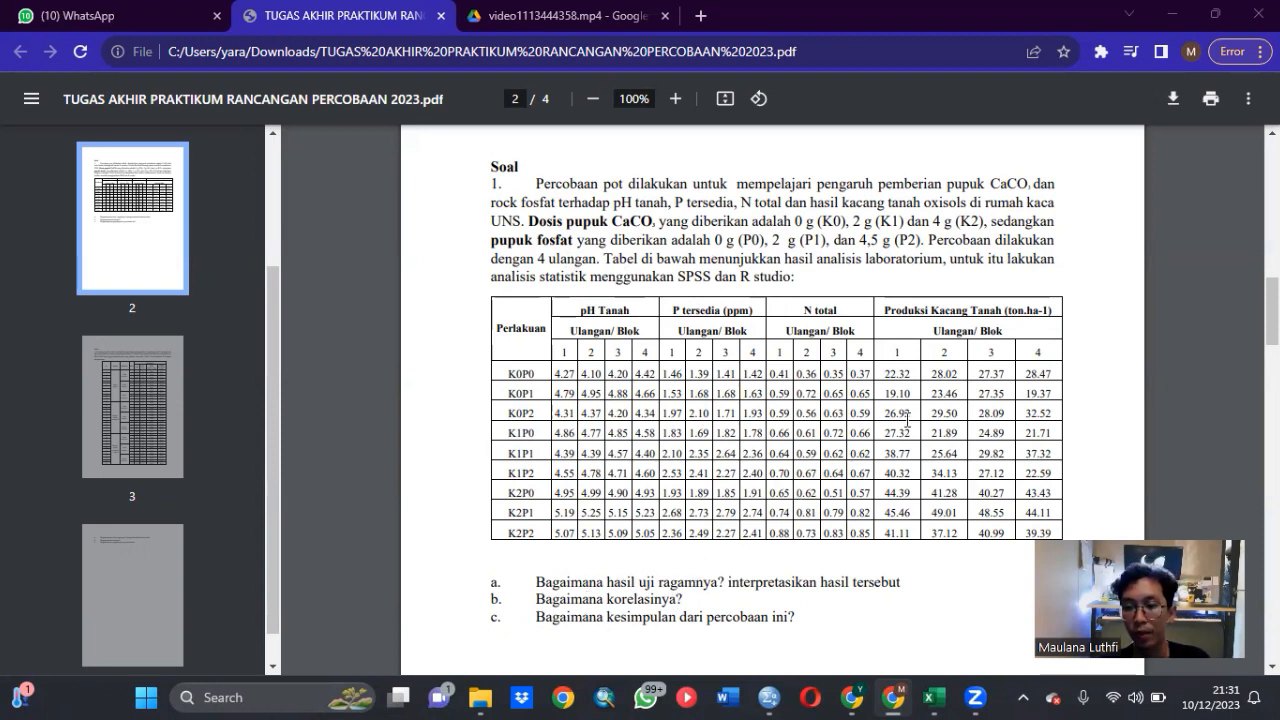
- Compare the SPSS dataset with the experiment table in the assignment PDF and the rancob Excel workbook, ending in the SPSS Data Editor
mouse_move(775, 688)
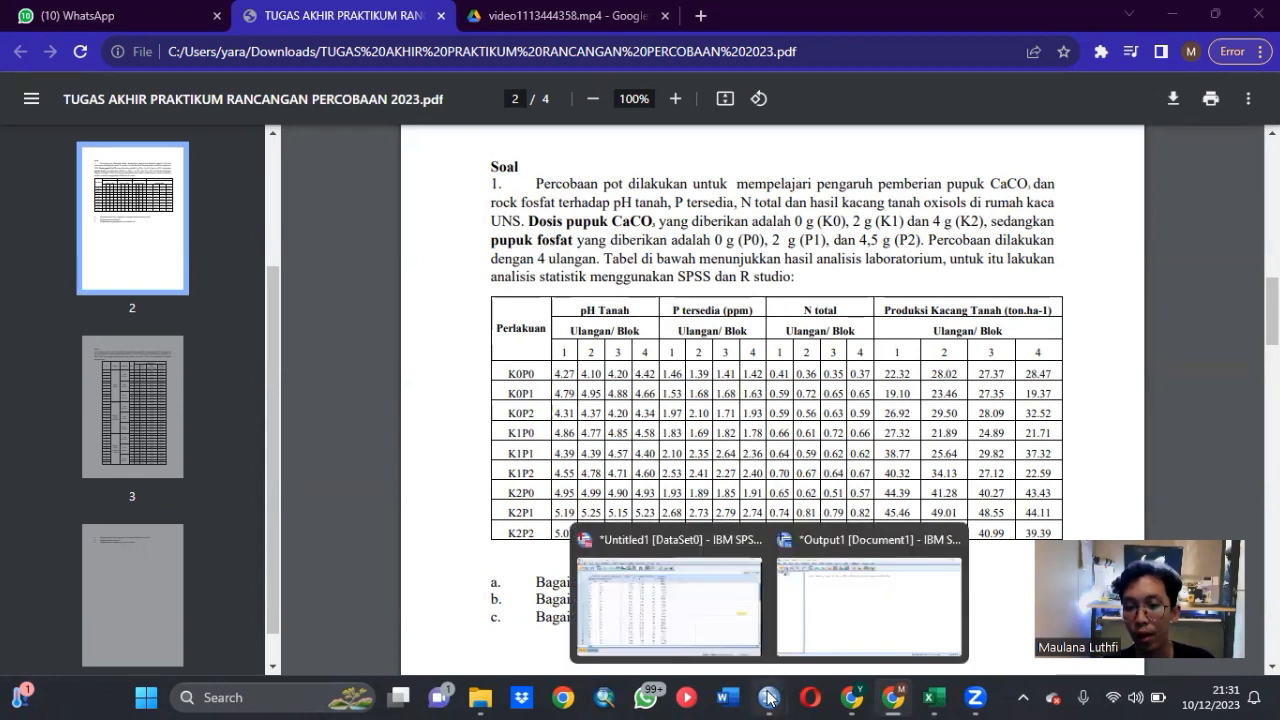
click(697, 618)
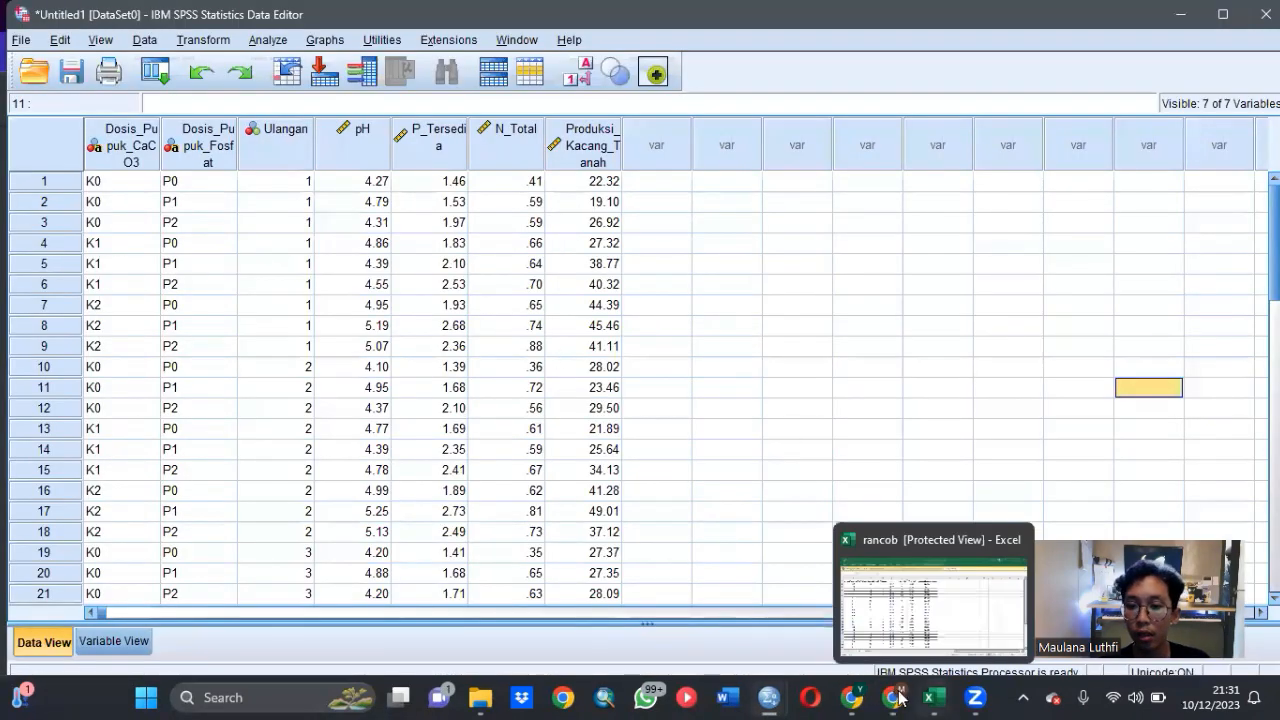
mouse_move(893, 697)
click(885, 632)
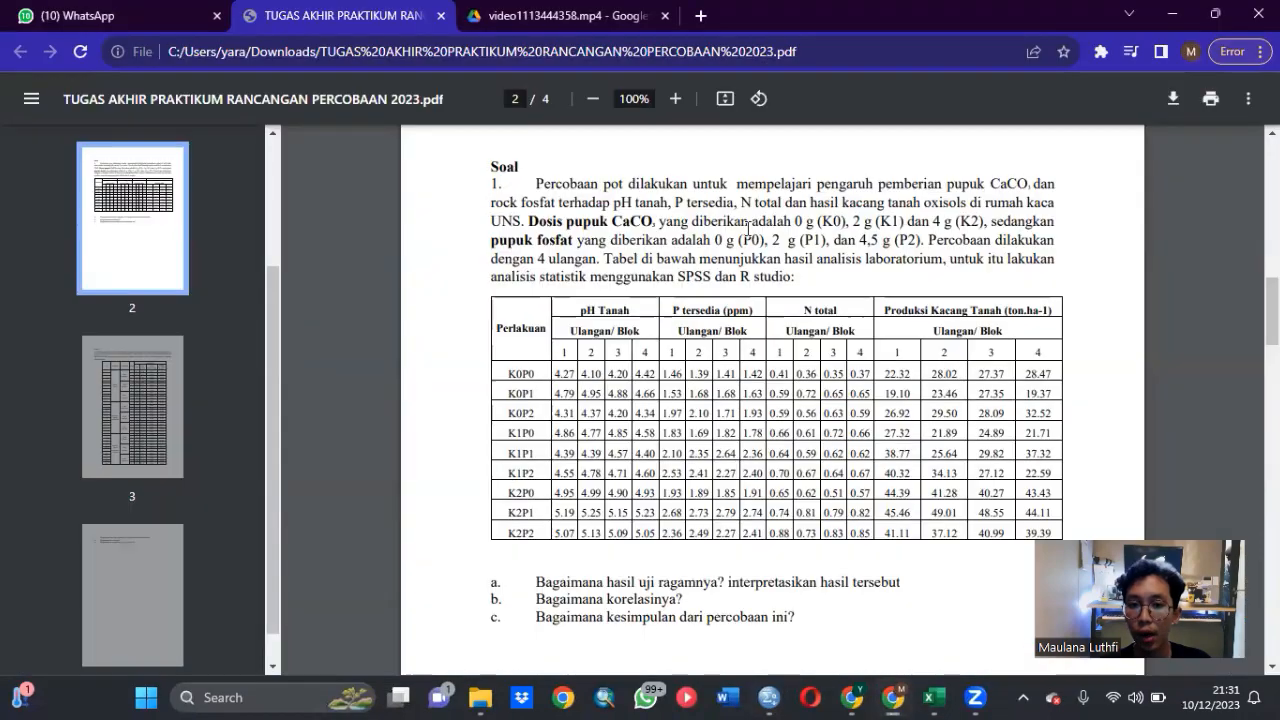
mouse_move(933, 697)
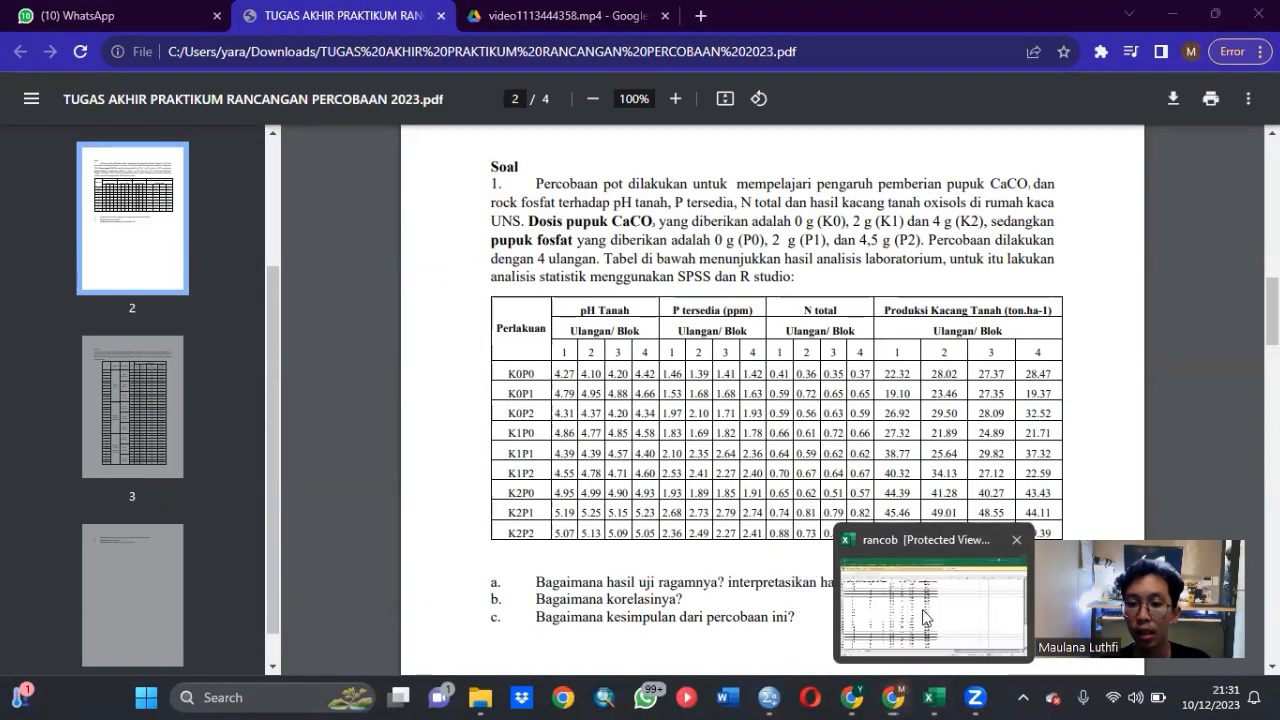
click(926, 642)
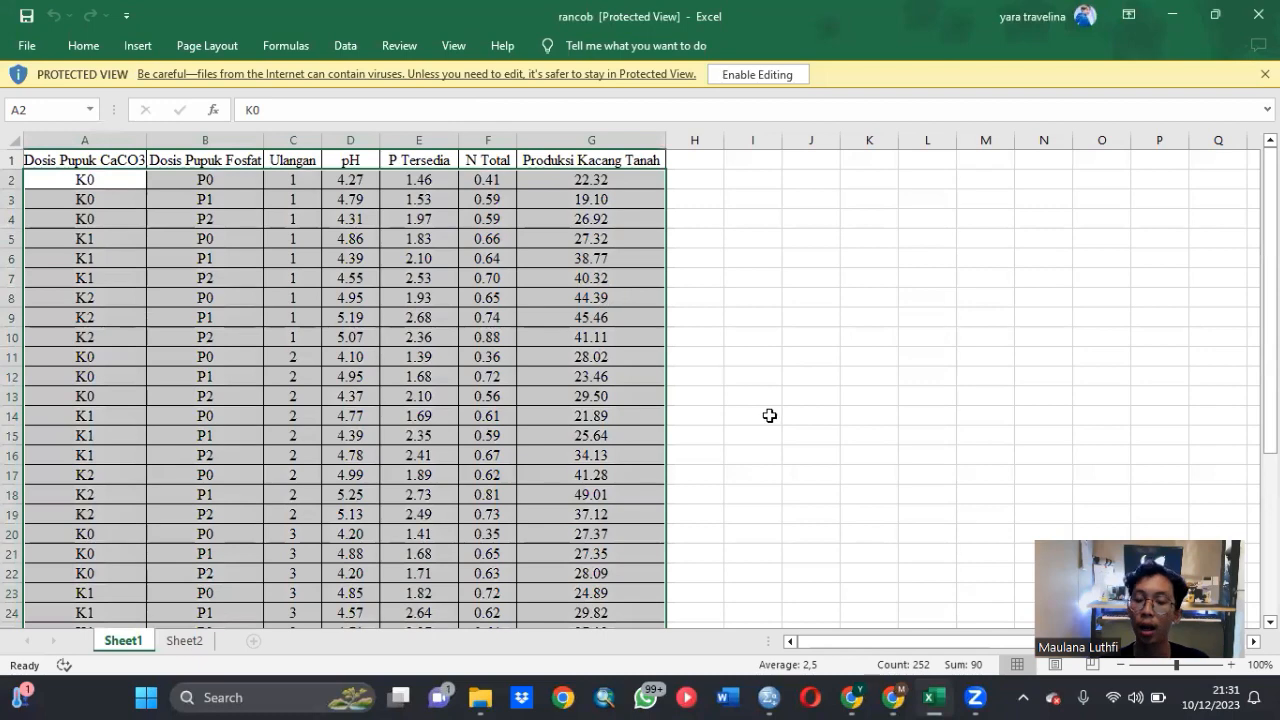
mouse_move(781, 698)
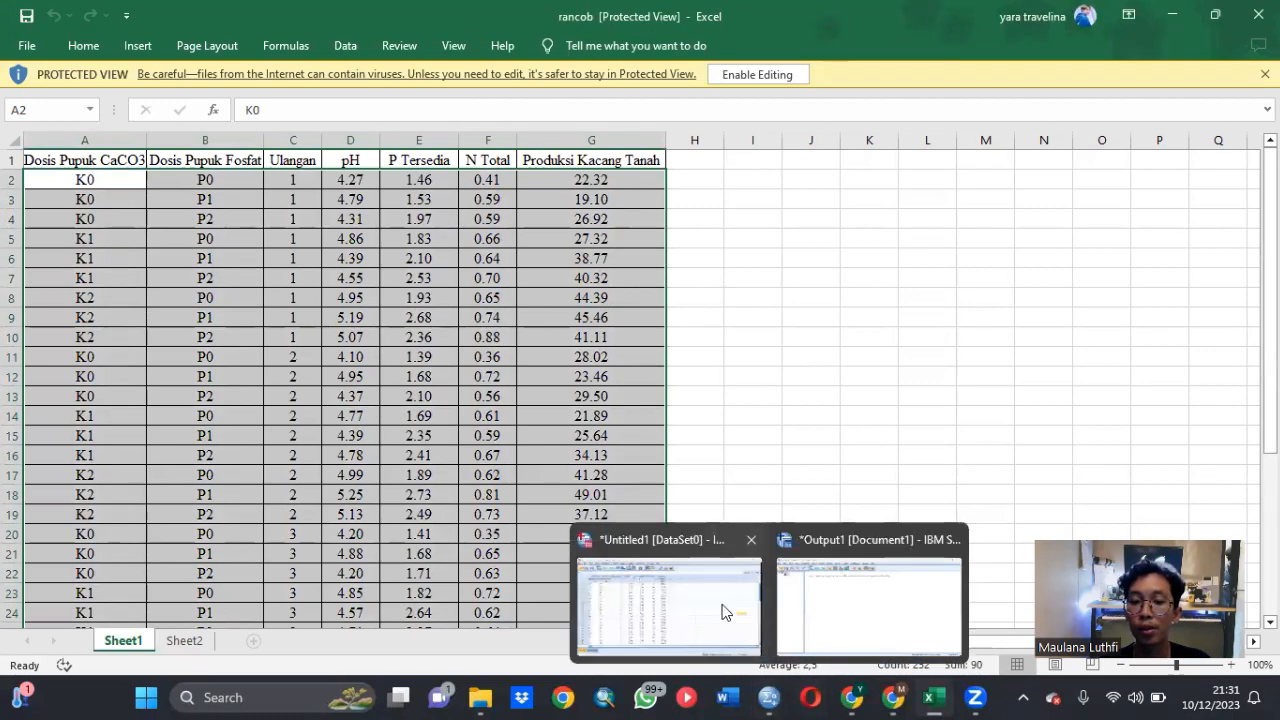
click(725, 610)
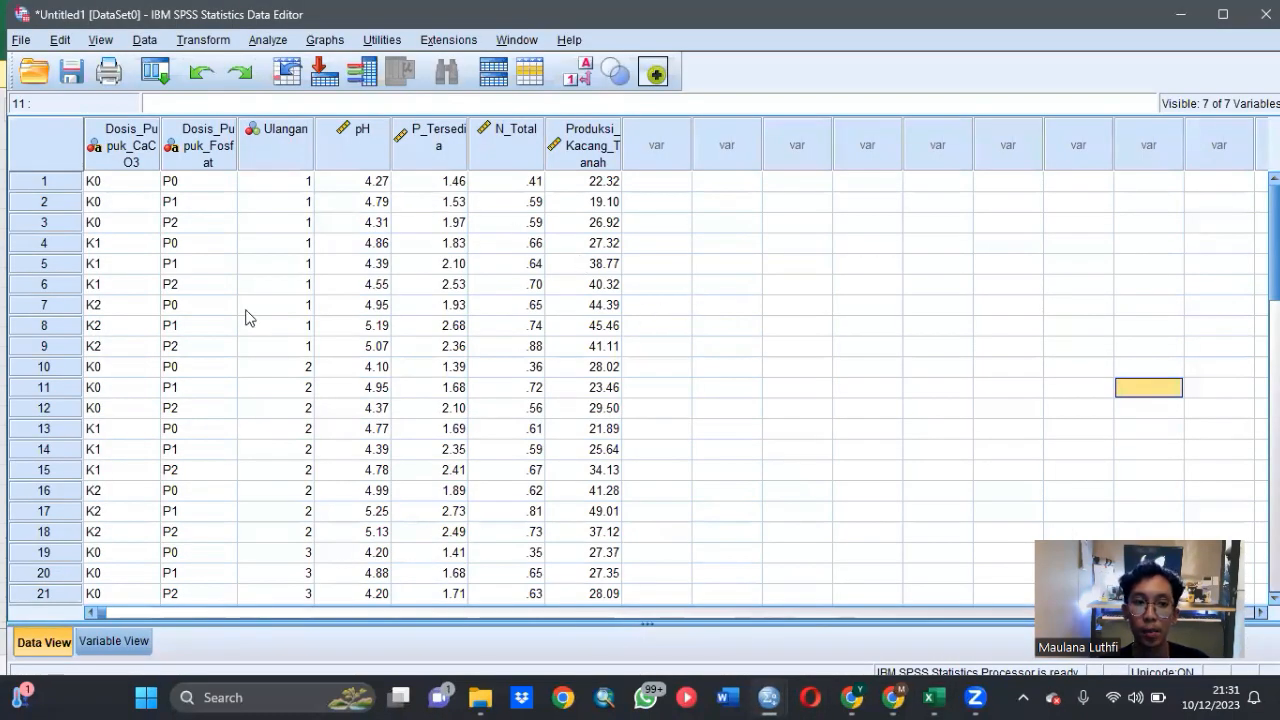
- Review the value labels defined for the variables Dosis_Pupuk_CaCO3, Dosis_Pupuk_Fosfat and Ulangan
click(113, 641)
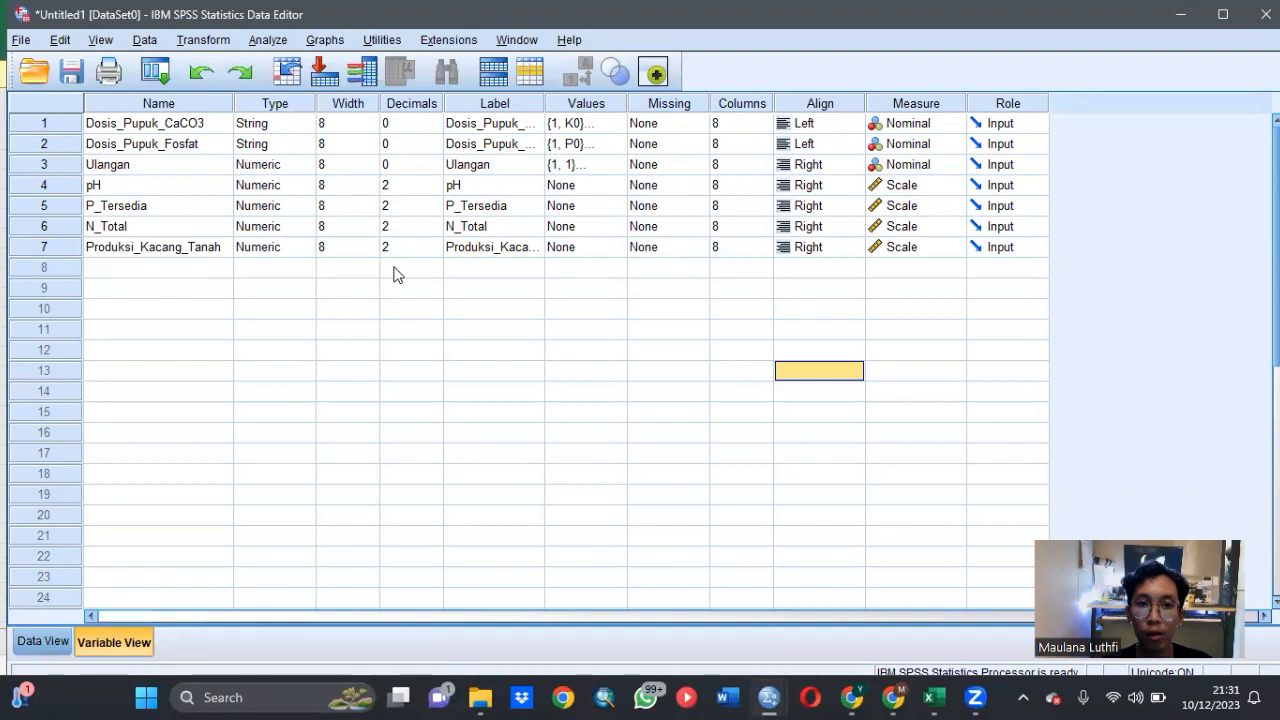
click(604, 126)
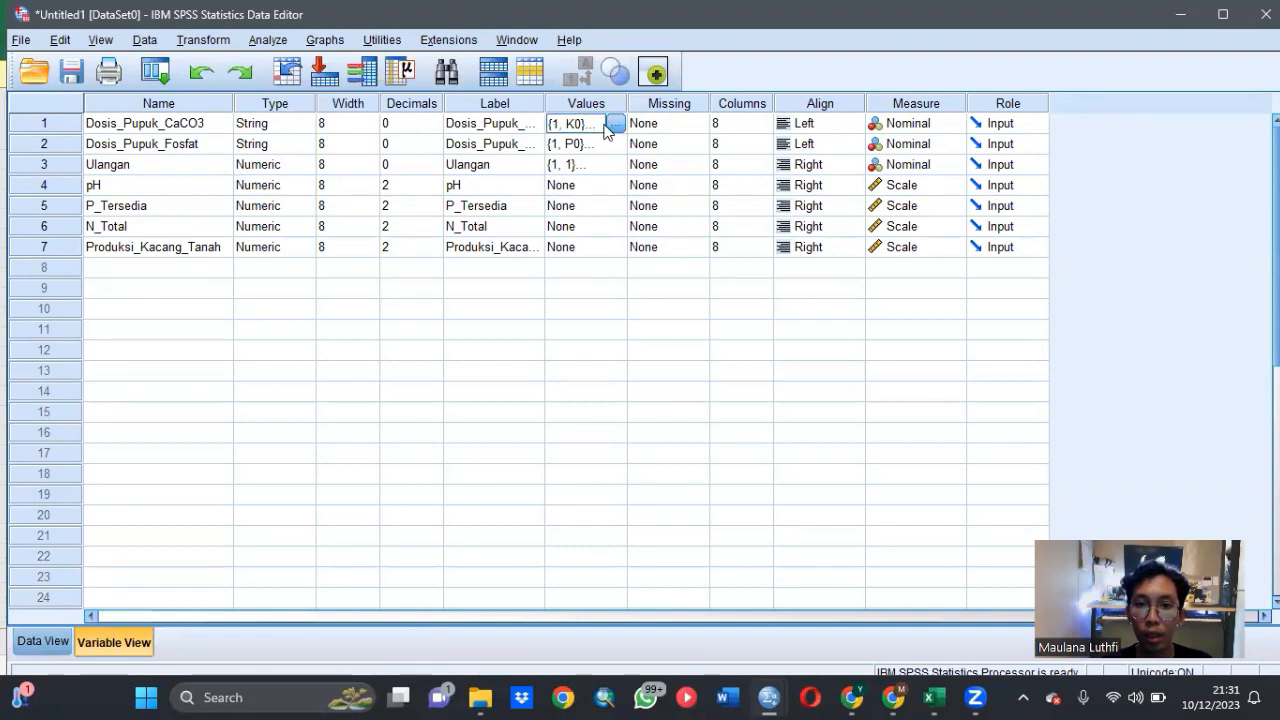
click(614, 123)
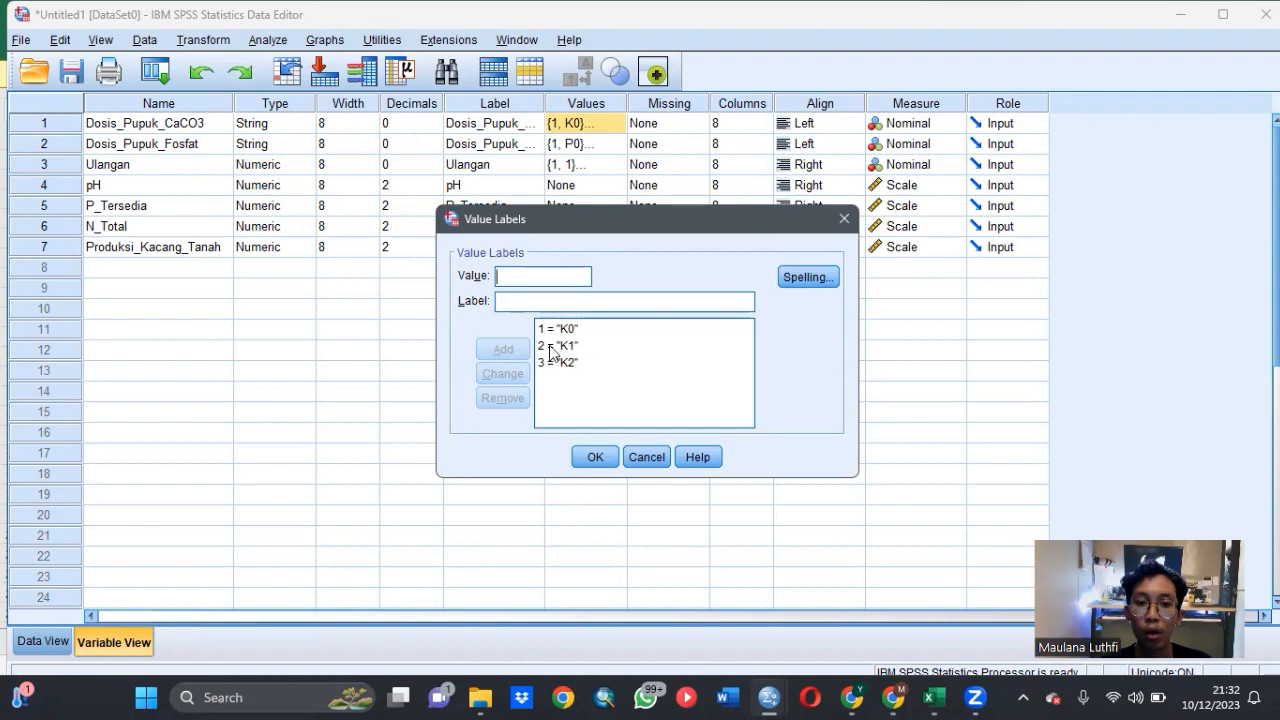
click(595, 457)
click(600, 143)
click(615, 143)
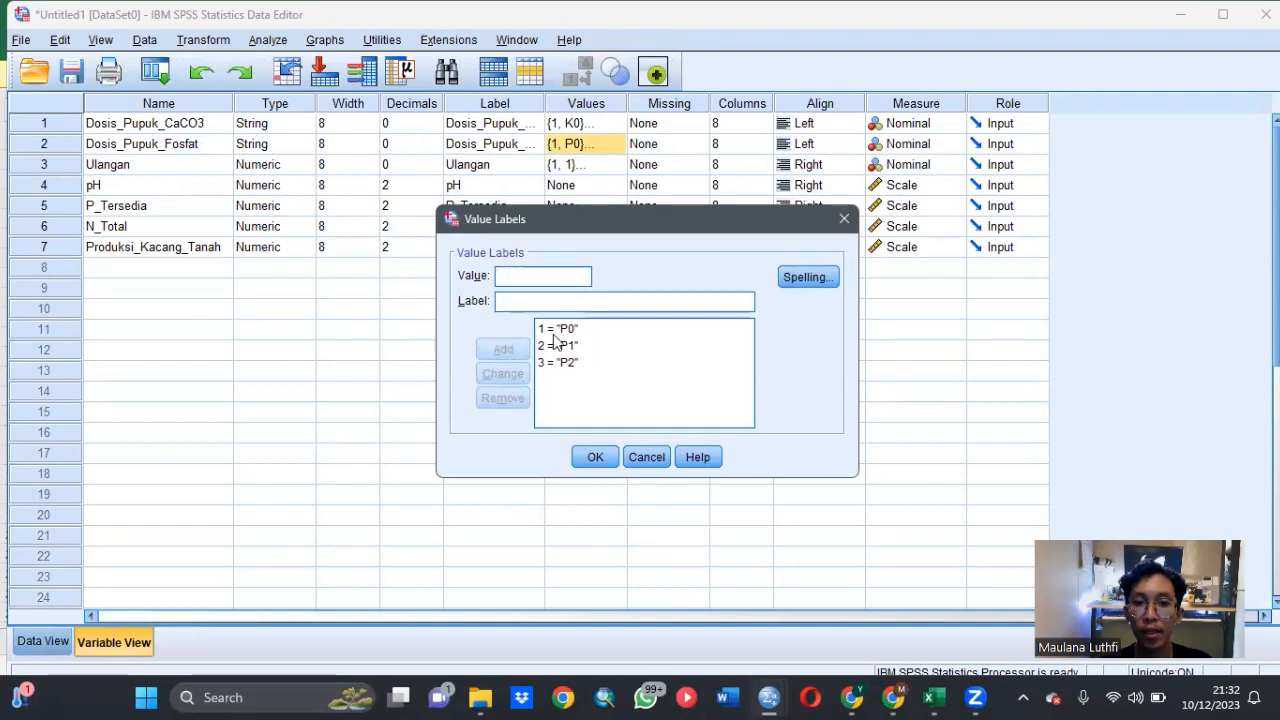
click(594, 459)
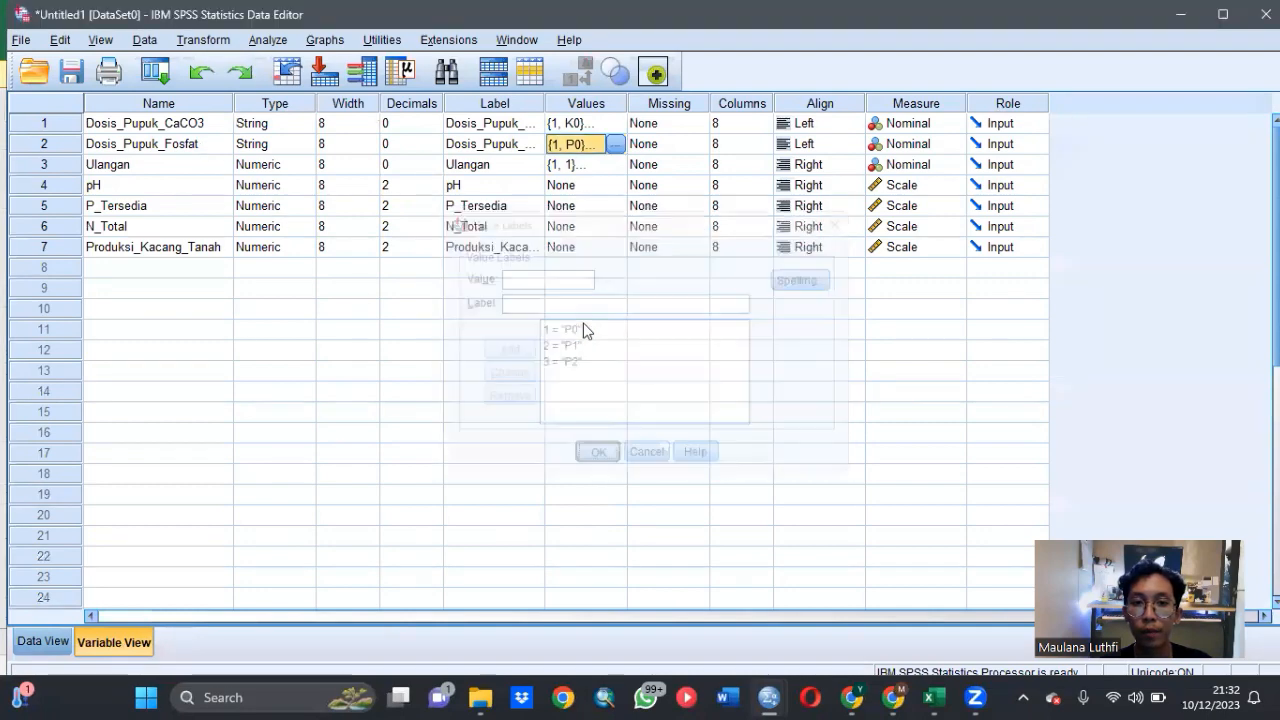
click(604, 166)
click(614, 164)
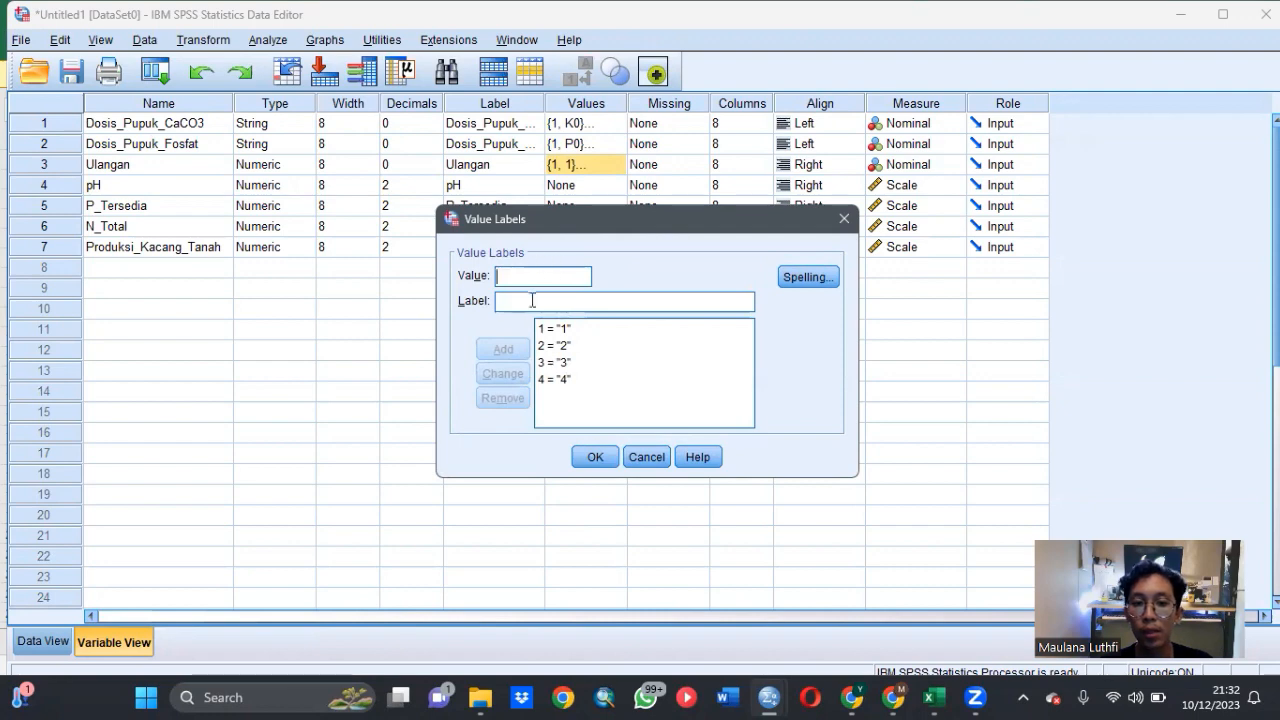
click(594, 457)
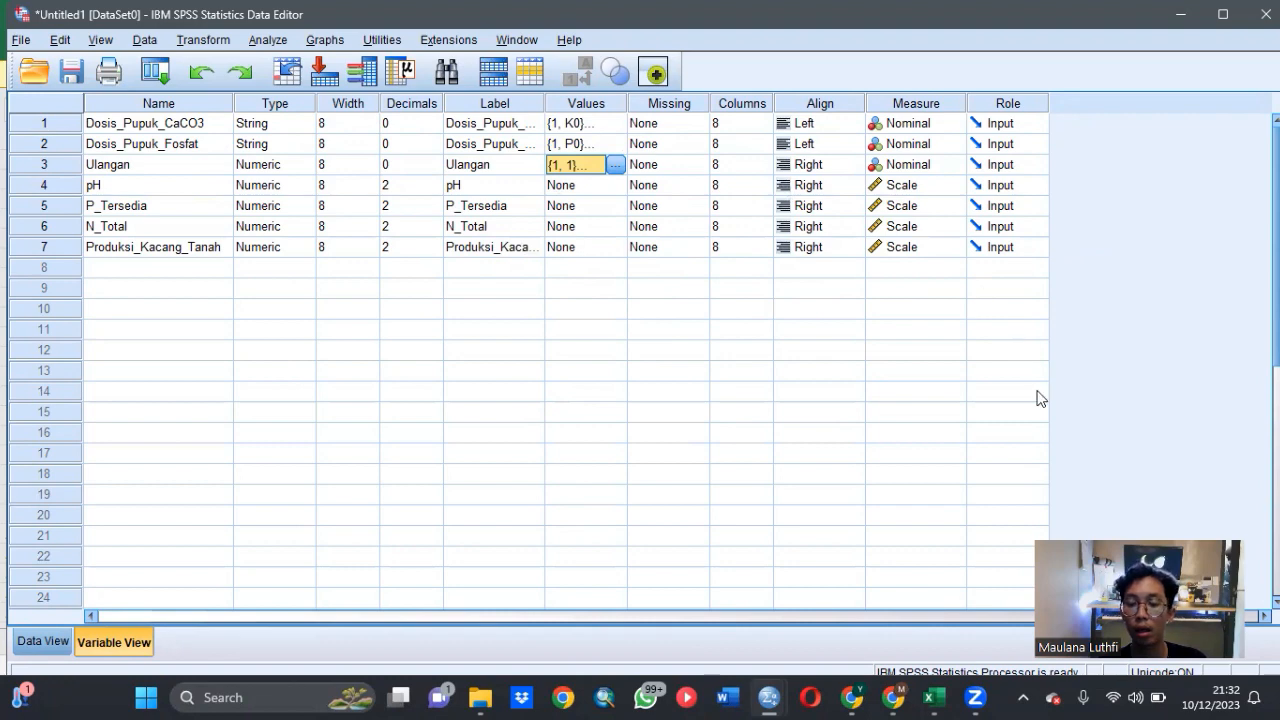
- Check the questions below the table in the assignment PDF in Chrome, and return to the data values in SPSS
mouse_move(893, 697)
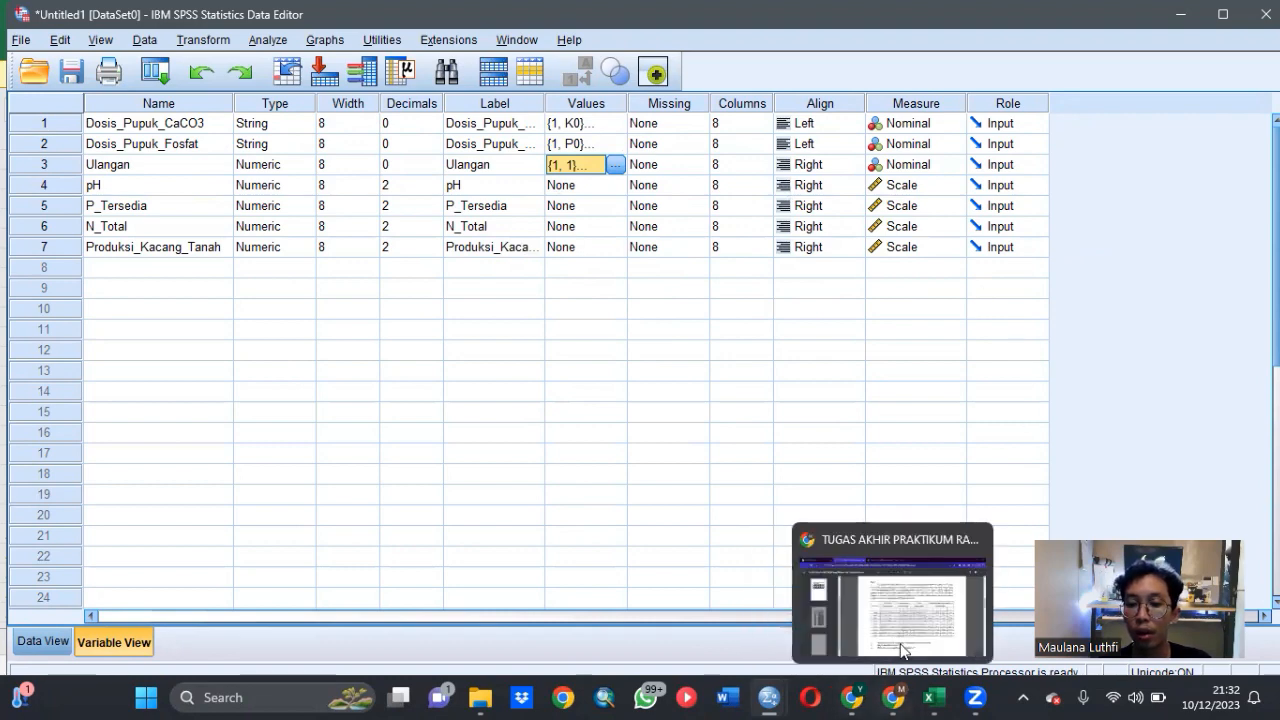
click(908, 638)
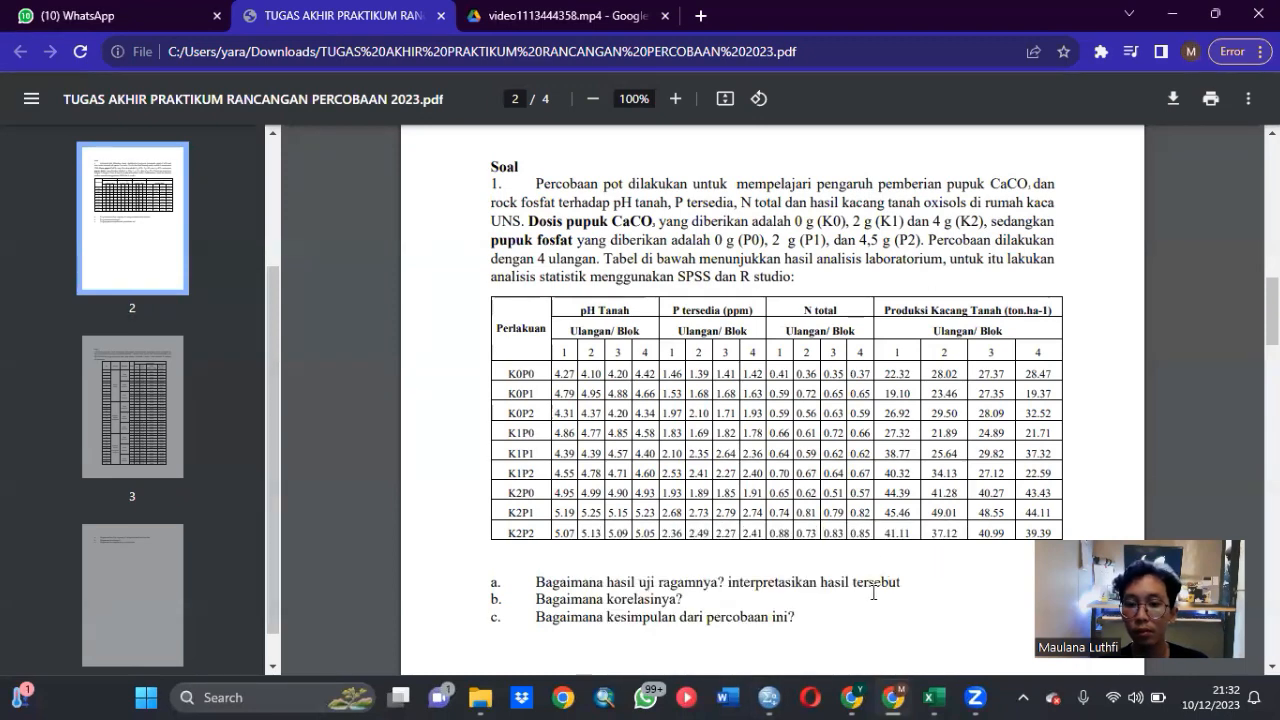
mouse_move(769, 697)
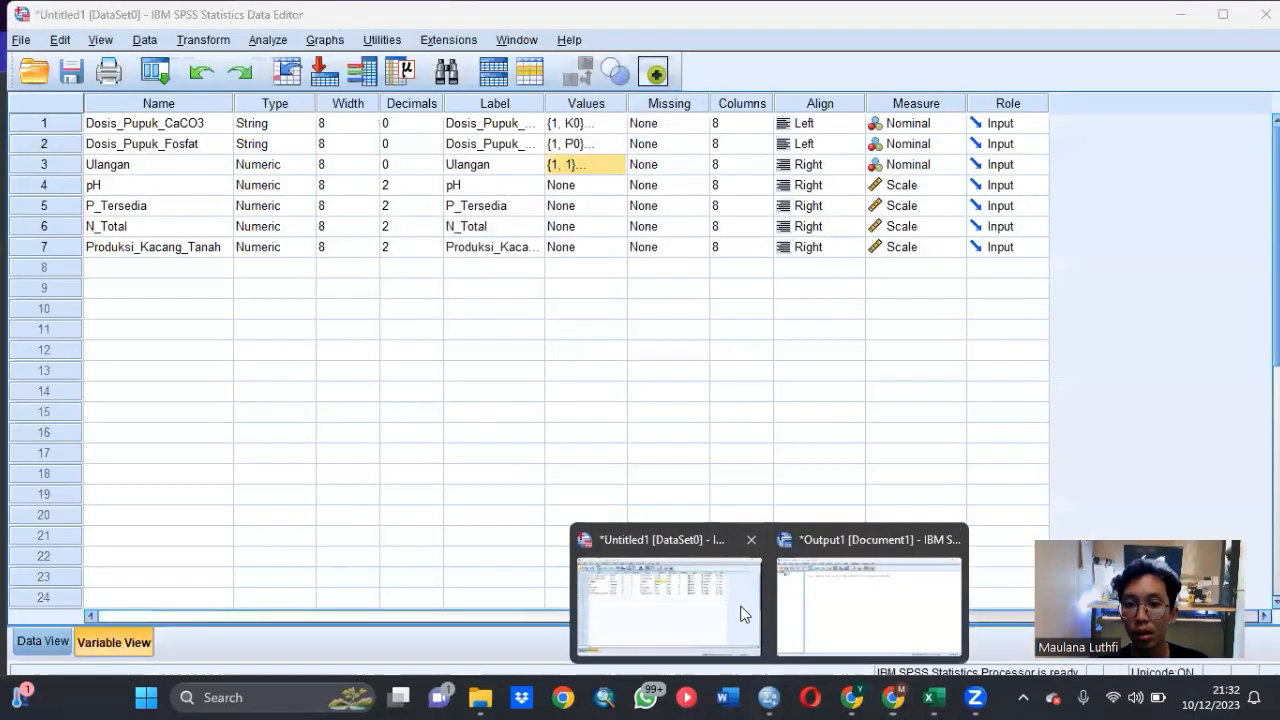
click(743, 614)
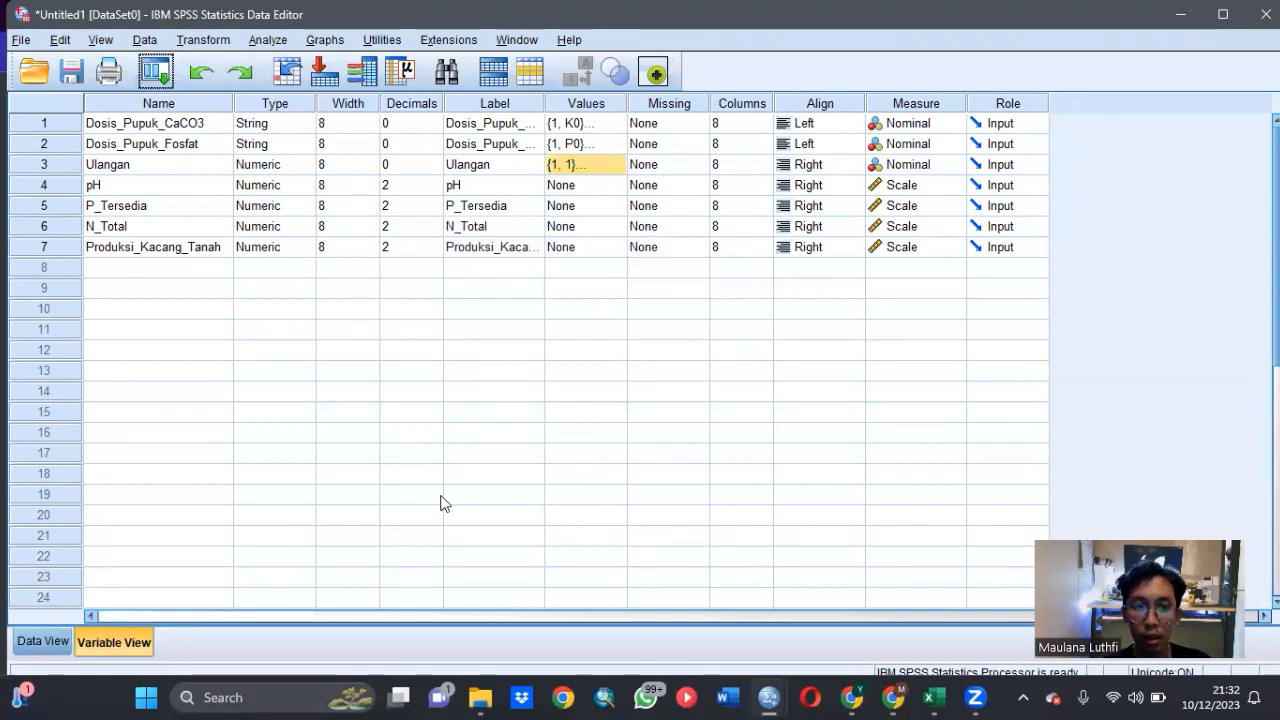
click(40, 641)
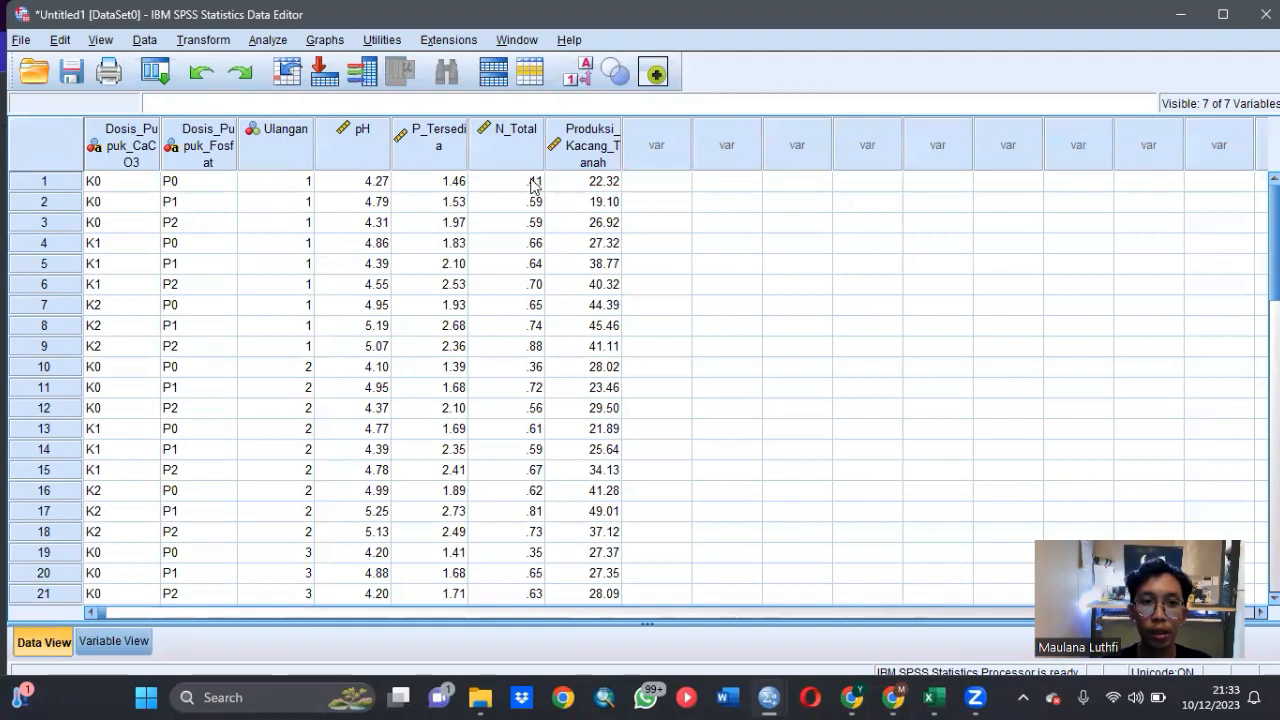
- Start a General Linear Model Univariate analysis with pH as the dependent variable
click(262, 40)
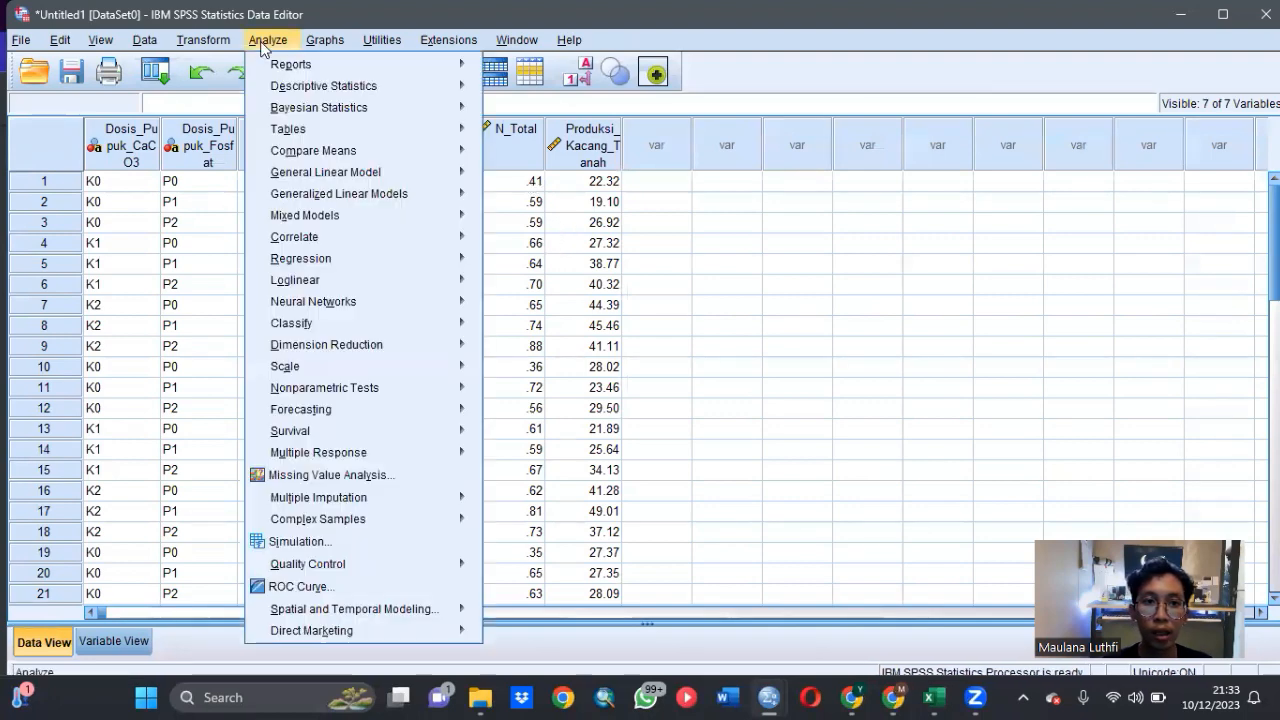
mouse_move(389, 216)
mouse_move(386, 174)
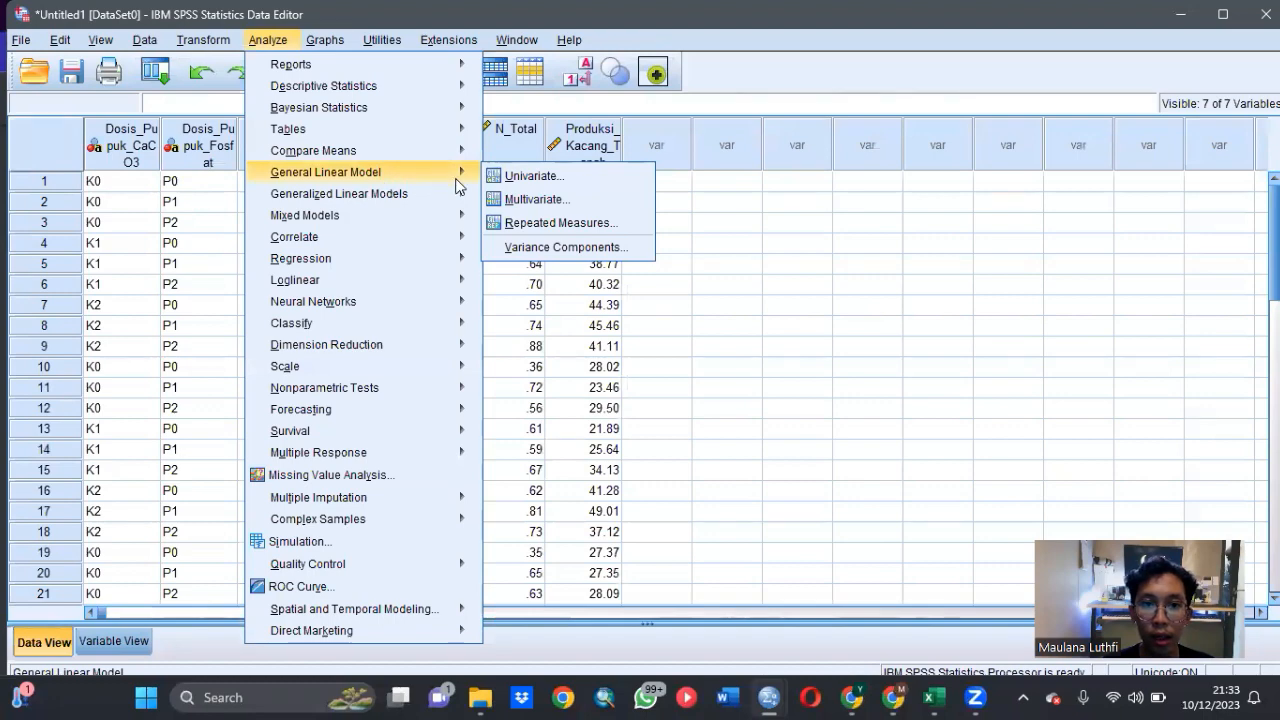
click(512, 178)
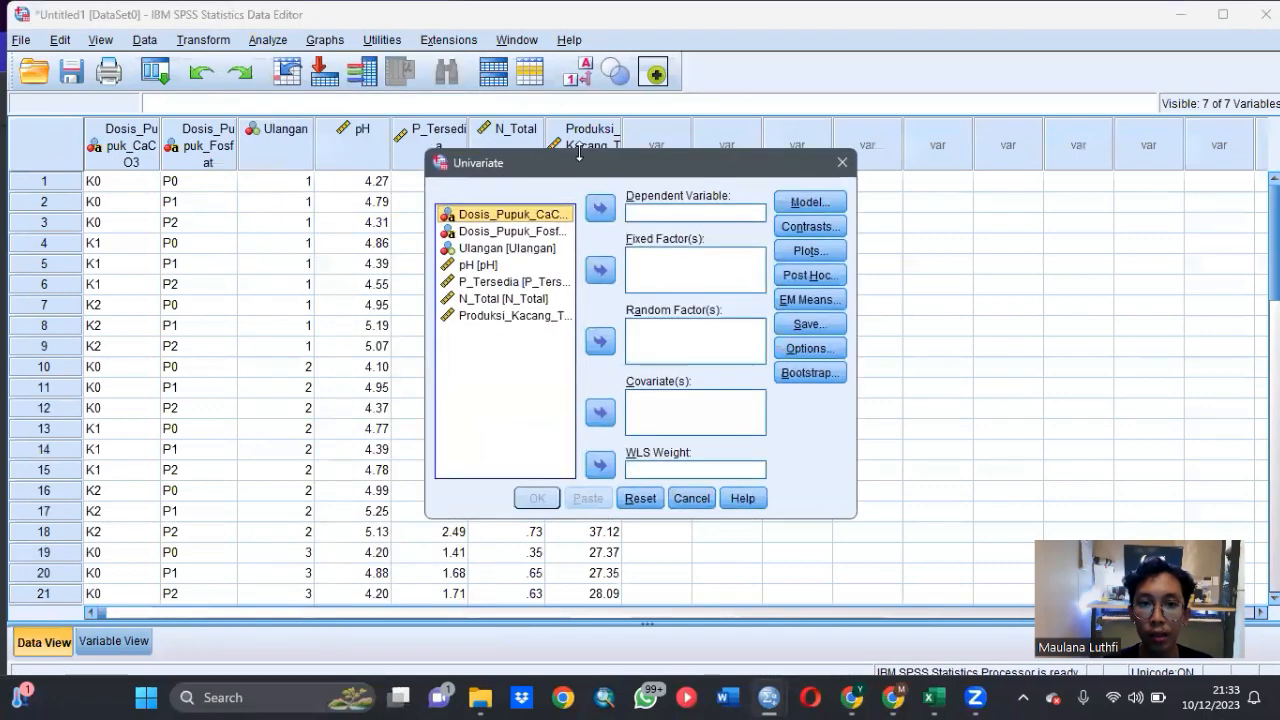
click(490, 266)
click(598, 210)
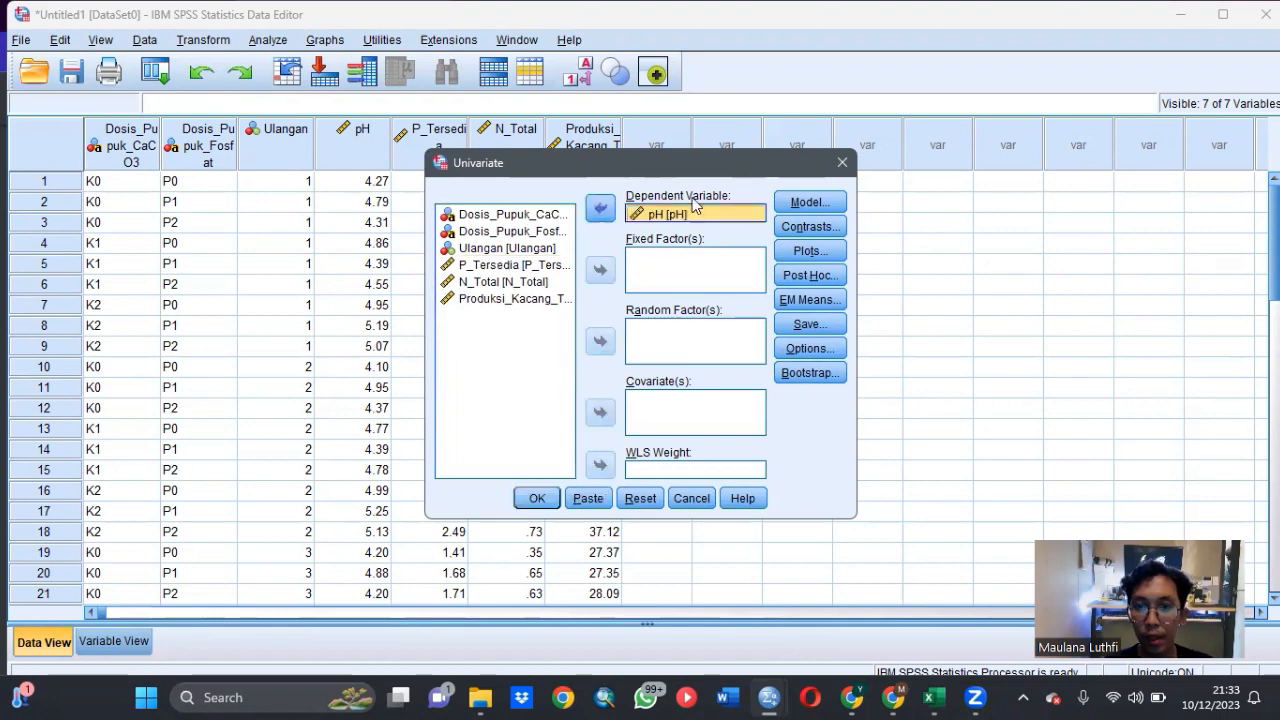
- Add Dosis_Pupuk_CaCO3 and Dosis_Pupuk_Fosfat as fixed factors of the univariate analysis
click(529, 216)
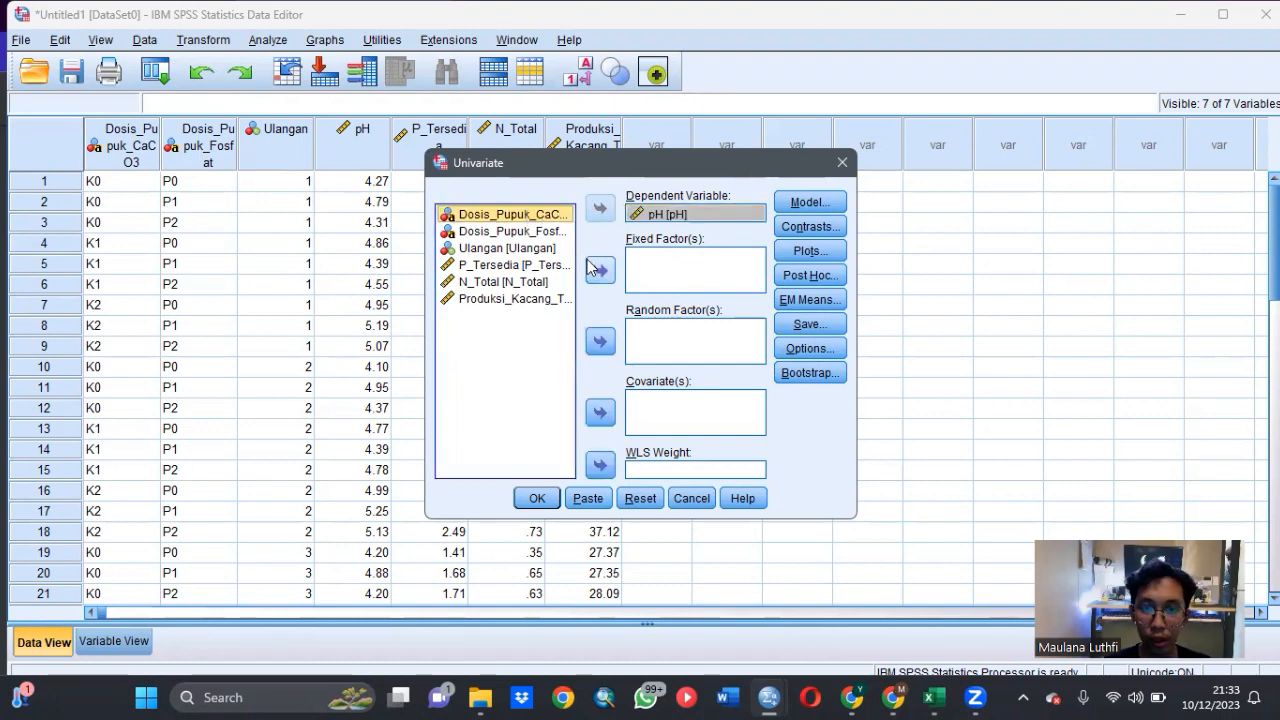
click(600, 269)
click(545, 216)
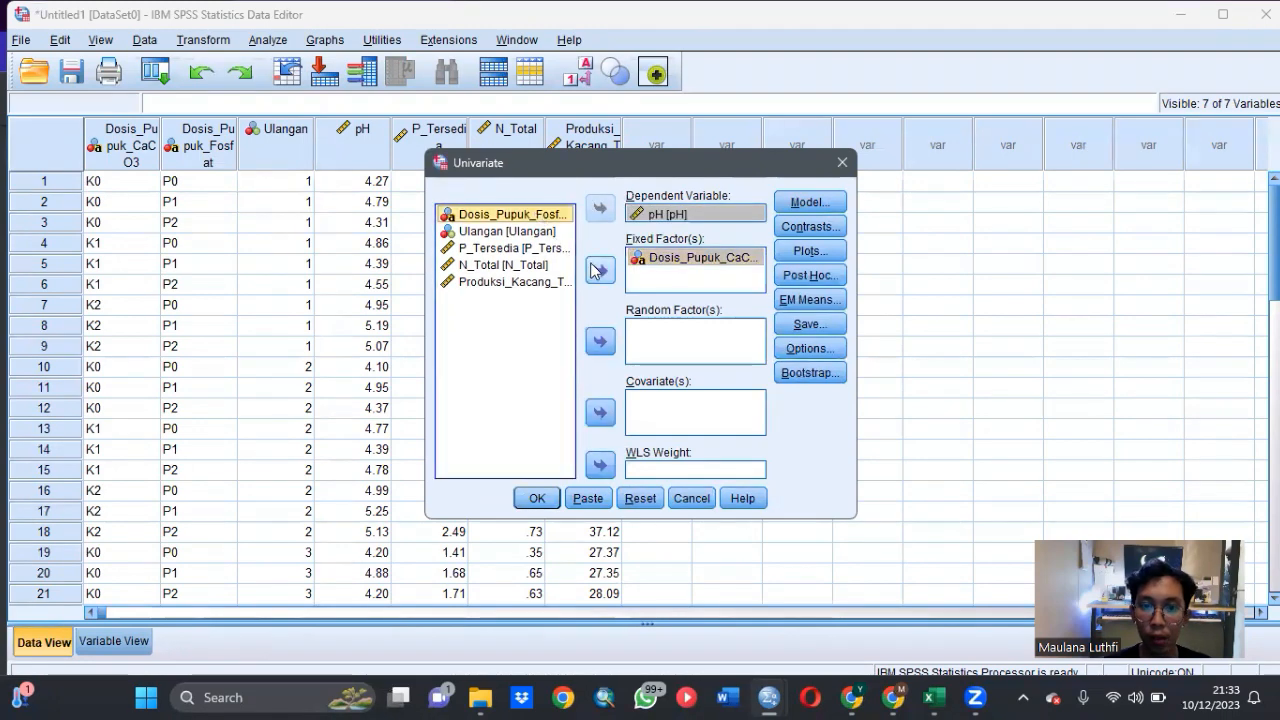
click(596, 269)
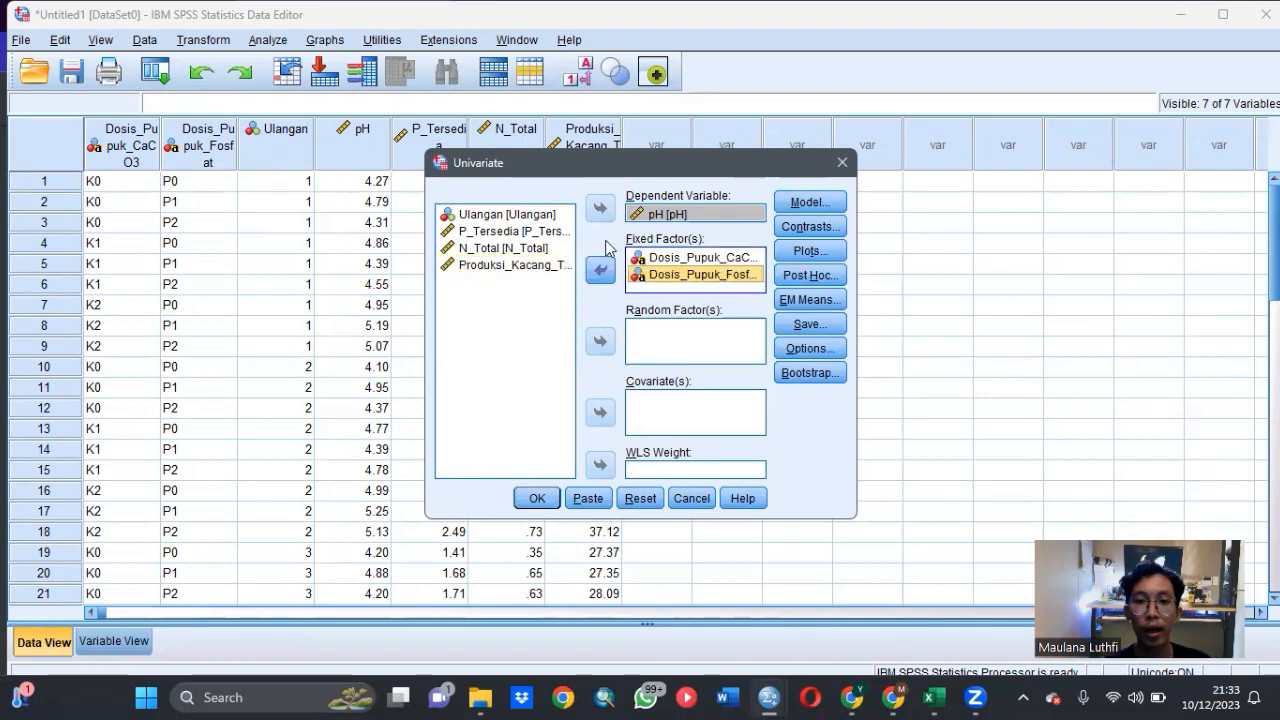
- Build the model from the terms Dosis_Pupuk_CaCO3, Dosis_Pupuk_Fosfat and their interaction instead of the full factorial model
click(803, 204)
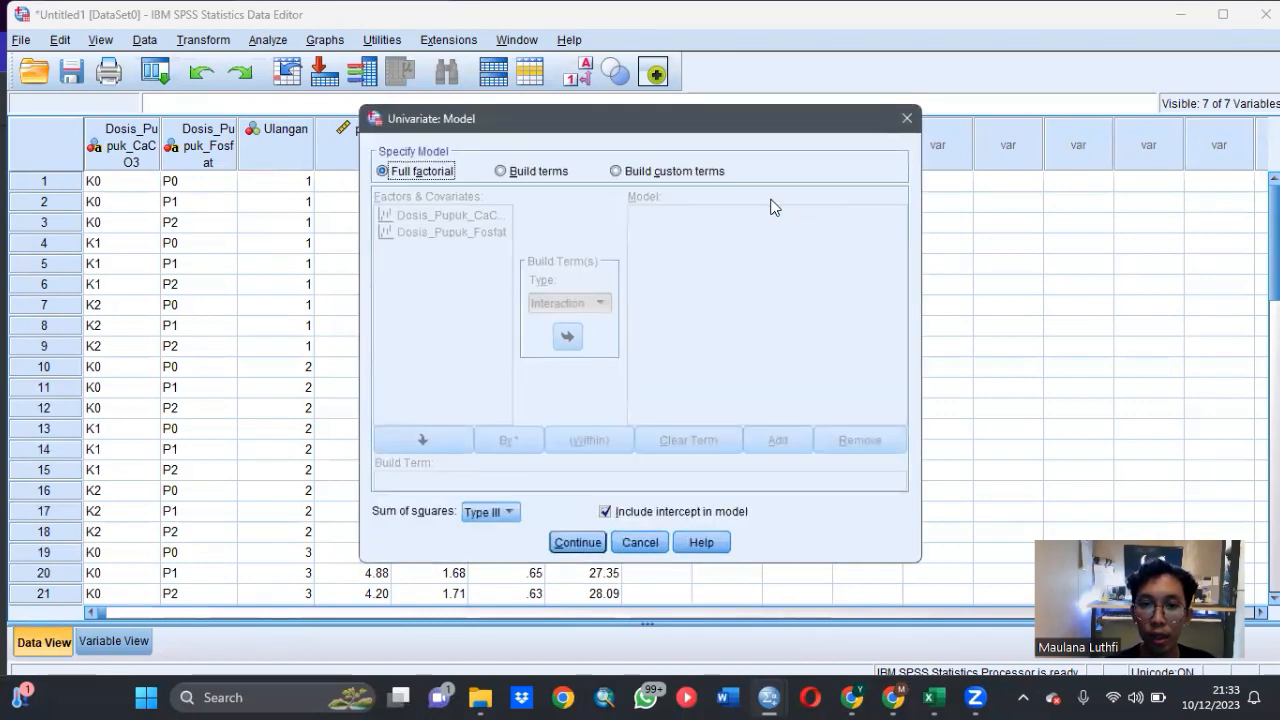
click(503, 171)
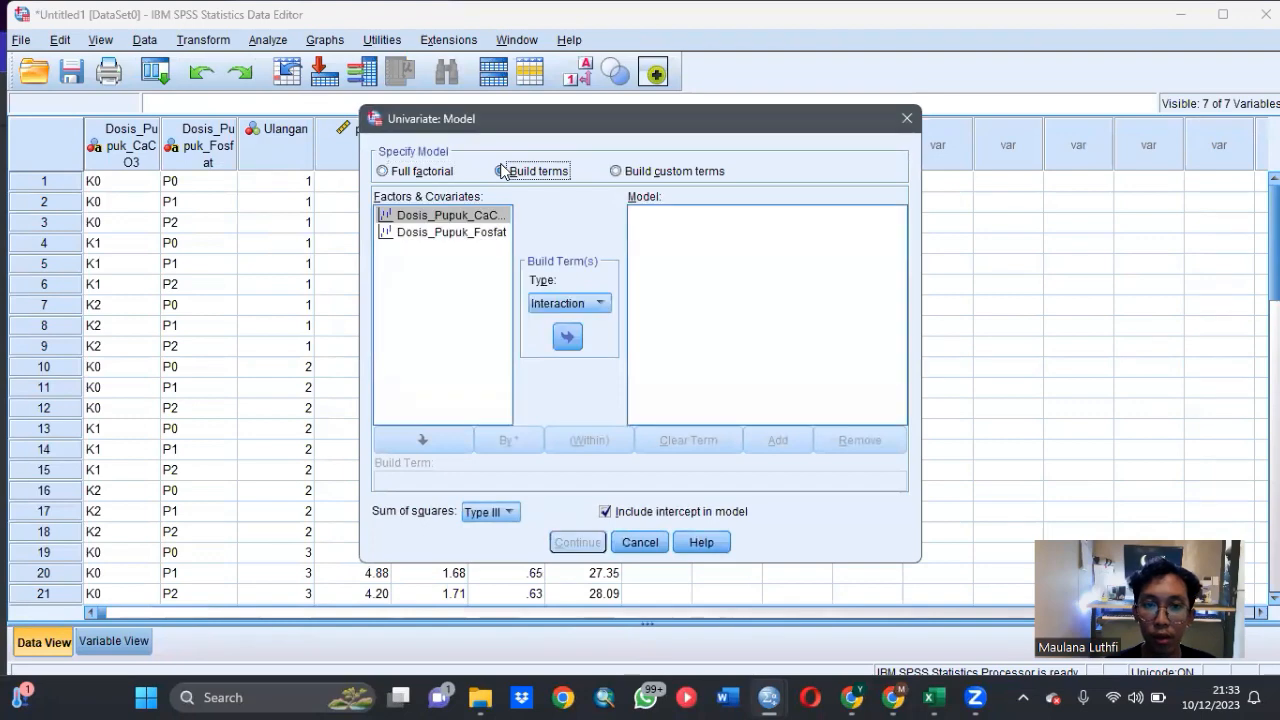
click(450, 215)
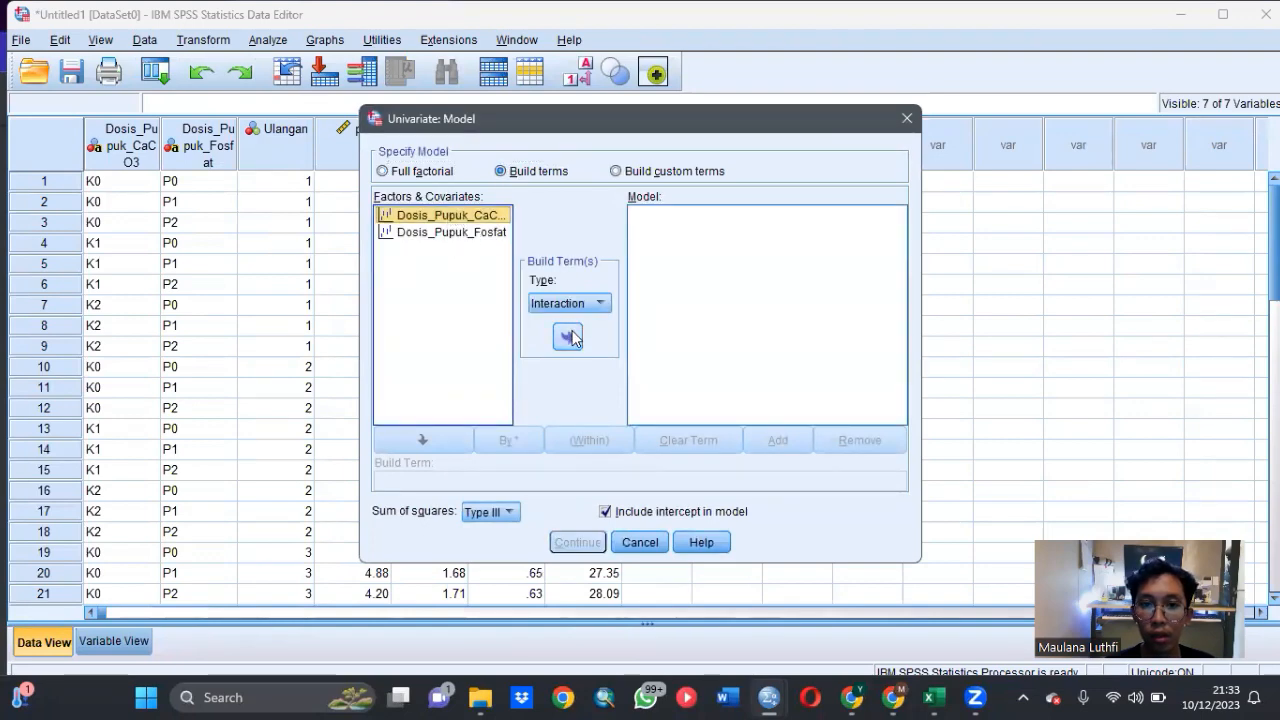
click(569, 336)
click(488, 236)
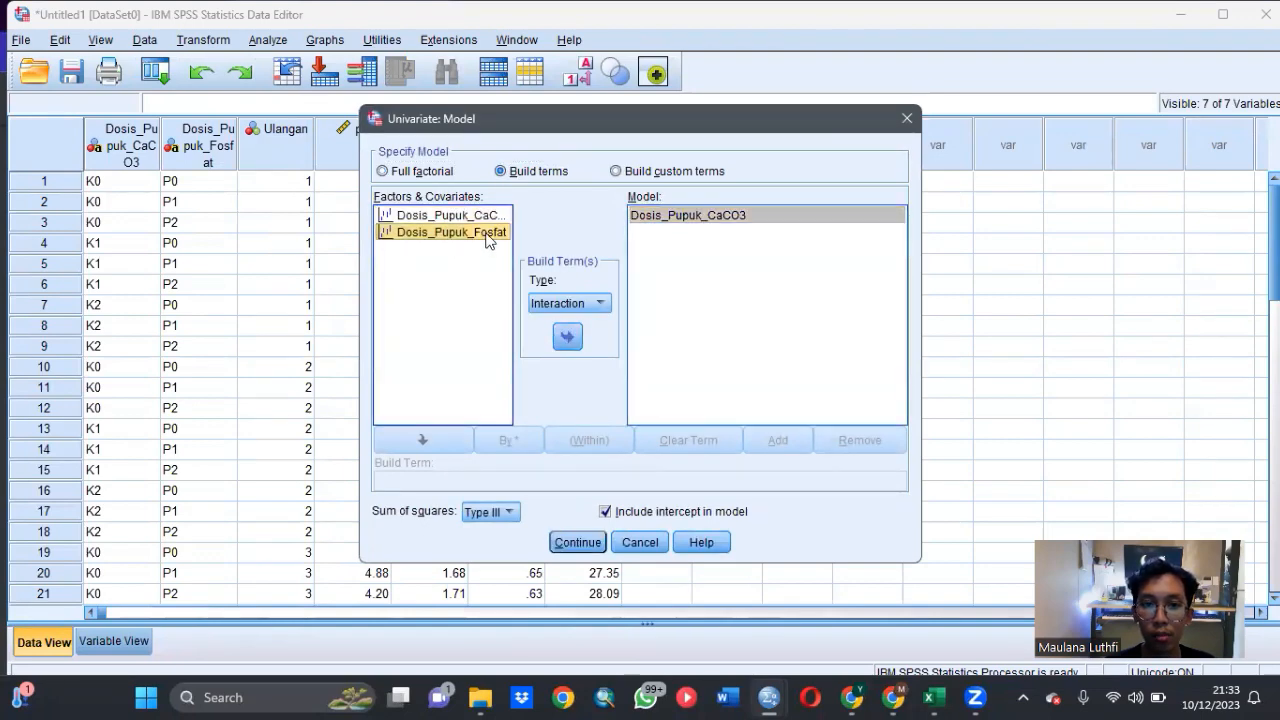
click(567, 336)
click(479, 216)
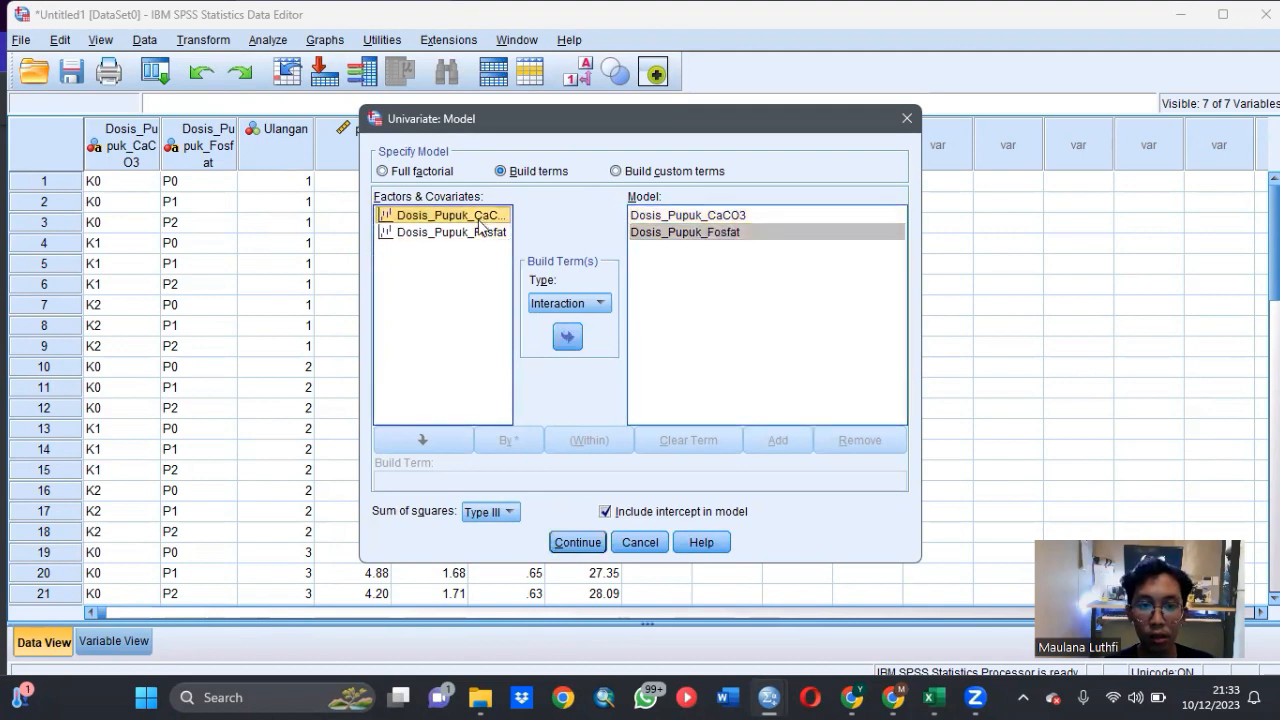
ctrl+click(476, 232)
click(567, 336)
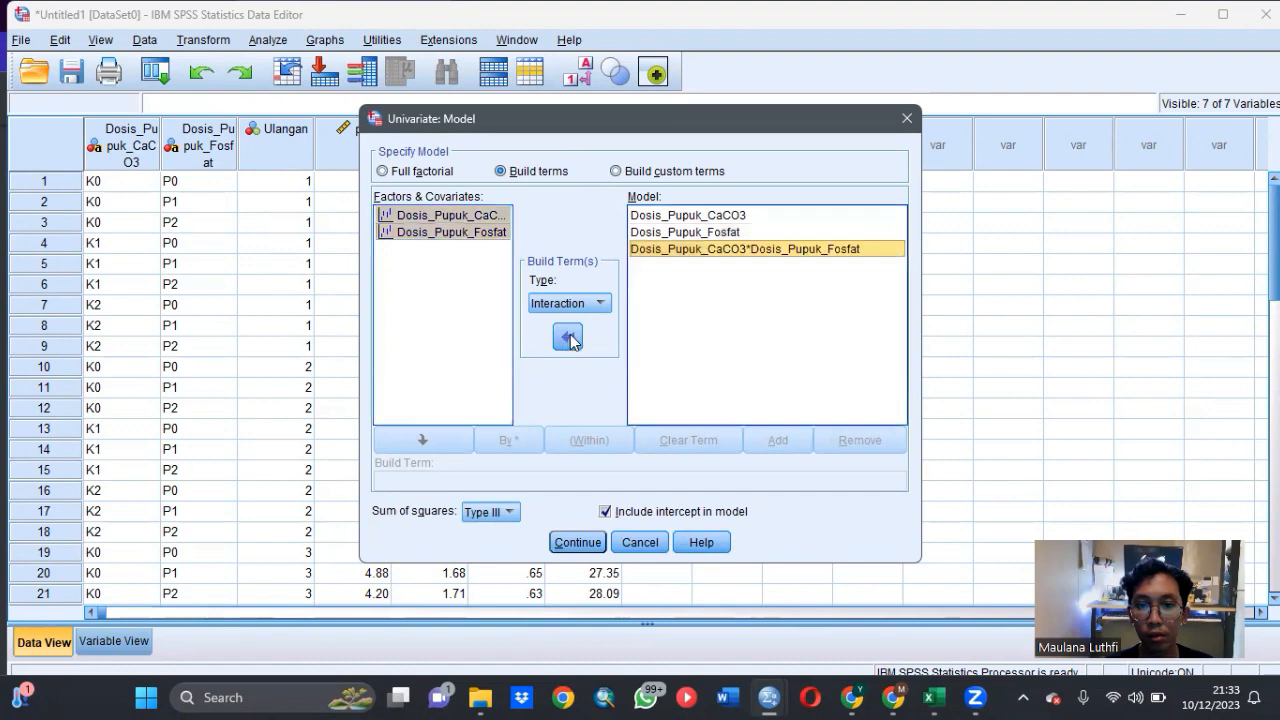
click(577, 542)
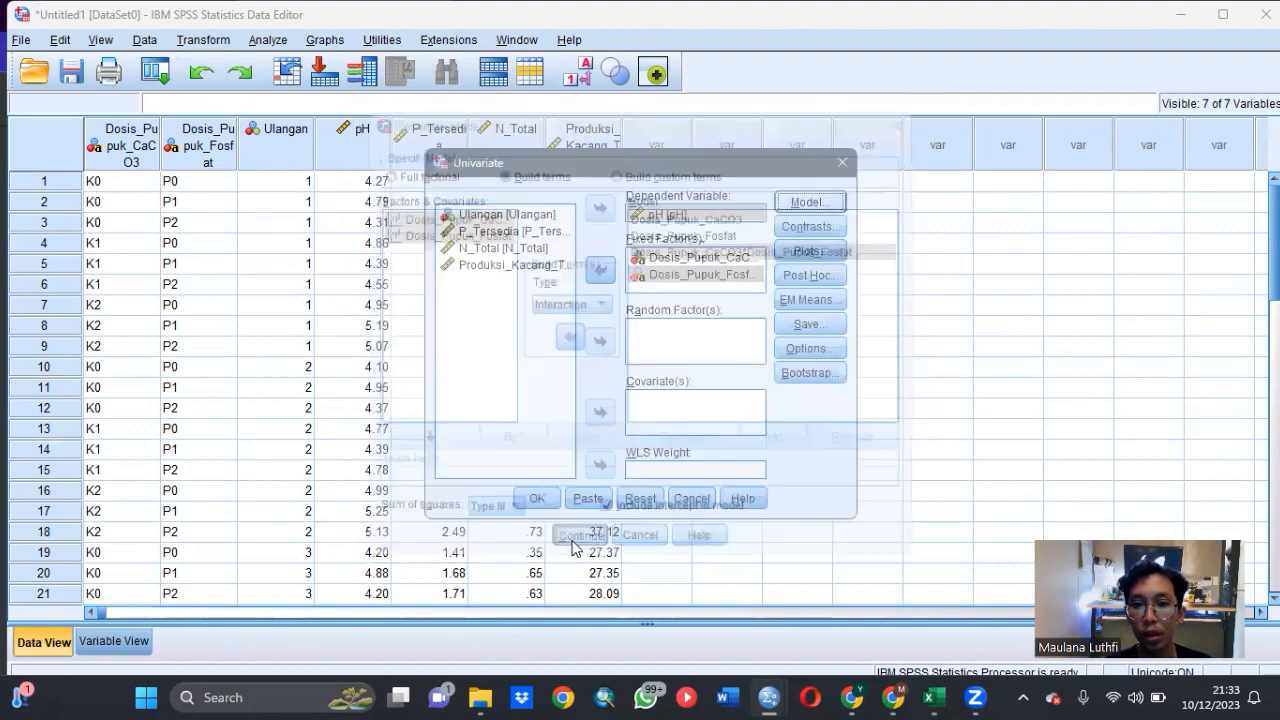
- Request LSD and Duncan post hoc tests for both Dosis_Pupuk_CaCO3 and Dosis_Pupuk_Fosfat
click(806, 276)
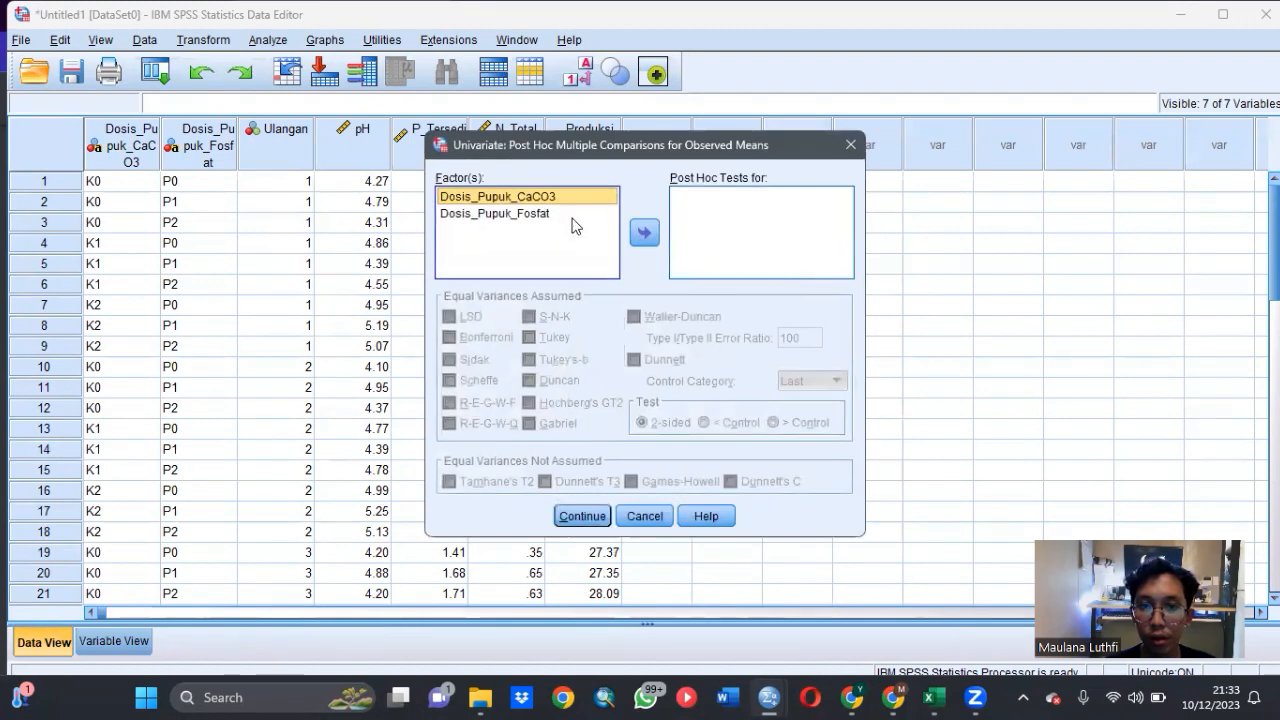
click(645, 234)
click(550, 218)
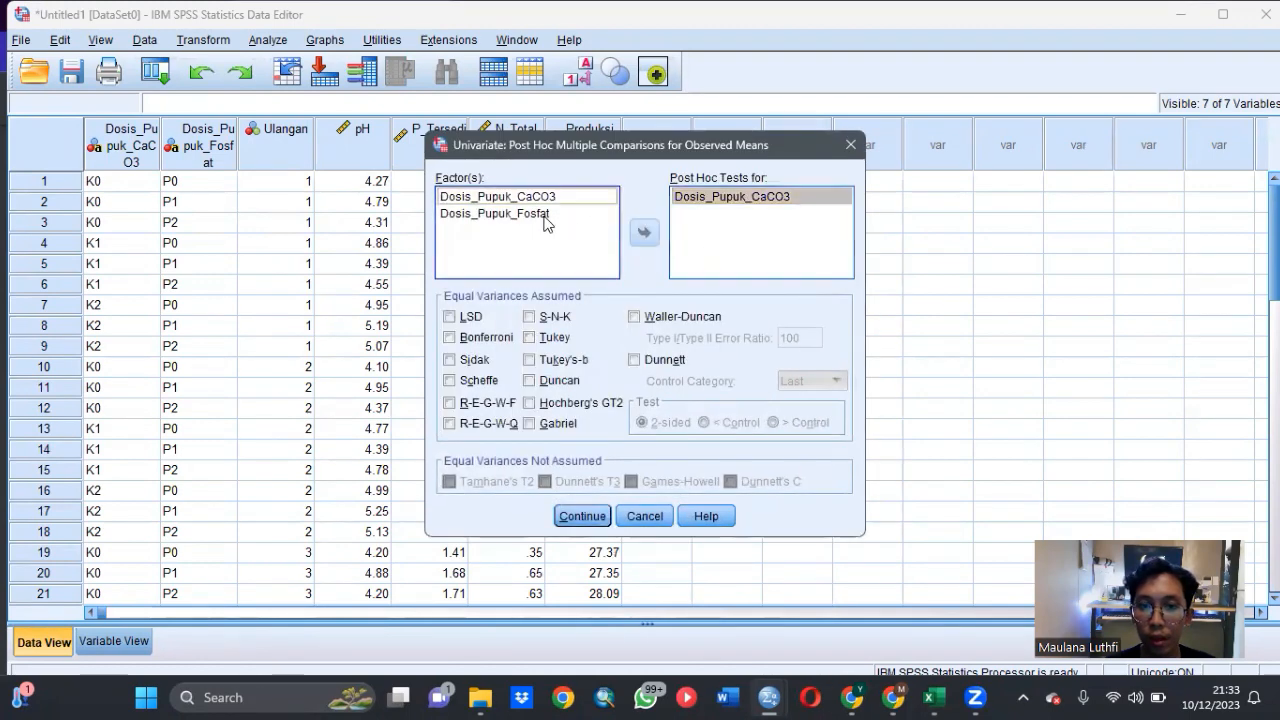
click(644, 232)
click(450, 317)
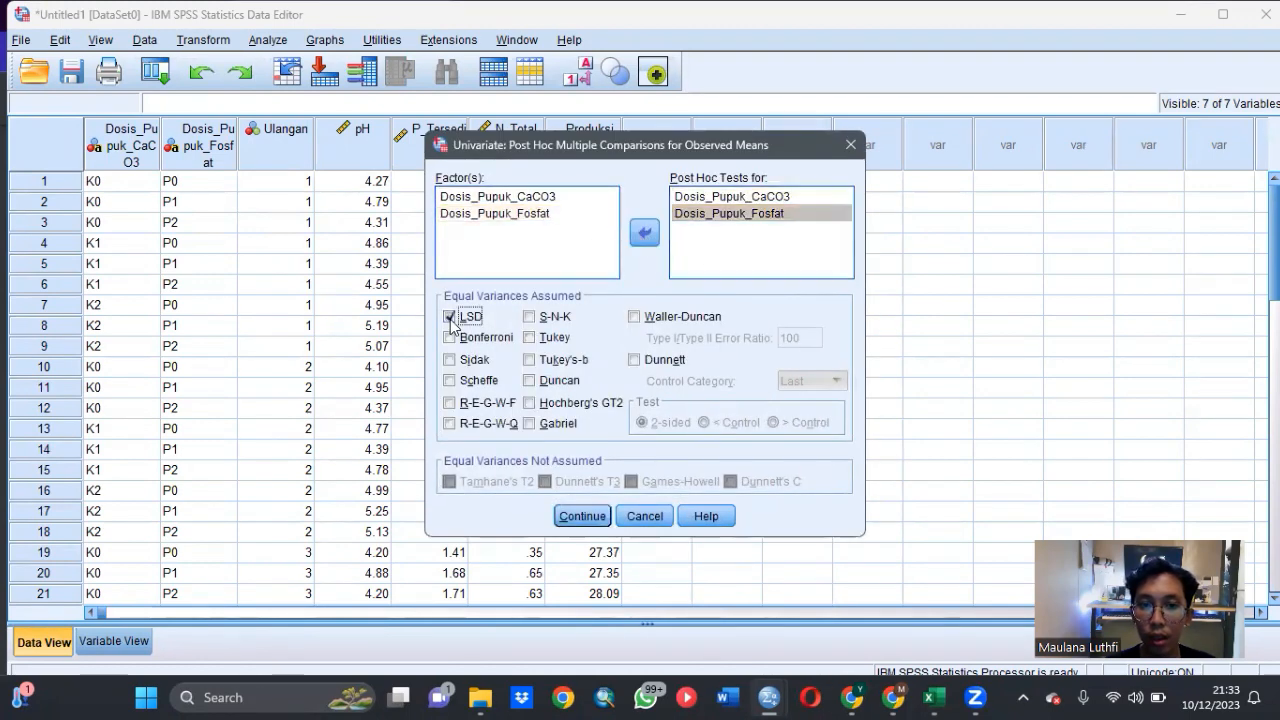
click(530, 380)
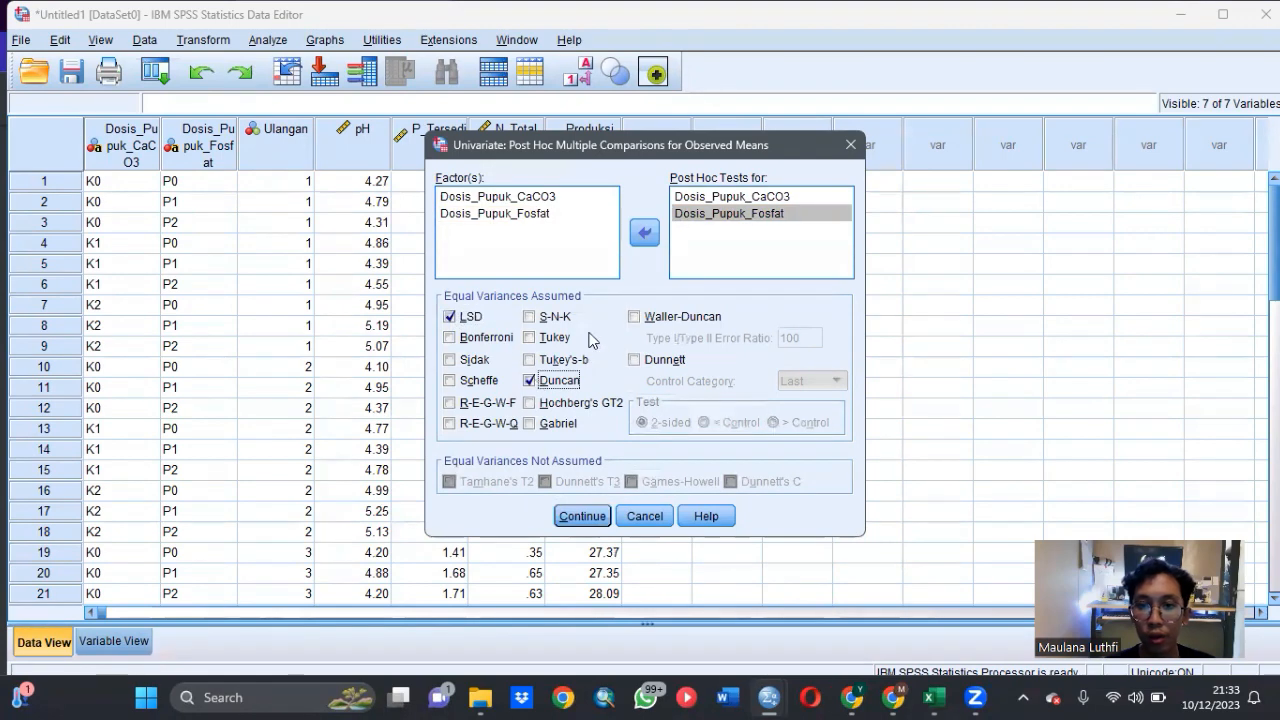
click(584, 517)
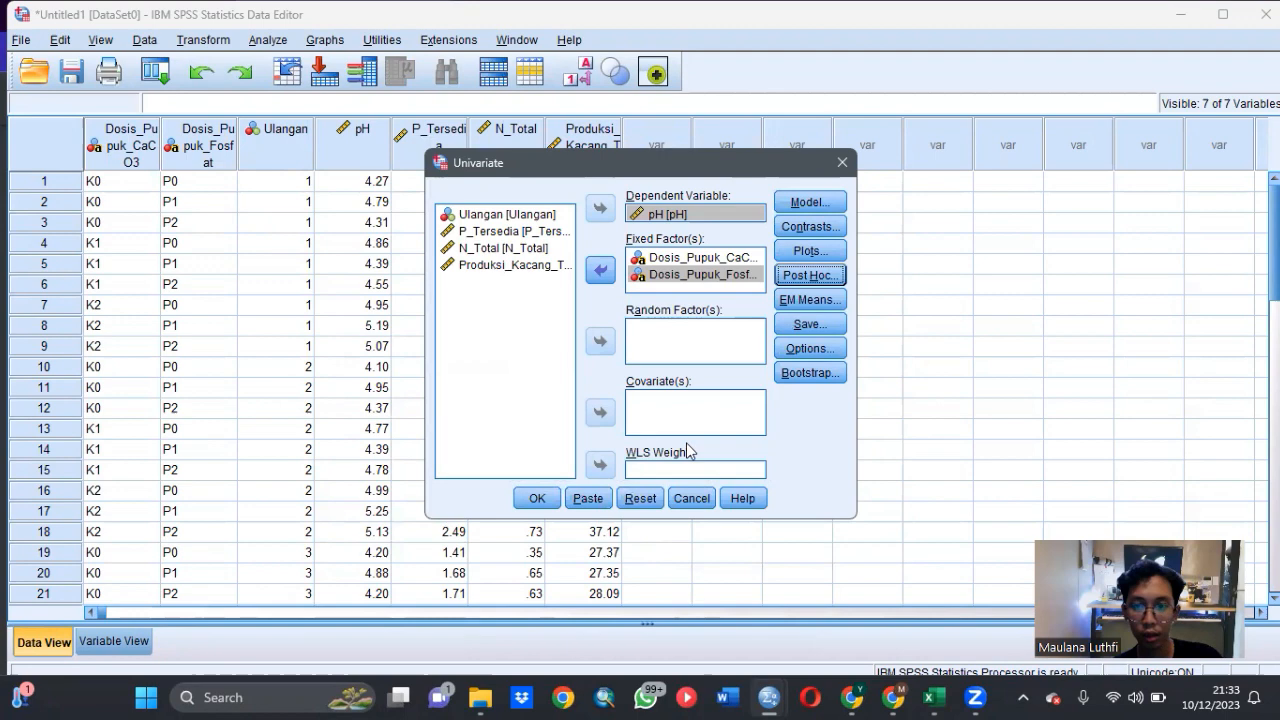
- Display the estimated marginal means for (OVERALL) in the pH analysis
click(792, 300)
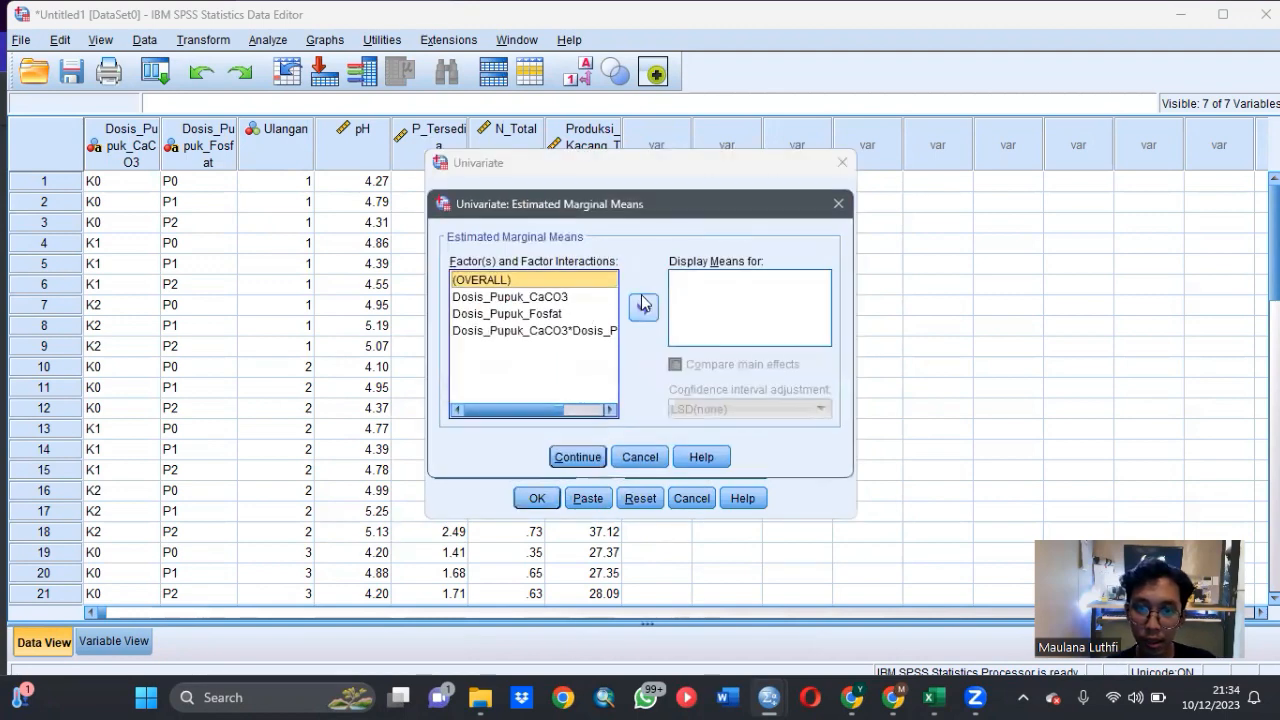
click(643, 308)
click(590, 456)
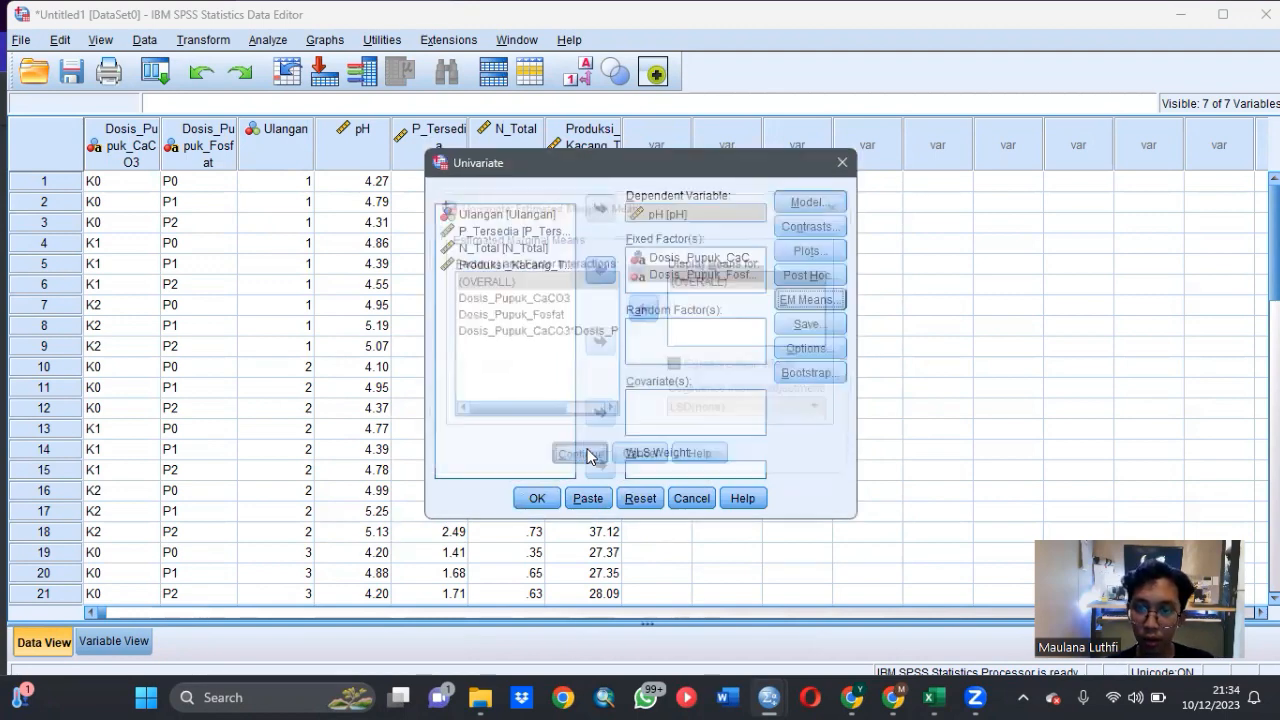
- Include descriptive statistics in the output and run the univariate analysis of pH
click(800, 349)
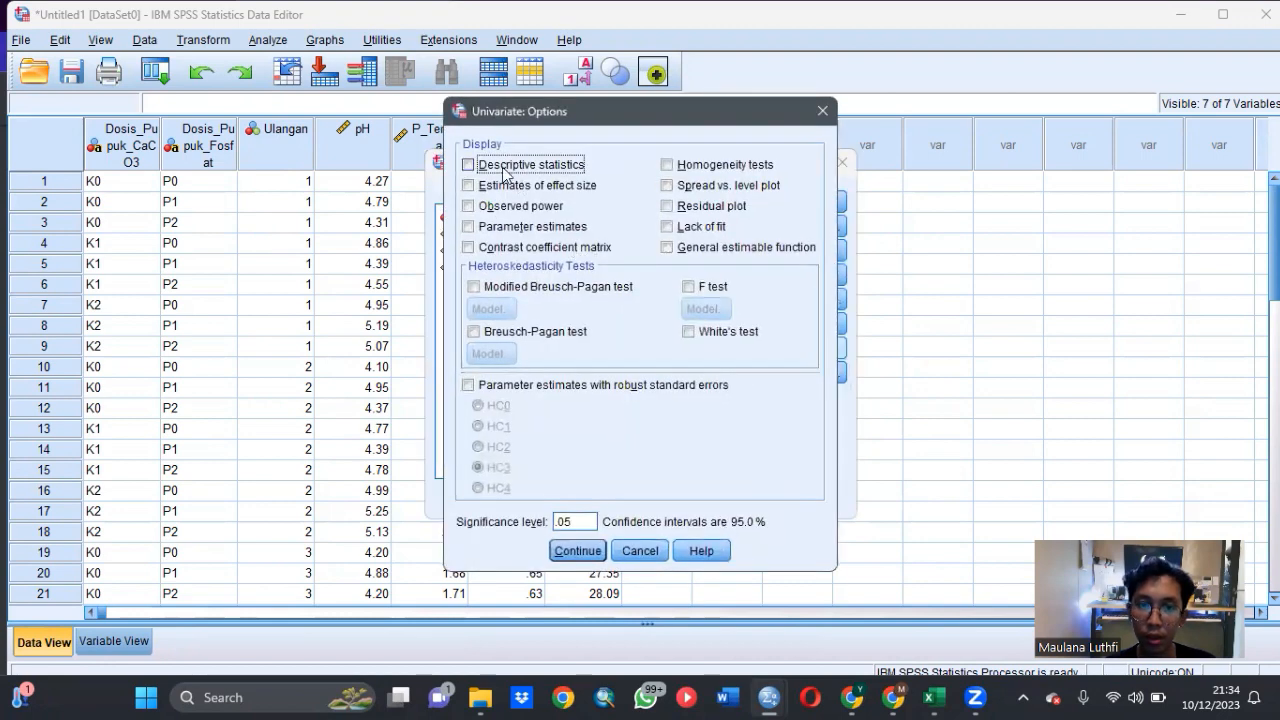
click(468, 165)
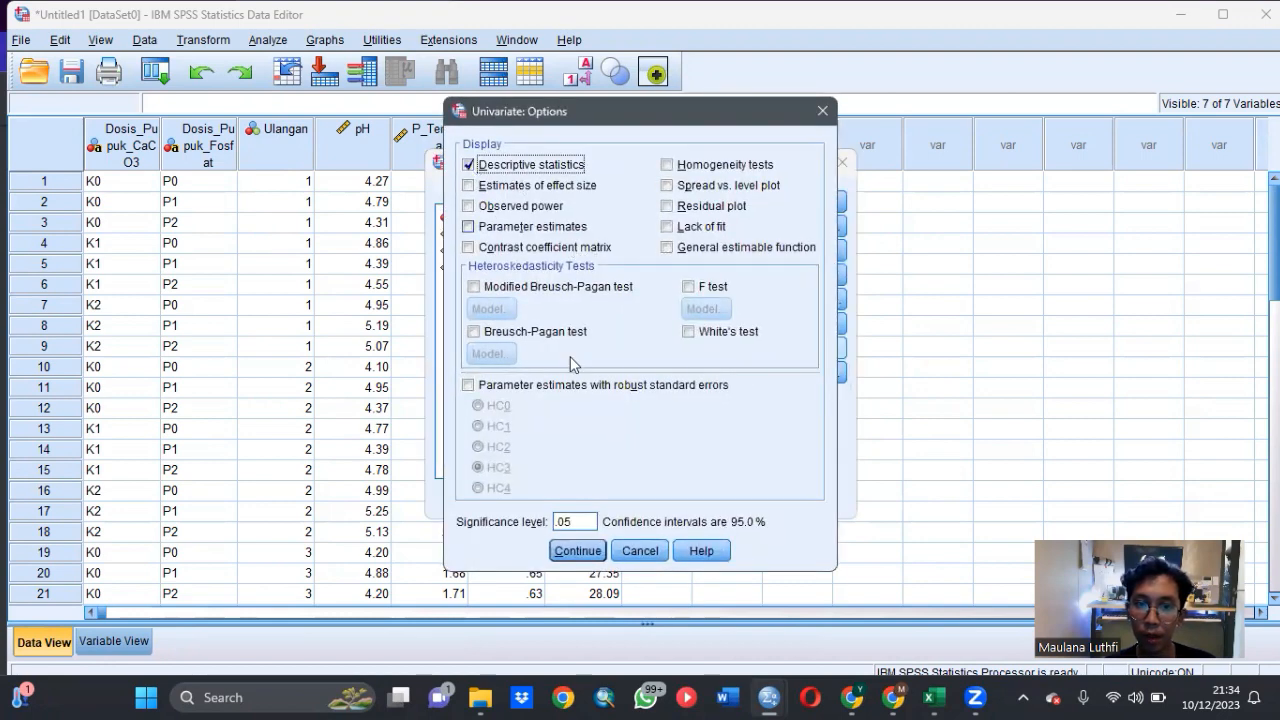
click(580, 551)
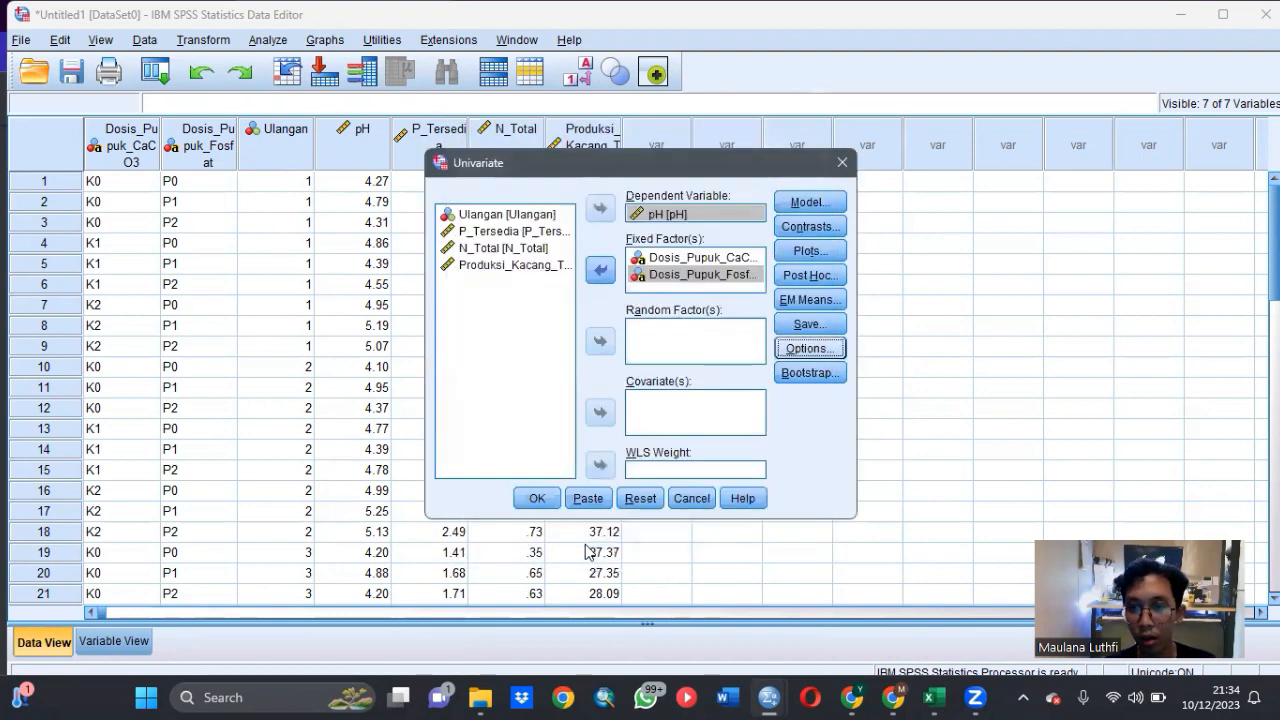
click(537, 499)
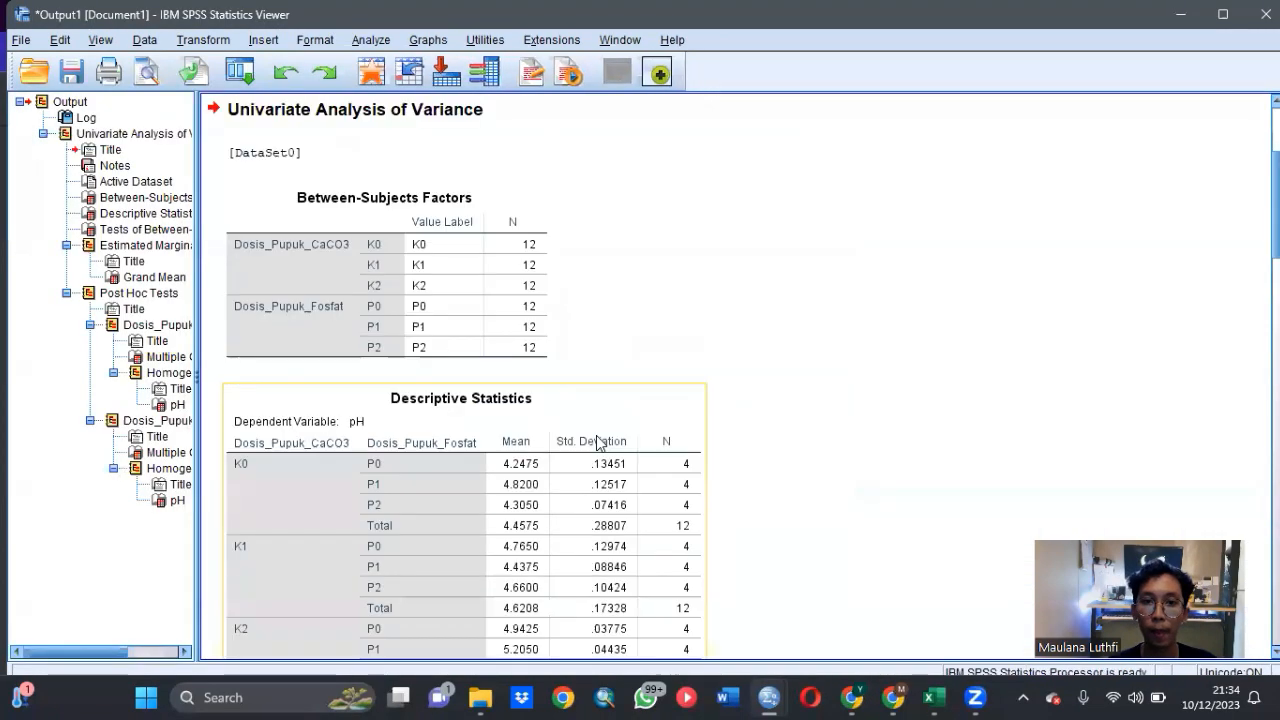
- Examine the Descriptive Statistics and Tests of Between-Subjects Effects tables for pH in the output
scroll(593, 345, up, 2)
scroll(593, 345, down, 5)
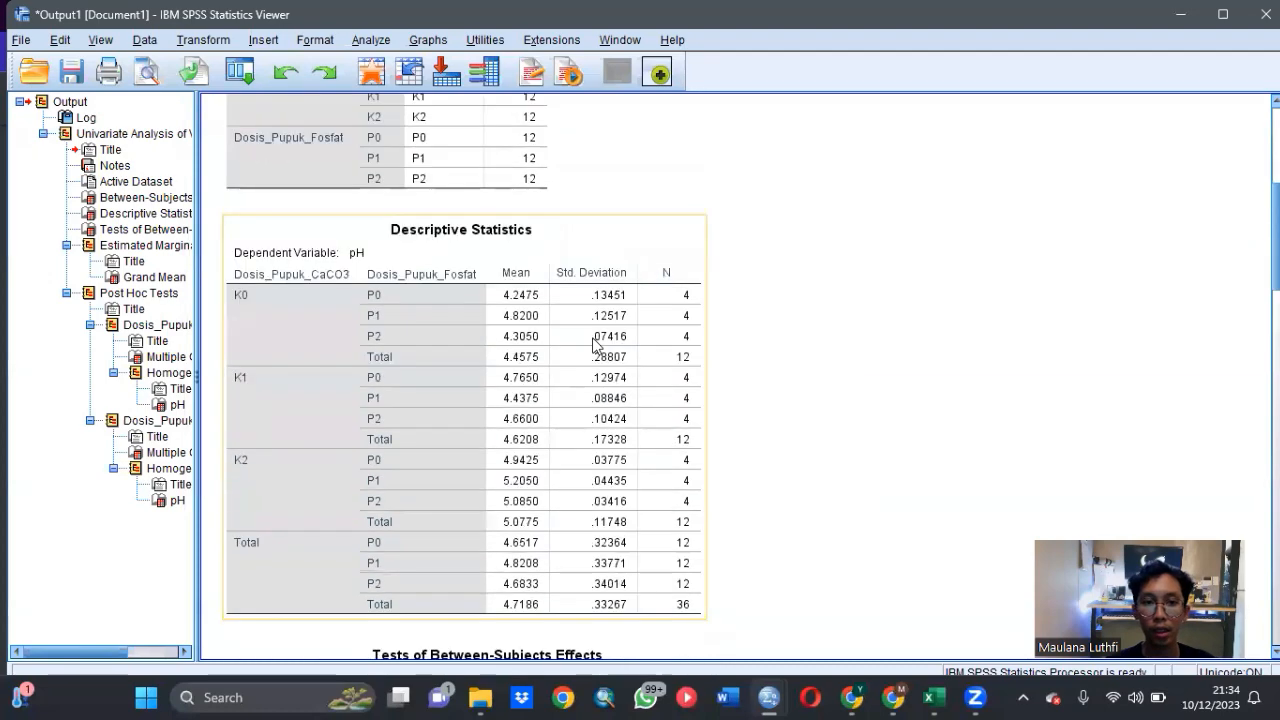
scroll(593, 345, up, 1)
scroll(593, 345, down, 2)
scroll(593, 345, down, 3)
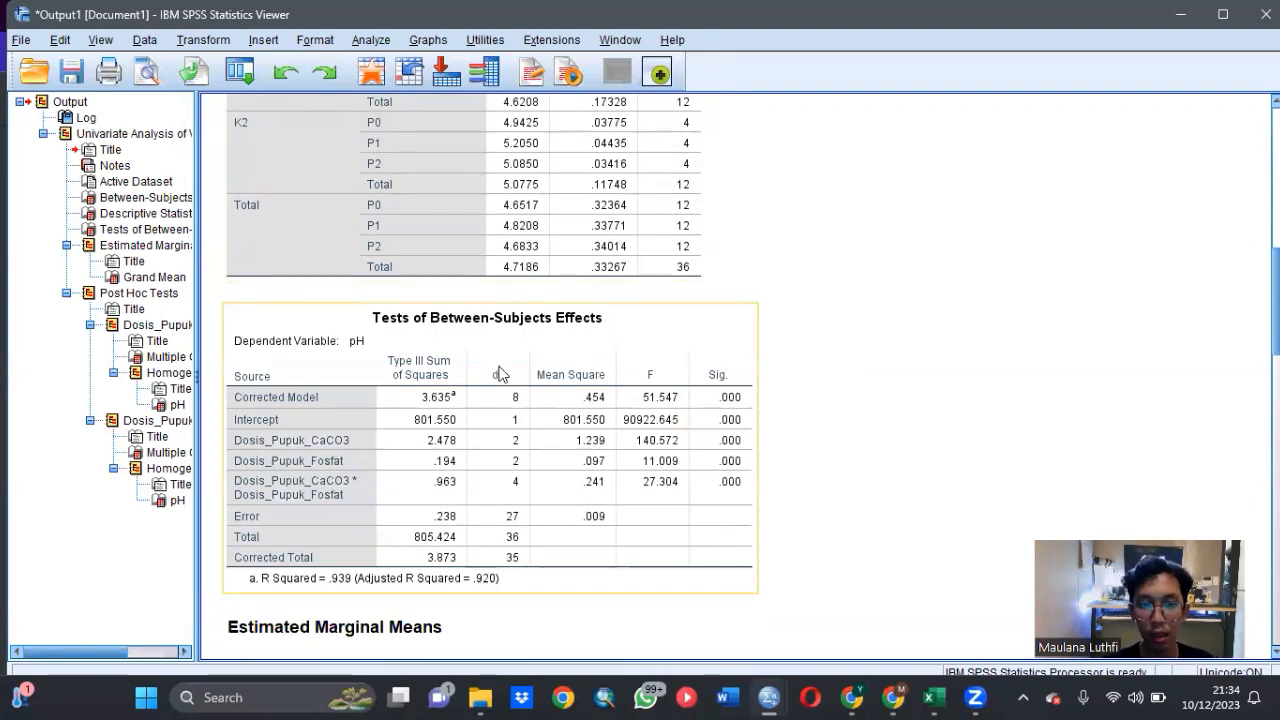
scroll(500, 371, down, 1)
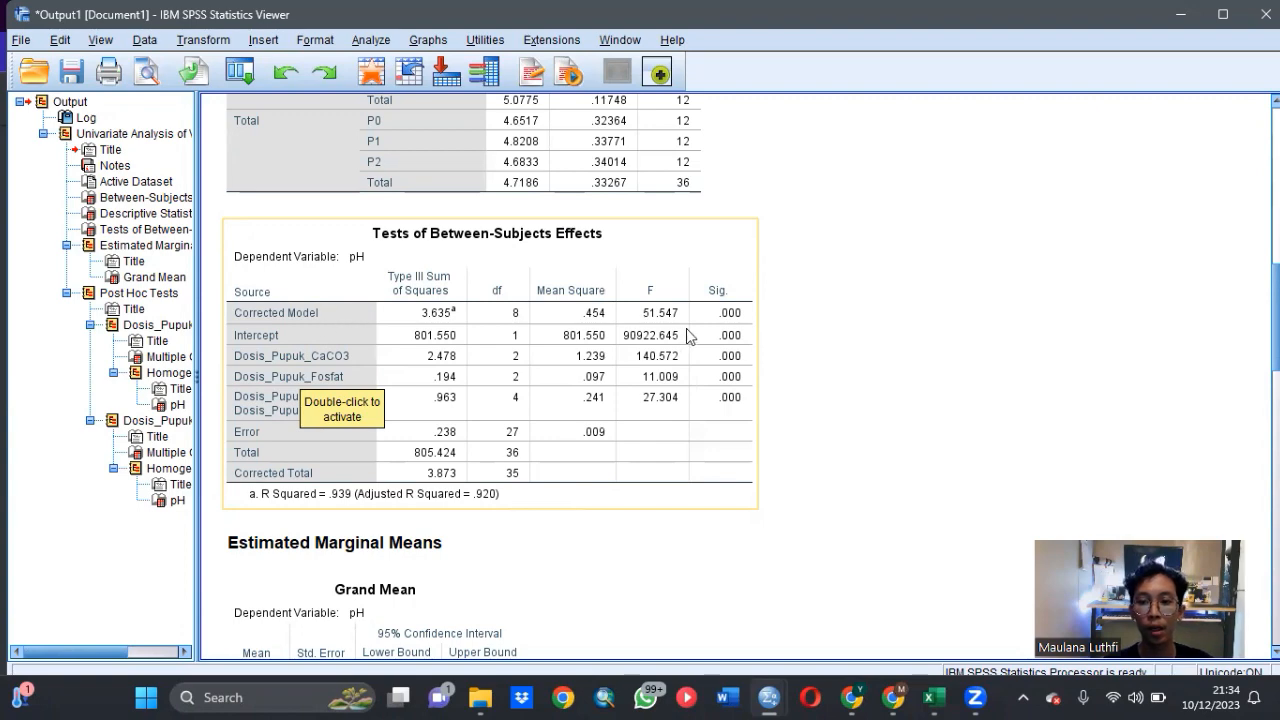
- Examine the LSD multiple comparisons and Duncan homogeneous subsets of pH for the CaCO3 and phosphate doses
scroll(686, 330, down, 5)
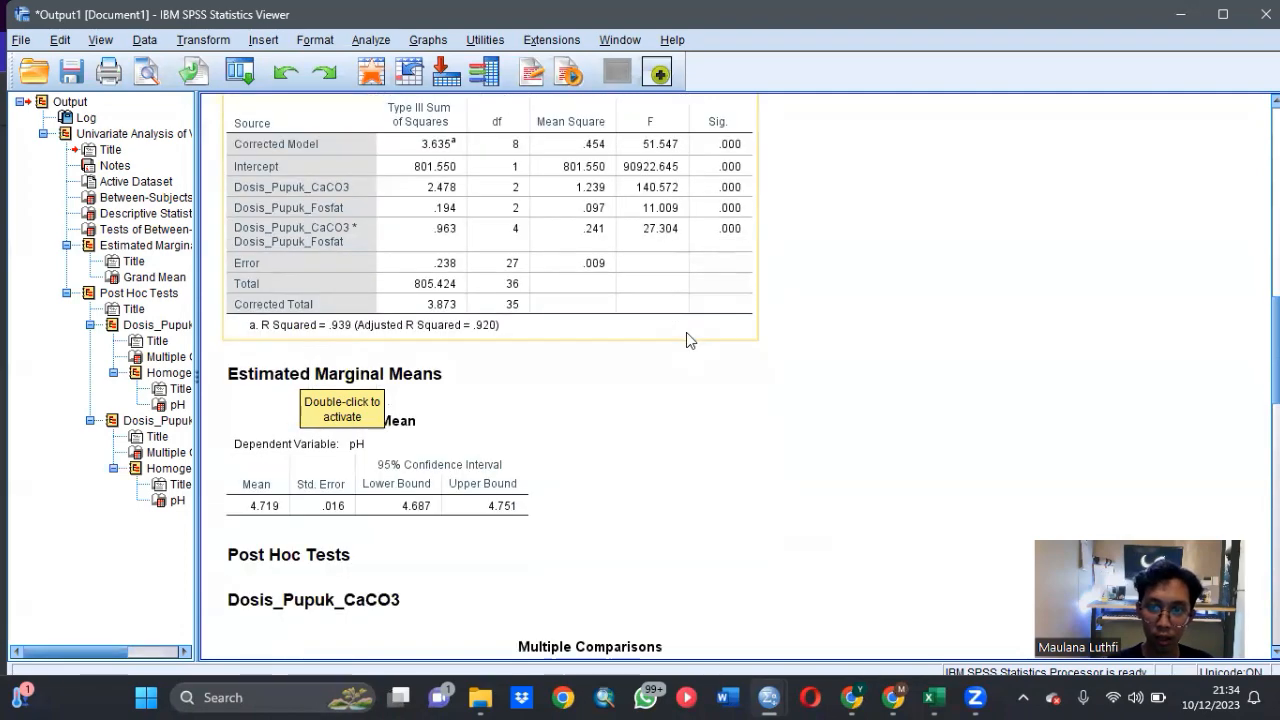
scroll(686, 332, down, 8)
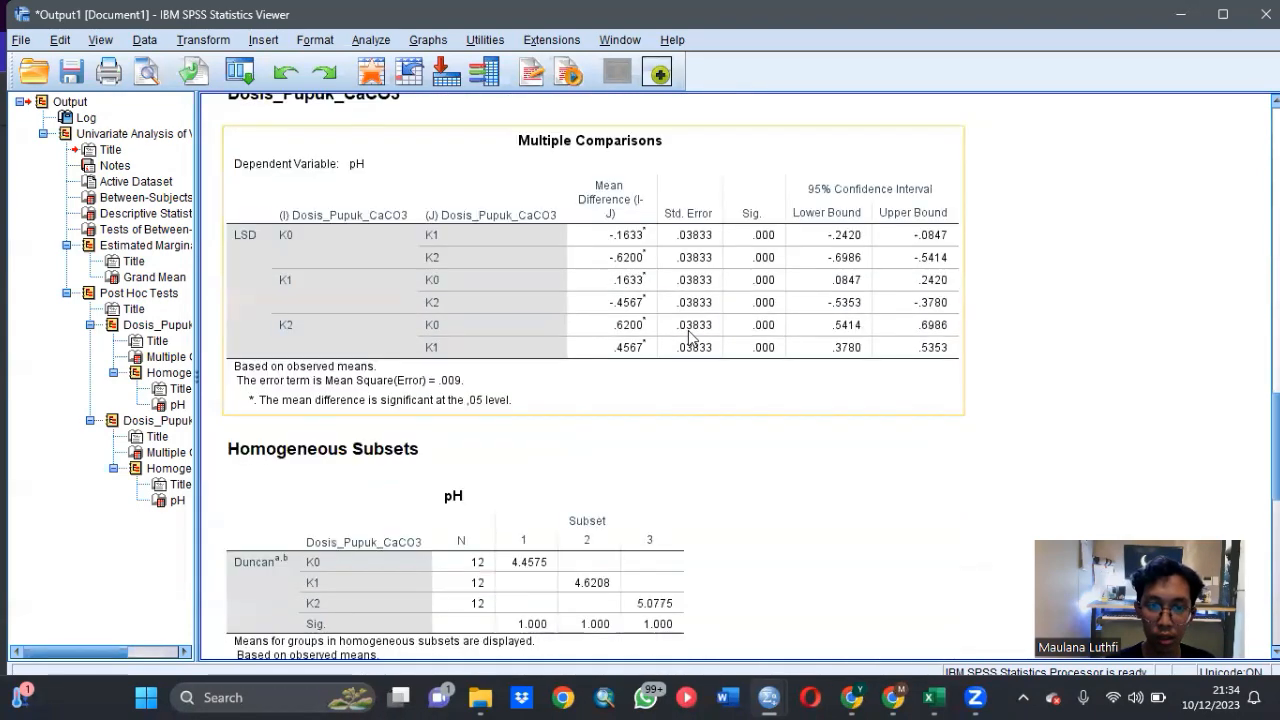
scroll(692, 334, down, 1)
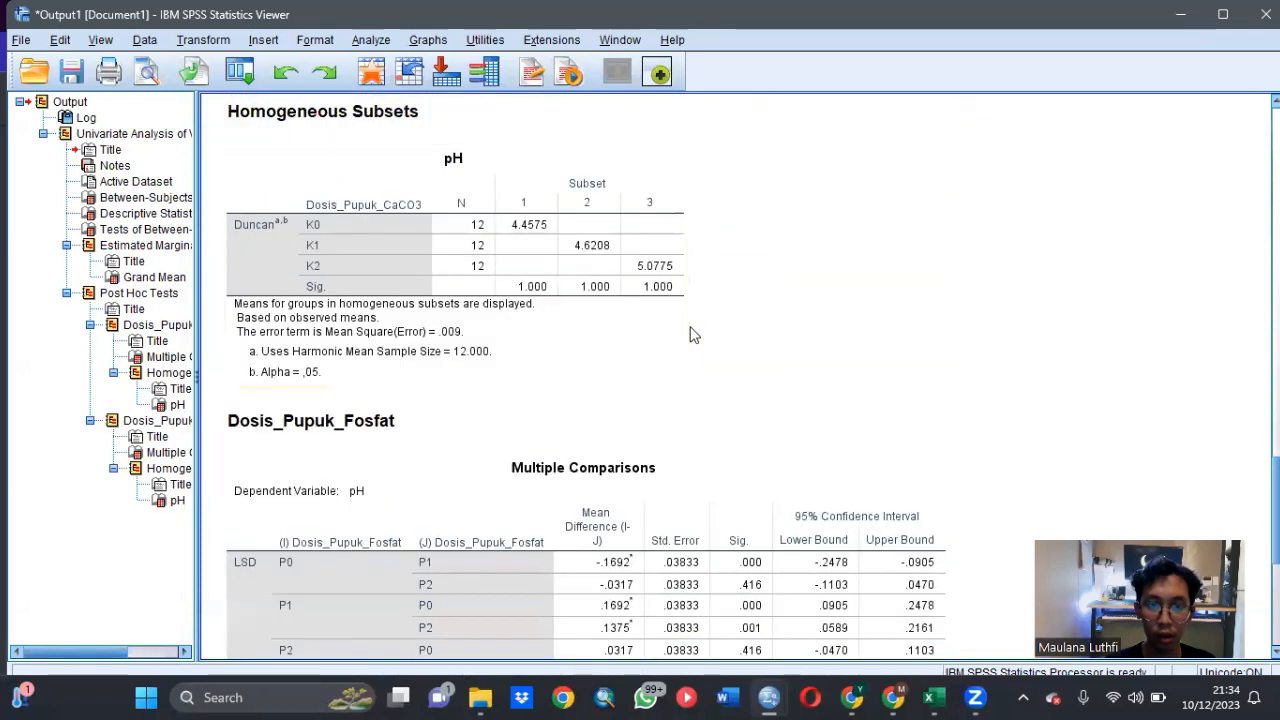
scroll(698, 331, up, 2)
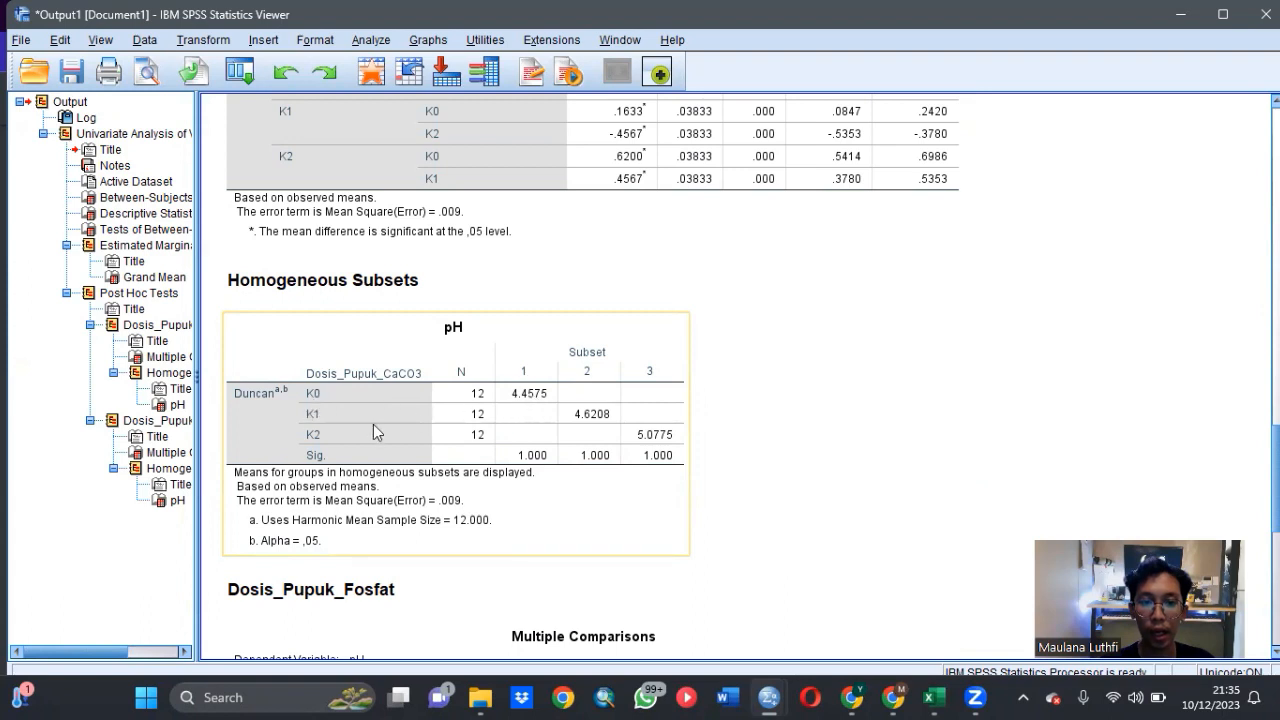
click(698, 454)
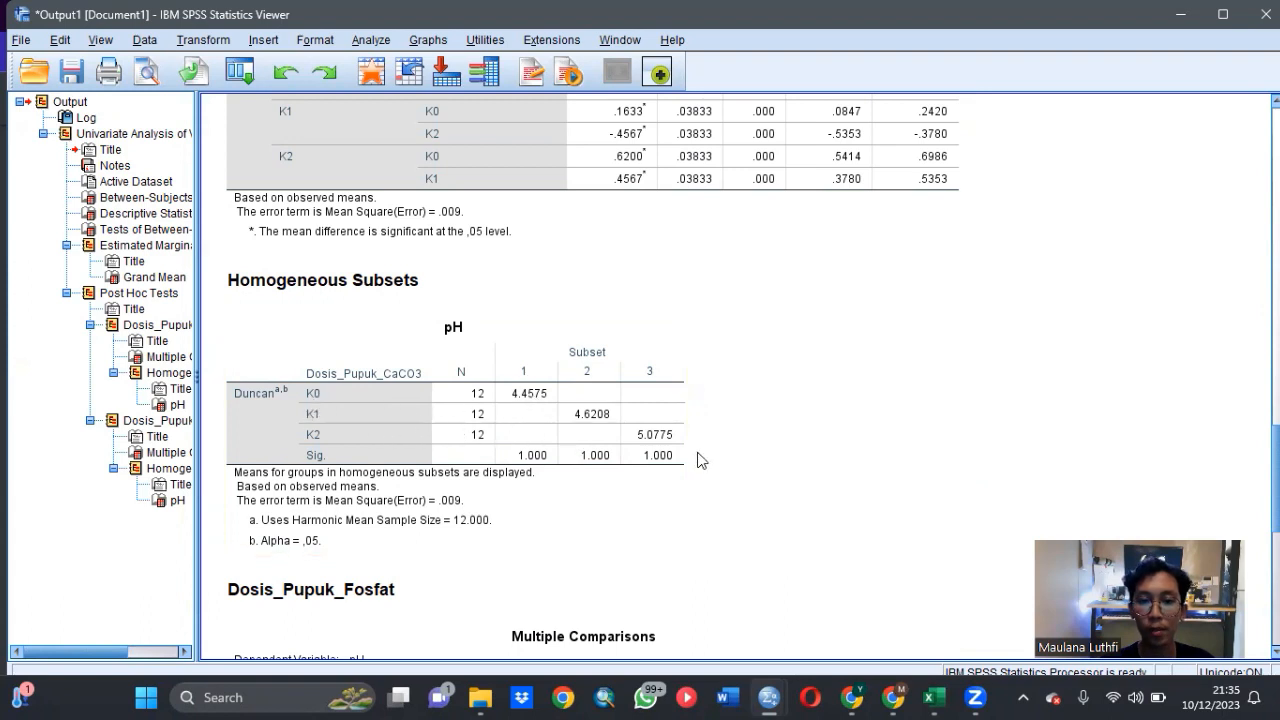
scroll(748, 376, down, 3)
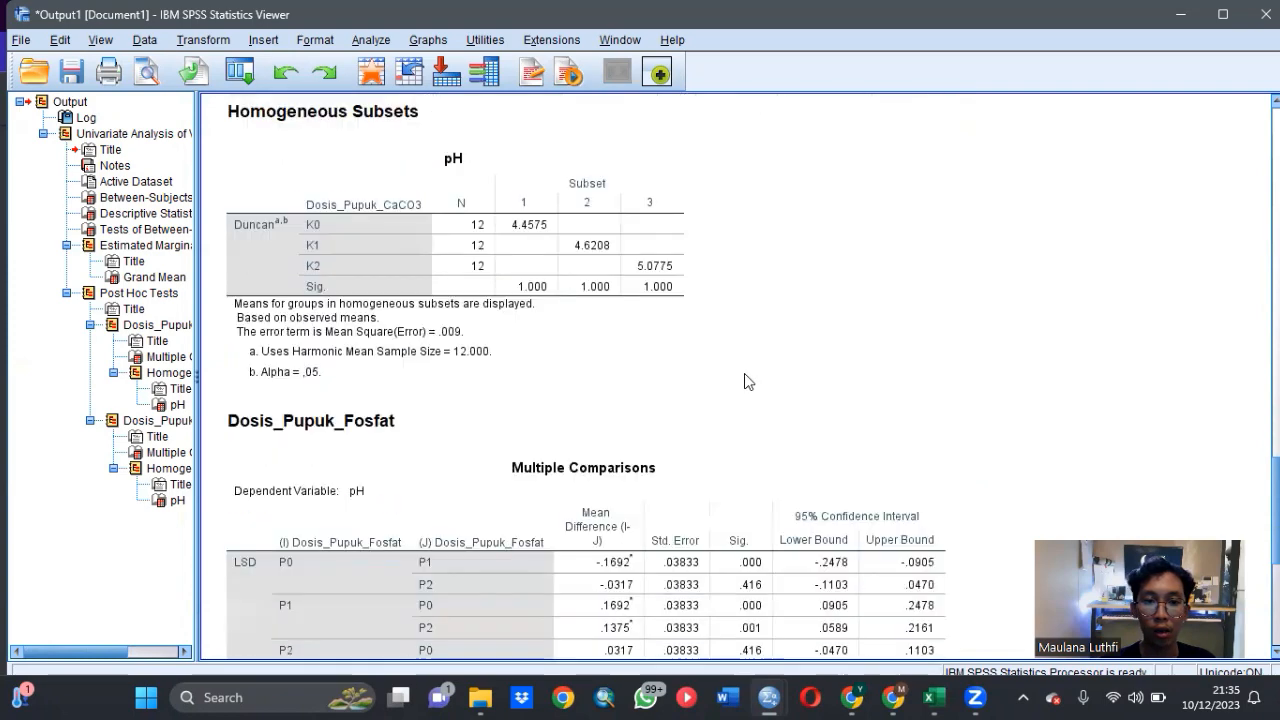
scroll(745, 375, down, 8)
click(433, 407)
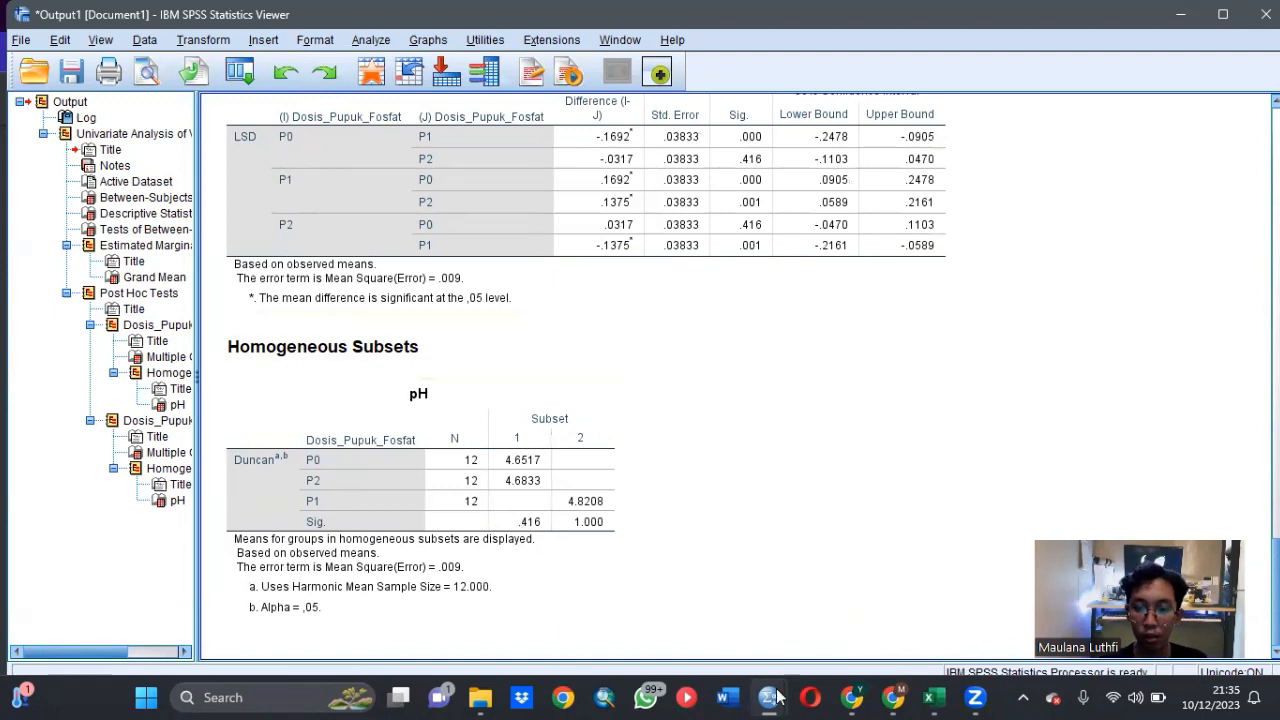
- Return to the dataset, start another General Linear Model Univariate analysis, and replace pH with P_Tersedia as the dependent variable
mouse_move(764, 670)
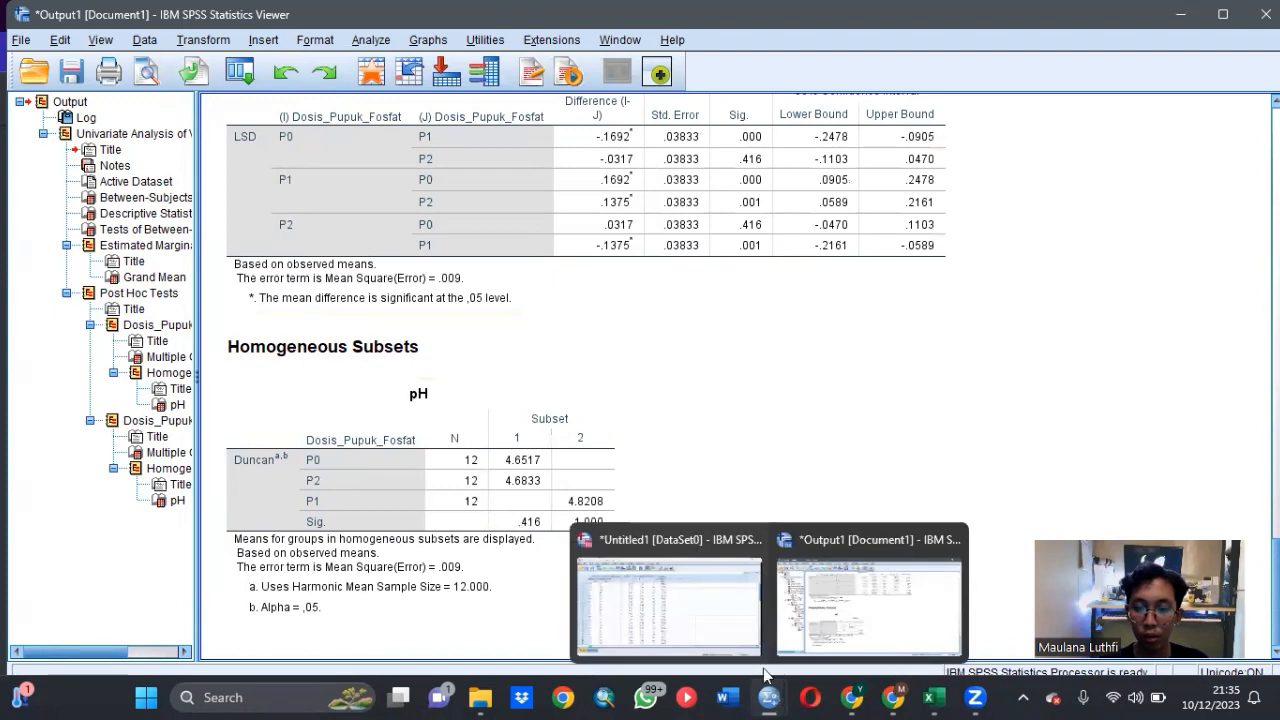
click(704, 616)
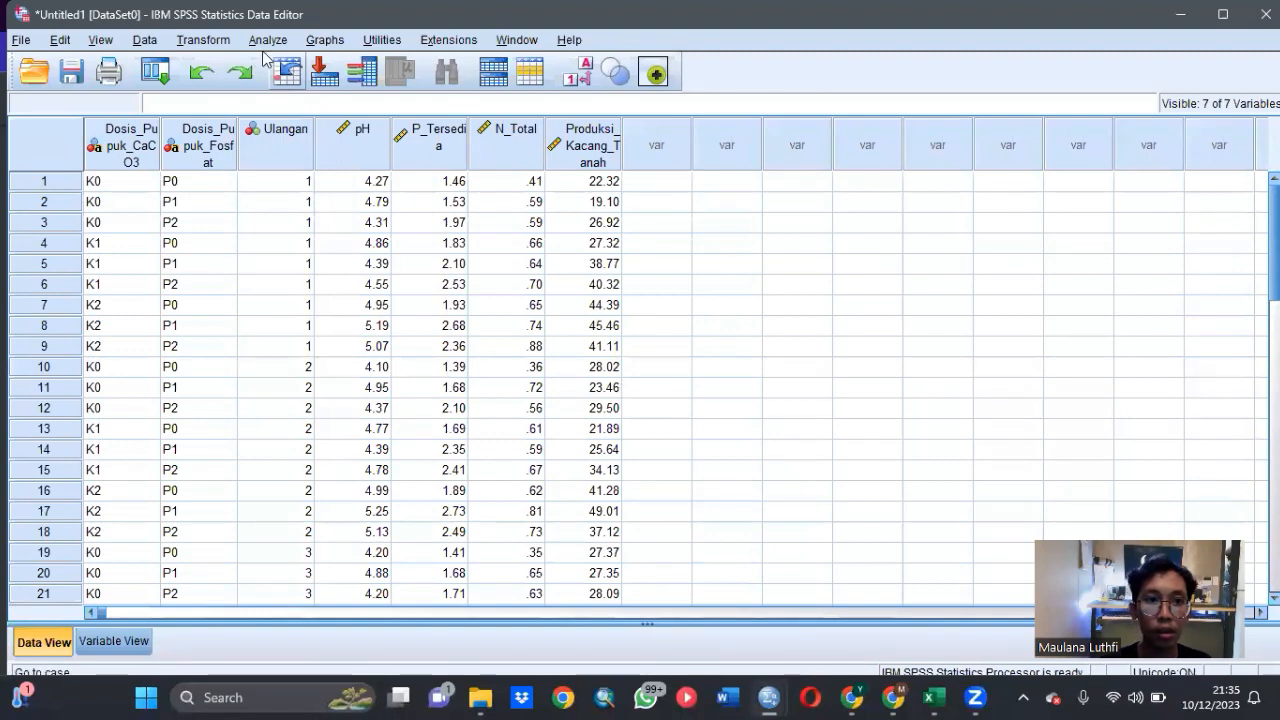
click(266, 40)
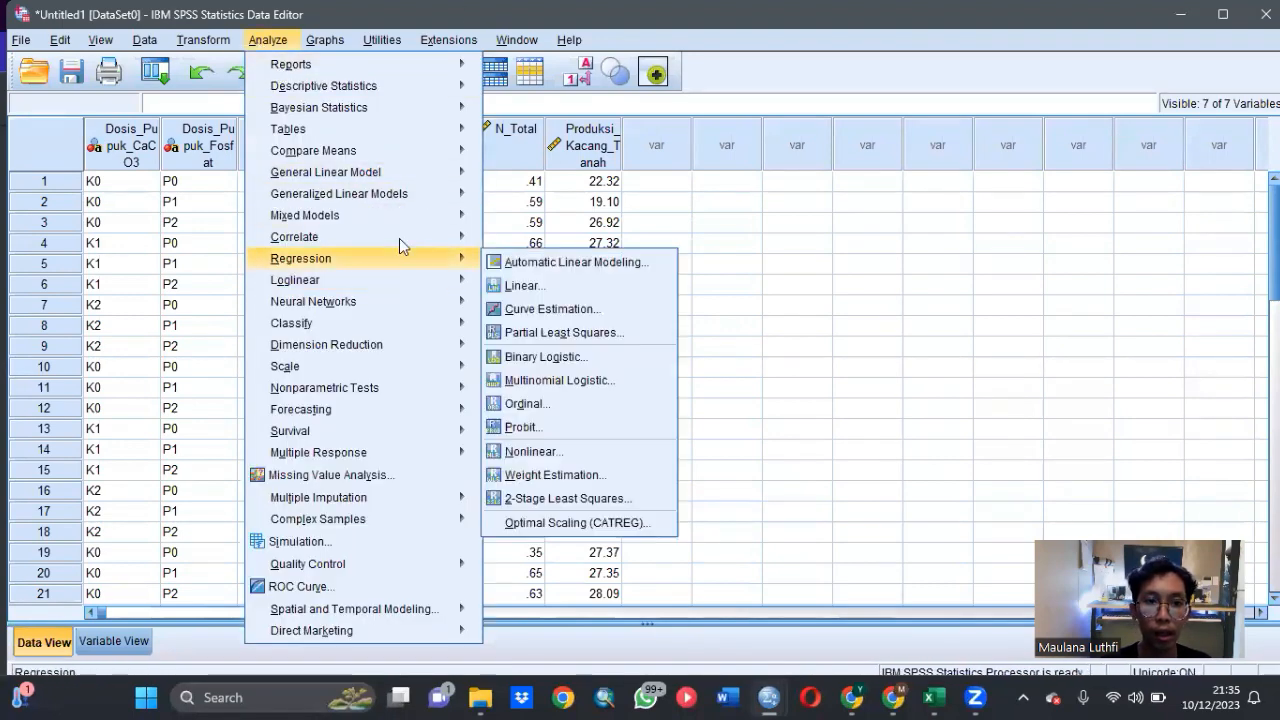
mouse_move(416, 171)
click(492, 177)
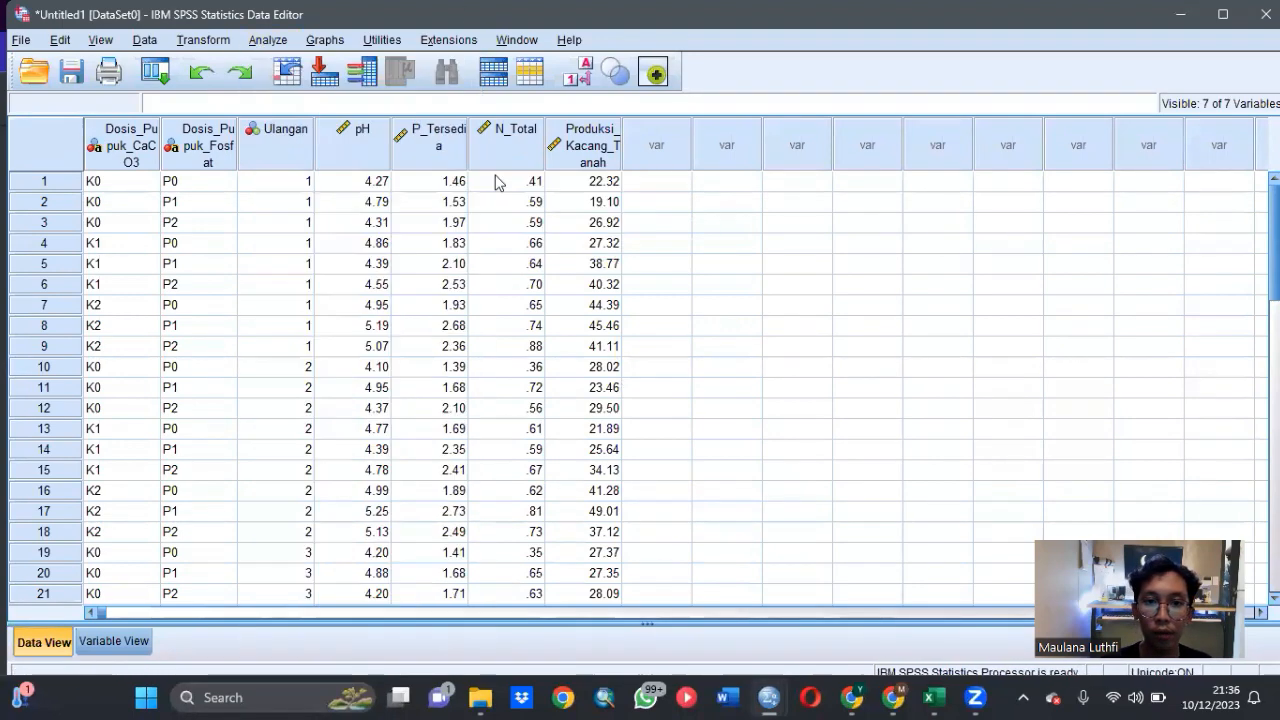
click(660, 214)
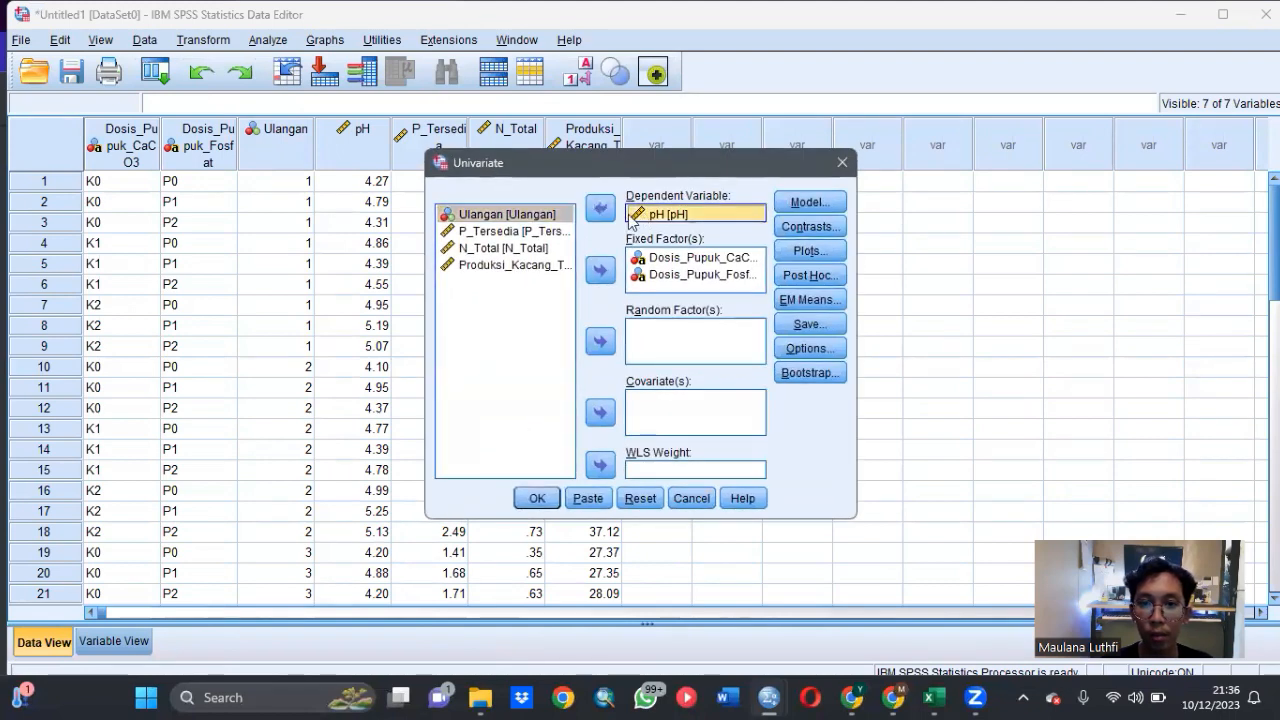
click(600, 208)
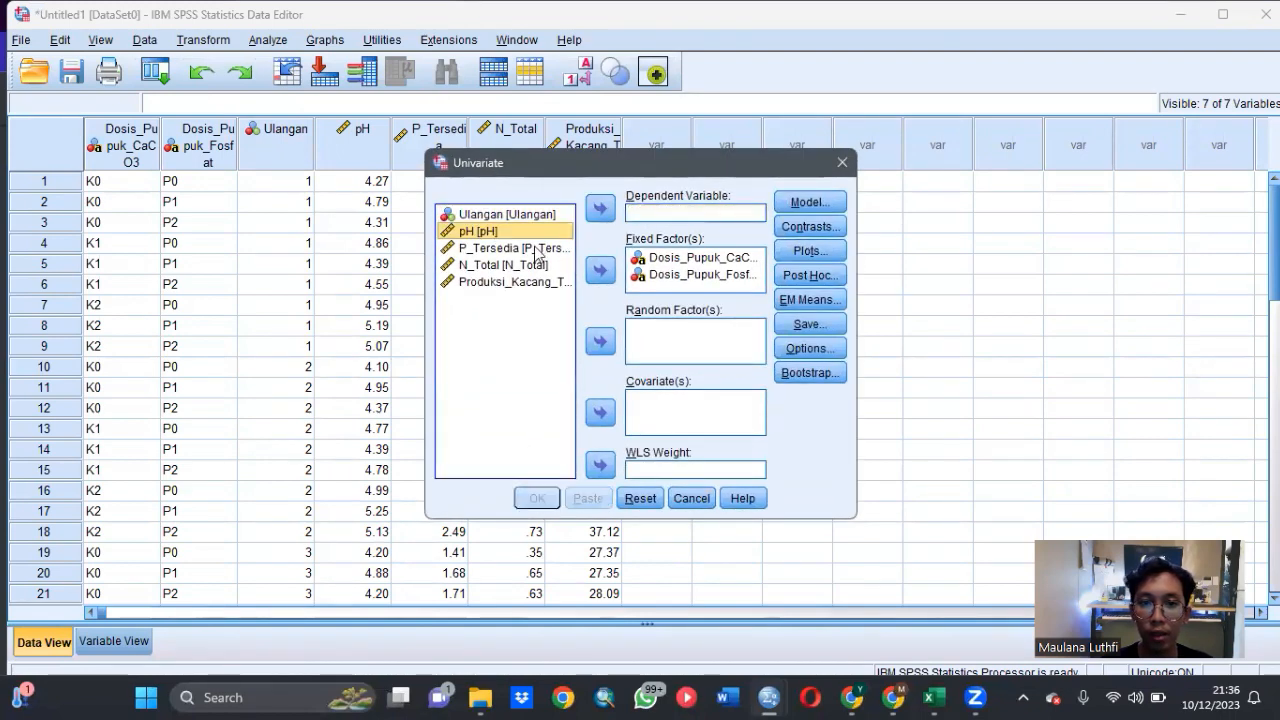
click(536, 248)
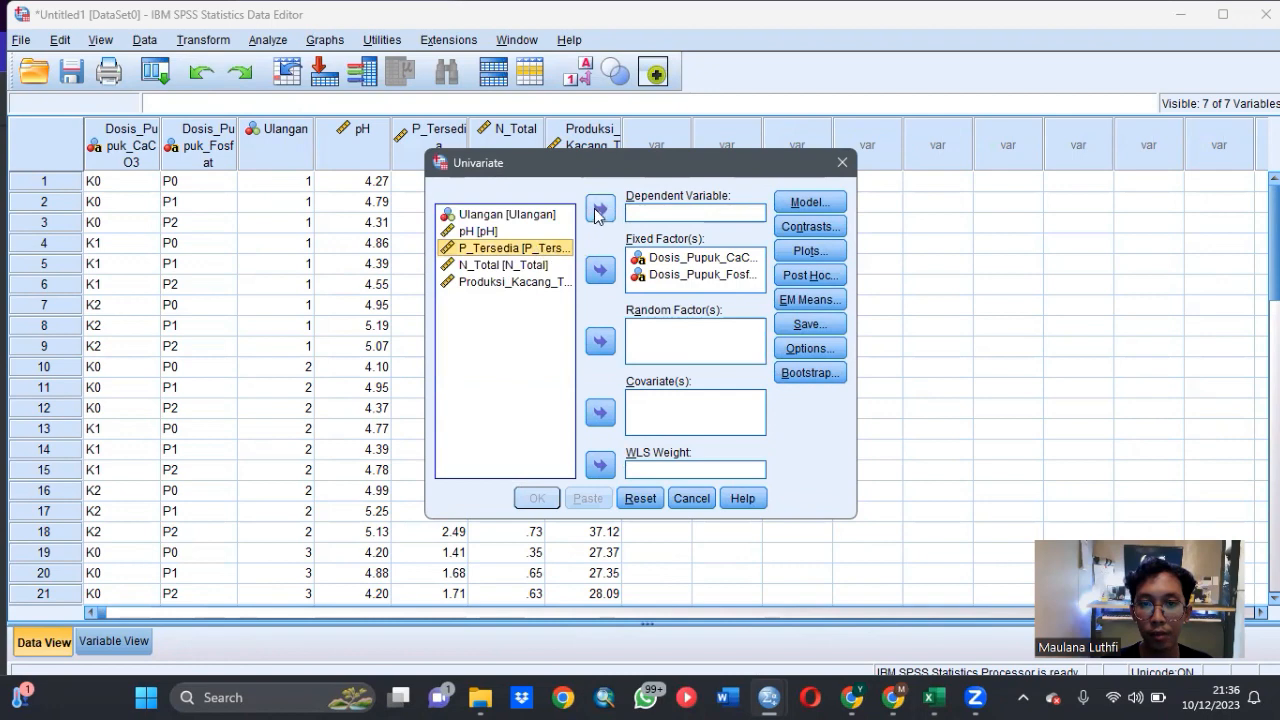
click(600, 208)
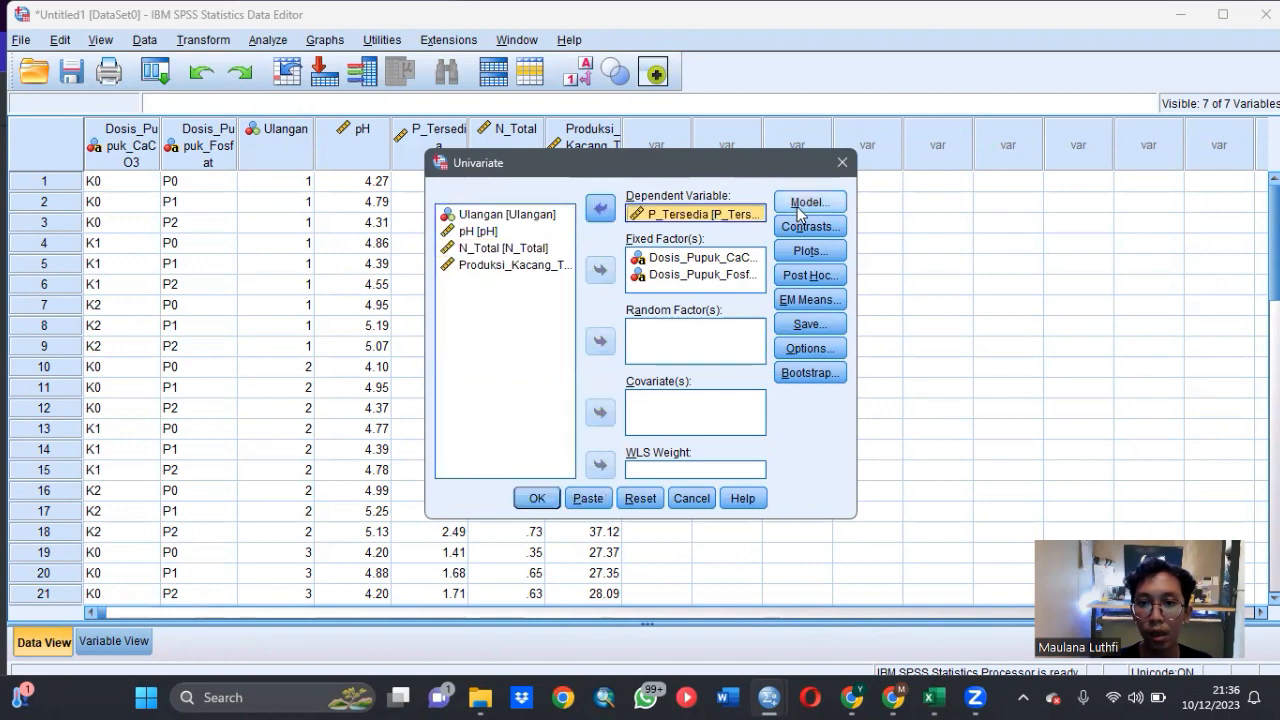
- Check the model terms and the post hoc test settings for the P_Tersedia analysis, keeping them as they are
click(798, 205)
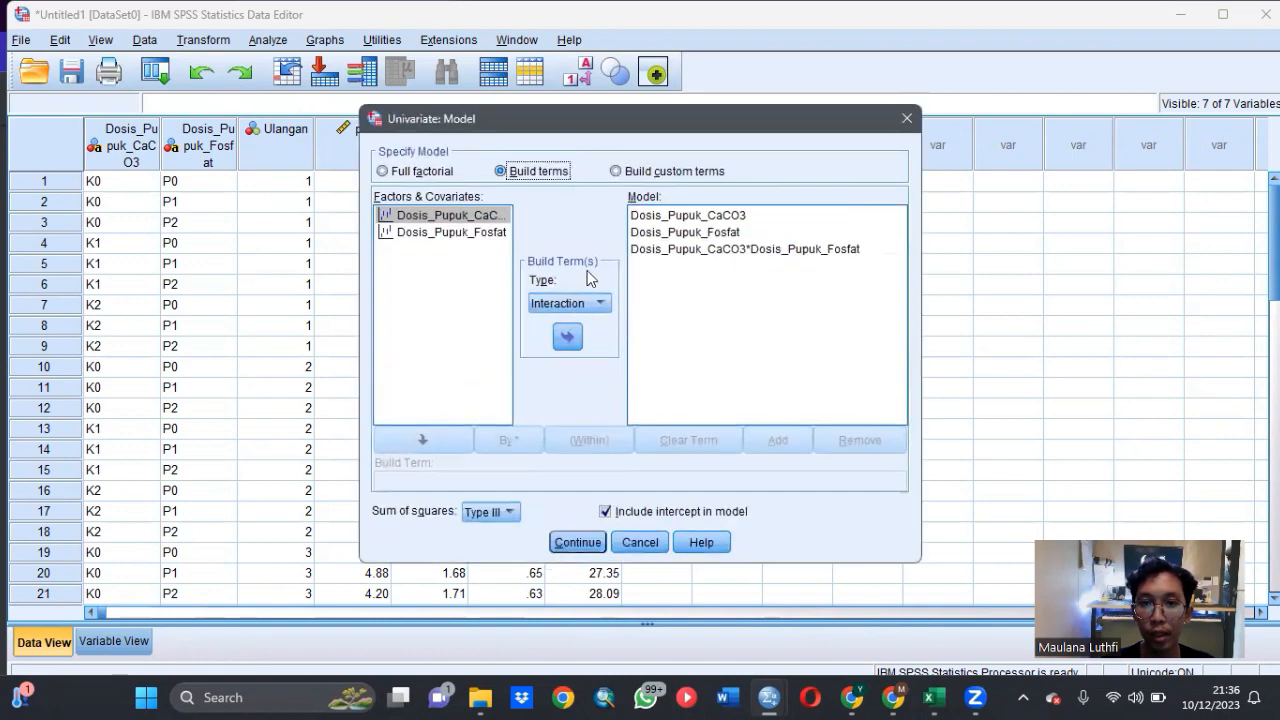
click(578, 542)
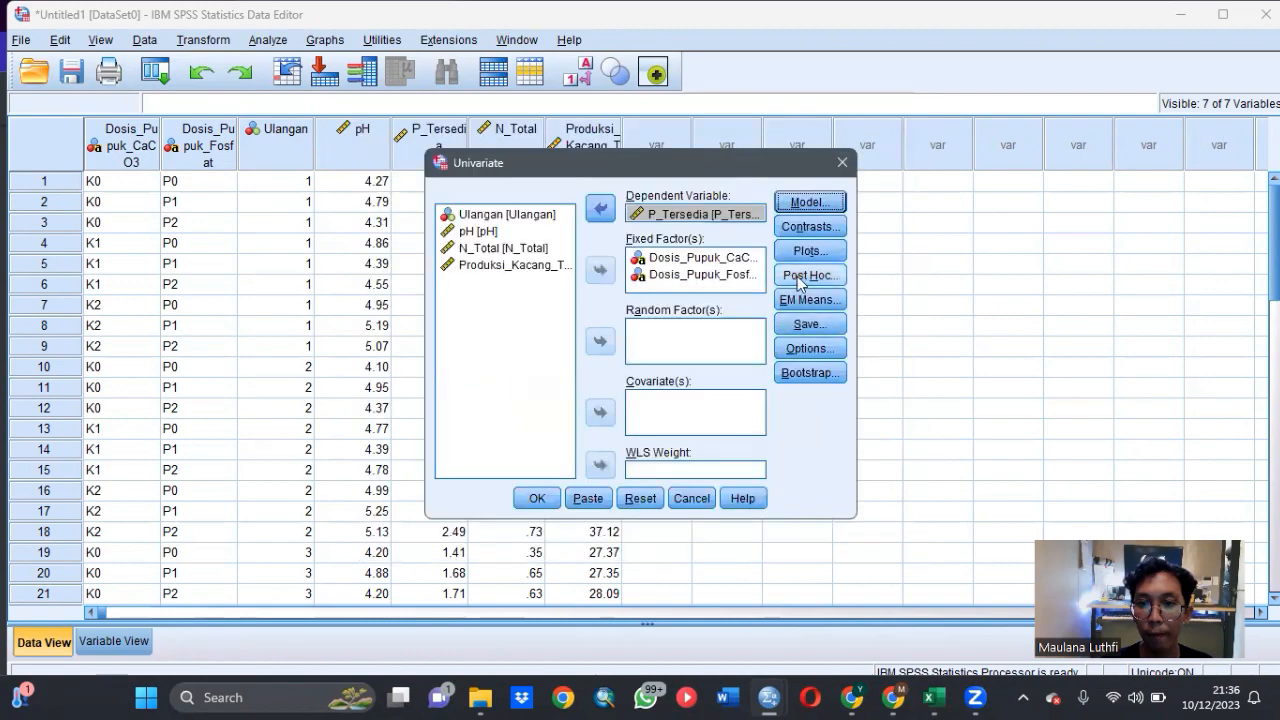
click(809, 276)
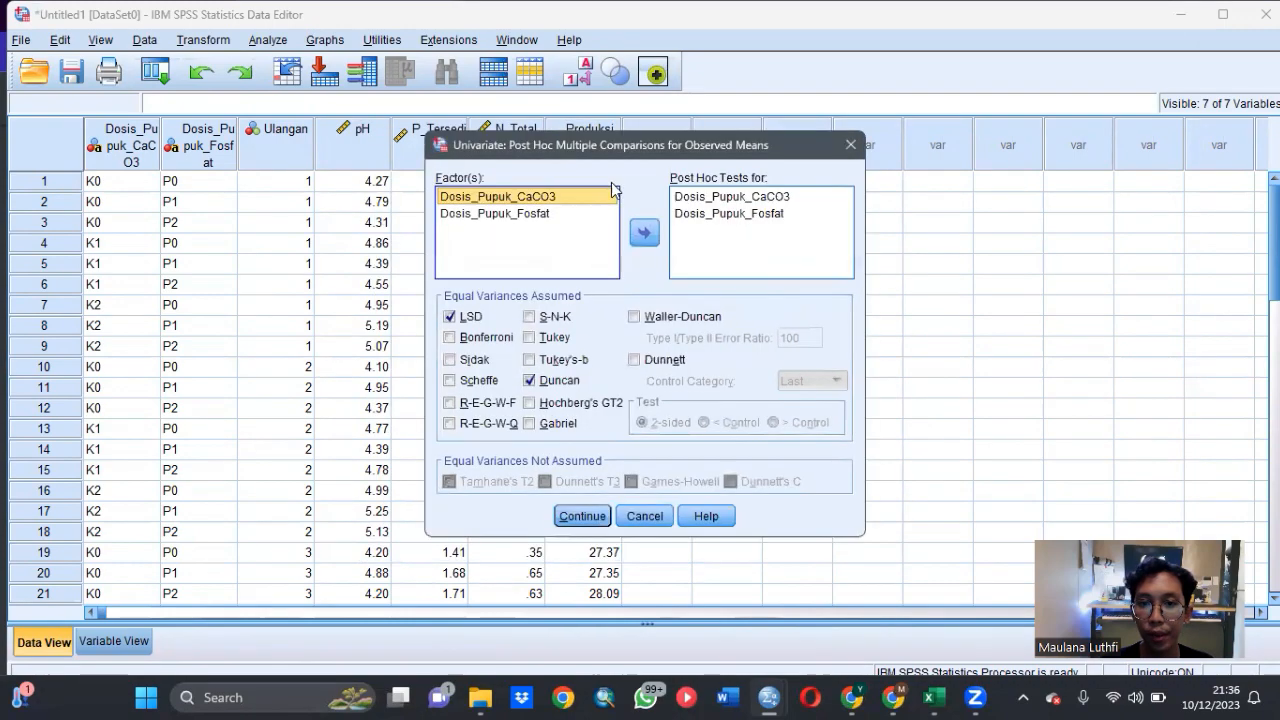
click(582, 516)
- Request the (OVERALL) estimated marginal mean, keep Descriptive statistics as the displayed option, and run the P_Tersedia analysis
click(809, 297)
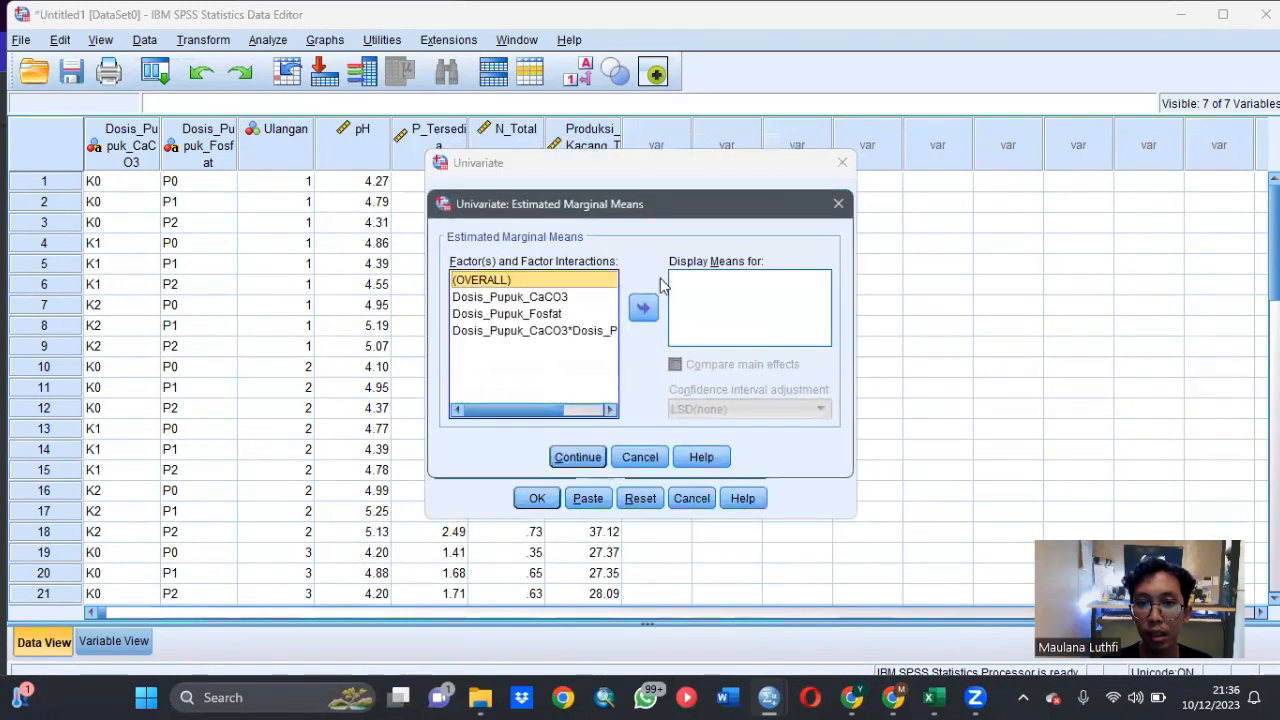
click(642, 309)
click(576, 457)
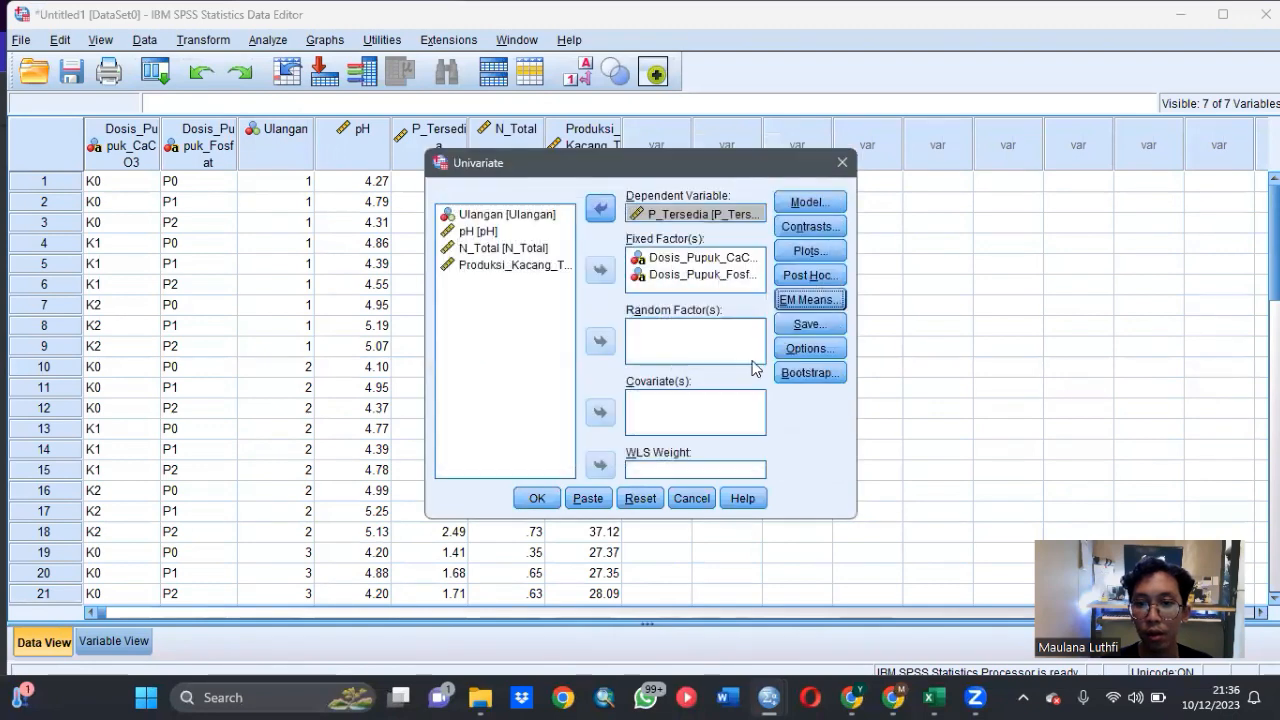
click(805, 348)
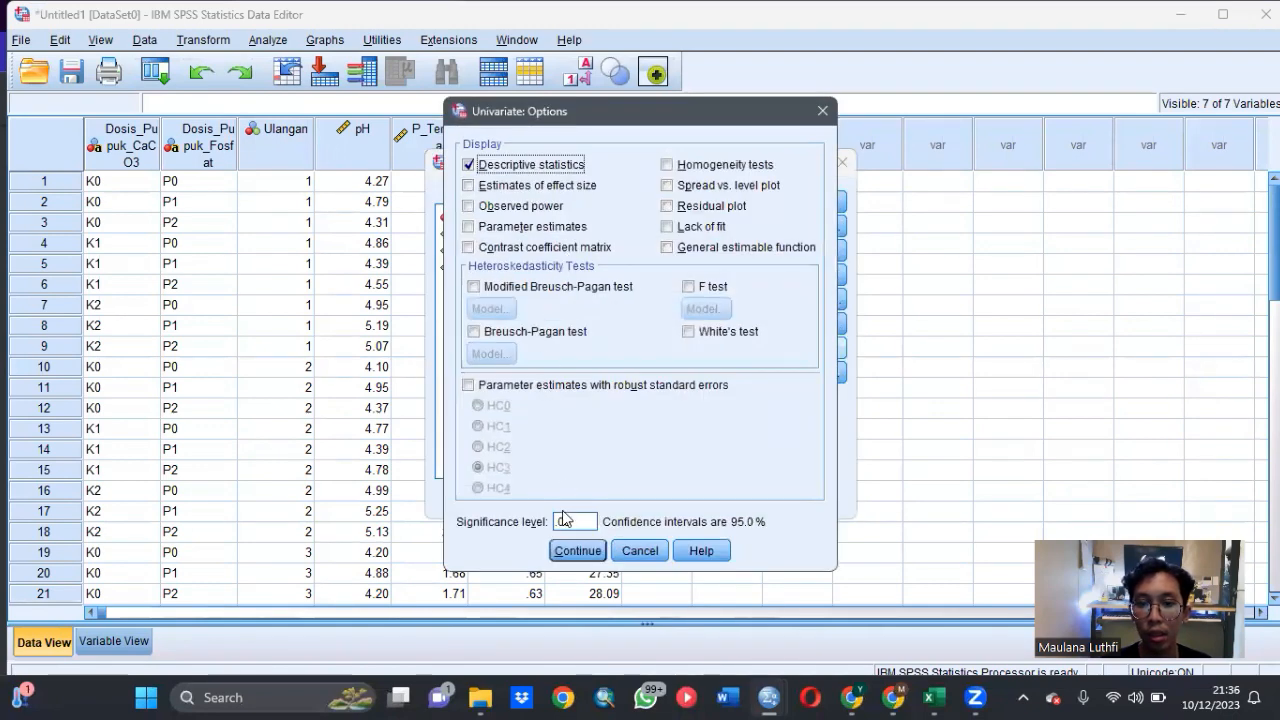
click(577, 553)
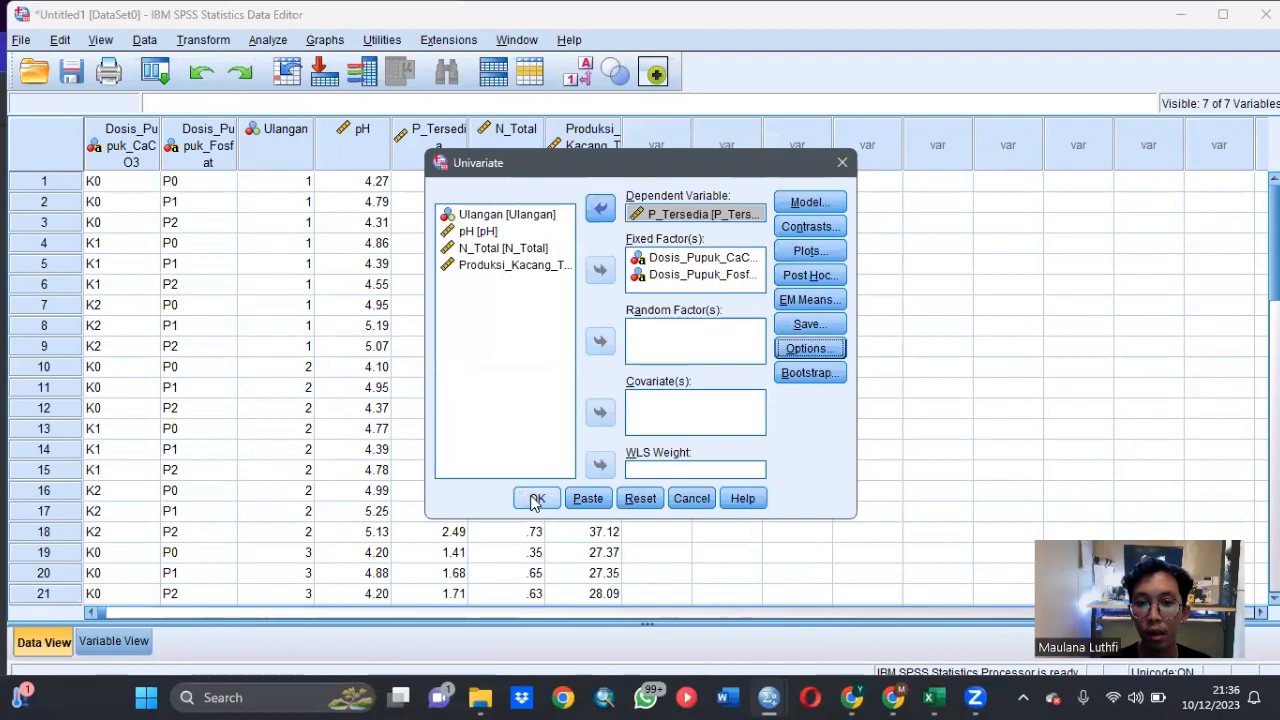
click(535, 498)
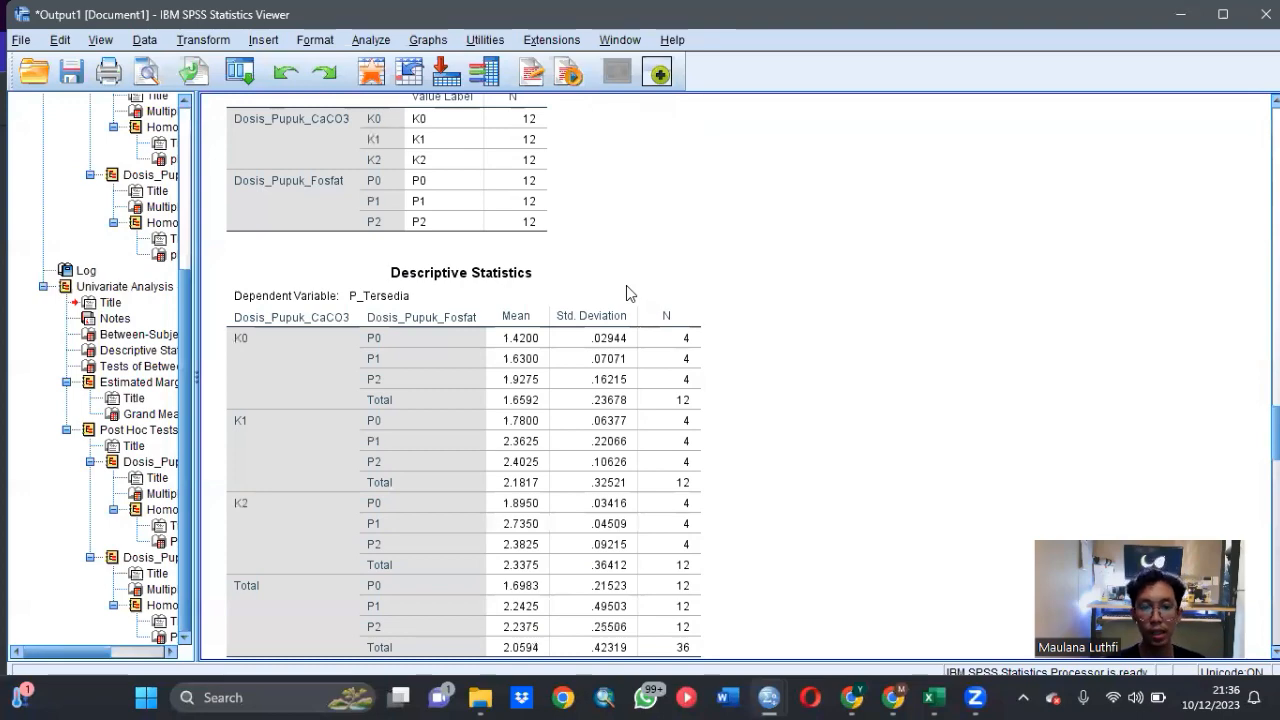
- Examine the between-subjects effects, LSD comparisons and Duncan homogeneous subsets of P_Tersedia for both fertilizer doses
scroll(626, 286, down, 3)
scroll(628, 291, down, 6)
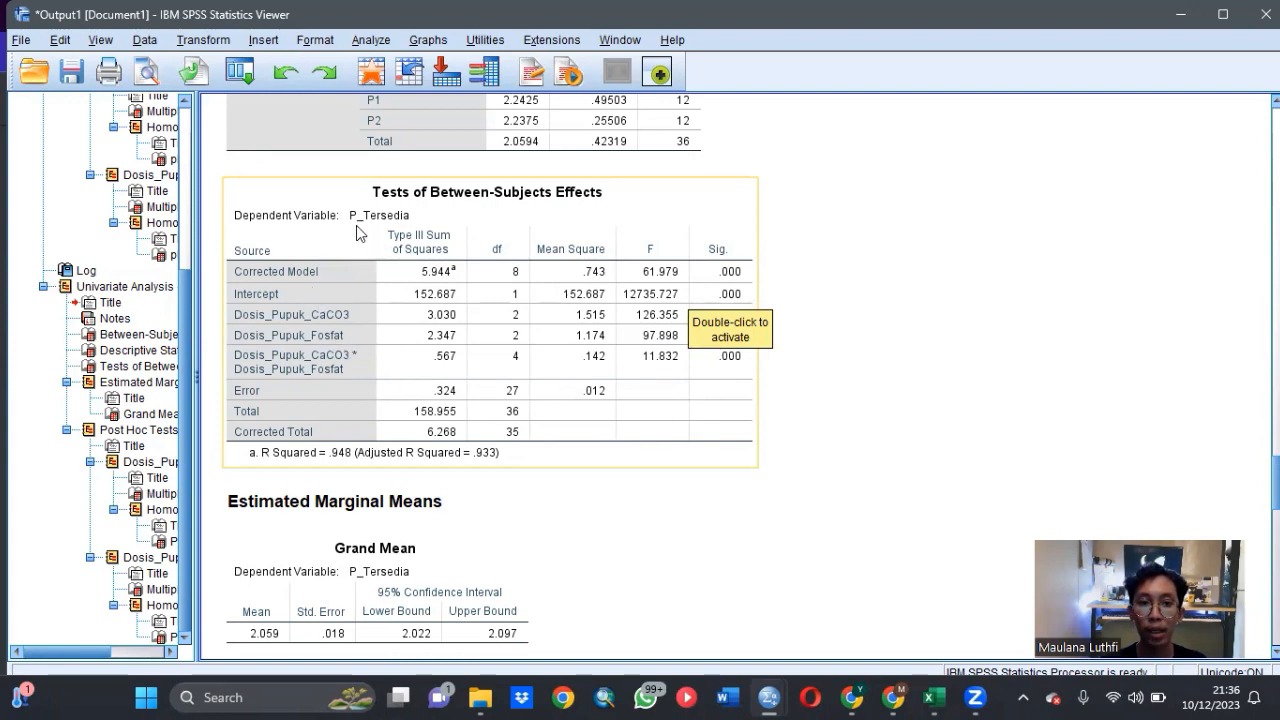
scroll(630, 343, down, 6)
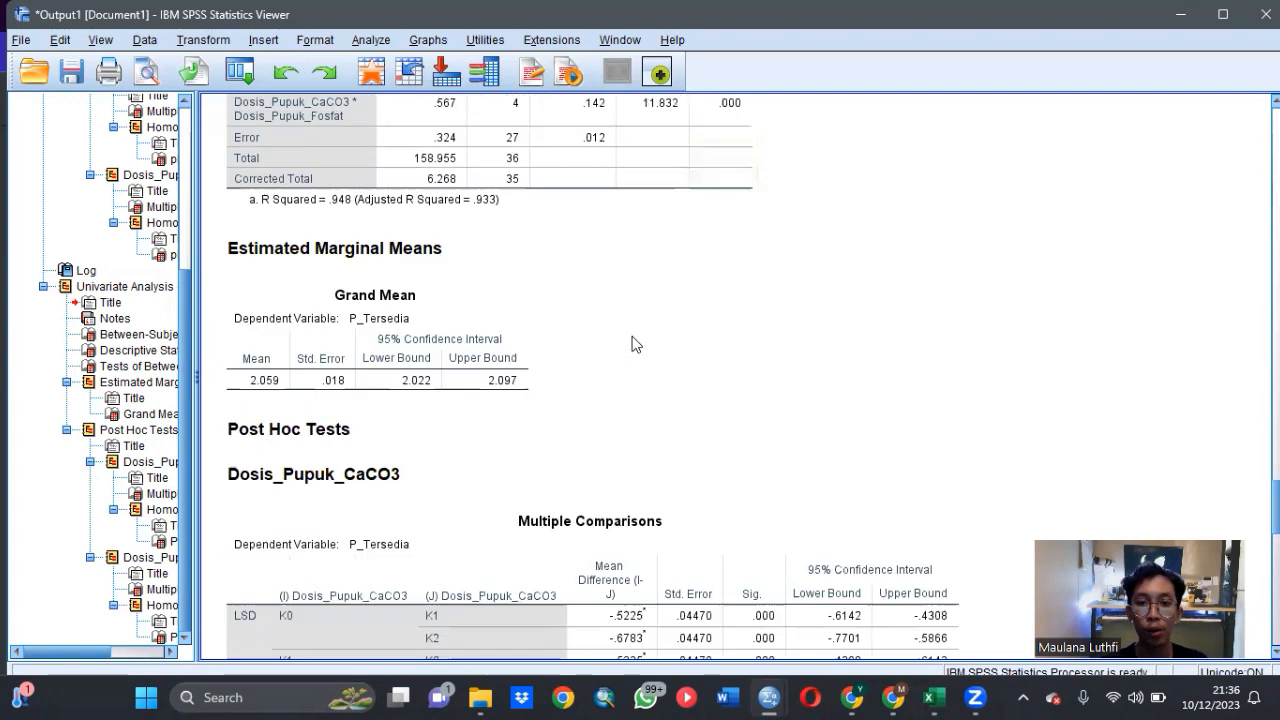
scroll(632, 341, down, 9)
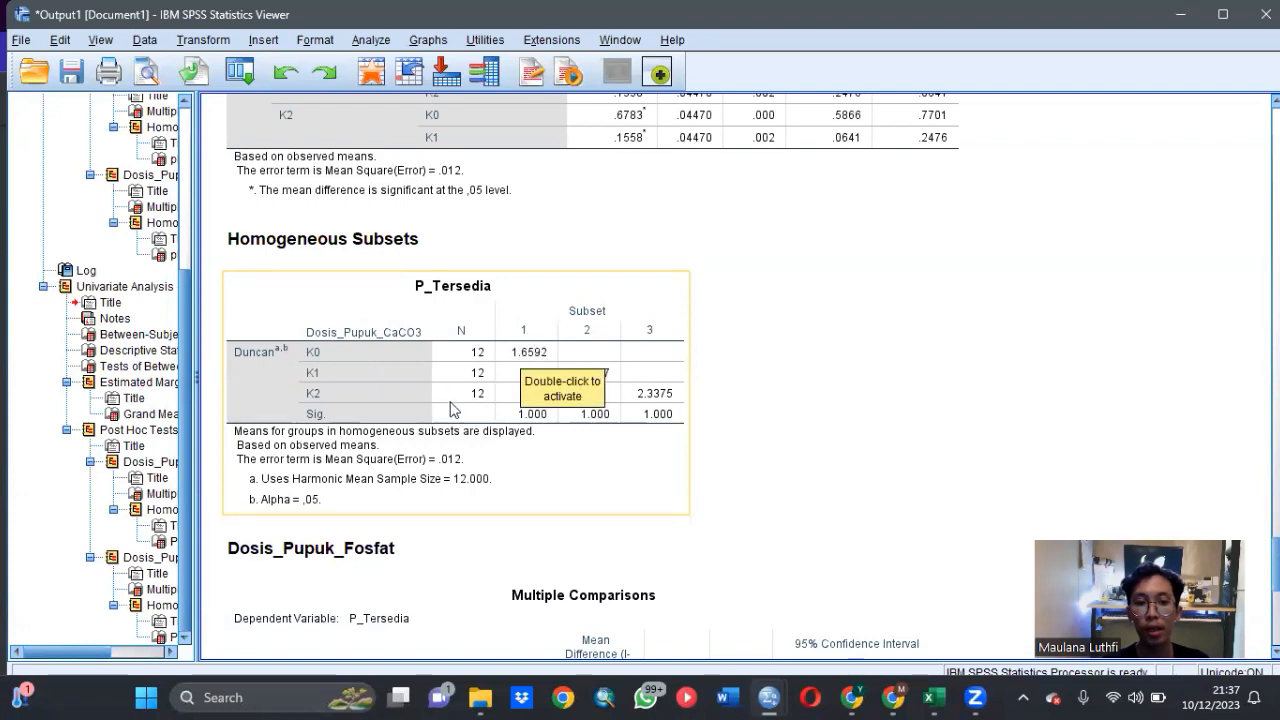
scroll(668, 362, down, 8)
scroll(672, 360, down, 3)
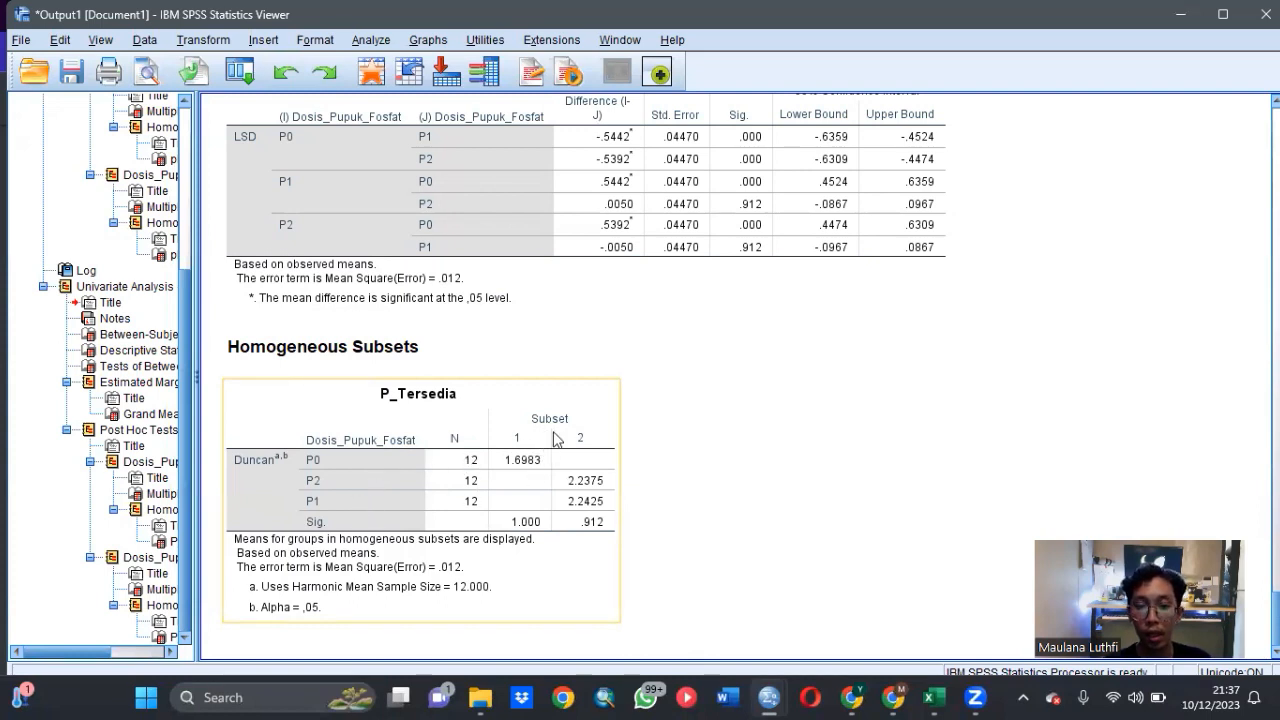
click(612, 328)
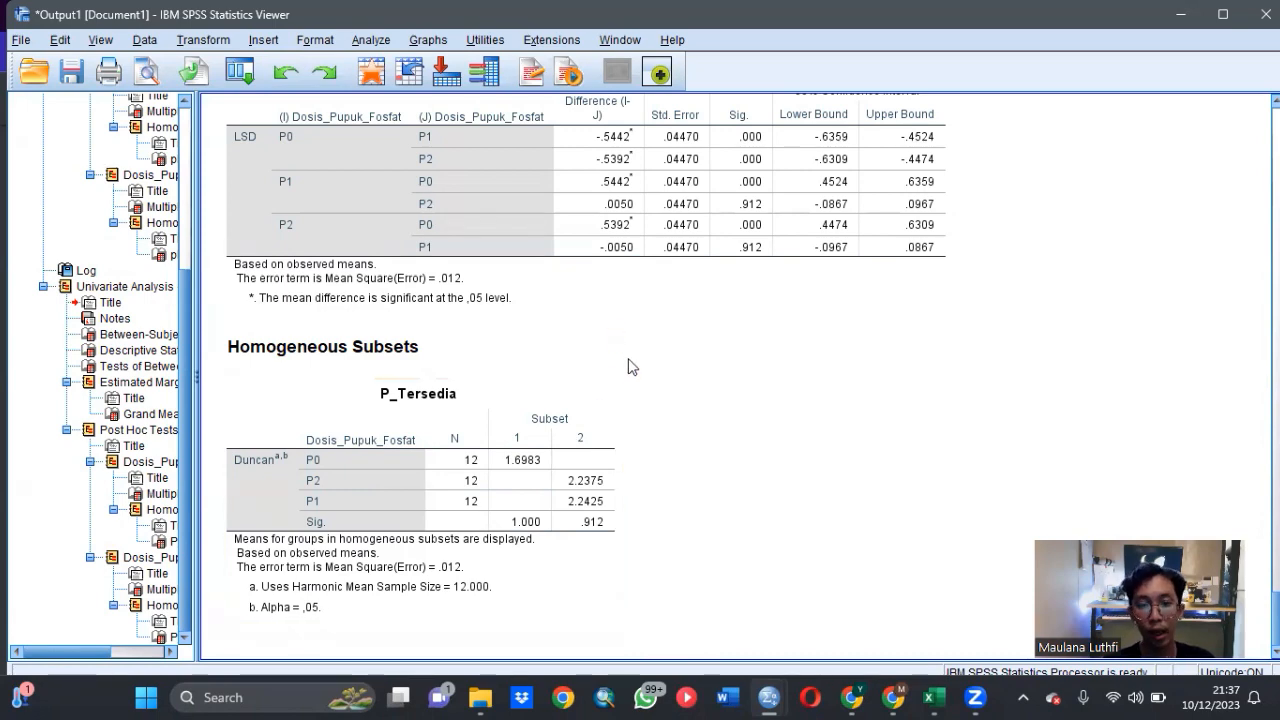
- Return to the dataset, start another General Linear Model Univariate analysis, and replace P_Tersedia with N_Total as the dependent variable
mouse_move(760, 683)
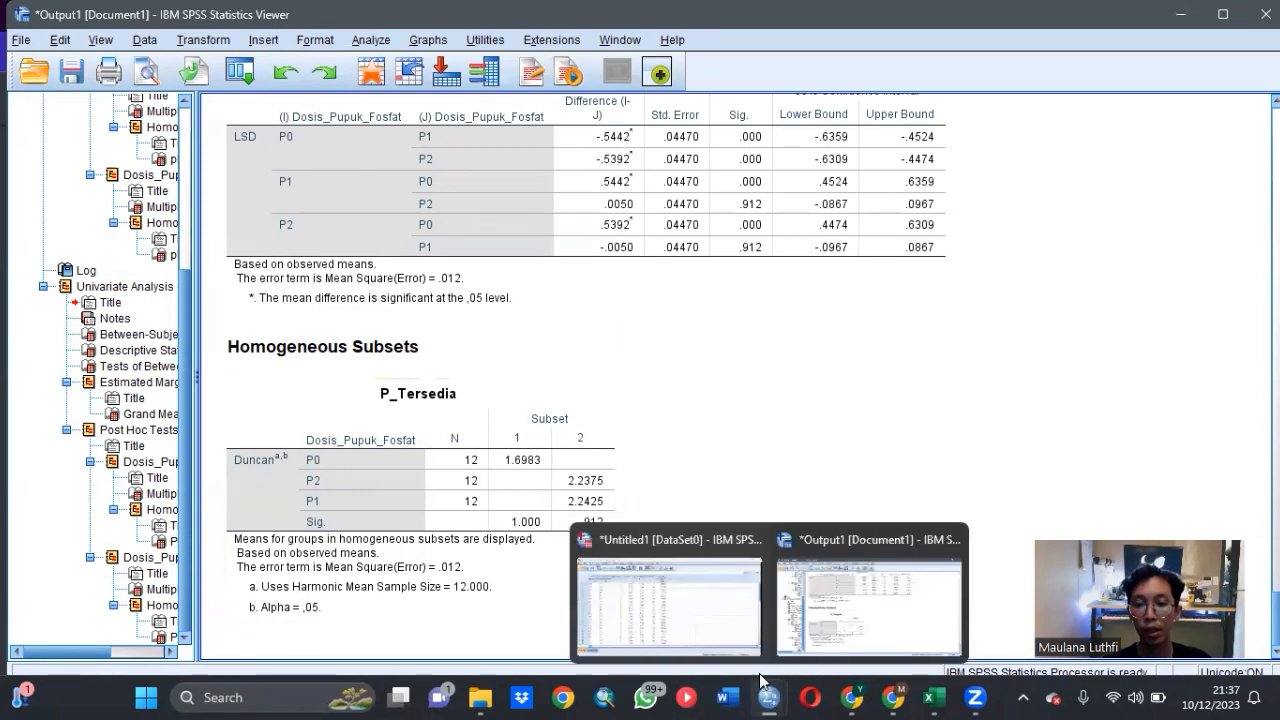
click(716, 617)
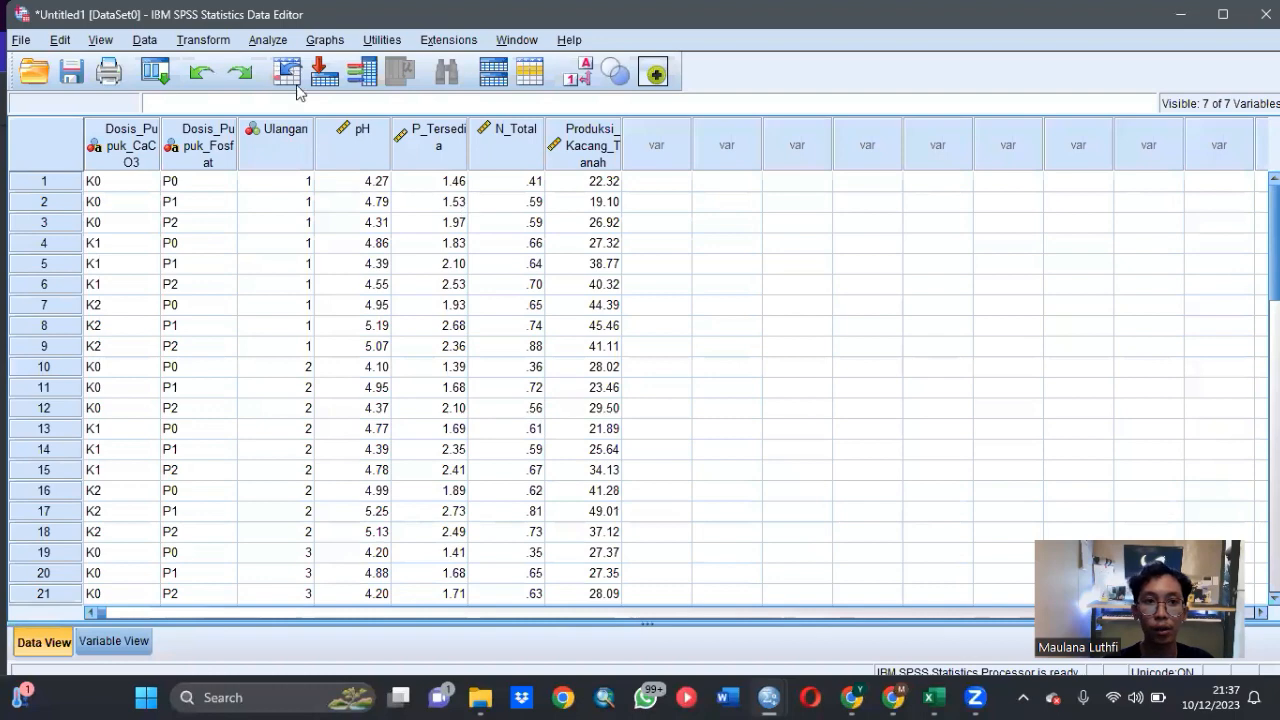
click(283, 40)
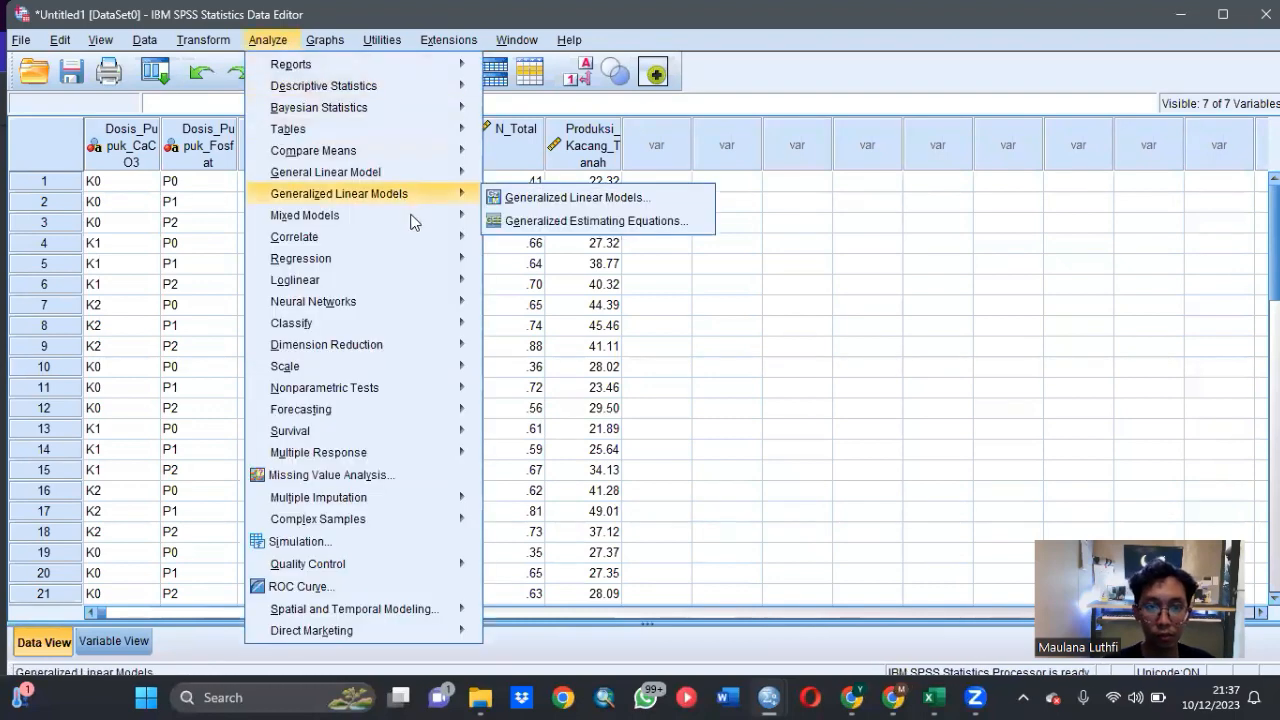
mouse_move(416, 224)
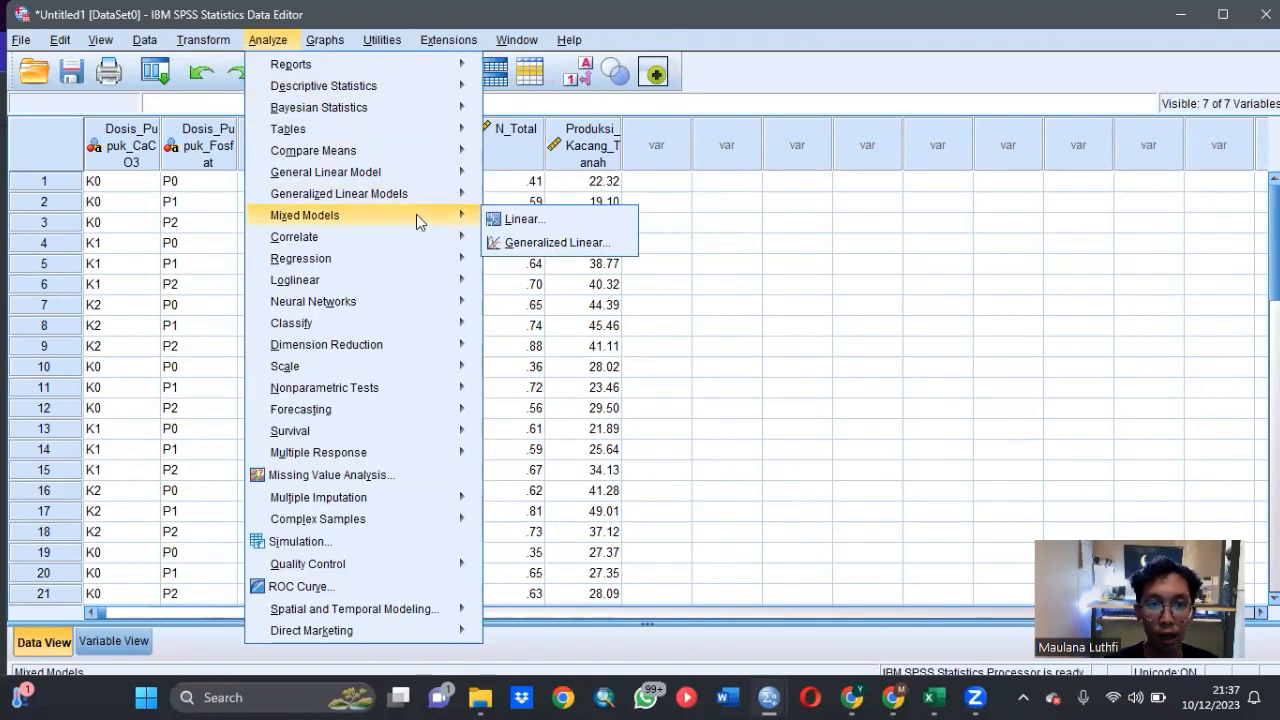
mouse_move(414, 176)
click(489, 177)
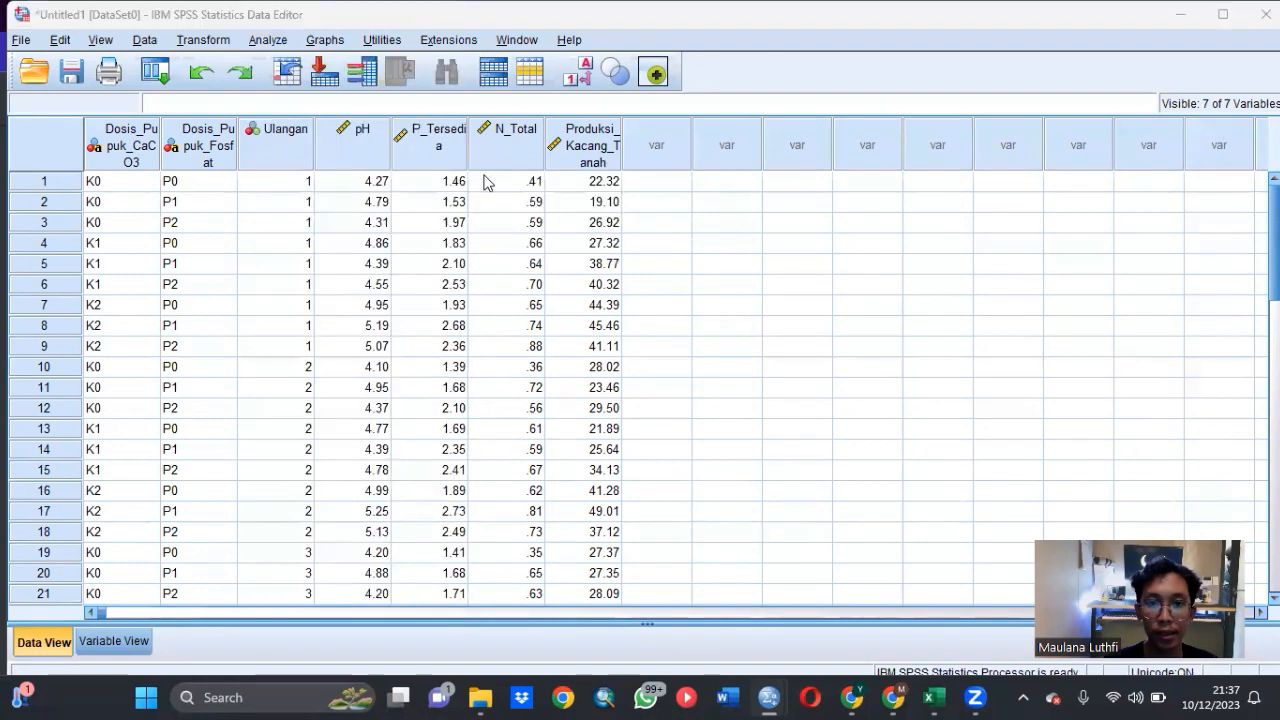
click(641, 214)
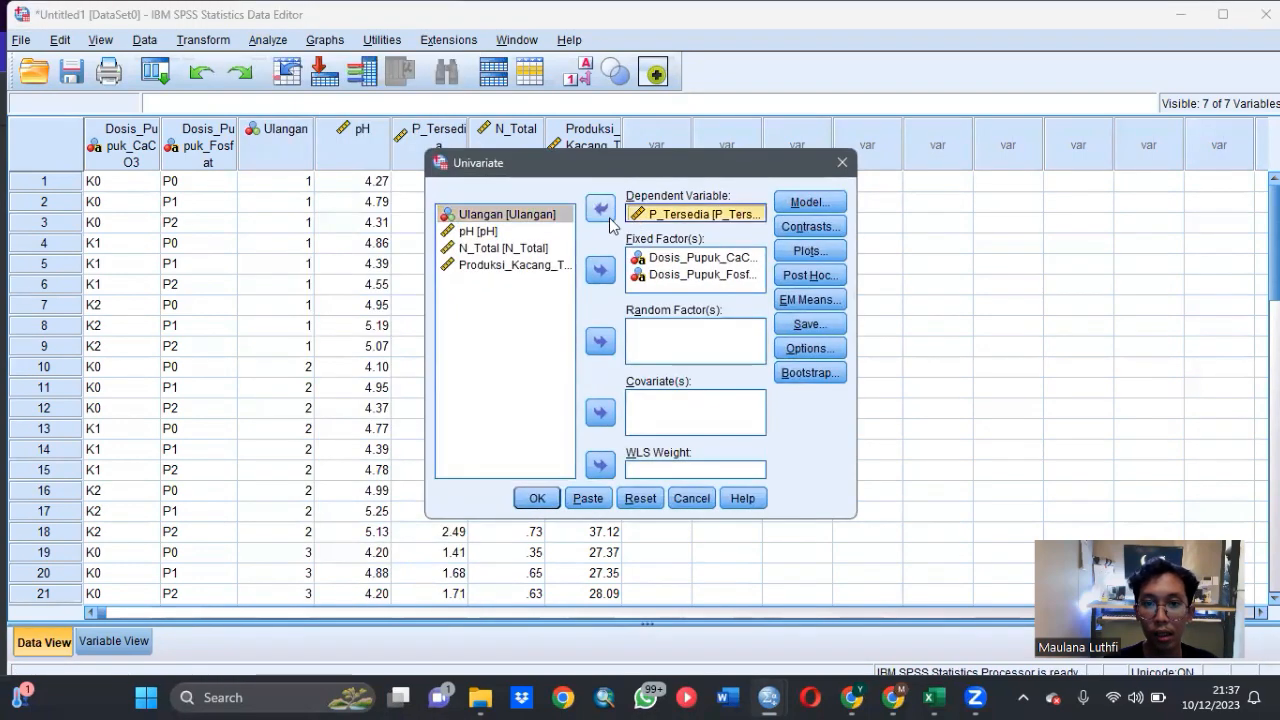
click(600, 209)
click(536, 265)
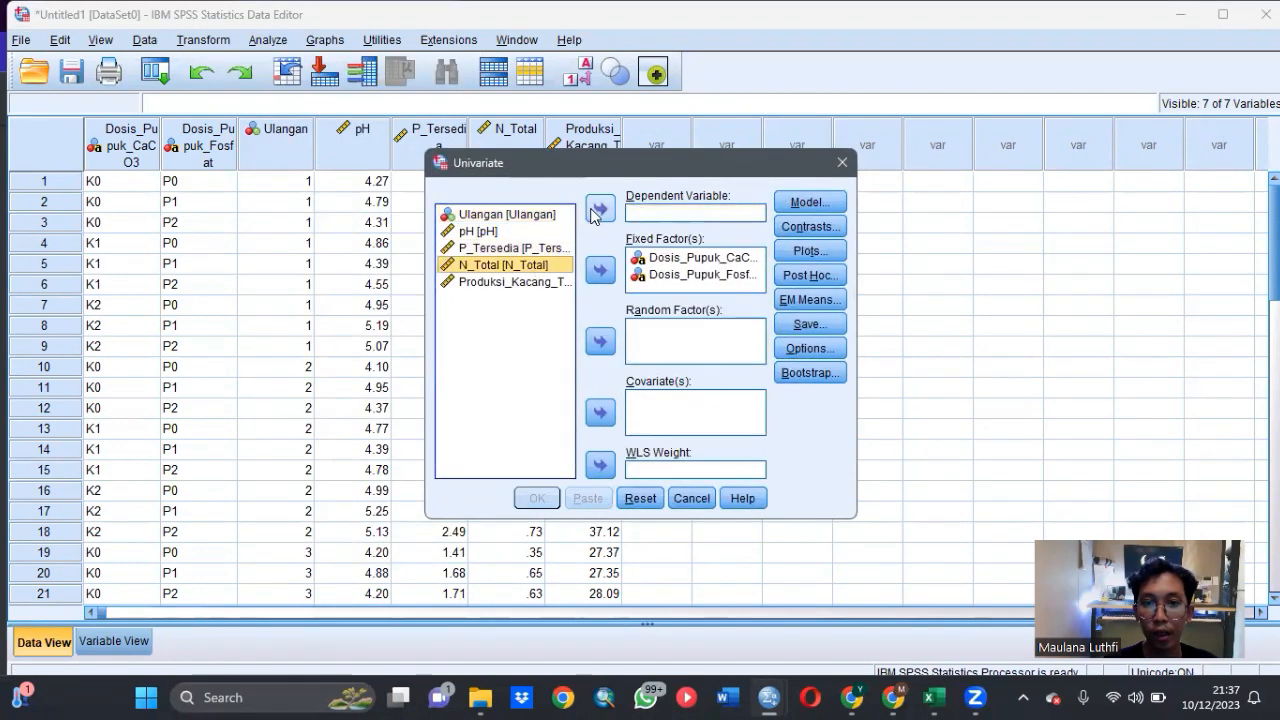
click(600, 209)
- Request the (OVERALL) estimated marginal mean and run the N_Total analysis
click(812, 300)
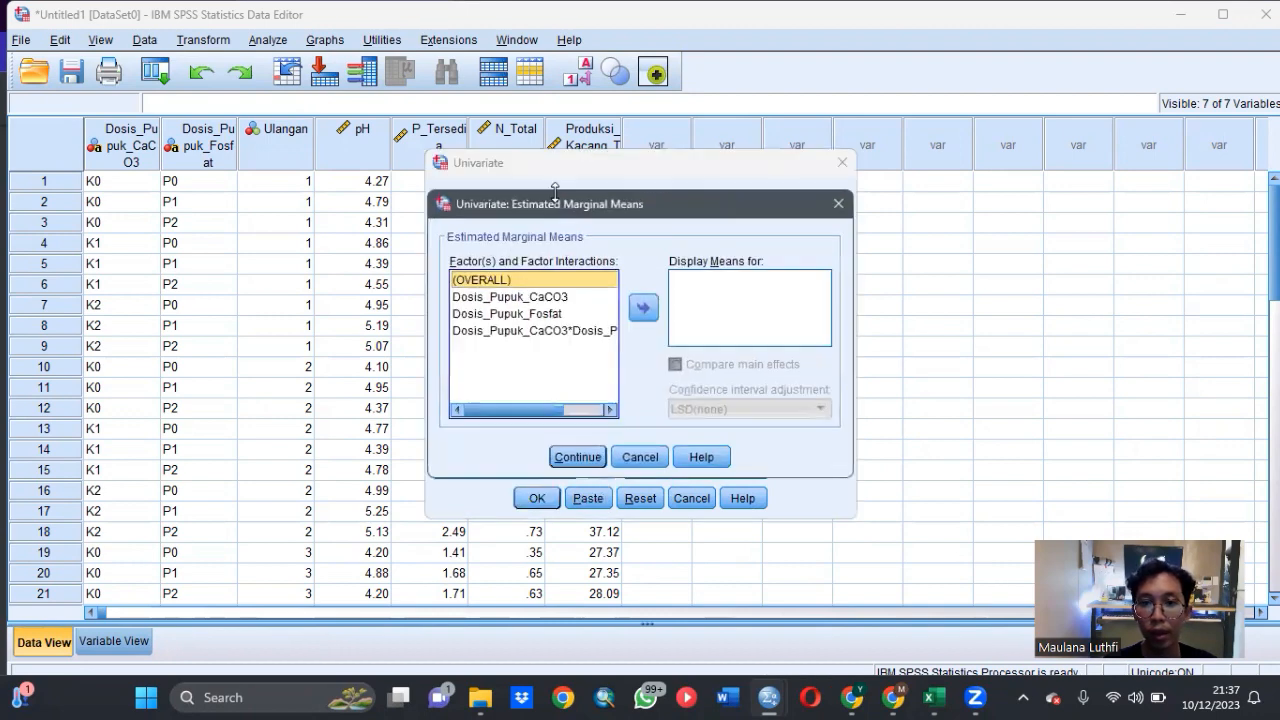
click(643, 306)
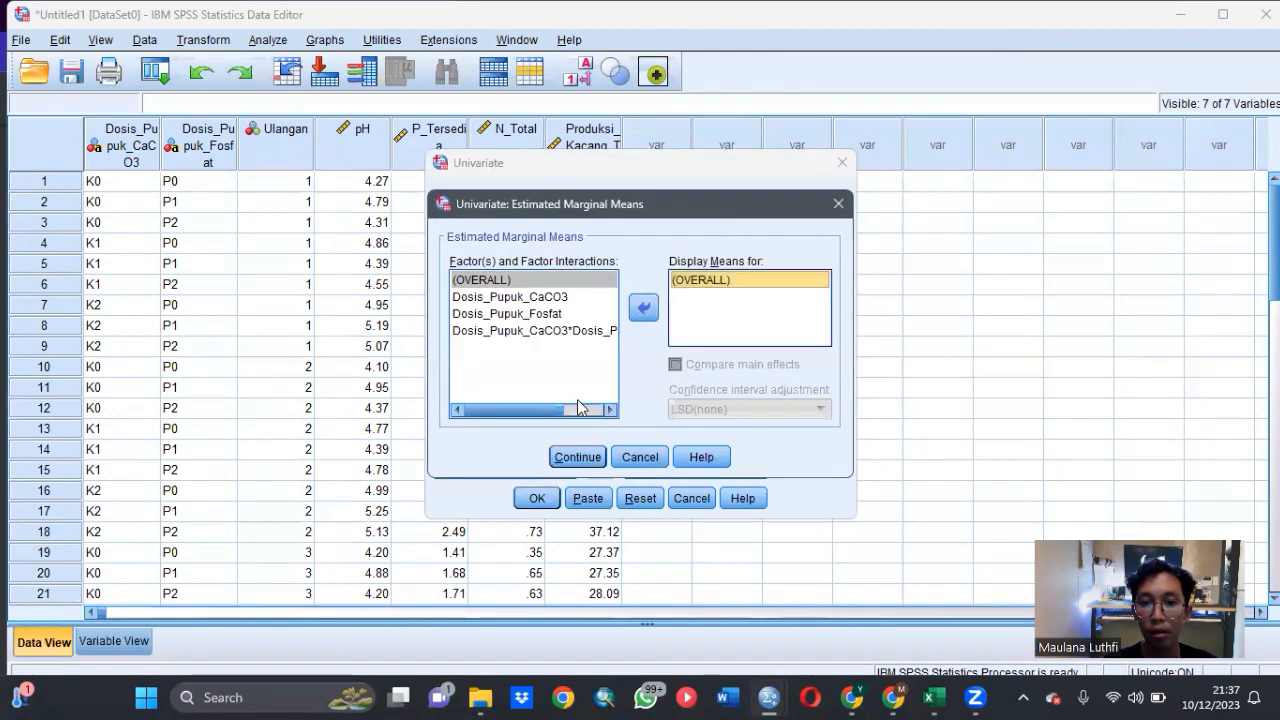
click(576, 457)
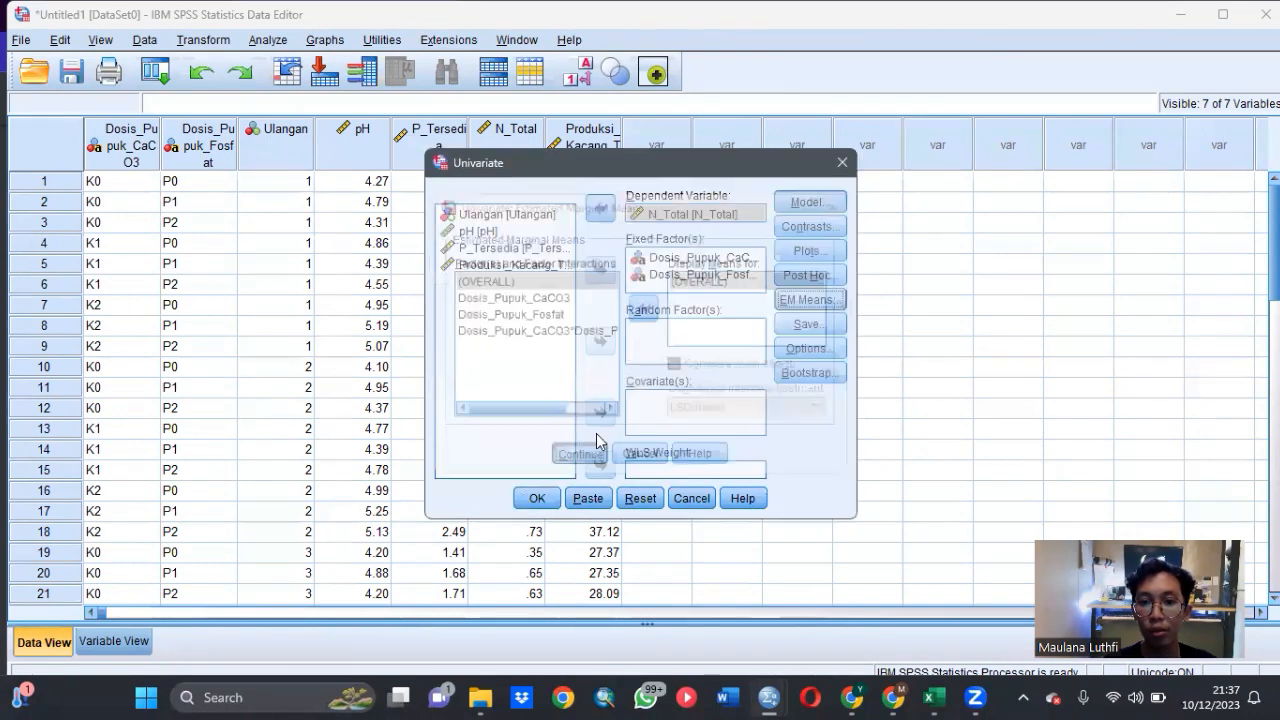
click(538, 498)
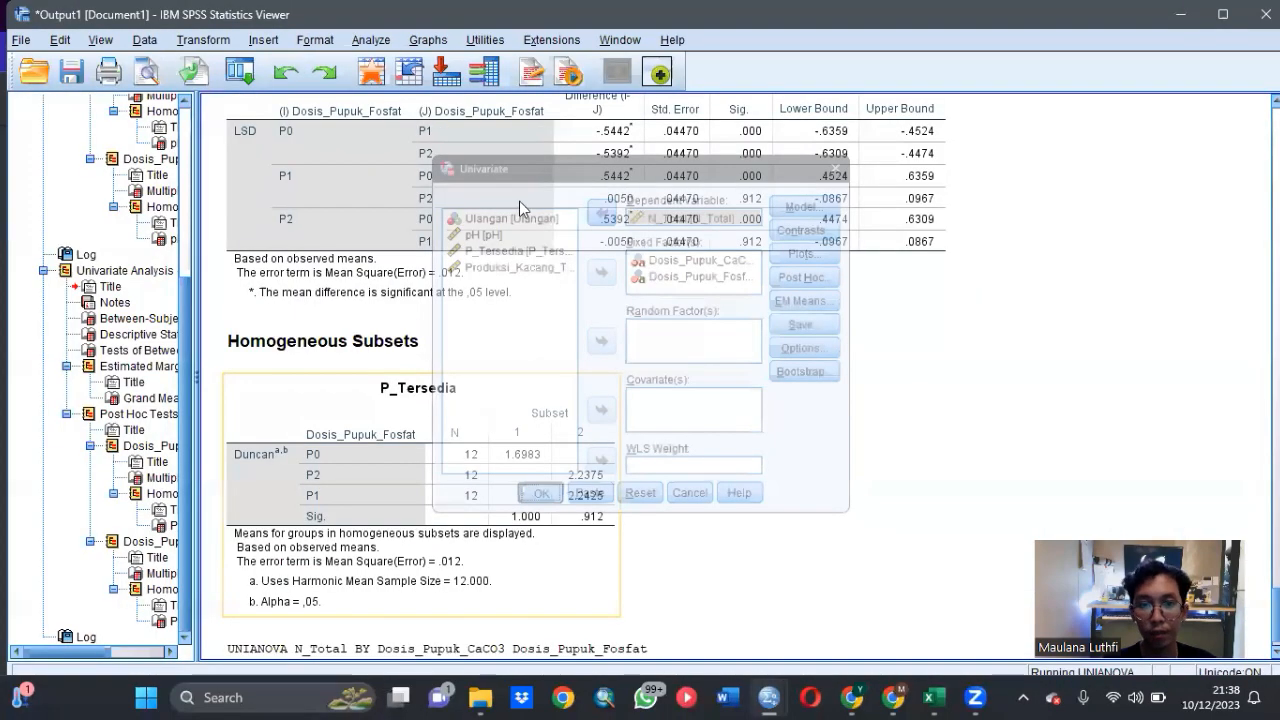
- Examine the descriptive statistics, between-subjects effects, LSD comparisons and Duncan homogeneous subsets of N_Total in the output
scroll(595, 270, down, 8)
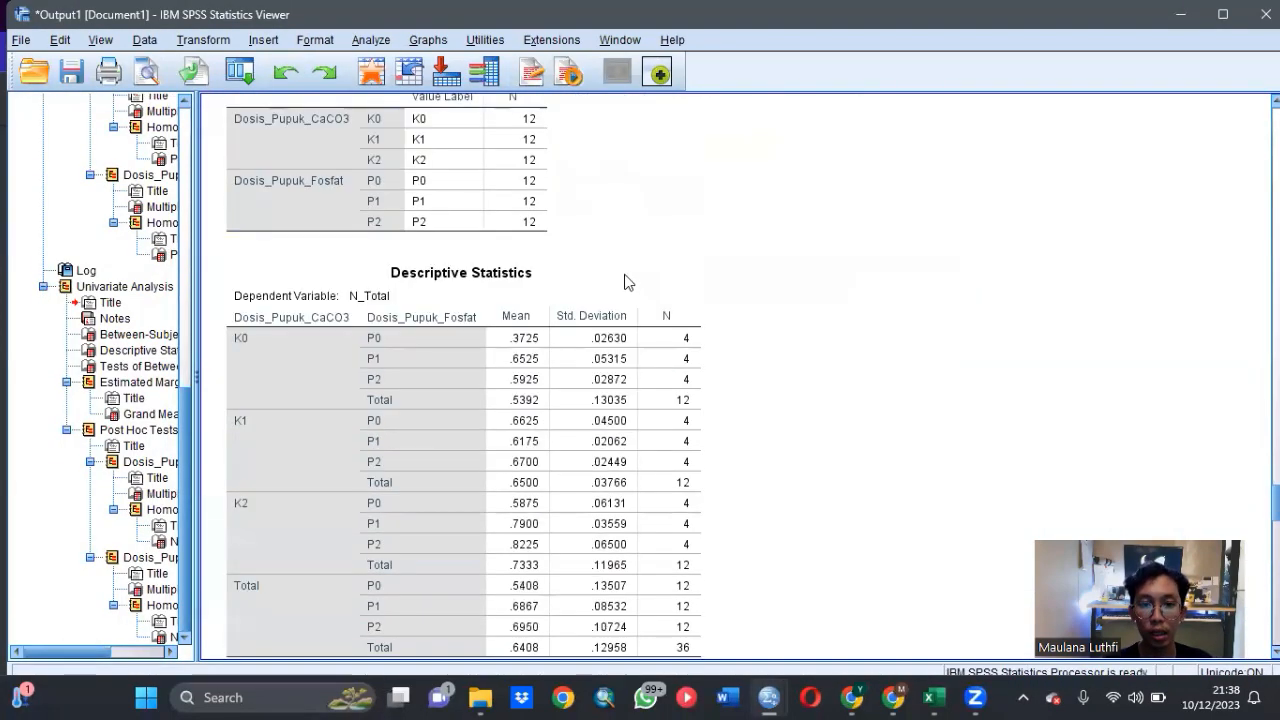
scroll(628, 276, down, 2)
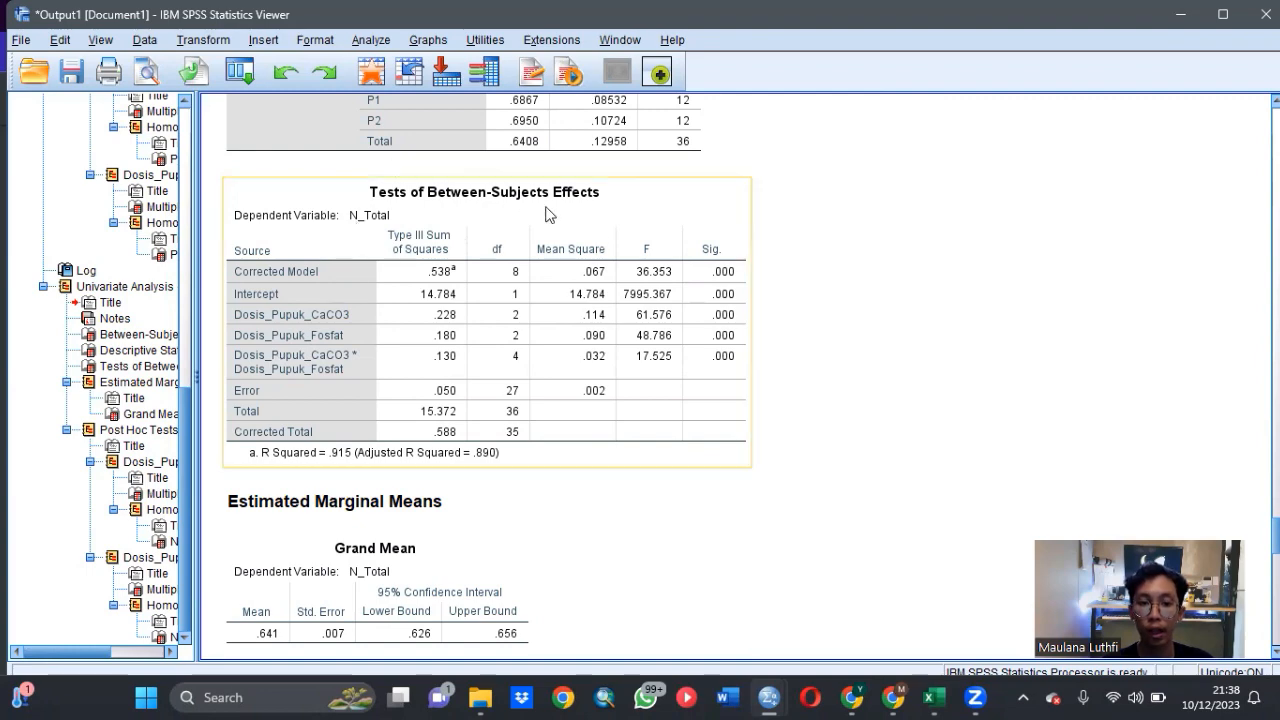
scroll(630, 237, down, 3)
scroll(630, 237, down, 6)
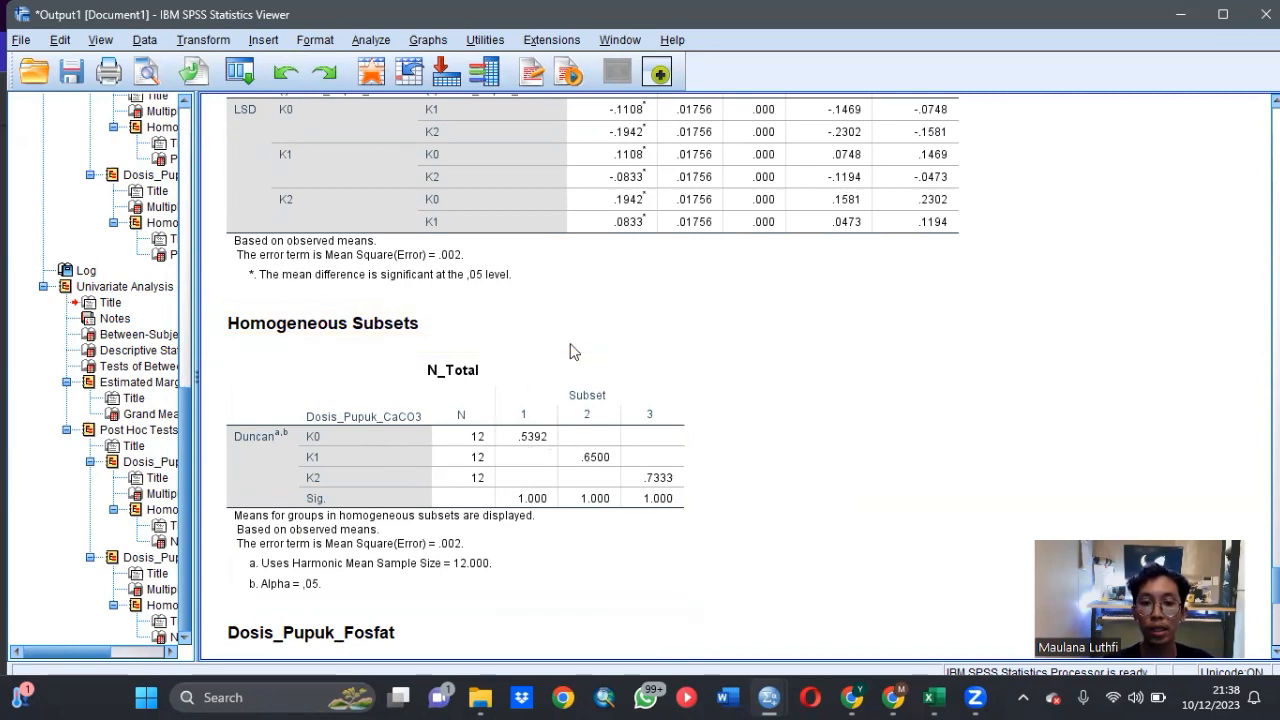
scroll(572, 349, down, 4)
scroll(577, 336, down, 2)
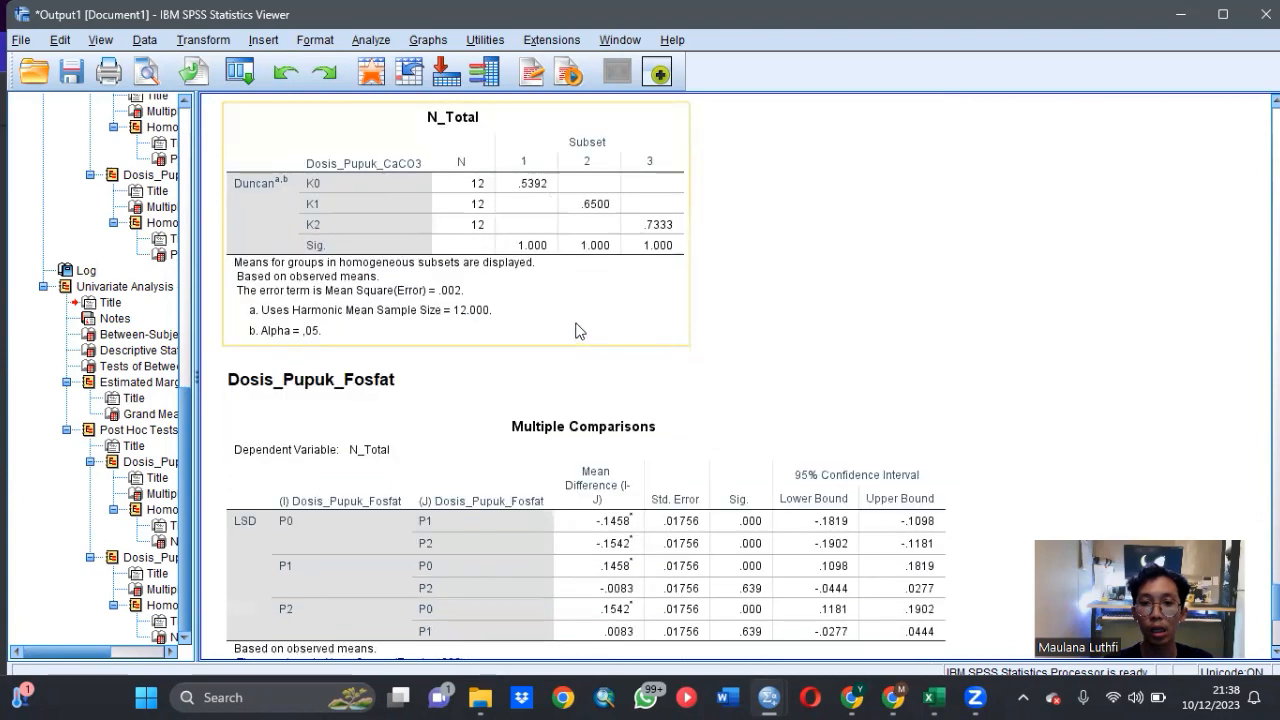
scroll(580, 335, down, 6)
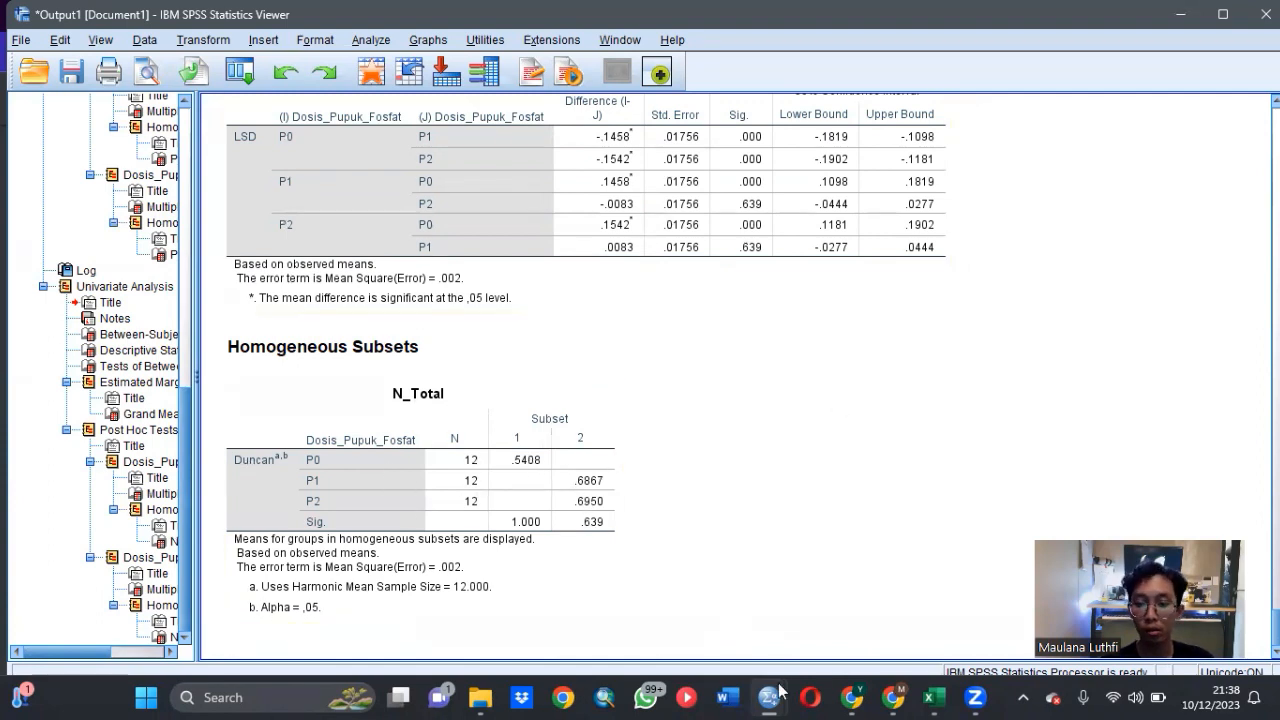
- Return to the dataset, start a new General Linear Model Univariate analysis, and replace N_Total with Produksi_Kacang_Tanah as the dependent variable
mouse_move(770, 697)
click(703, 613)
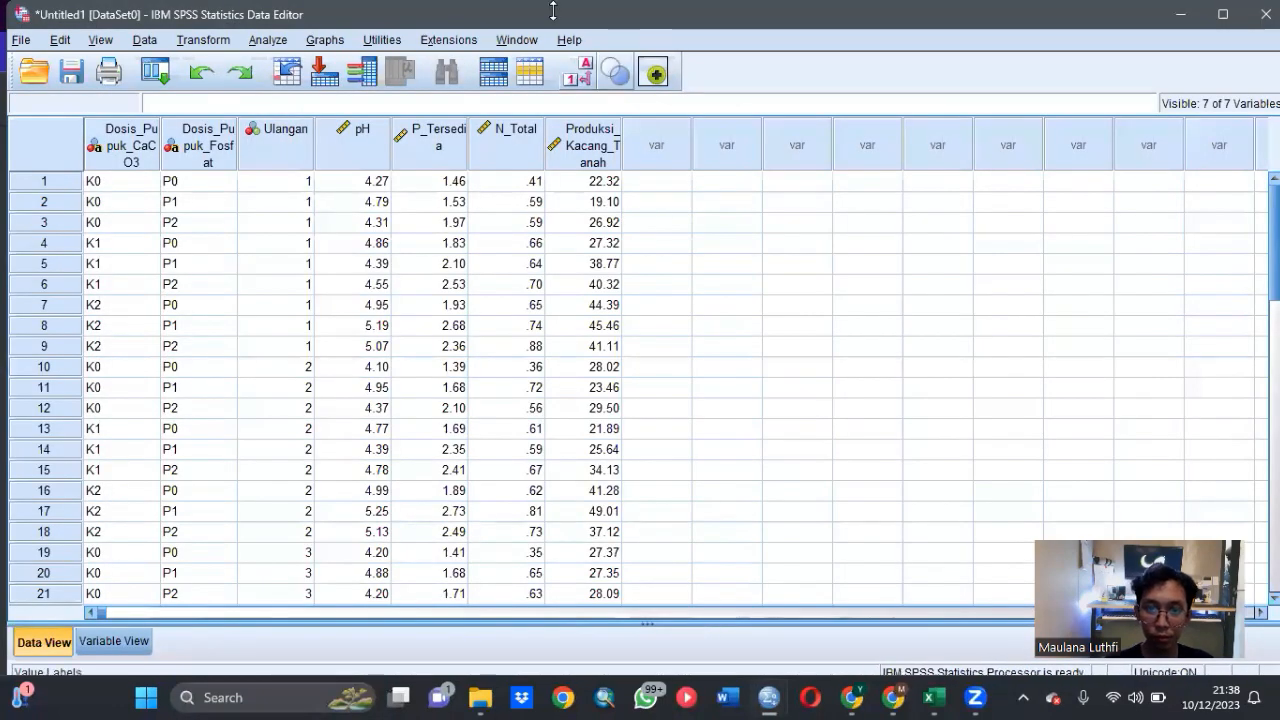
click(260, 42)
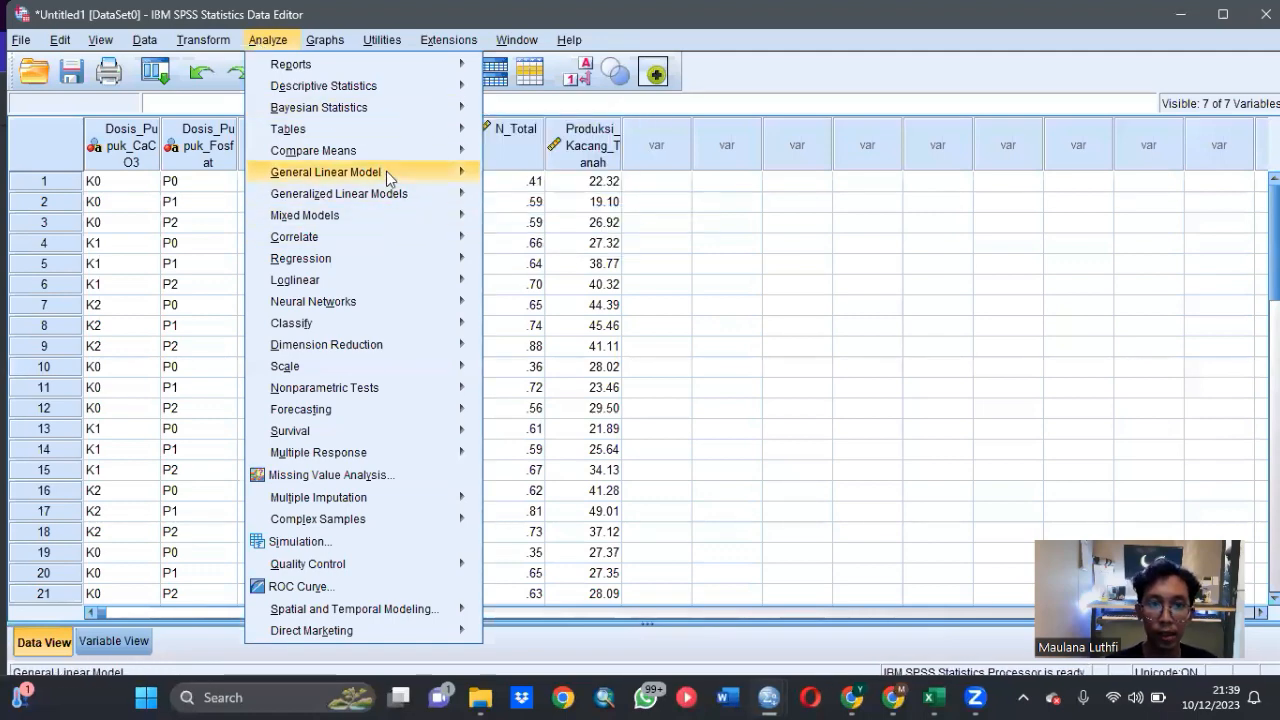
mouse_move(470, 193)
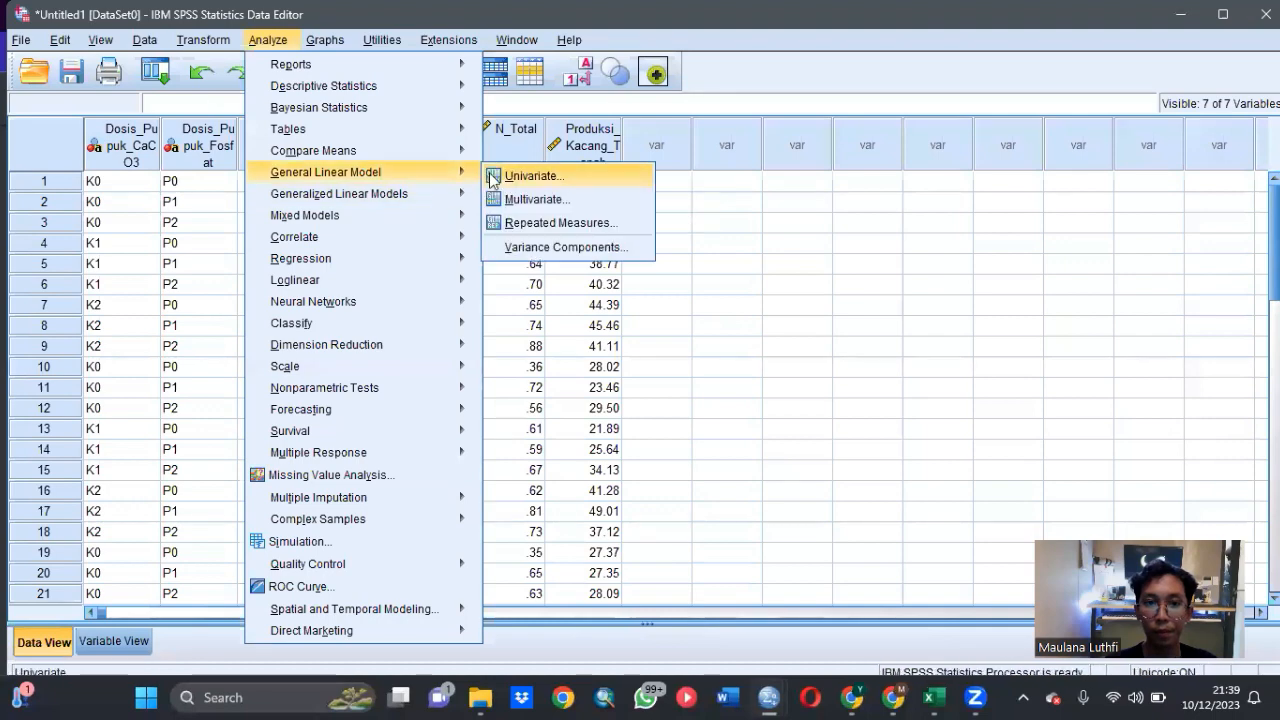
click(528, 174)
click(662, 214)
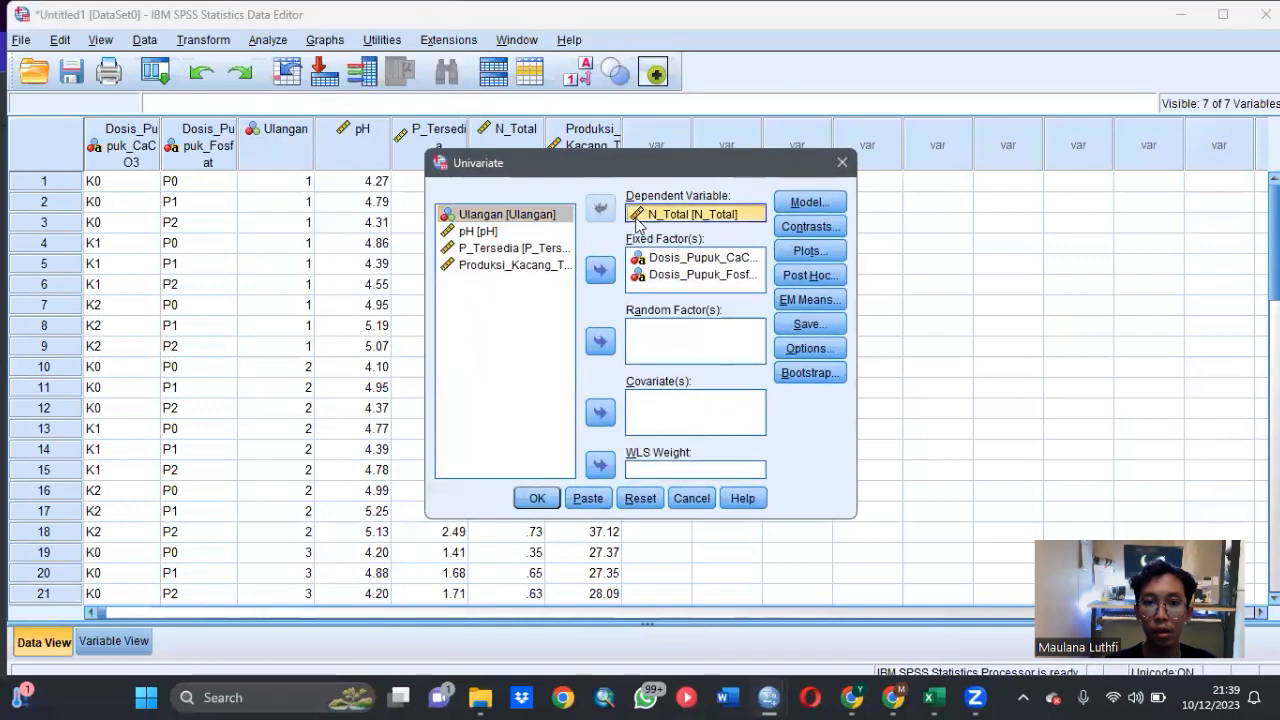
click(600, 208)
click(510, 281)
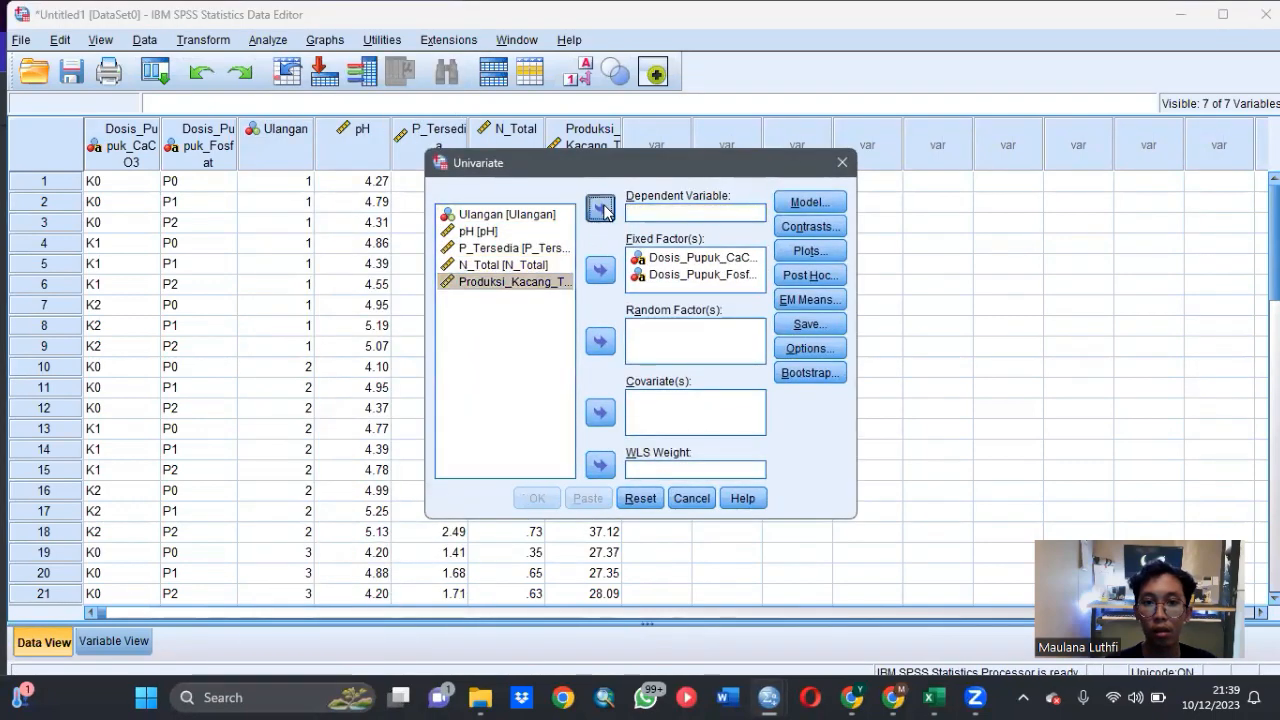
click(600, 208)
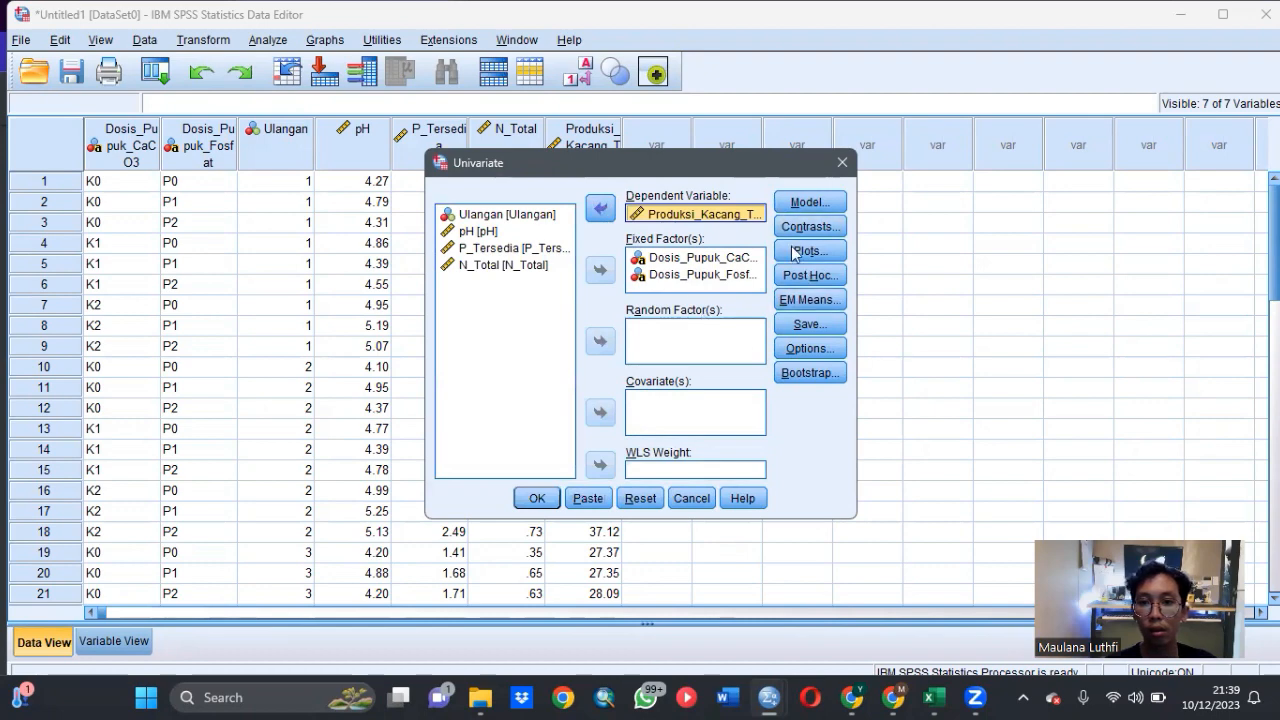
- Request the (OVERALL) estimated marginal mean and run the Produksi_Kacang_Tanah analysis
click(805, 299)
click(643, 308)
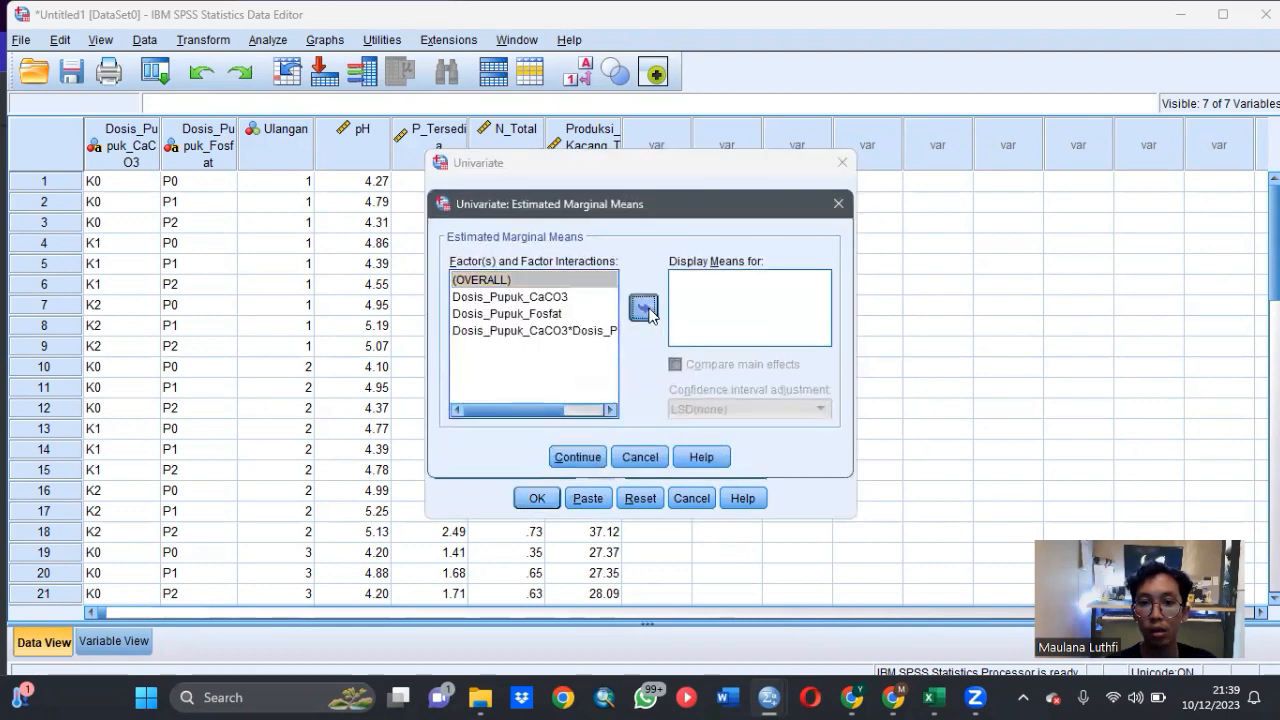
click(578, 457)
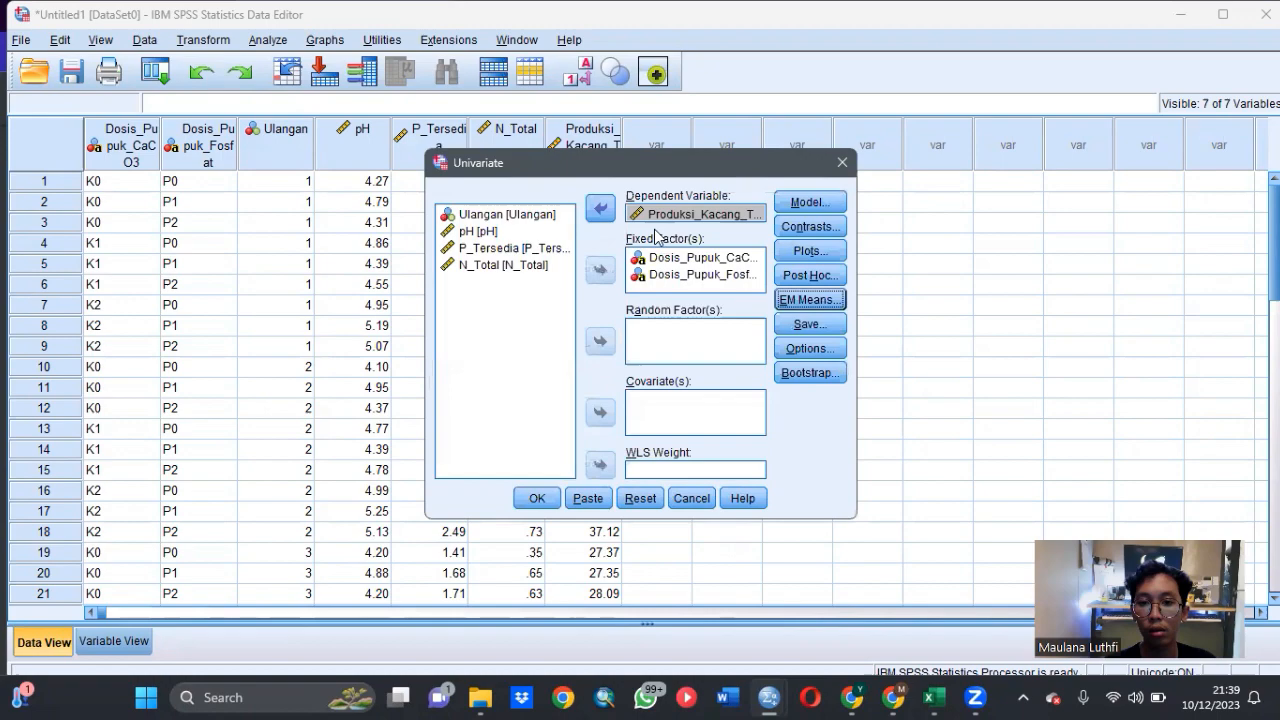
click(547, 501)
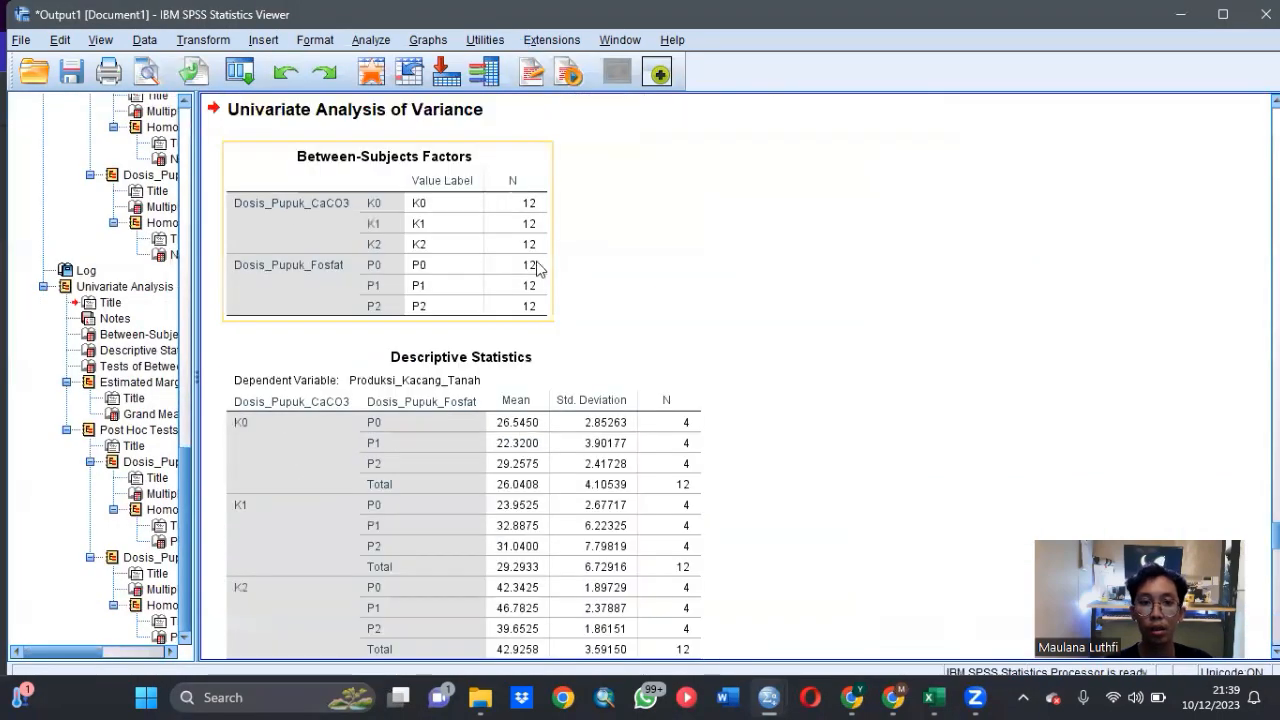
- Examine the descriptive statistics, between-subjects effects, LSD comparisons and Duncan homogeneous subsets of Produksi_Kacang_Tanah in the output
scroll(598, 270, down, 10)
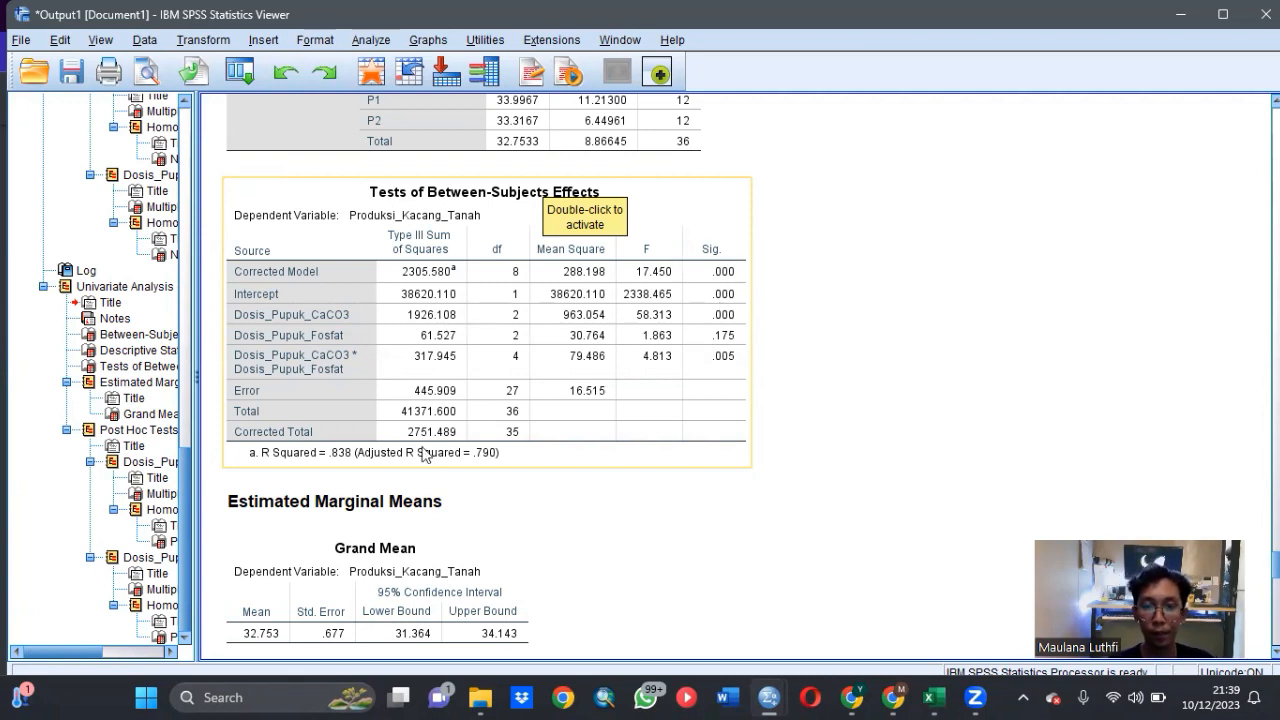
scroll(461, 360, down, 5)
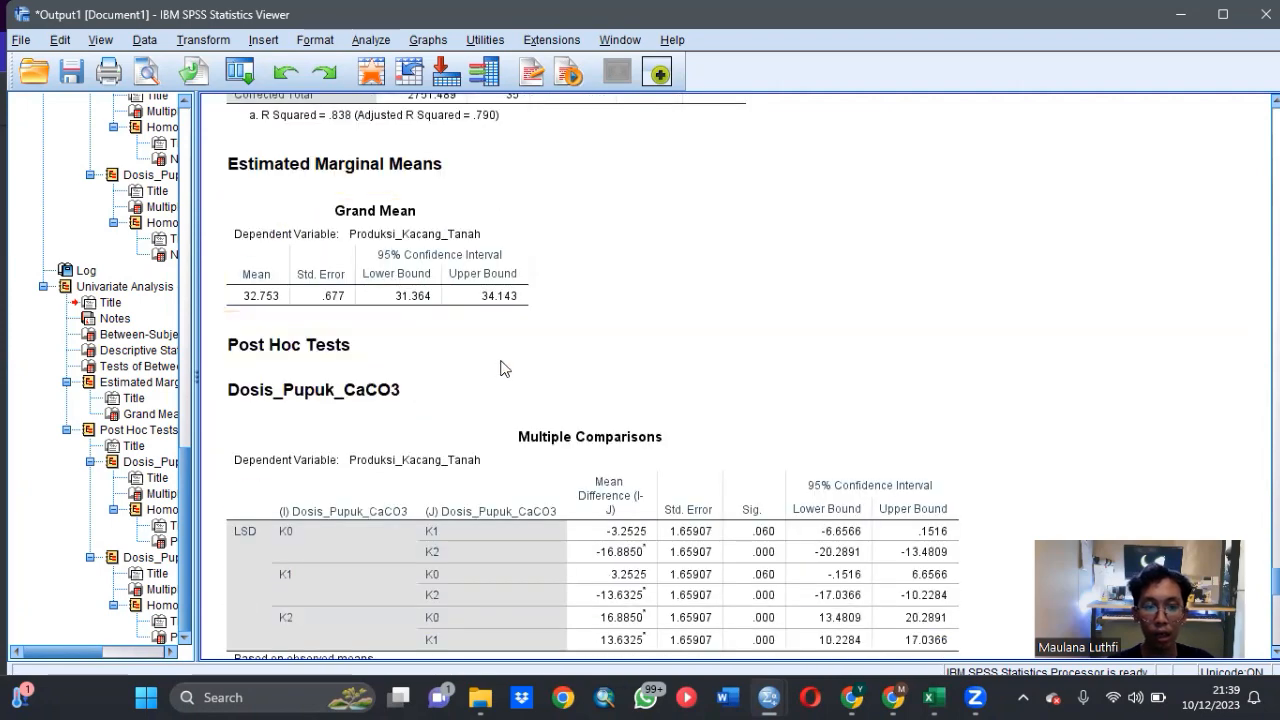
scroll(500, 358, down, 4)
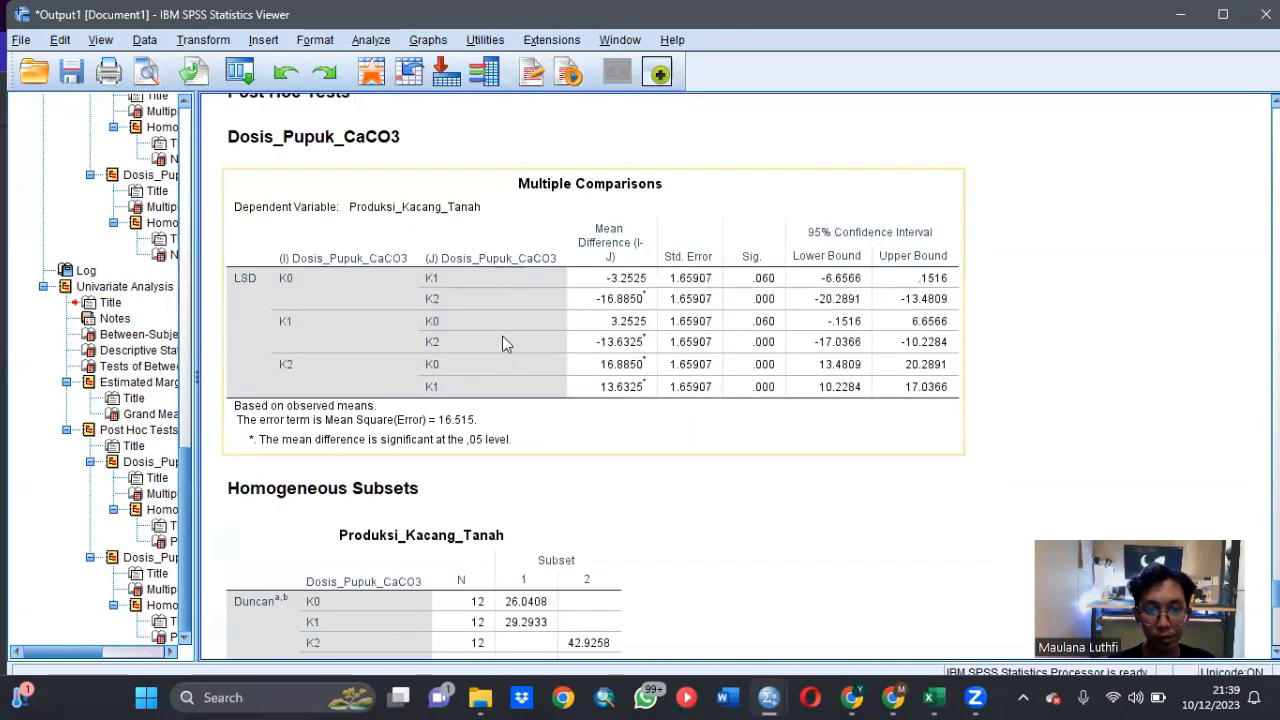
scroll(503, 345, down, 3)
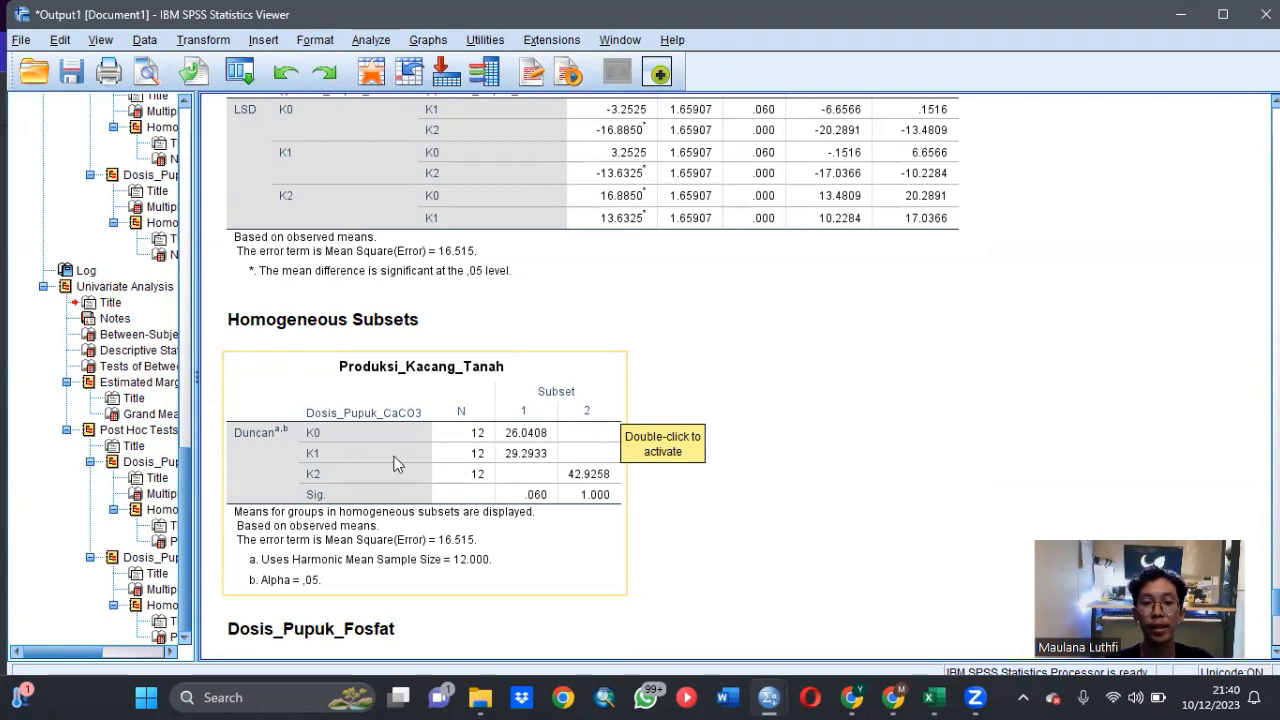
scroll(600, 390, down, 10)
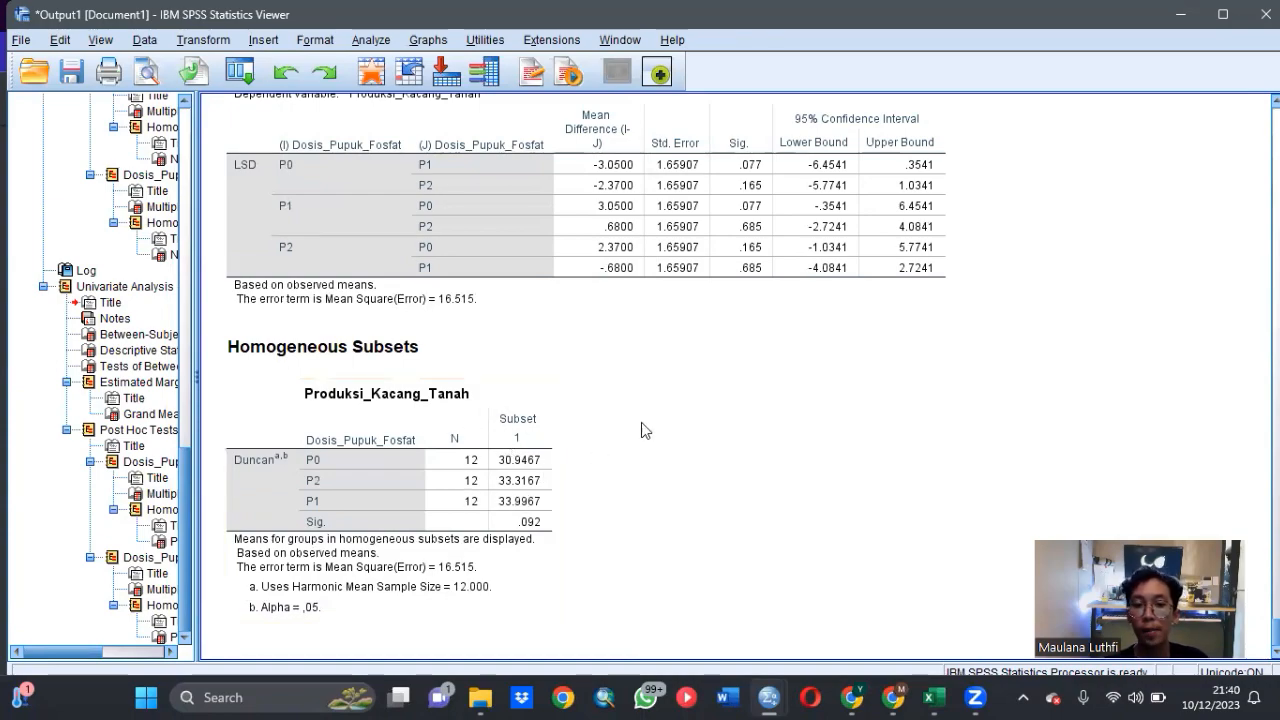
scroll(643, 420, up, 4)
scroll(643, 420, up, 15)
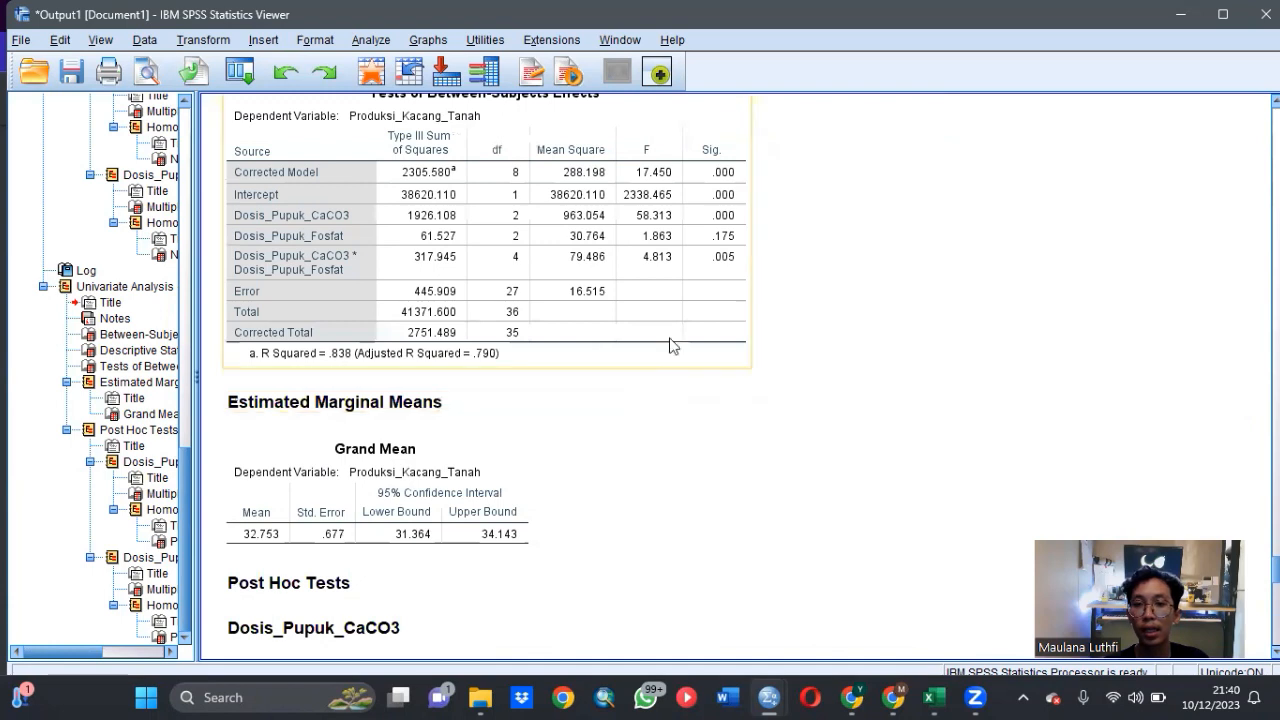
click(743, 250)
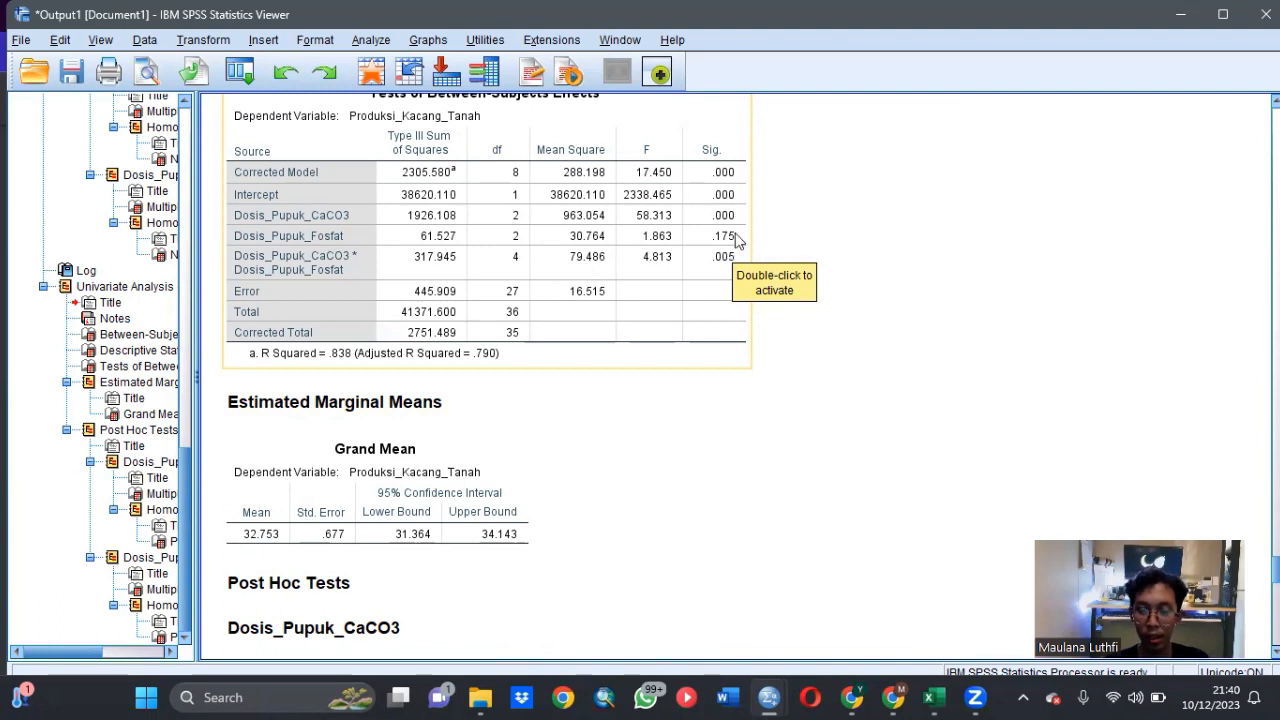
scroll(699, 298, up, 2)
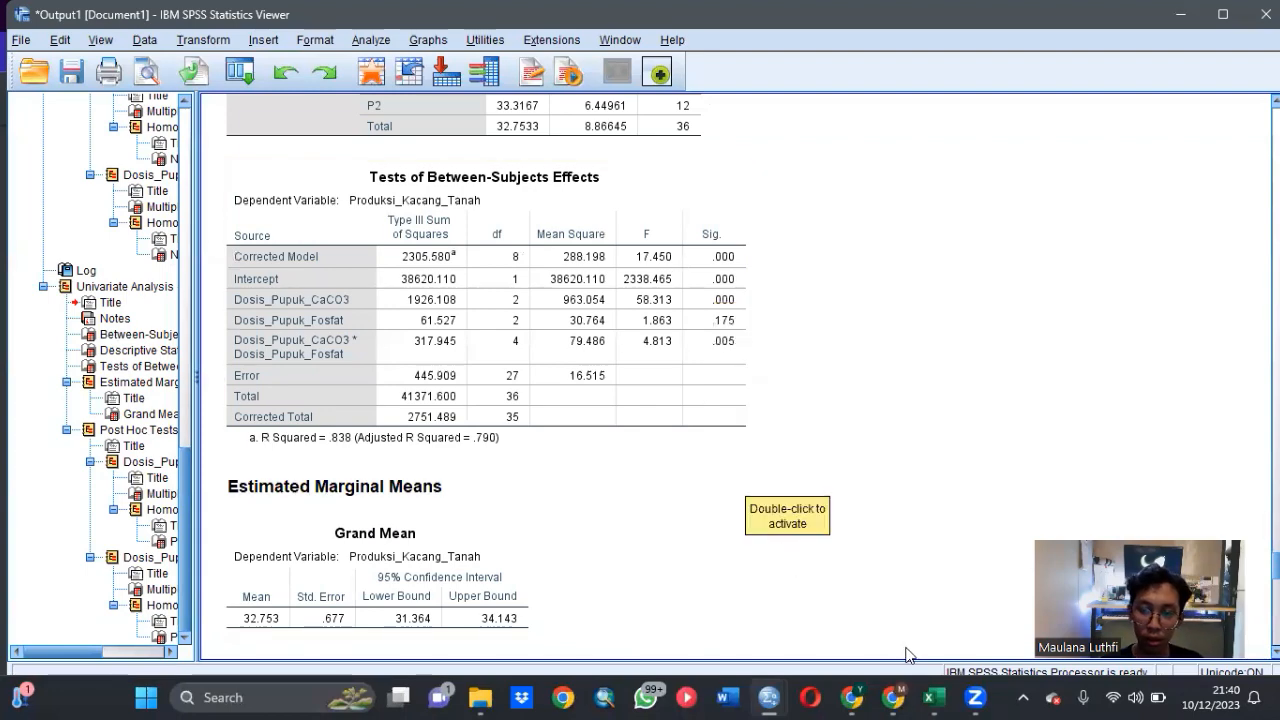
- Check the assignment questions in the PDF in Chrome, return to the SPSS dataset and start a Bivariate Correlations analysis
mouse_move(893, 697)
click(879, 604)
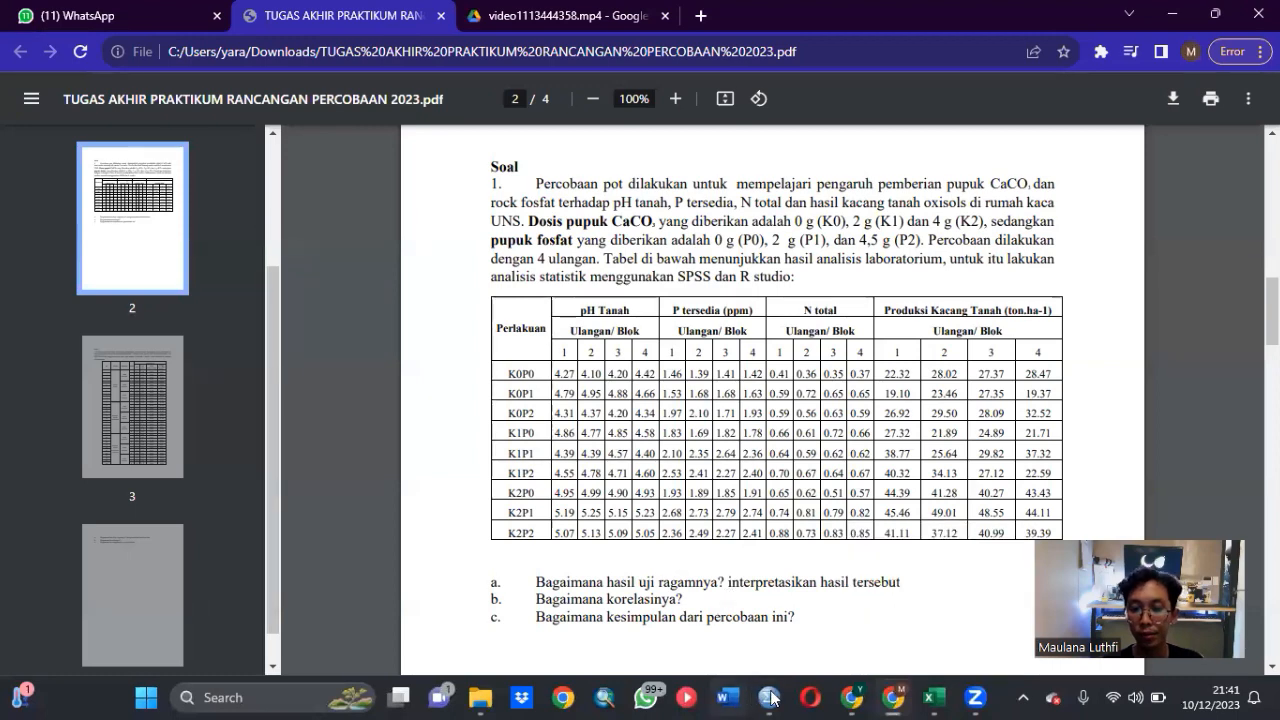
mouse_move(770, 697)
click(720, 587)
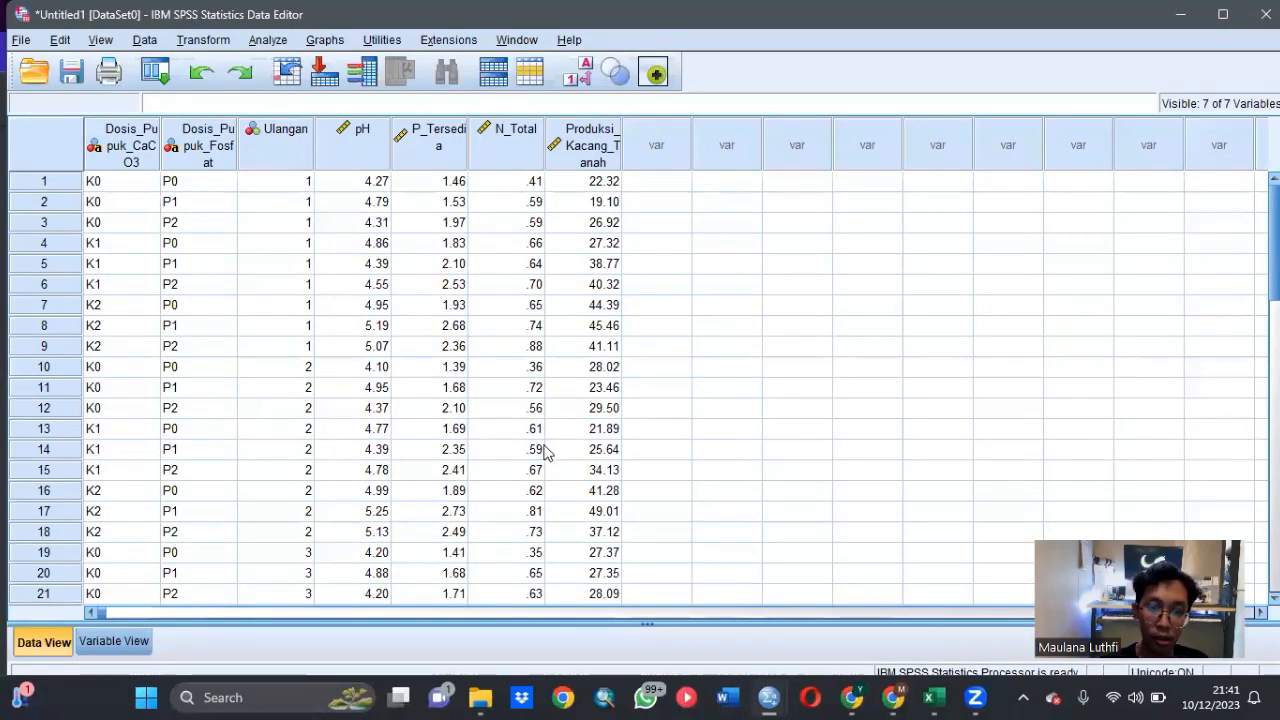
click(275, 41)
mouse_move(469, 236)
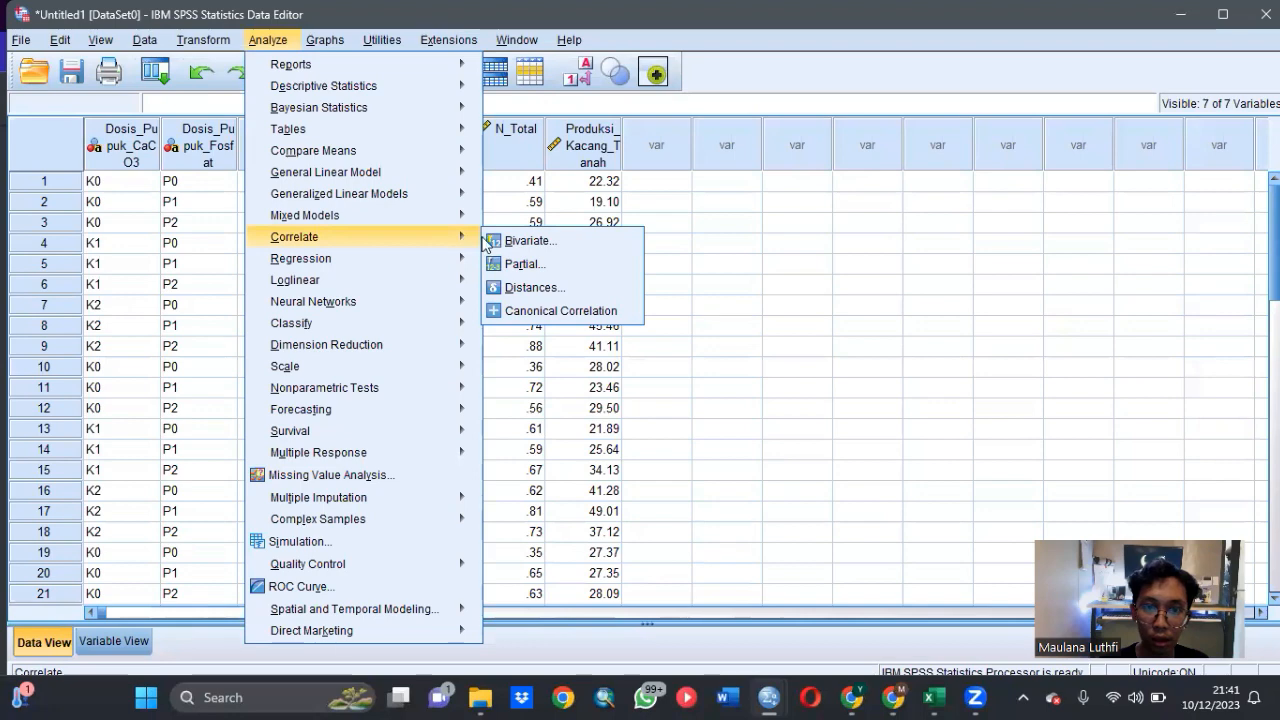
click(488, 241)
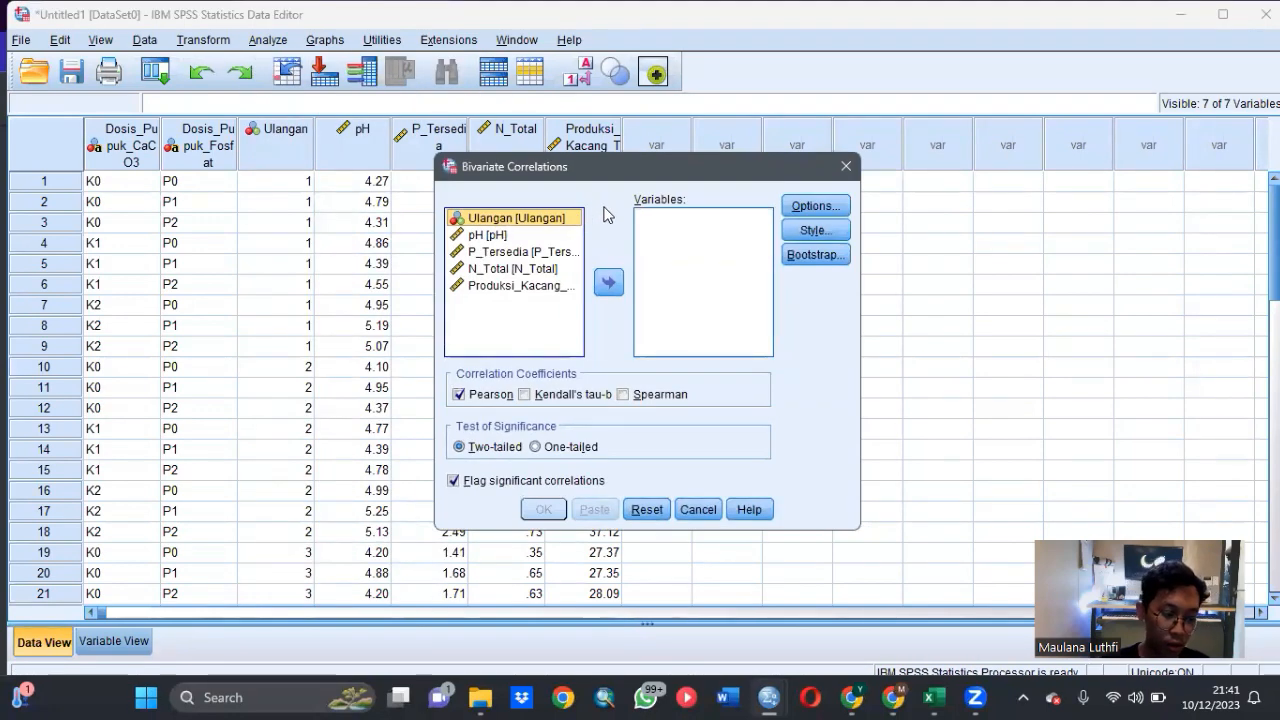
- Add pH, P_Tersedia, N_Total and Produksi_Kacang_Tanah as variables and run the two-tailed Pearson correlation
click(535, 236)
click(608, 283)
click(564, 236)
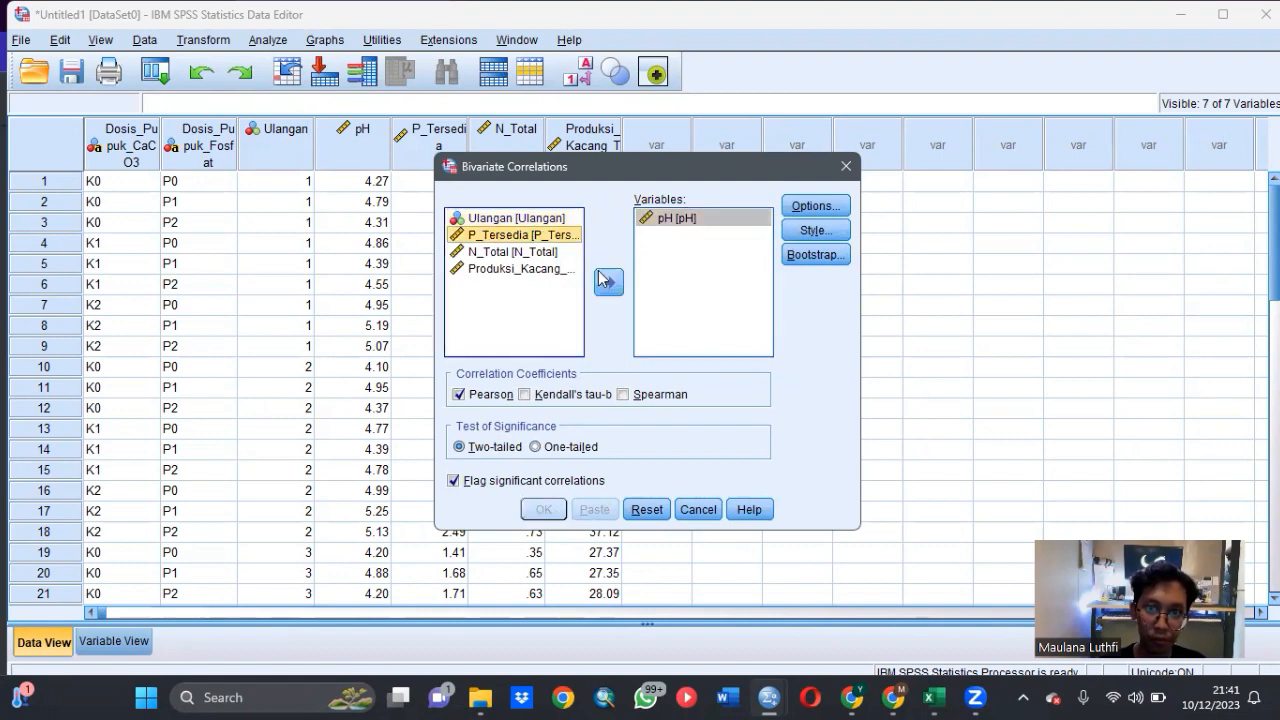
click(608, 283)
click(560, 236)
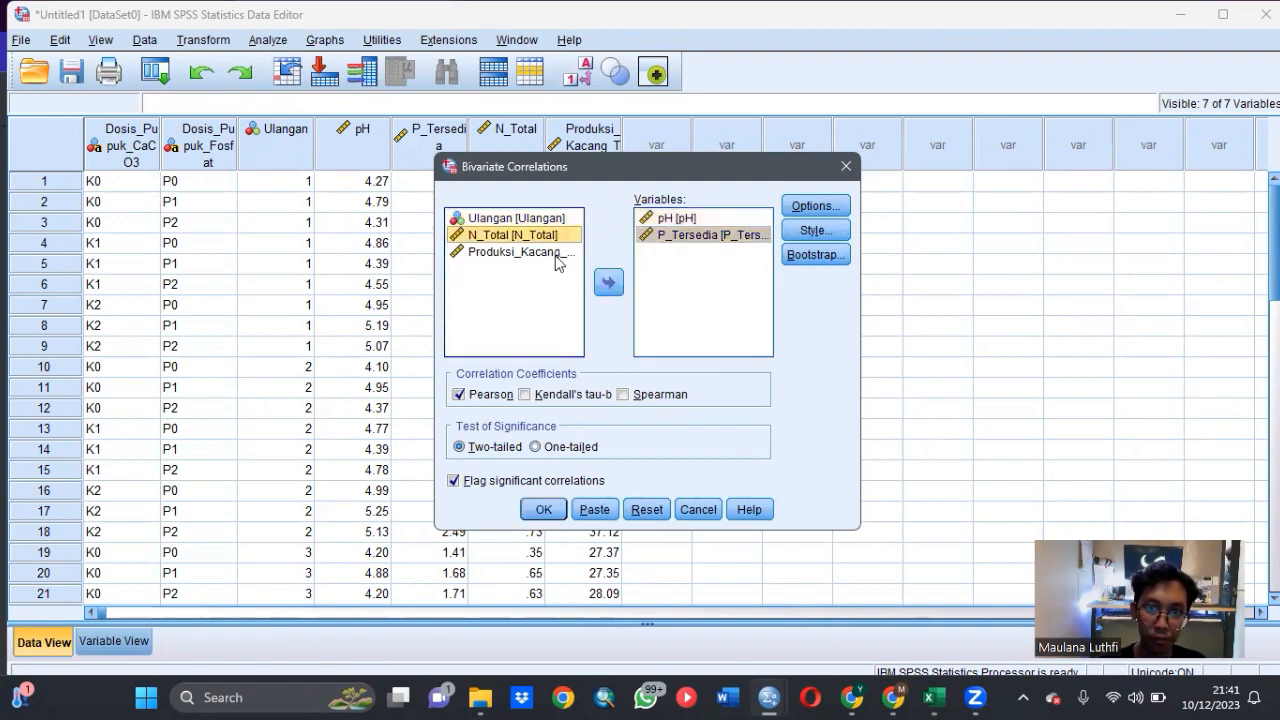
click(608, 283)
click(565, 252)
click(608, 283)
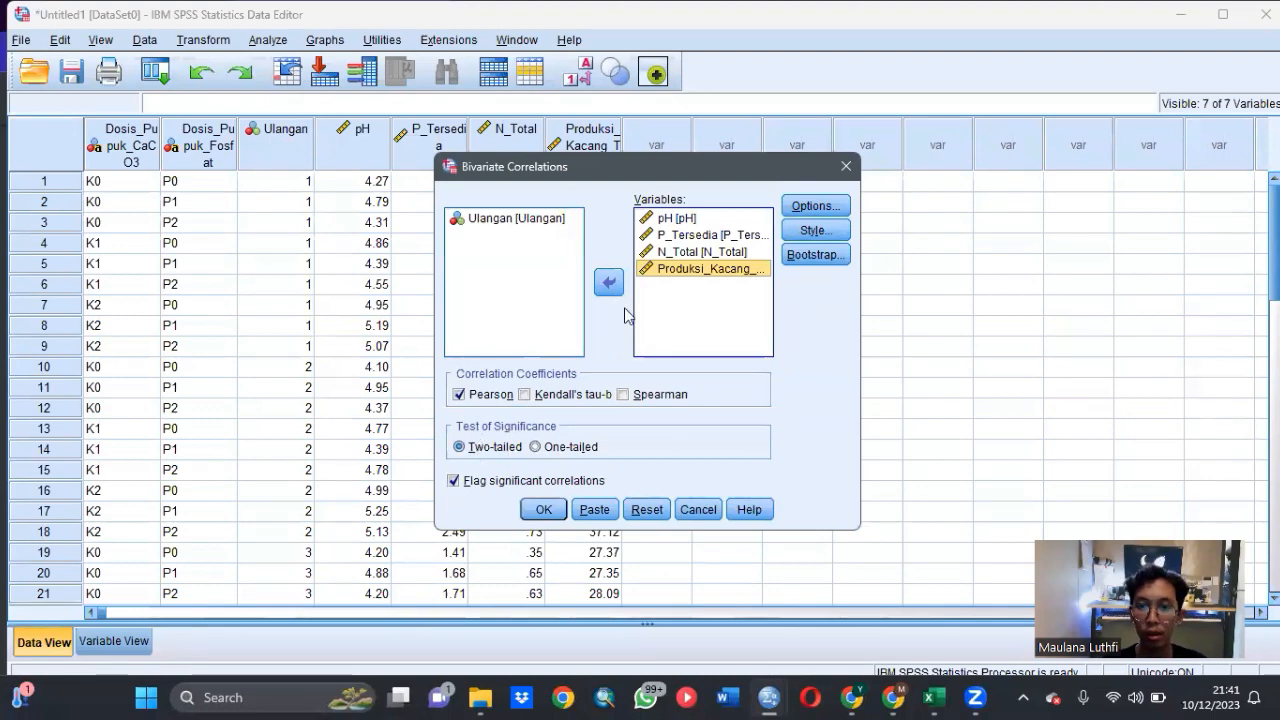
click(546, 511)
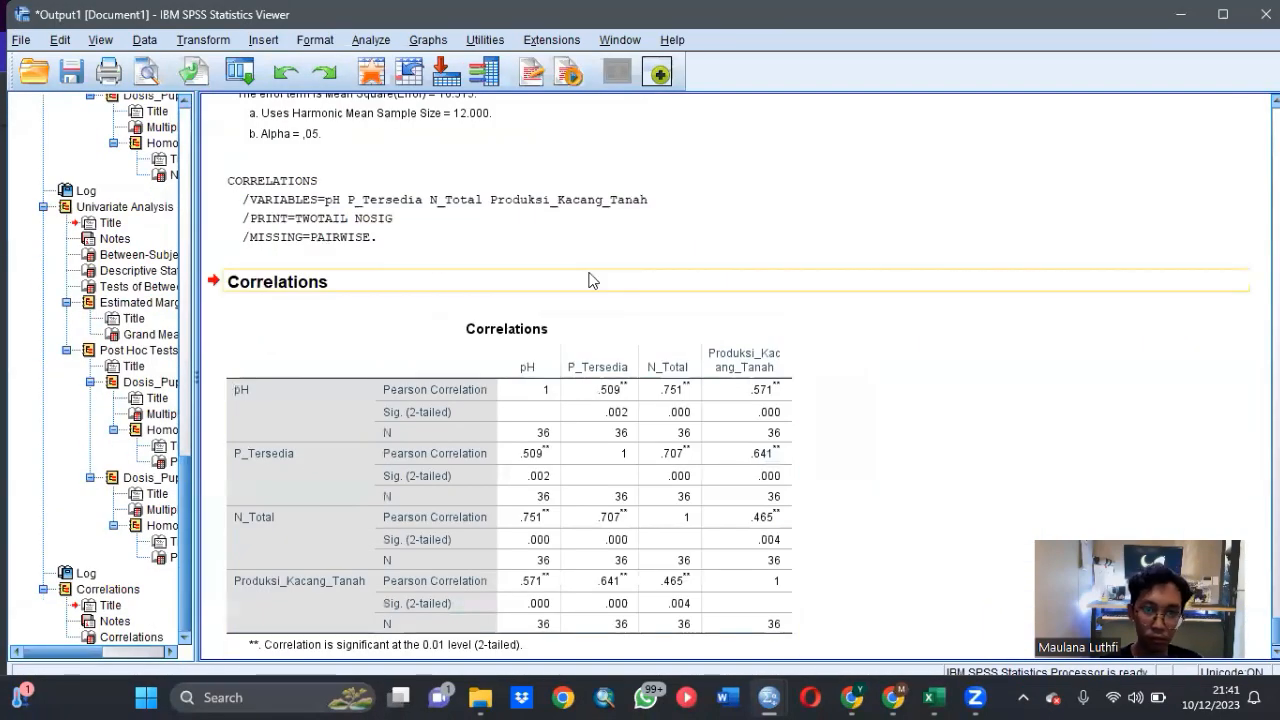
- Examine the Pearson coefficients and significance values in the Correlations table
scroll(701, 211, down, 1)
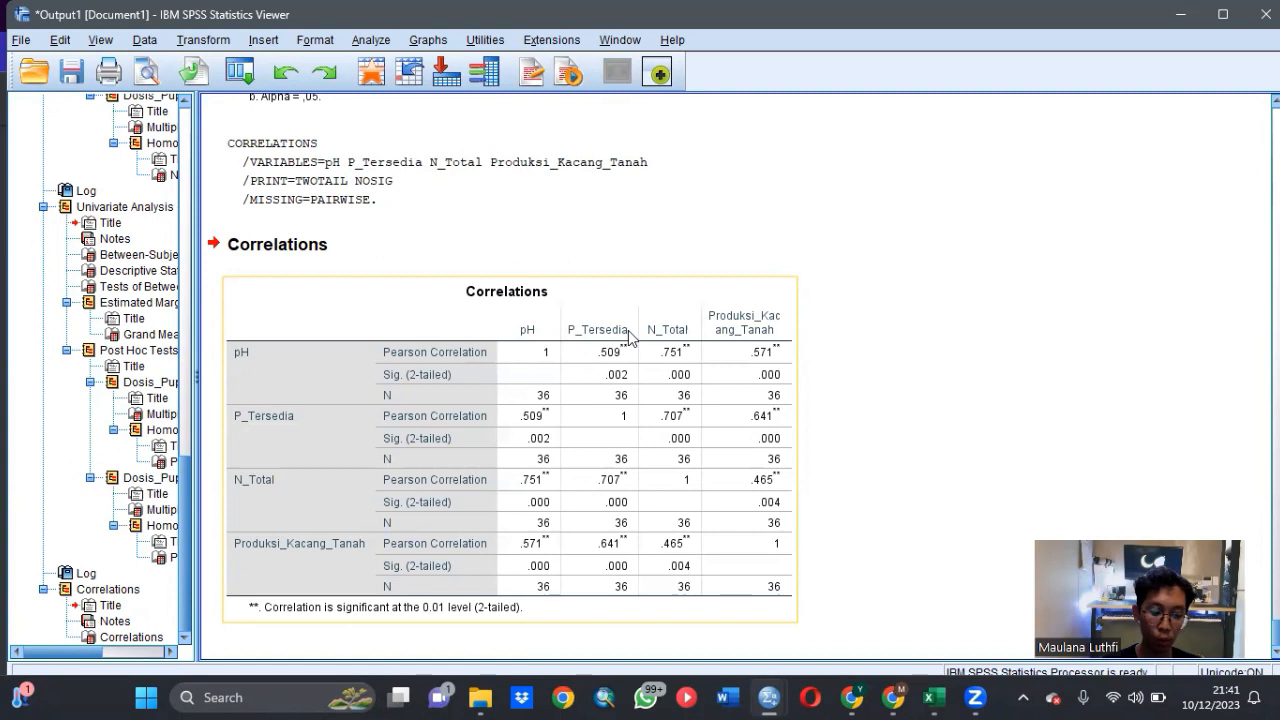
click(652, 255)
click(622, 357)
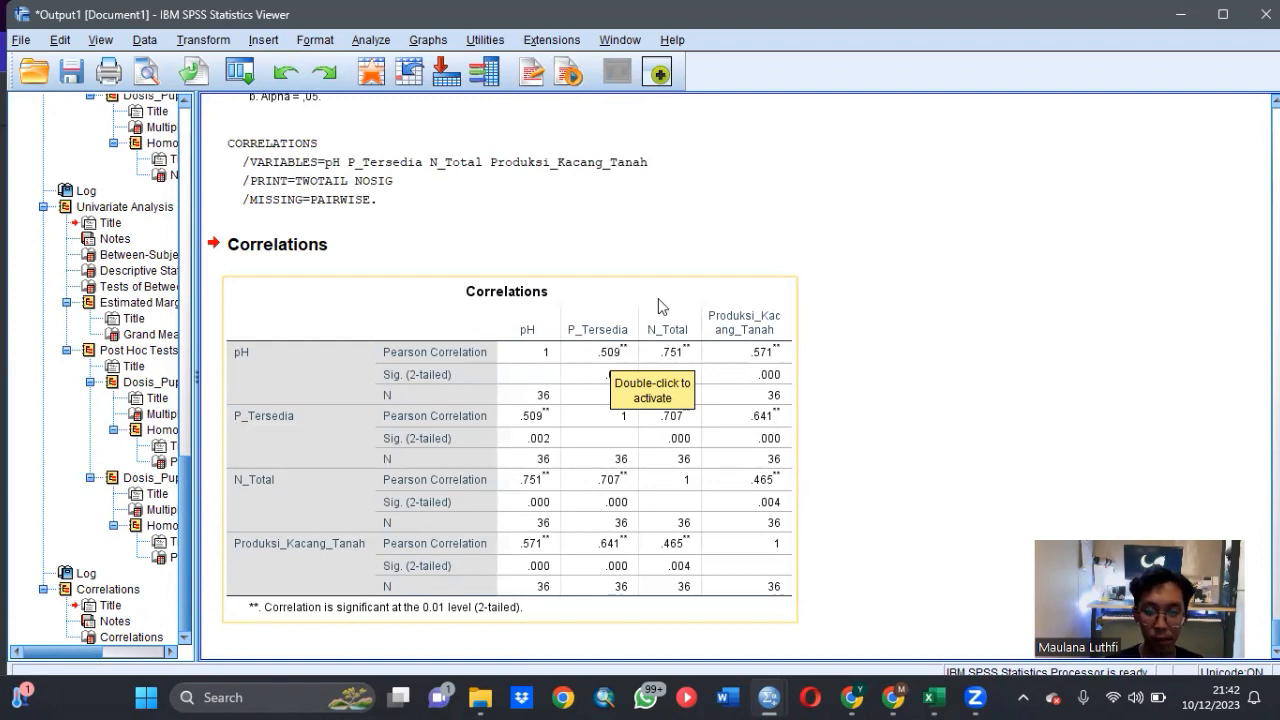
click(210, 380)
click(232, 380)
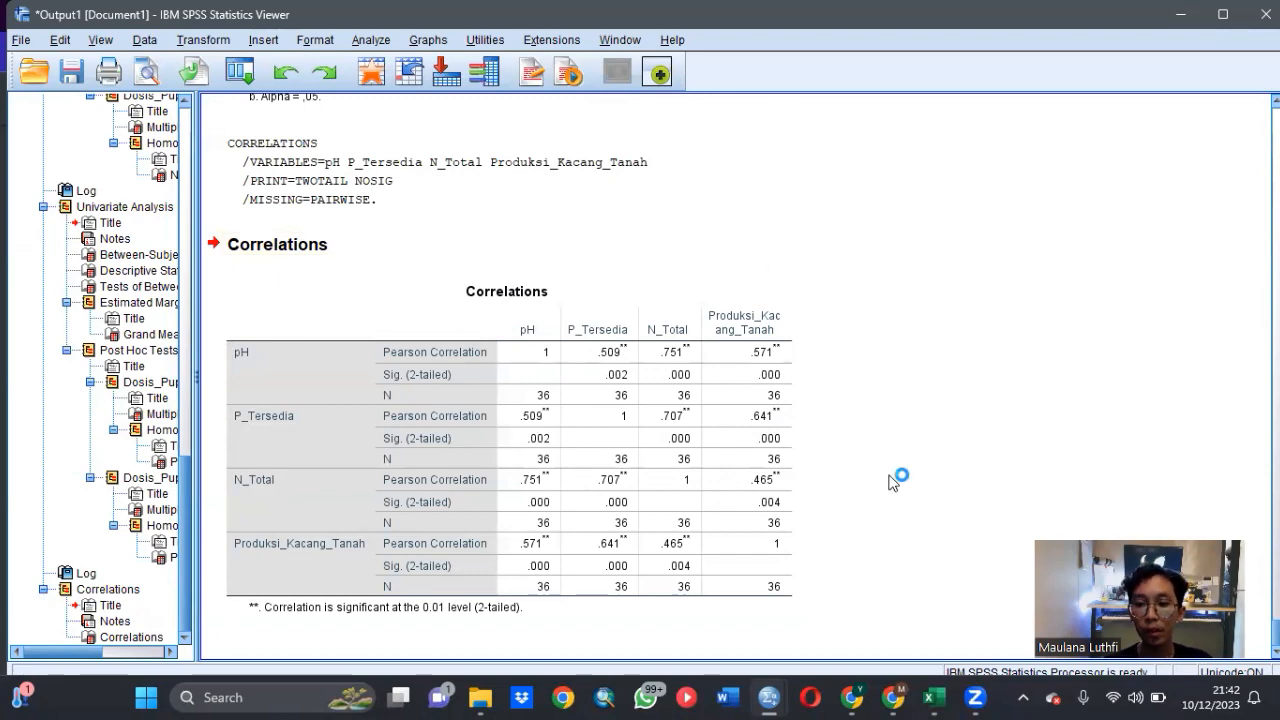
- Reread the assignment questions in the PDF in Chrome and return to the SPSS output
mouse_move(896, 695)
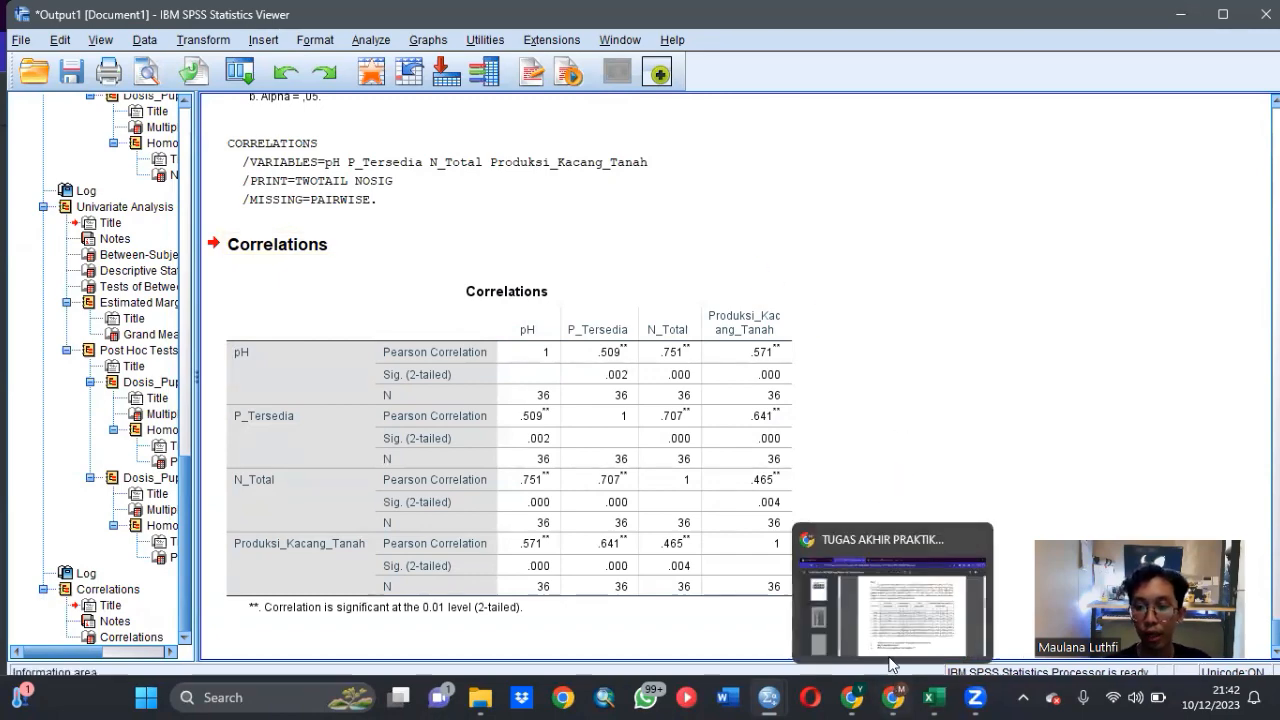
click(911, 617)
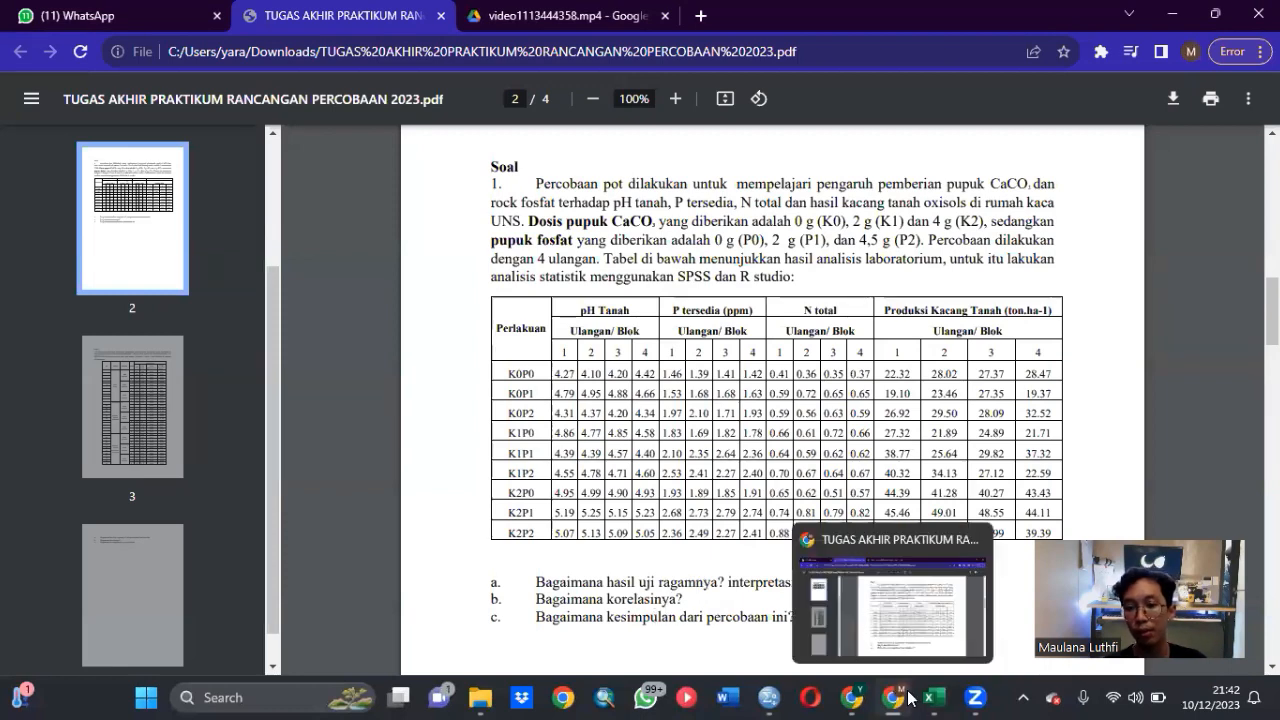
mouse_move(768, 697)
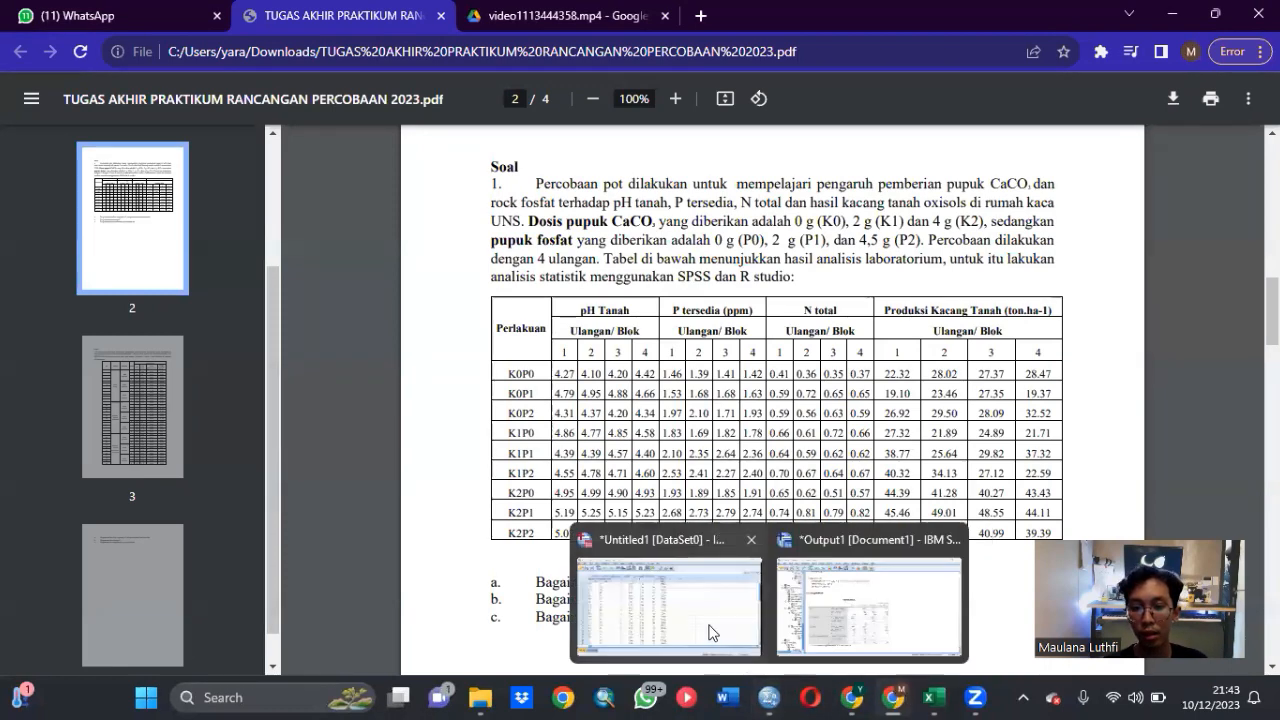
click(880, 590)
- Review the pH descriptive statistics, between-subjects effects, Duncan homogeneous subsets and LSD comparisons in the earlier output
scroll(808, 360, up, 20)
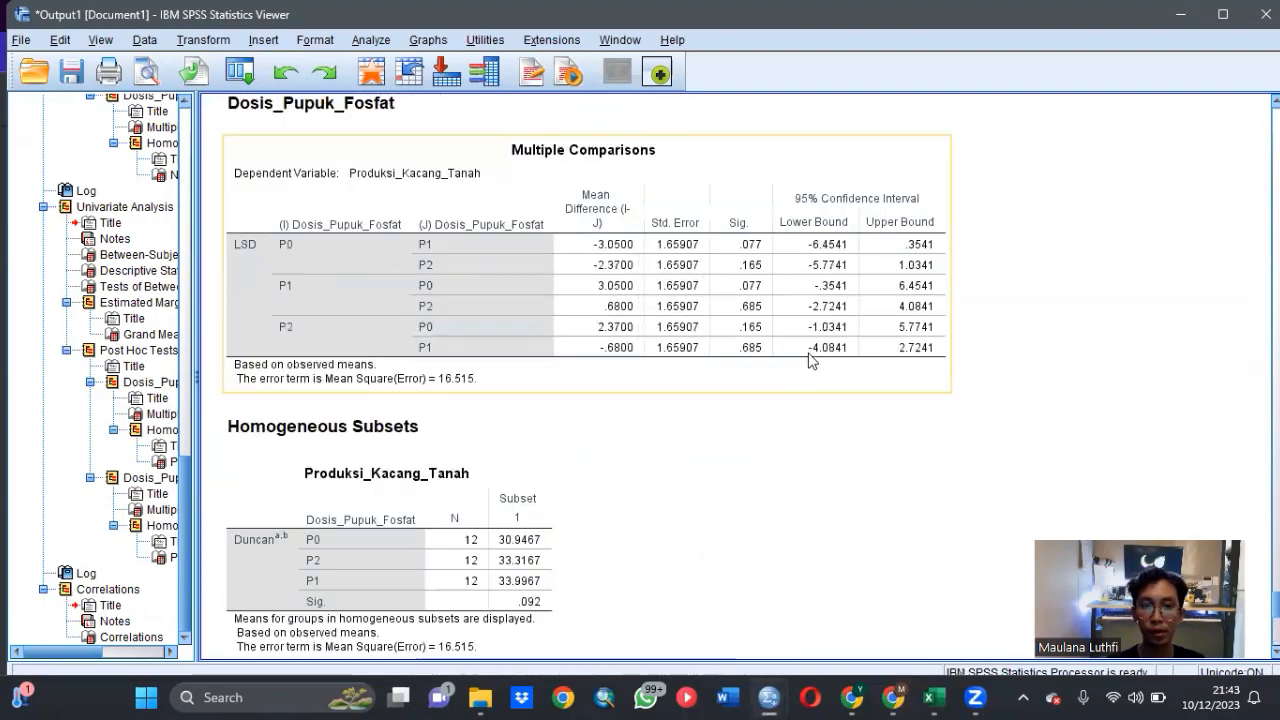
scroll(808, 360, up, 20)
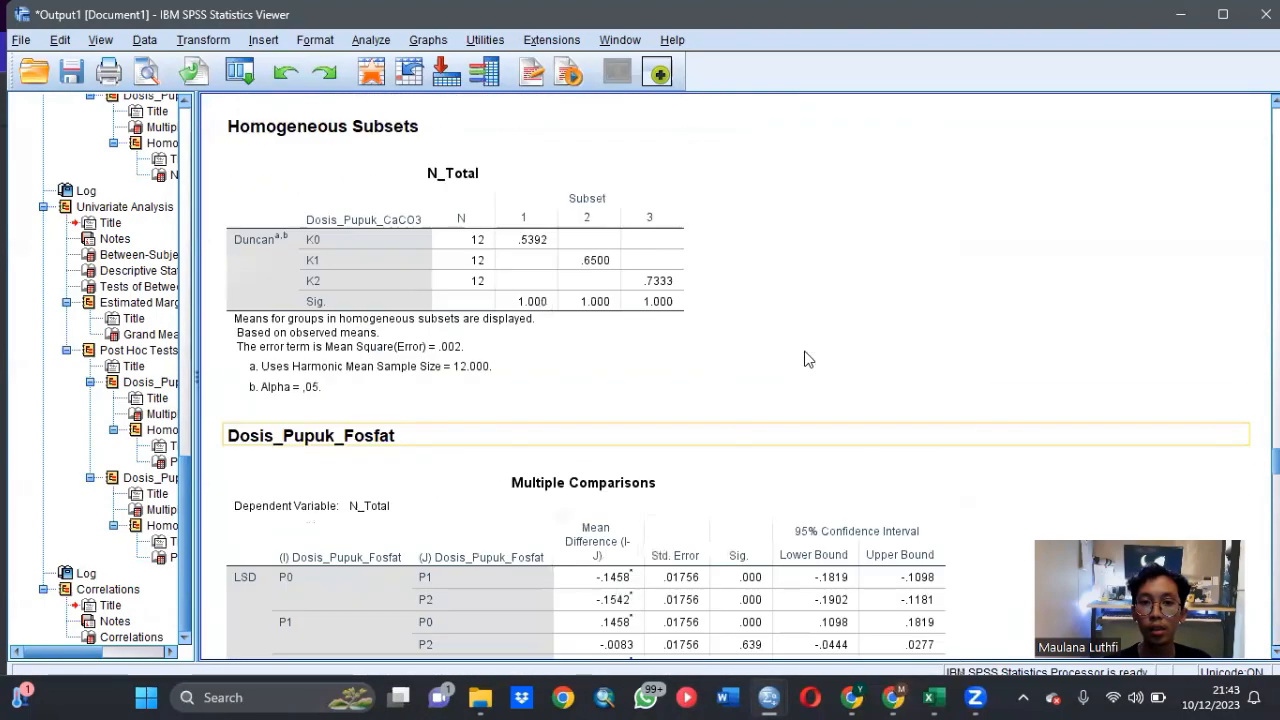
scroll(808, 360, up, 20)
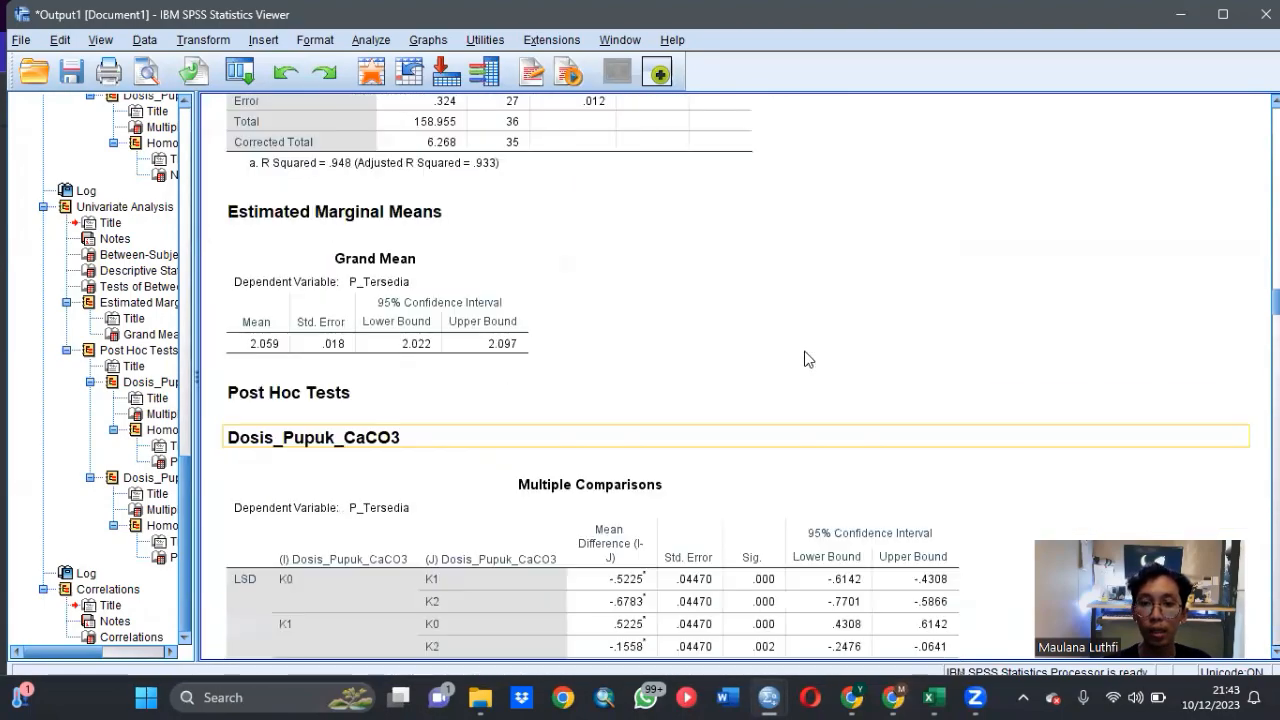
scroll(806, 360, up, 20)
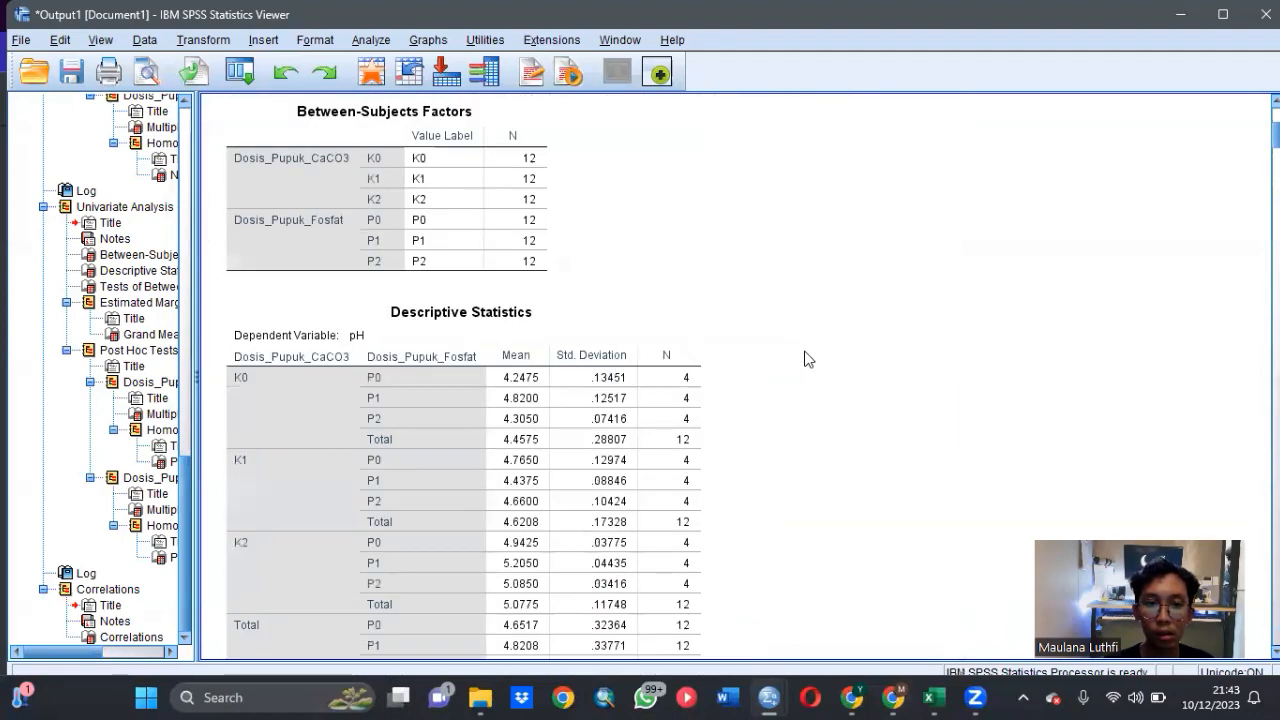
scroll(816, 368, down, 3)
scroll(820, 368, down, 5)
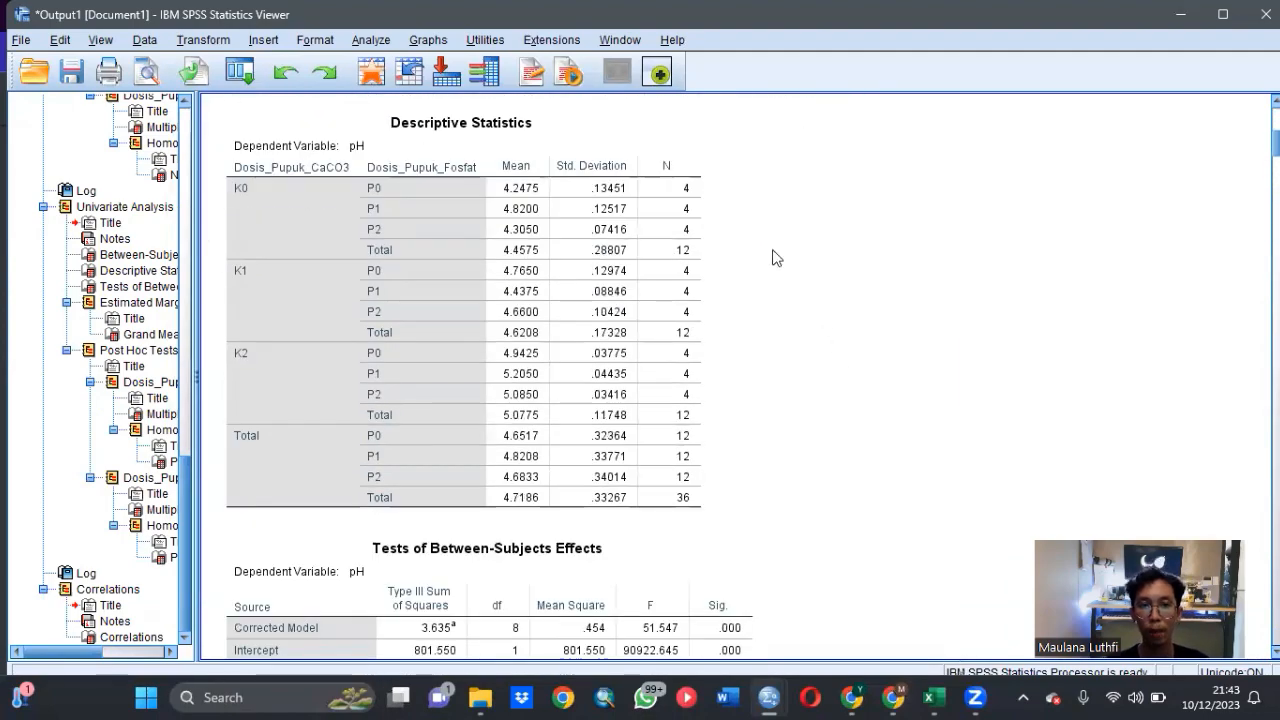
scroll(840, 233, down, 5)
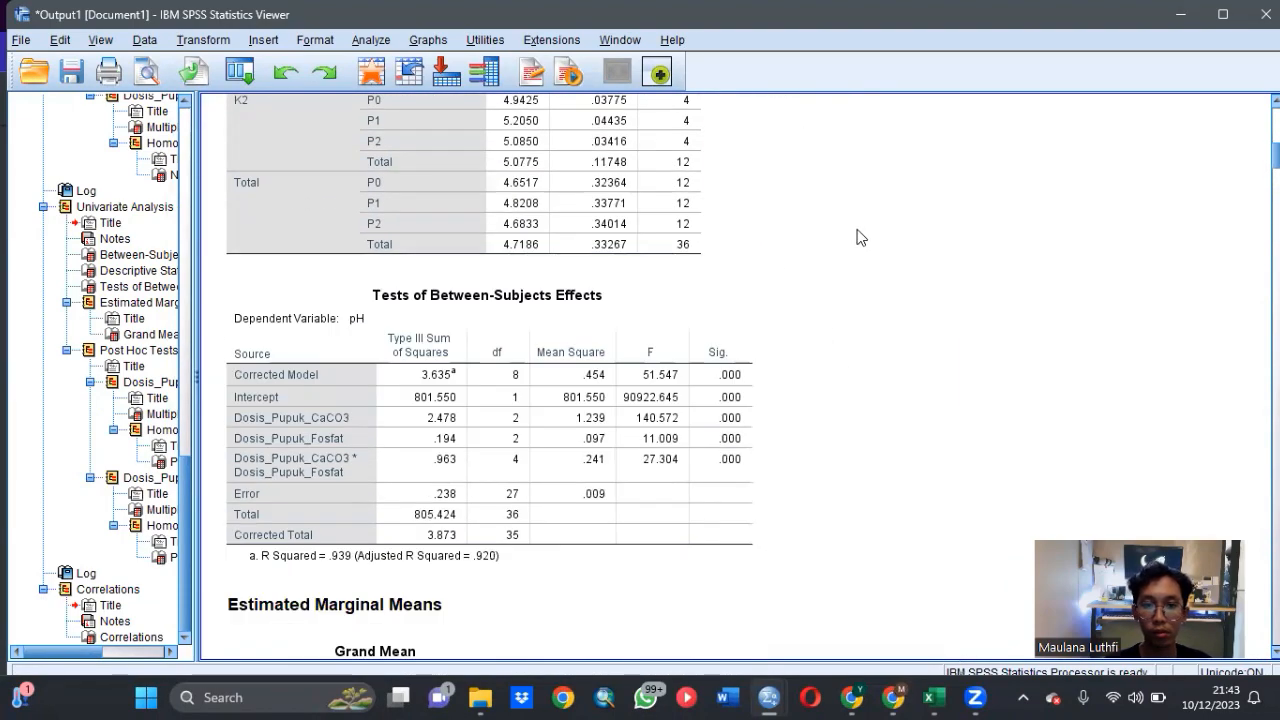
scroll(834, 271, down, 2)
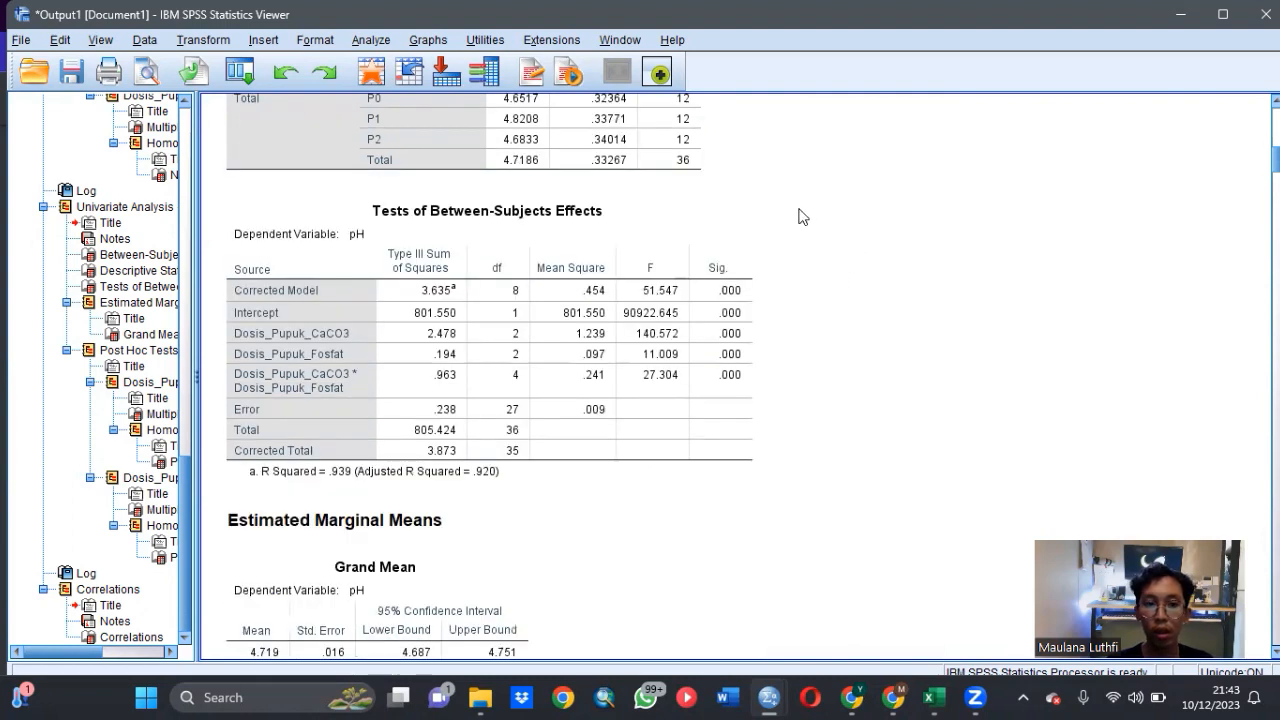
click(452, 232)
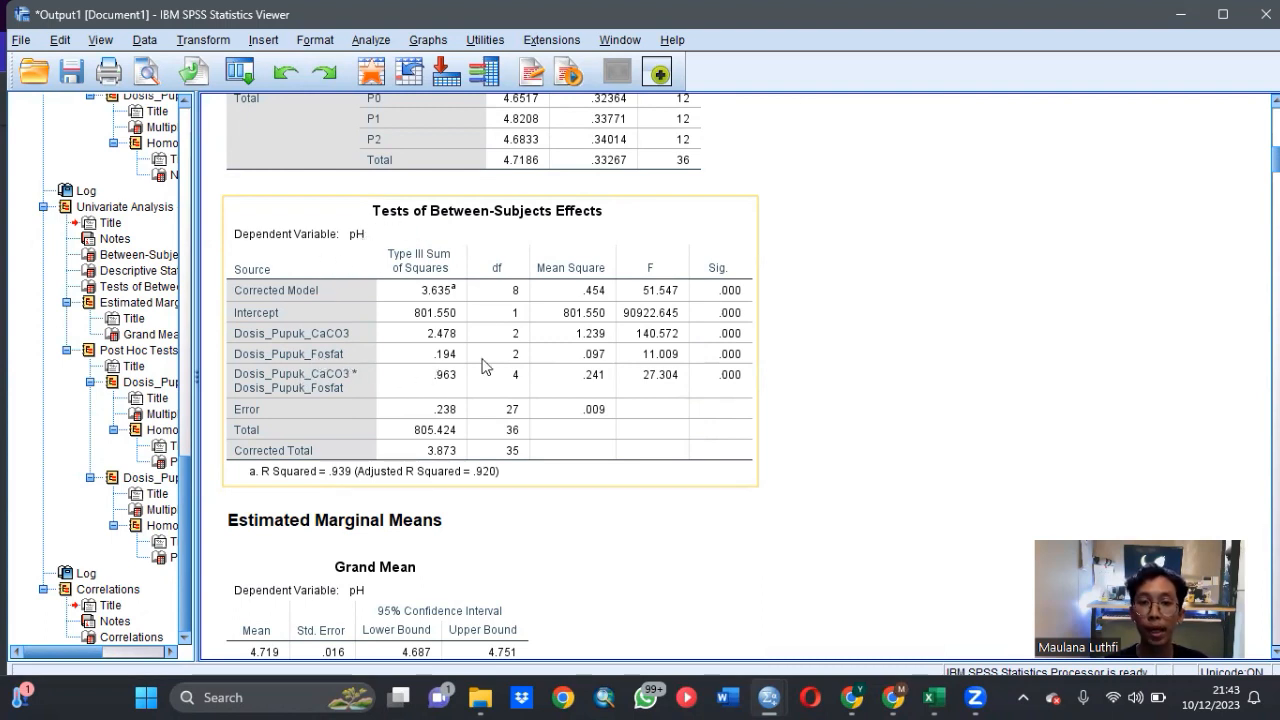
click(818, 338)
scroll(820, 330, down, 10)
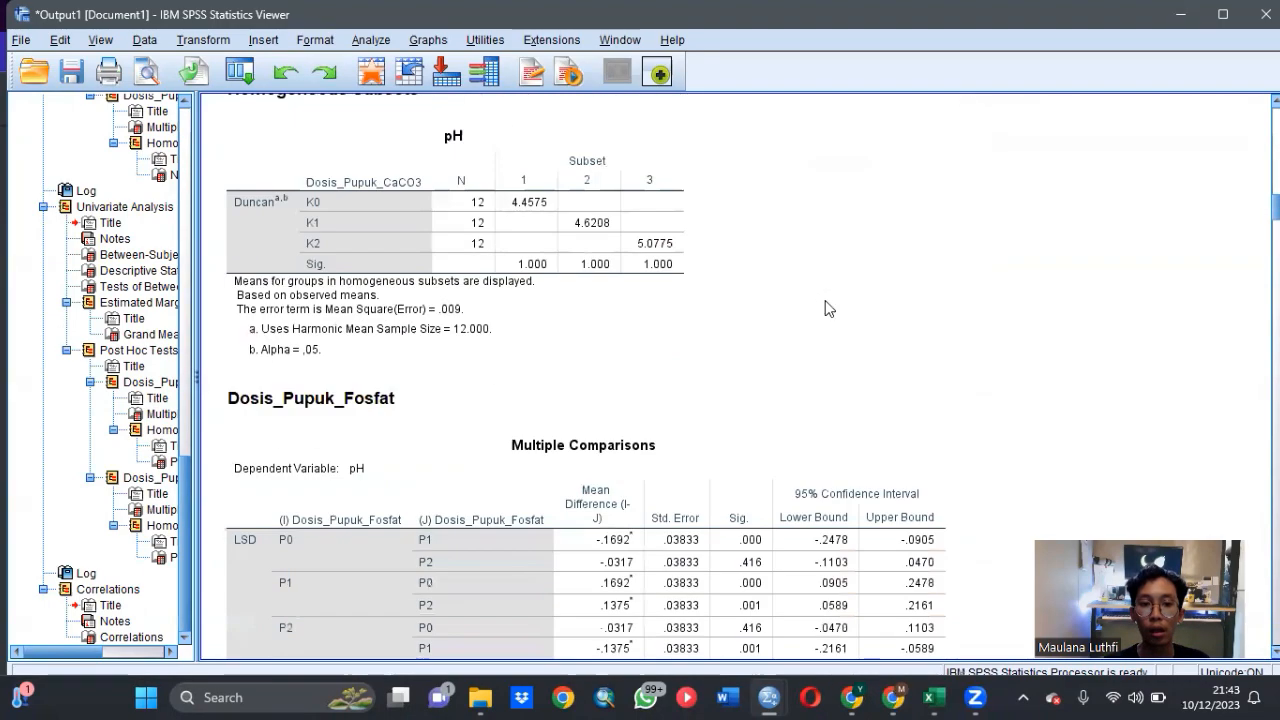
scroll(608, 288, down, 3)
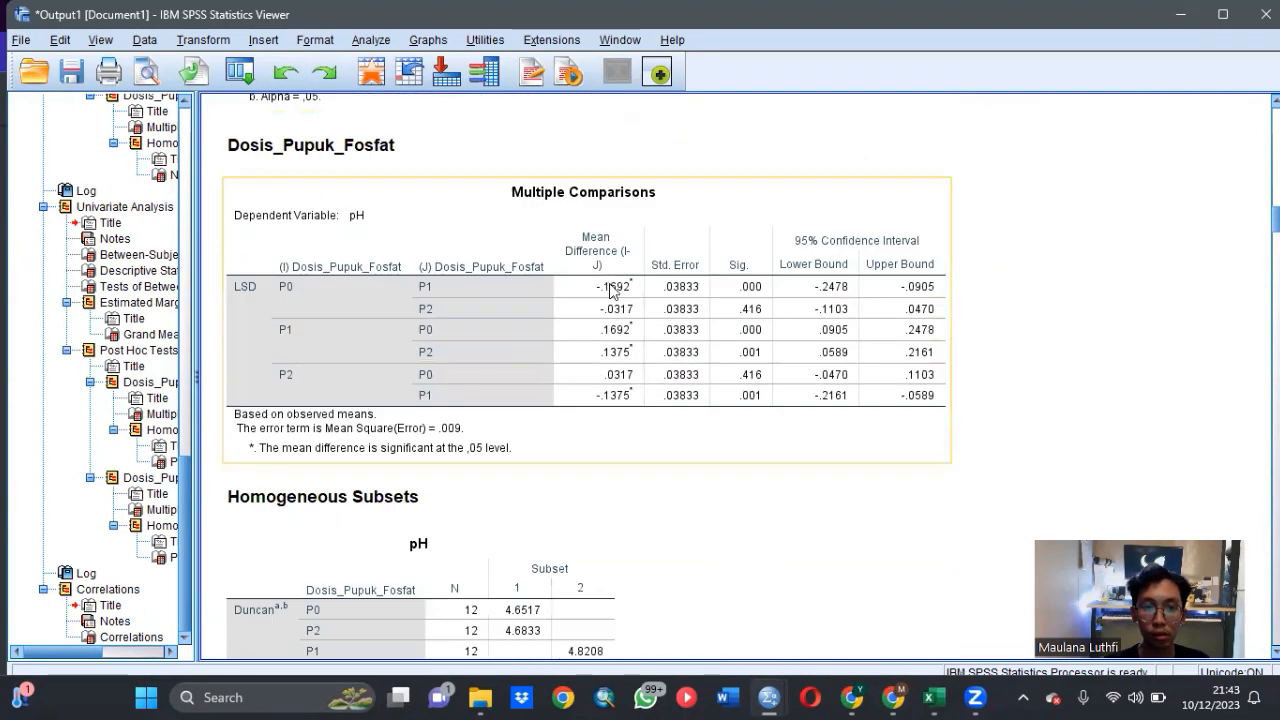
- Review the P_Tersedia descriptive statistics, tests of between-subjects effects, and post hoc comparisons with Duncan homogeneous subsets
scroll(612, 288, down, 10)
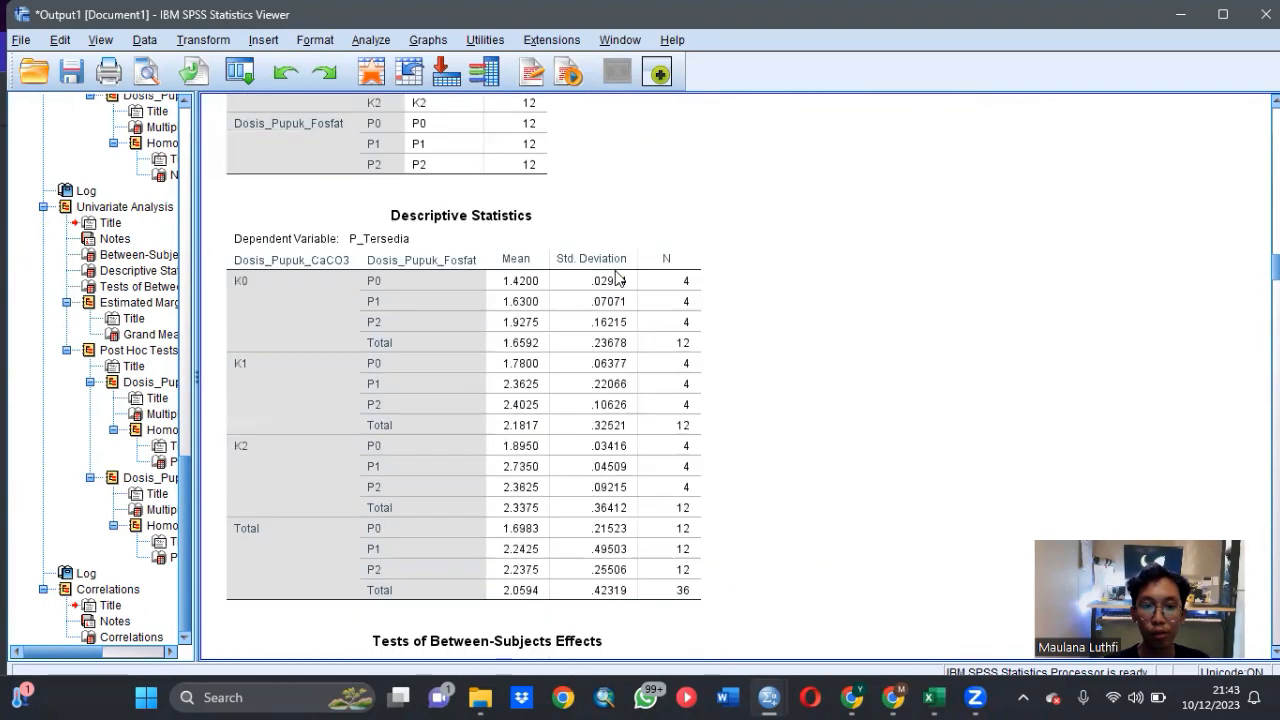
scroll(617, 277, down, 2)
scroll(617, 270, down, 1)
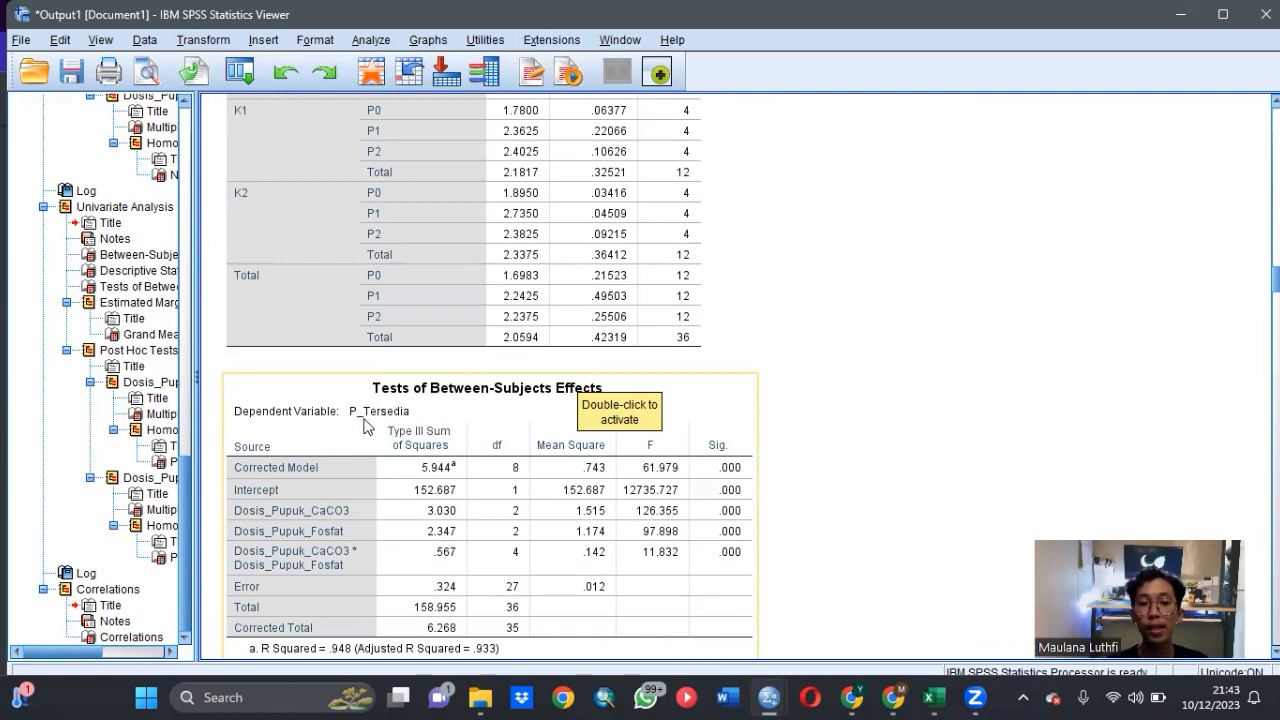
scroll(750, 424, down, 5)
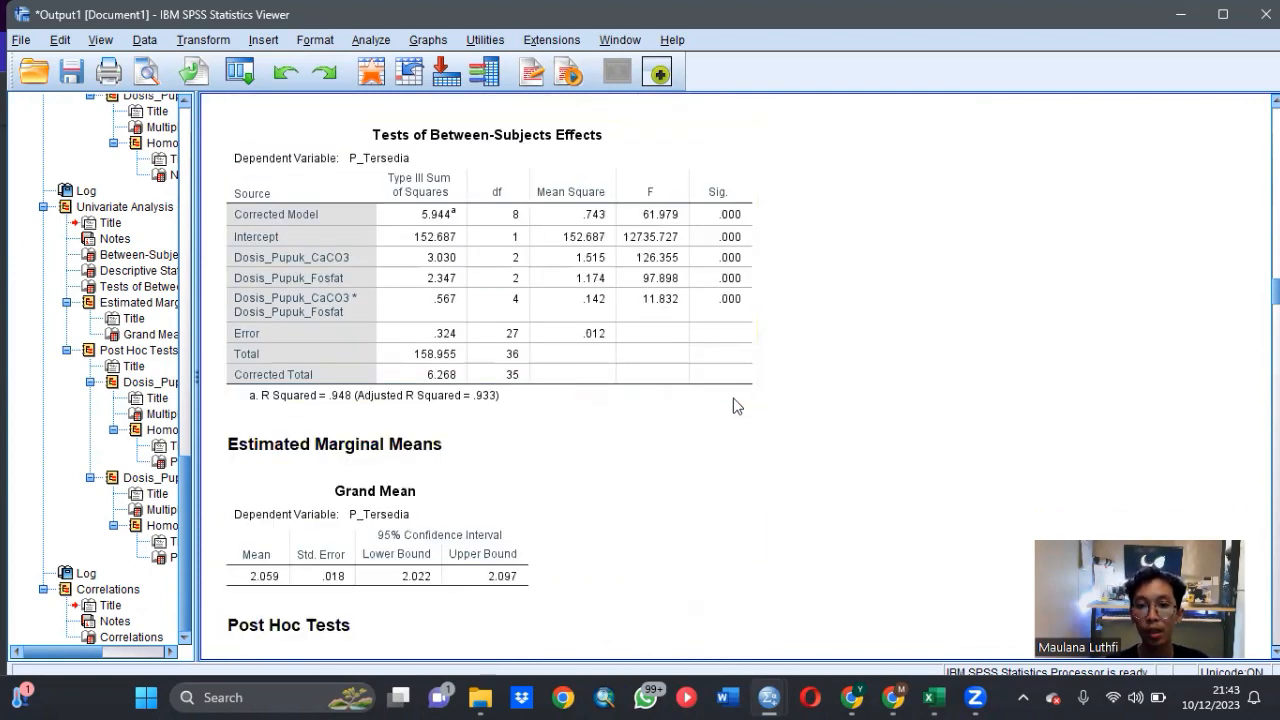
scroll(760, 340, up, 2)
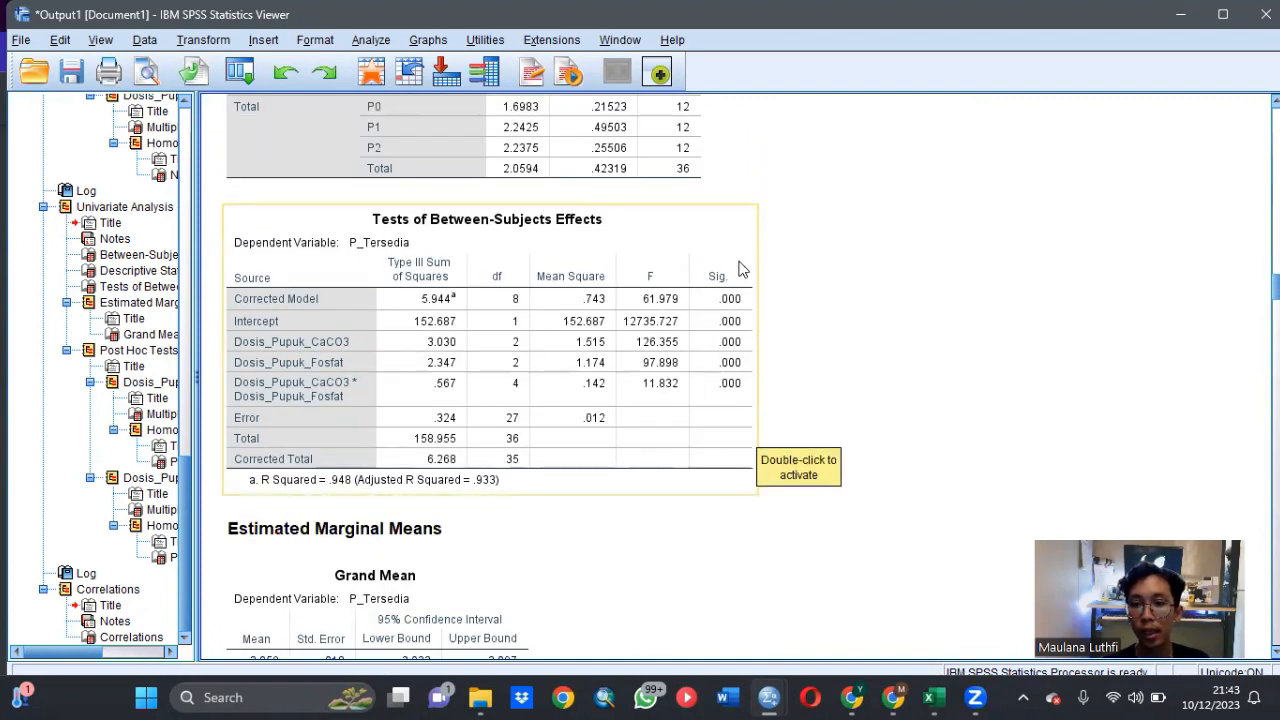
scroll(748, 412, down, 8)
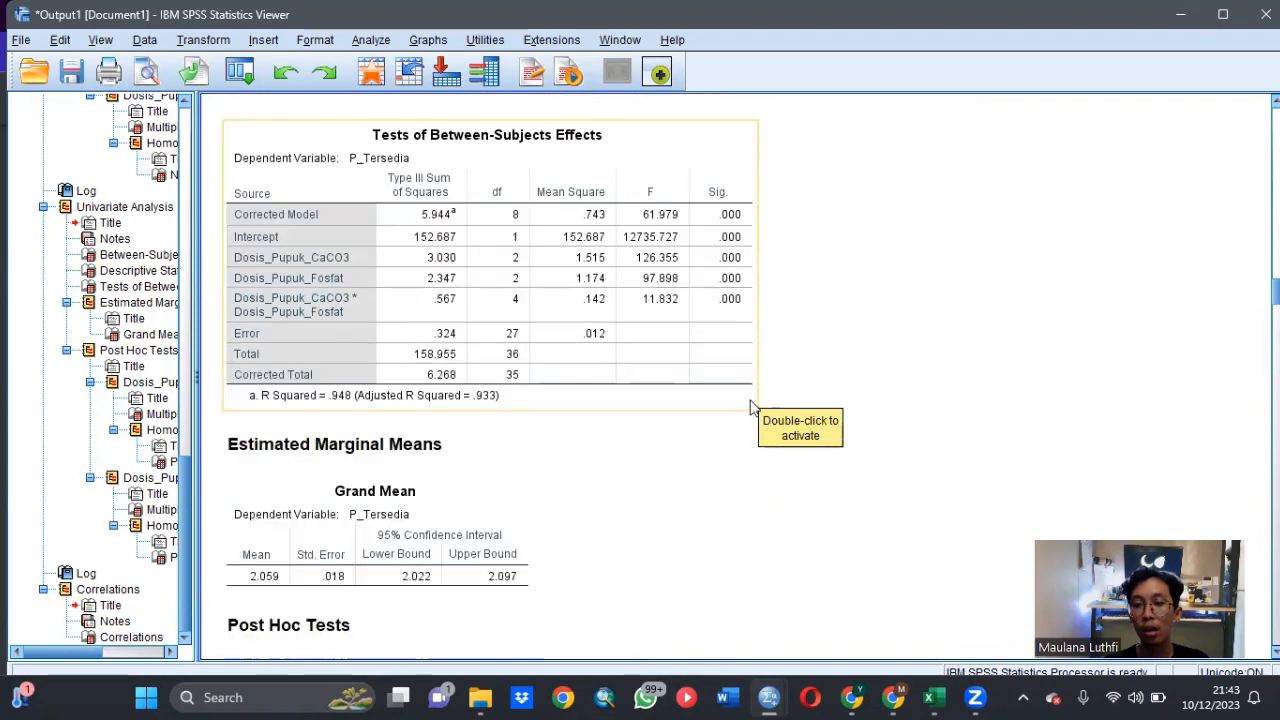
scroll(727, 353, down, 20)
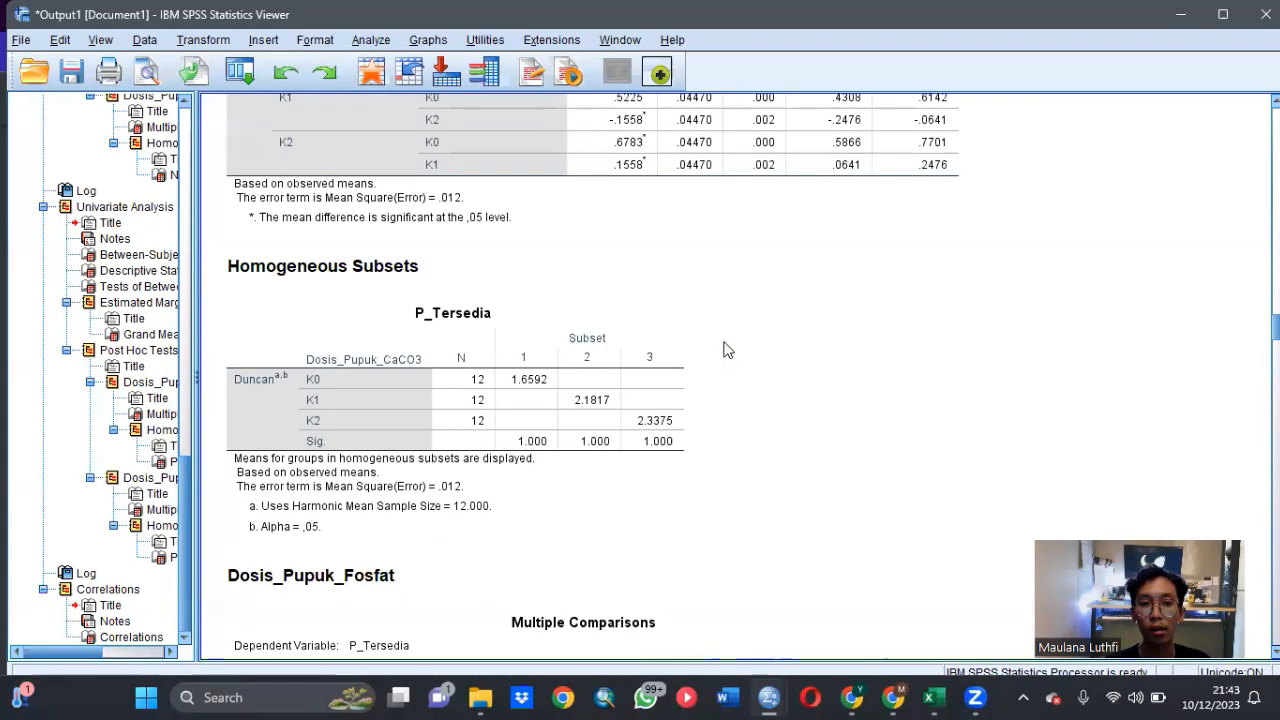
scroll(611, 347, down, 20)
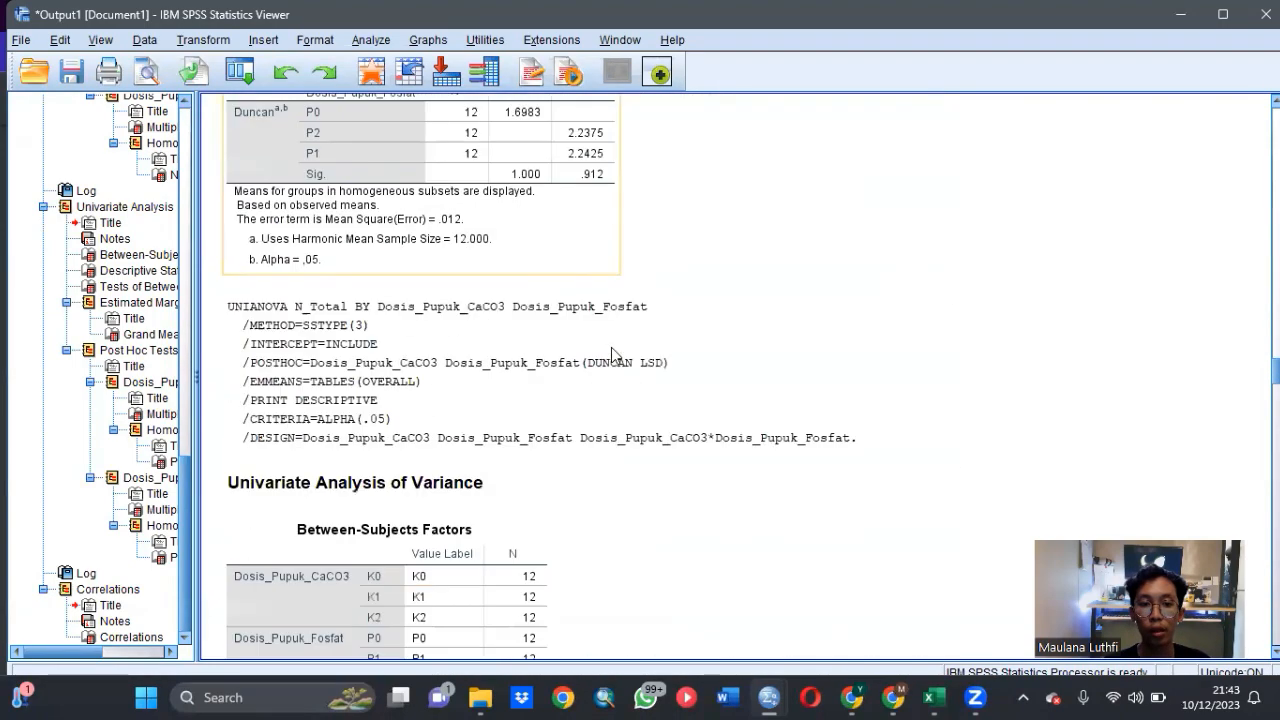
- Review the N_Total between-subjects effects for both fertilizer factors and their interaction, plus the post hoc results
scroll(614, 355, down, 3)
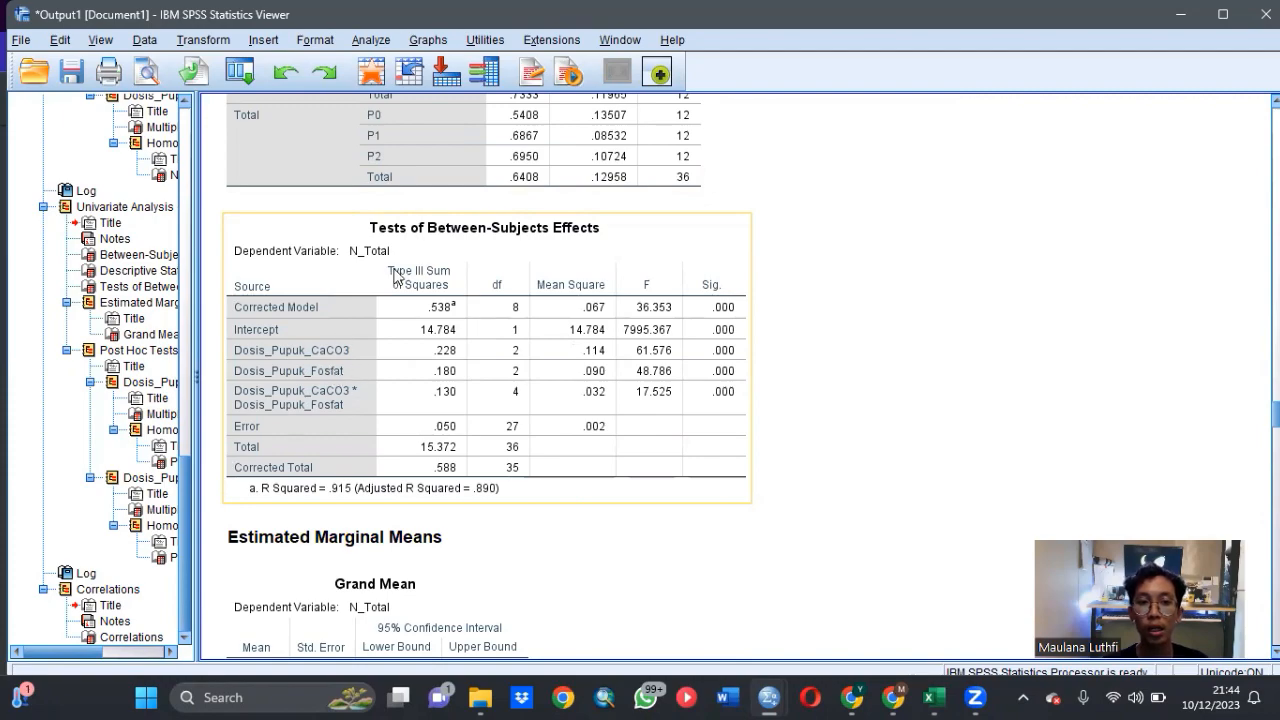
scroll(789, 337, down, 10)
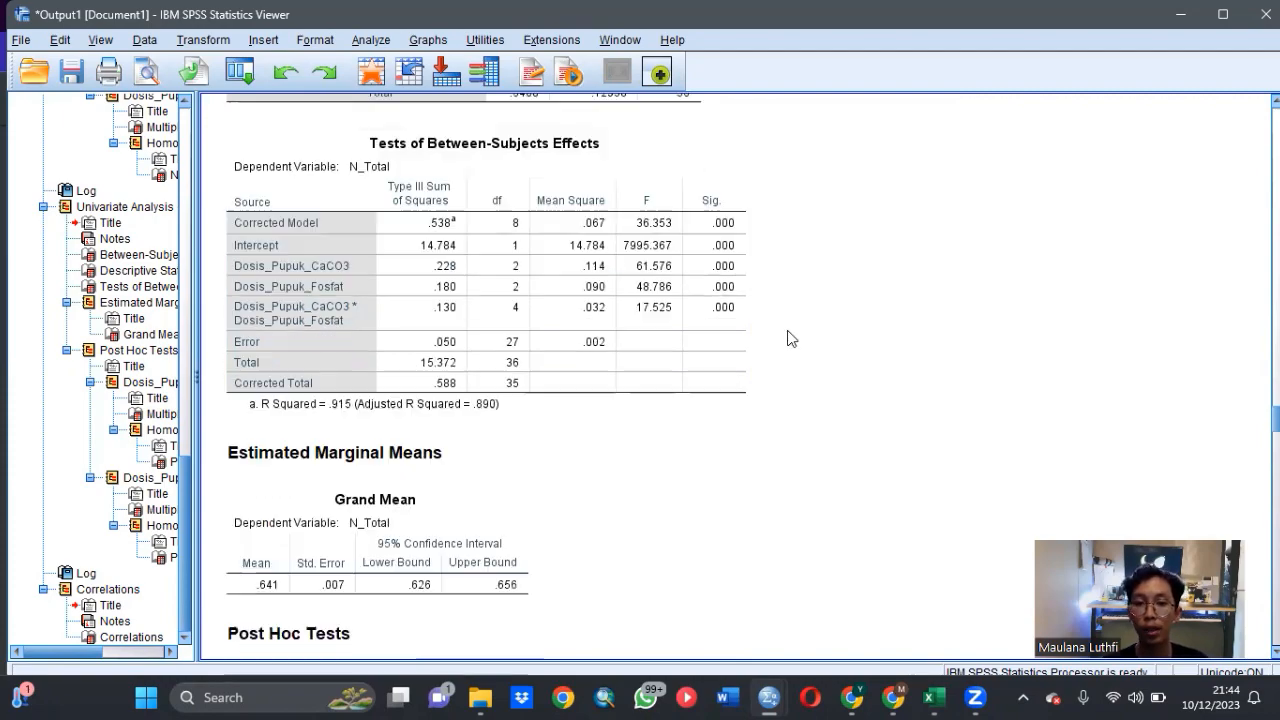
scroll(792, 327, down, 15)
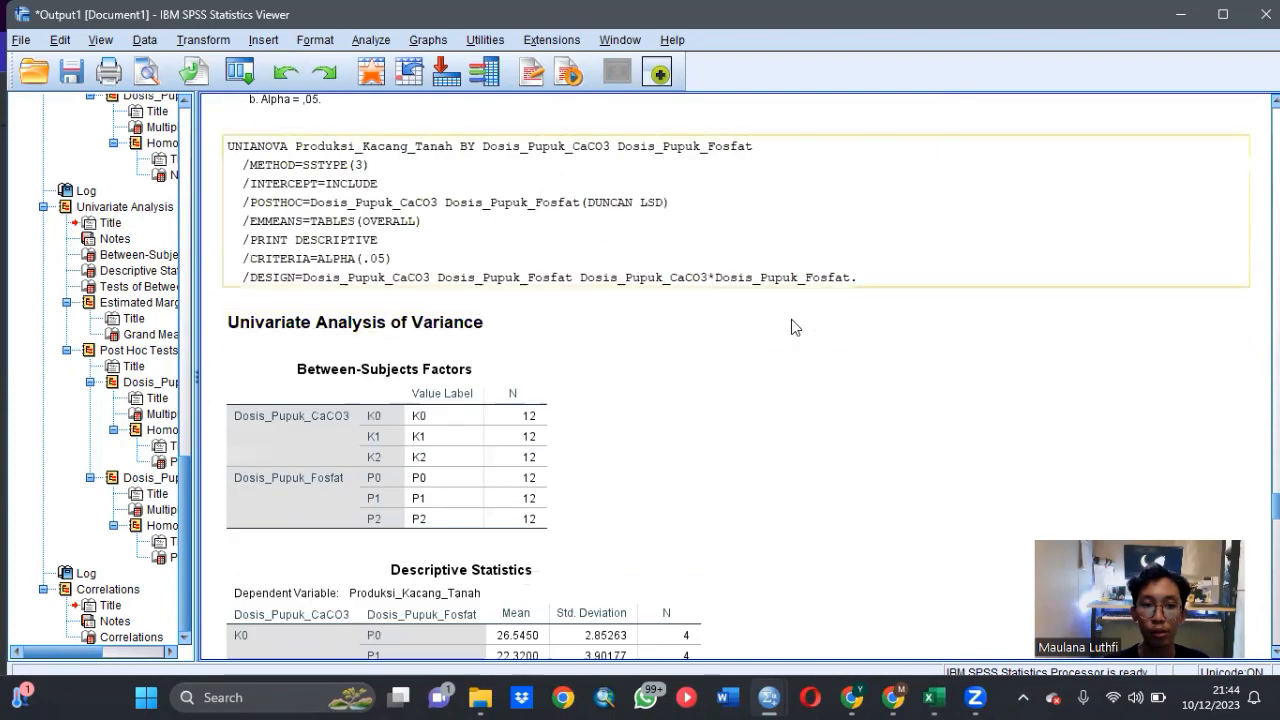
- Review the Produksi_Kacang_Tanah between-subjects effects, LSD comparisons and Duncan subsets, ending at the Correlations table
scroll(795, 315, down, 10)
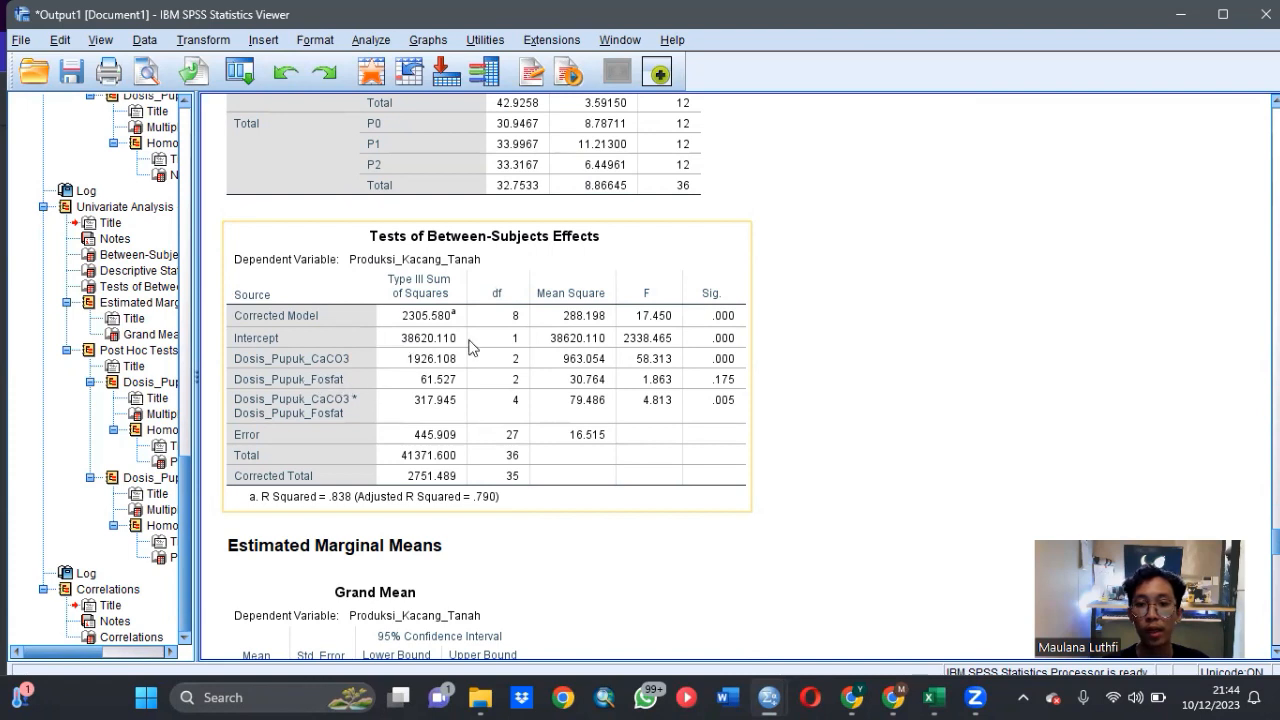
click(762, 389)
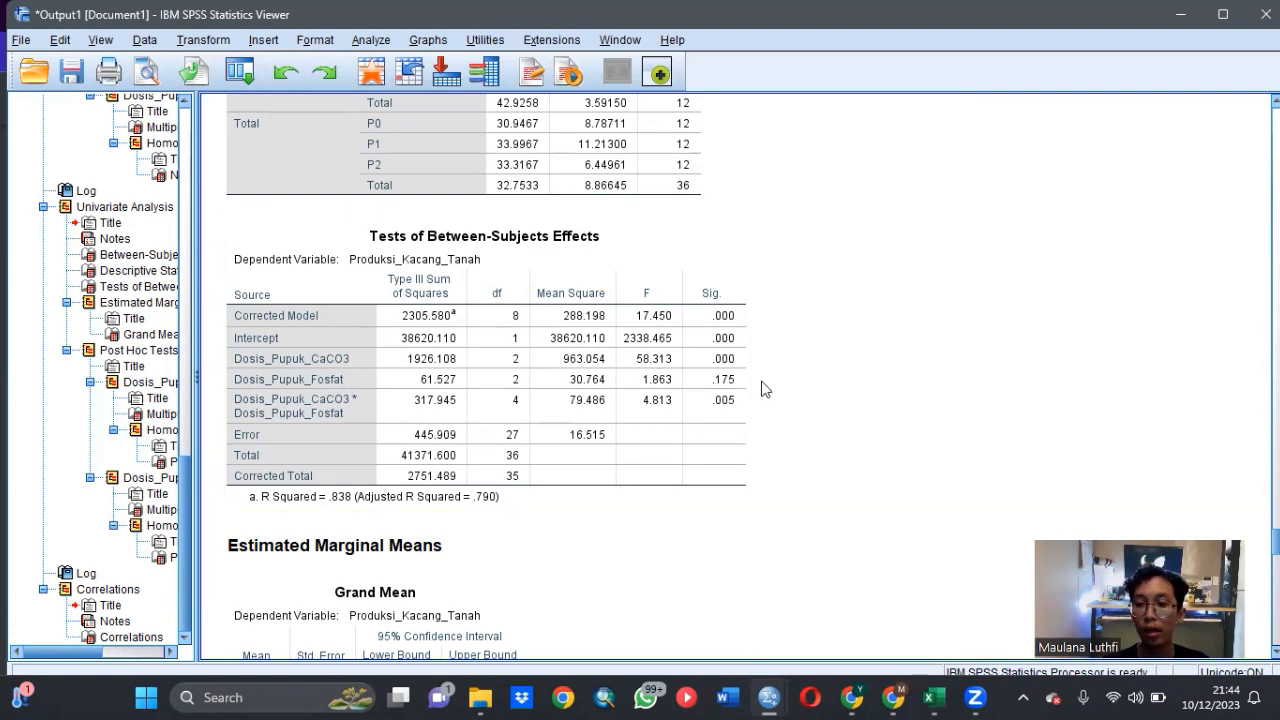
click(645, 287)
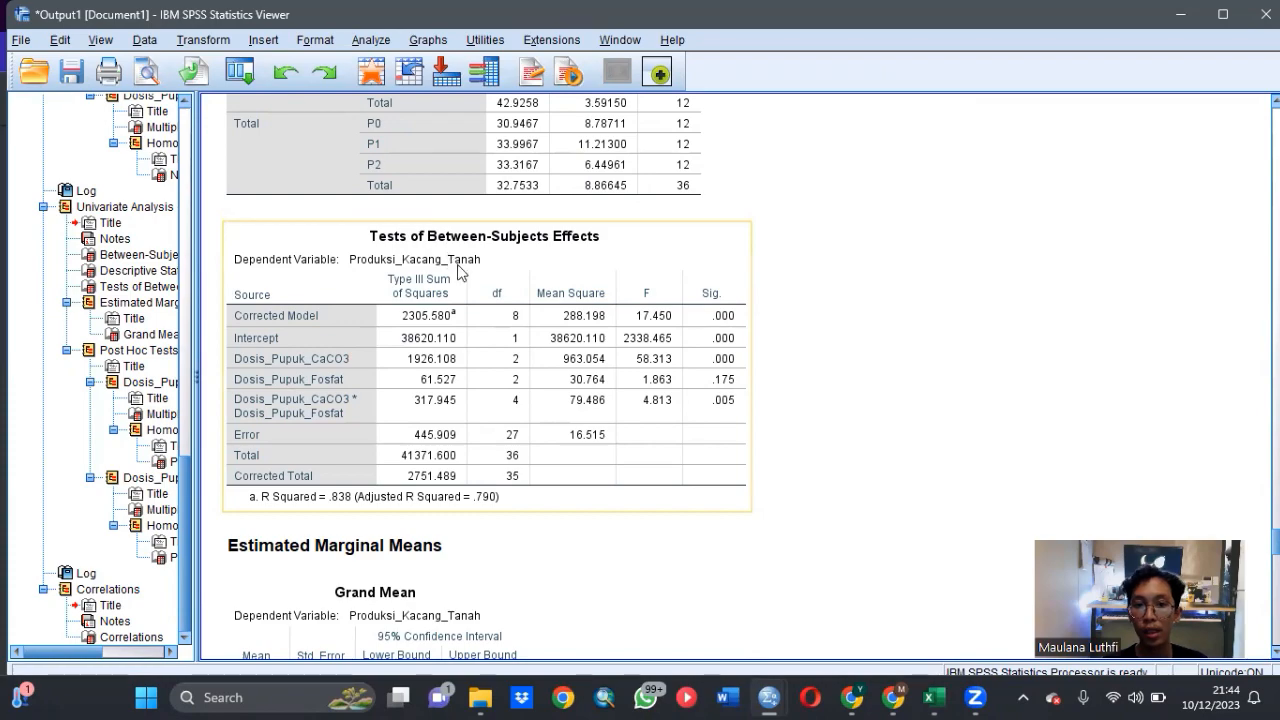
scroll(717, 362, down, 15)
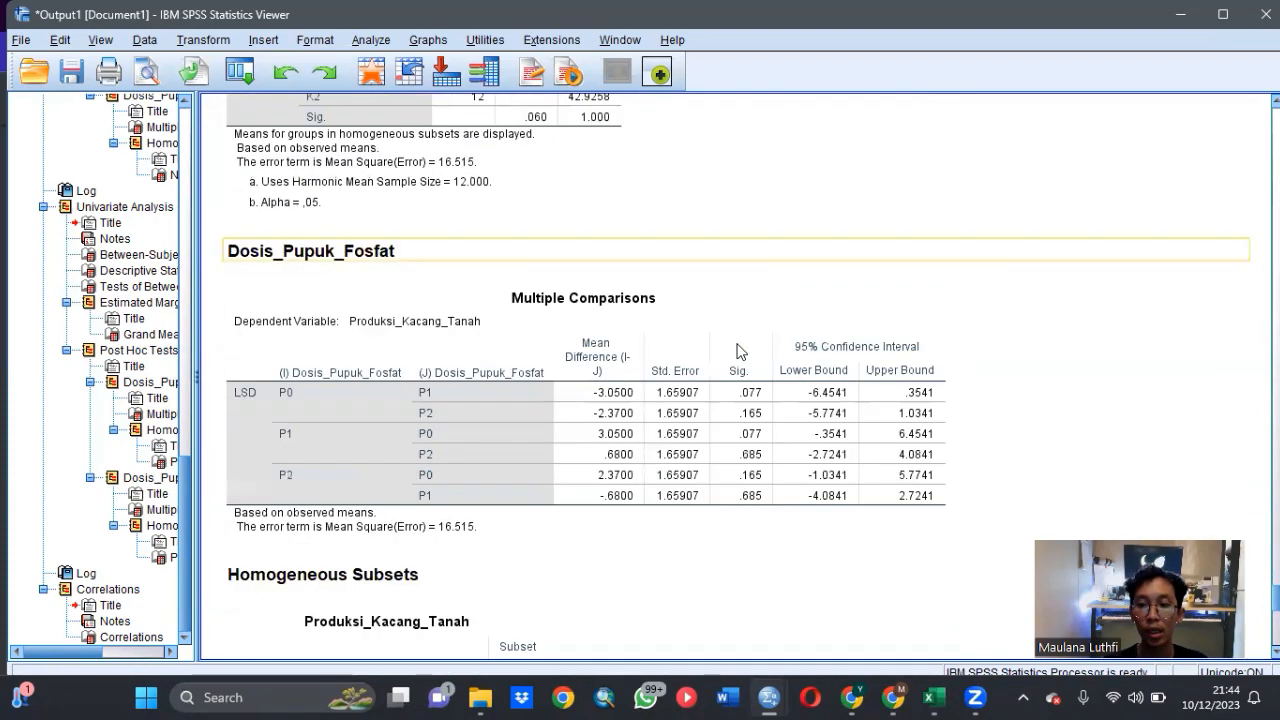
scroll(741, 340, up, 10)
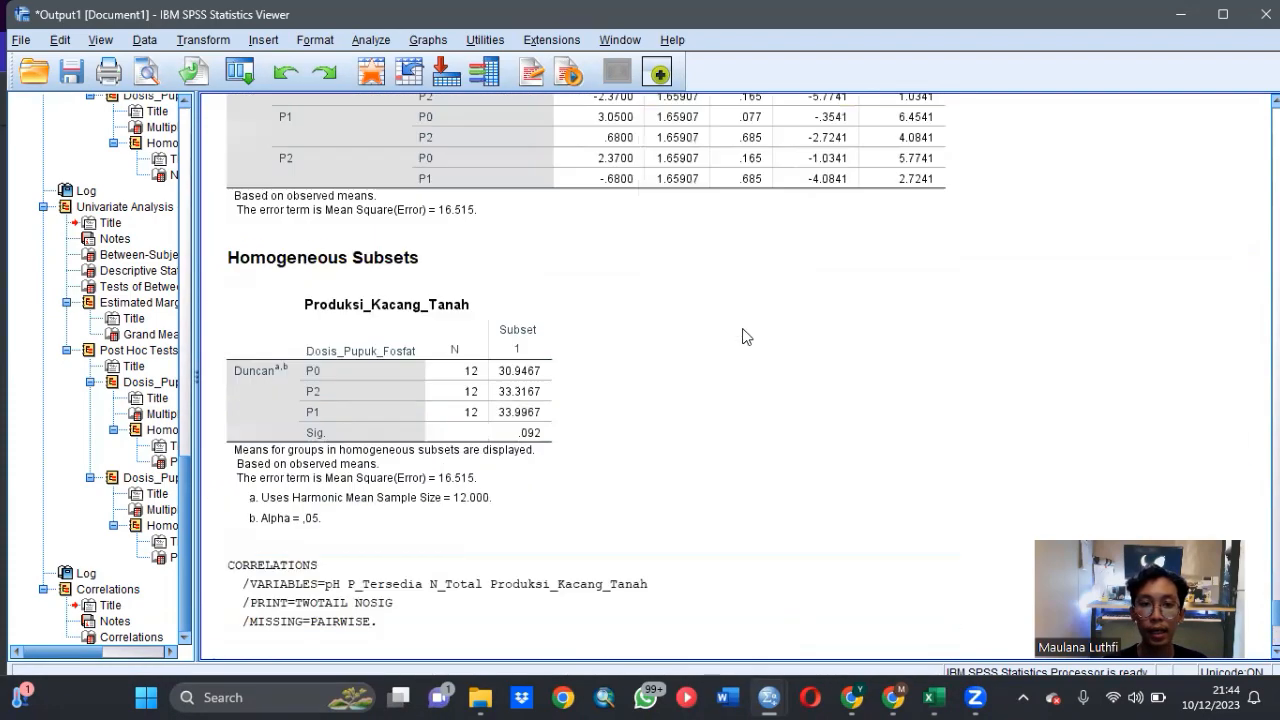
scroll(626, 360, down, 3)
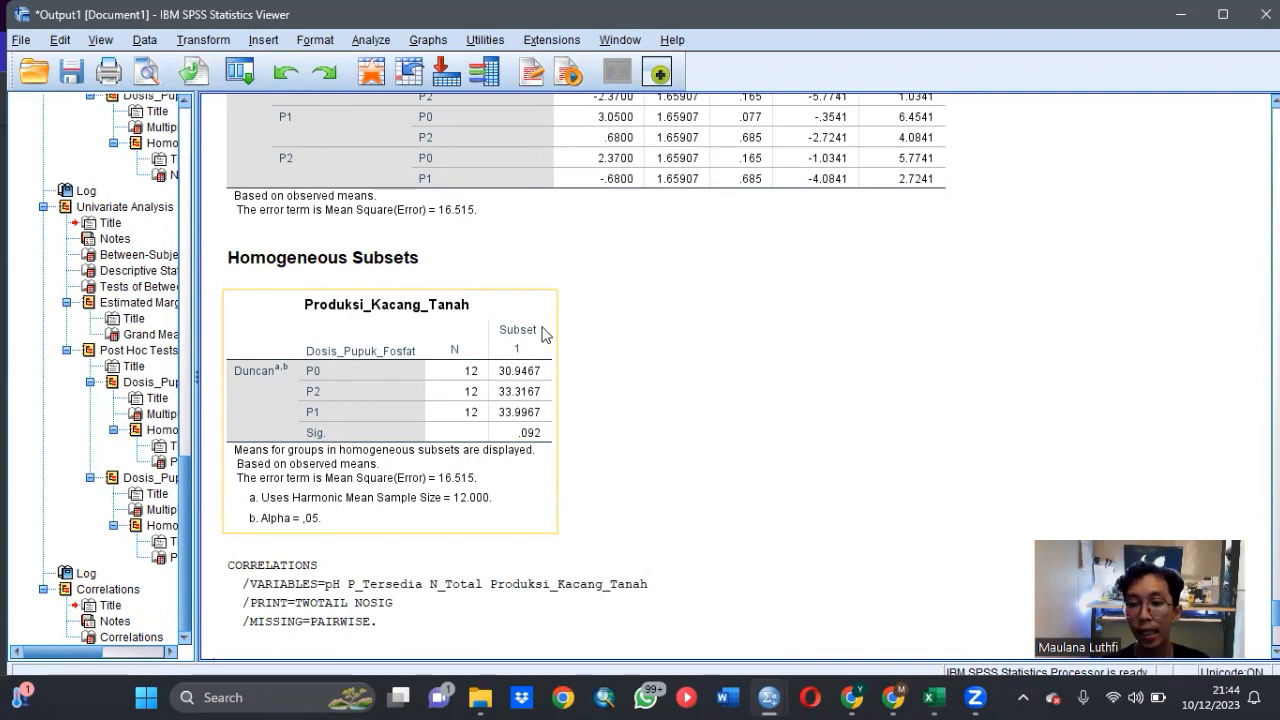
scroll(606, 323, down, 5)
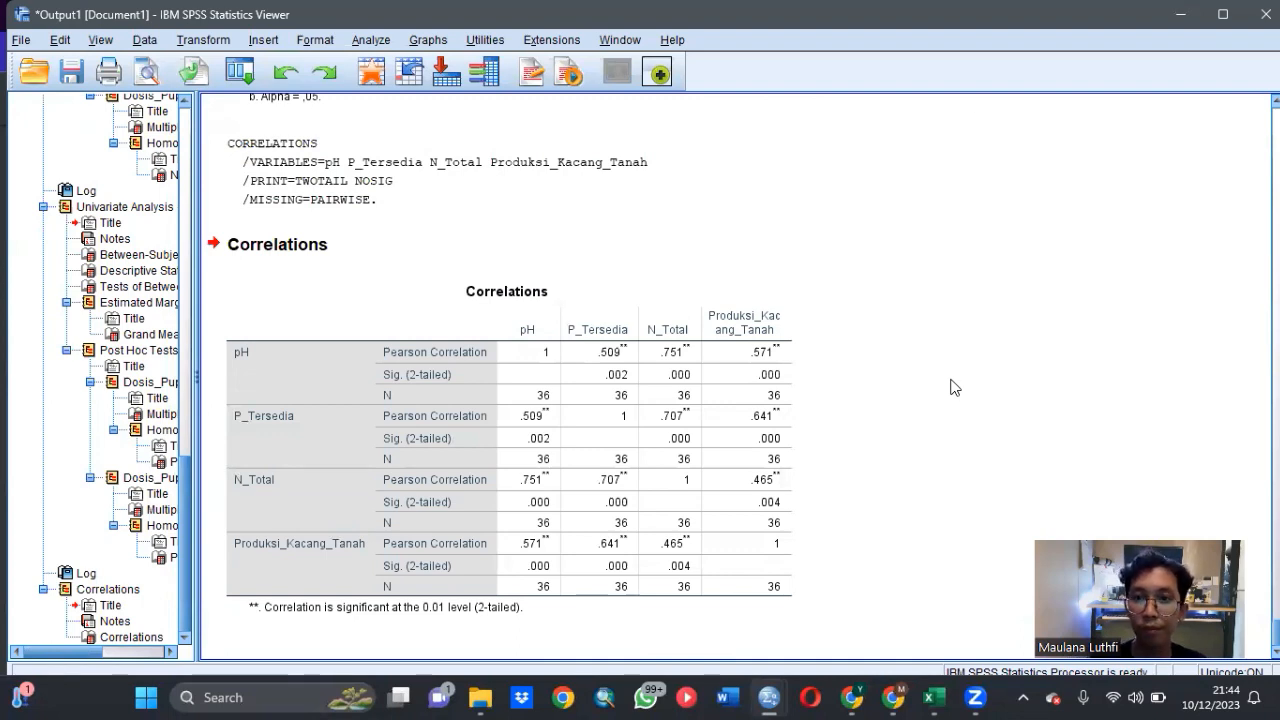
- Read question 2 in the assignment PDF in Chrome, covering the Pupuk and Khelator data table and subquestions a to c
click(979, 123)
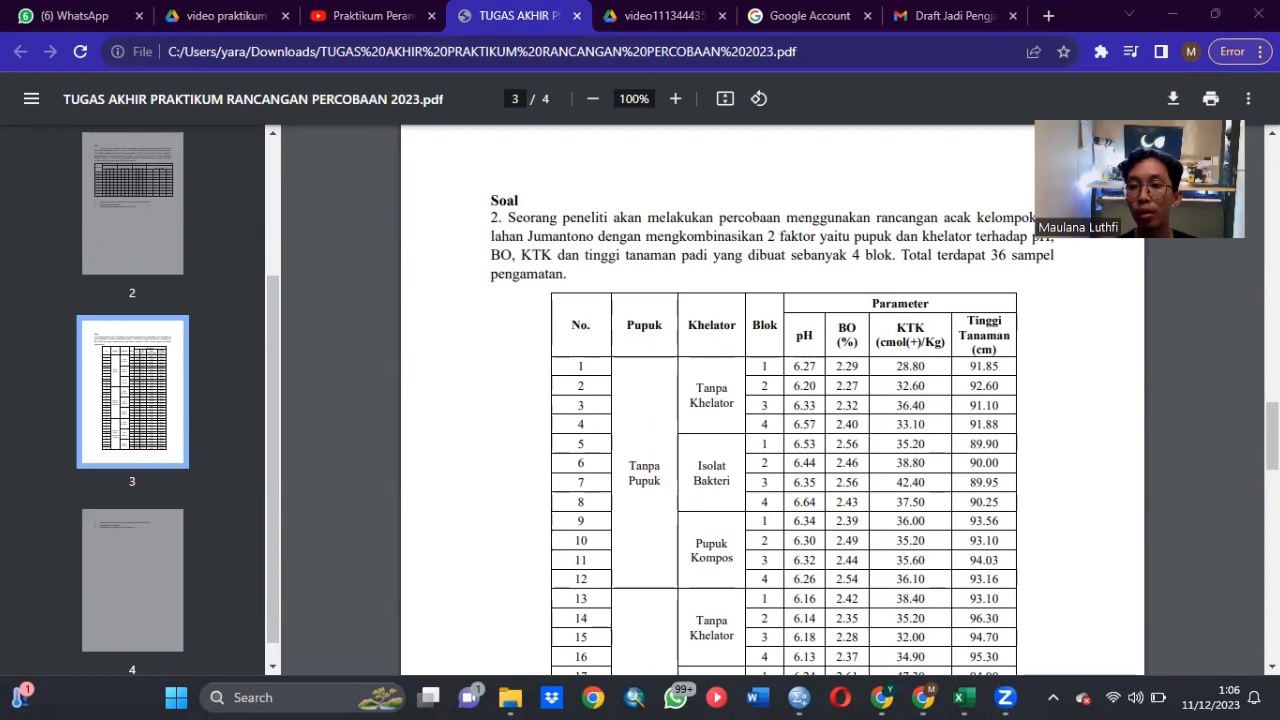
drag(1154, 157, 1154, 532)
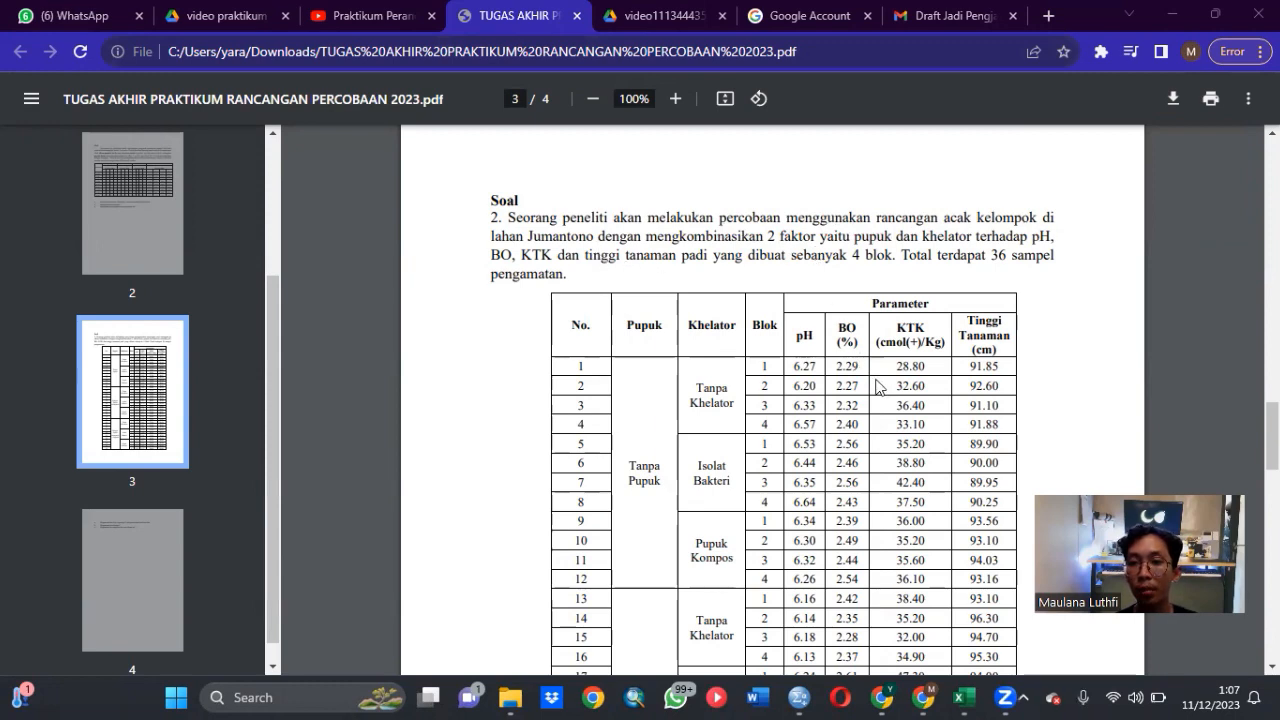
scroll(860, 365, down, 8)
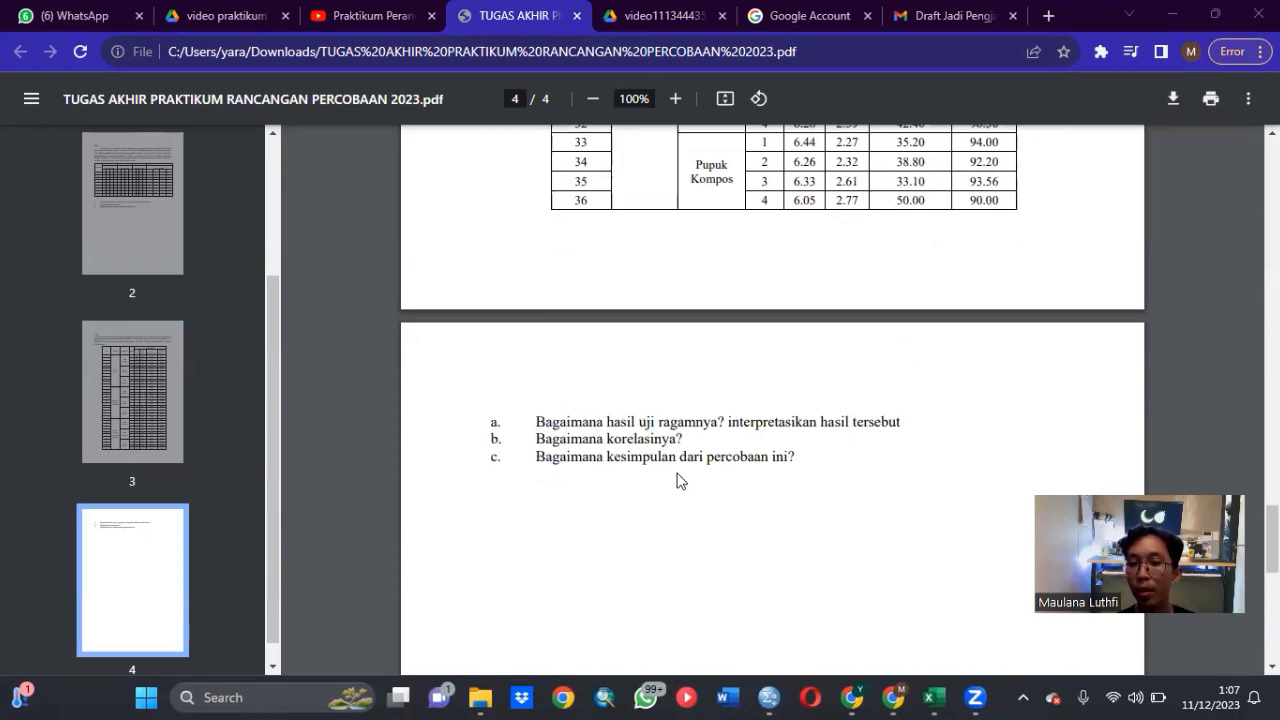
scroll(848, 447, up, 10)
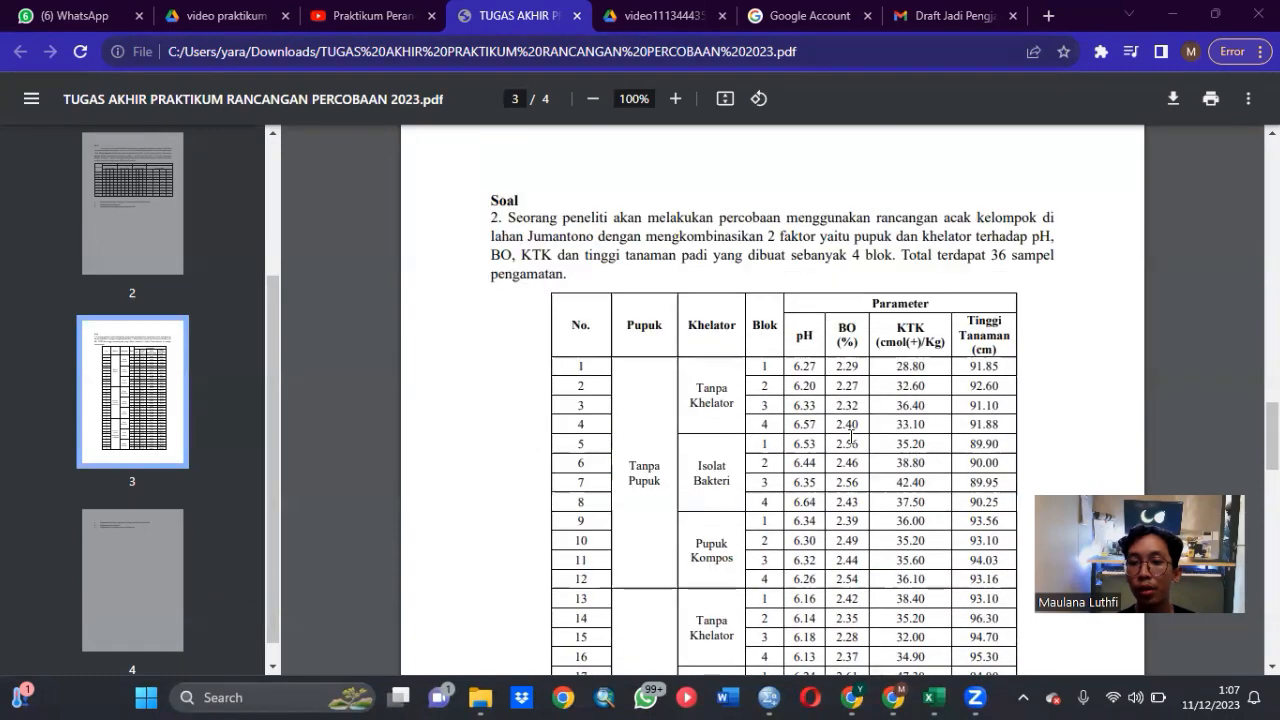
scroll(839, 404, down, 2)
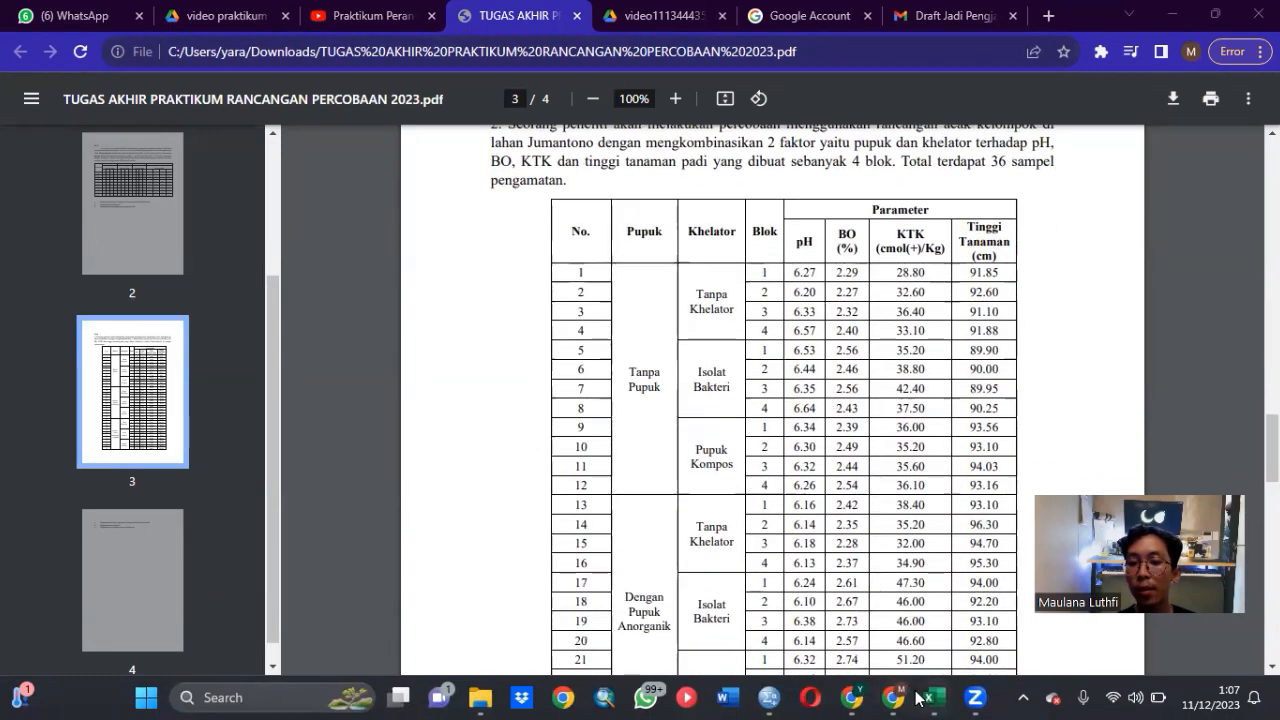
- Check the second experiment's data on Sheet2 of the rancob workbook in Excel, and switch to the SPSS Data Editor
mouse_move(922, 697)
click(897, 630)
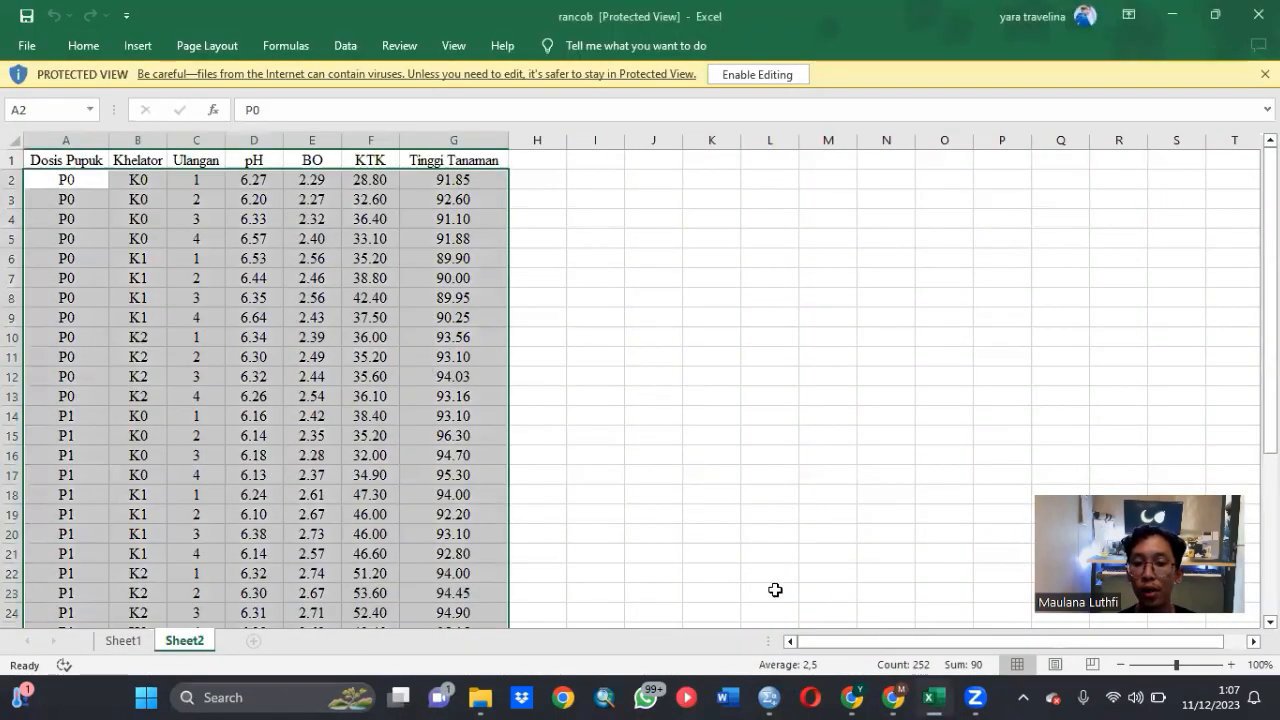
mouse_move(772, 697)
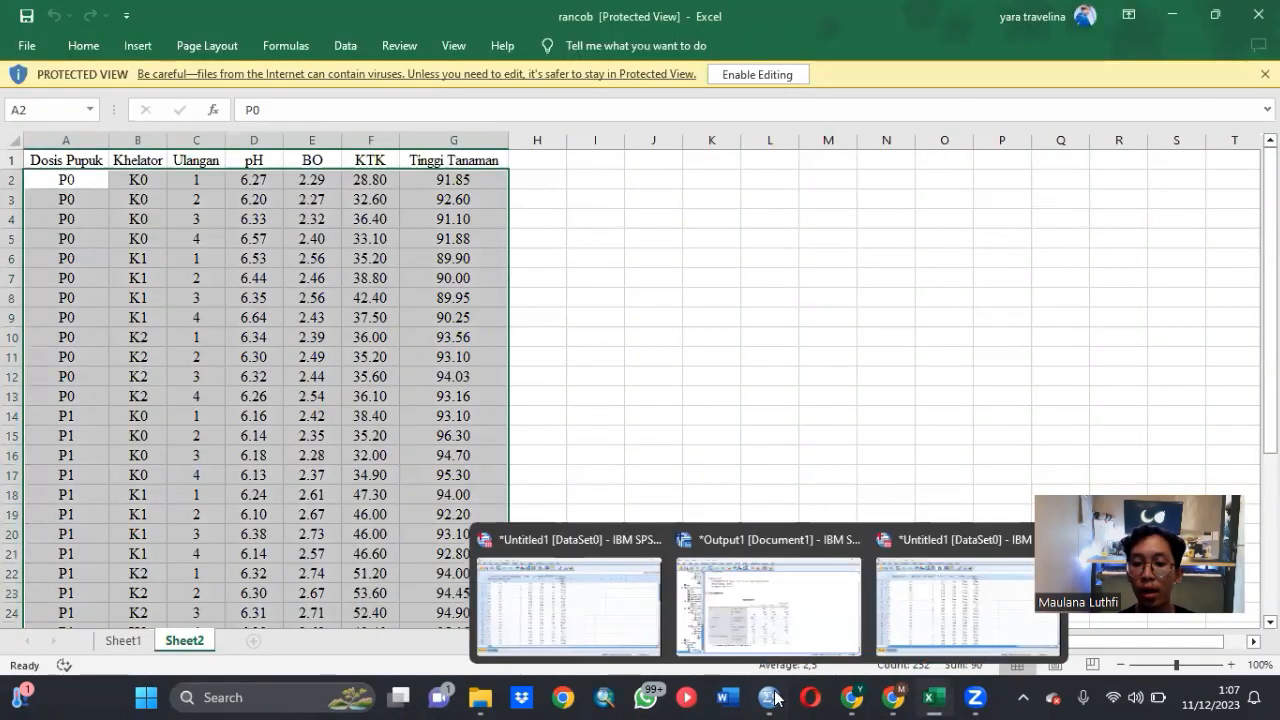
click(932, 591)
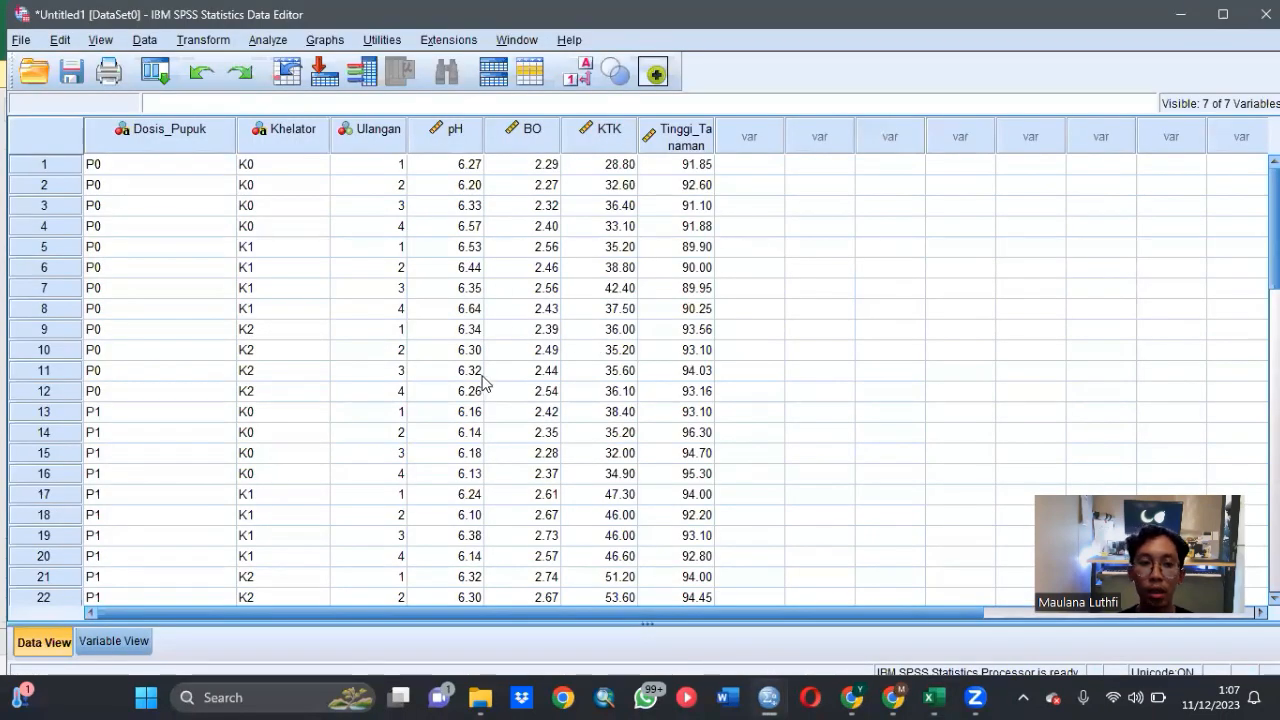
- Inspect the variable definitions and the value labels assigned to Dosis_Pupuk, Khelator and Ulangan
click(137, 644)
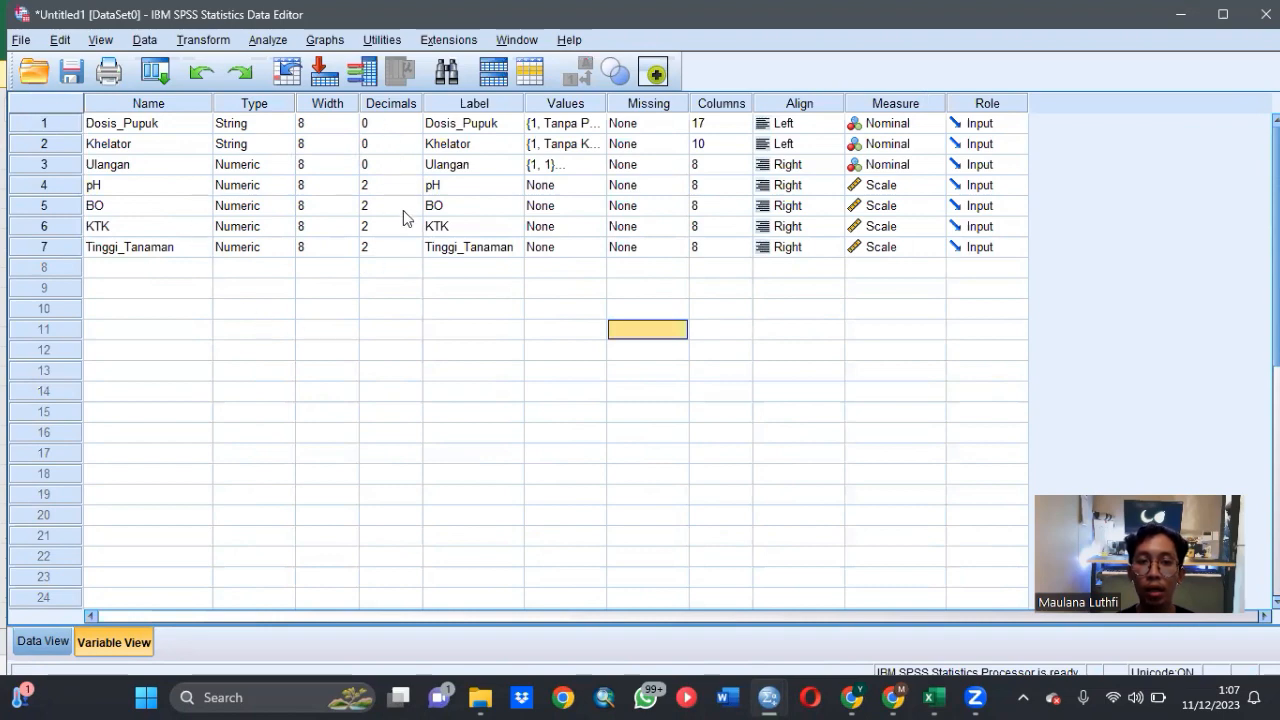
double_click(590, 126)
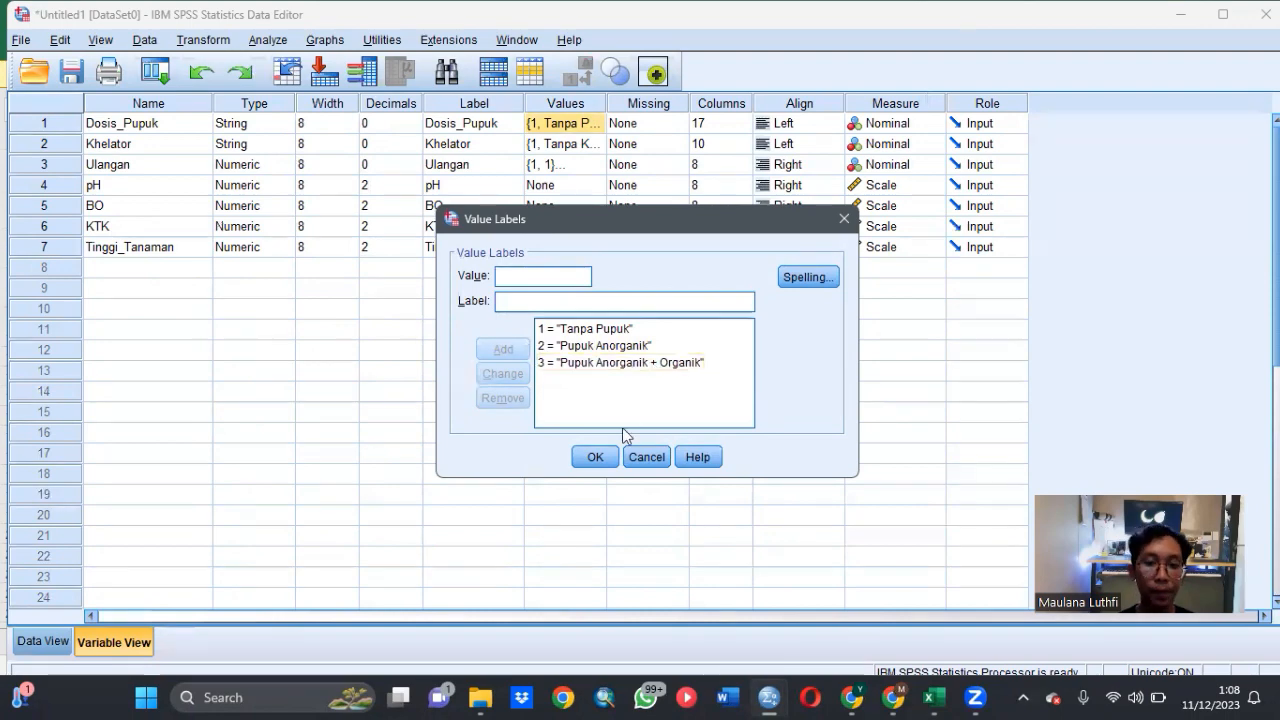
click(595, 456)
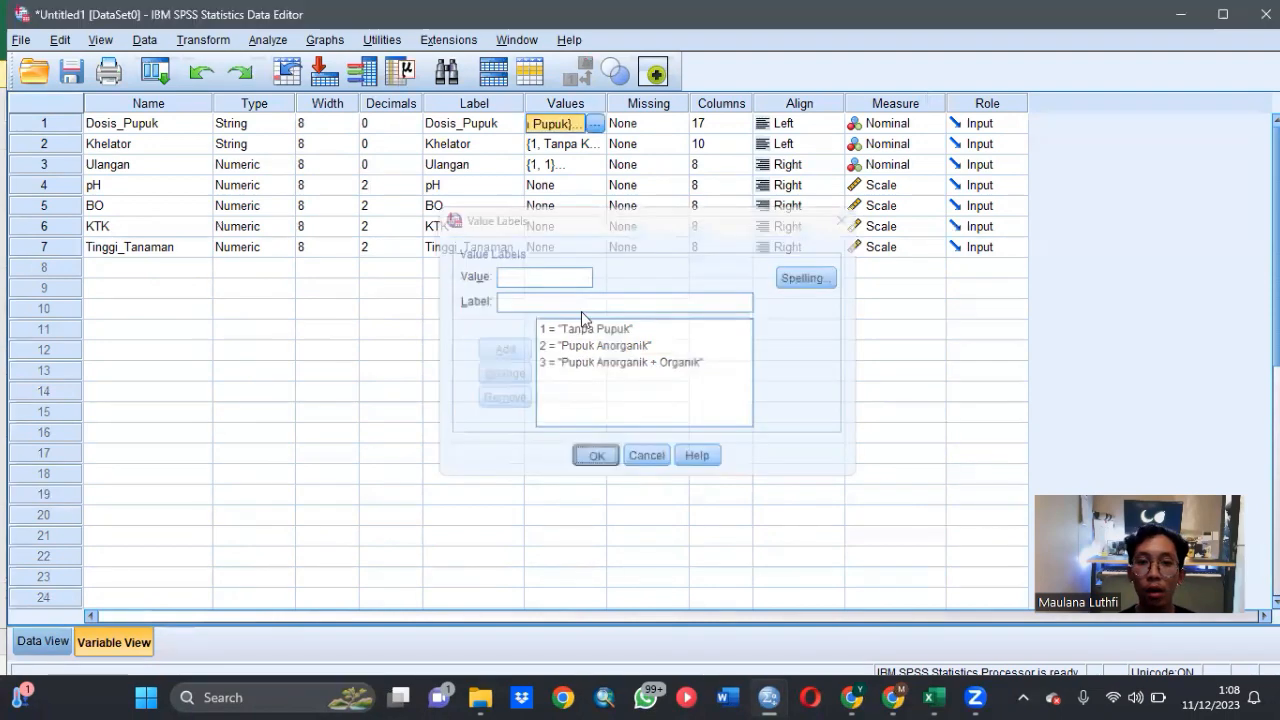
click(570, 144)
click(595, 144)
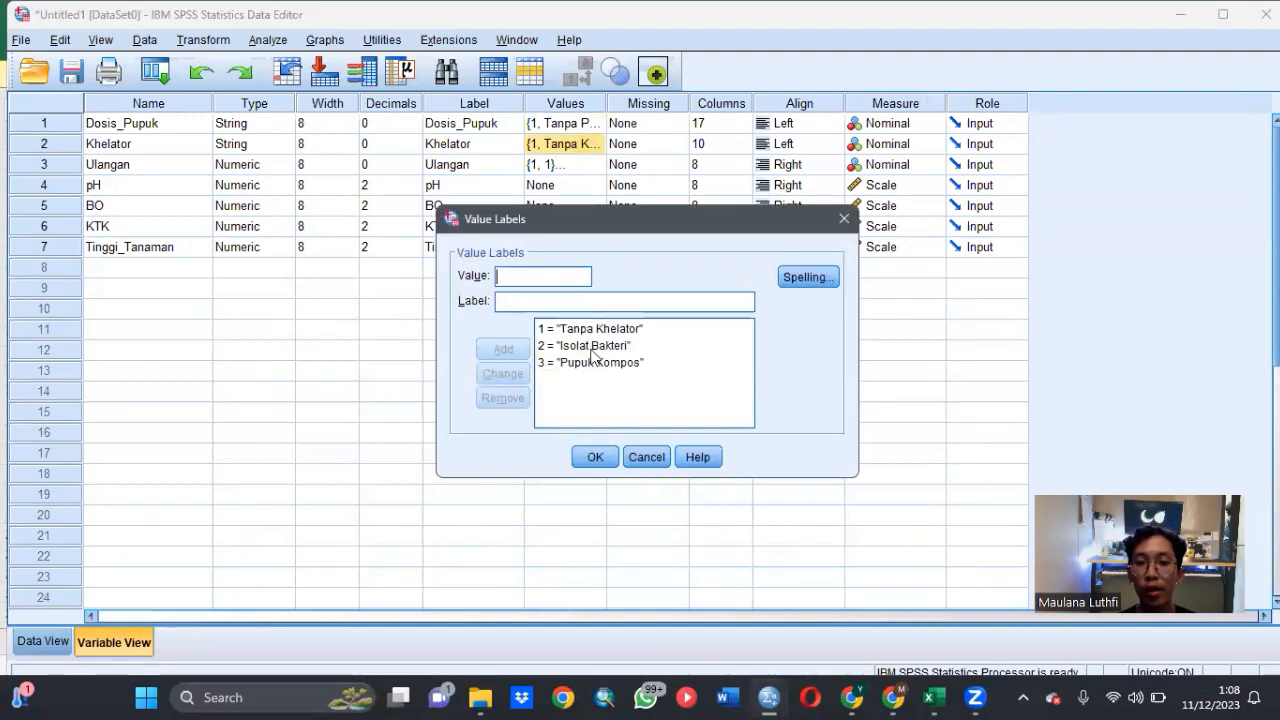
click(603, 466)
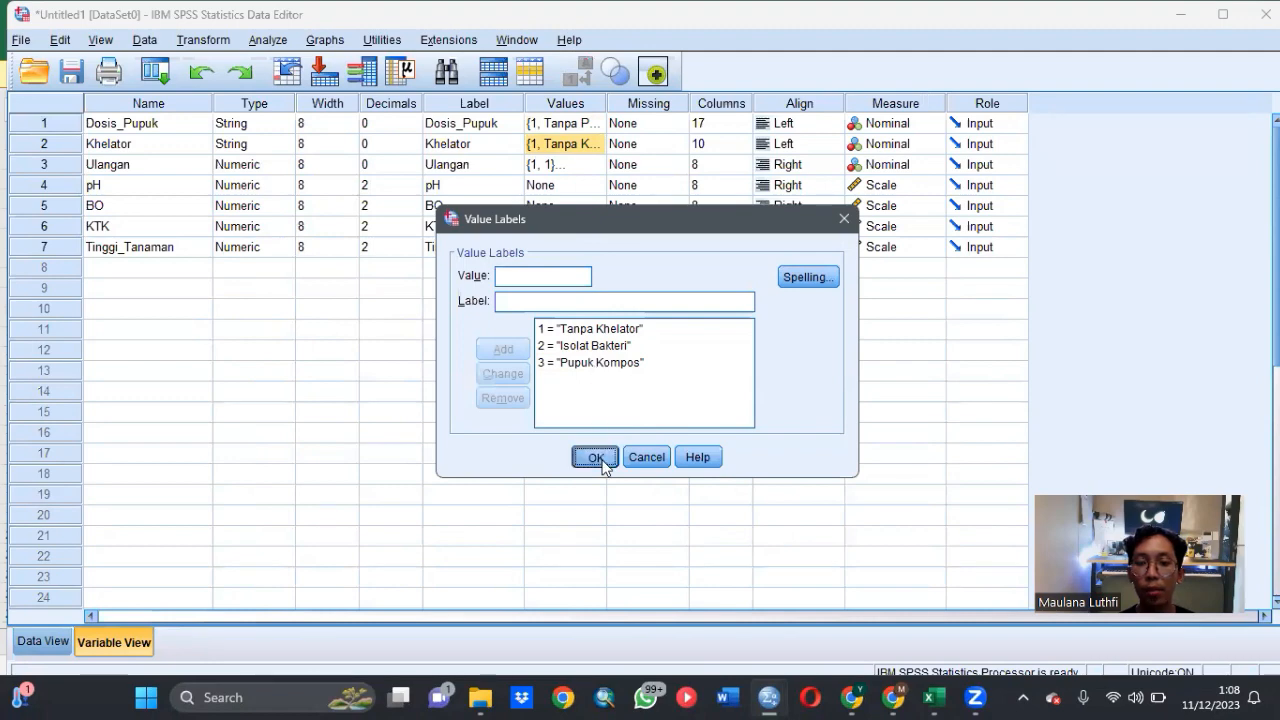
click(594, 166)
click(595, 165)
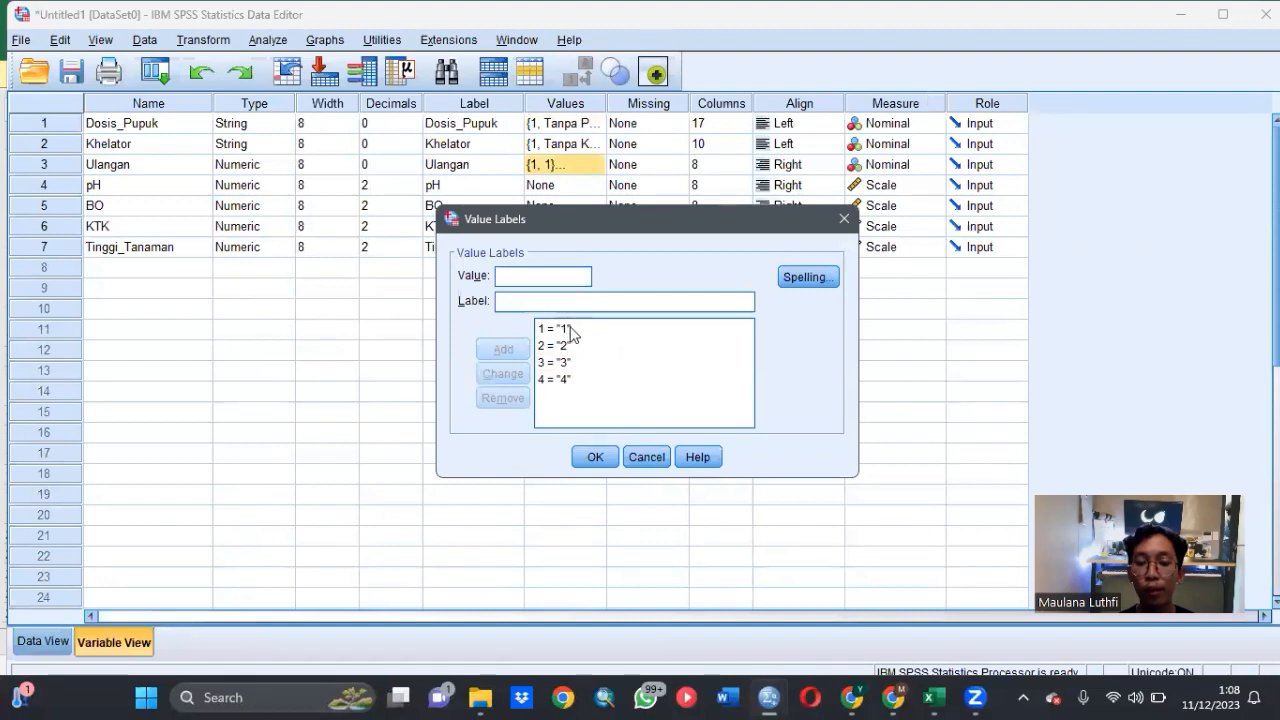
click(594, 456)
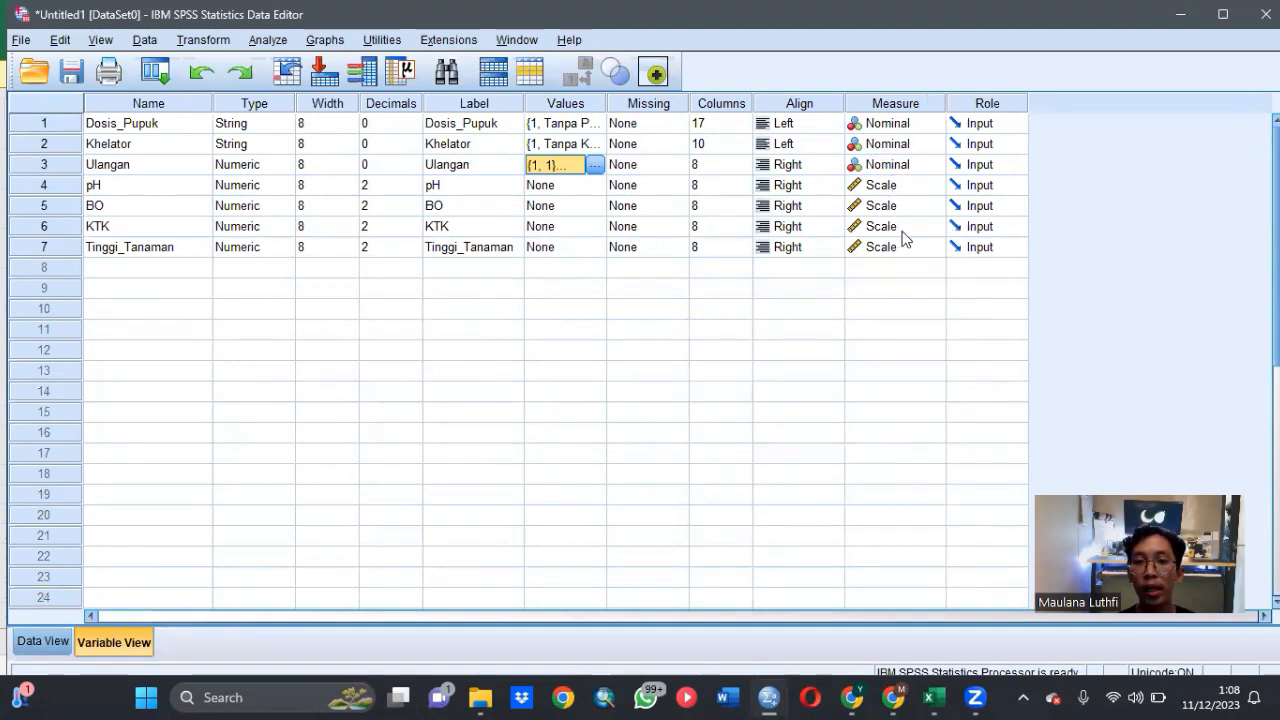
click(853, 288)
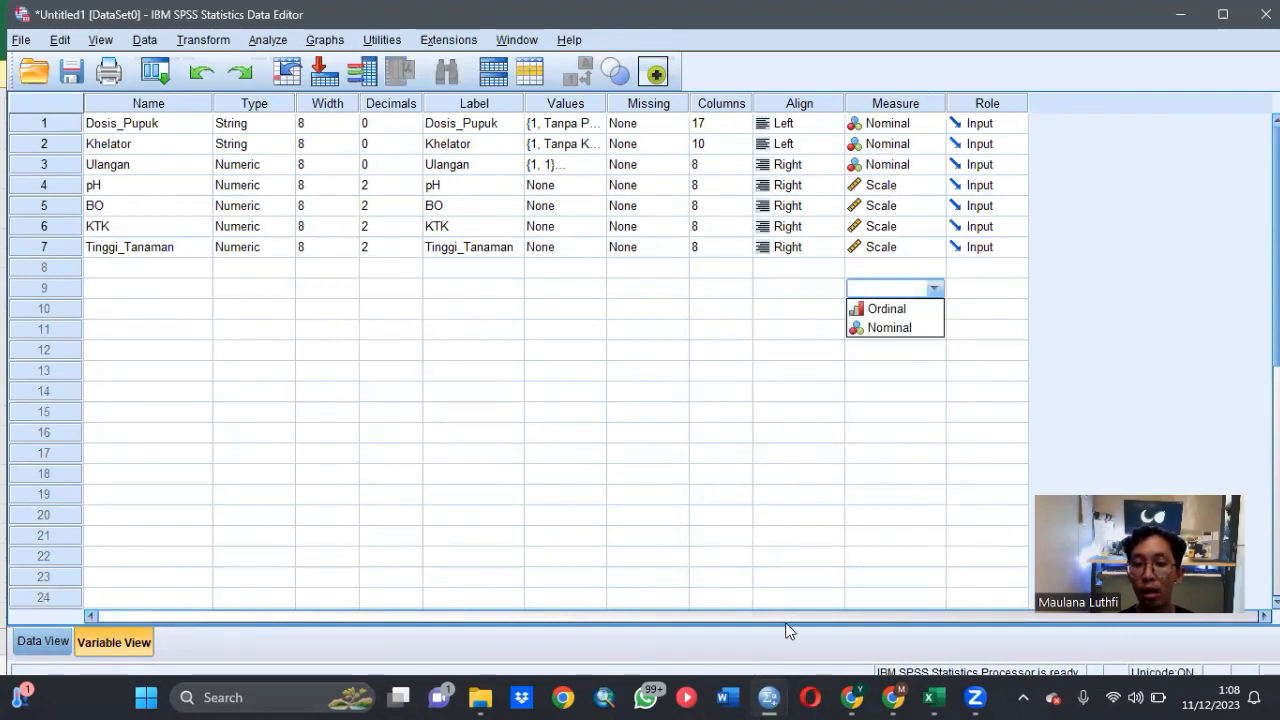
- Return to the assignment PDF in Chrome and reread the rest of the question 2 data table and its subquestions
mouse_move(932, 697)
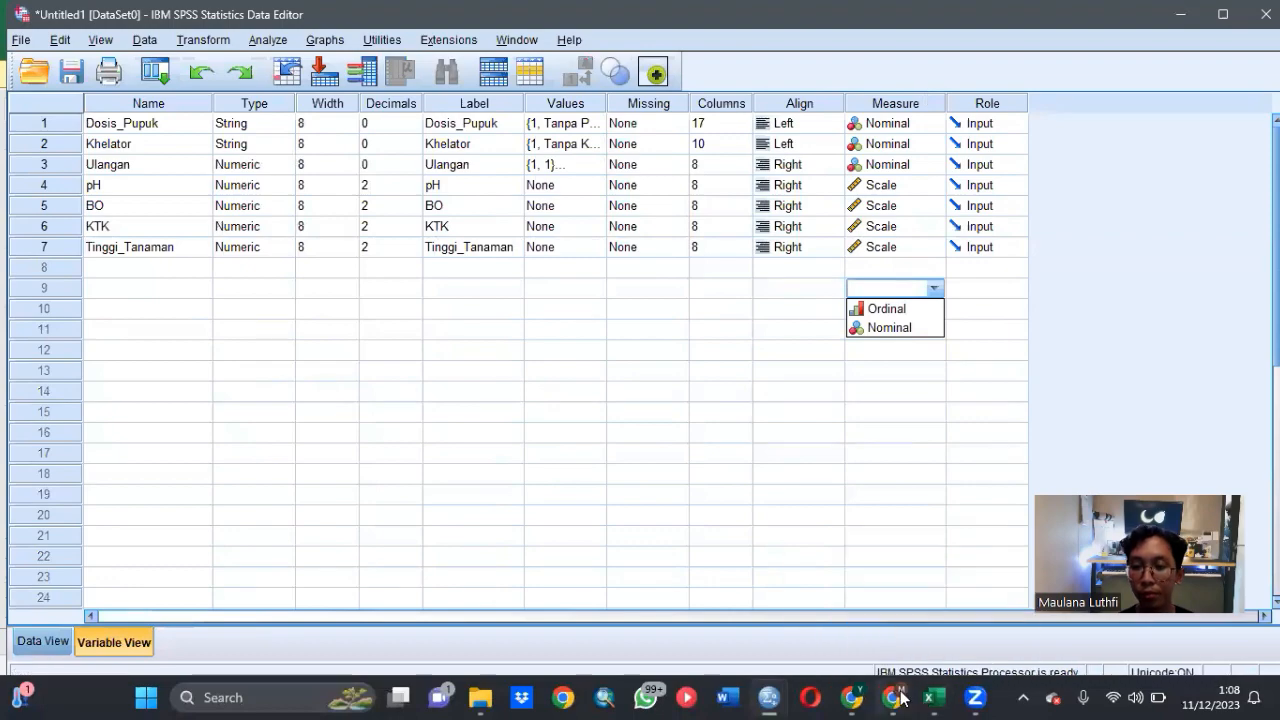
mouse_move(893, 697)
click(902, 621)
scroll(806, 478, down, 7)
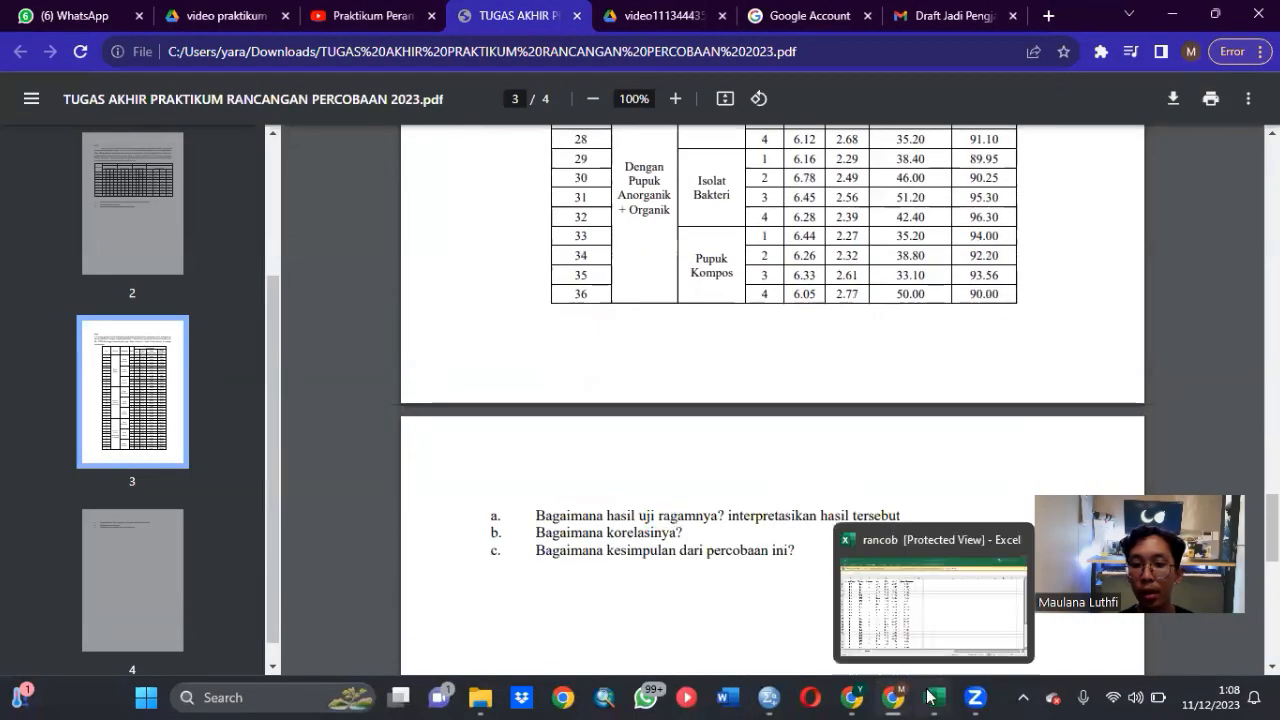
- Switch to the SPSS Data Editor holding the second experiment's dataset and show its data values
mouse_move(769, 697)
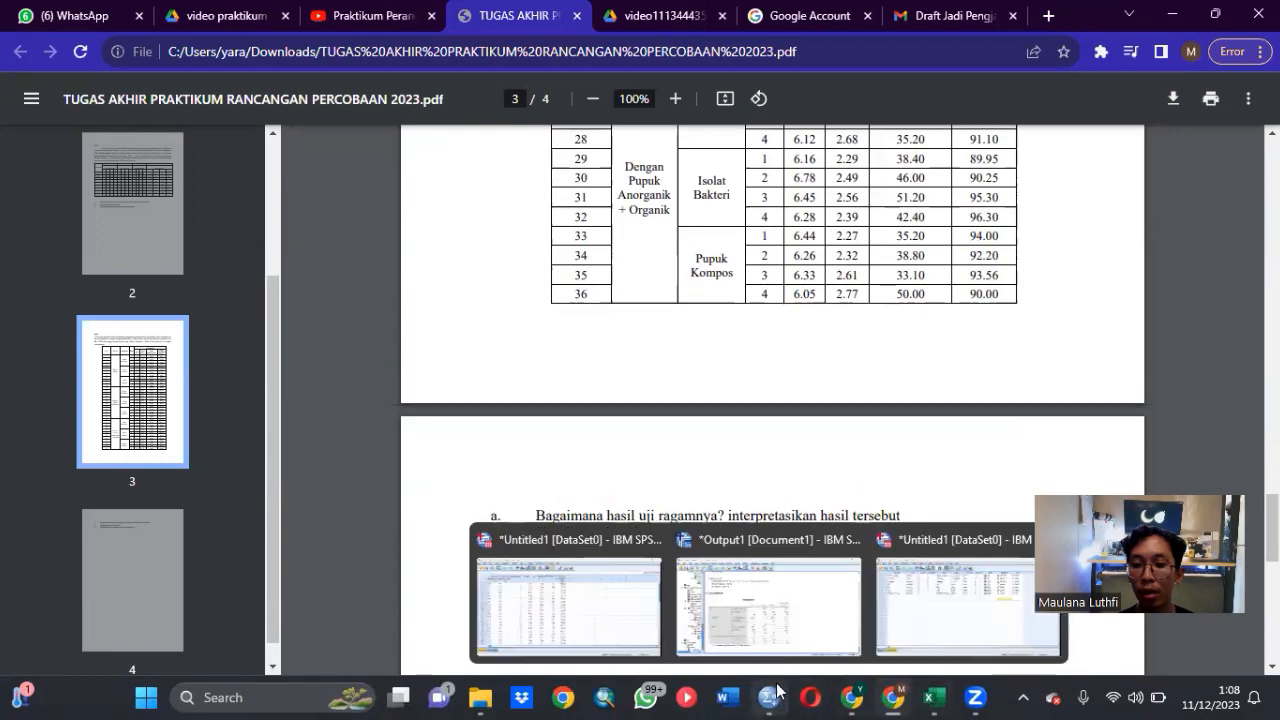
click(915, 604)
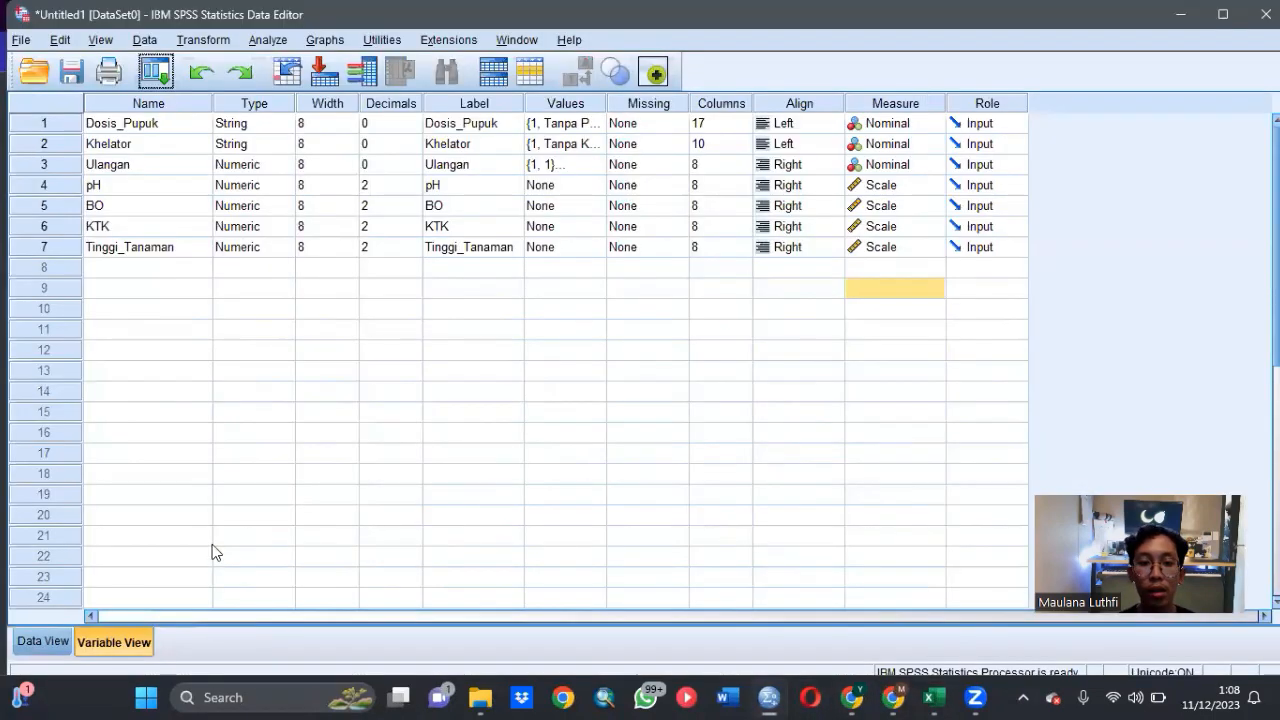
click(66, 641)
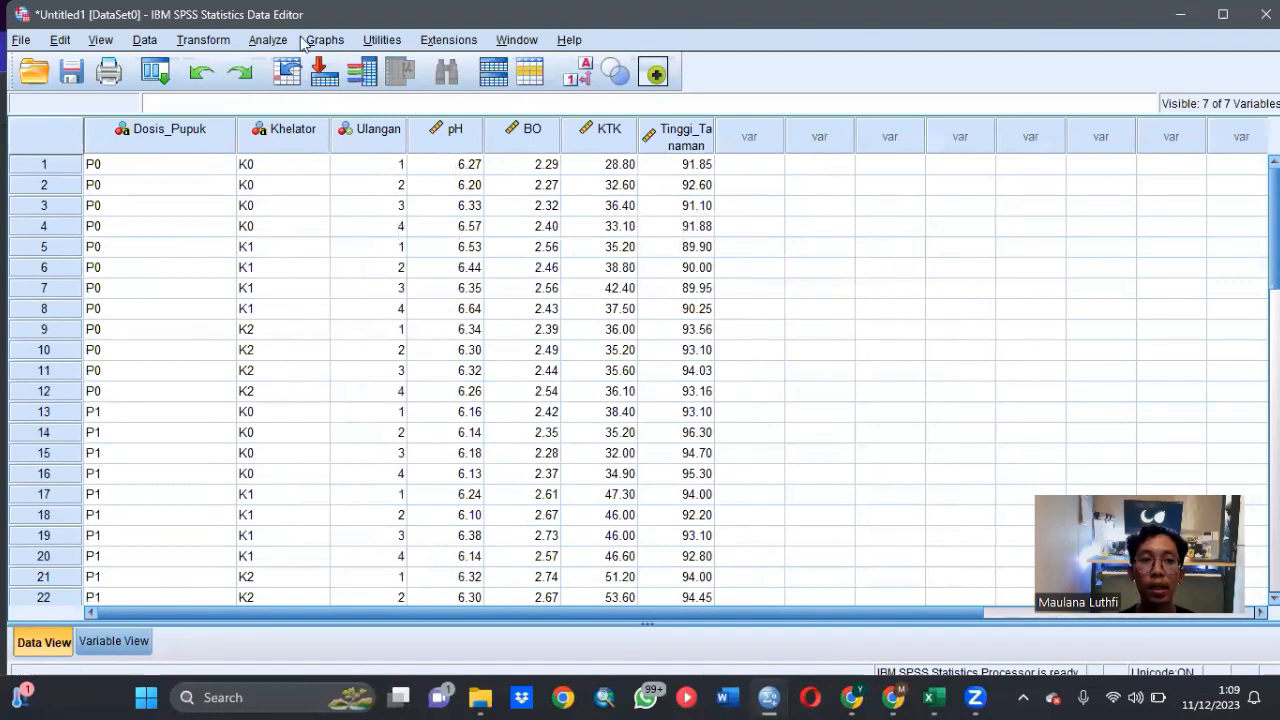
- Open the Univariate general linear model and replace Tinggi_Tanaman with pH as the dependent variable
click(268, 40)
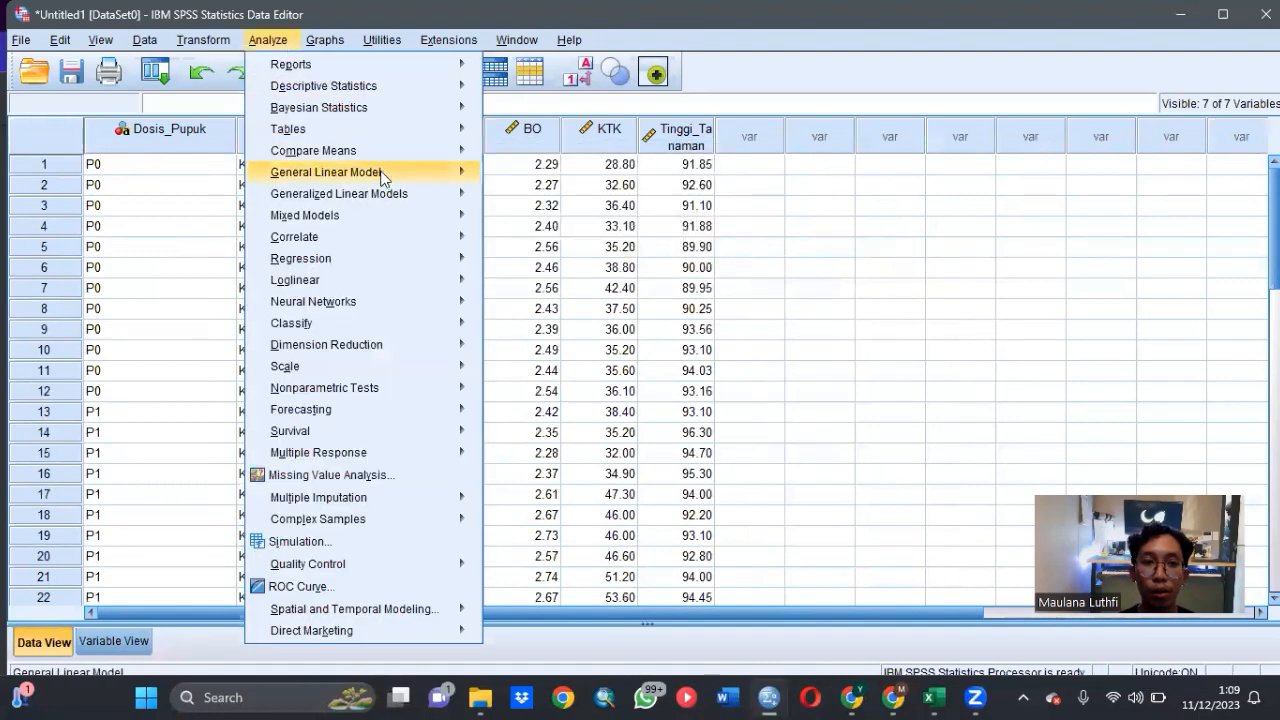
mouse_move(382, 174)
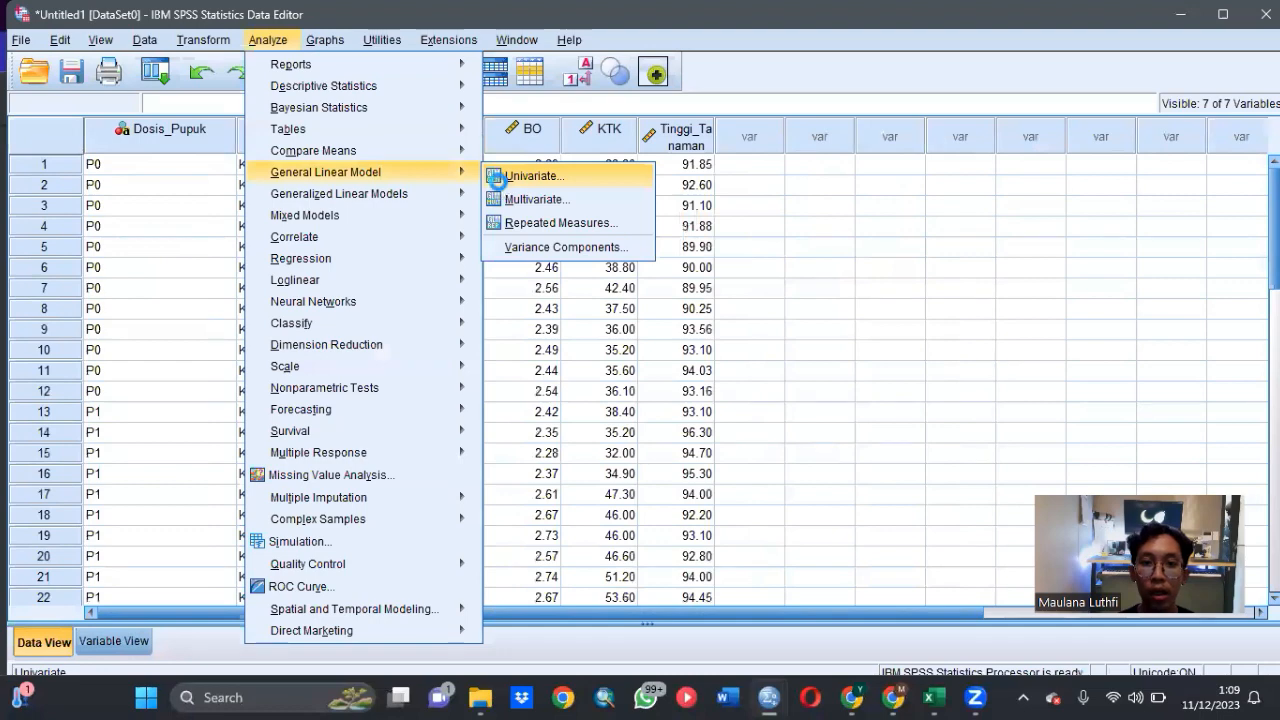
click(502, 182)
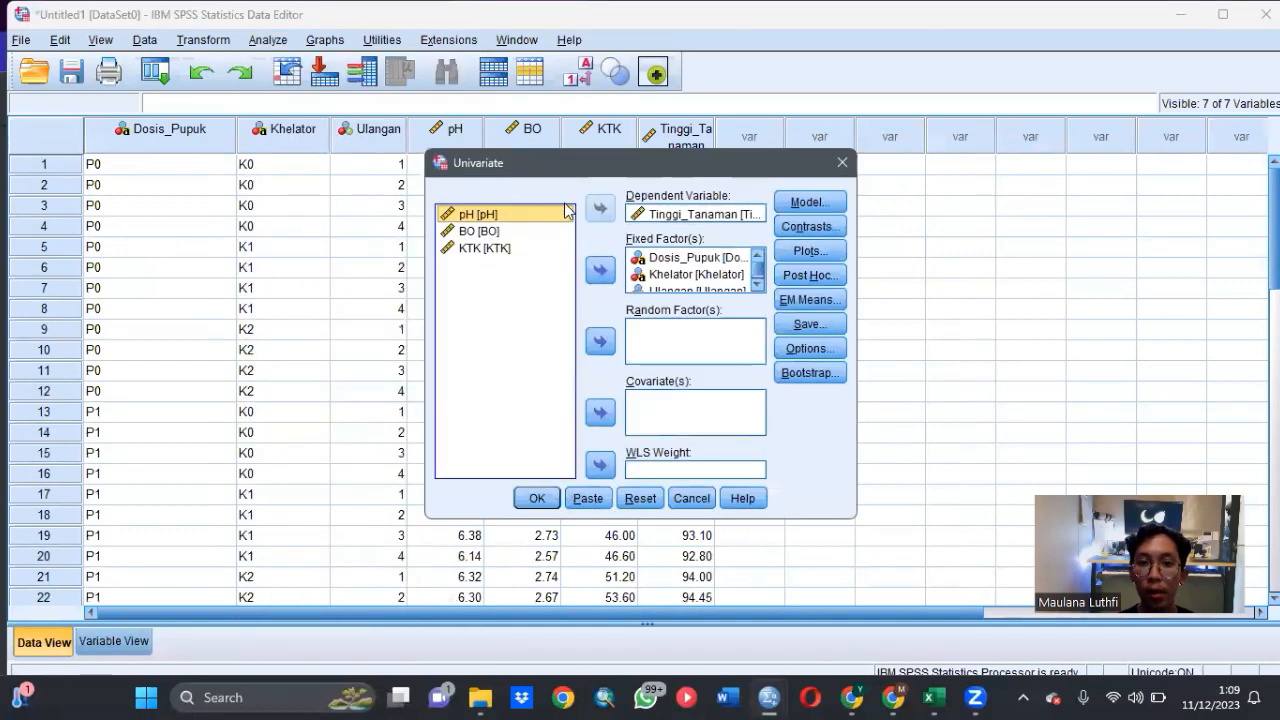
click(602, 212)
click(604, 213)
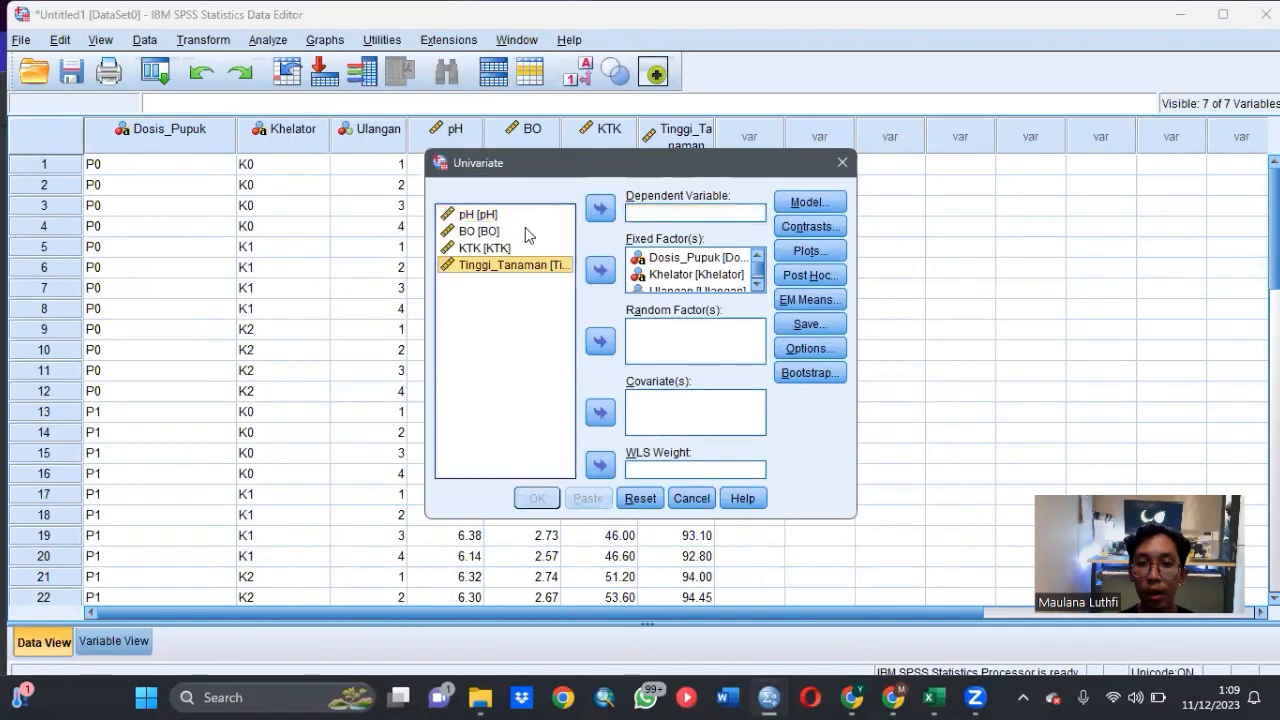
click(527, 216)
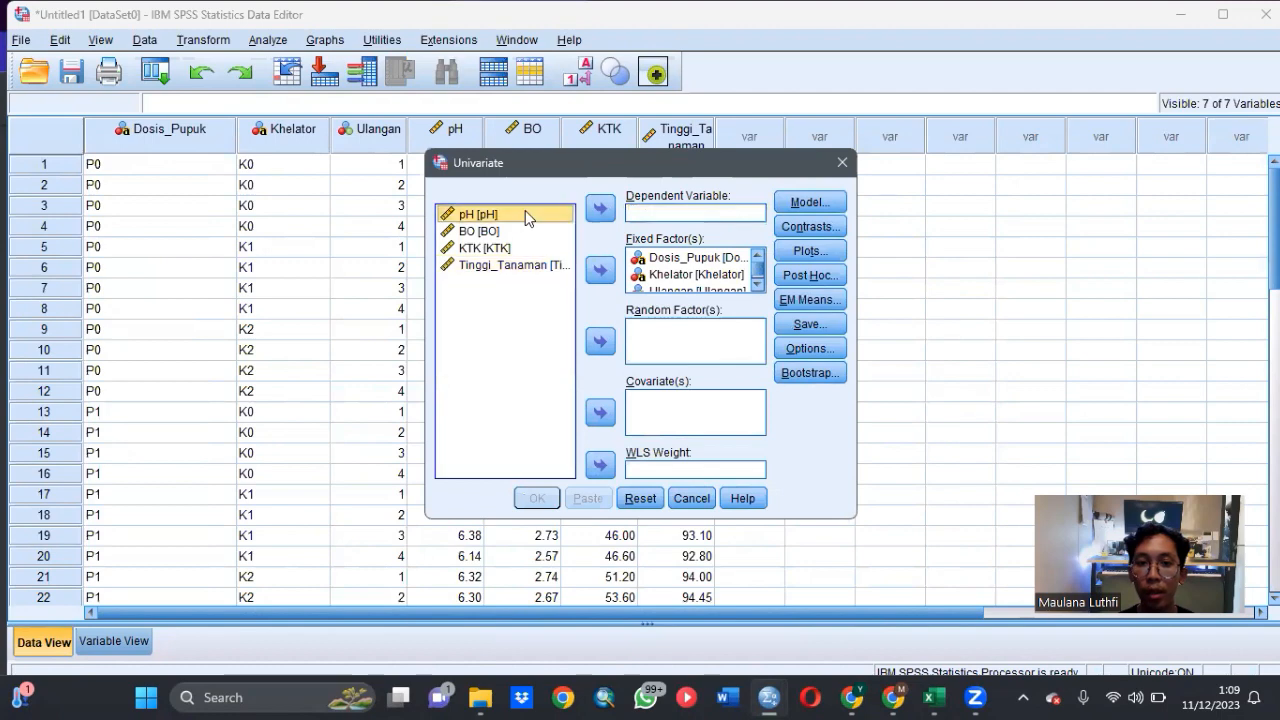
click(600, 208)
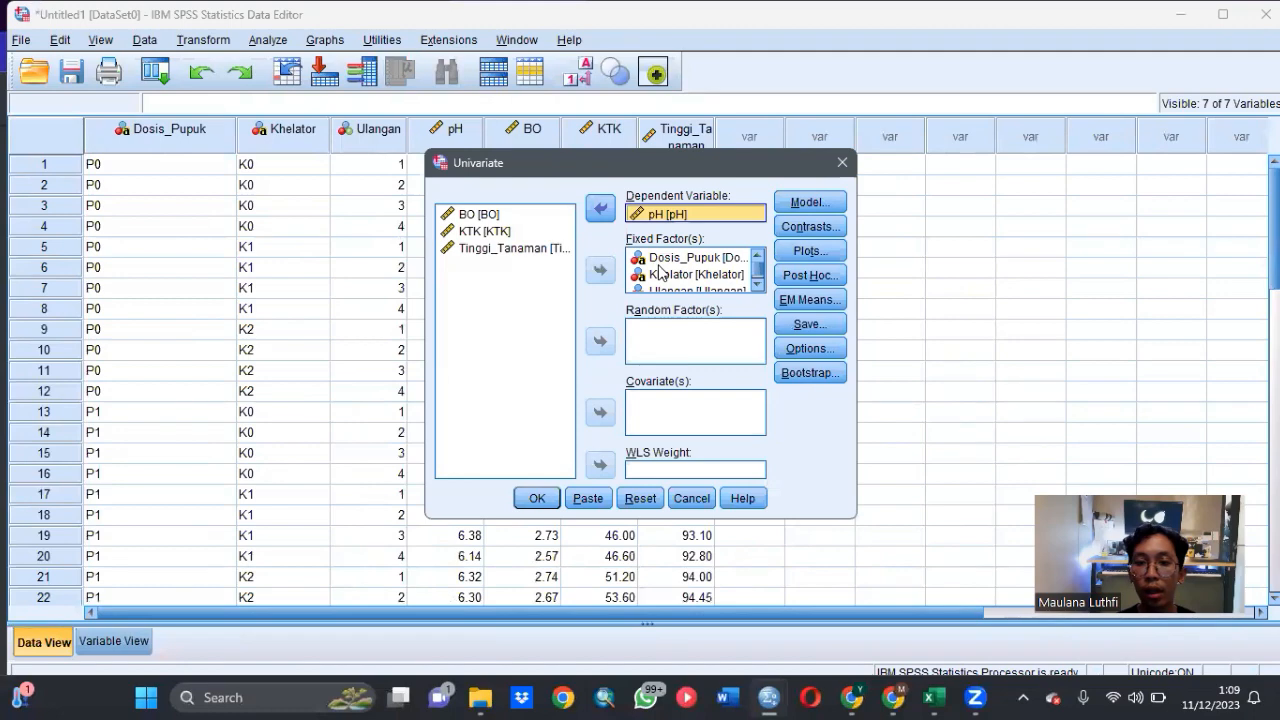
- Review the fixed factors, the built model terms, and the LSD and Duncan post hoc settings for Dosis_Pupuk, Khelator and Ulangan
scroll(680, 284, down, 1)
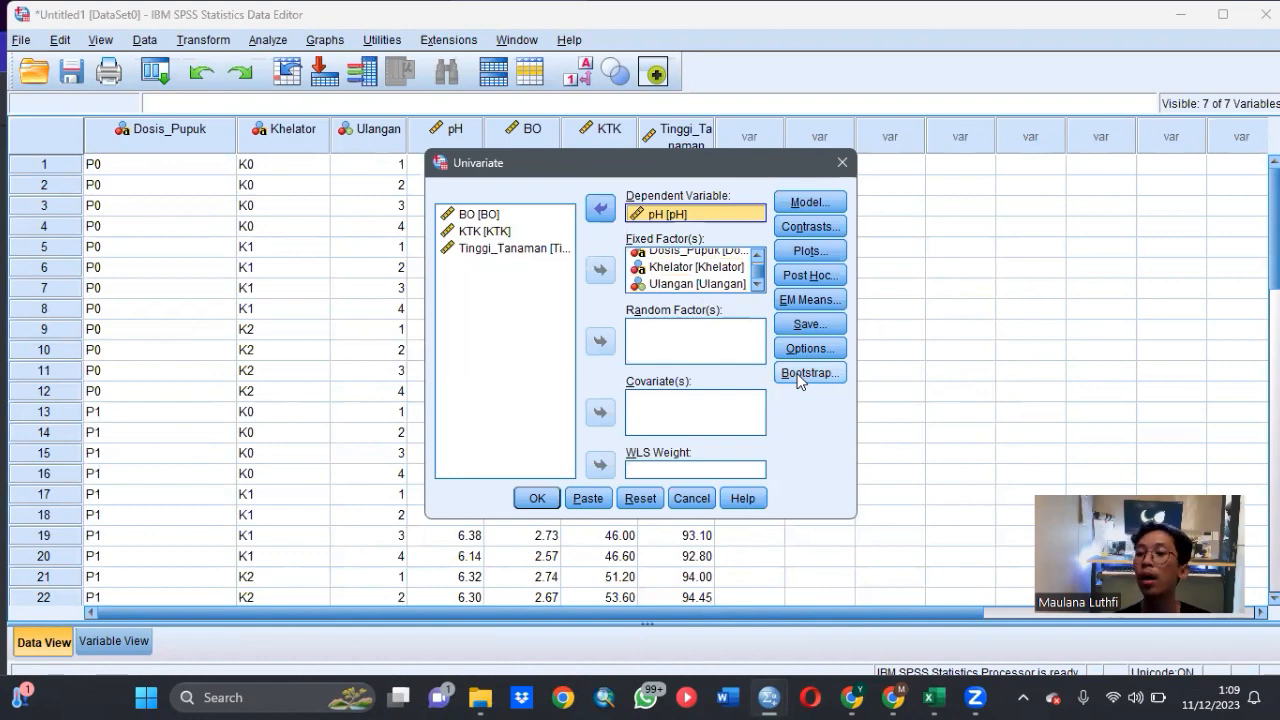
click(806, 204)
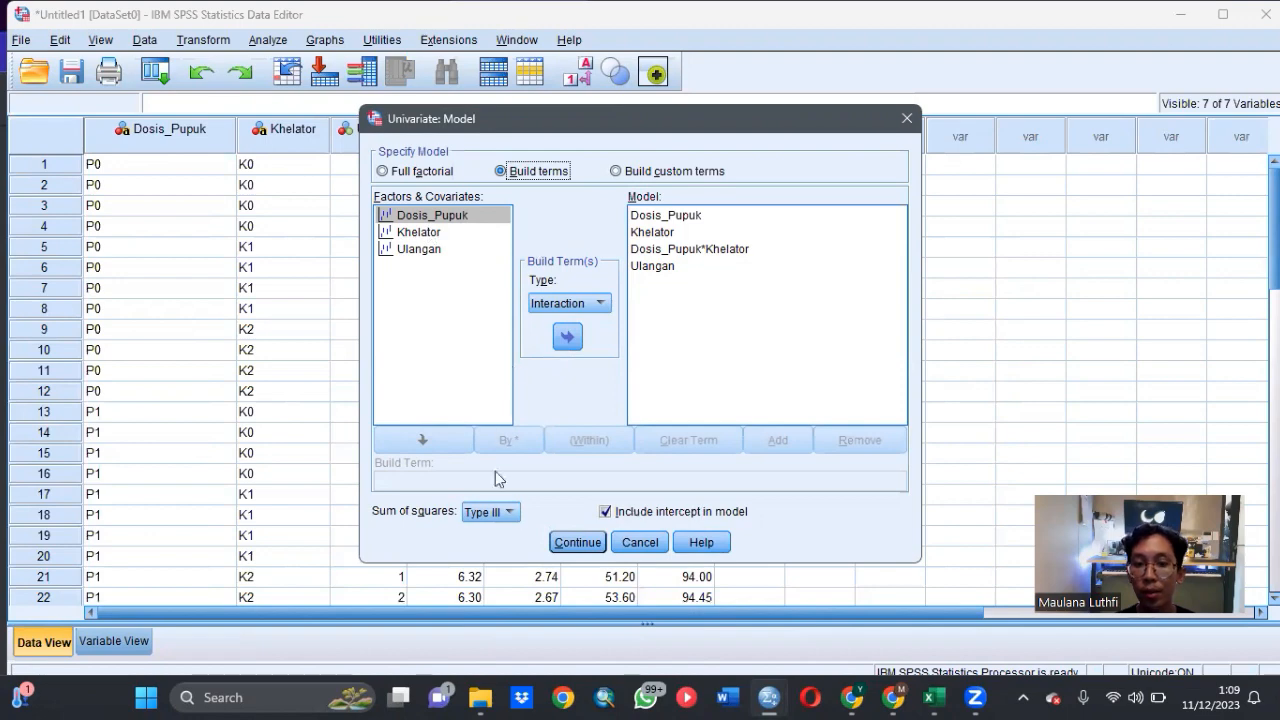
click(577, 542)
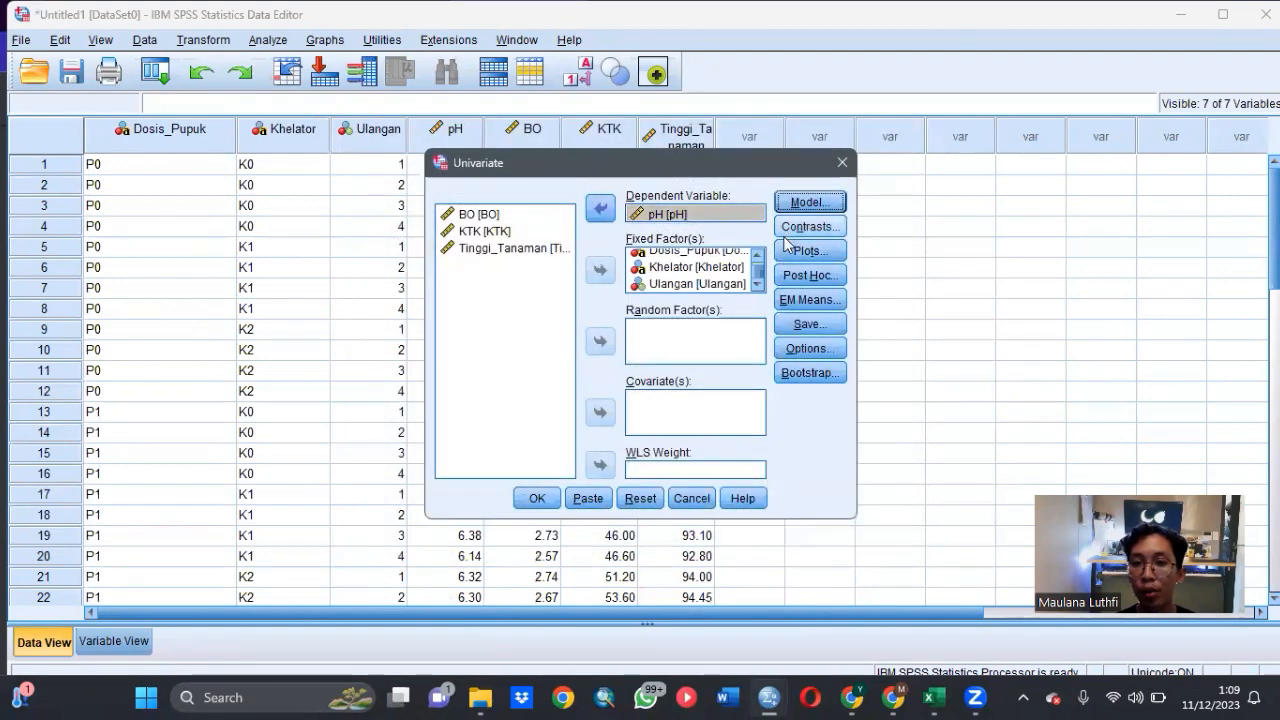
click(805, 276)
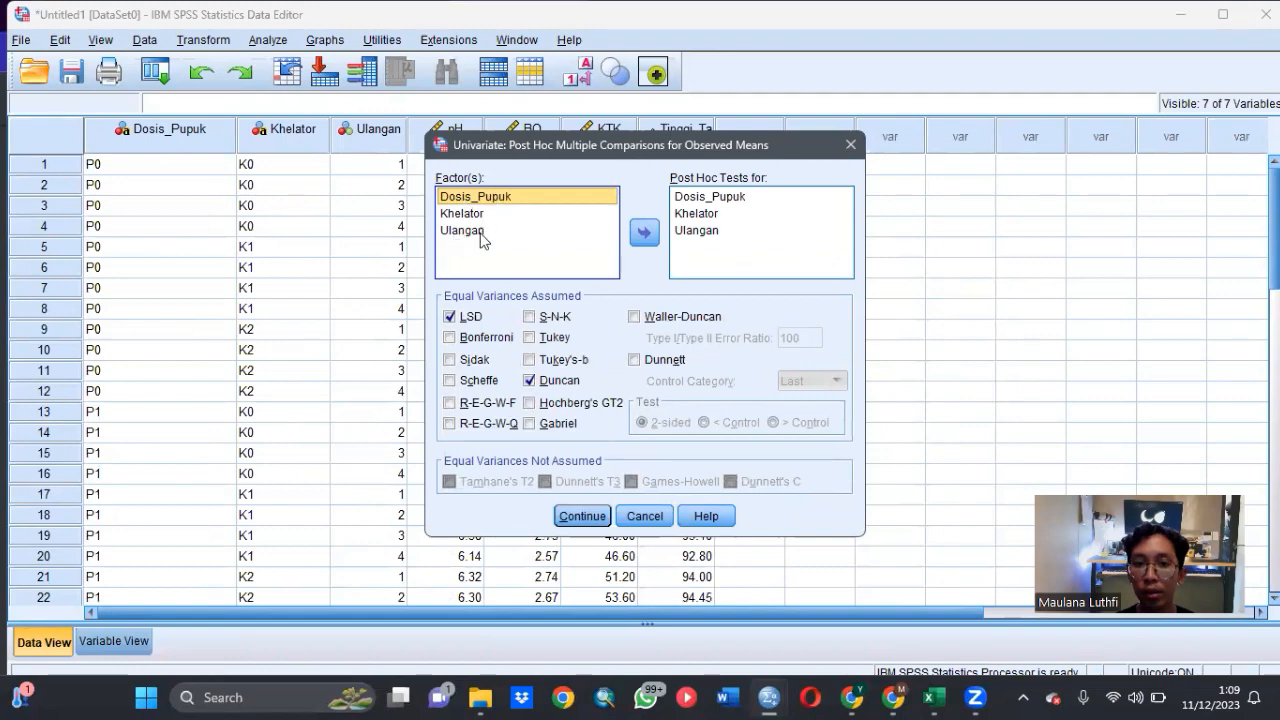
click(605, 519)
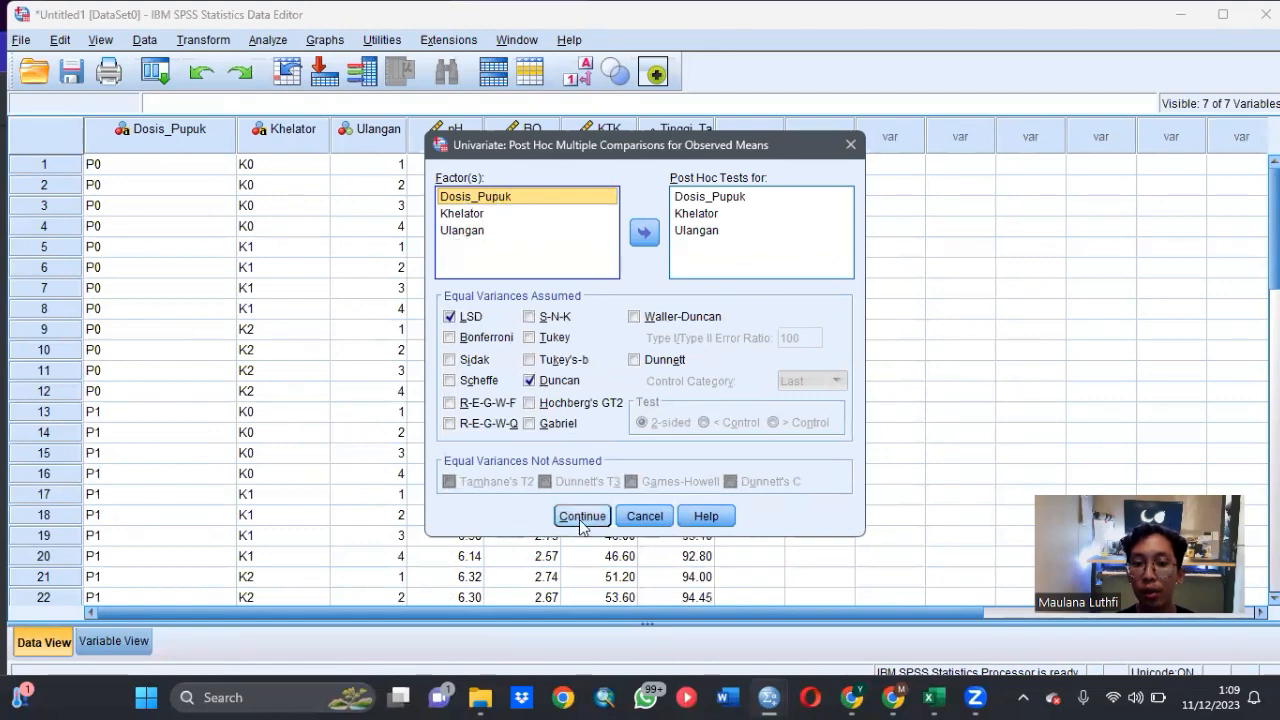
- Request the (OVERALL) estimated marginal mean, keep descriptive statistics at the .05 significance level, and run the pH analysis
click(798, 300)
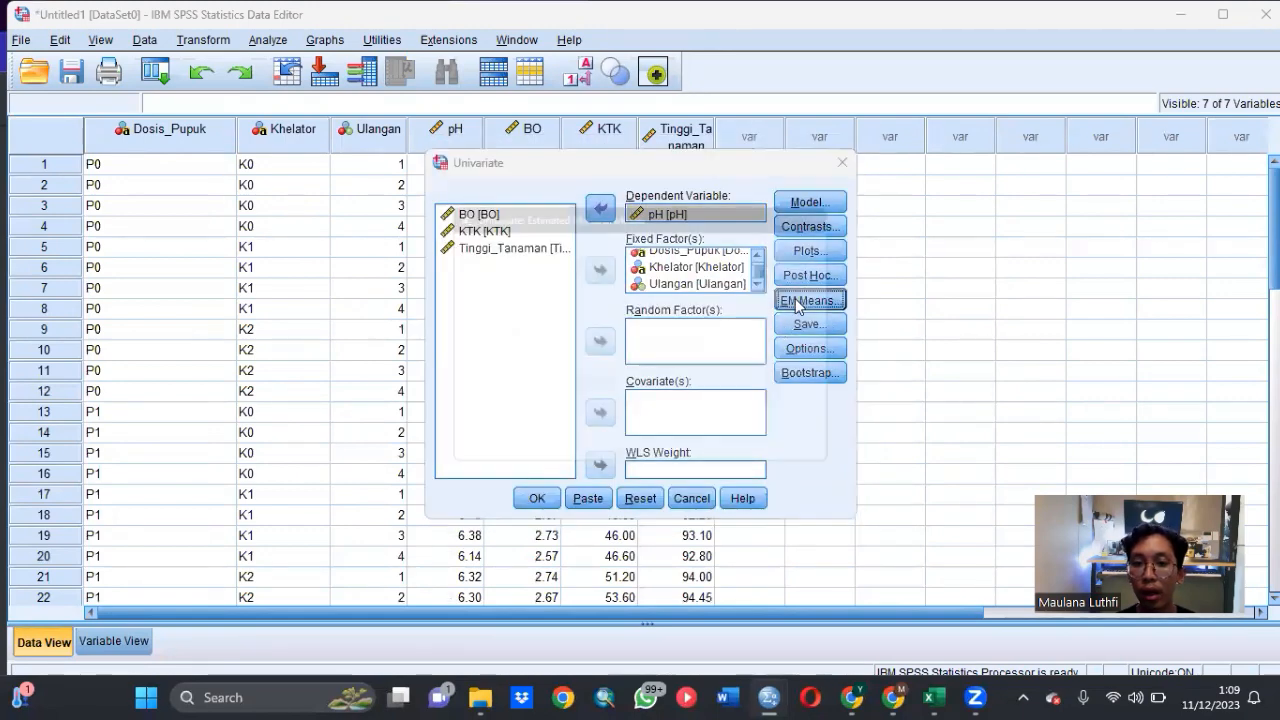
click(643, 308)
click(578, 457)
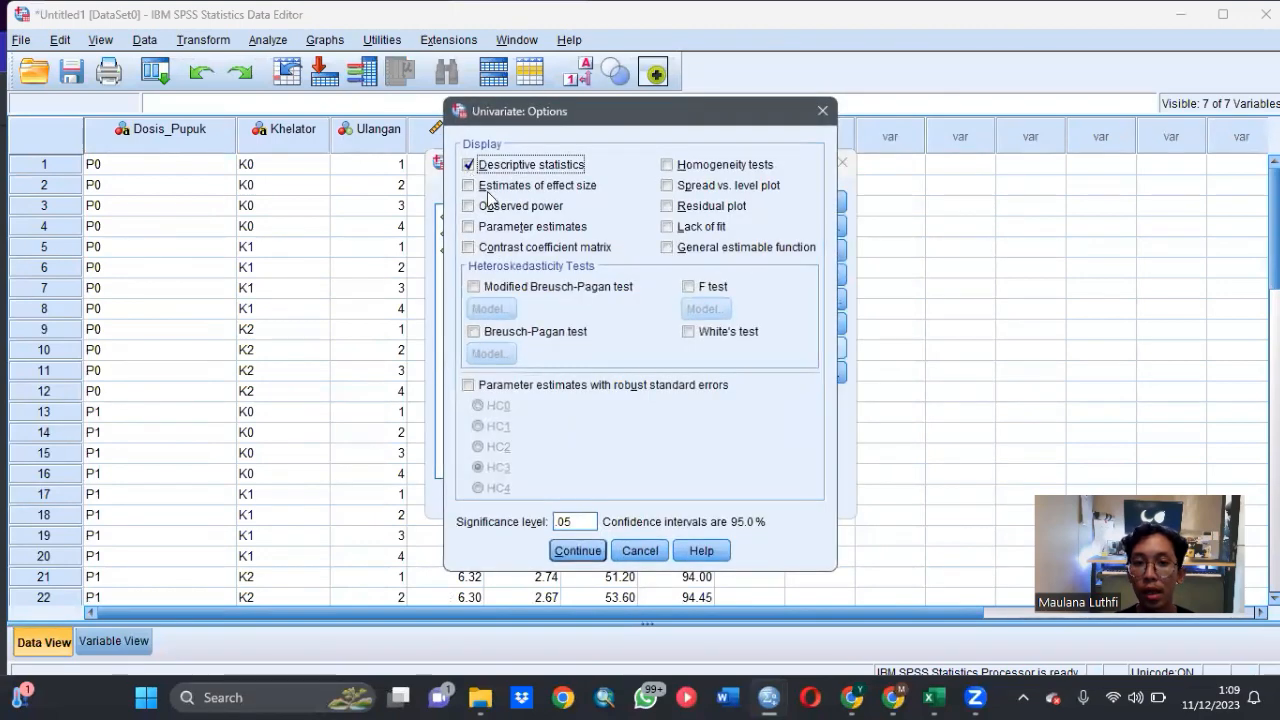
click(577, 548)
click(534, 497)
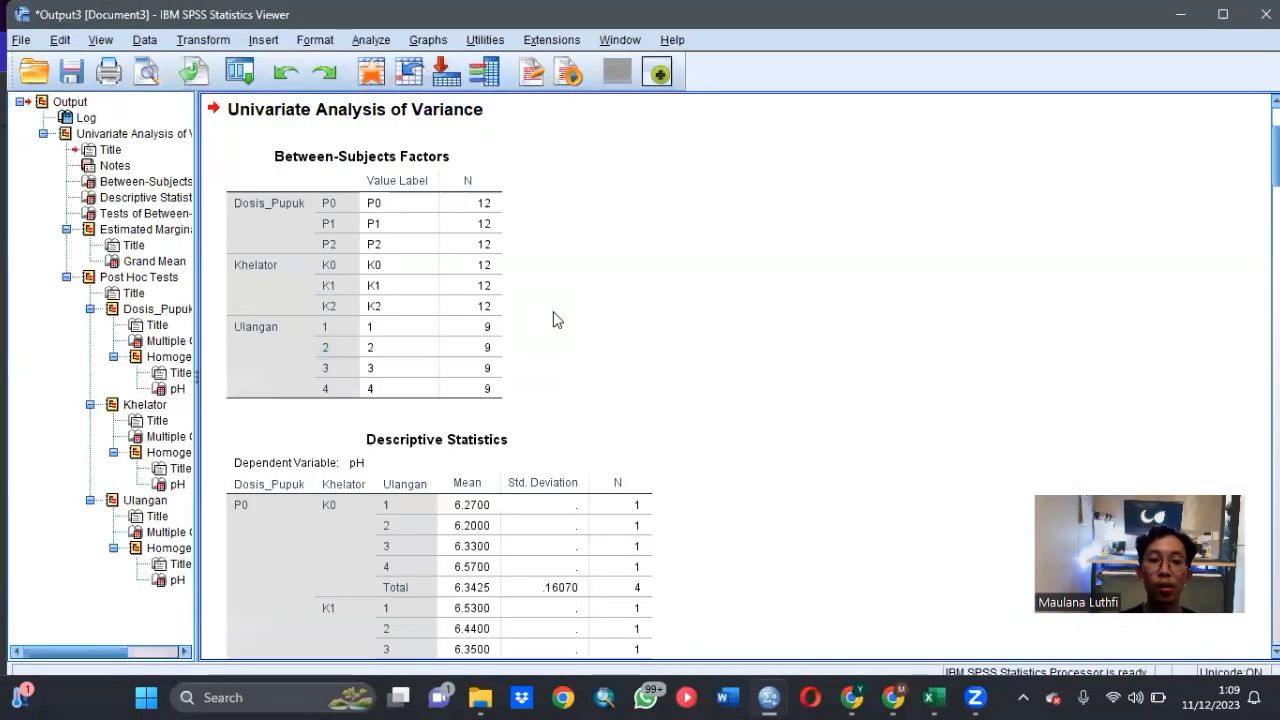
- Examine the pH output: between-subjects effects, LSD comparisons and Duncan homogeneous subsets for Dosis_Pupuk, Khelator and Ulangan
scroll(545, 314, down, 15)
scroll(558, 304, down, 20)
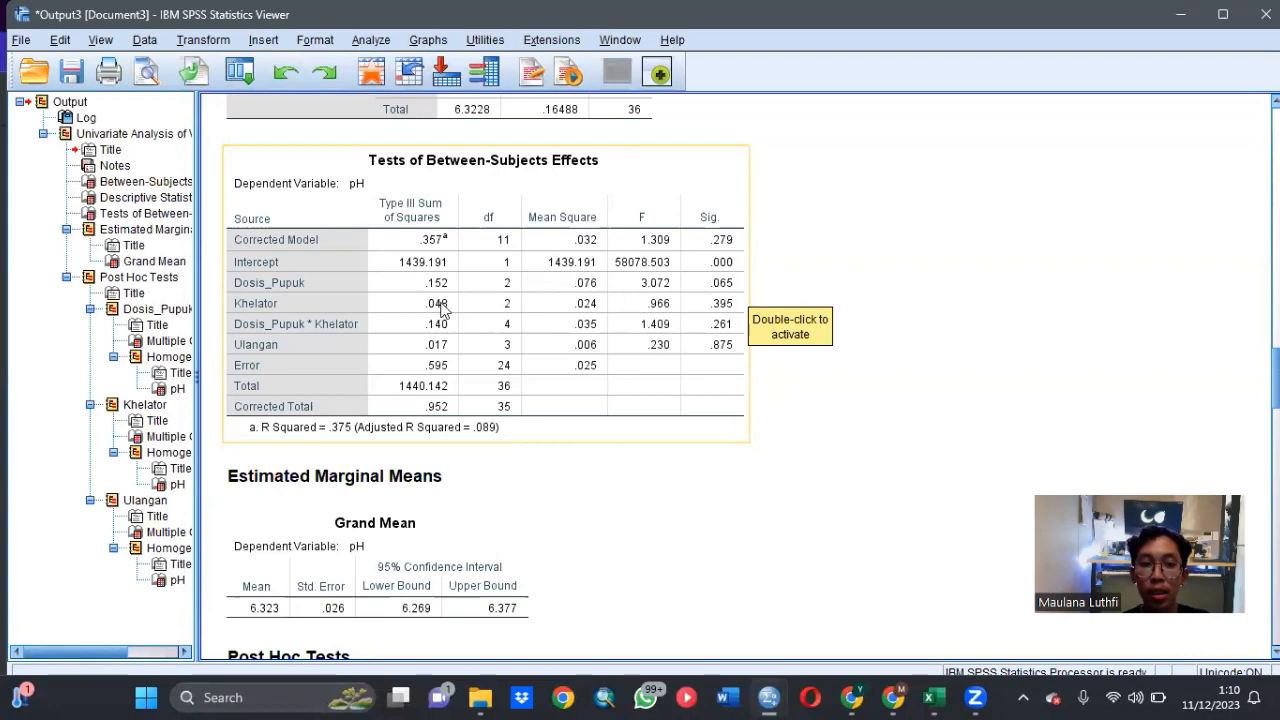
scroll(590, 374, down, 3)
scroll(590, 374, down, 9)
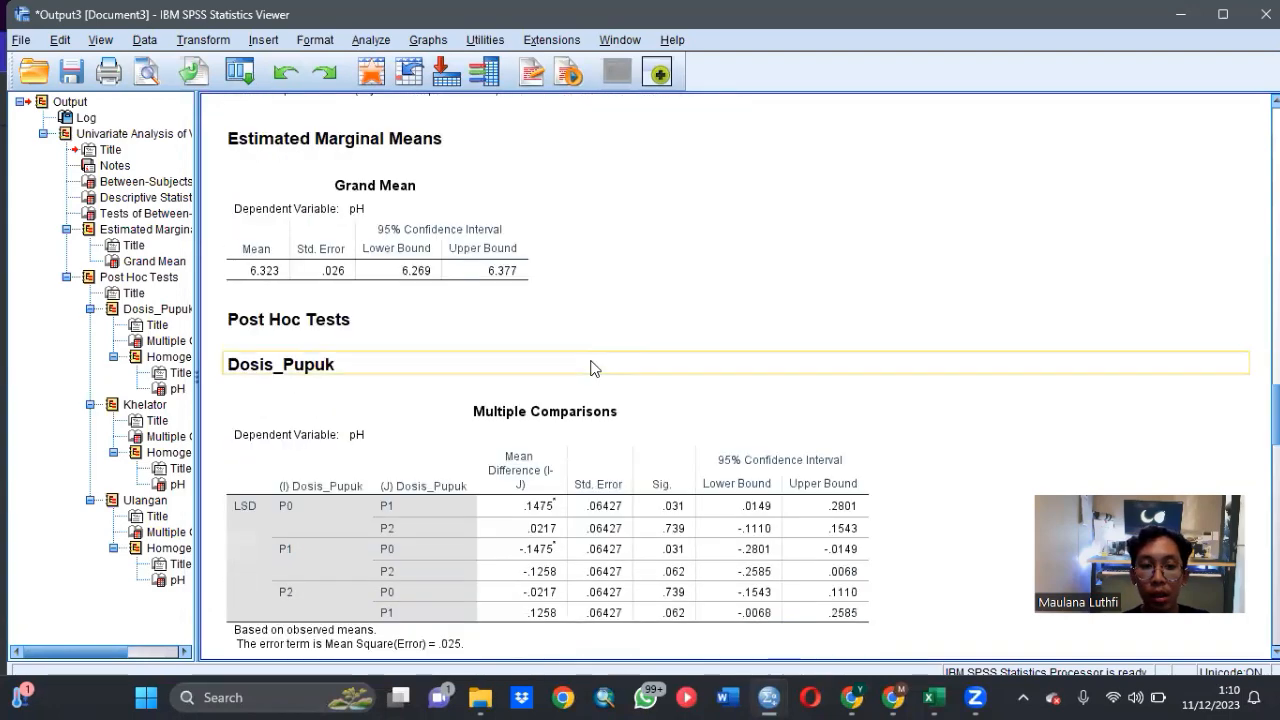
scroll(590, 361, down, 3)
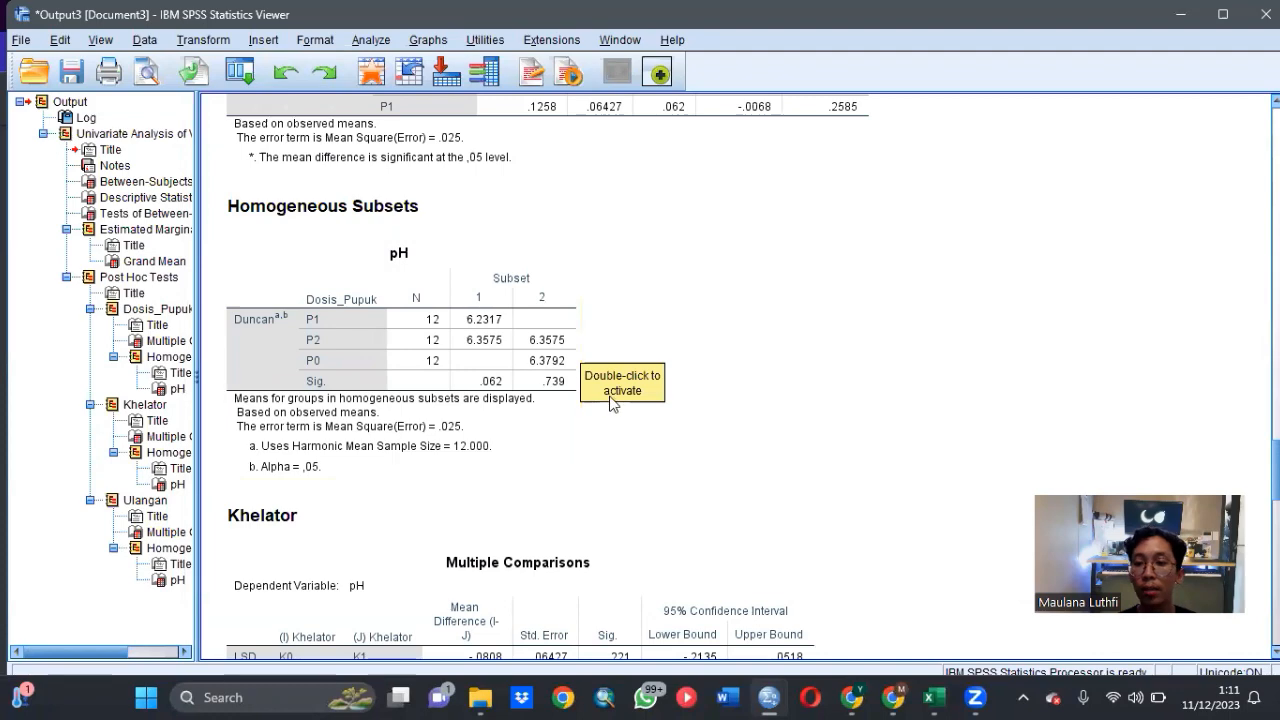
scroll(612, 403, down, 5)
scroll(612, 400, down, 2)
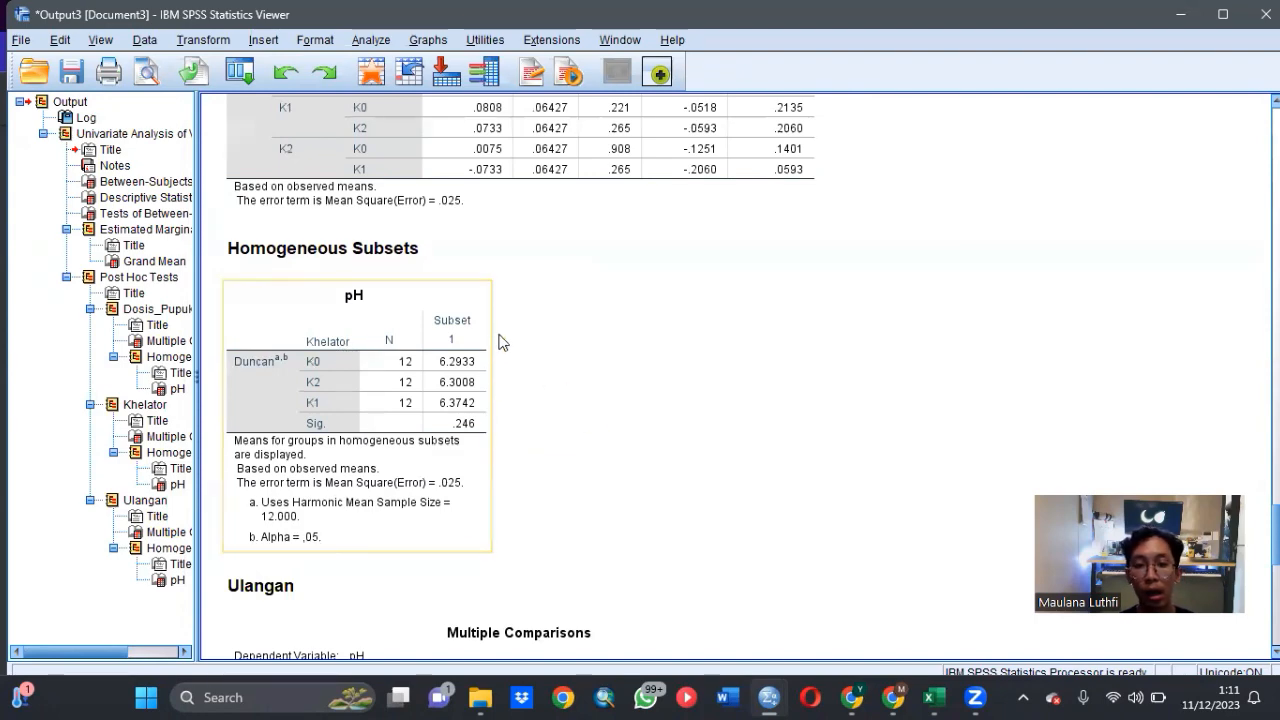
scroll(594, 378, down, 5)
scroll(594, 383, down, 4)
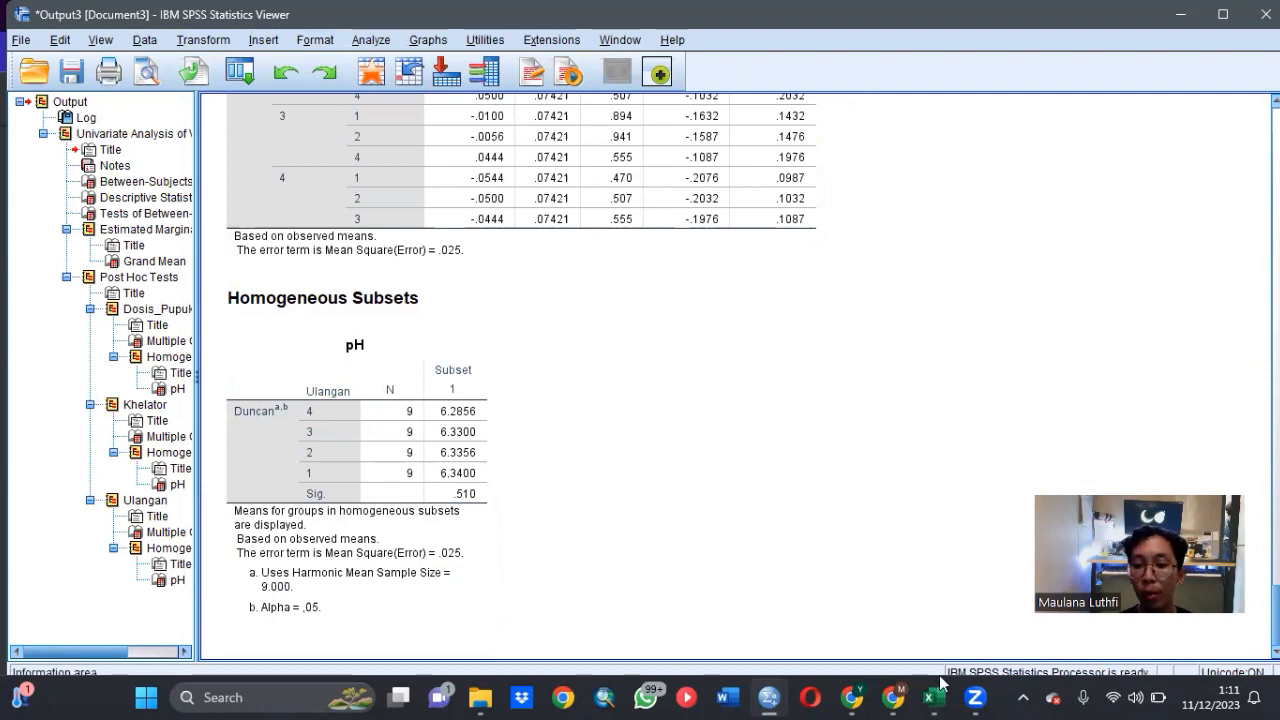
- Return to the second experiment's dataset and set BO instead of pH as the dependent variable of the Univariate analysis
mouse_move(769, 697)
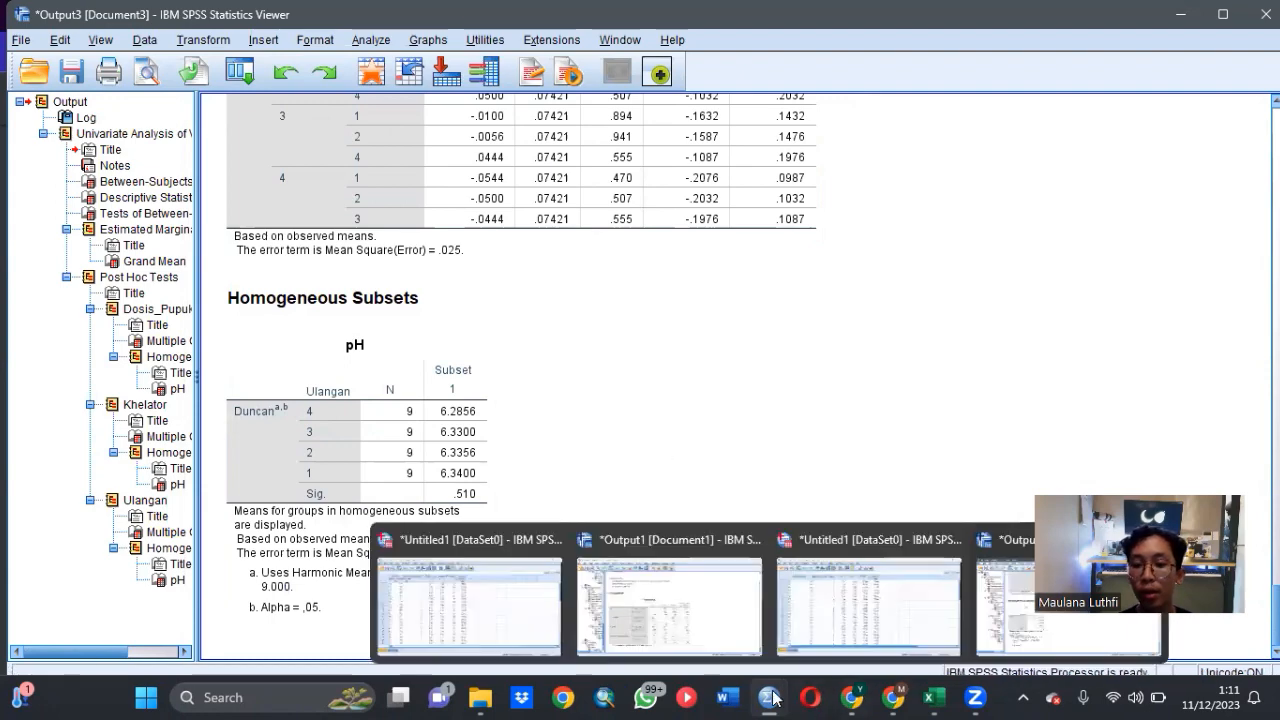
click(818, 615)
click(275, 45)
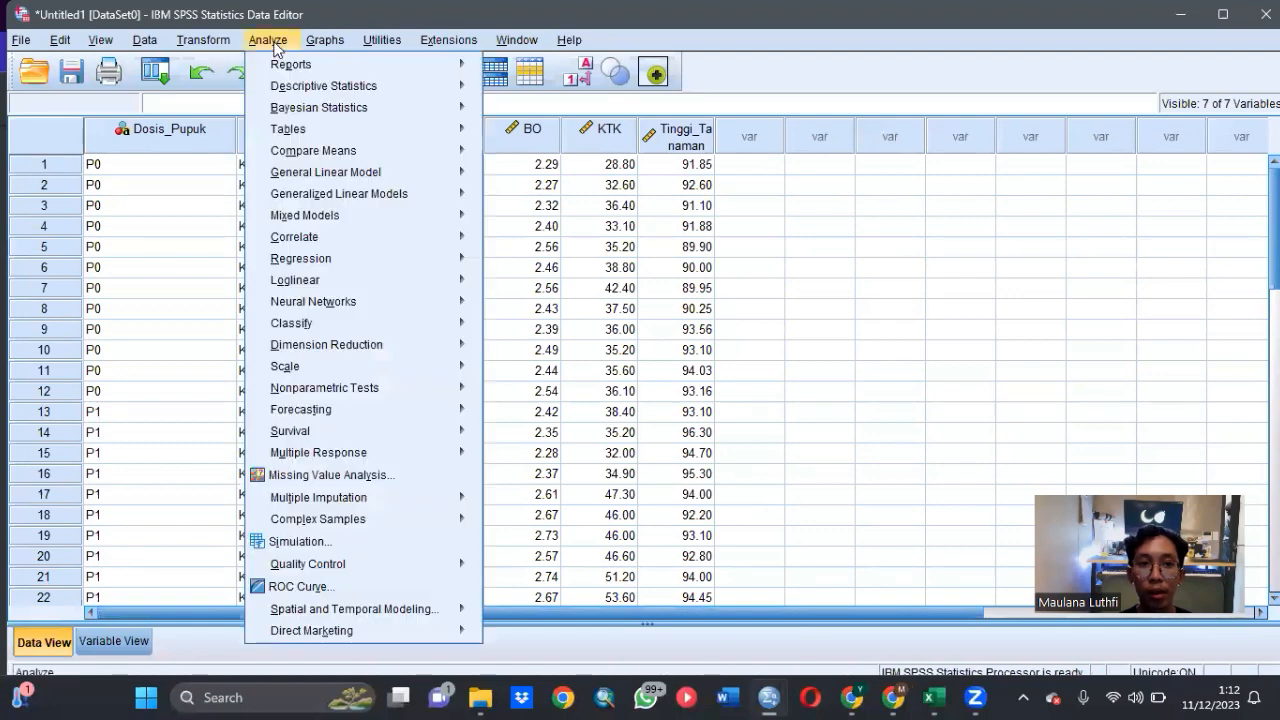
mouse_move(338, 174)
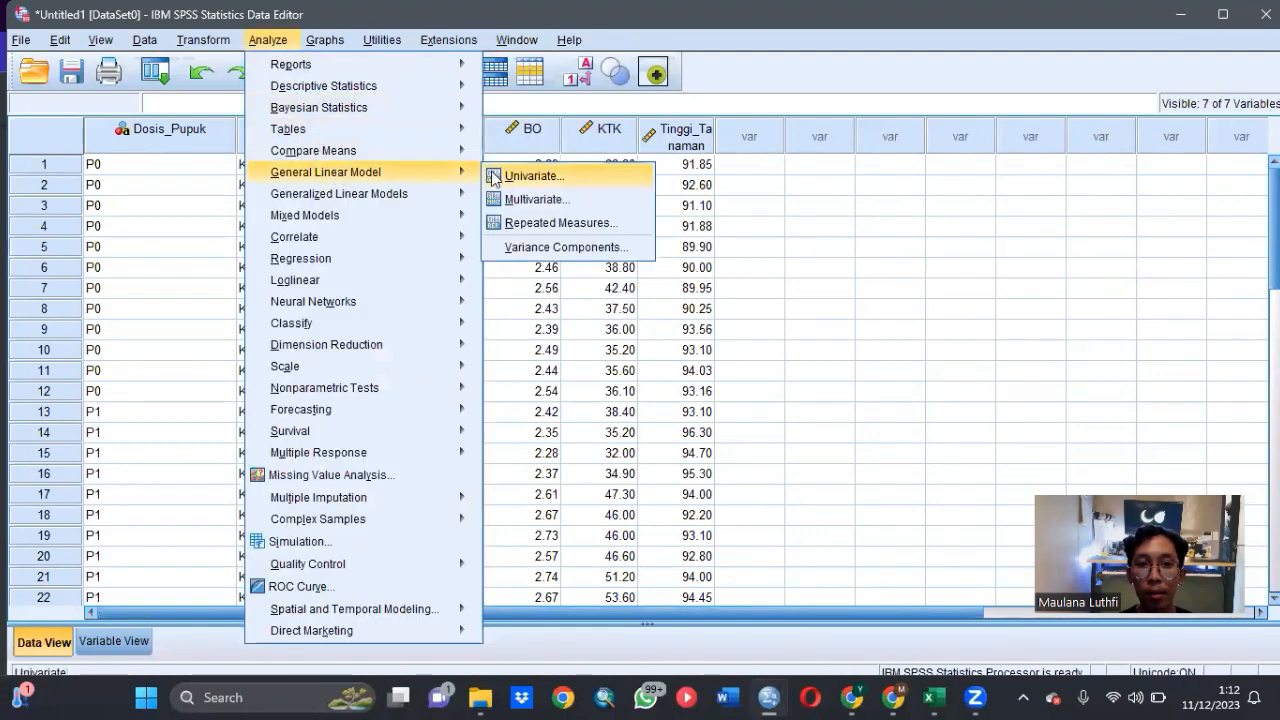
click(530, 176)
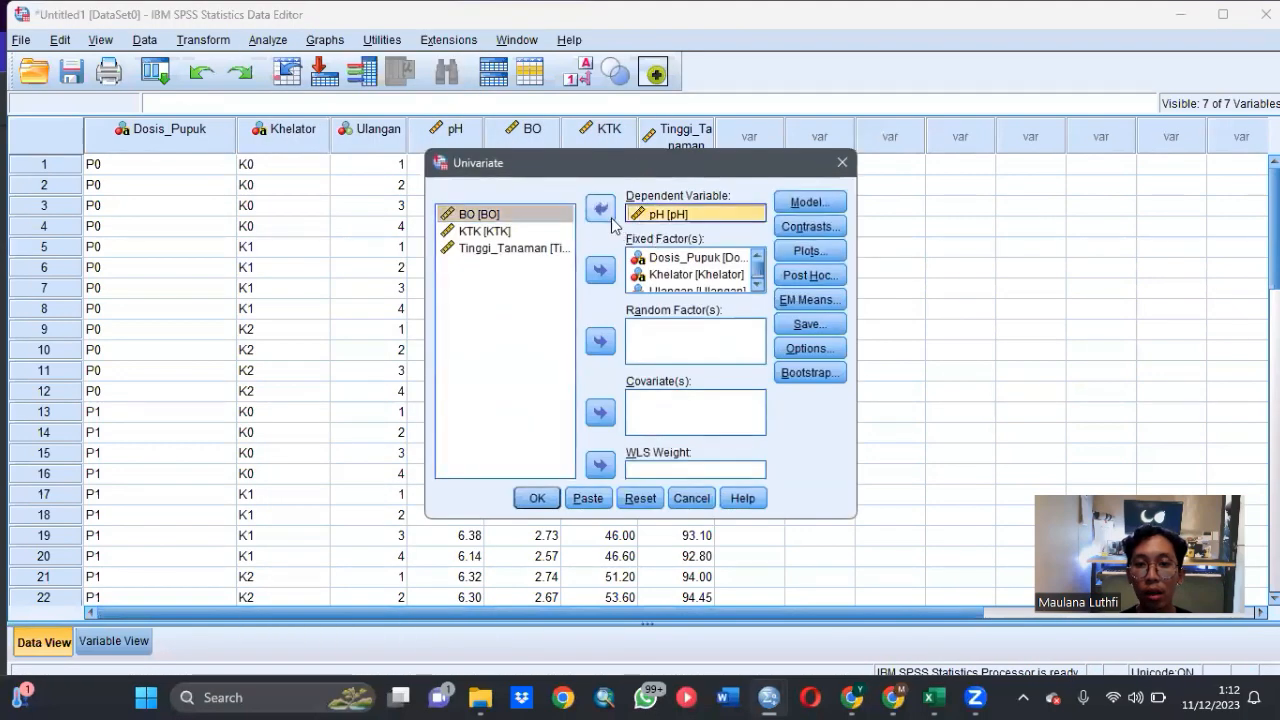
click(600, 209)
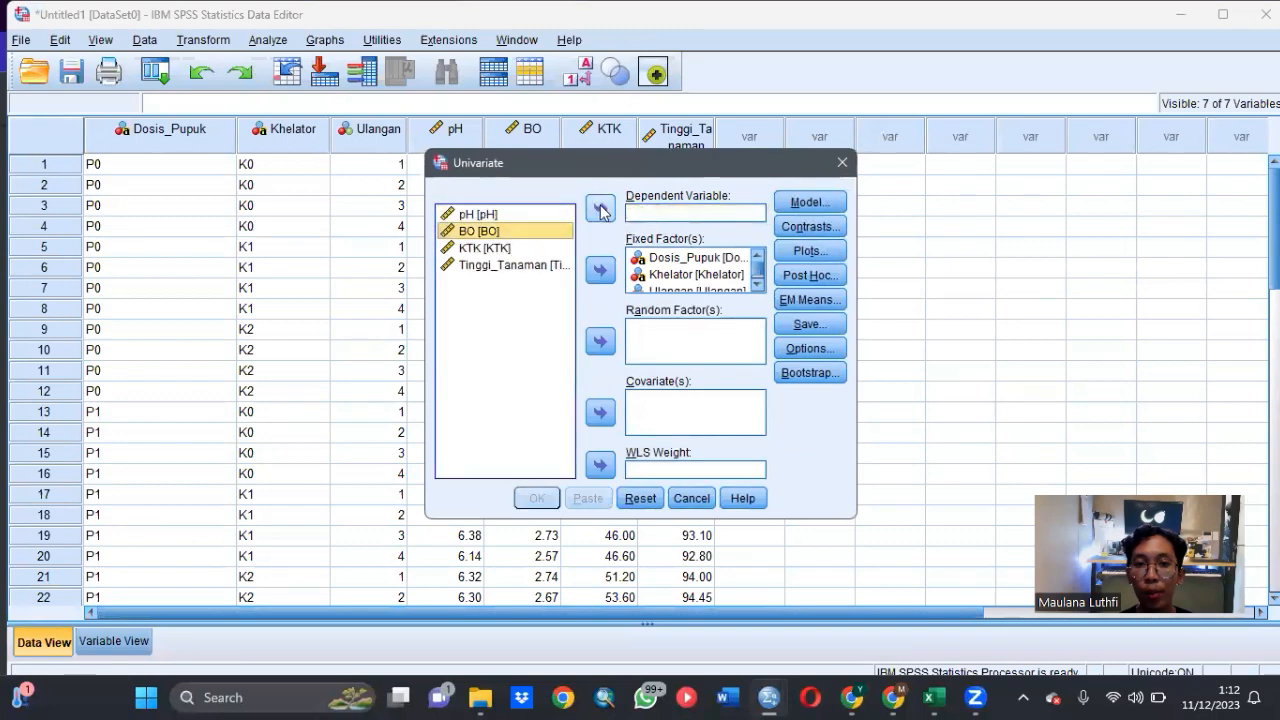
click(600, 209)
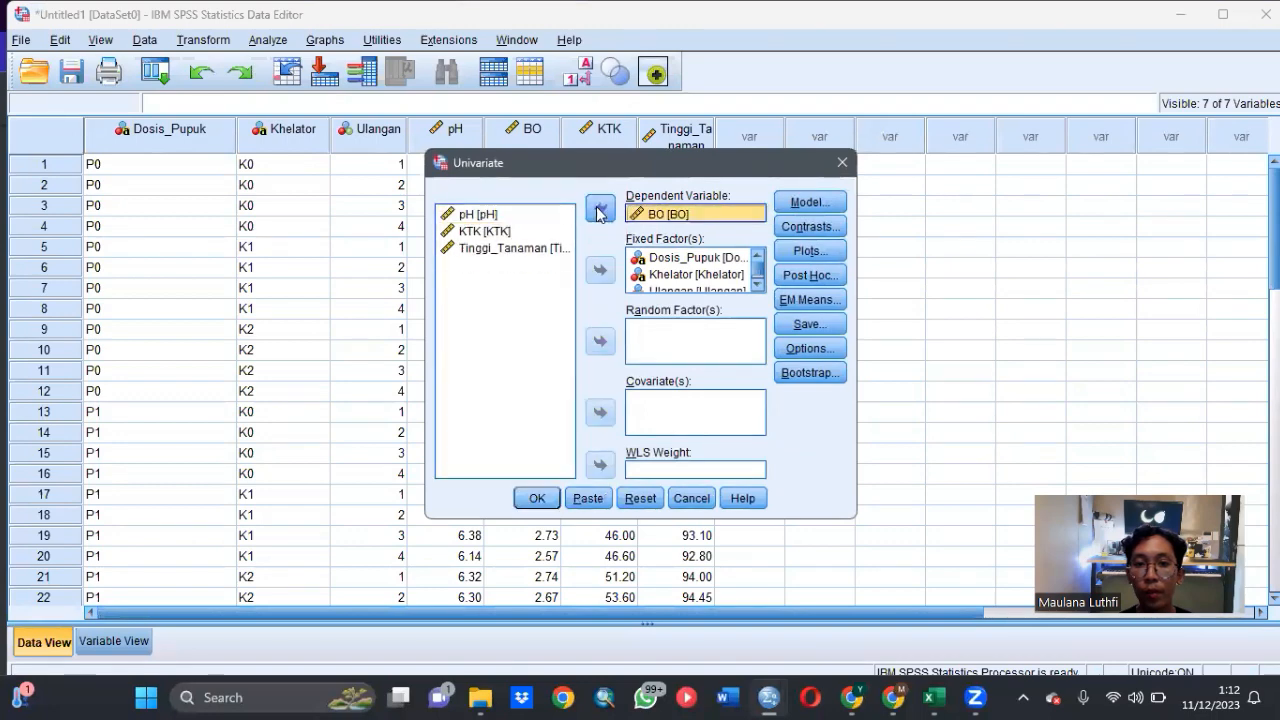
- Request the (OVERALL) estimated marginal mean and run the Univariate analysis for BO
click(793, 302)
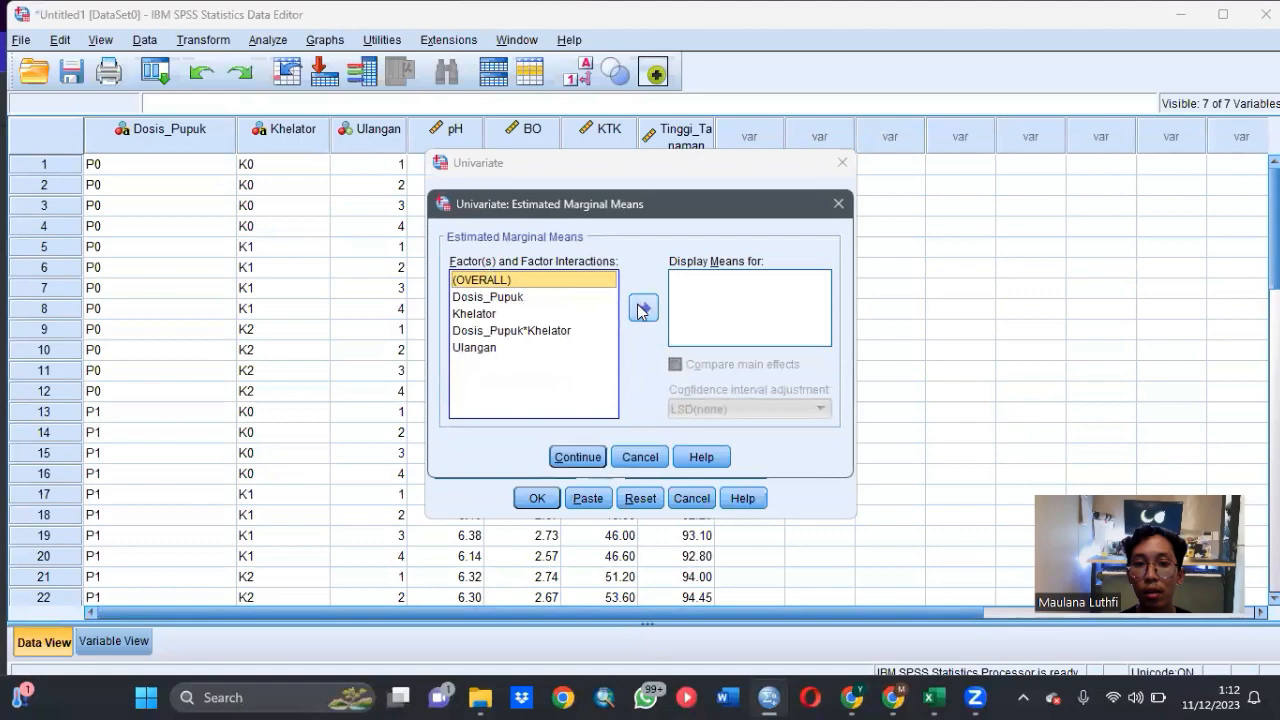
click(643, 308)
click(590, 456)
click(547, 500)
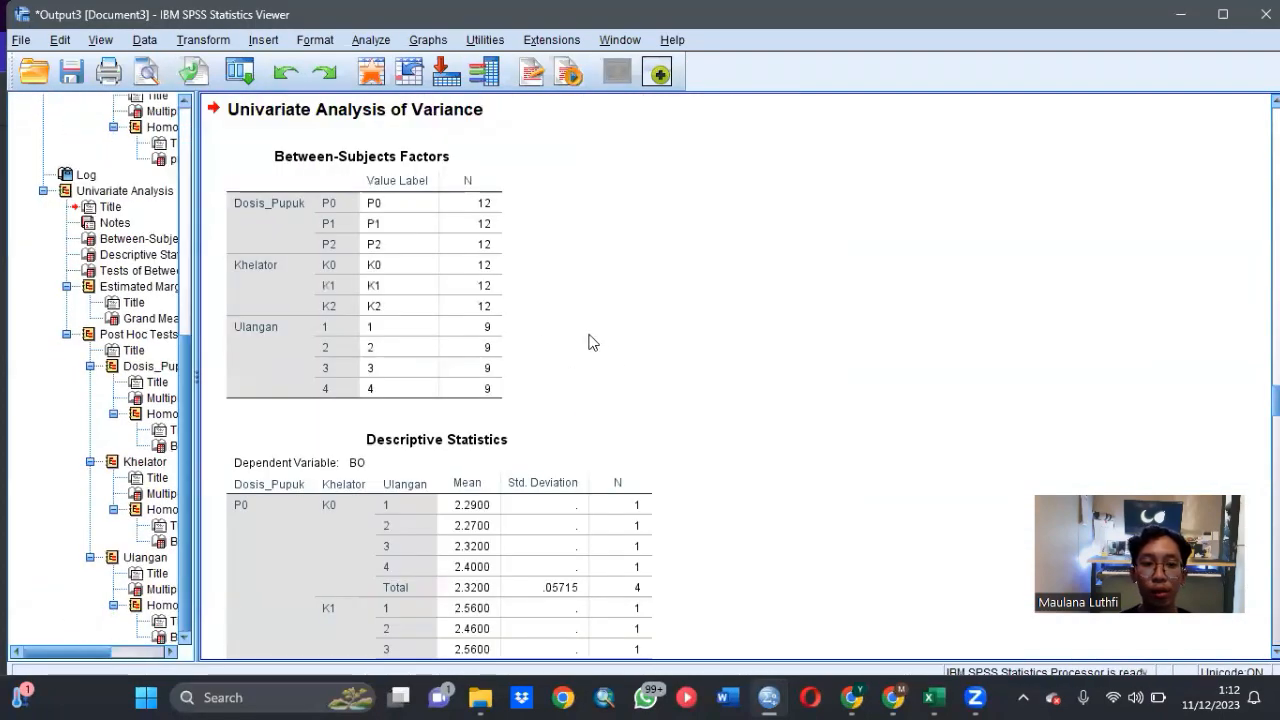
- Examine the BO output: between-subjects effects, LSD comparisons and Duncan homogeneous subsets for Dosis_Pupuk, Khelator and Ulangan
scroll(590, 342, down, 15)
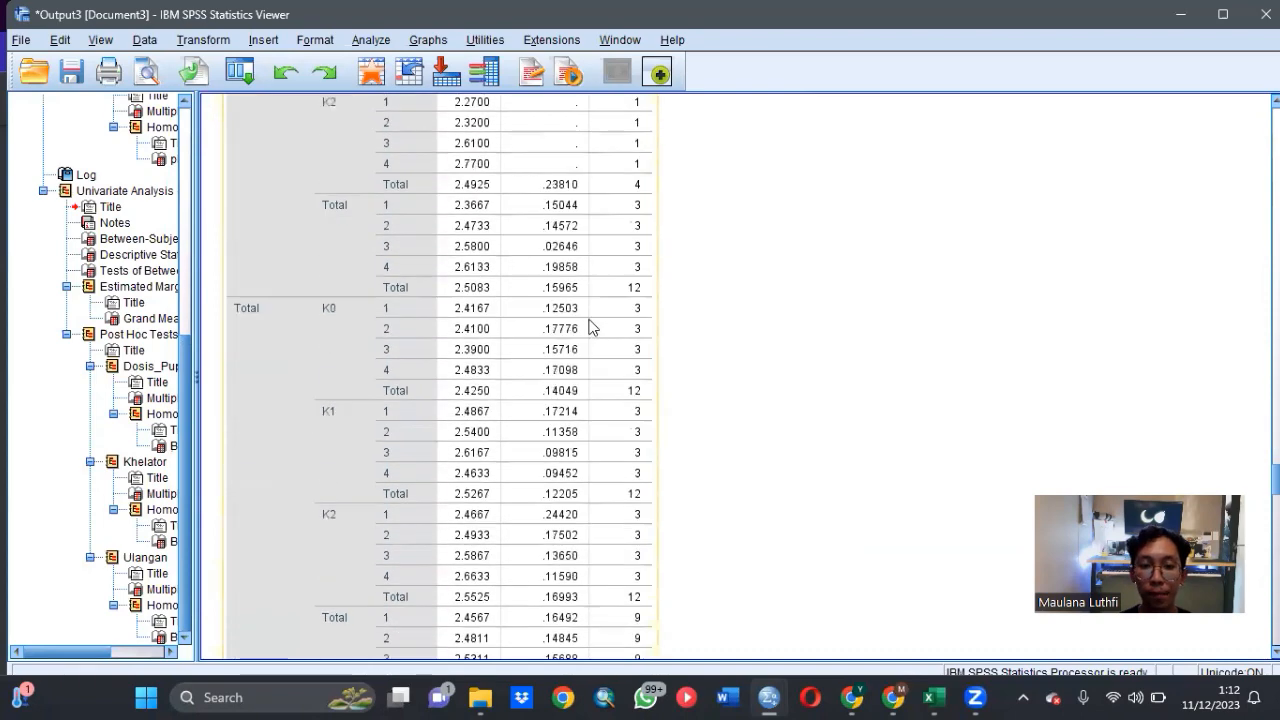
scroll(590, 328, down, 6)
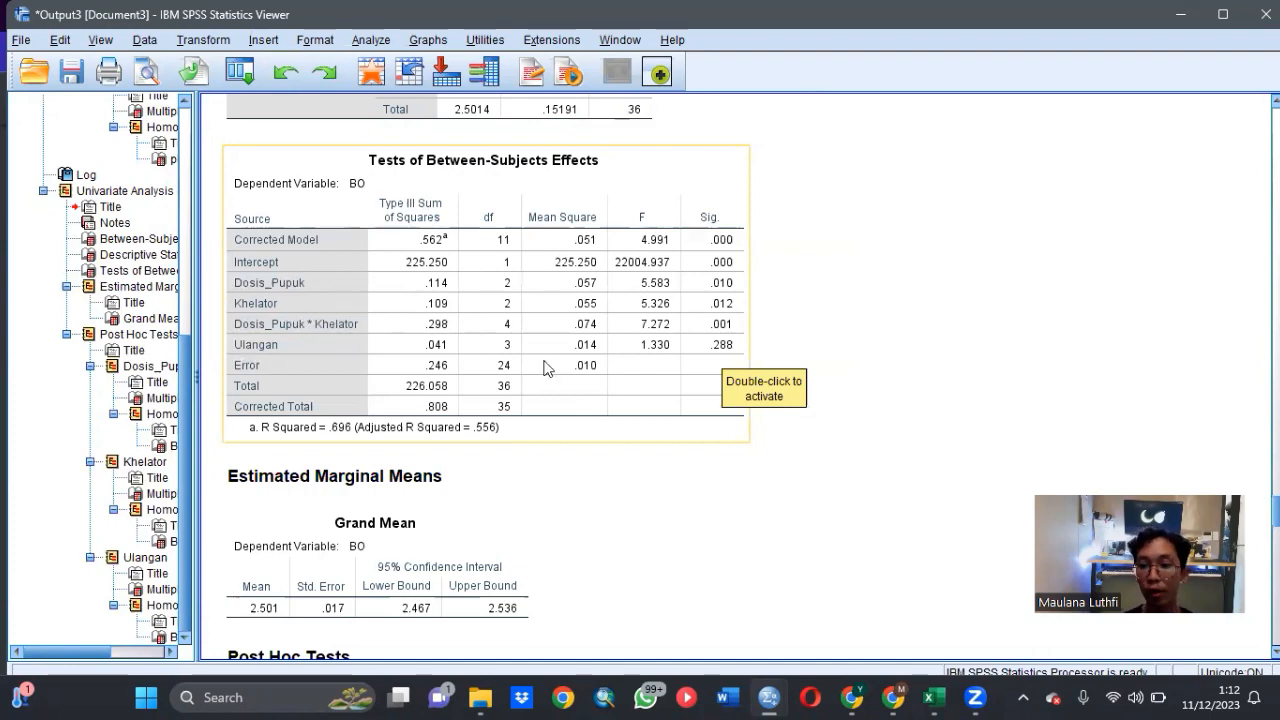
scroll(645, 438, down, 5)
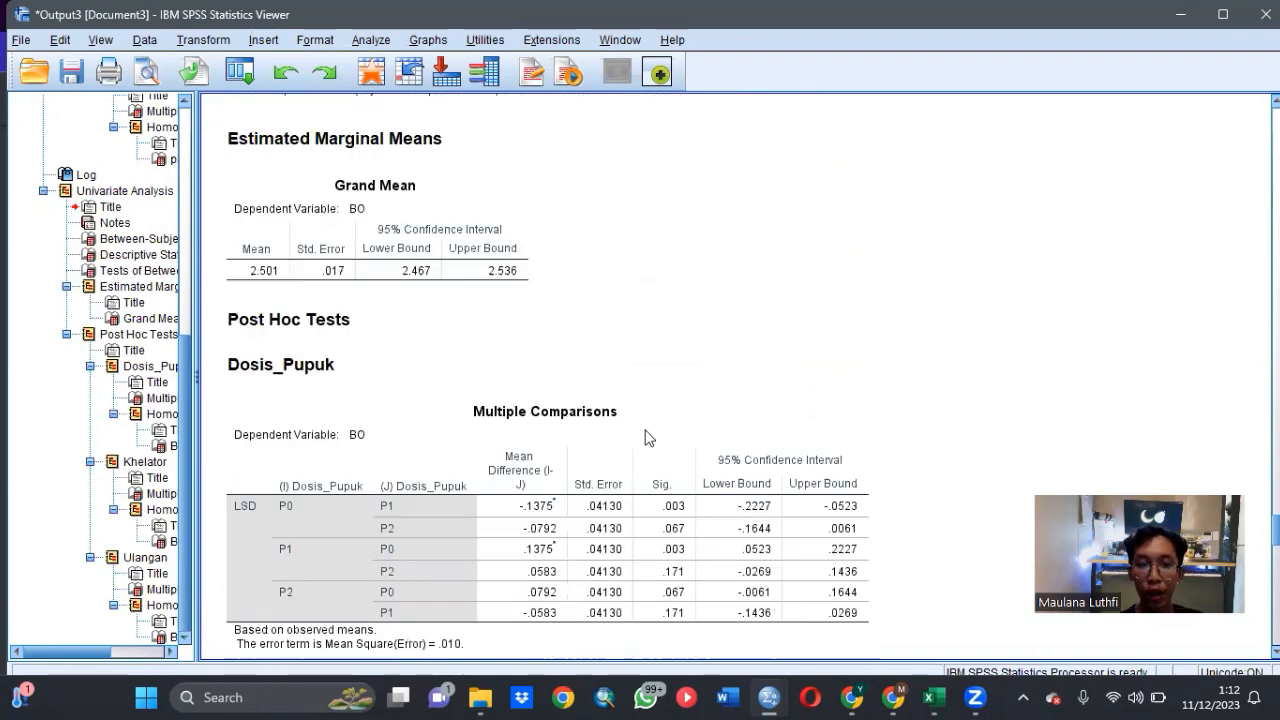
scroll(645, 438, down, 1)
scroll(643, 432, down, 5)
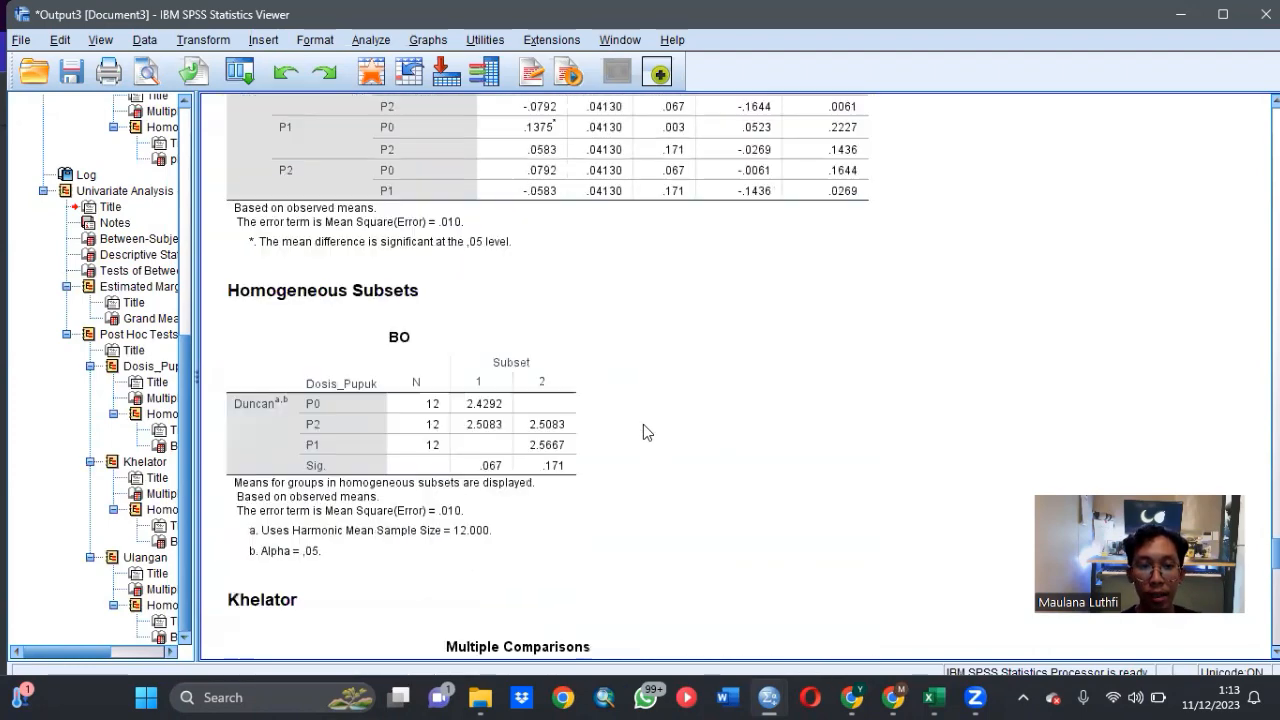
scroll(643, 430, down, 1)
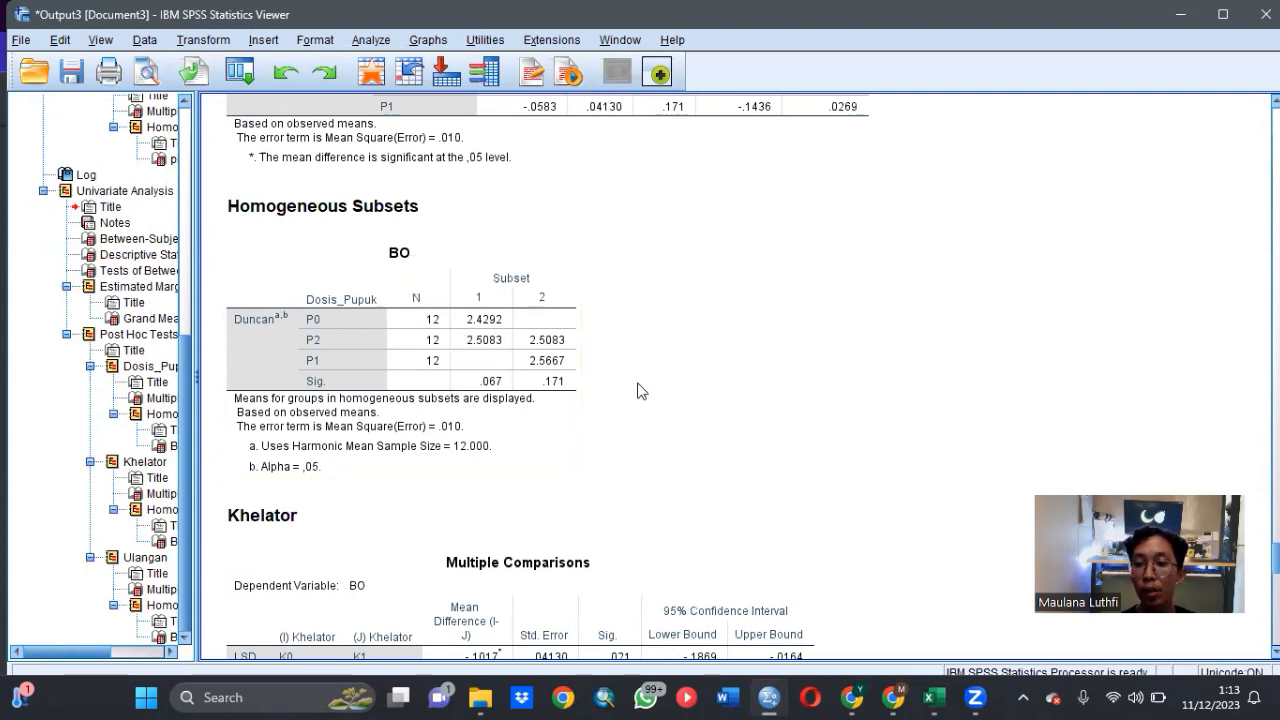
scroll(643, 391, down, 10)
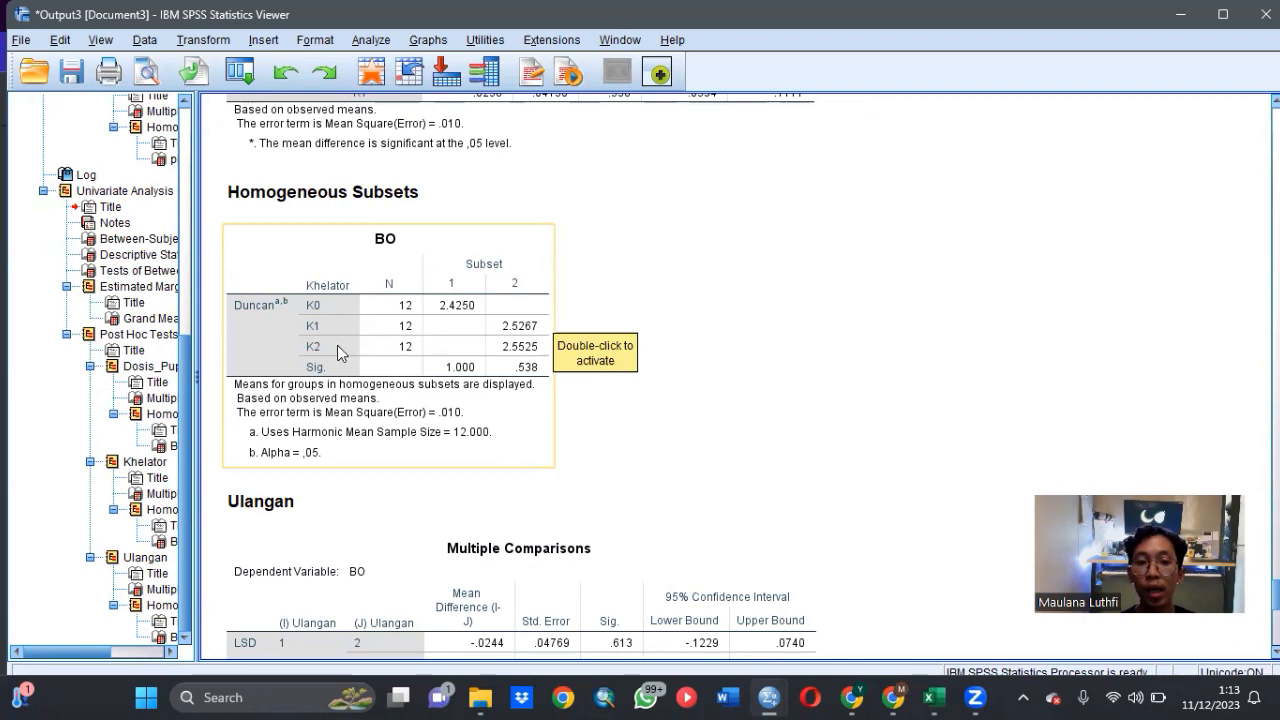
scroll(634, 369, down, 10)
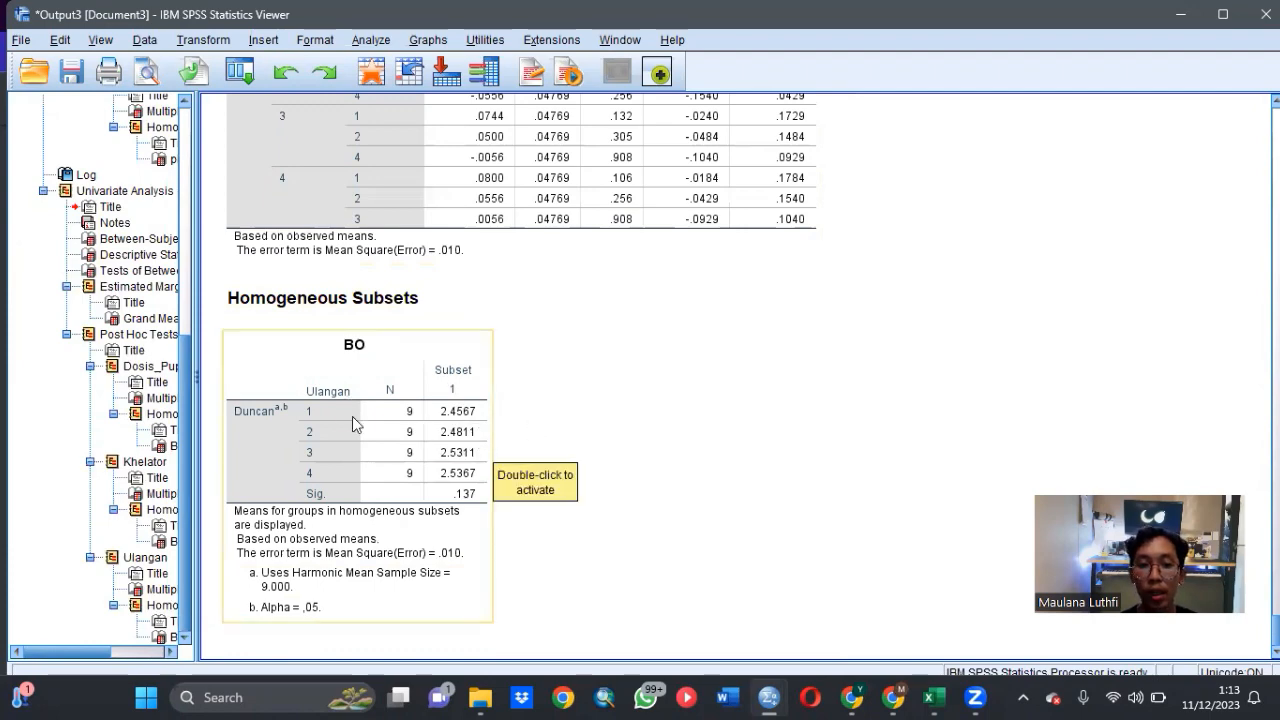
scroll(506, 403, up, 15)
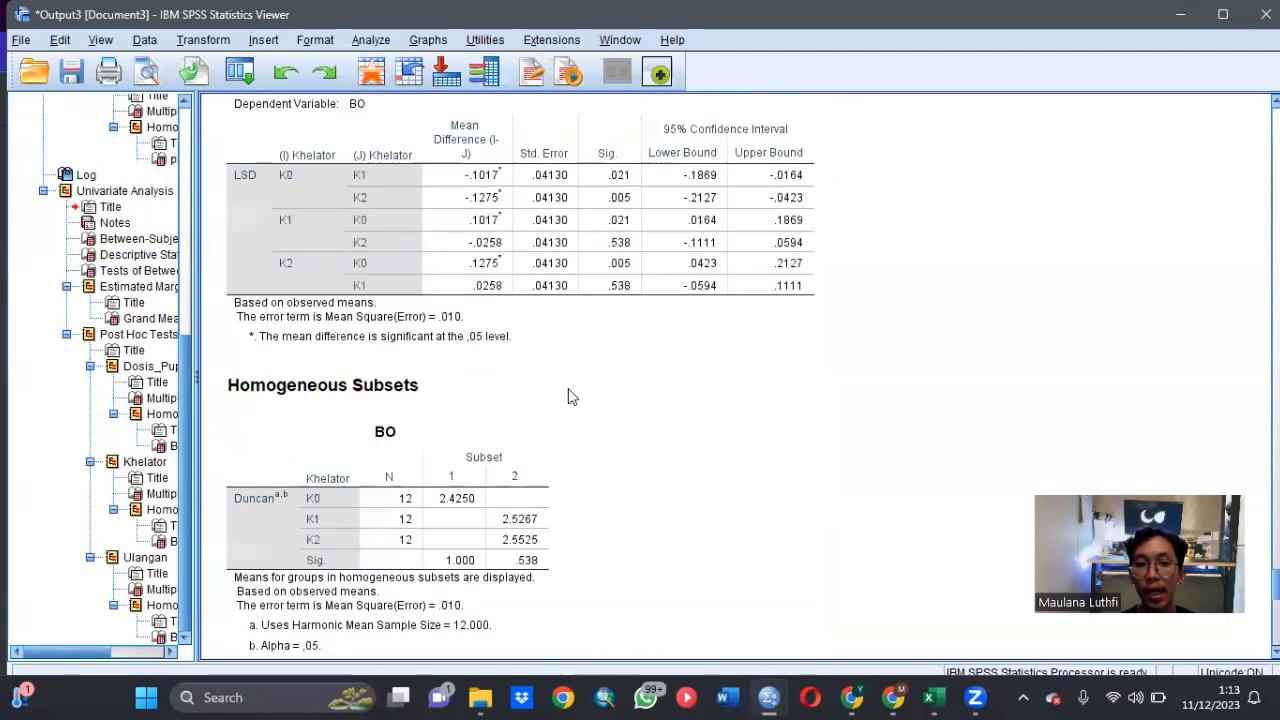
scroll(568, 393, up, 15)
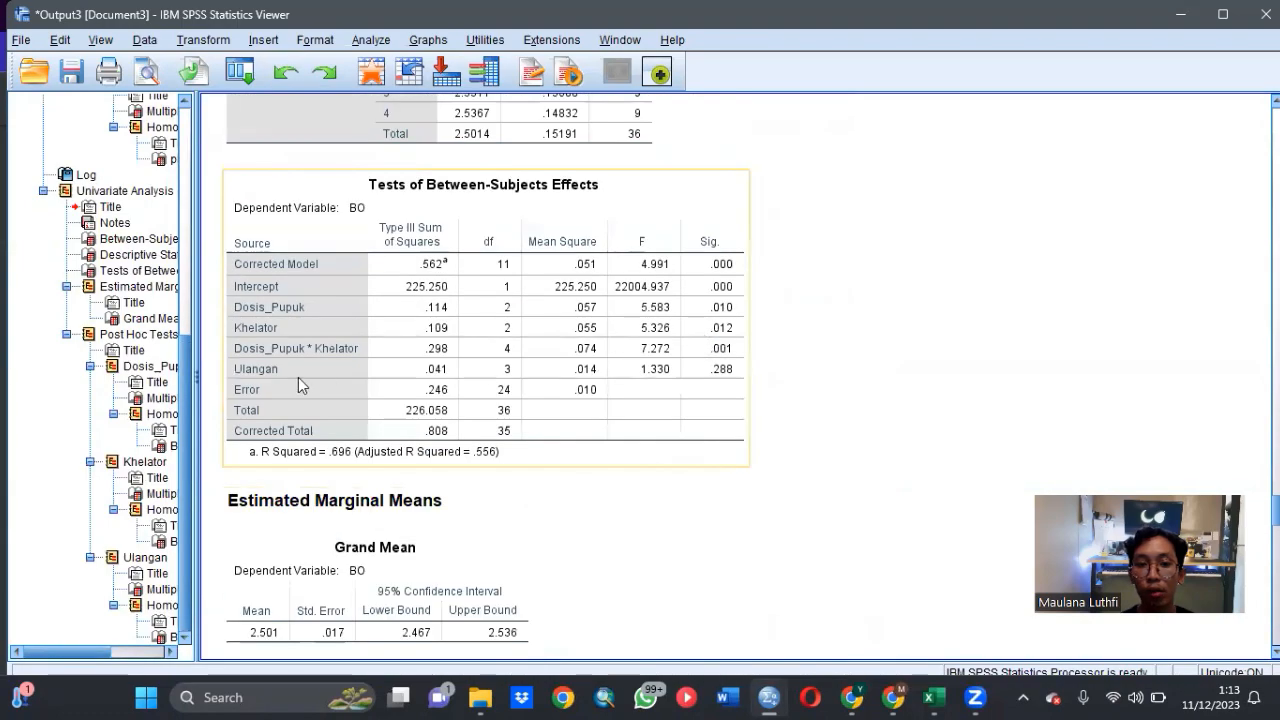
scroll(759, 385, down, 5)
scroll(759, 385, down, 15)
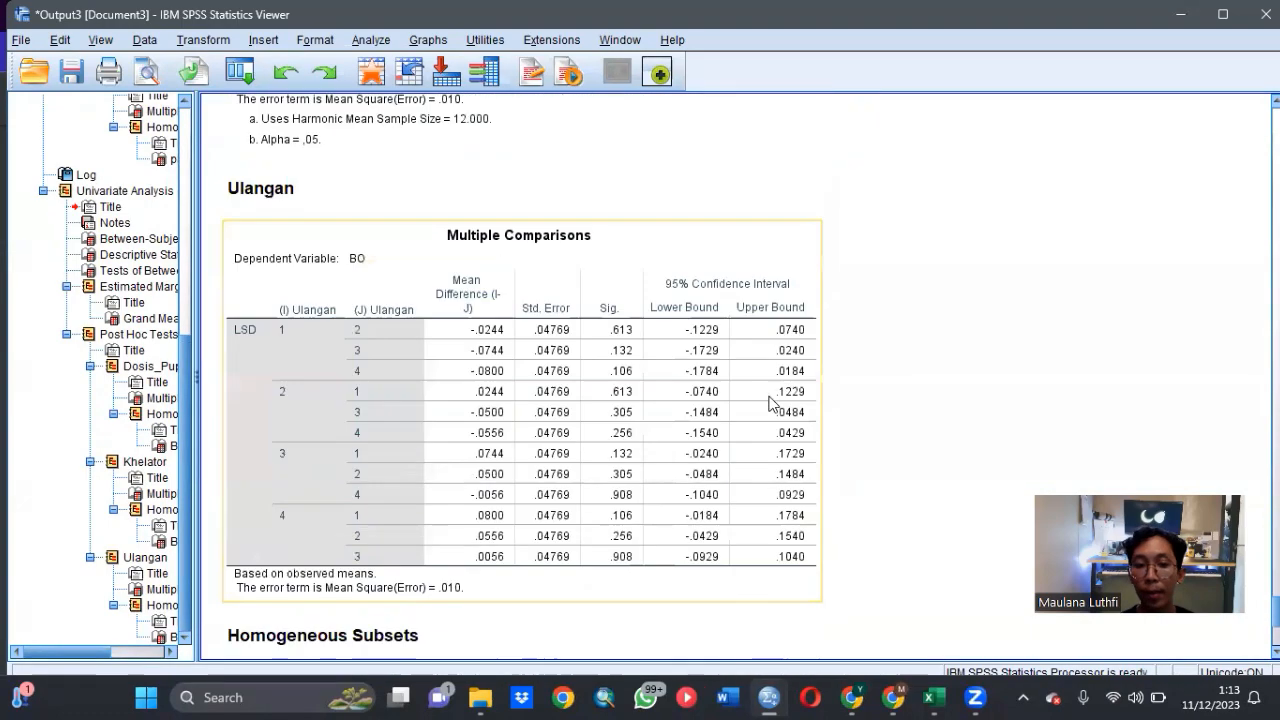
- Return to the second experiment's dataset and replace BO with KTK as the dependent variable of the Univariate analysis
mouse_move(769, 697)
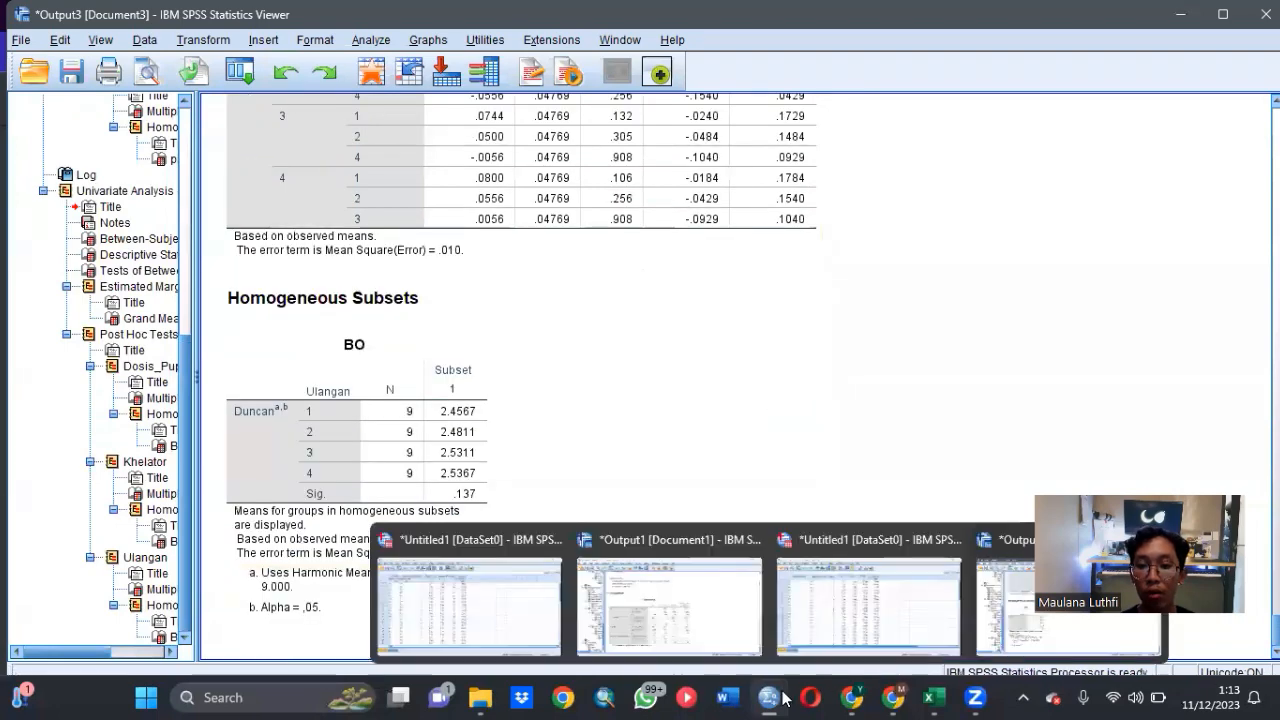
click(810, 598)
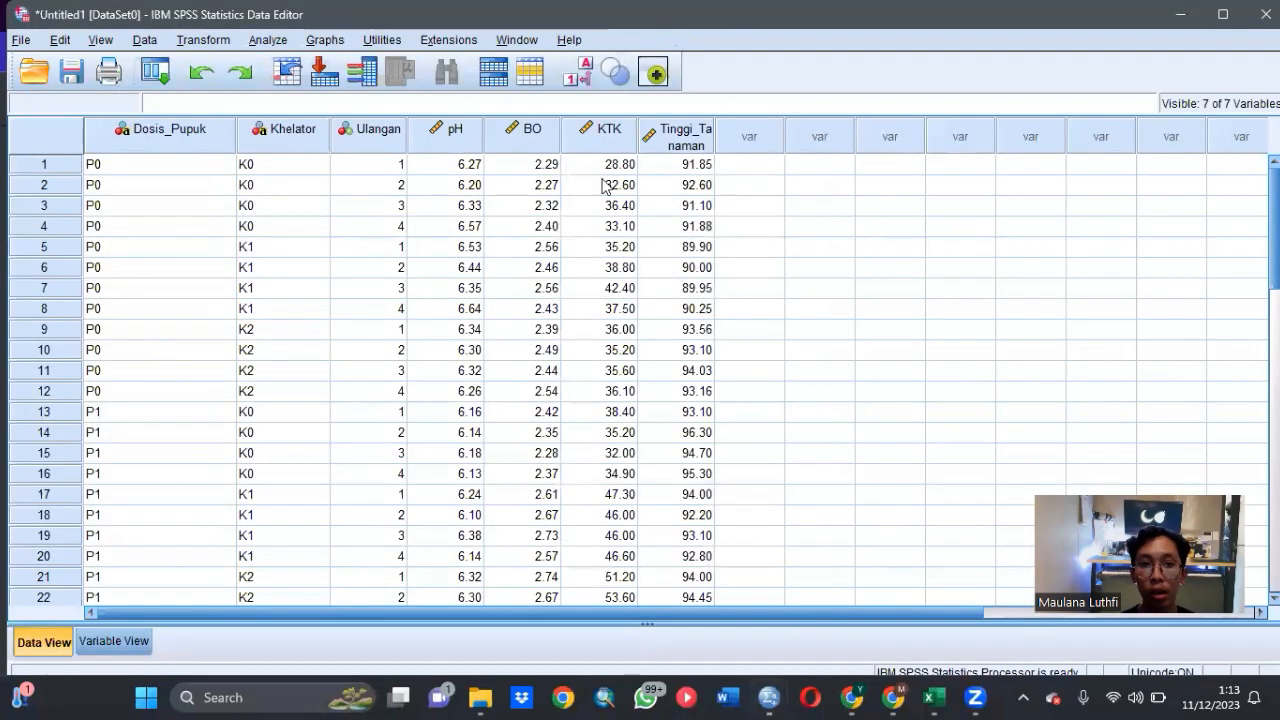
click(268, 39)
mouse_move(398, 174)
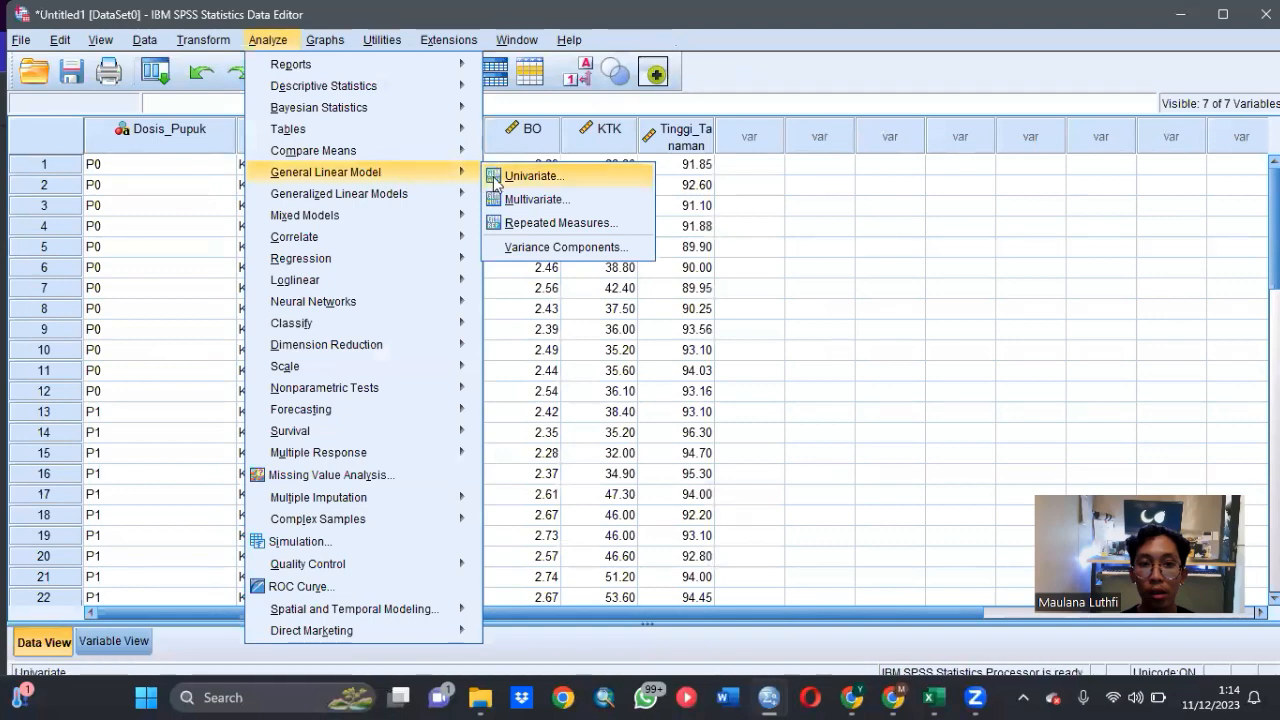
click(526, 177)
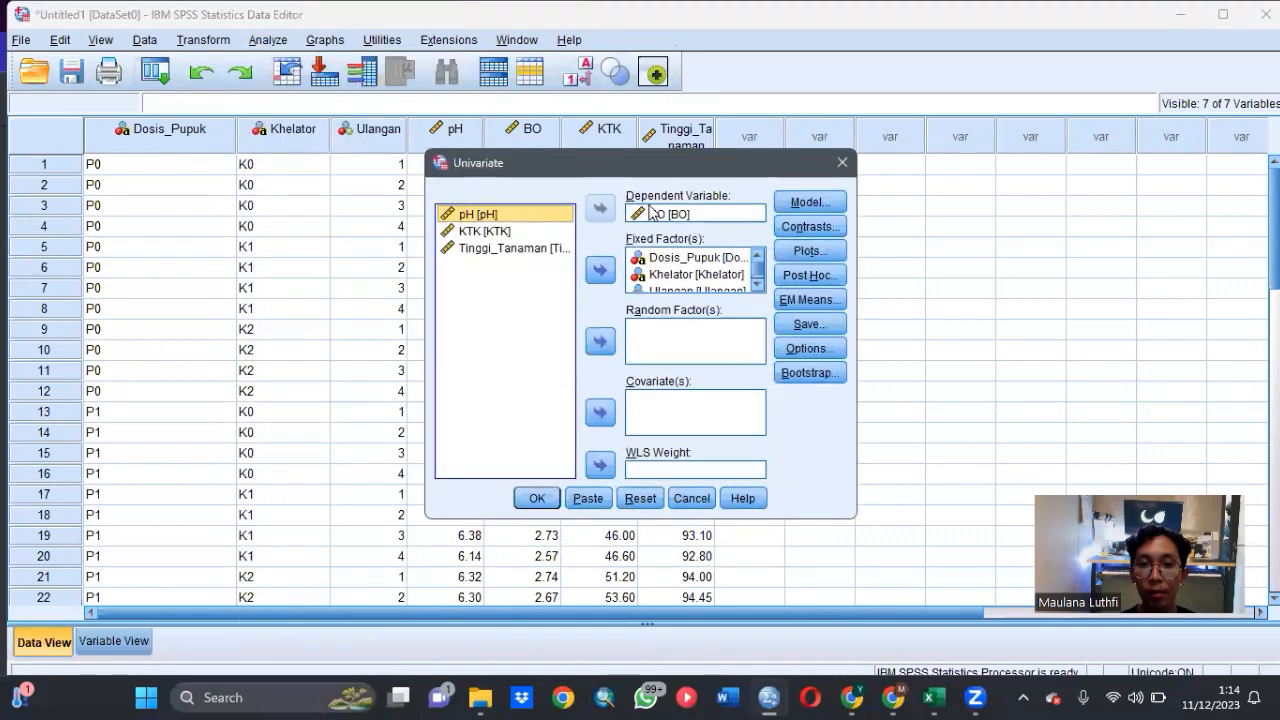
click(655, 214)
click(603, 209)
click(490, 248)
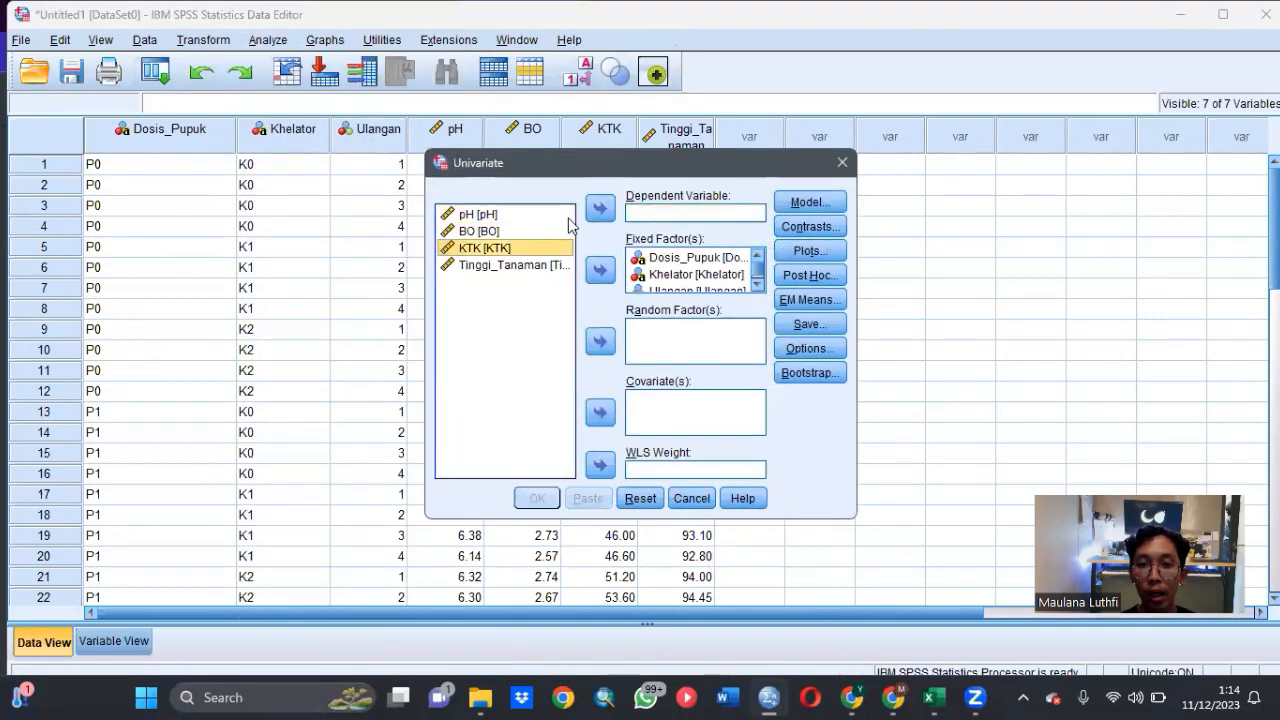
click(600, 208)
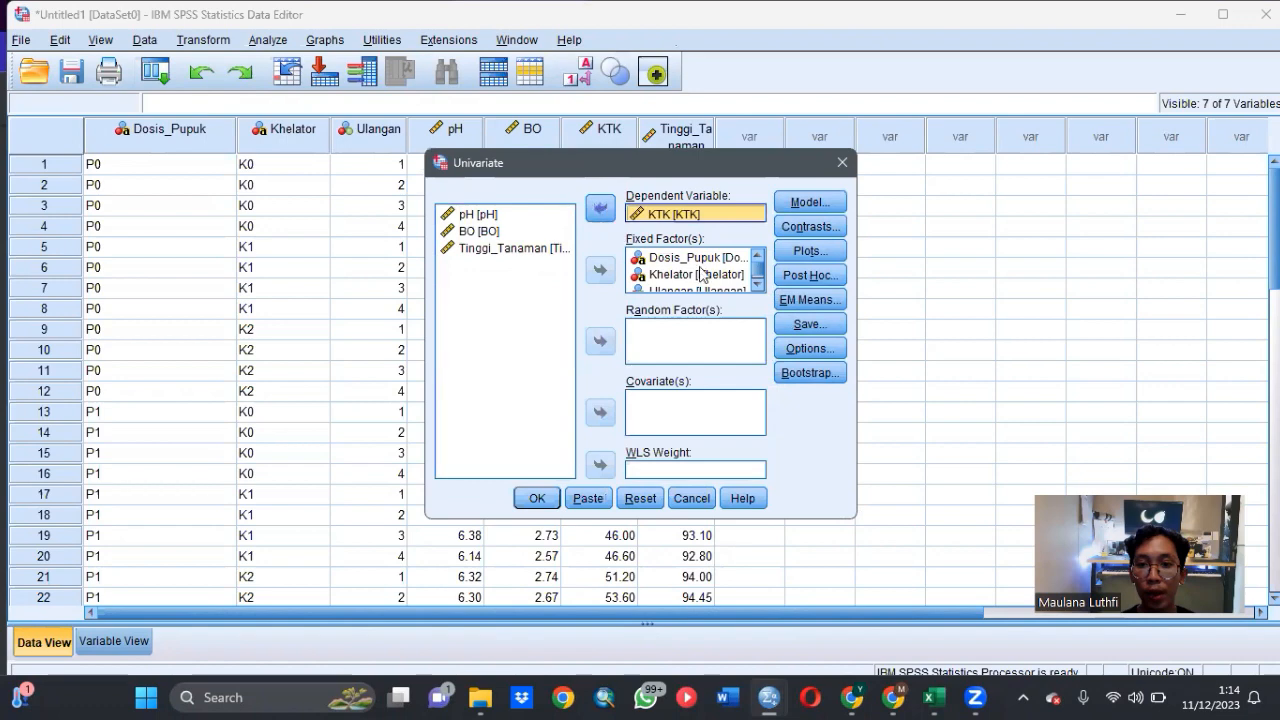
- Request the (OVERALL) estimated marginal mean and run the Univariate analysis for KTK
click(806, 300)
click(643, 308)
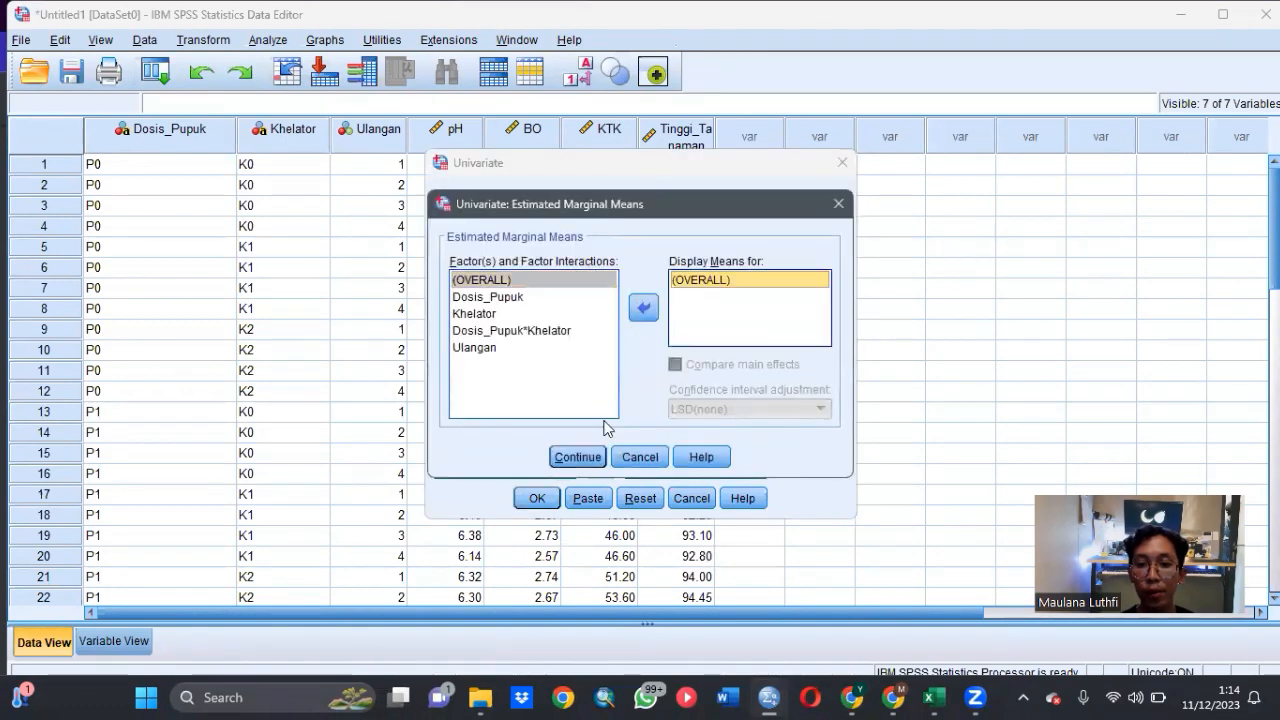
click(575, 457)
click(538, 497)
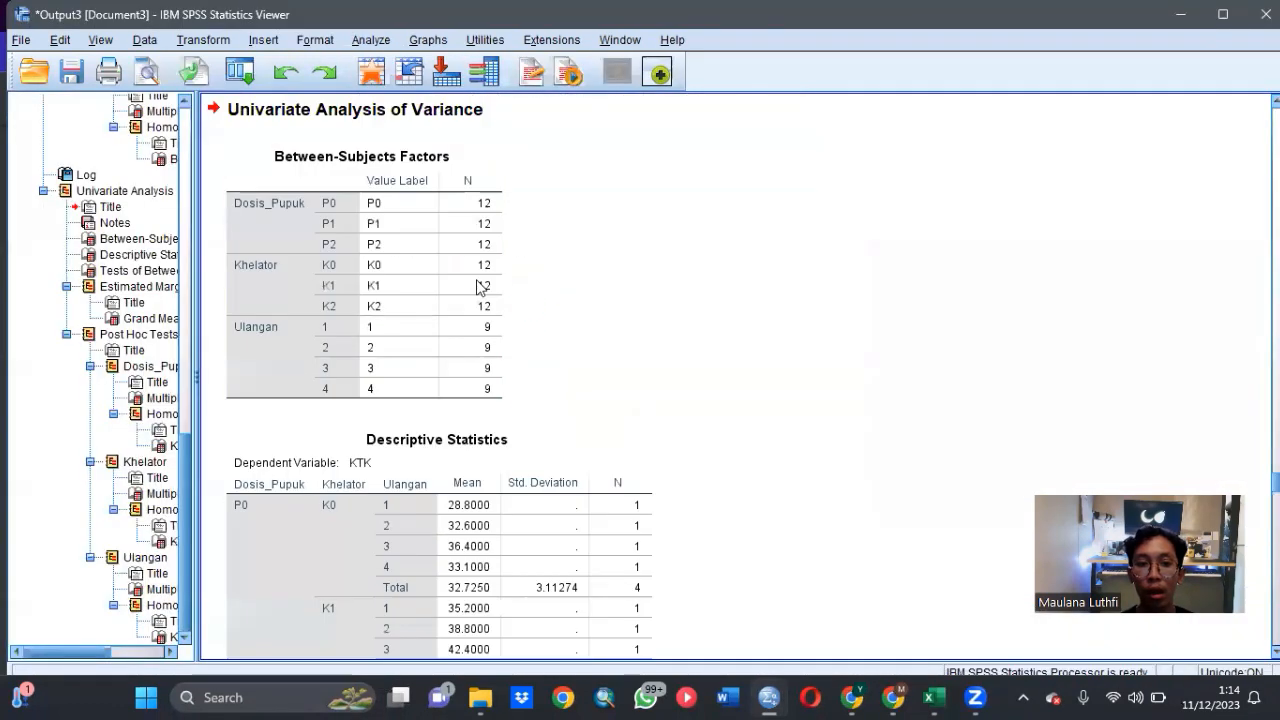
- Examine the KTK output: between-subjects effects, LSD comparisons and Duncan homogeneous subsets for Dosis_Pupuk, Khelator and Ulangan
scroll(520, 283, down, 3)
scroll(534, 279, down, 15)
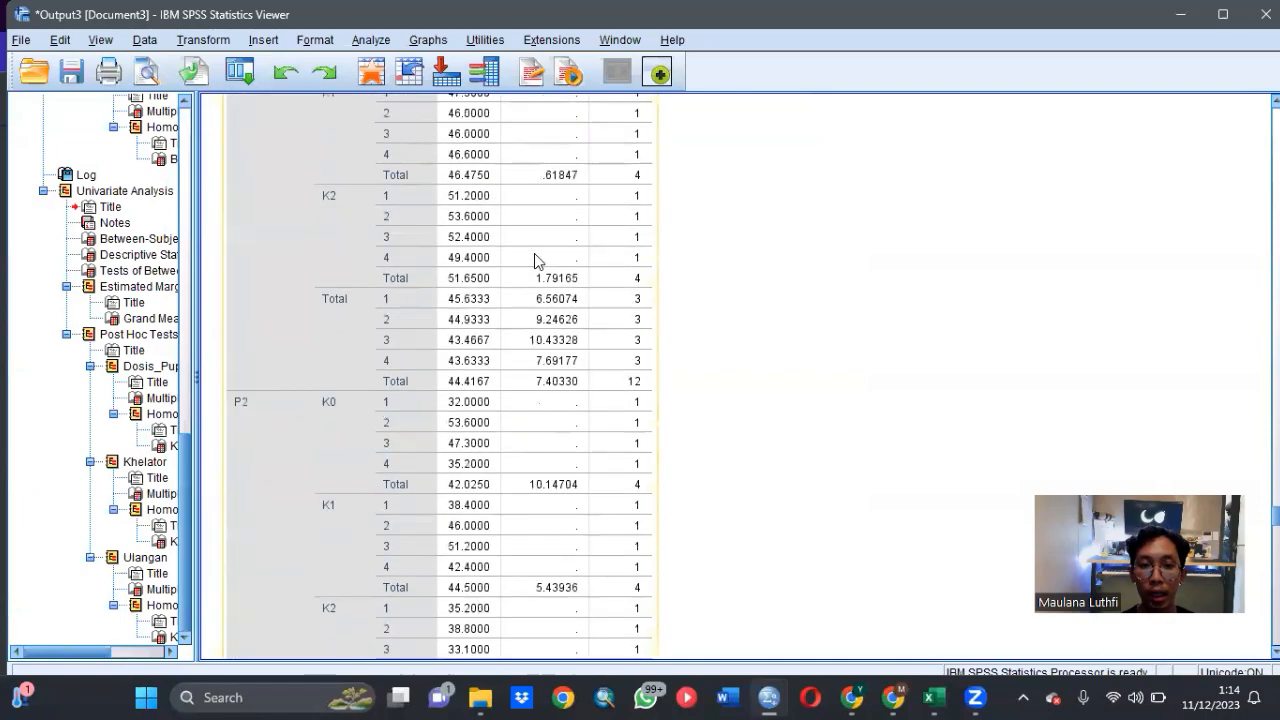
scroll(534, 261, up, 3)
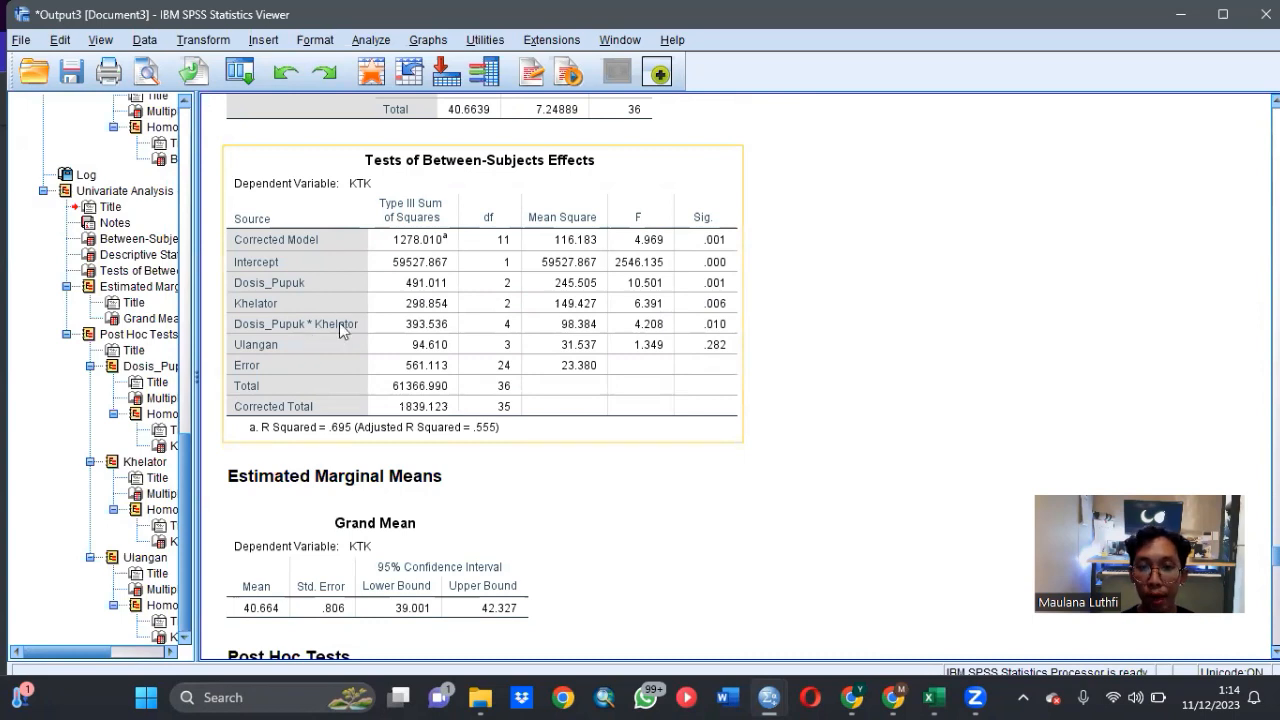
click(1050, 346)
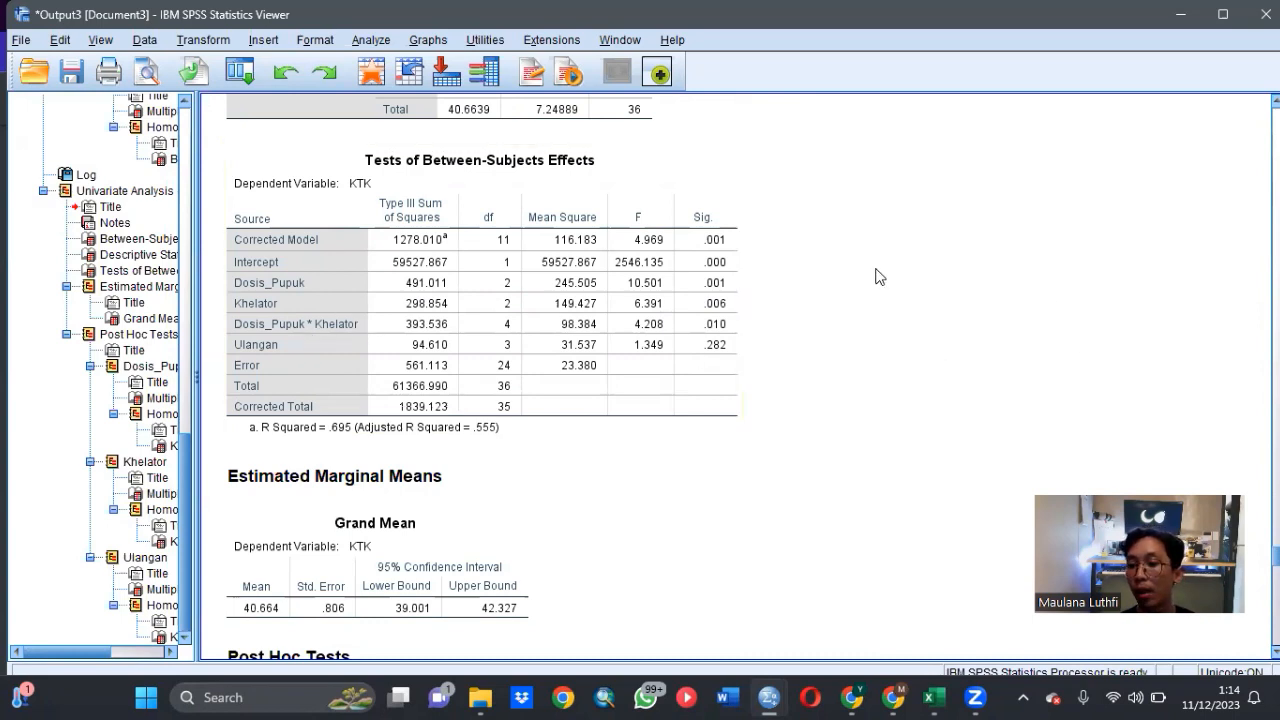
click(703, 326)
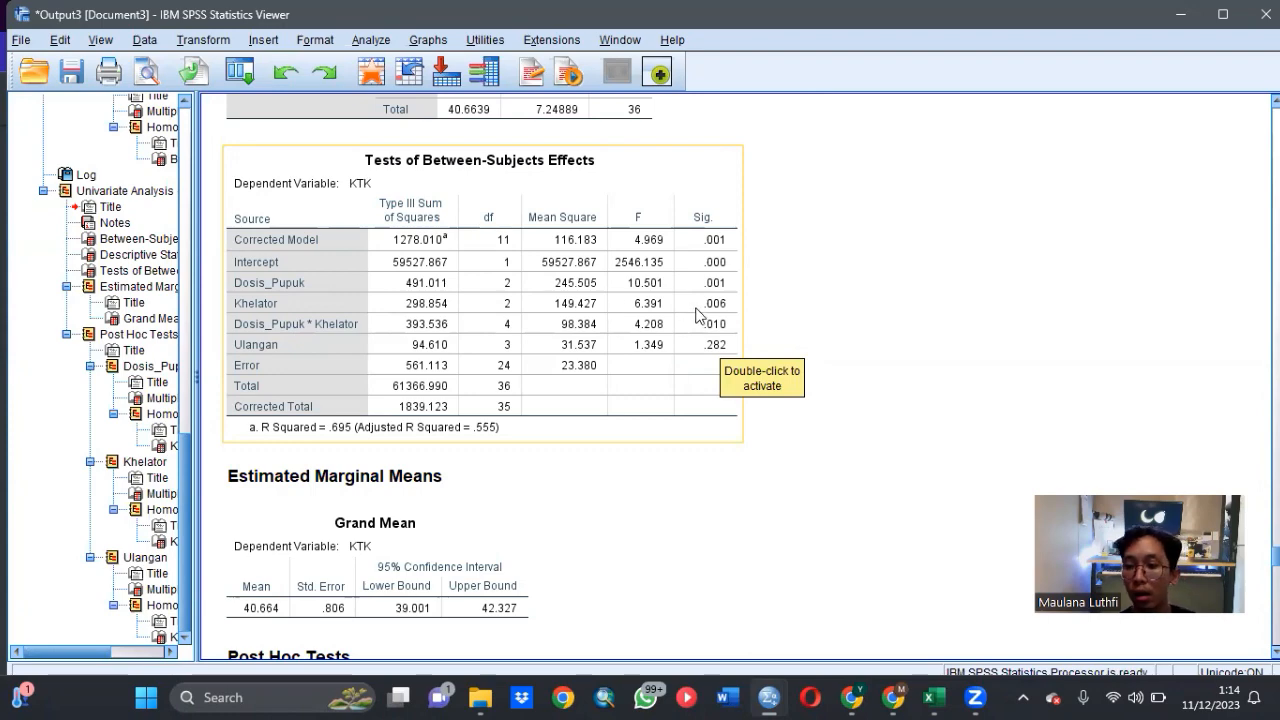
scroll(673, 364, down, 10)
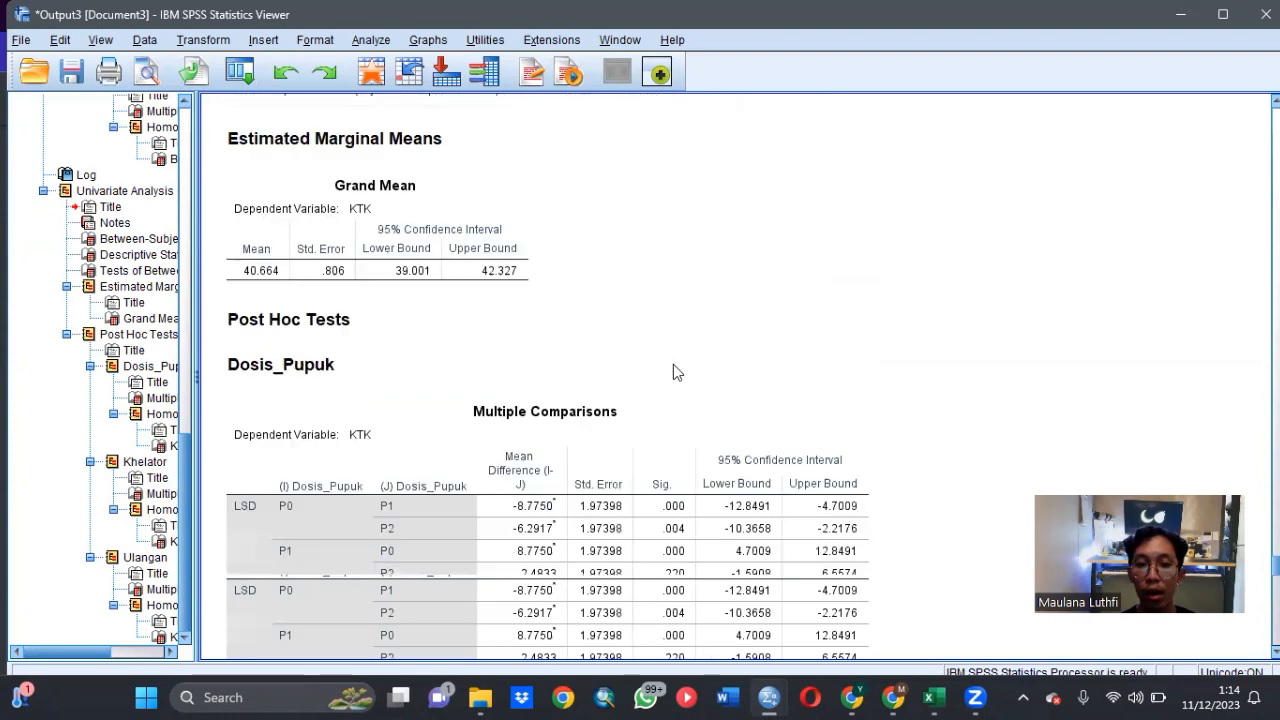
scroll(675, 357, down, 3)
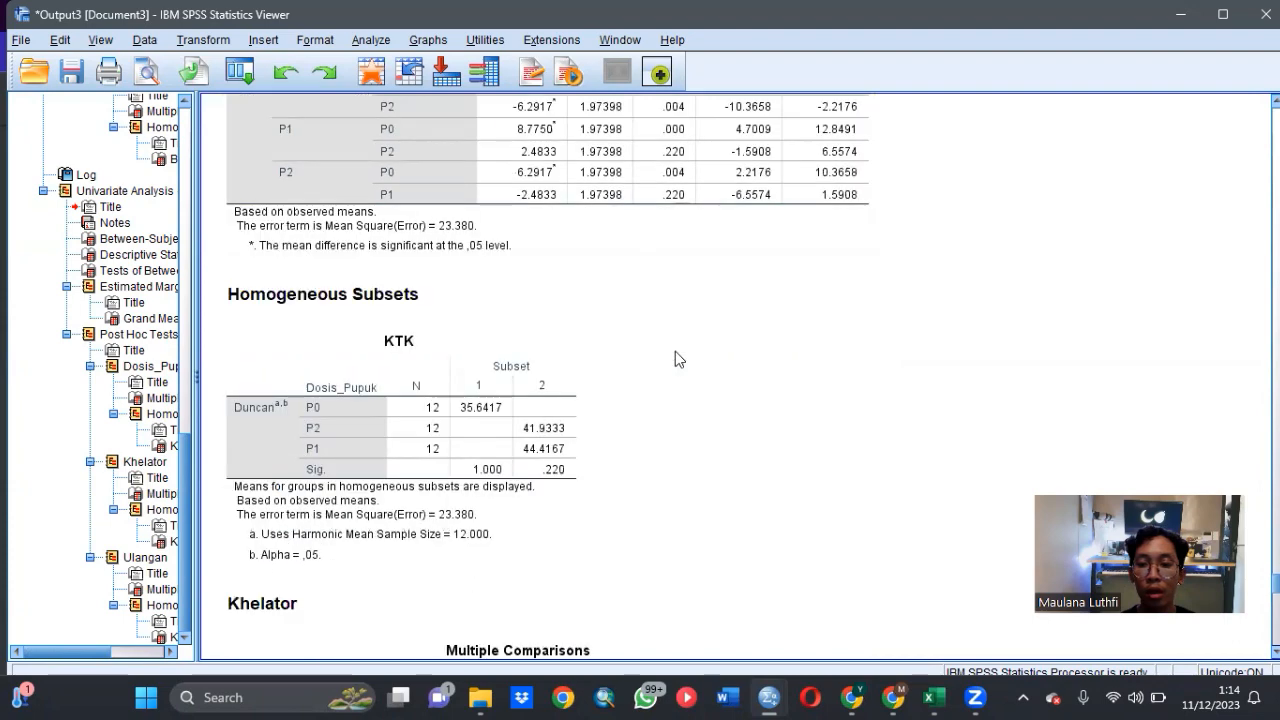
scroll(677, 346, down, 1)
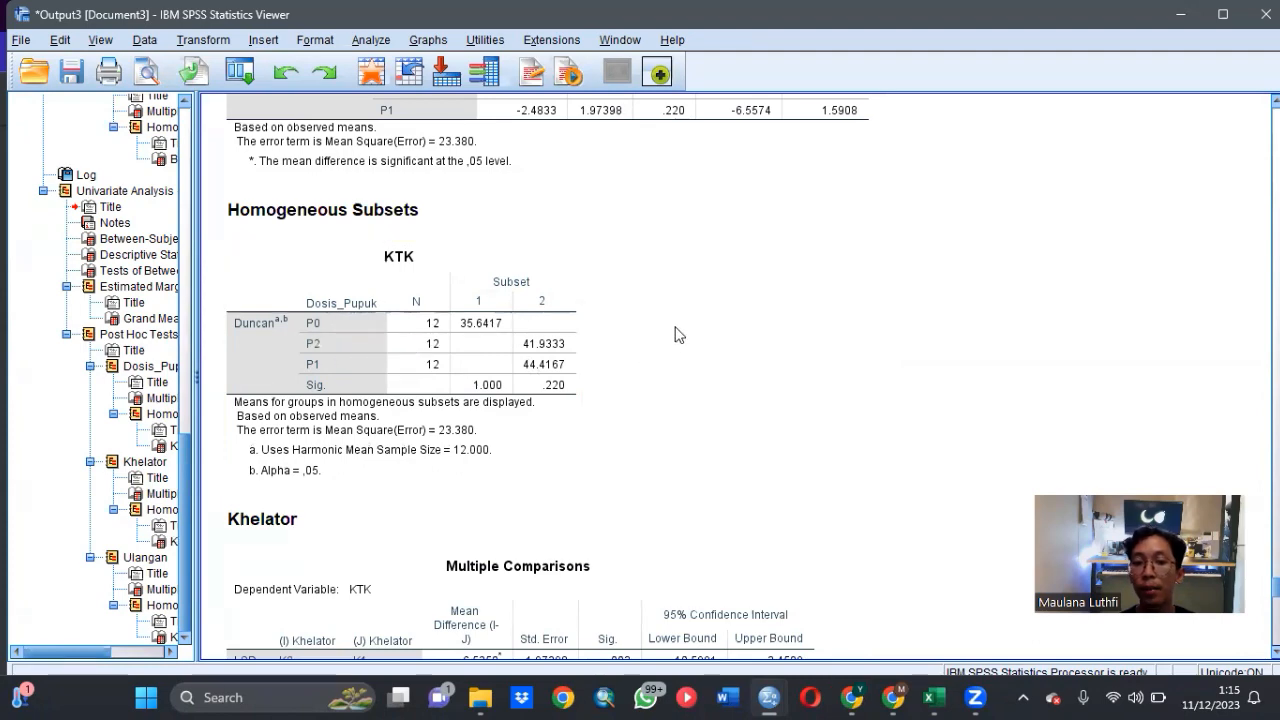
scroll(676, 334, down, 10)
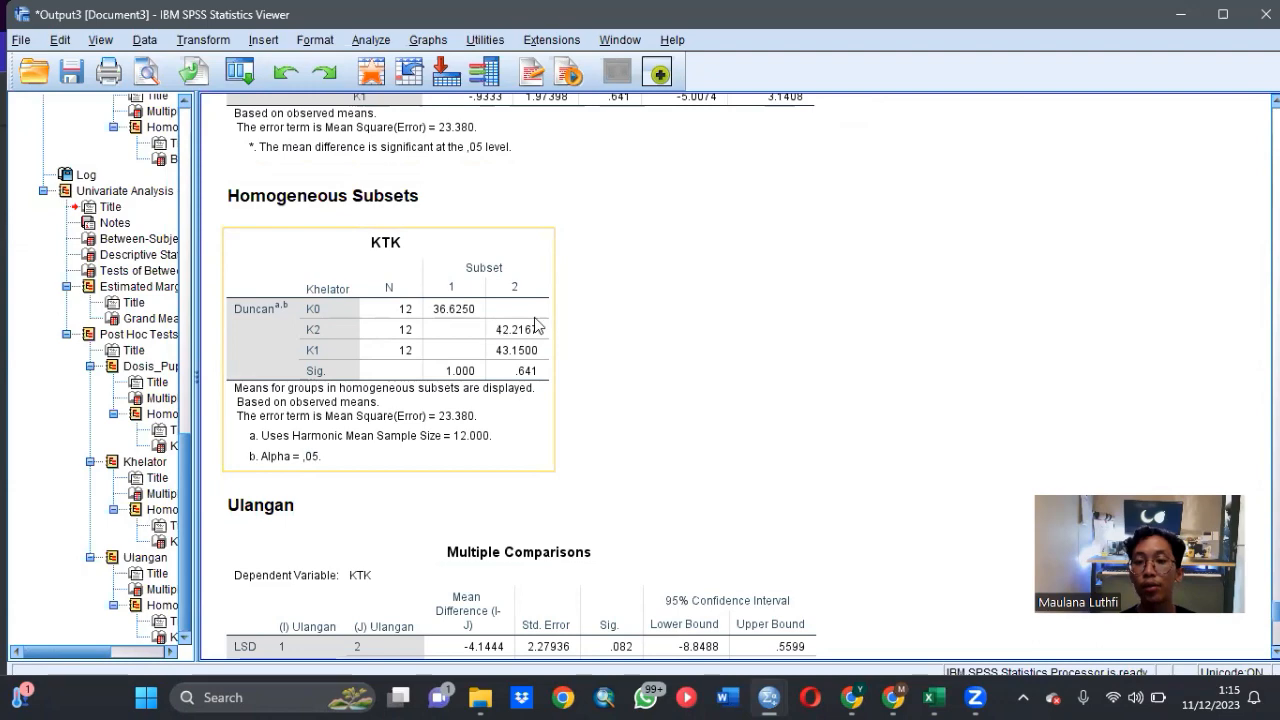
scroll(620, 312, down, 3)
scroll(624, 296, down, 3)
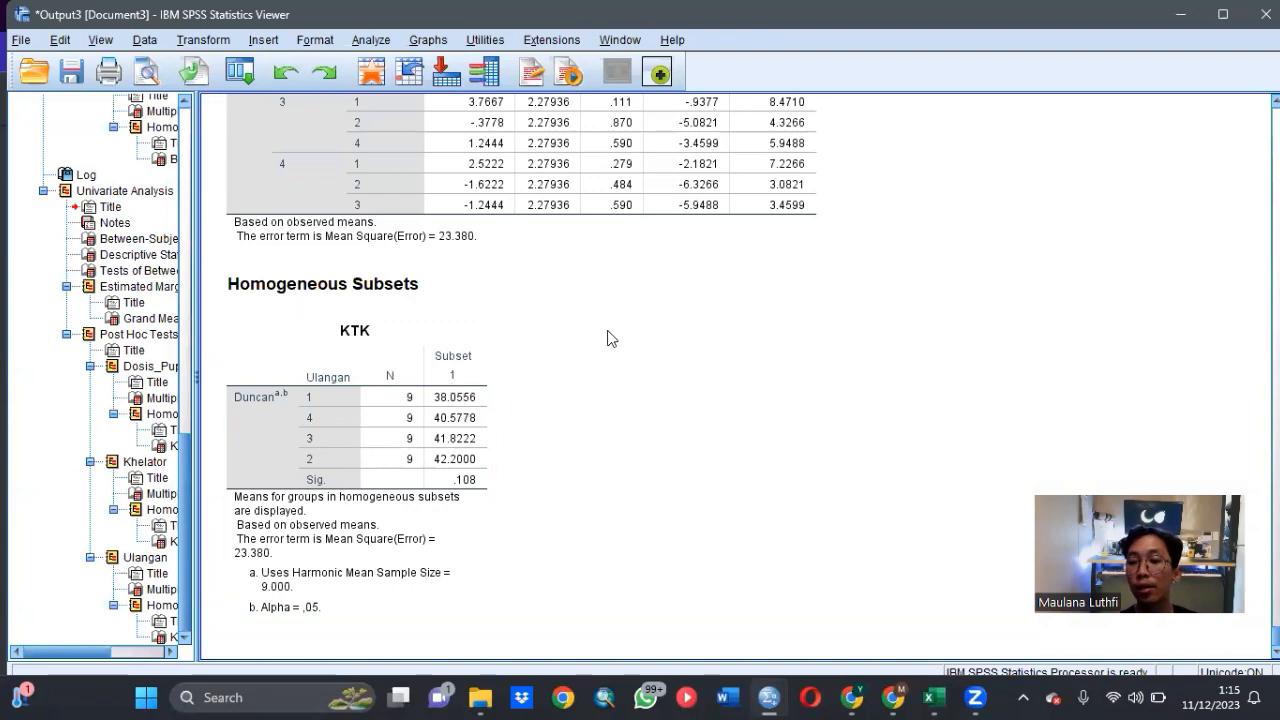
scroll(607, 338, up, 15)
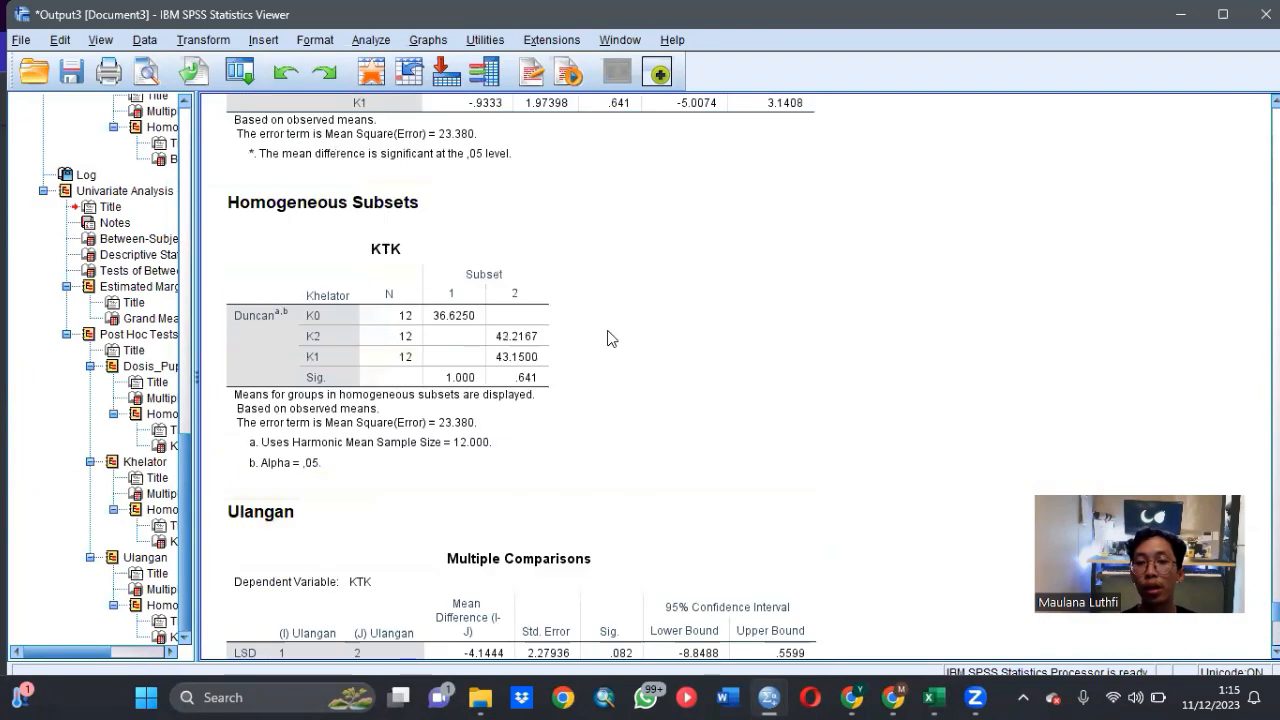
scroll(607, 338, up, 1)
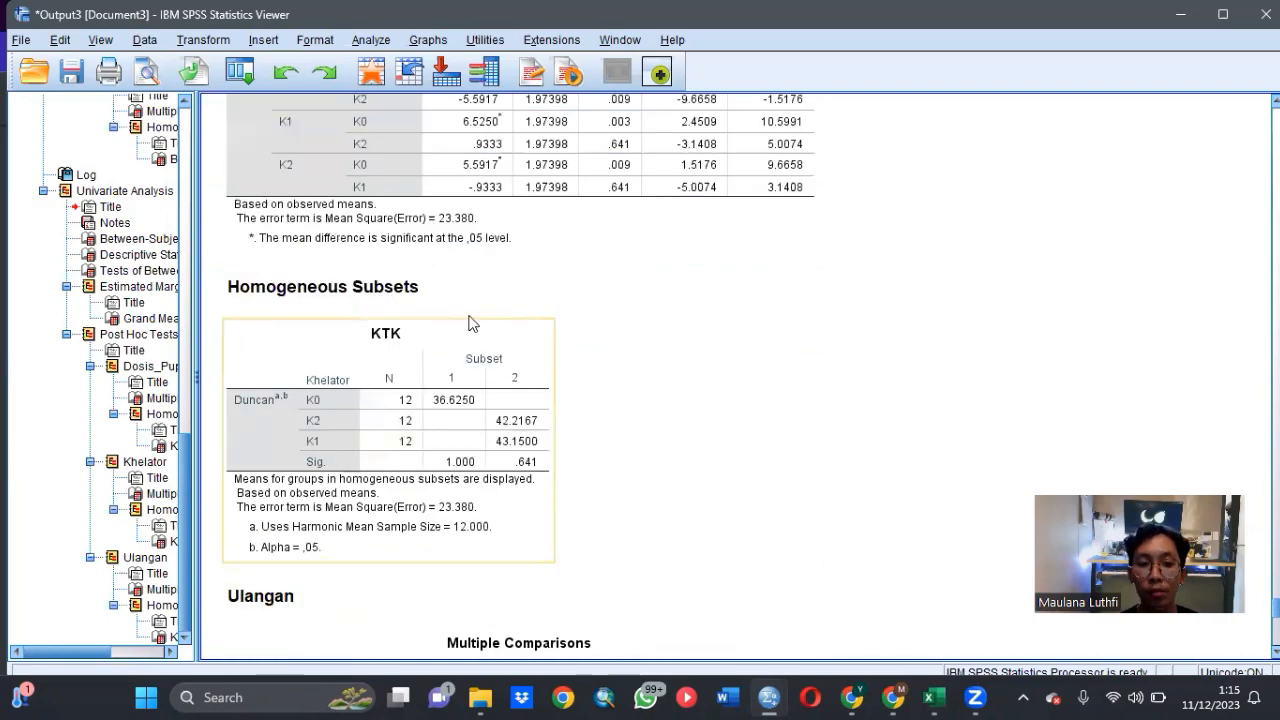
scroll(469, 326, up, 5)
scroll(475, 325, down, 8)
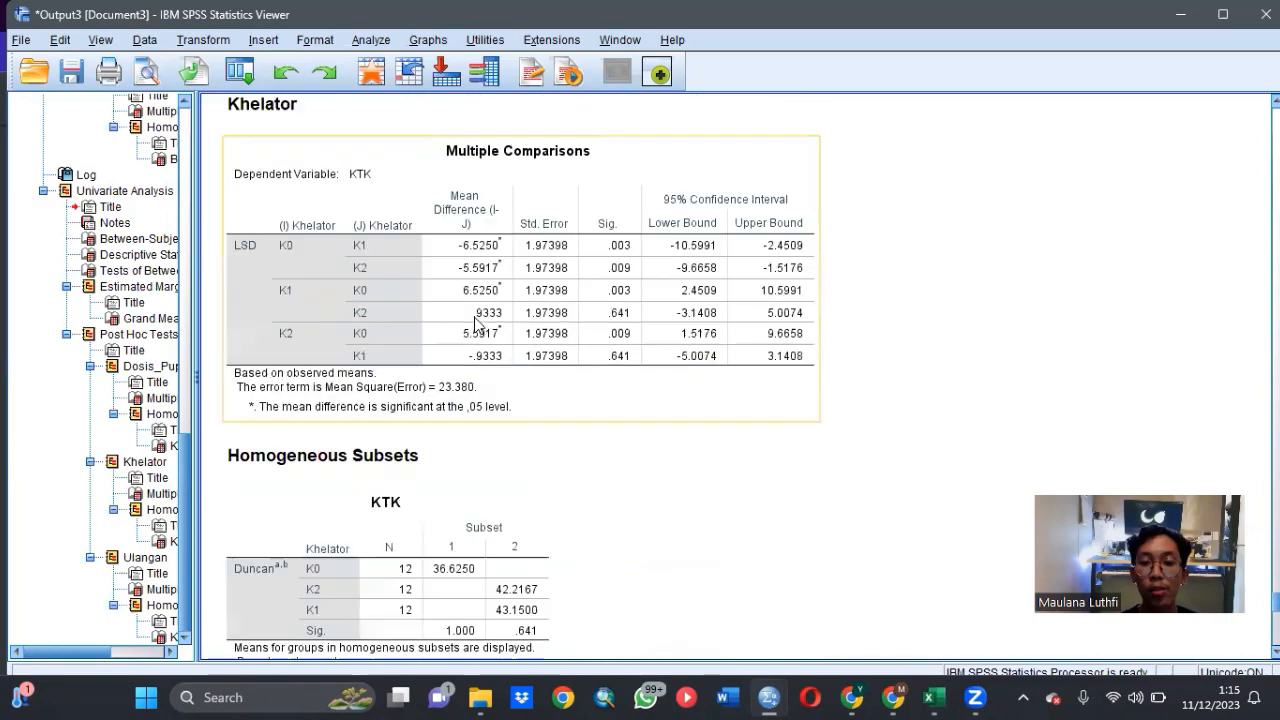
scroll(520, 300, down, 3)
click(548, 285)
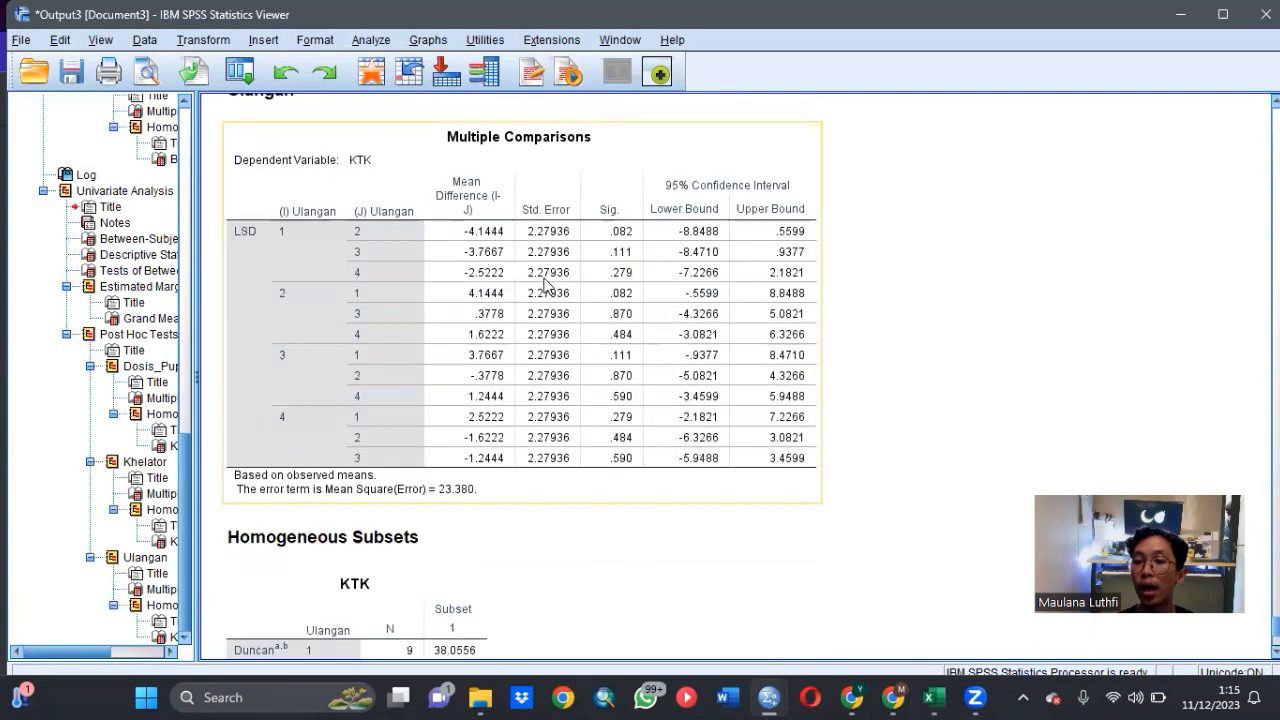
scroll(548, 283, down, 3)
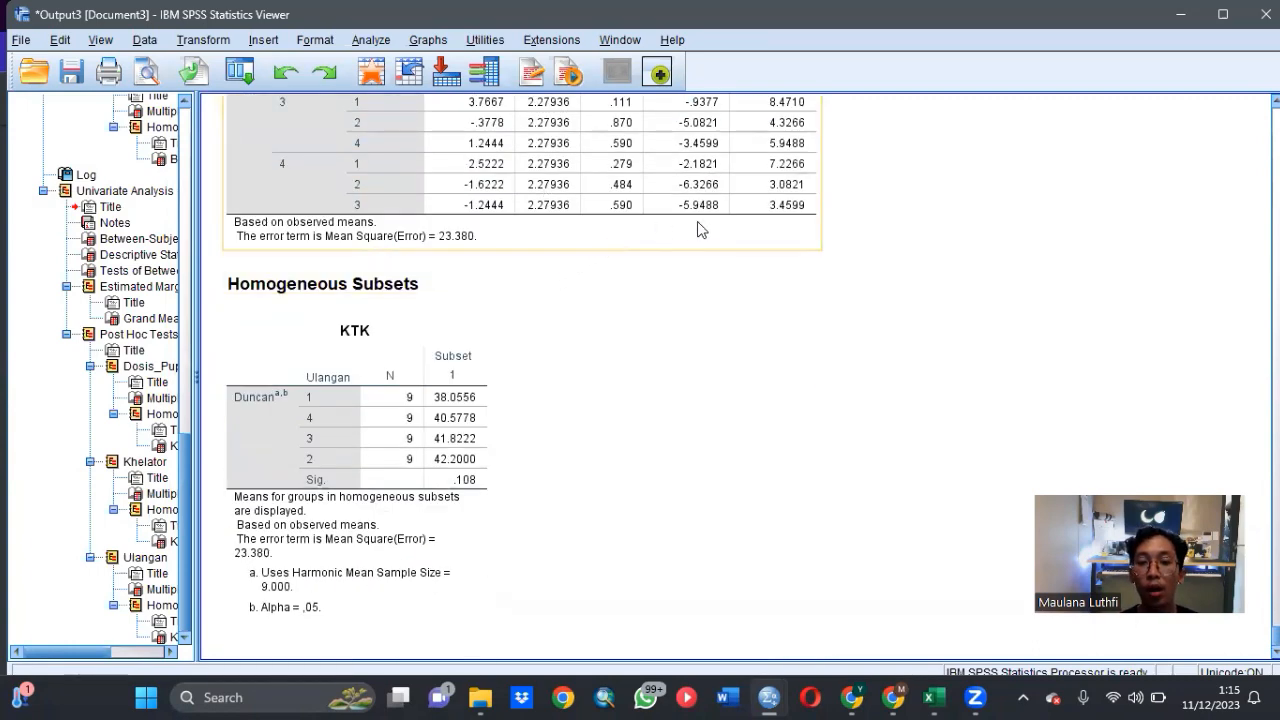
- Return to the second experiment's dataset and replace KTK with Tinggi_Tanaman as the dependent variable of the Univariate analysis
mouse_move(769, 697)
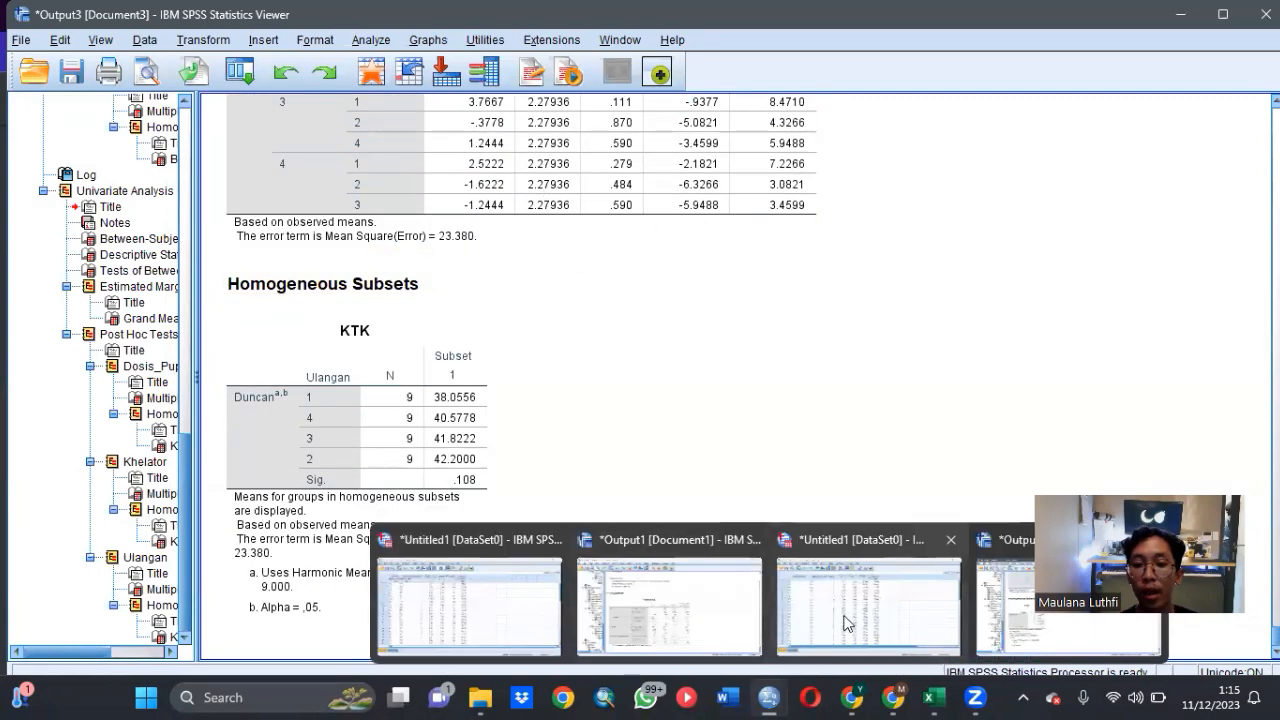
click(827, 539)
click(268, 40)
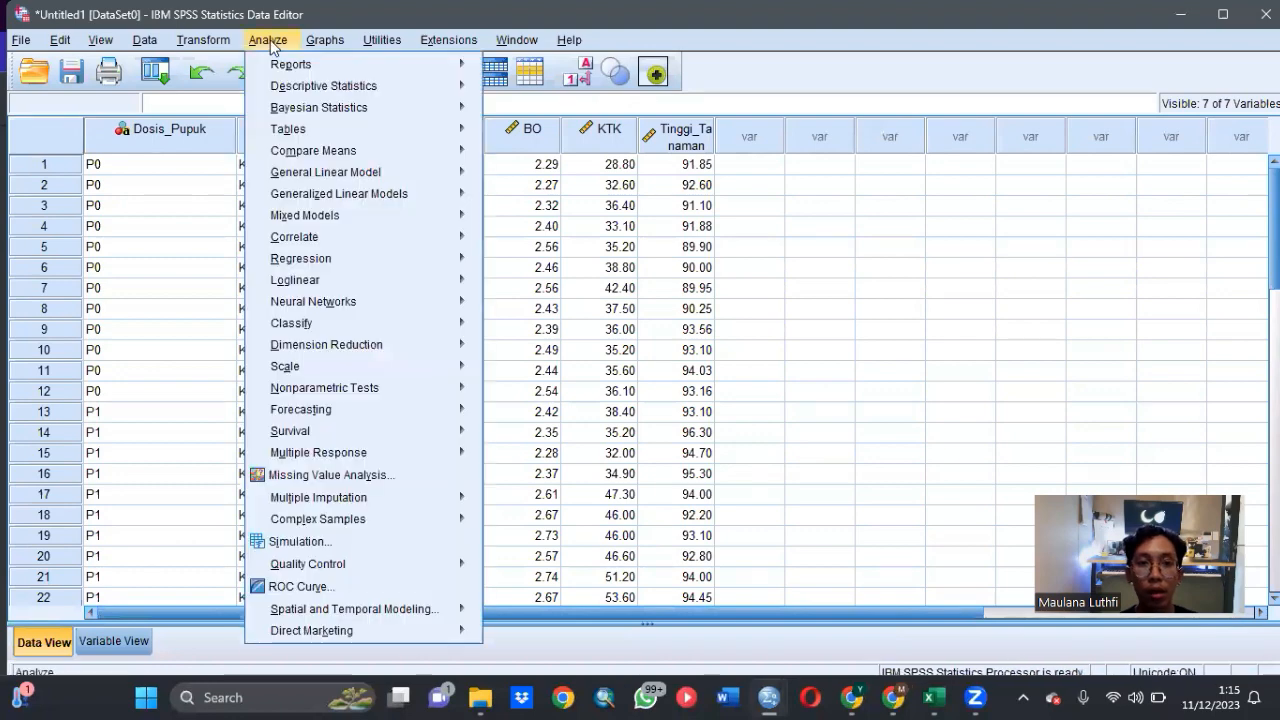
mouse_move(363, 178)
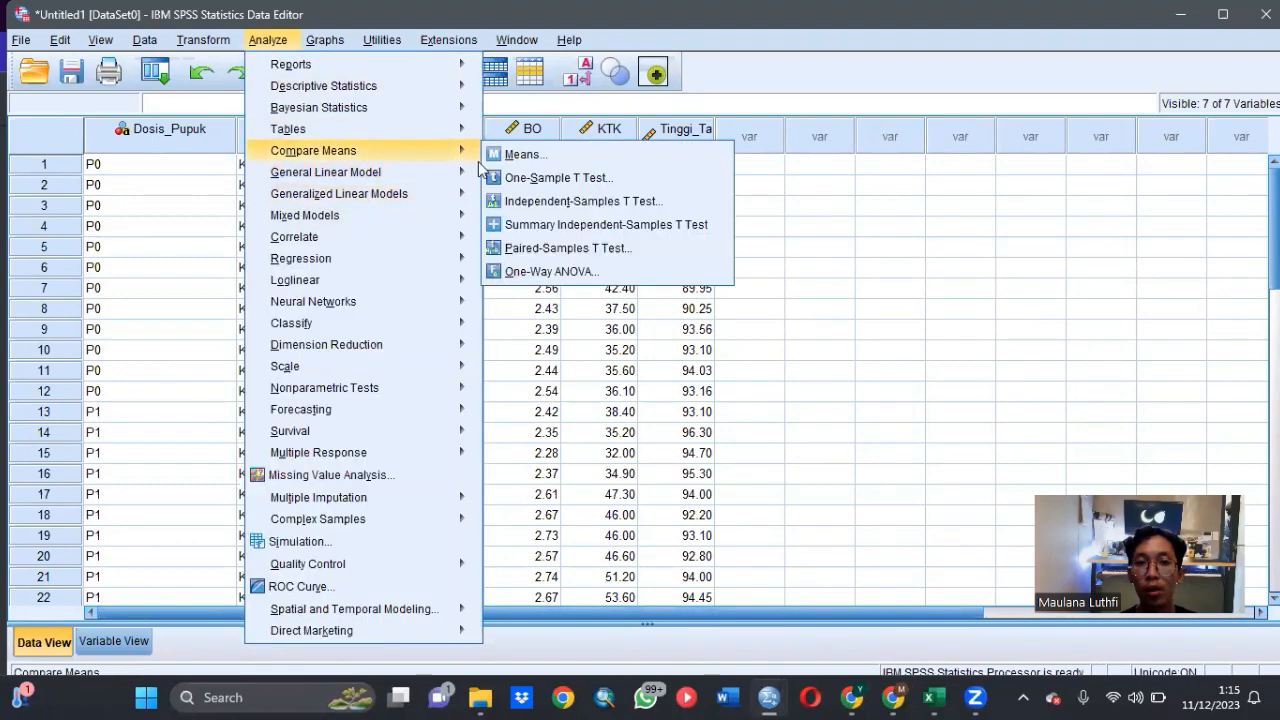
click(510, 176)
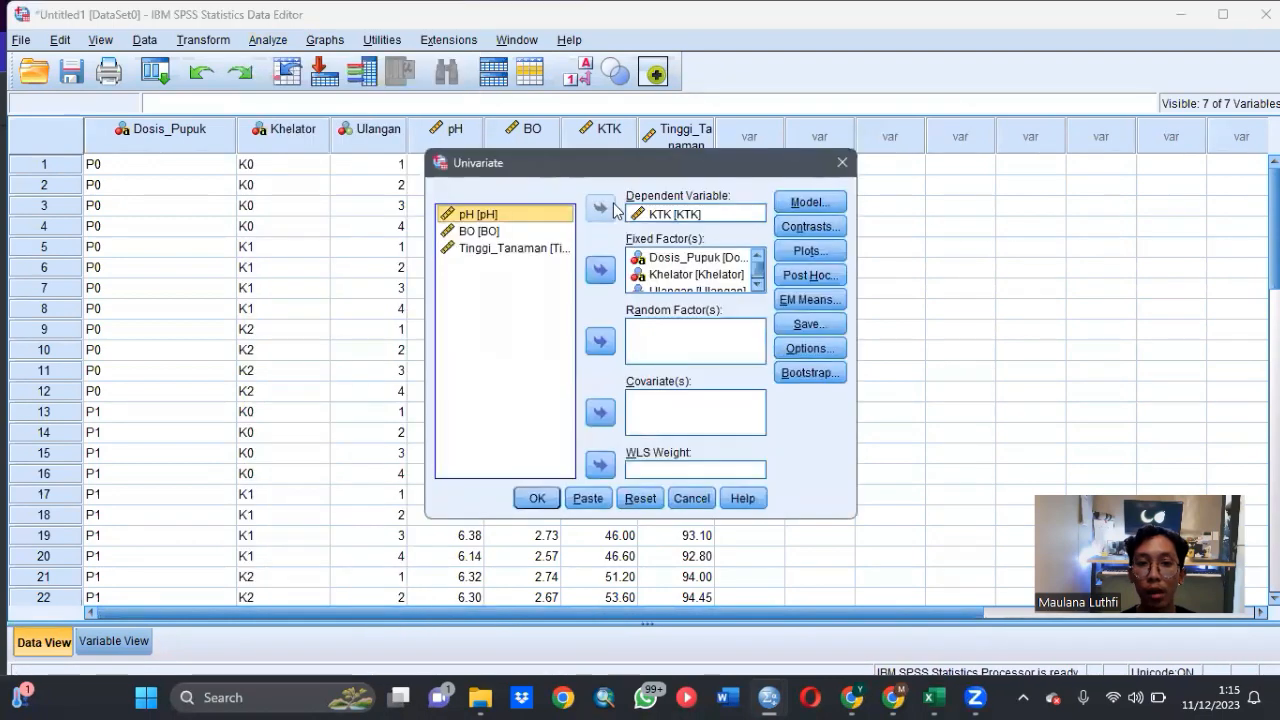
click(680, 214)
click(600, 208)
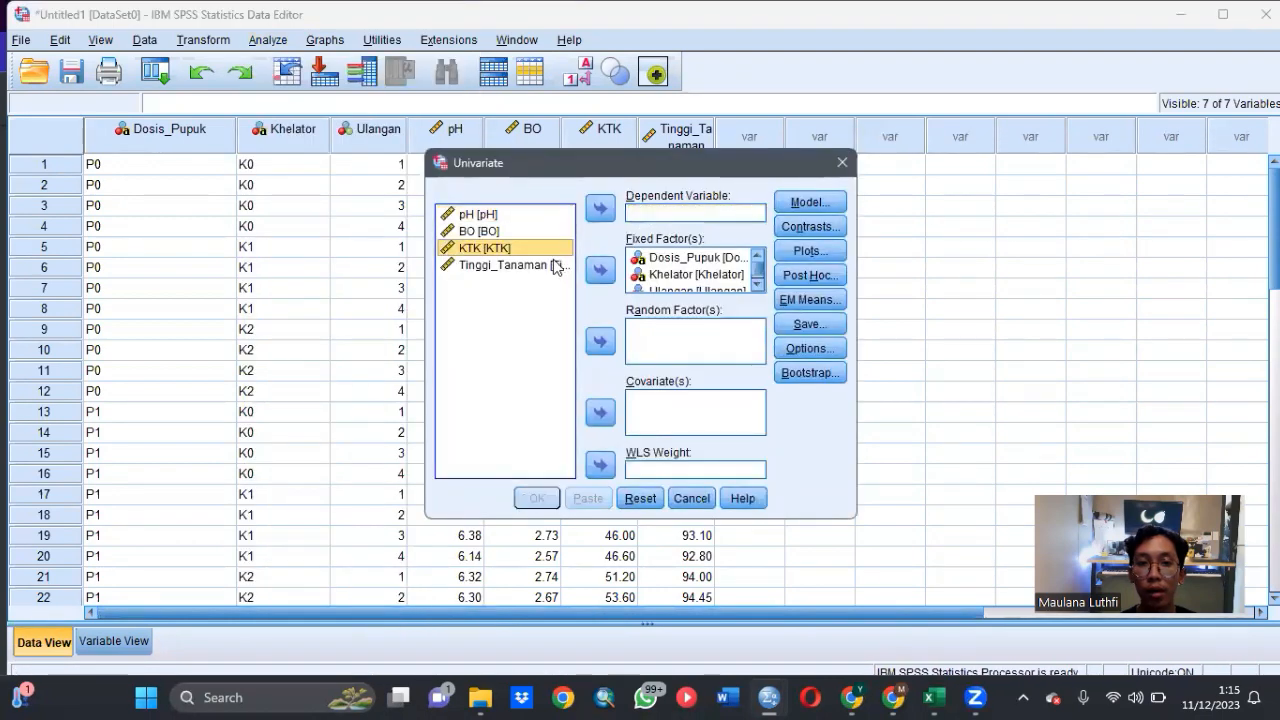
click(600, 208)
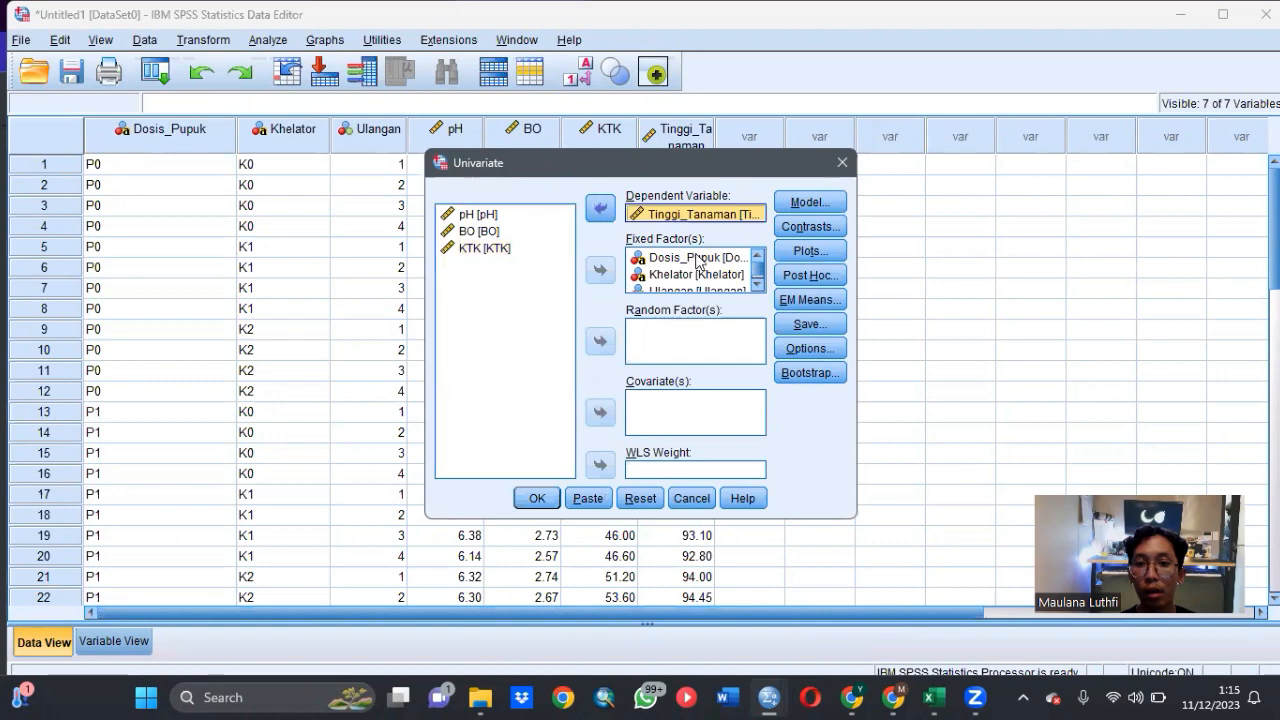
- Request the (OVERALL) estimated marginal mean and run the Univariate analysis for Tinggi_Tanaman
click(821, 297)
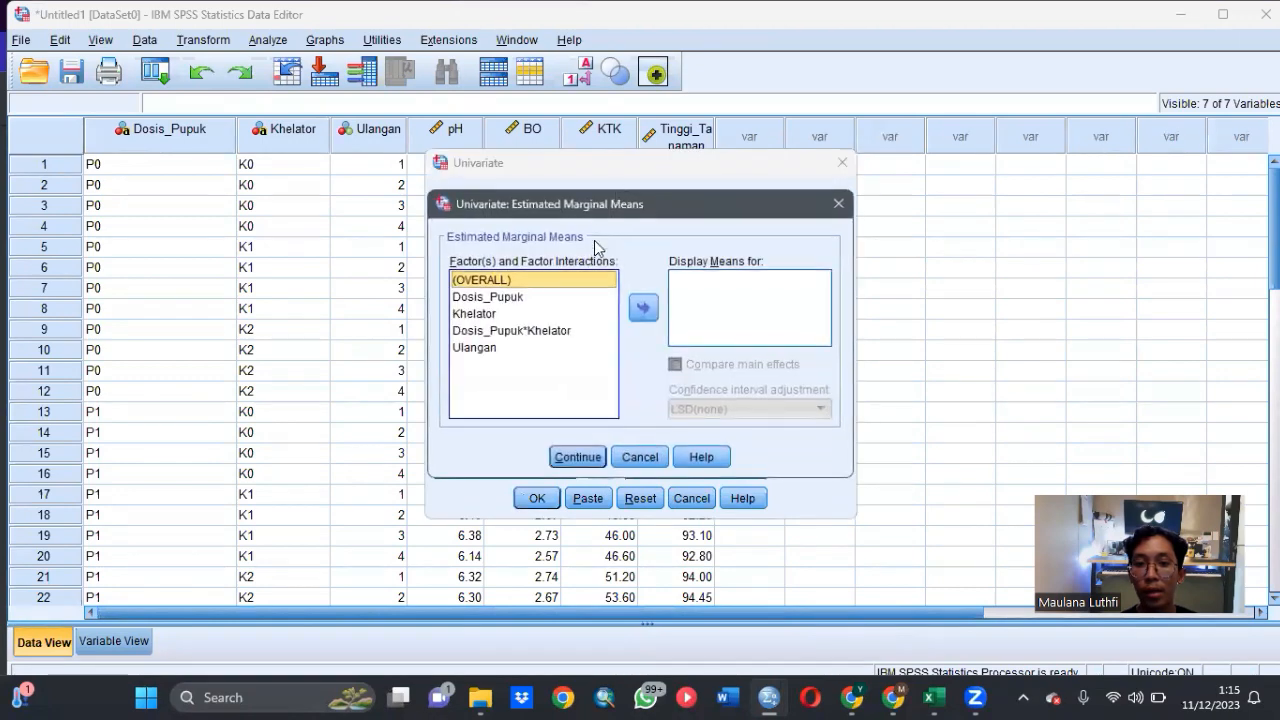
click(641, 310)
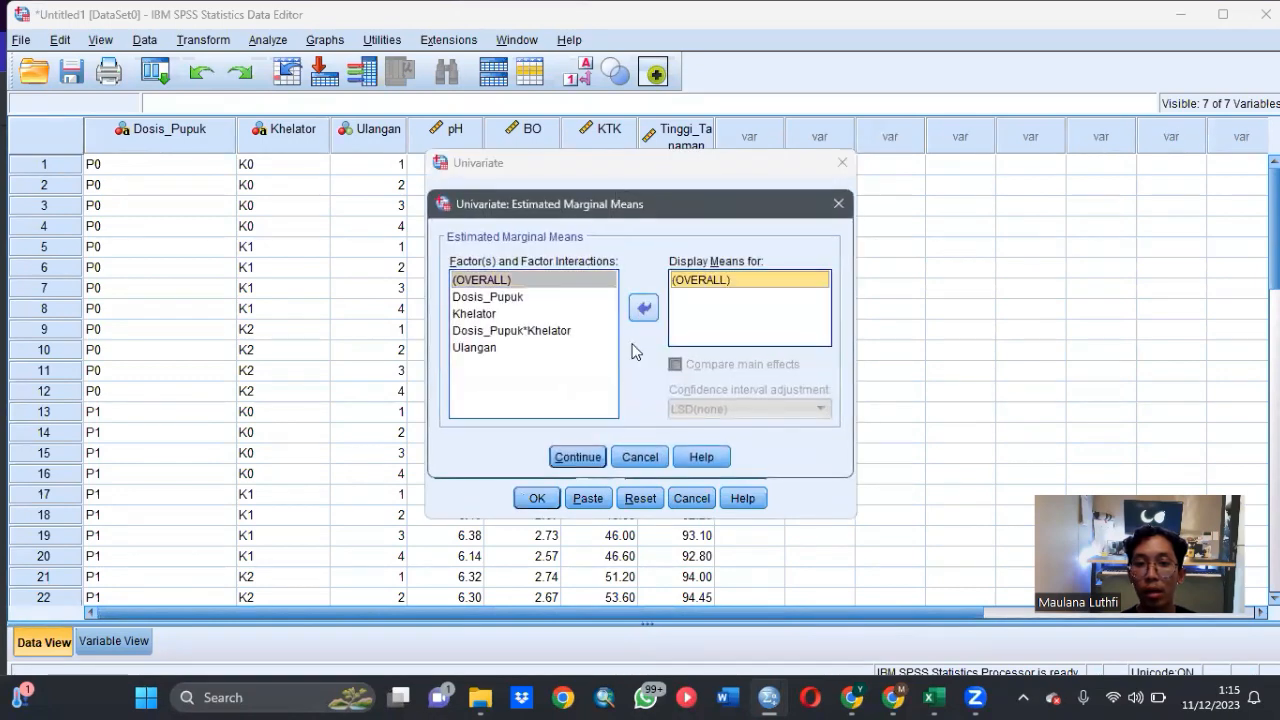
click(586, 458)
click(537, 498)
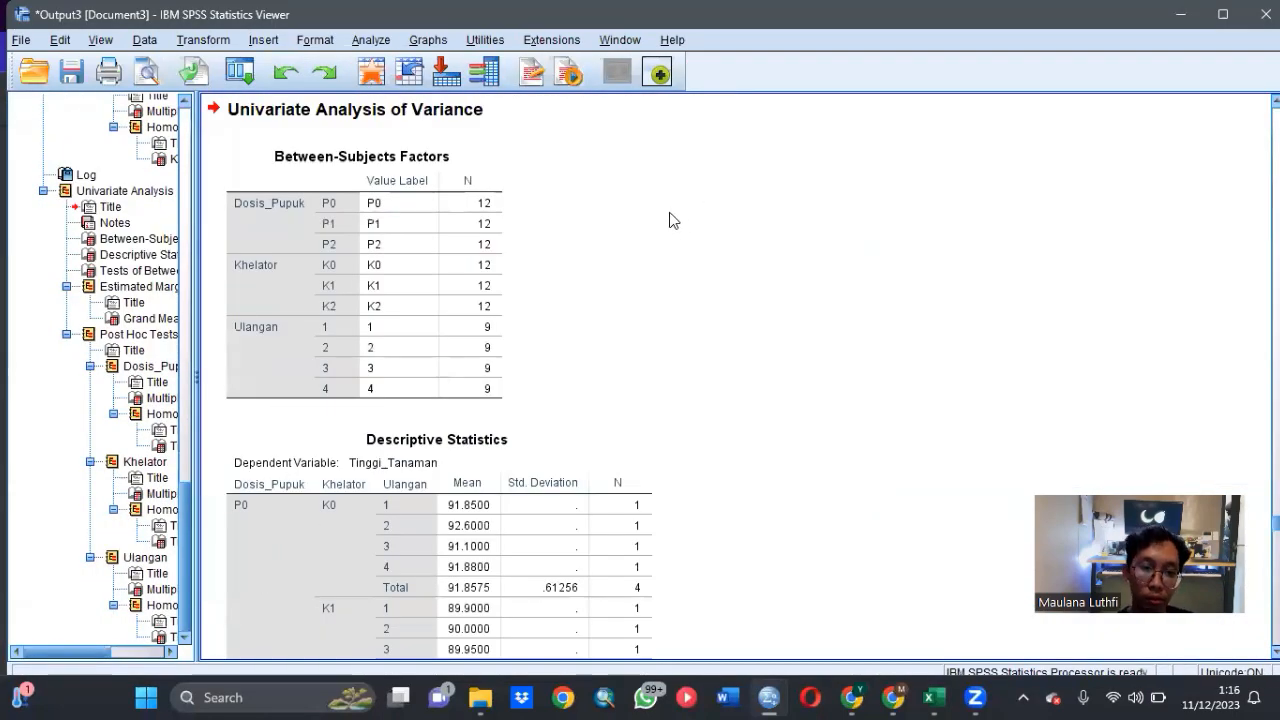
- Examine the descriptive statistics, between-subjects effects and grand mean in the Tinggi_Tanaman output
scroll(670, 220, down, 20)
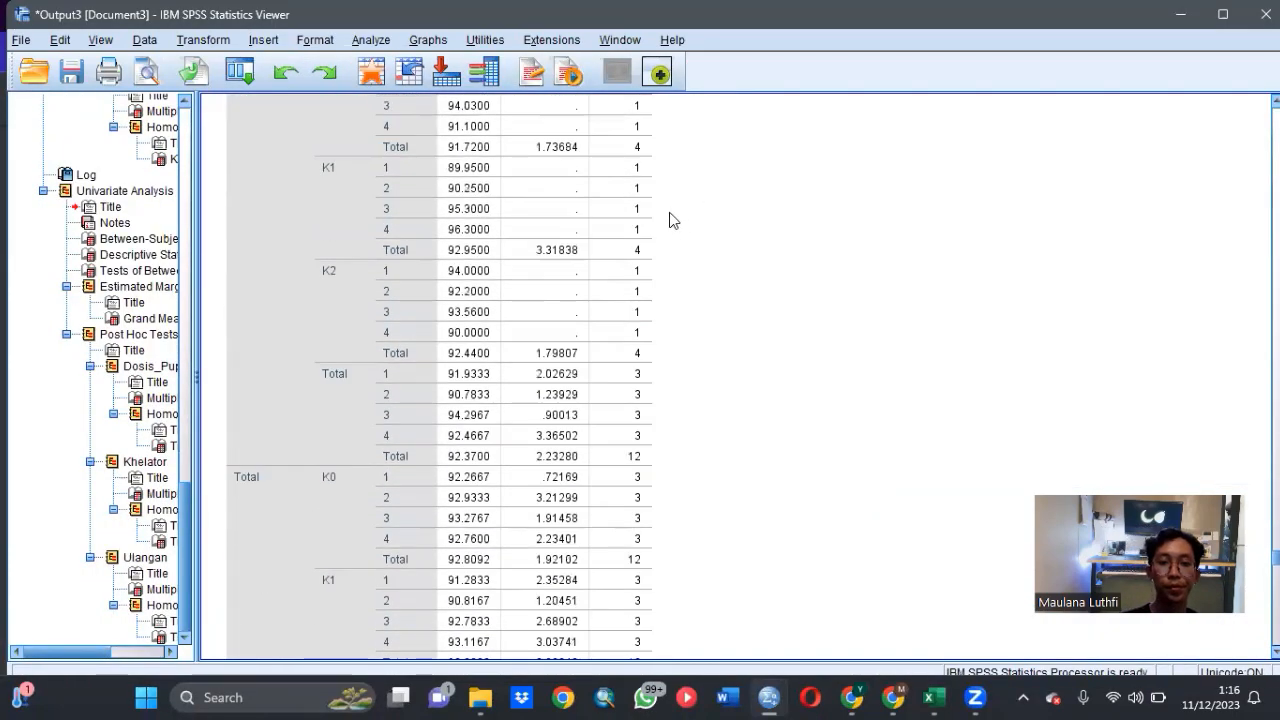
scroll(670, 220, down, 5)
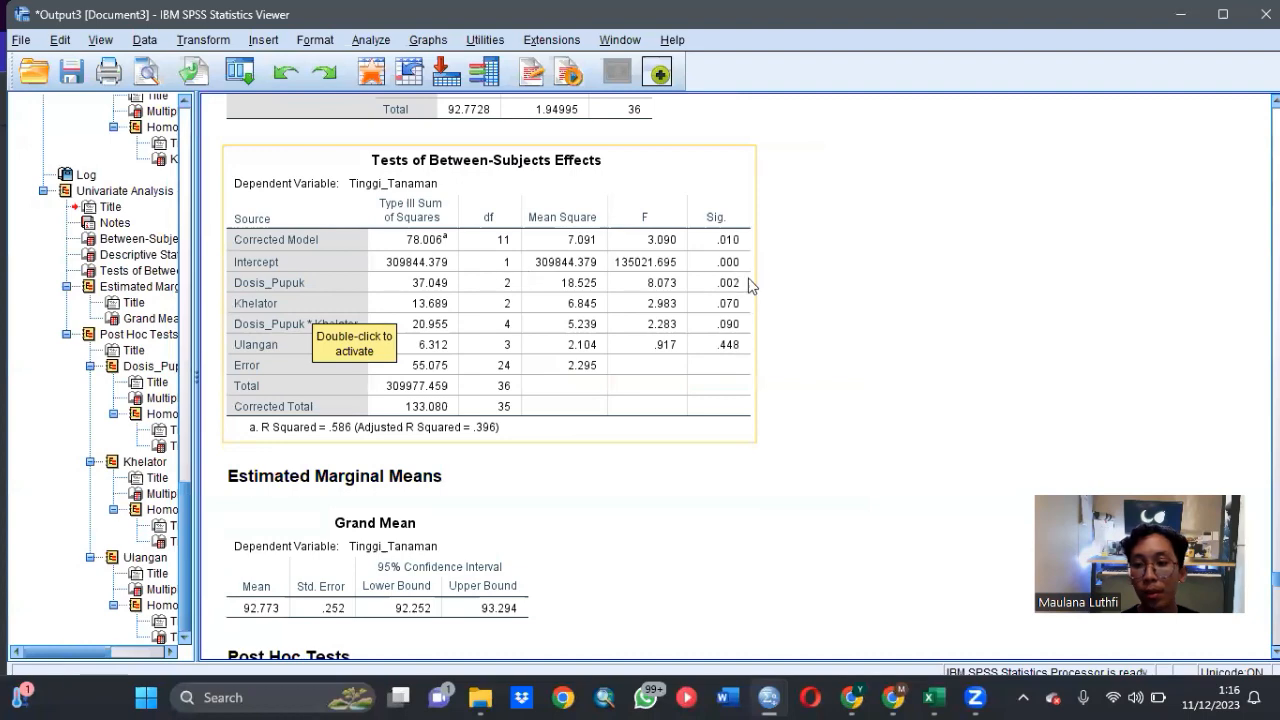
scroll(763, 374, down, 3)
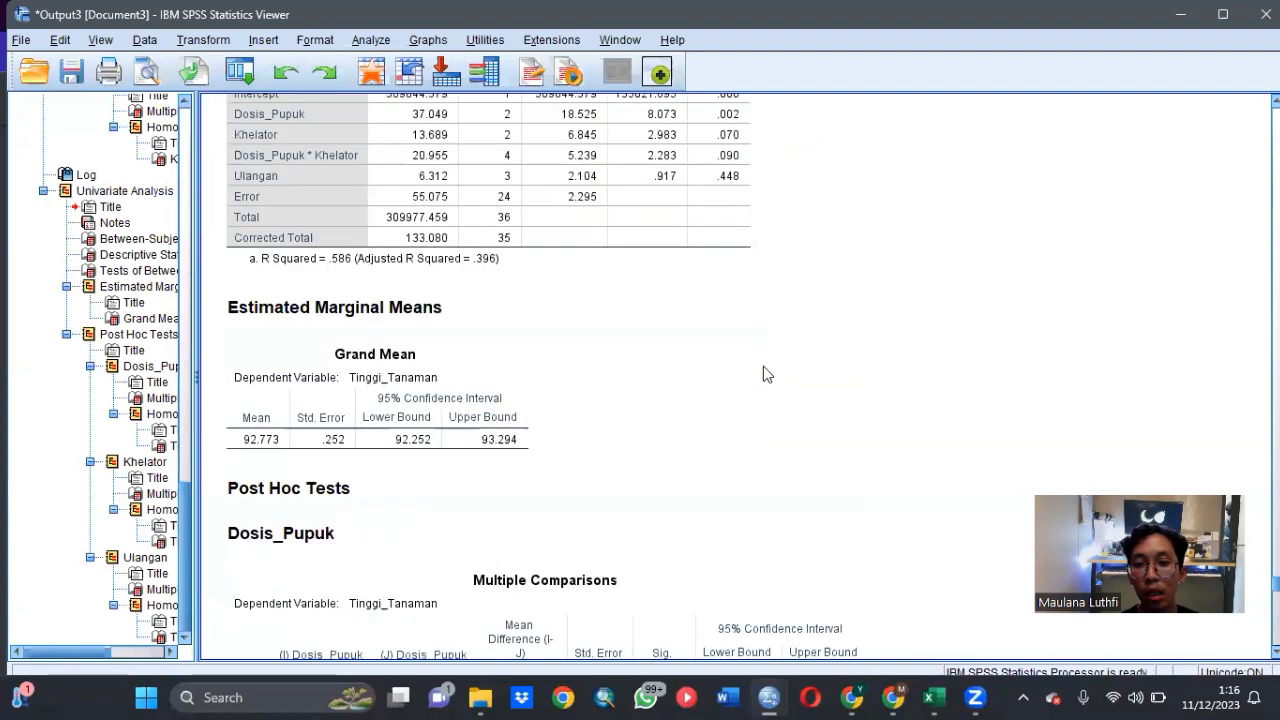
scroll(763, 374, up, 1)
key(alt+Tab)
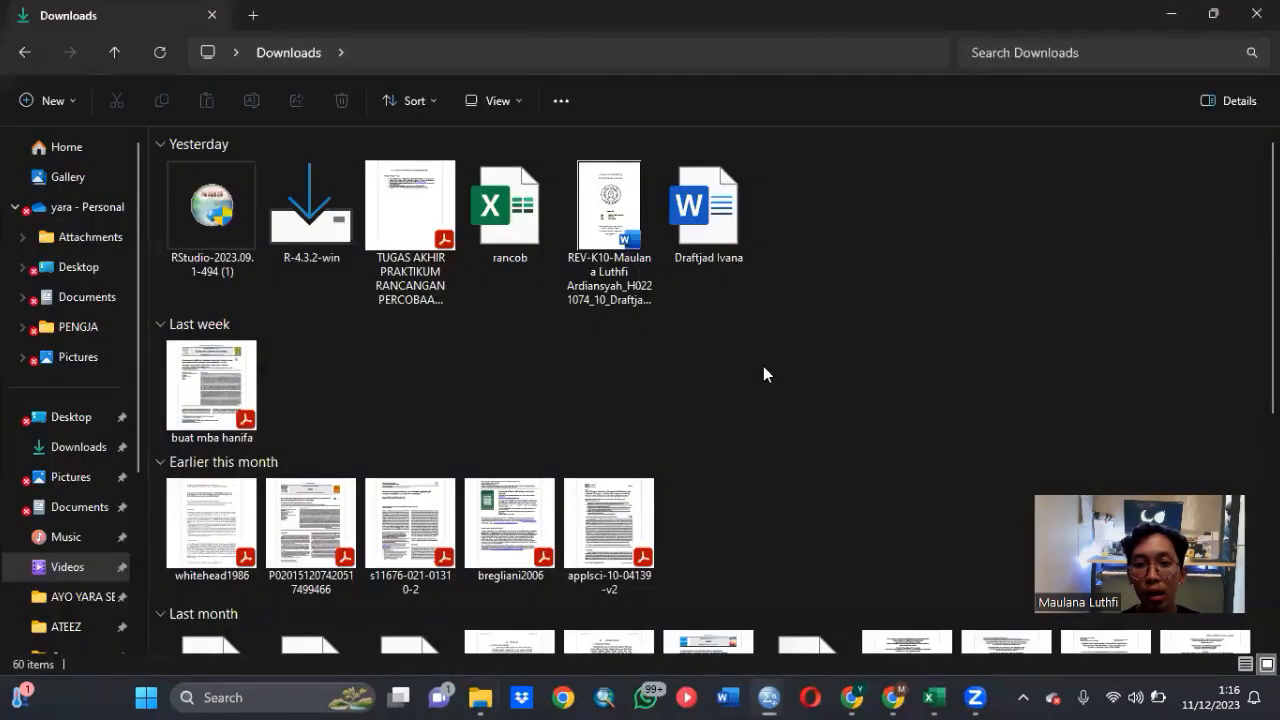
scroll(826, 431, down, 4)
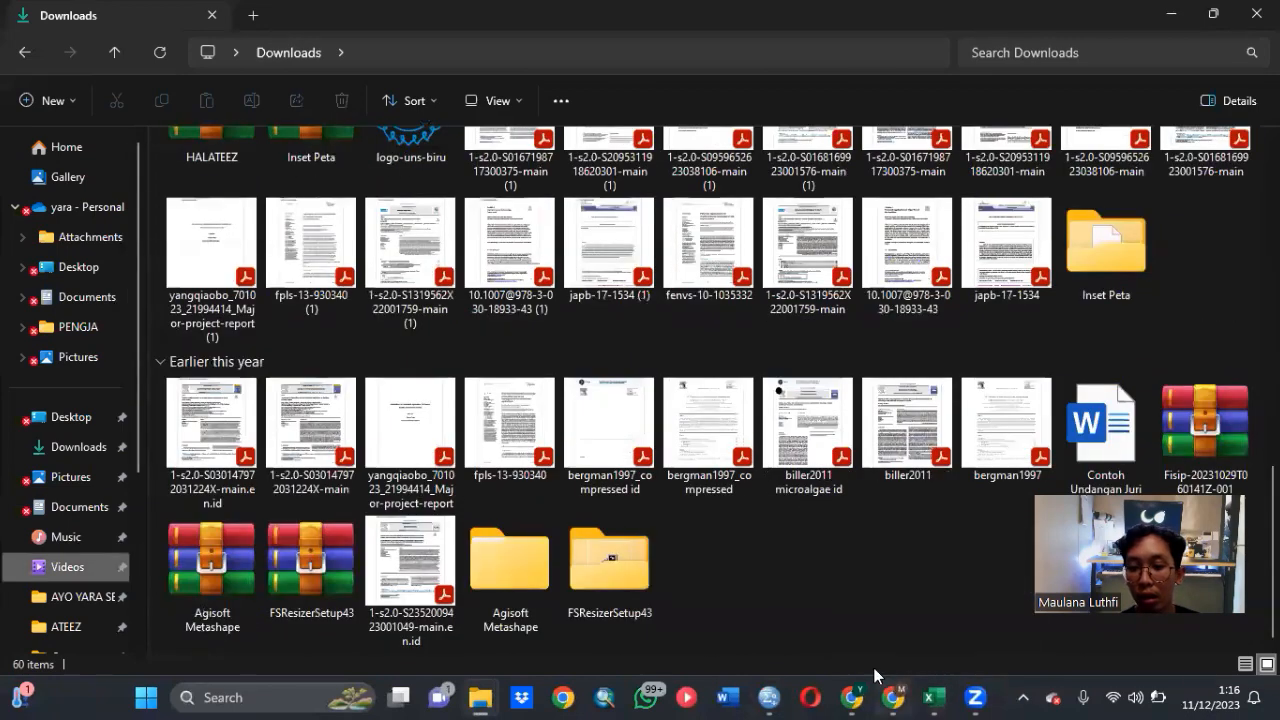
mouse_move(768, 697)
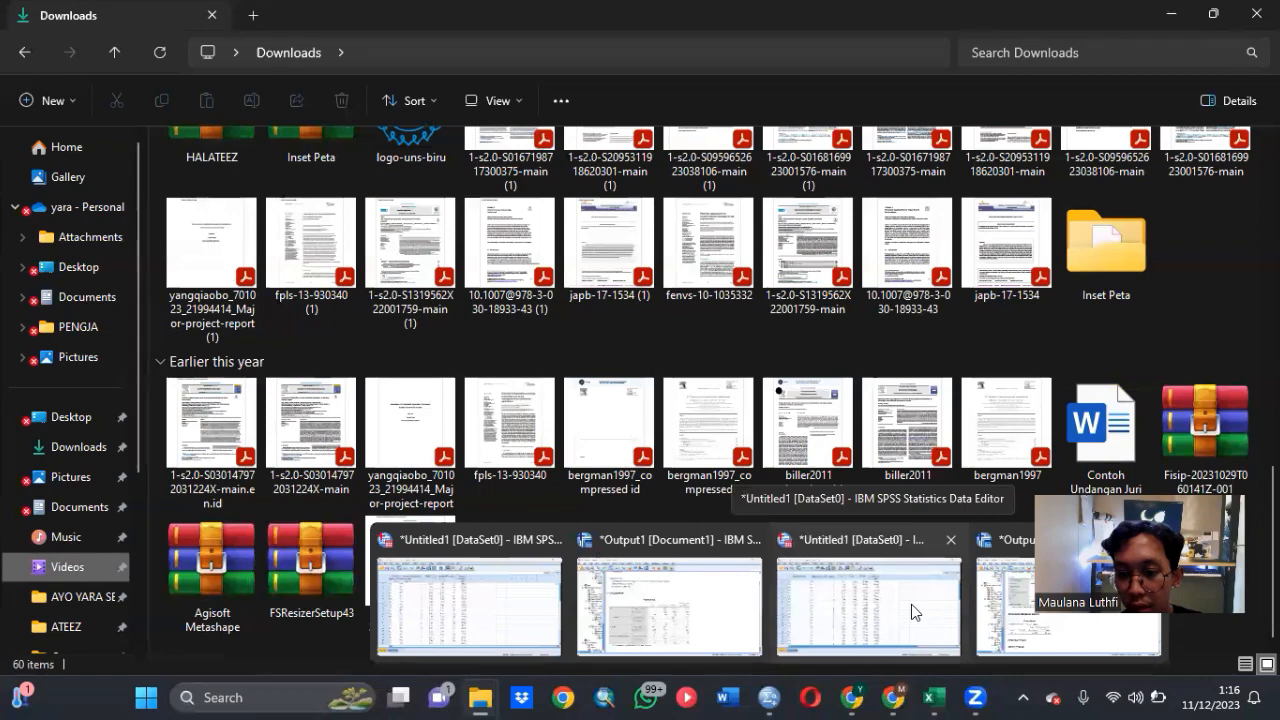
click(1020, 604)
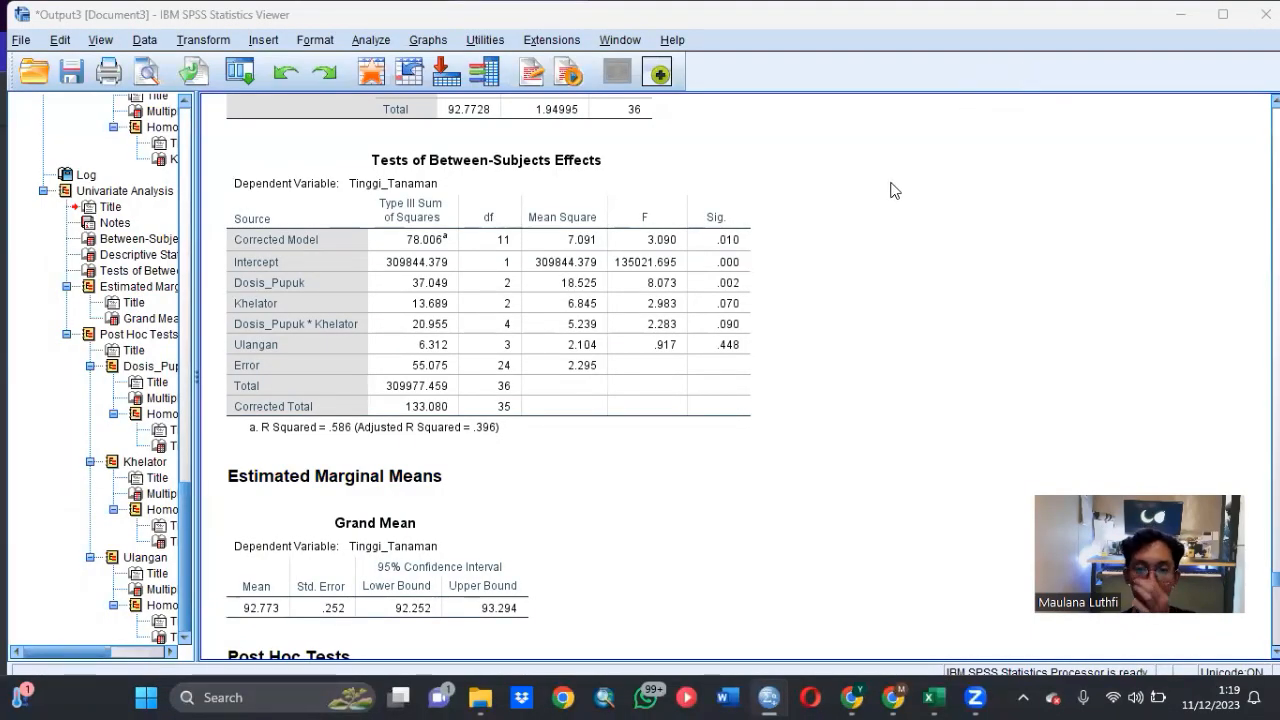
- Examine the Tinggi_Tanaman significance values and the Duncan homogeneous subsets for Dosis_Pupuk, Khelator and Ulangan
click(741, 316)
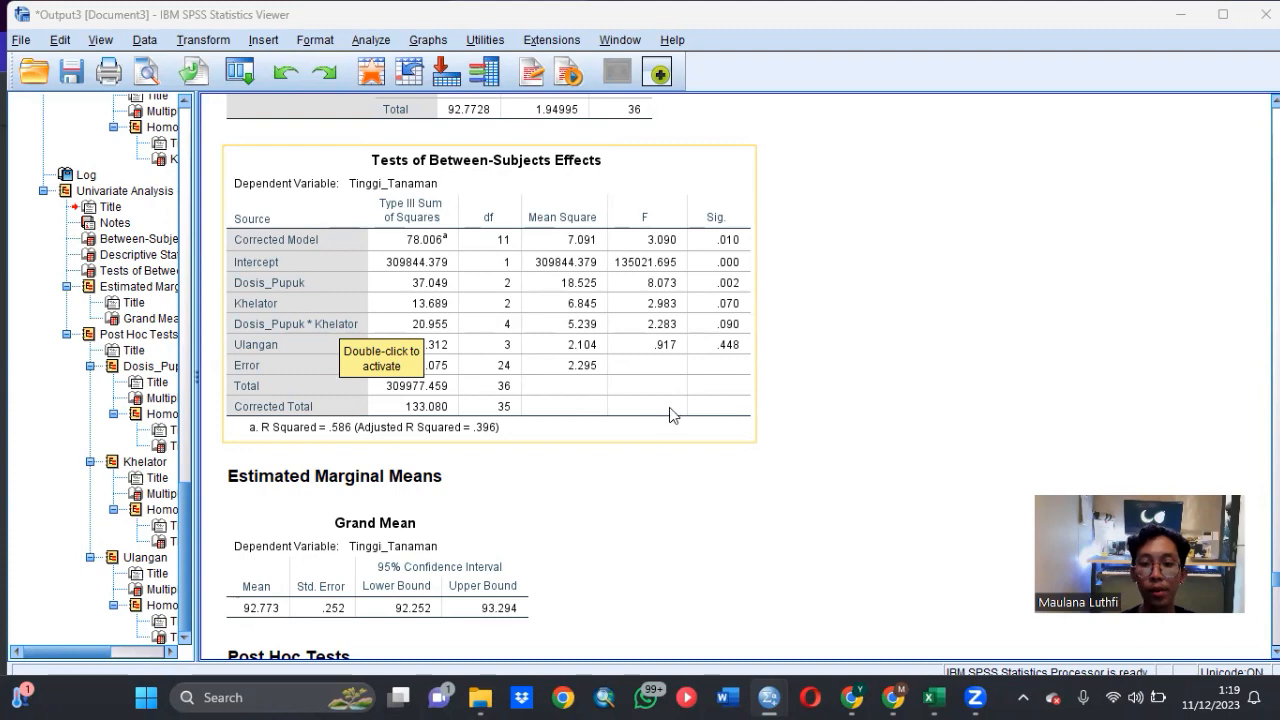
scroll(671, 415, down, 10)
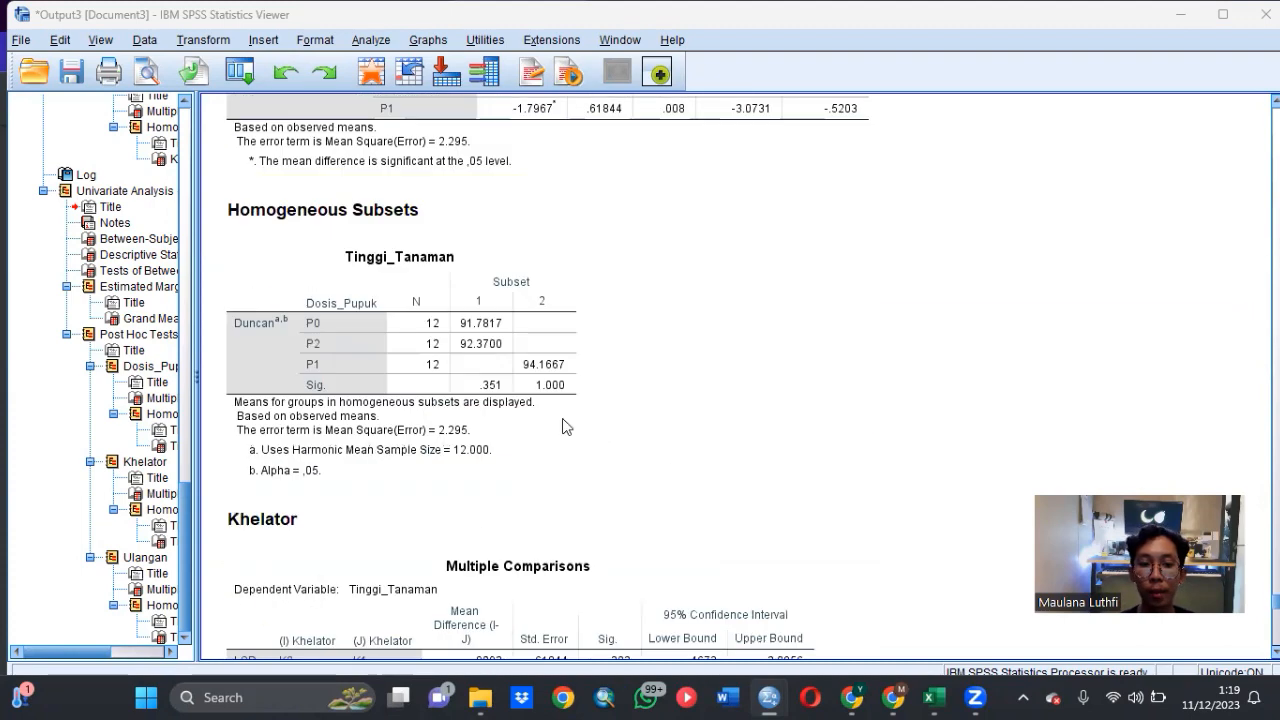
scroll(545, 418, down, 5)
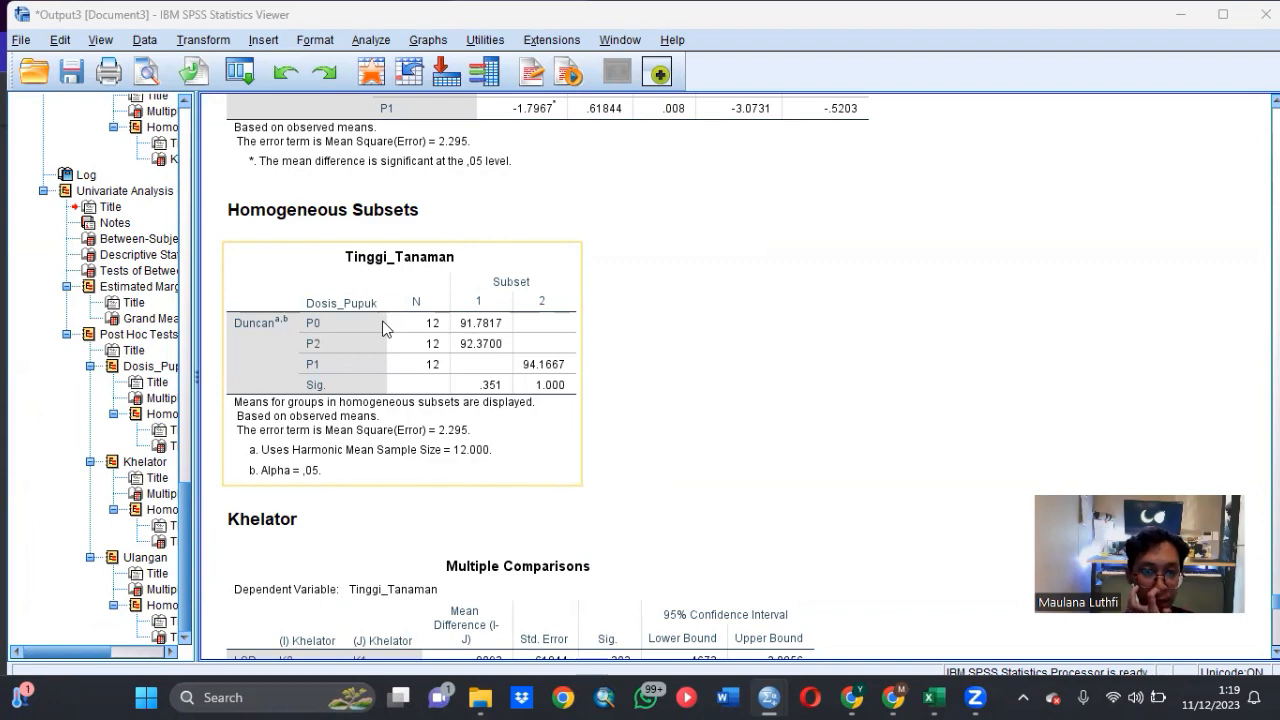
scroll(540, 315, down, 8)
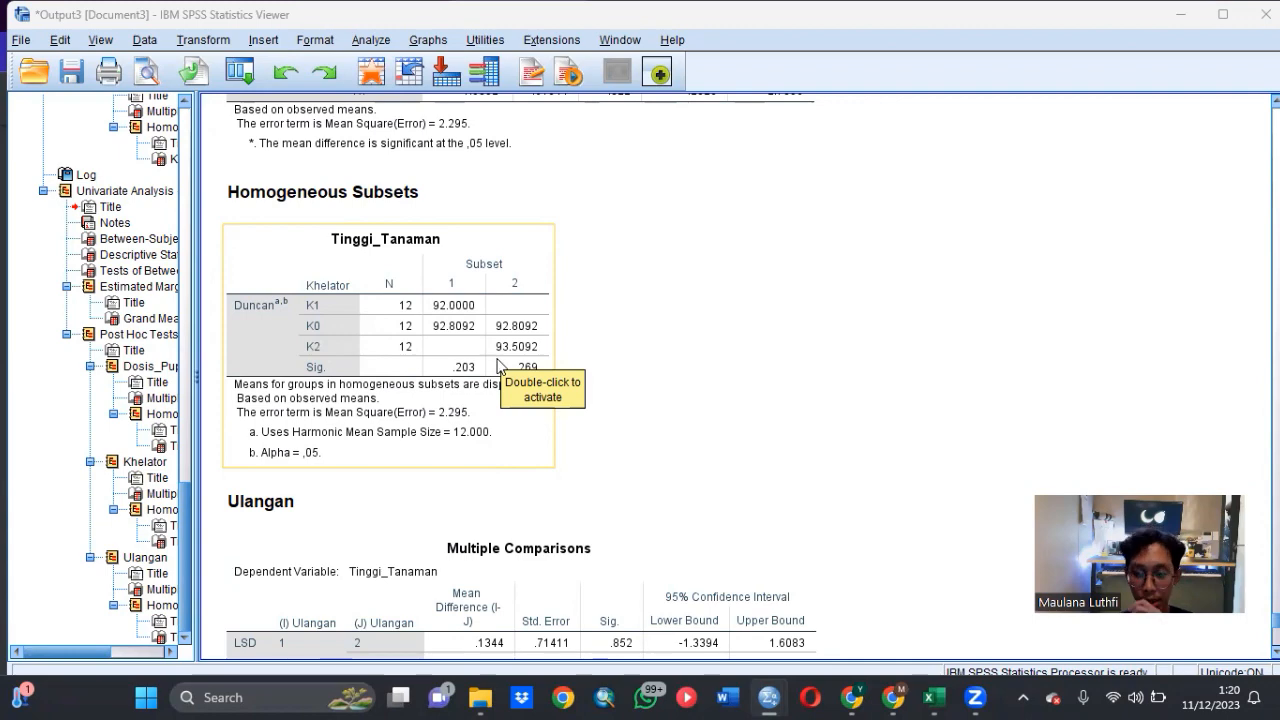
scroll(660, 370, down, 5)
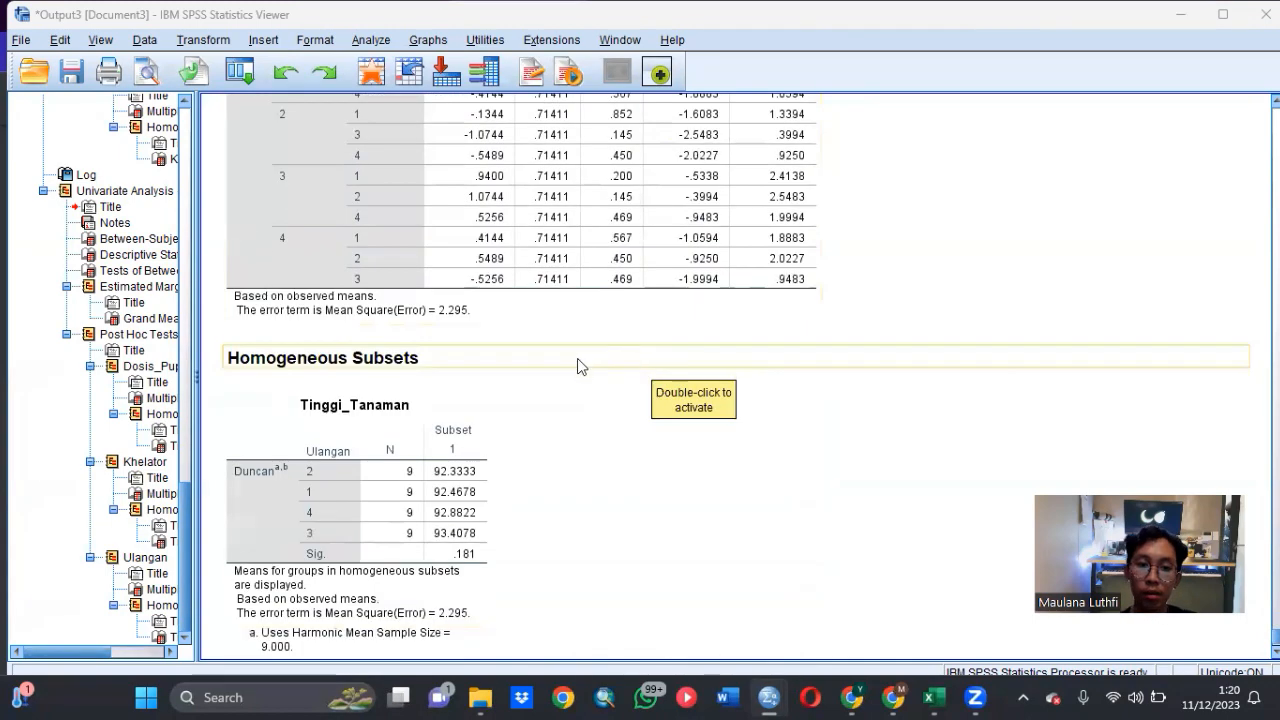
scroll(550, 375, down, 1)
click(368, 403)
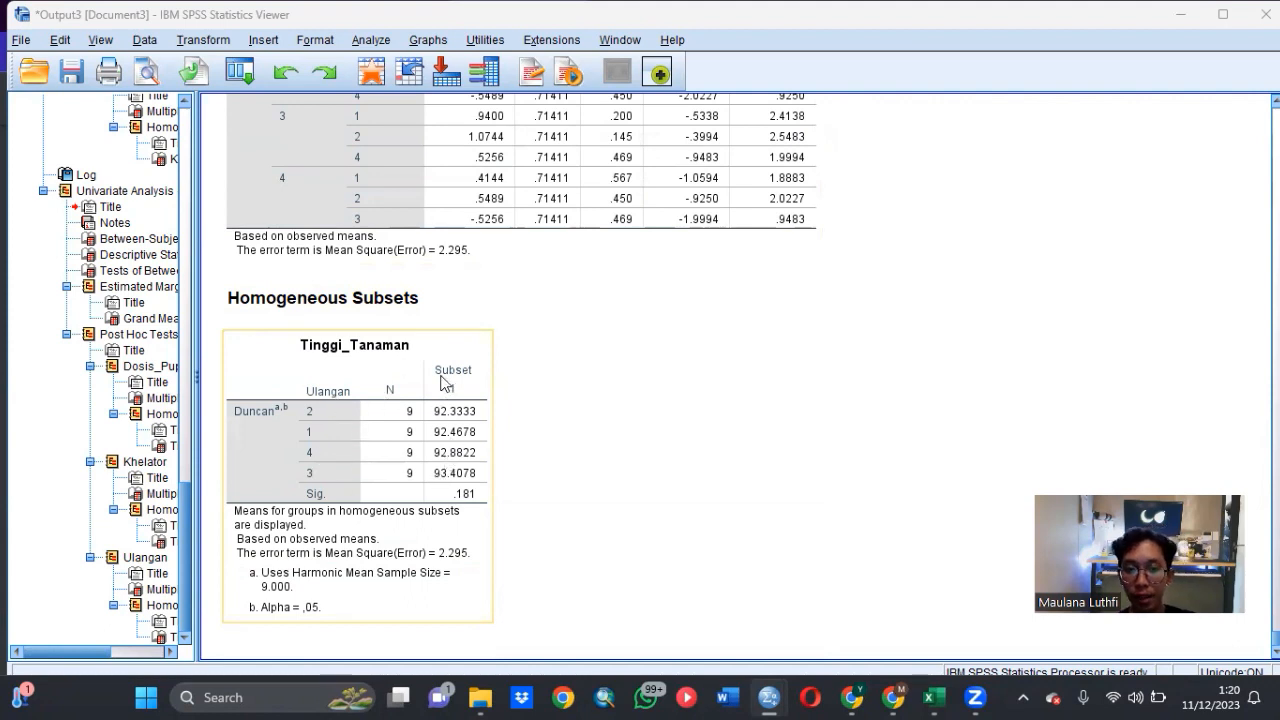
click(588, 406)
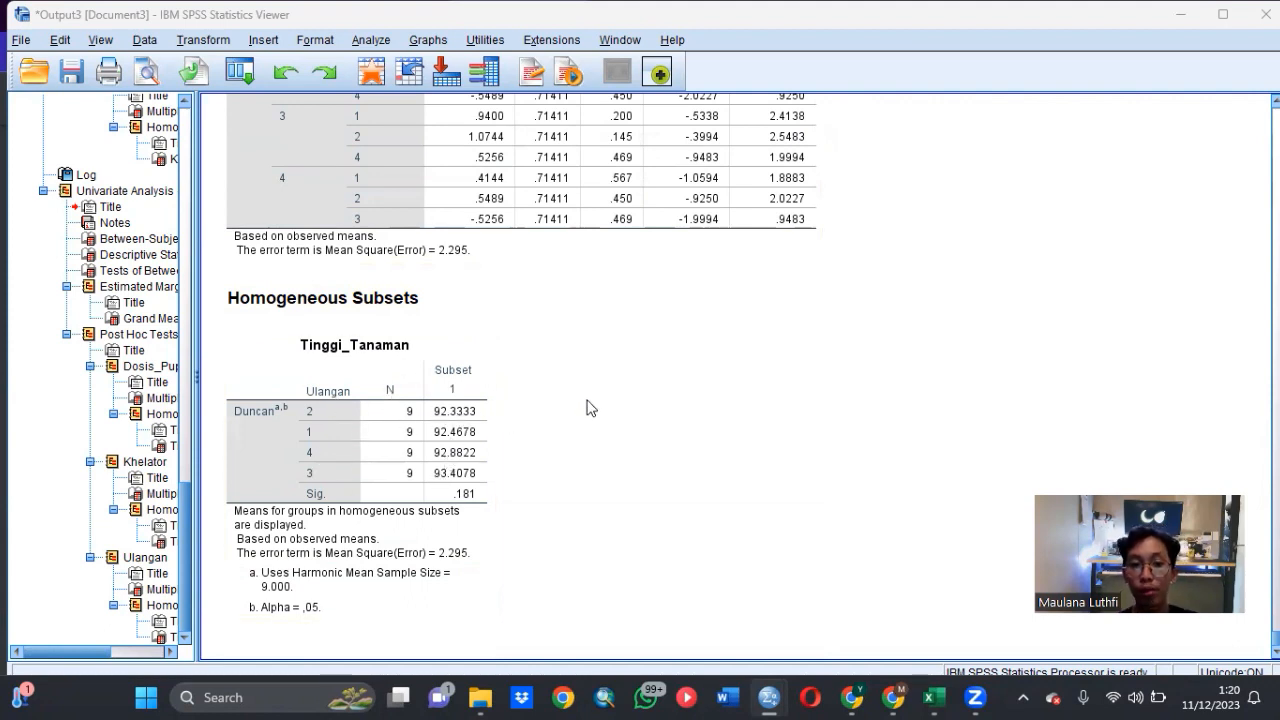
- Switch to the assignment PDF in Chrome and check the questions for the second experiment
mouse_move(771, 692)
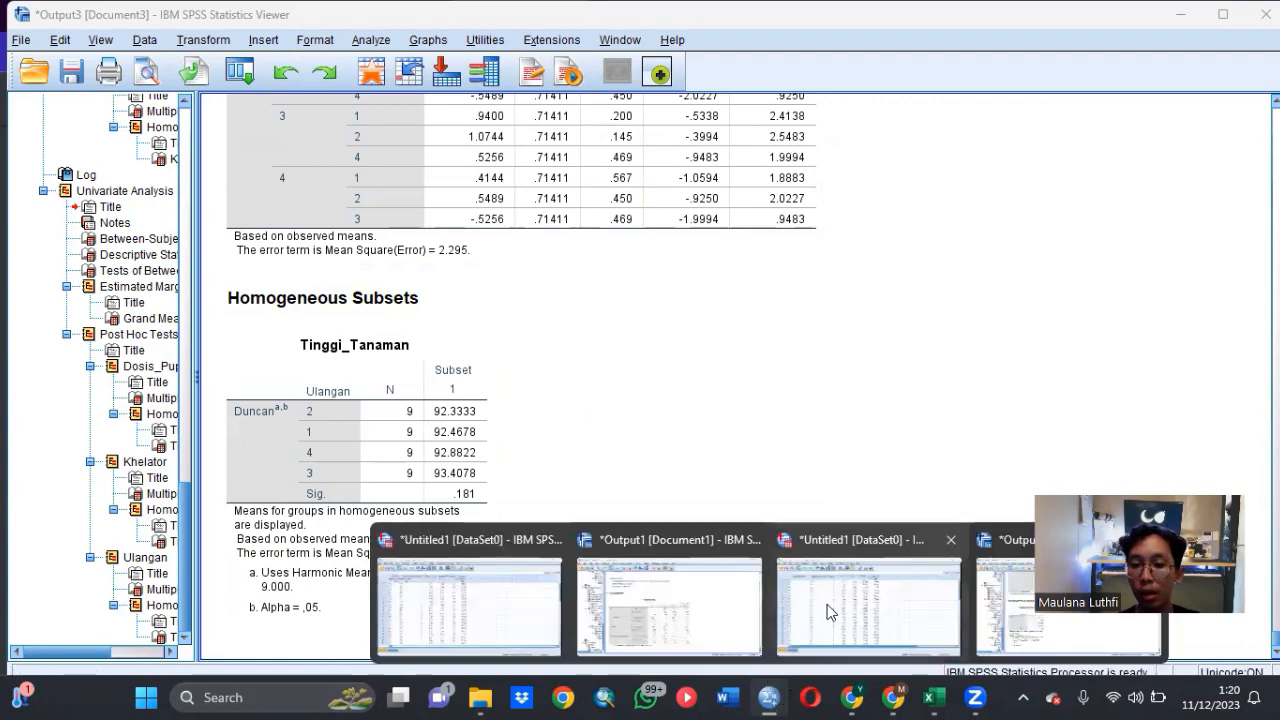
mouse_move(933, 698)
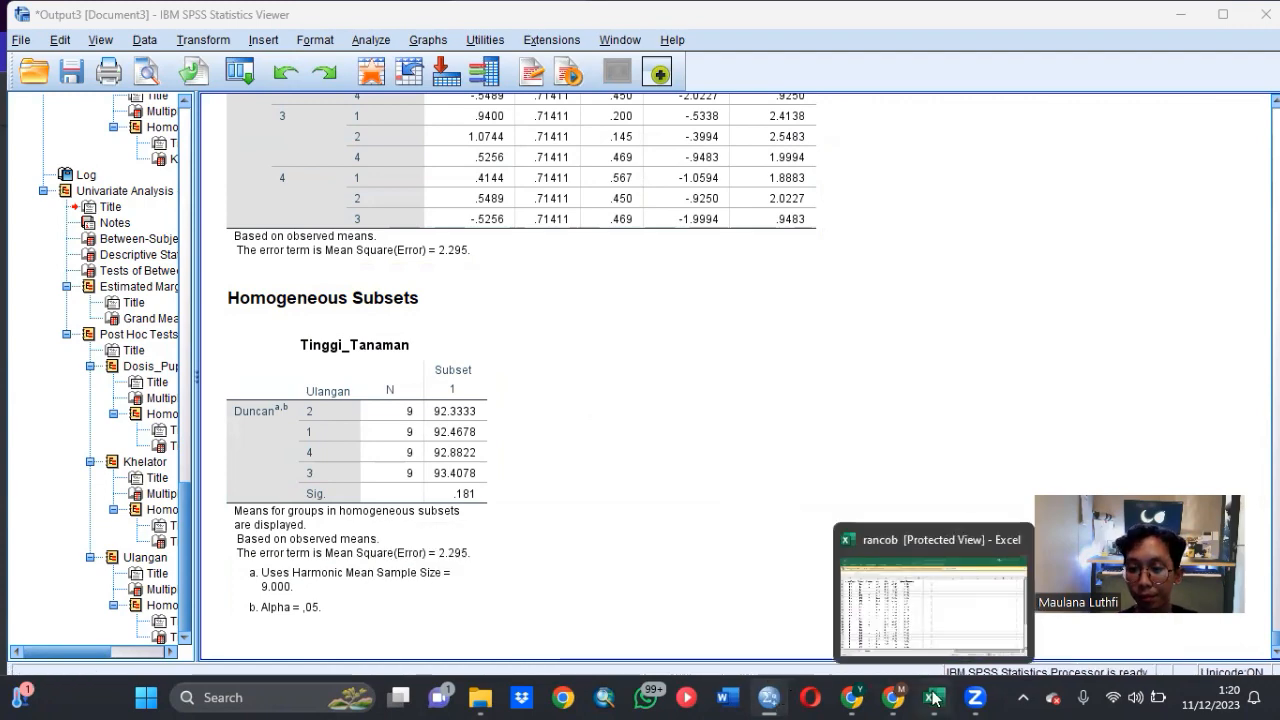
click(909, 615)
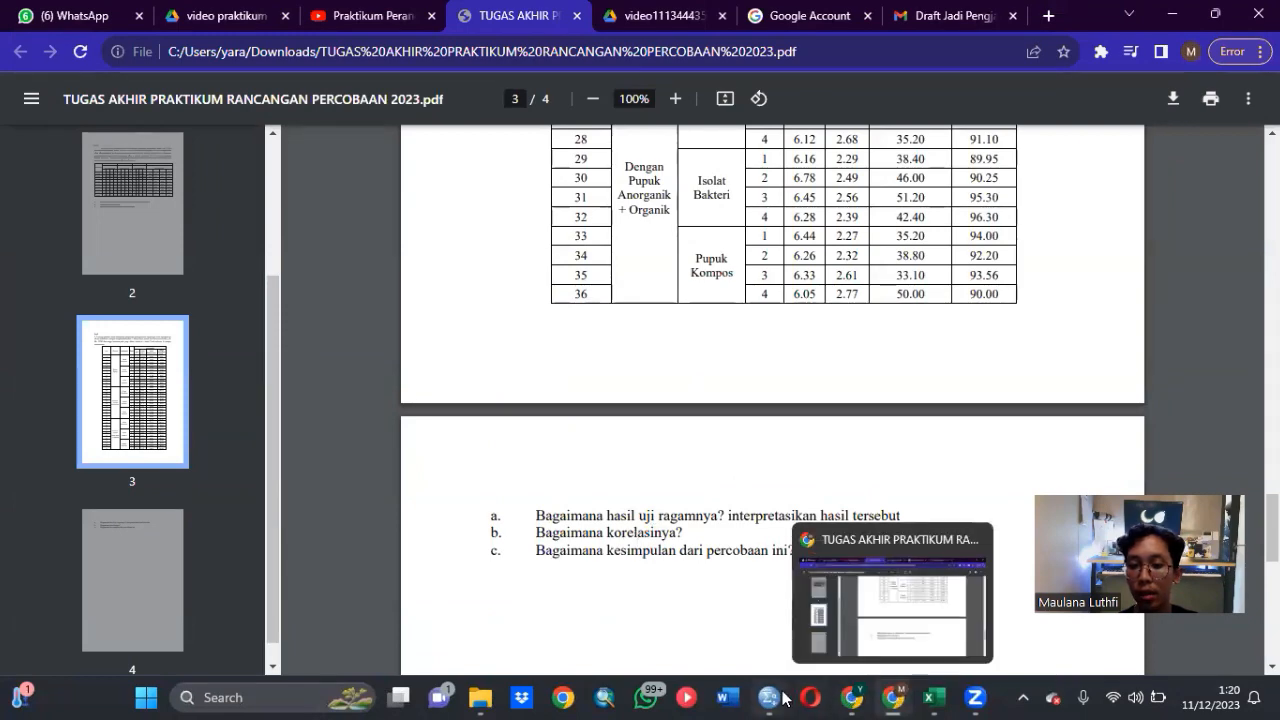
- Return to the second experiment's dataset in SPSS and run two-tailed Pearson bivariate correlations on pH, BO, KTK and Tinggi_Tanaman
mouse_move(770, 697)
click(821, 604)
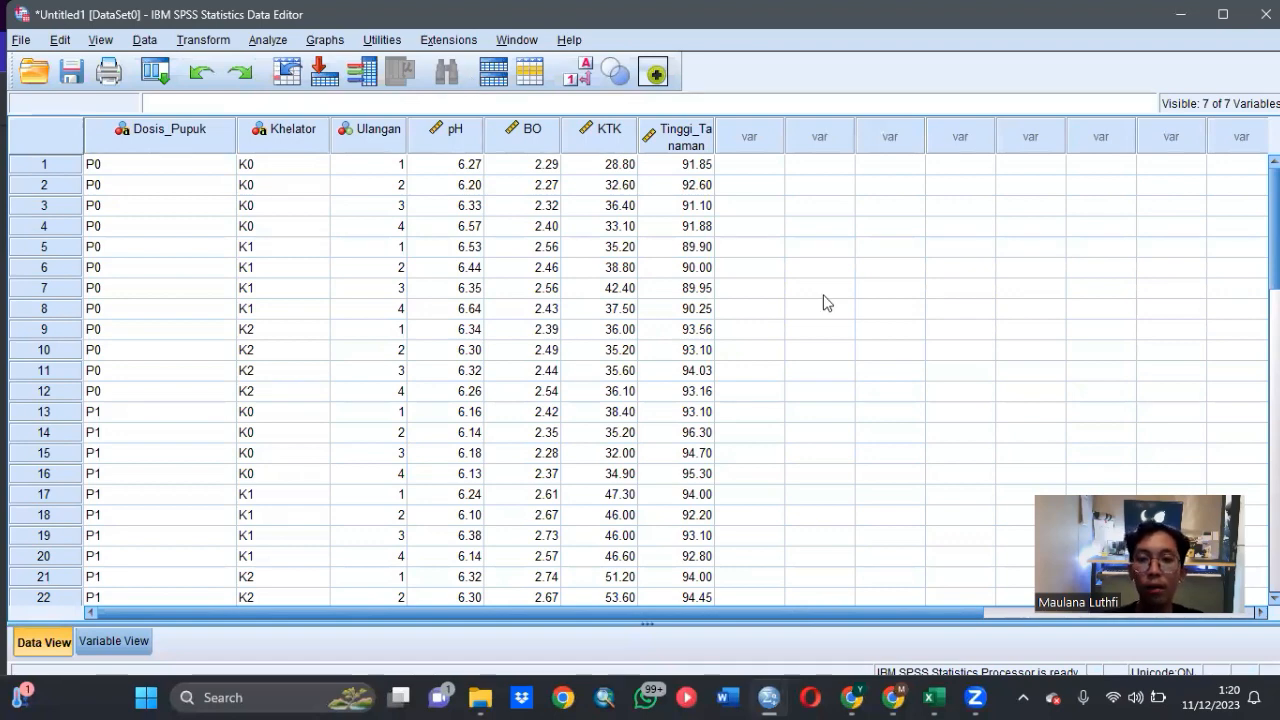
click(268, 40)
mouse_move(383, 236)
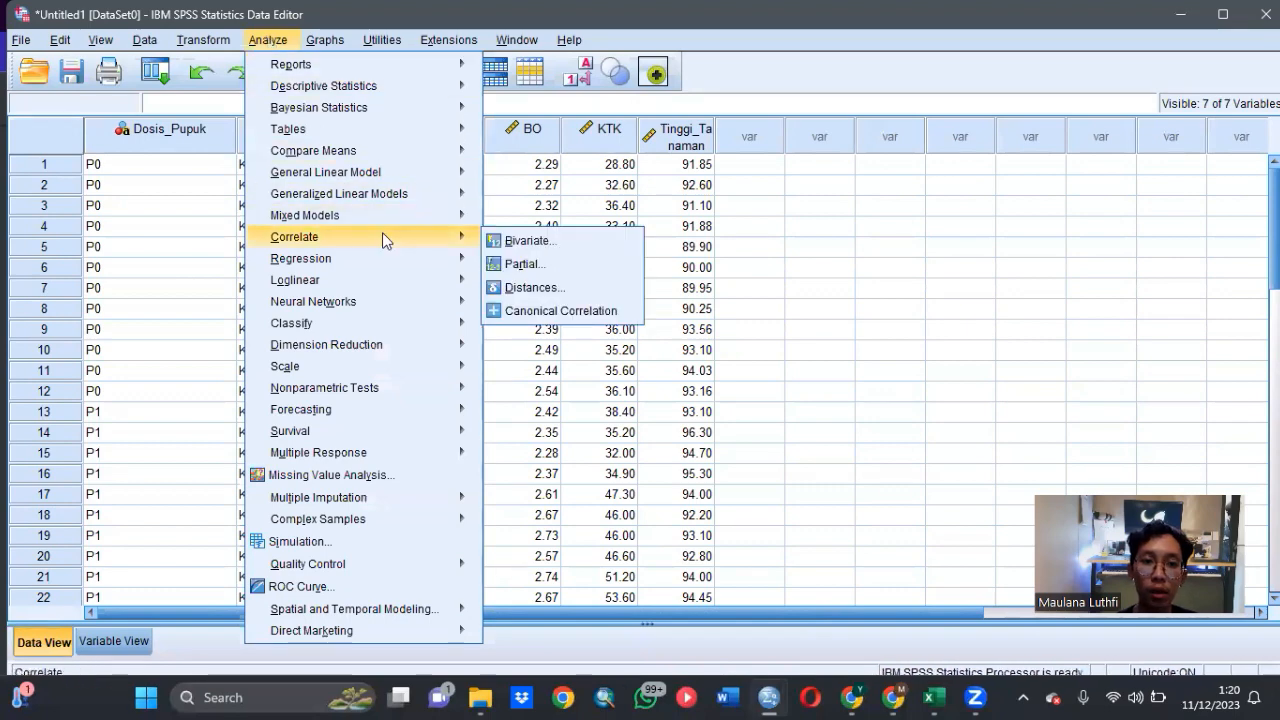
click(494, 242)
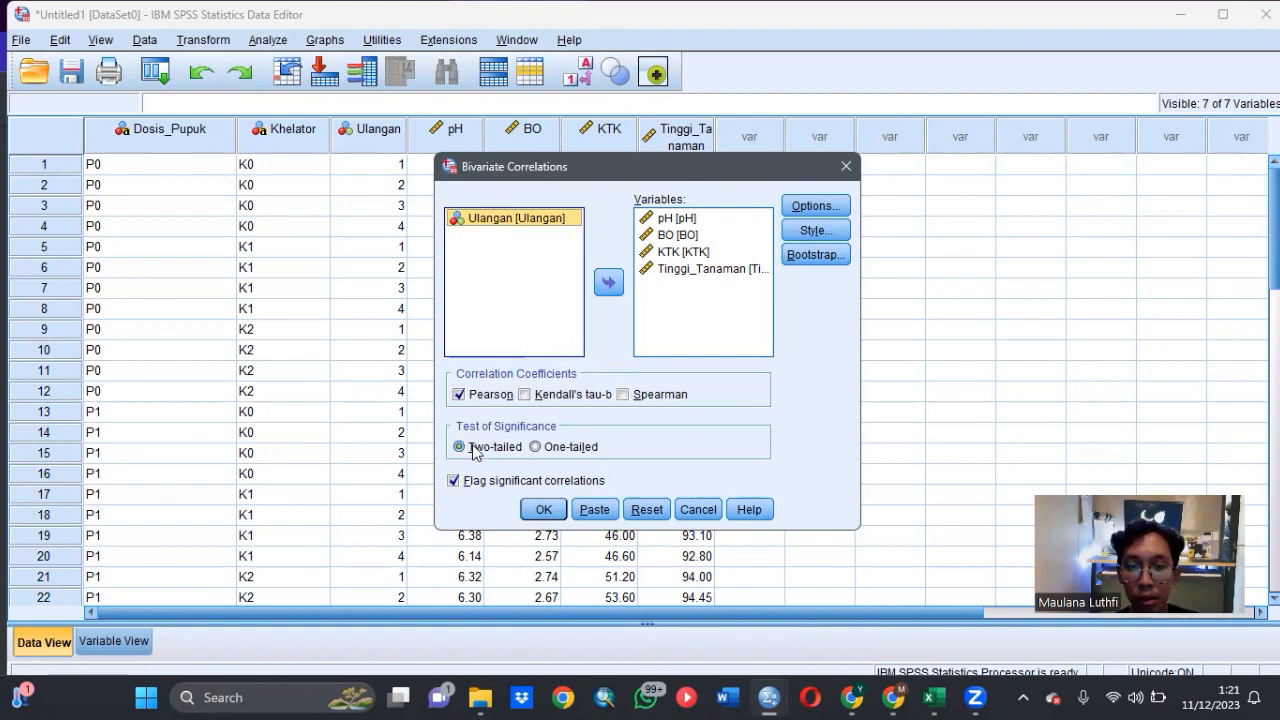
click(543, 510)
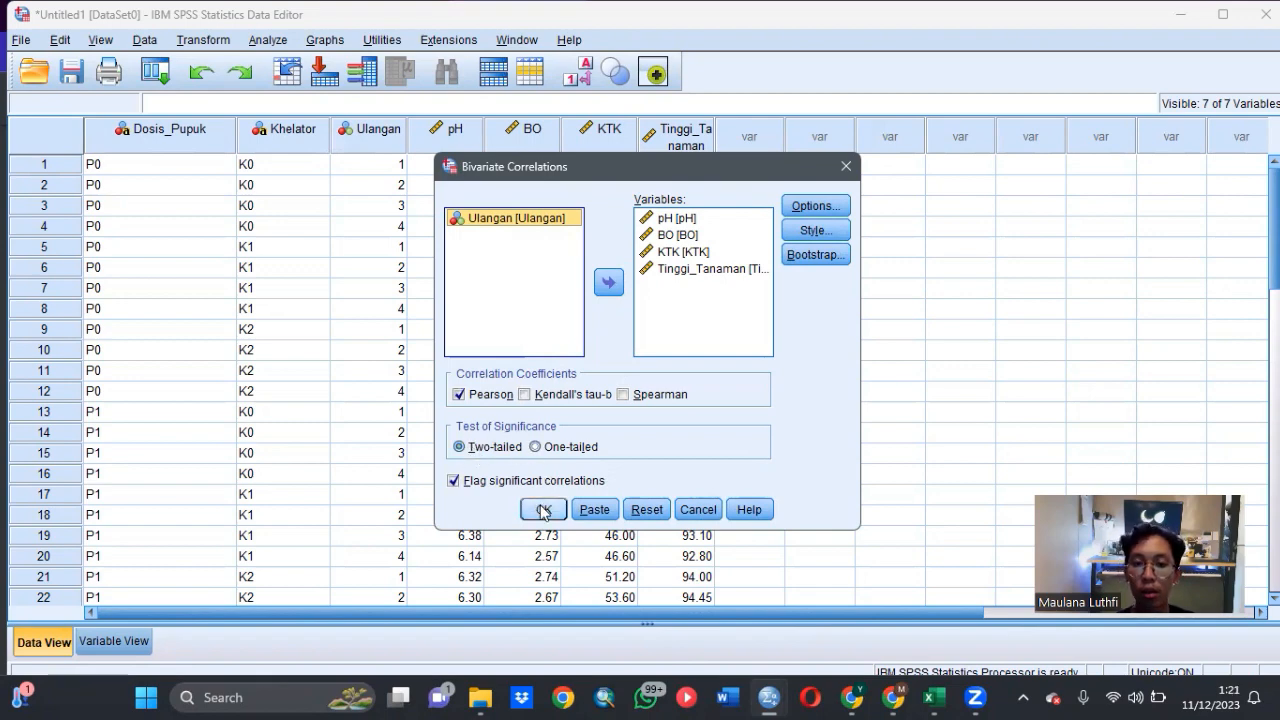
click(543, 510)
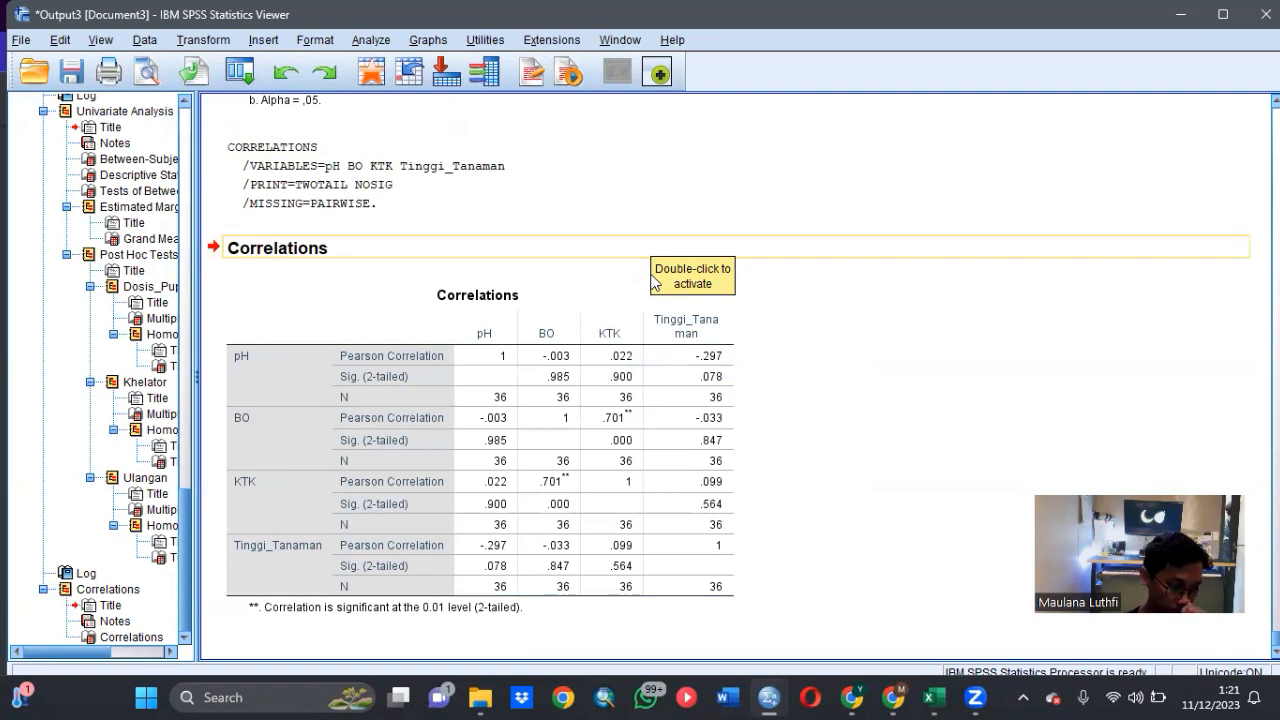
- Examine the correlation coefficients and significance values between pH, BO, KTK and Tinggi_Tanaman
click(632, 318)
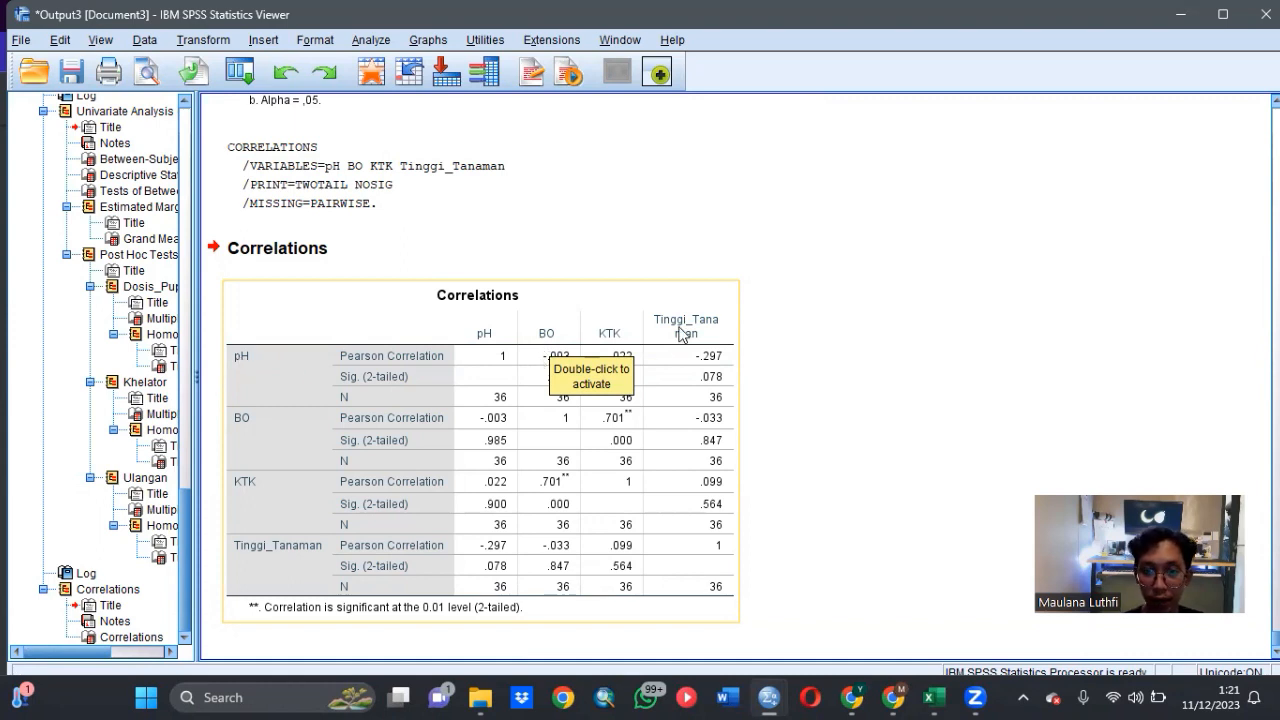
click(806, 393)
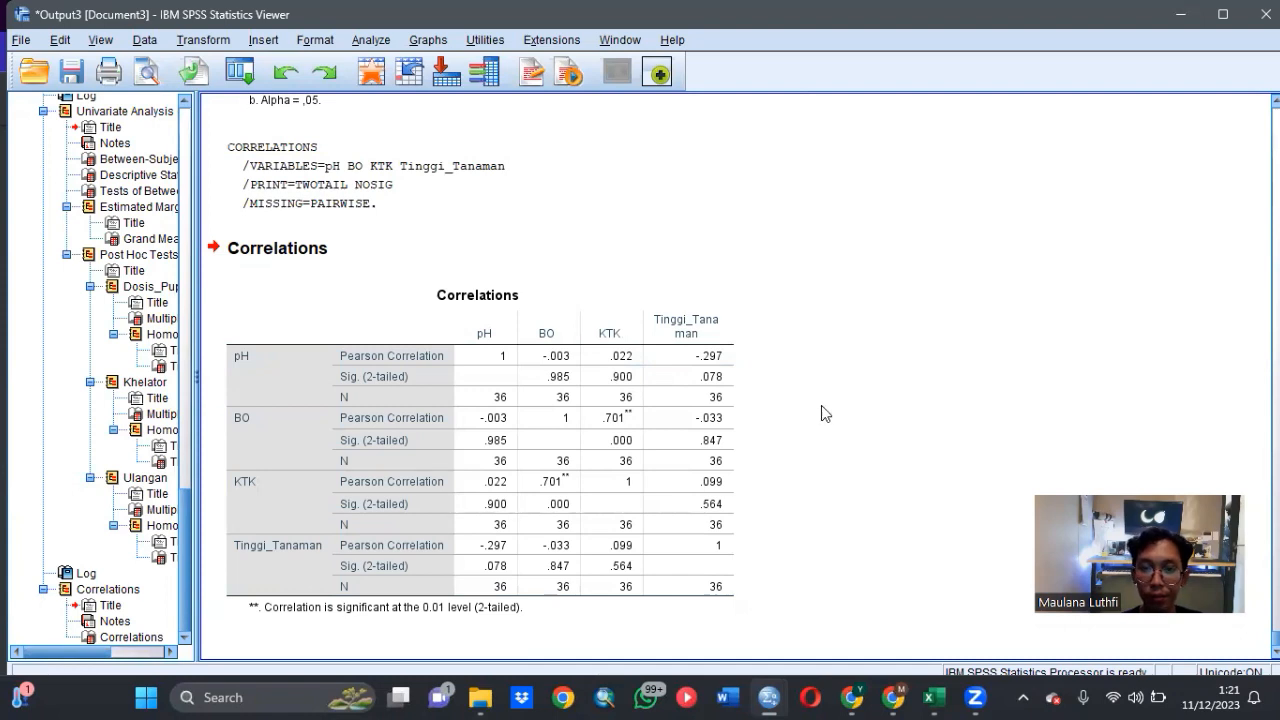
click(720, 390)
click(760, 368)
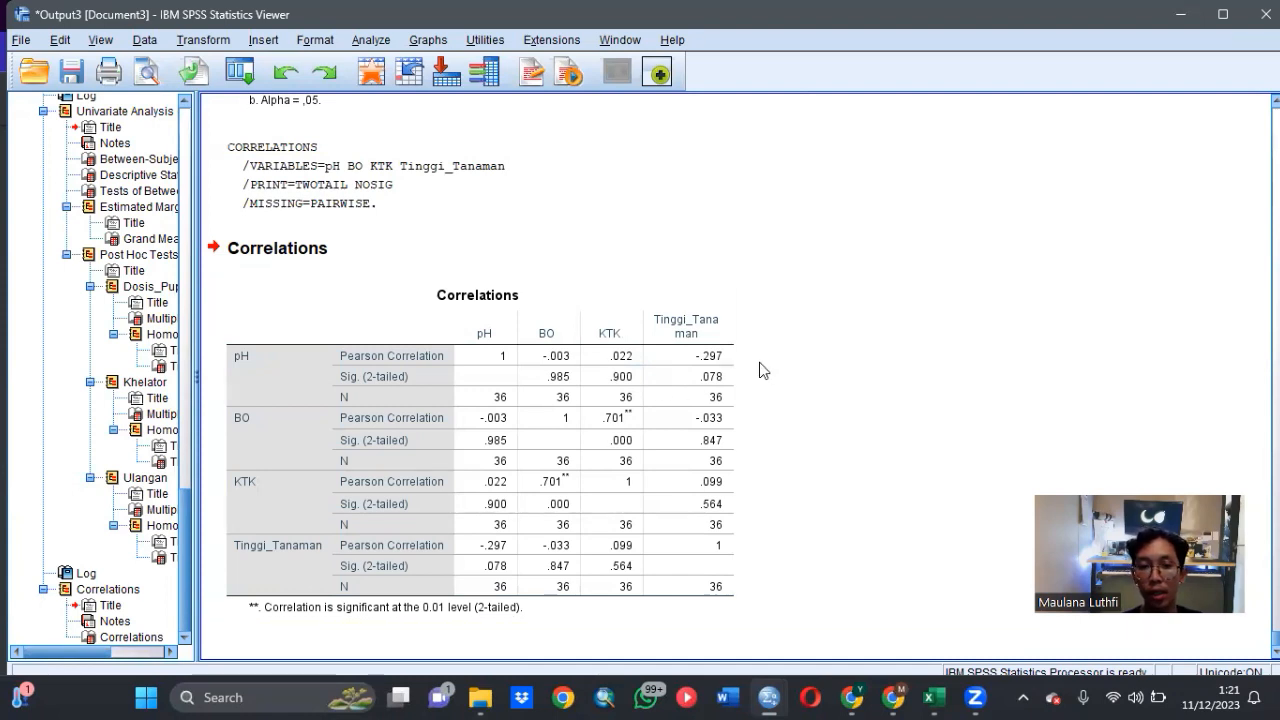
click(690, 426)
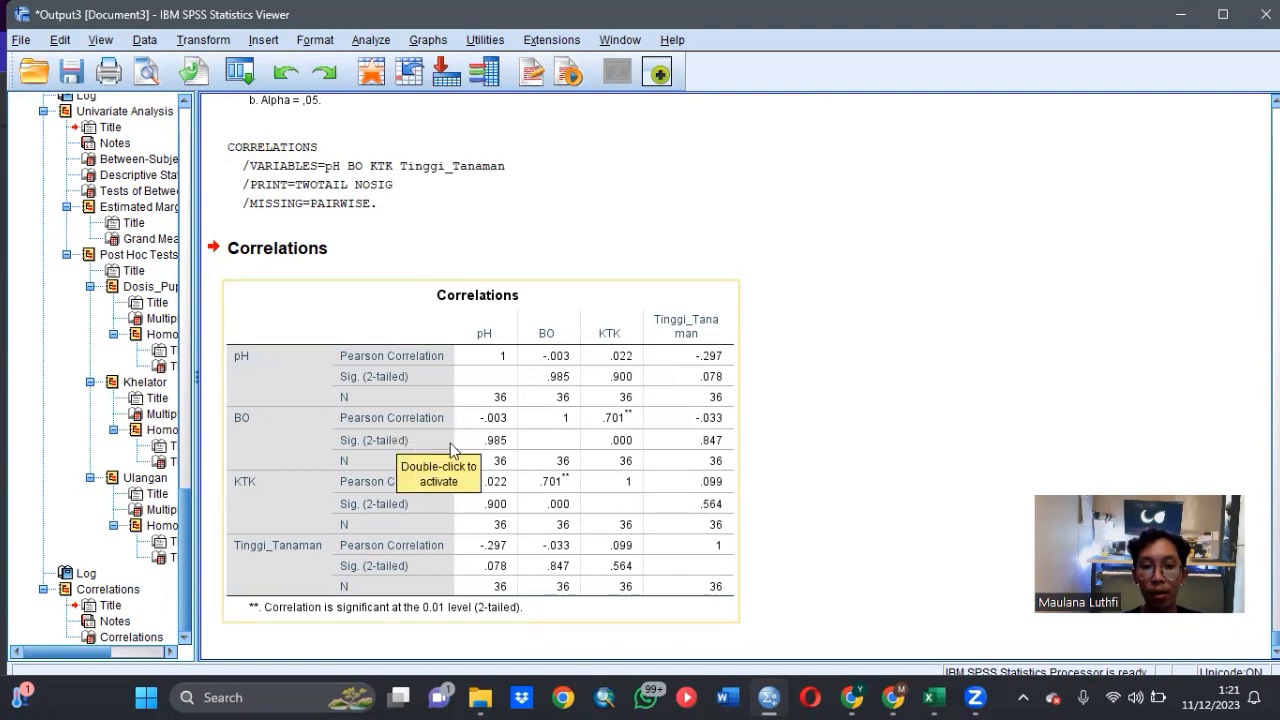
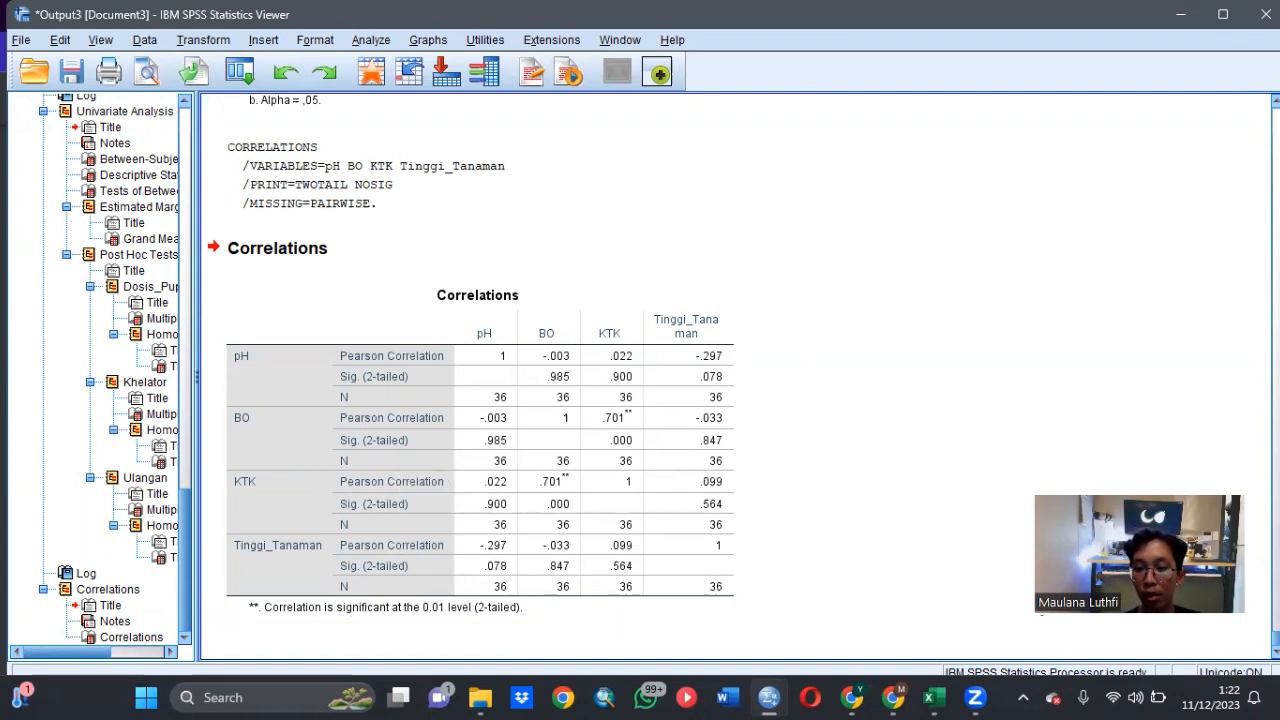
- Check the second experiment's questions in the assignment PDF in Chrome and return to the SPSS output
mouse_move(903, 697)
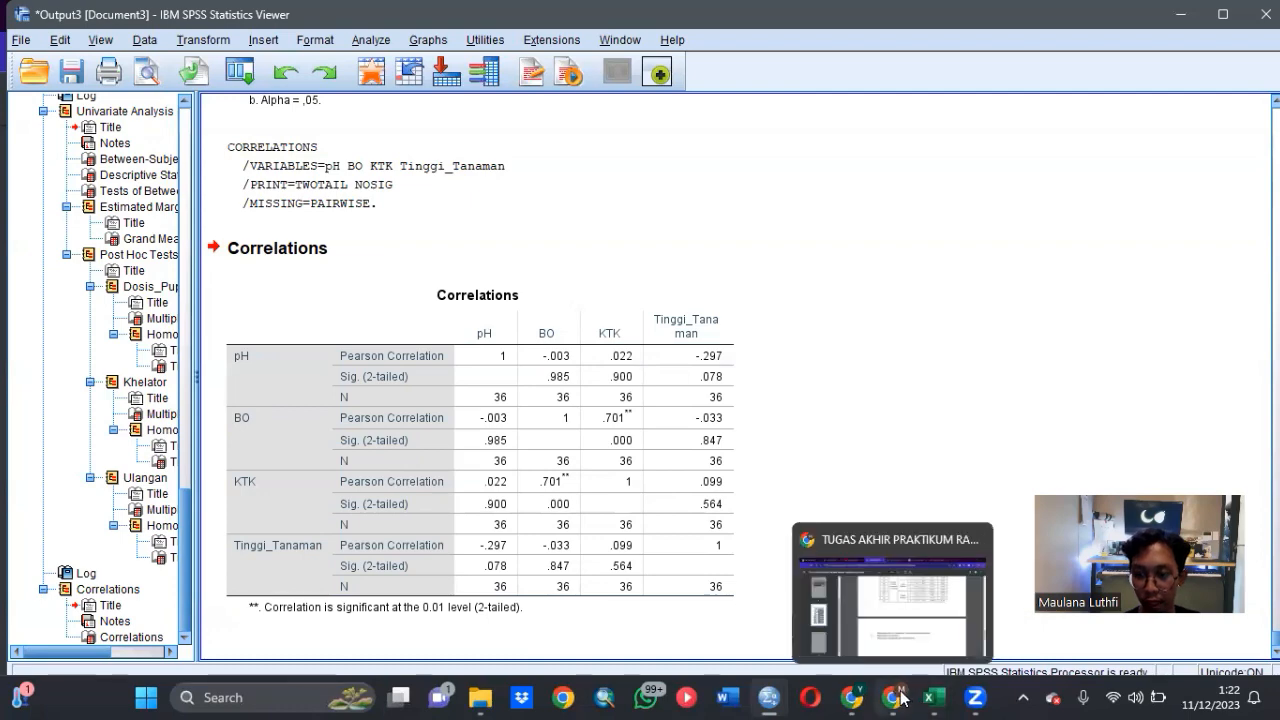
click(909, 637)
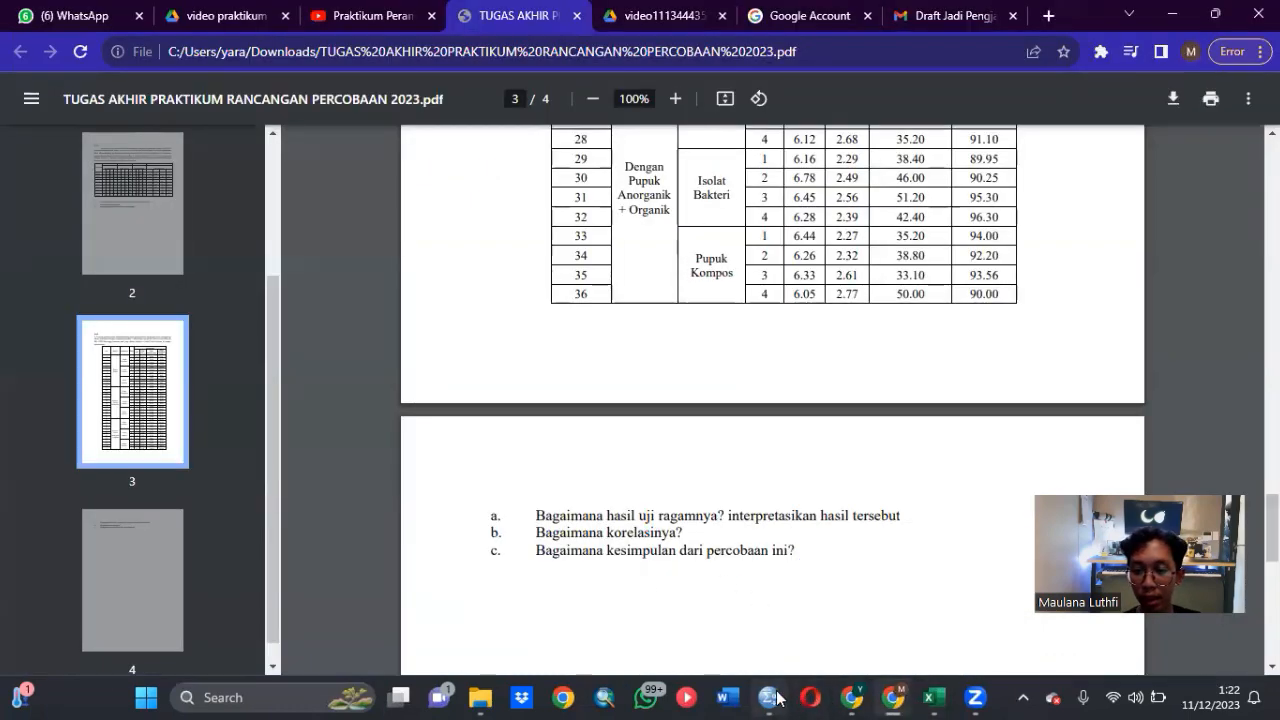
mouse_move(769, 697)
click(1012, 645)
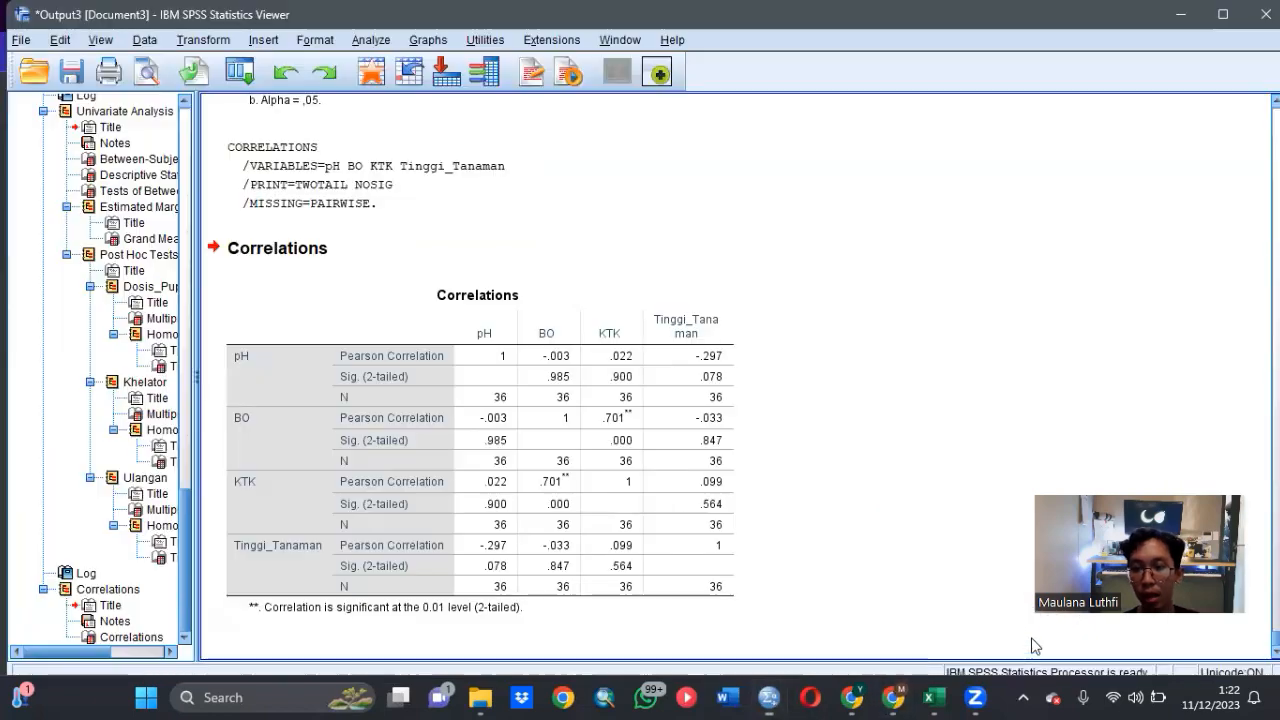
- Go back to the pH analysis of variance and examine the significance values in its between-subjects effects table
scroll(918, 410, up, 5)
scroll(918, 410, up, 20)
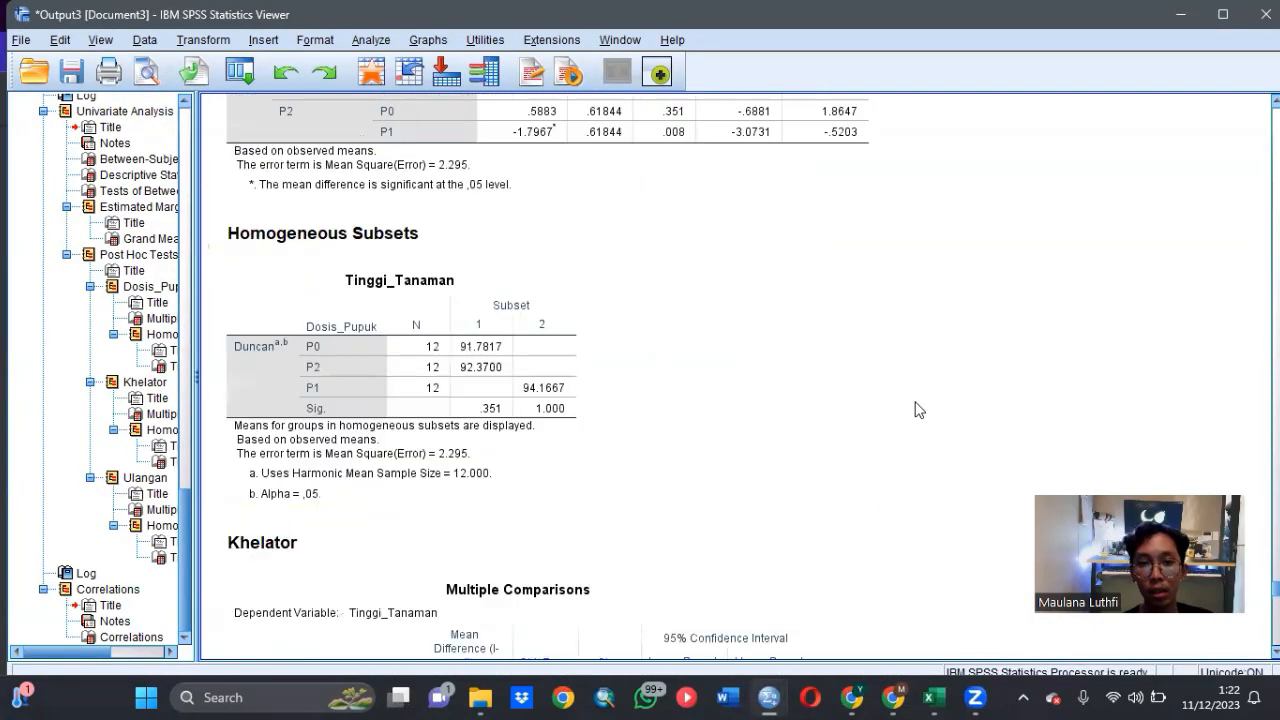
scroll(918, 410, up, 20)
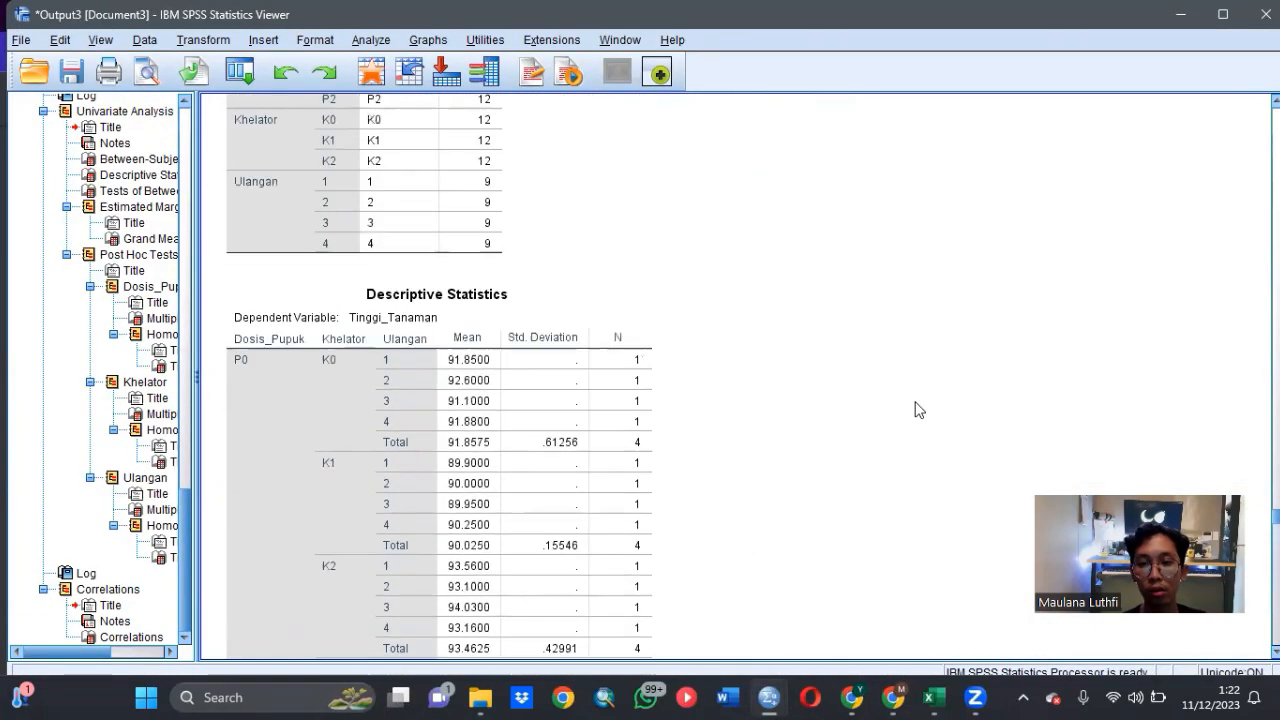
scroll(918, 410, up, 20)
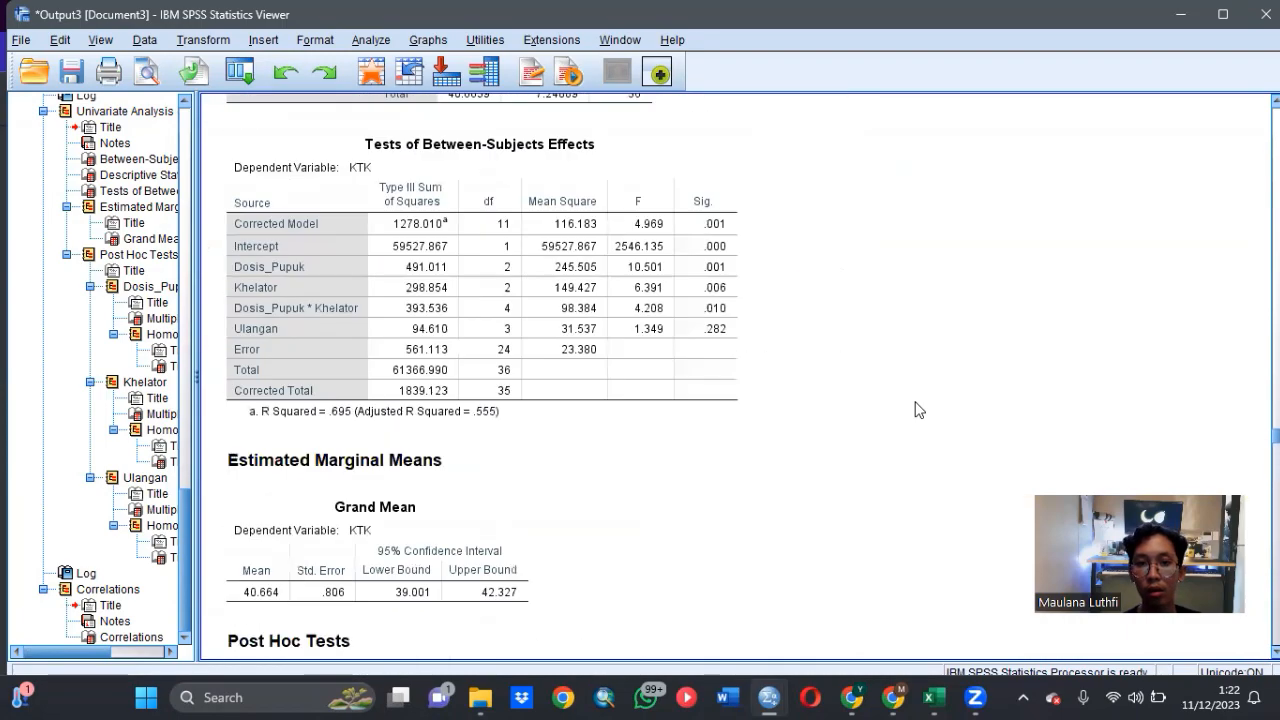
scroll(918, 410, up, 5)
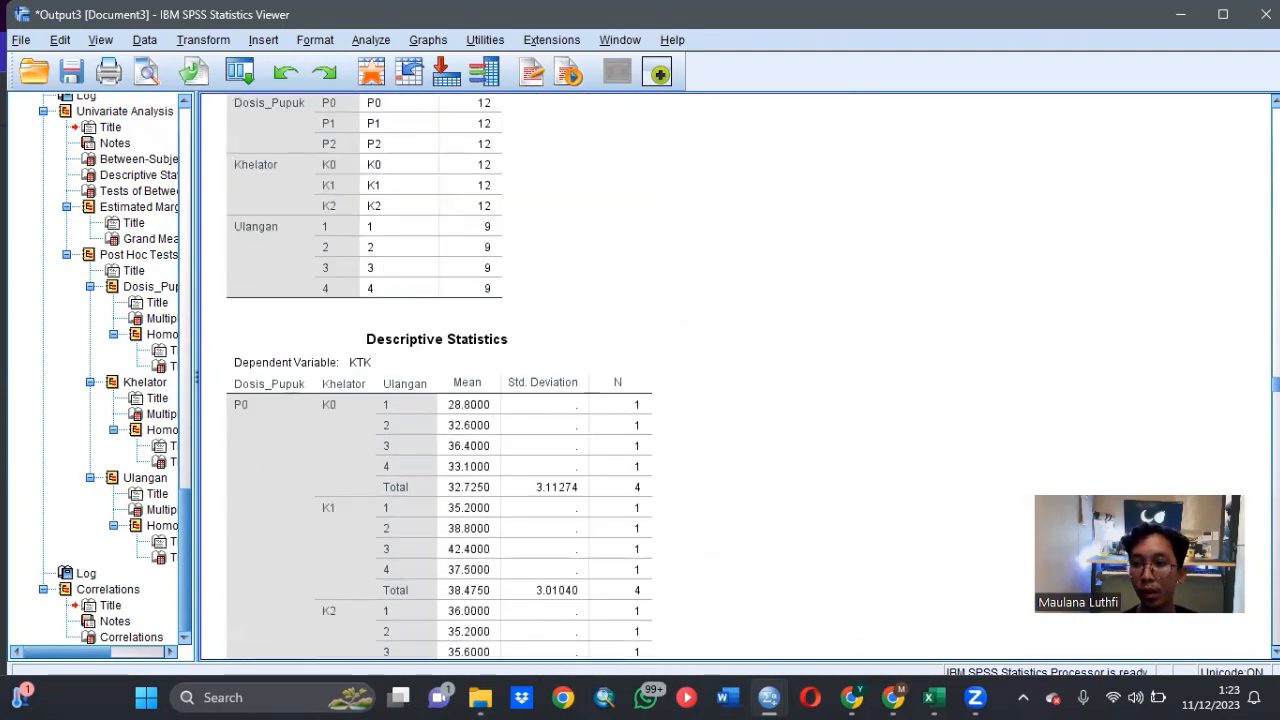
scroll(735, 376, up, 20)
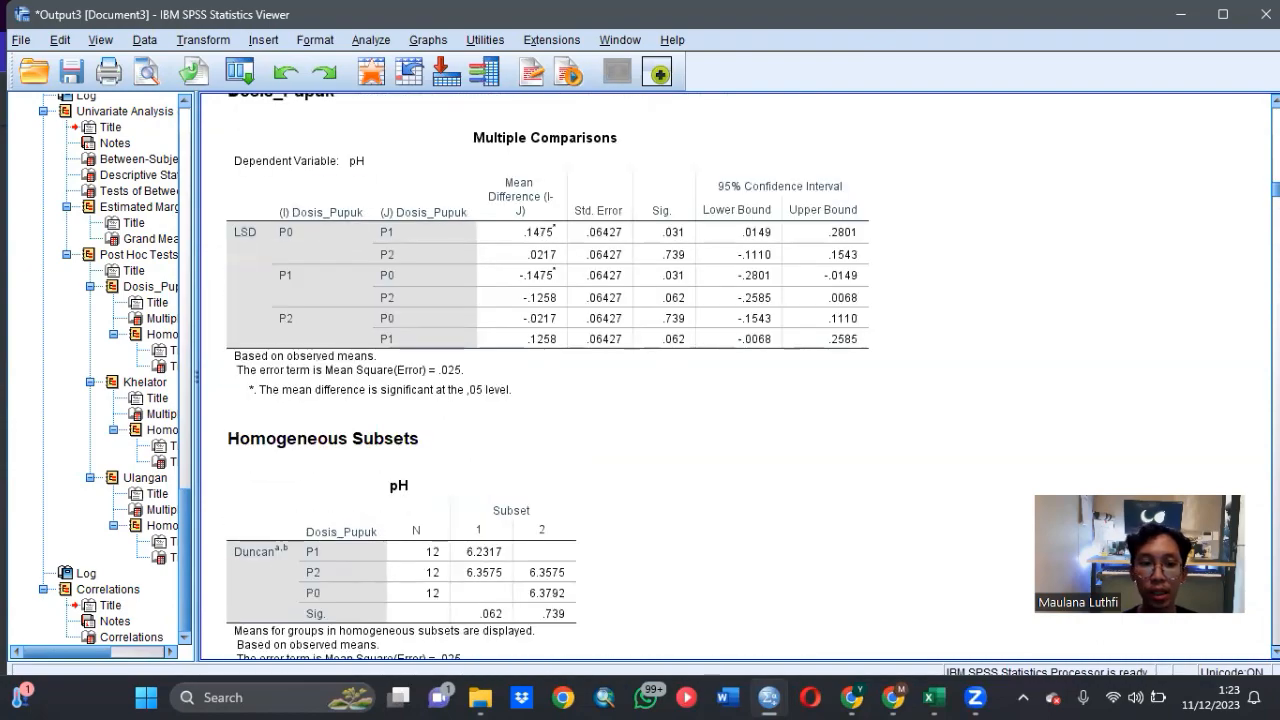
scroll(1238, 118, up, 20)
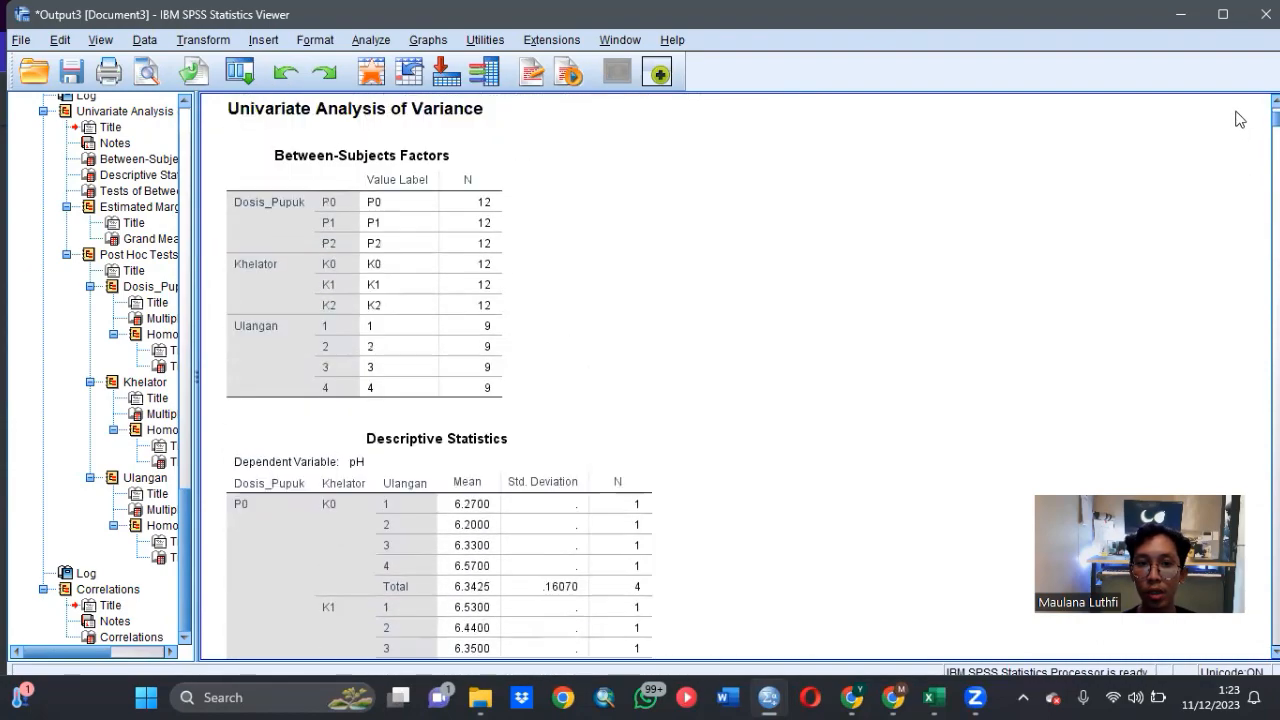
scroll(1238, 118, up, 5)
scroll(743, 486, down, 15)
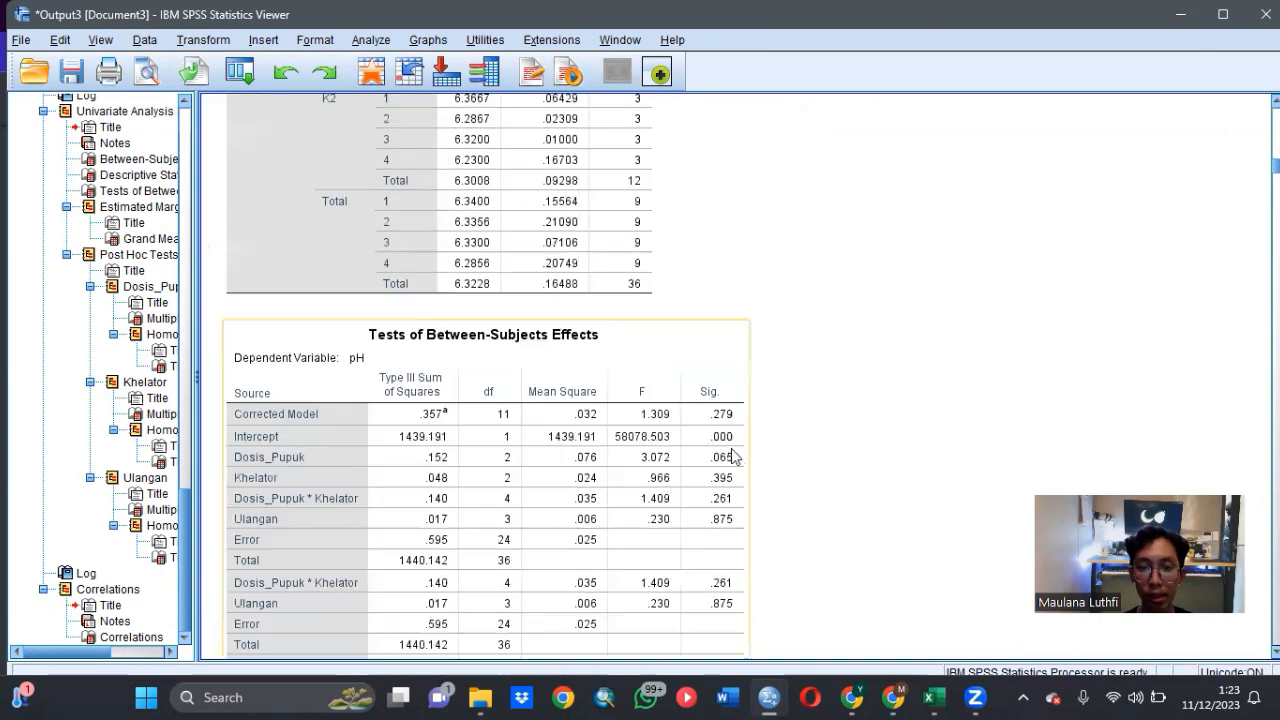
scroll(735, 450, down, 4)
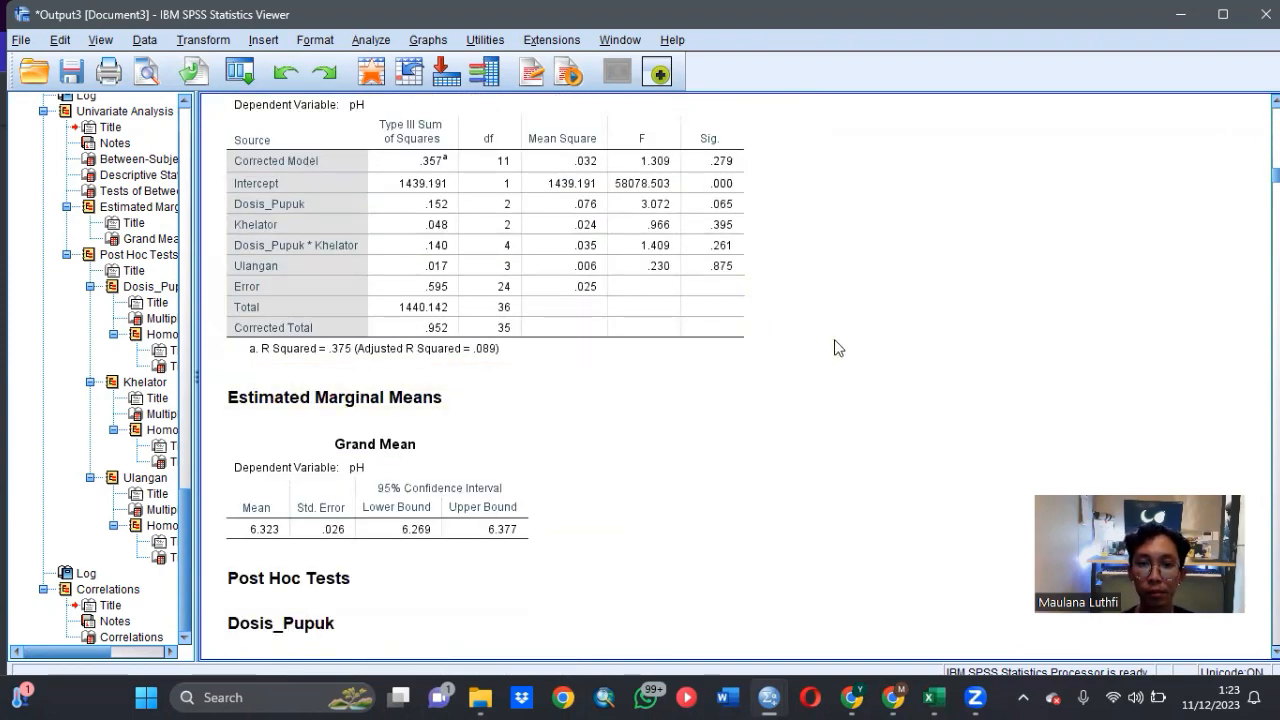
scroll(838, 347, up, 1)
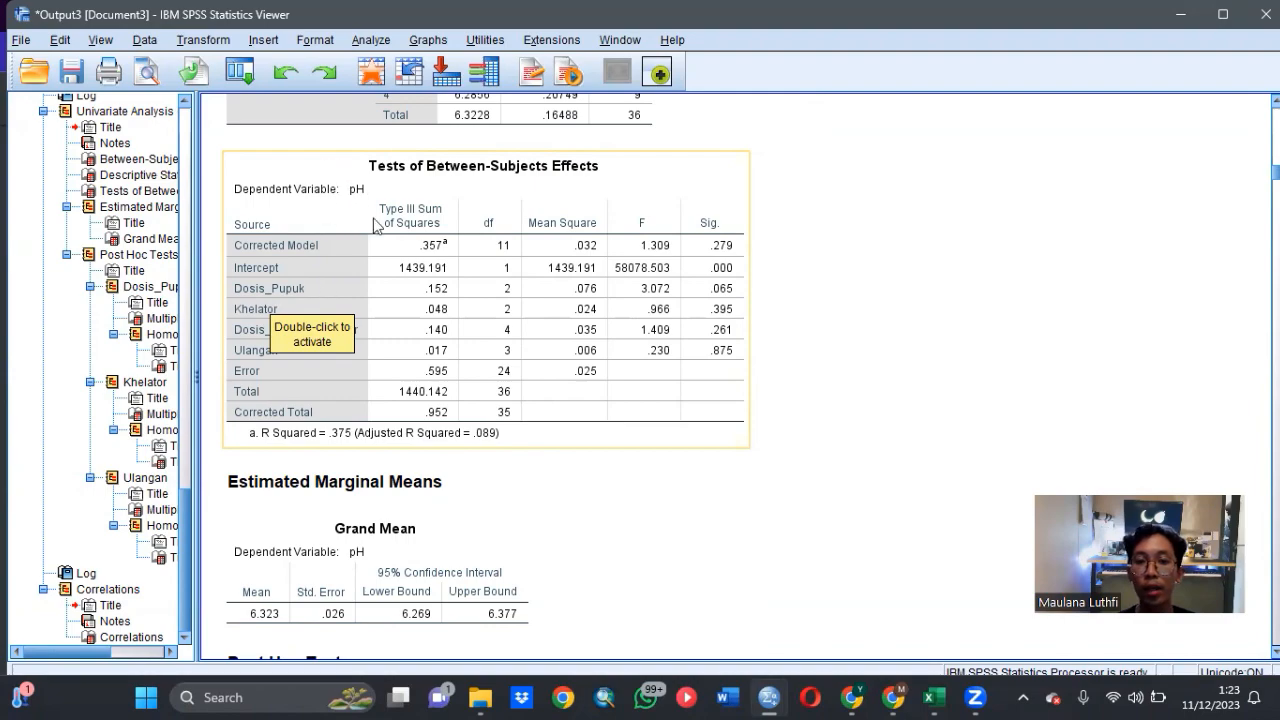
- Review the pH post hoc comparisons and Duncan homogeneous subsets for Dosis_Pupuk and Khelator
scroll(580, 400, down, 4)
scroll(460, 325, down, 4)
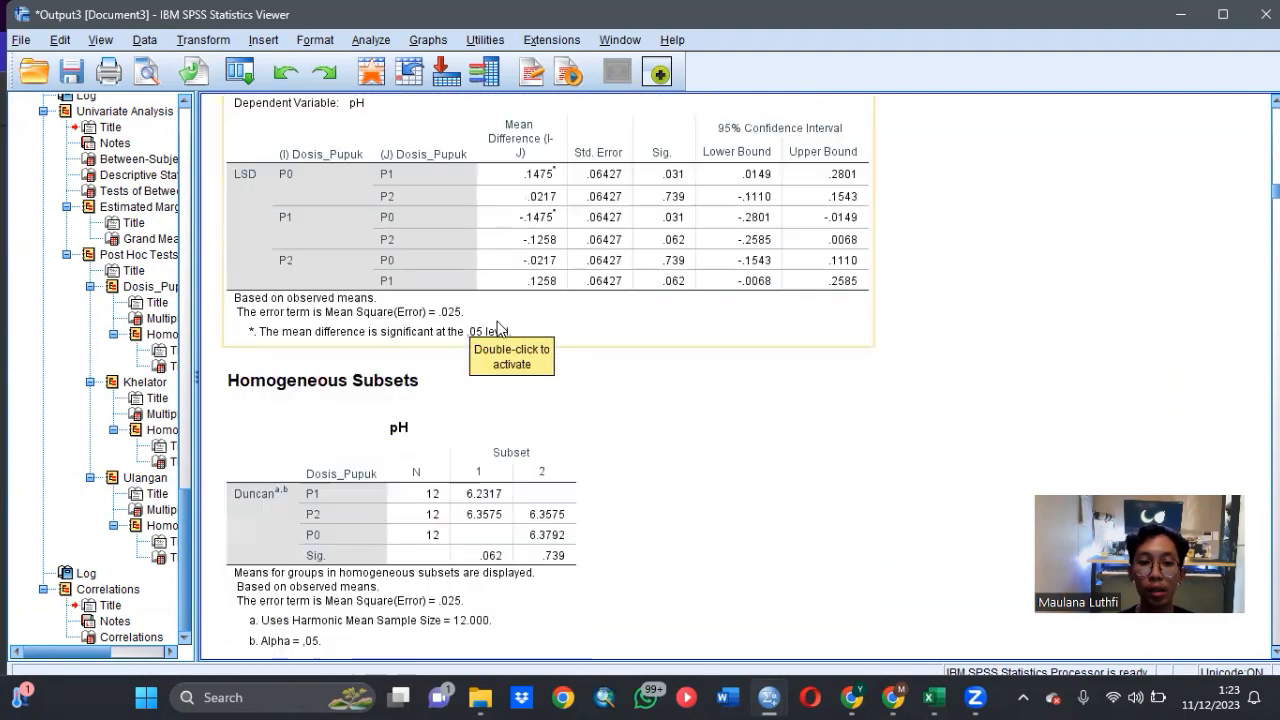
scroll(497, 321, down, 3)
scroll(628, 318, down, 5)
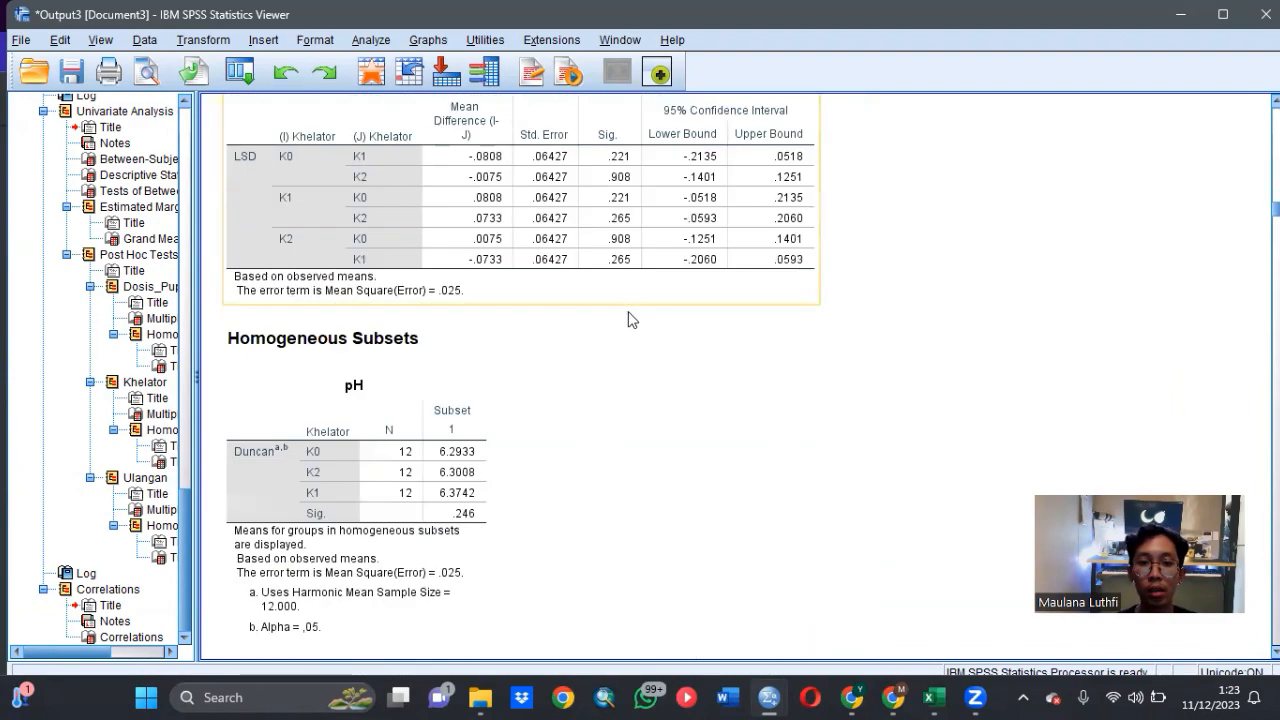
- Examine the BO between-subjects effects for Dosis_Pupuk, Khelator, their interaction and Ulangan
scroll(630, 320, down, 15)
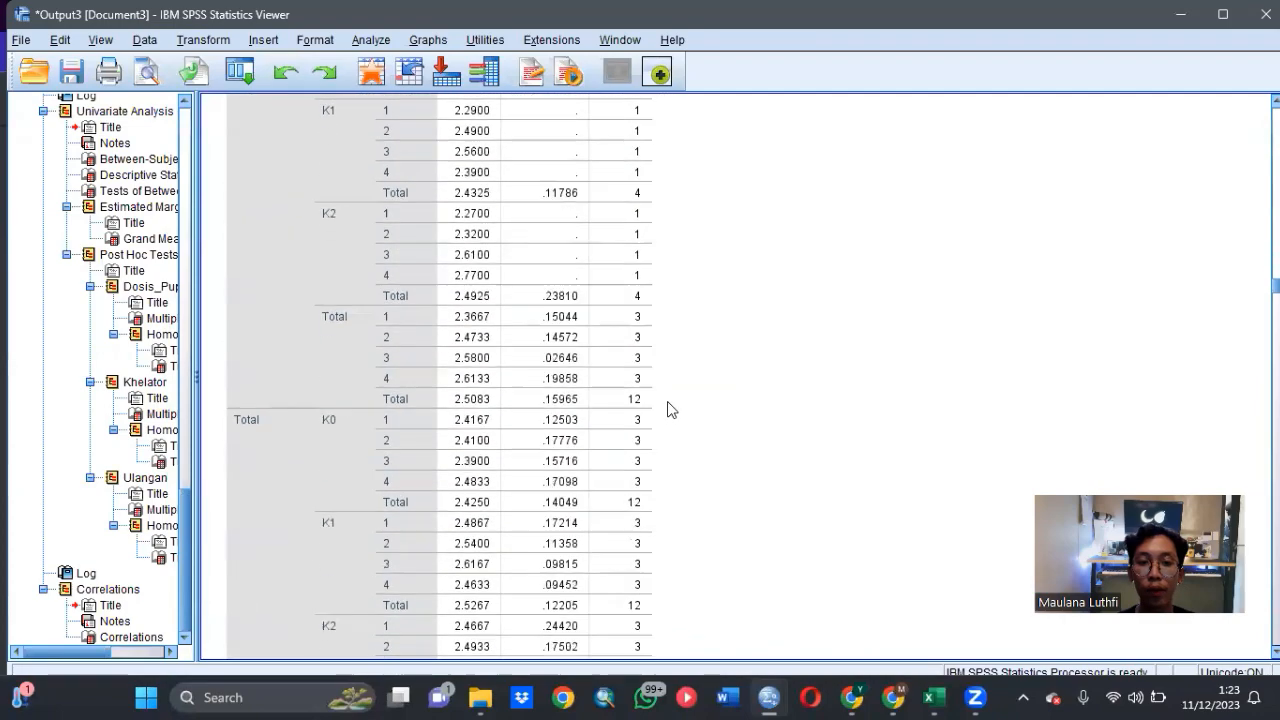
scroll(670, 410, down, 10)
scroll(670, 410, down, 5)
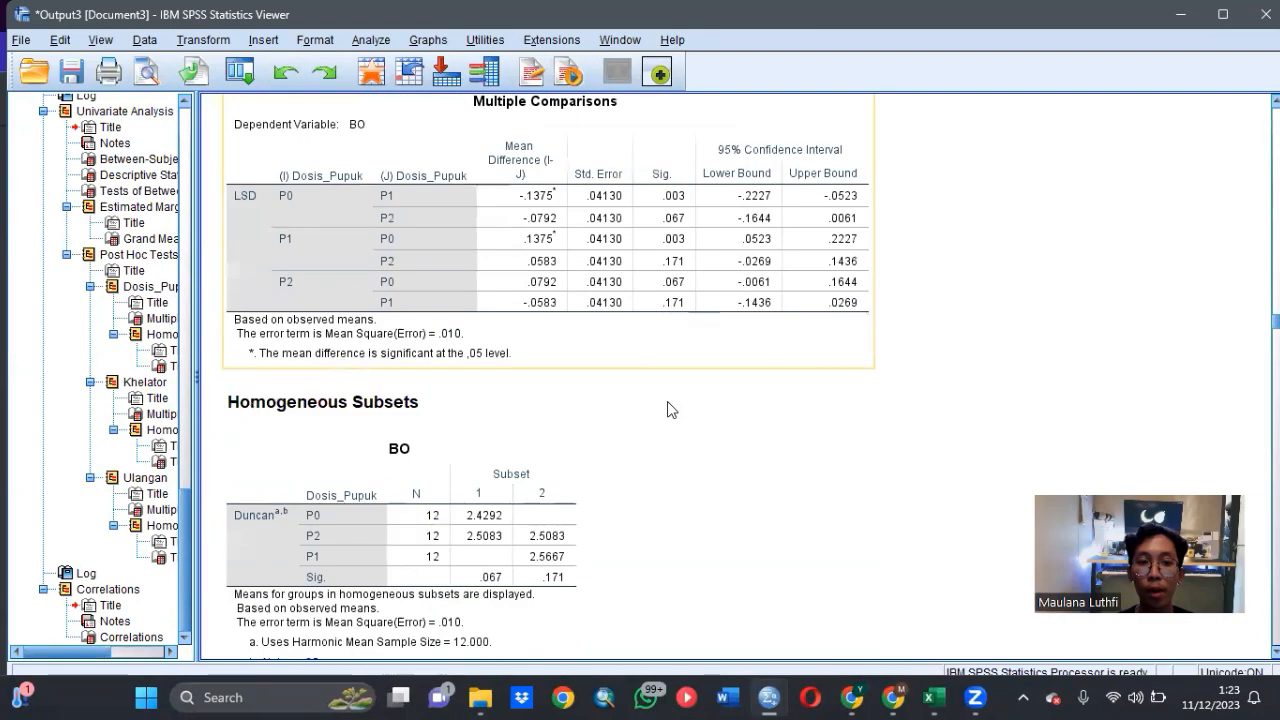
scroll(666, 408, down, 5)
scroll(666, 408, up, 7)
click(668, 403)
scroll(668, 403, up, 5)
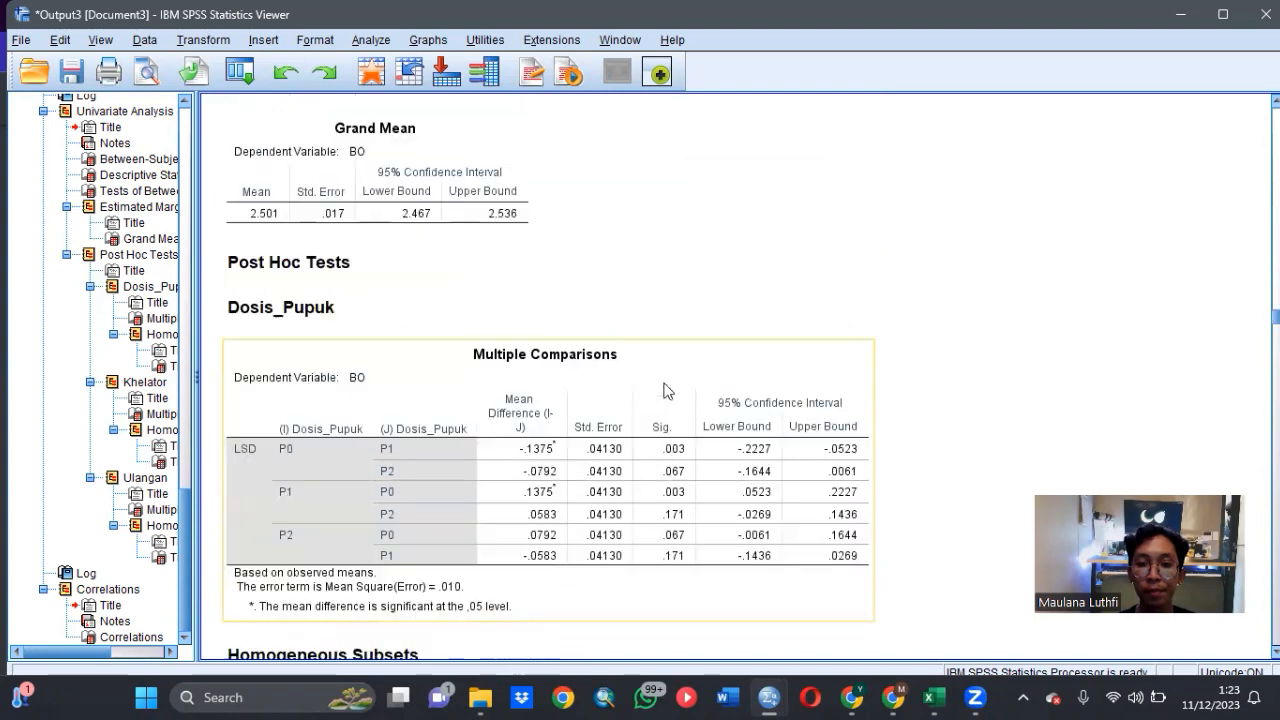
click(568, 293)
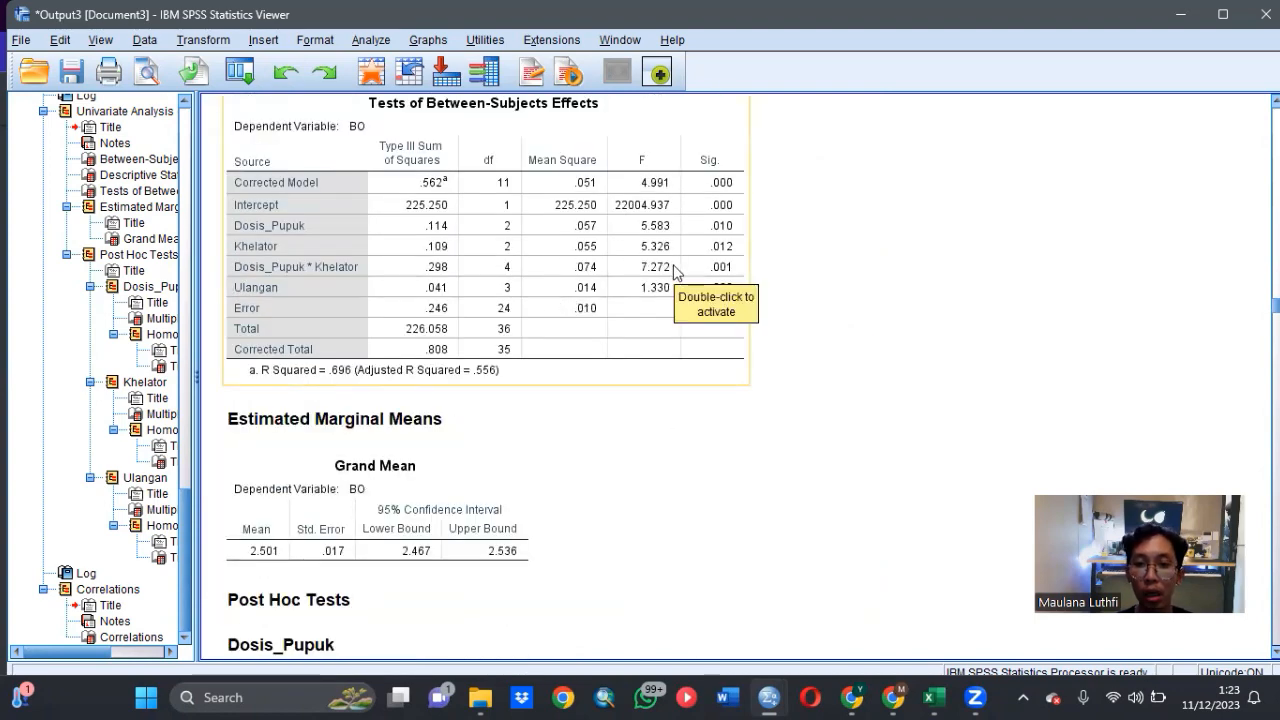
scroll(675, 270, up, 2)
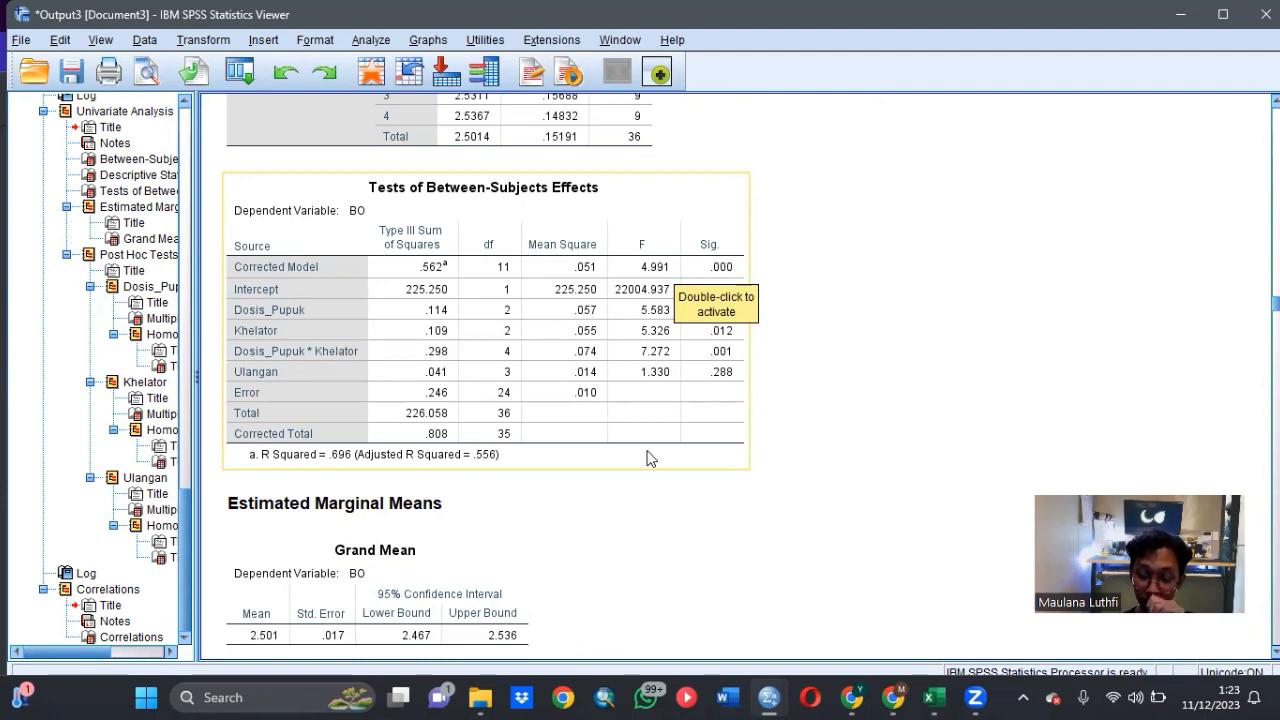
- Pass over the BO post hoc results and examine the significance values in the KTK between-subjects effects table
scroll(646, 458, down, 10)
scroll(650, 450, down, 15)
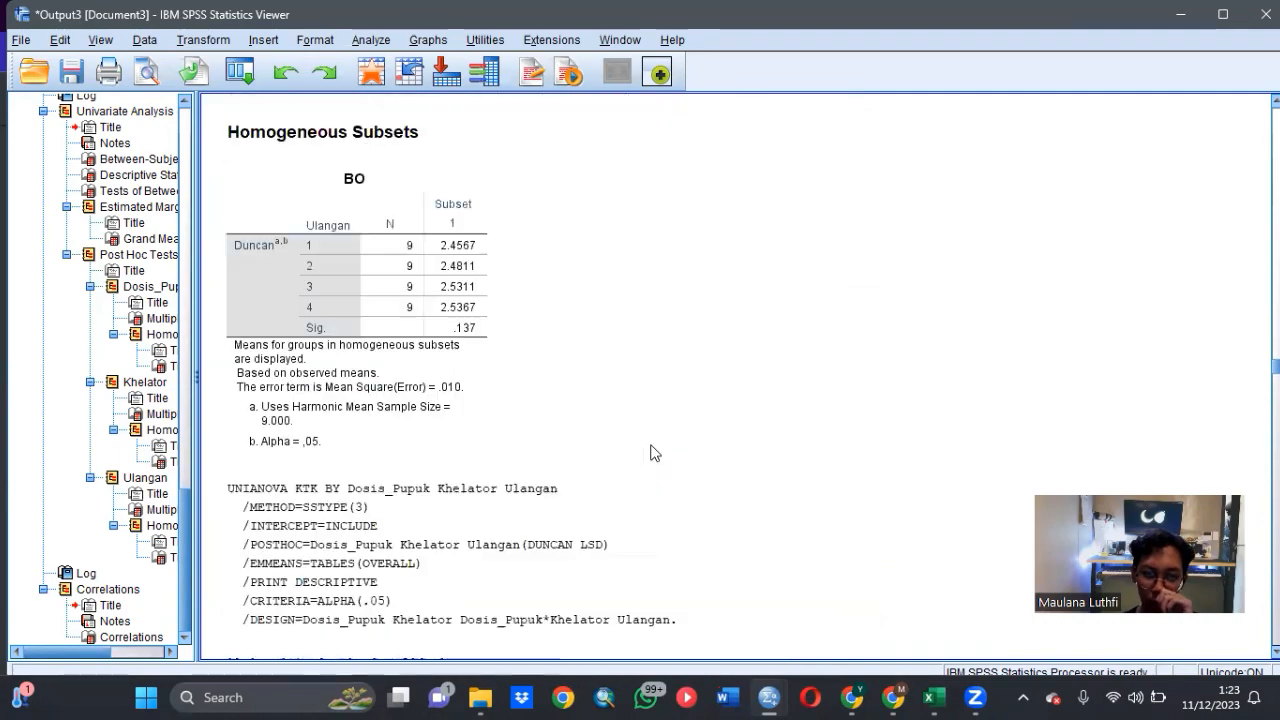
scroll(660, 440, down, 15)
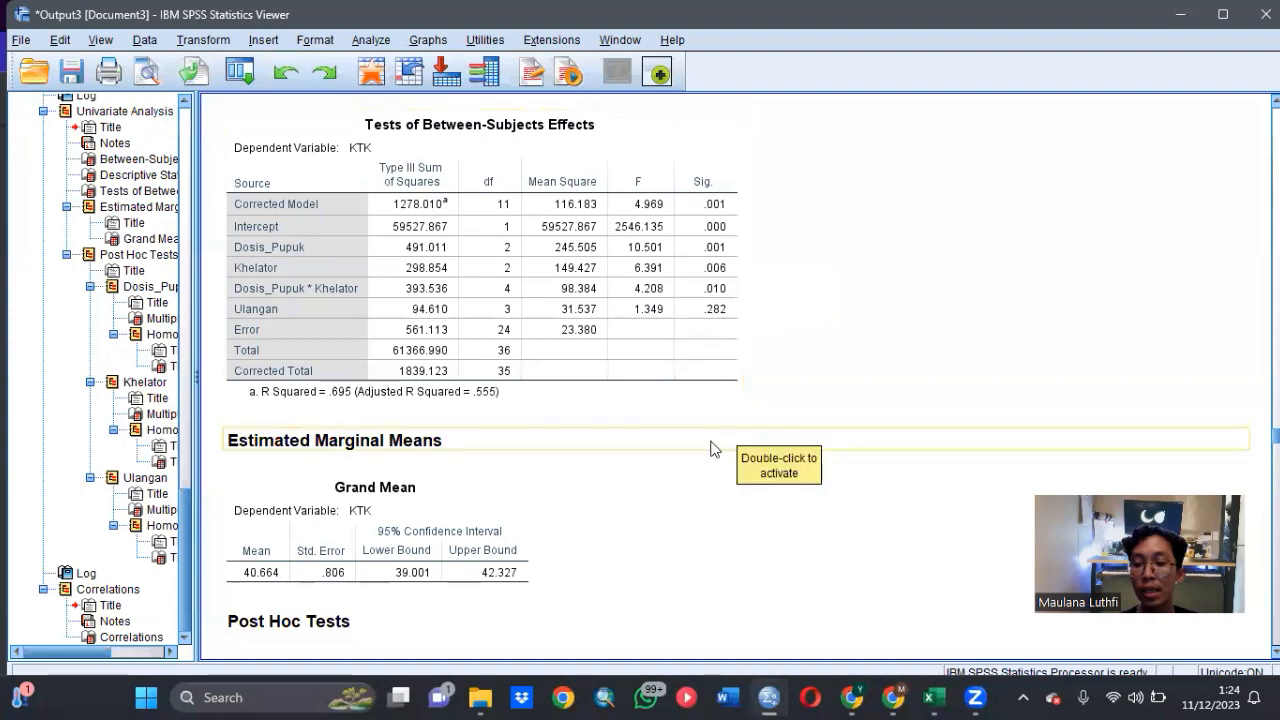
- Examine the Tinggi_Tanaman between-subjects effects and return to the Pearson correlations table at the end of the output
scroll(716, 440, down, 15)
scroll(728, 457, down, 15)
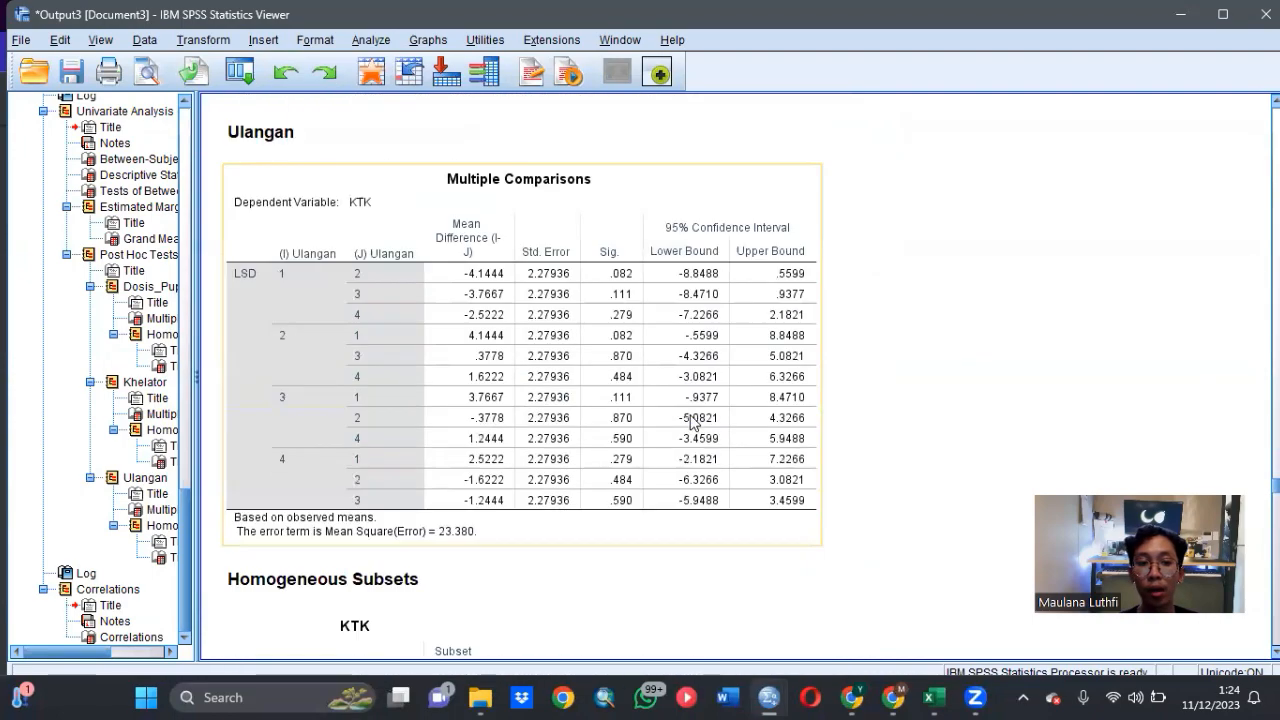
scroll(688, 419, down, 15)
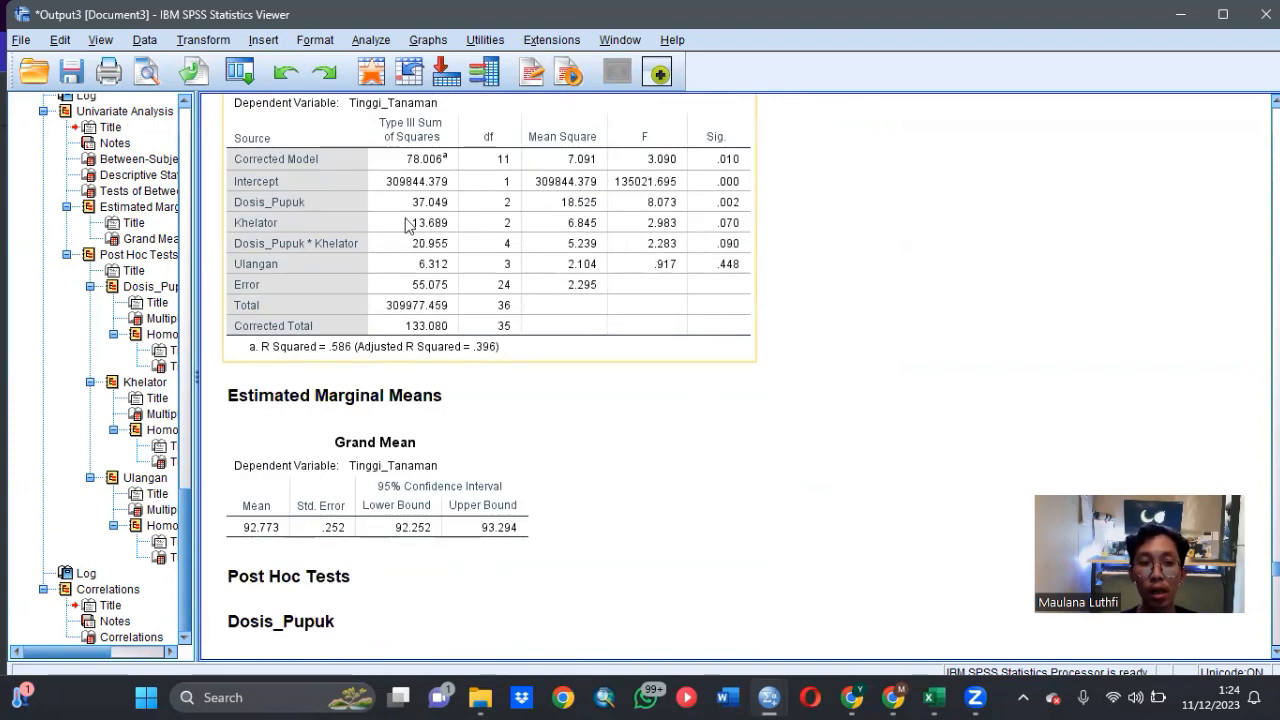
scroll(406, 222, up, 1)
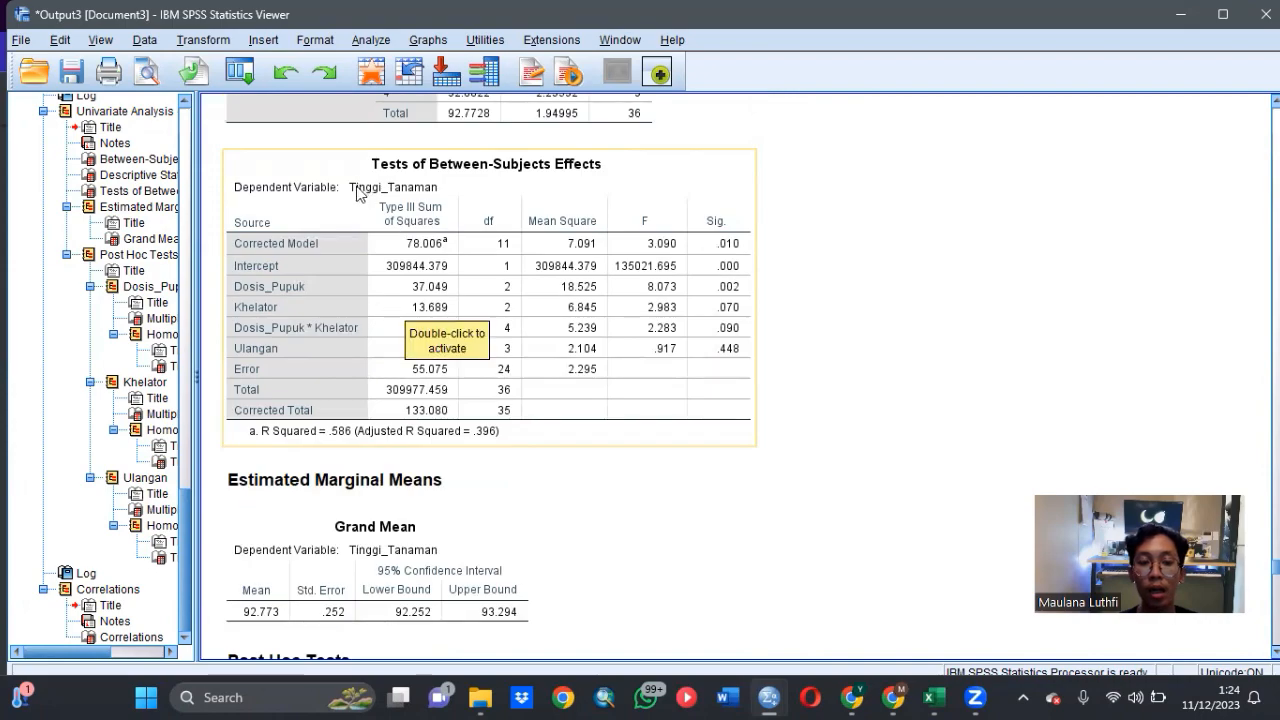
scroll(707, 441, down, 15)
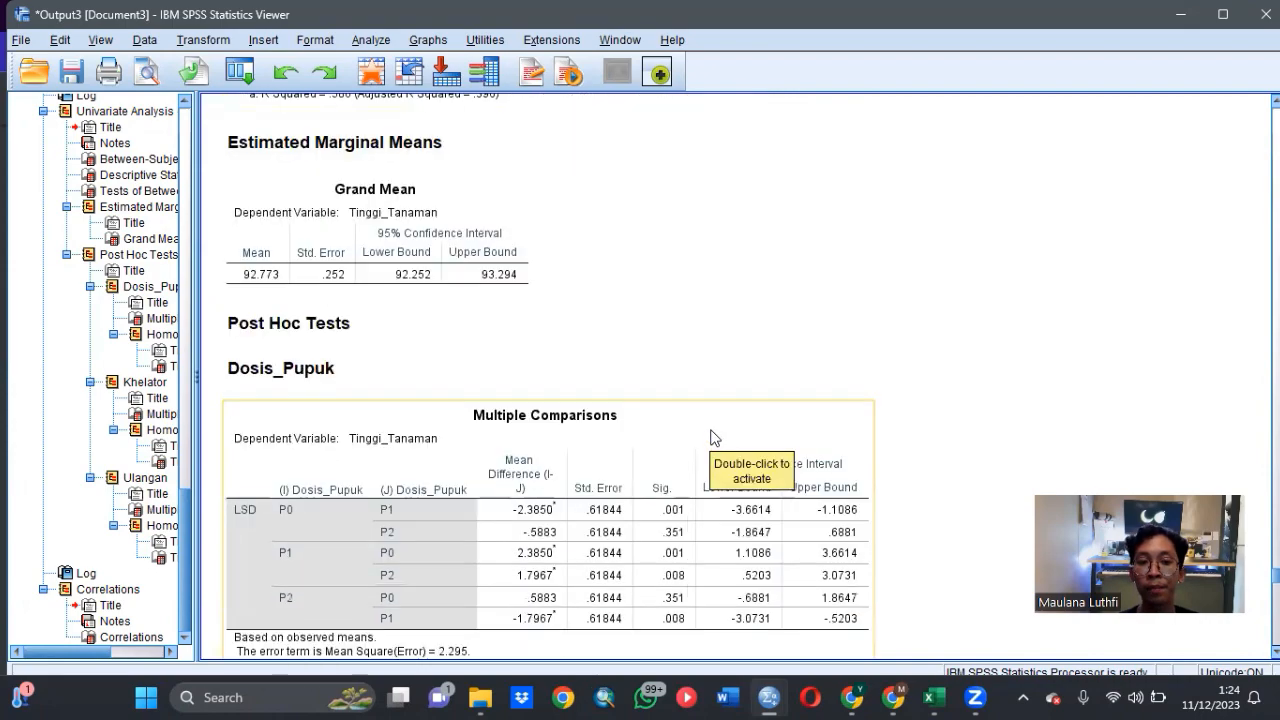
scroll(712, 435, down, 15)
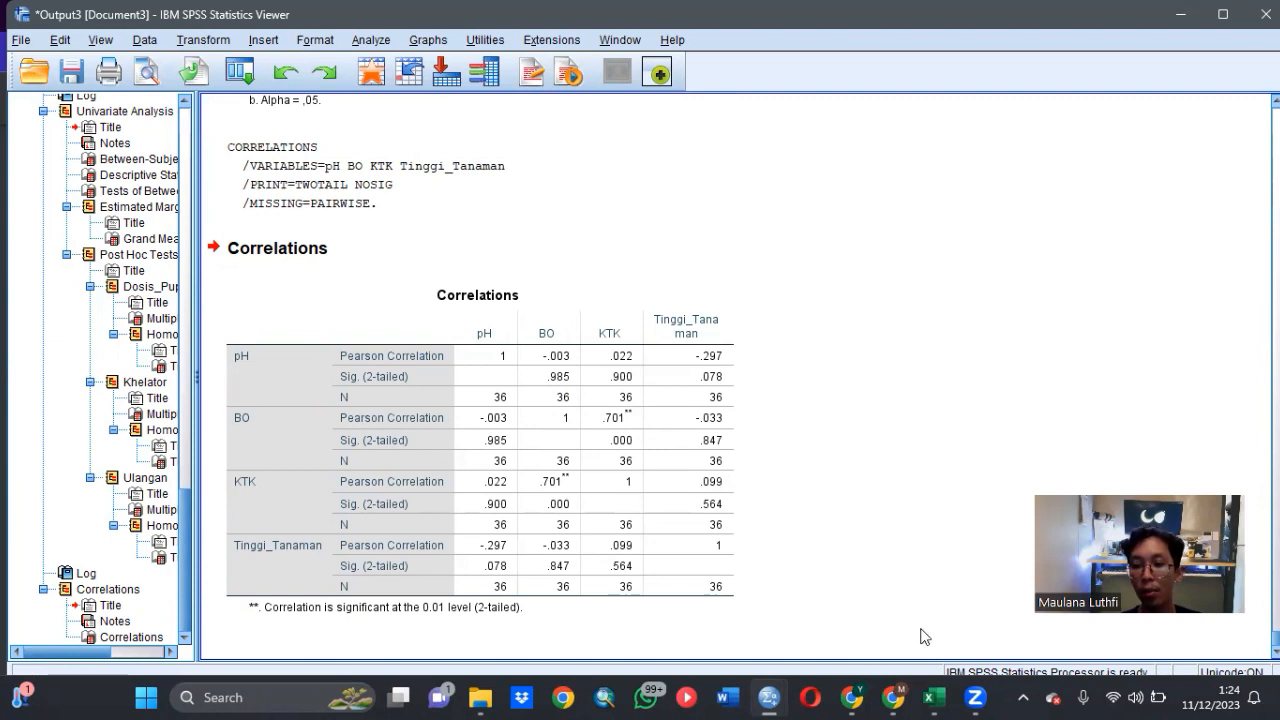
- Switch to the assignment PDF in Chrome and look over the pages and questions of both experiments
mouse_move(930, 697)
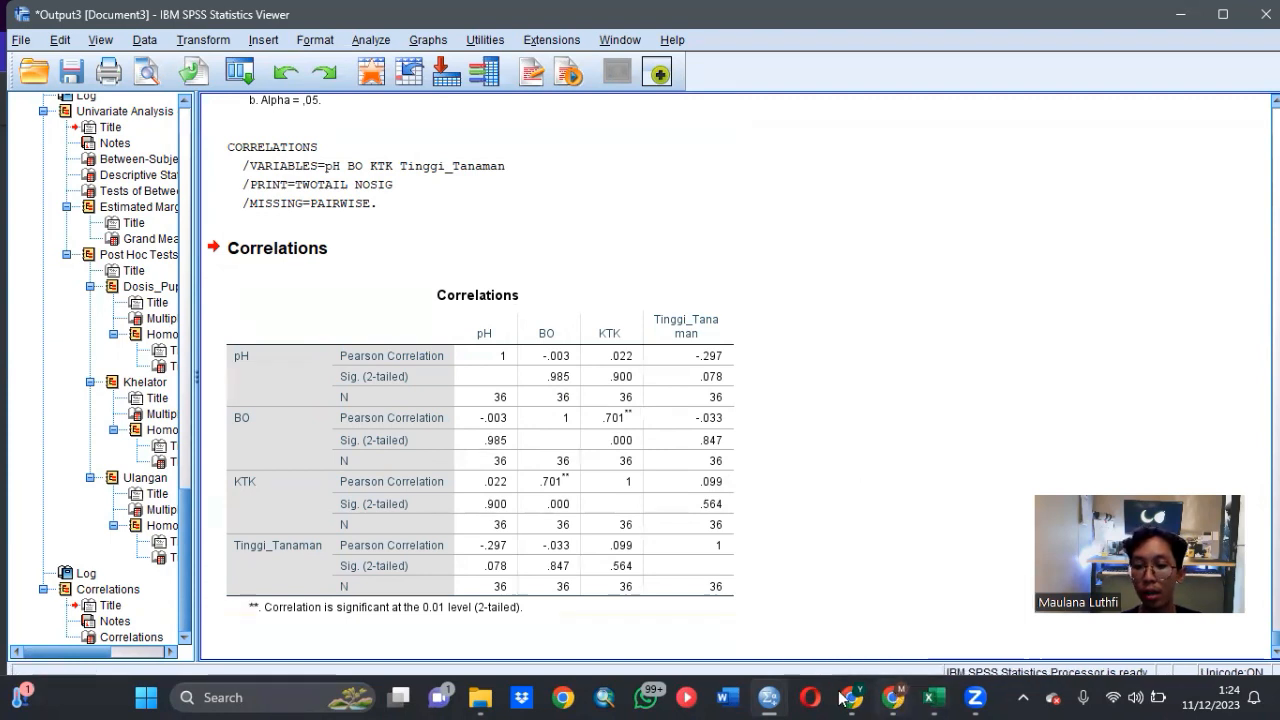
mouse_move(773, 697)
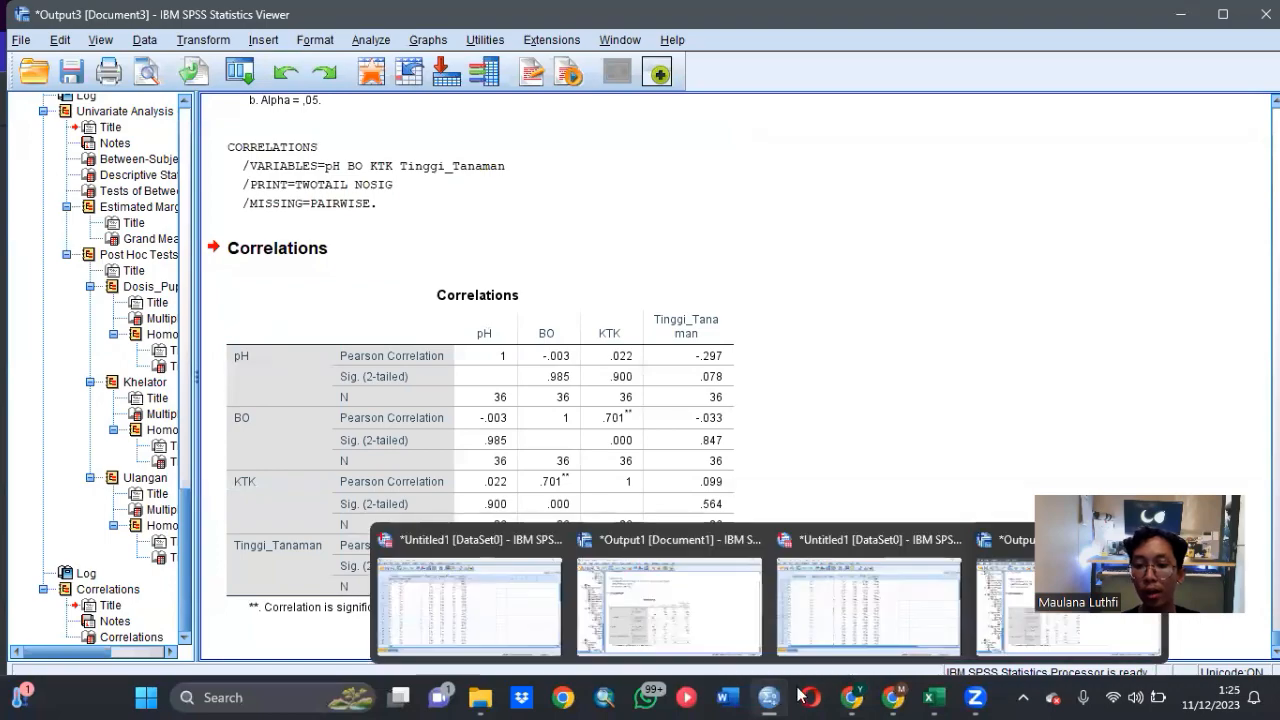
click(883, 635)
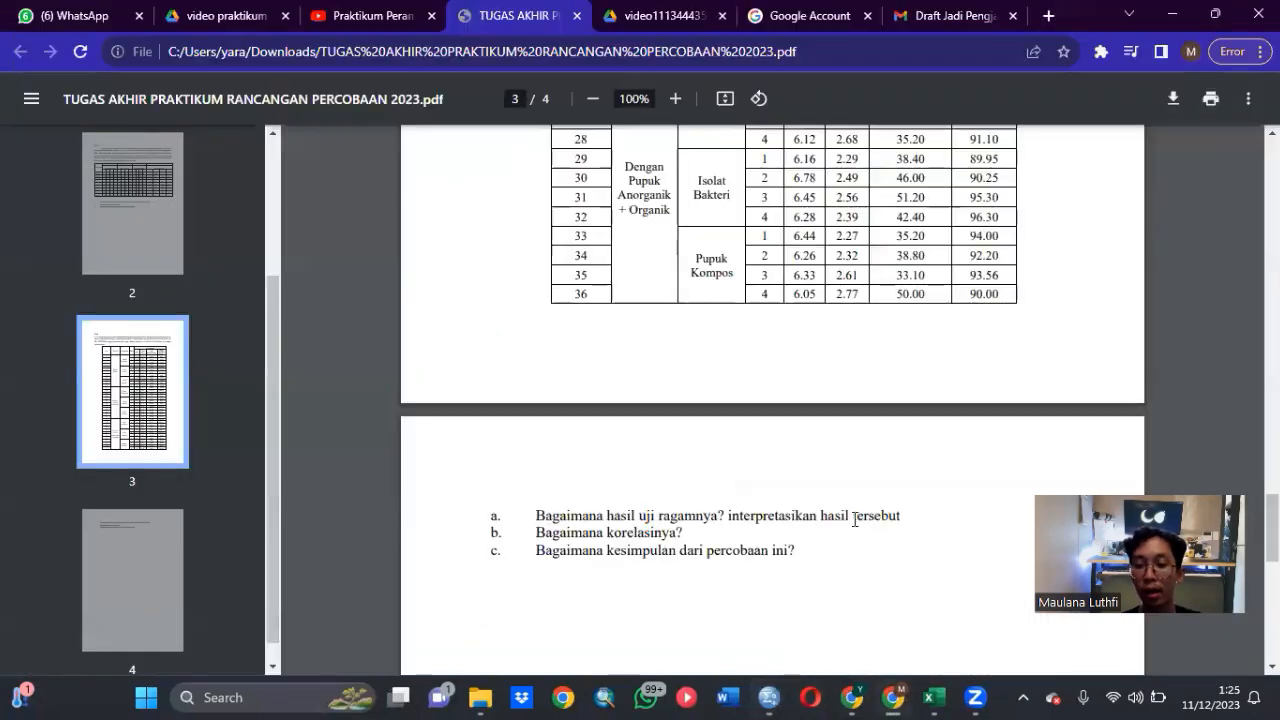
scroll(858, 519, up, 5)
scroll(858, 519, down, 8)
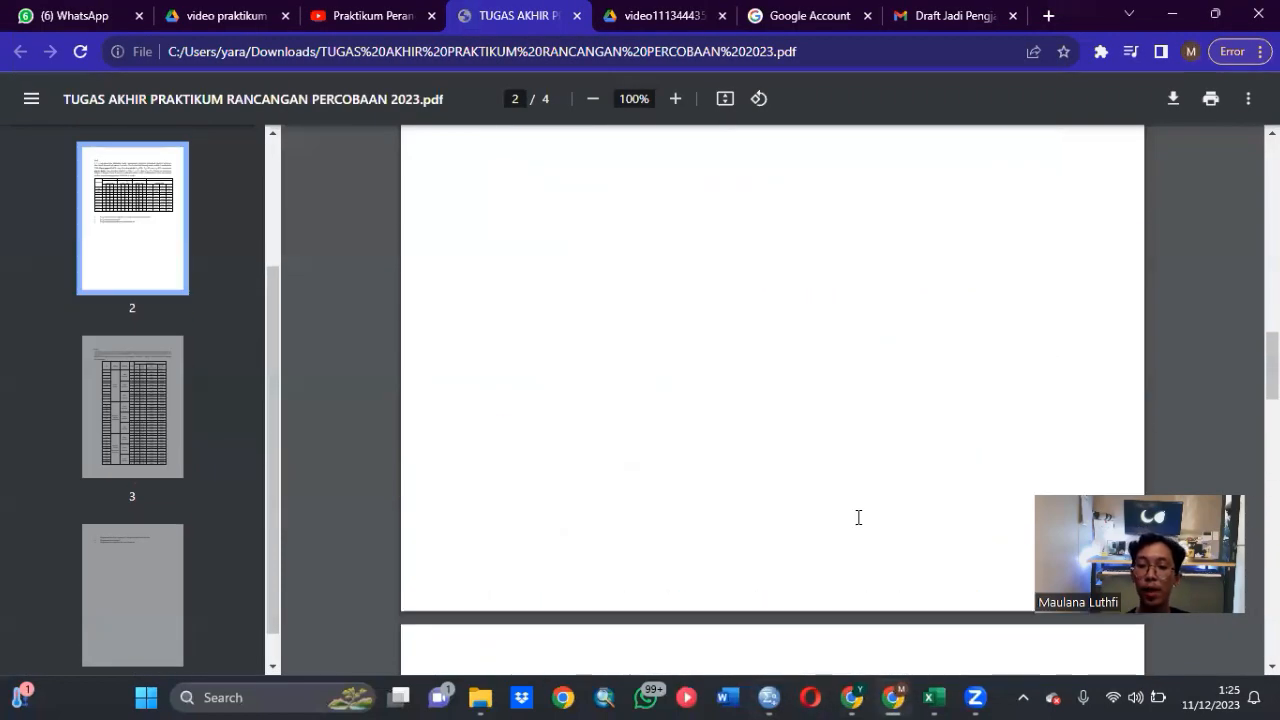
scroll(857, 517, up, 8)
scroll(857, 517, down, 9)
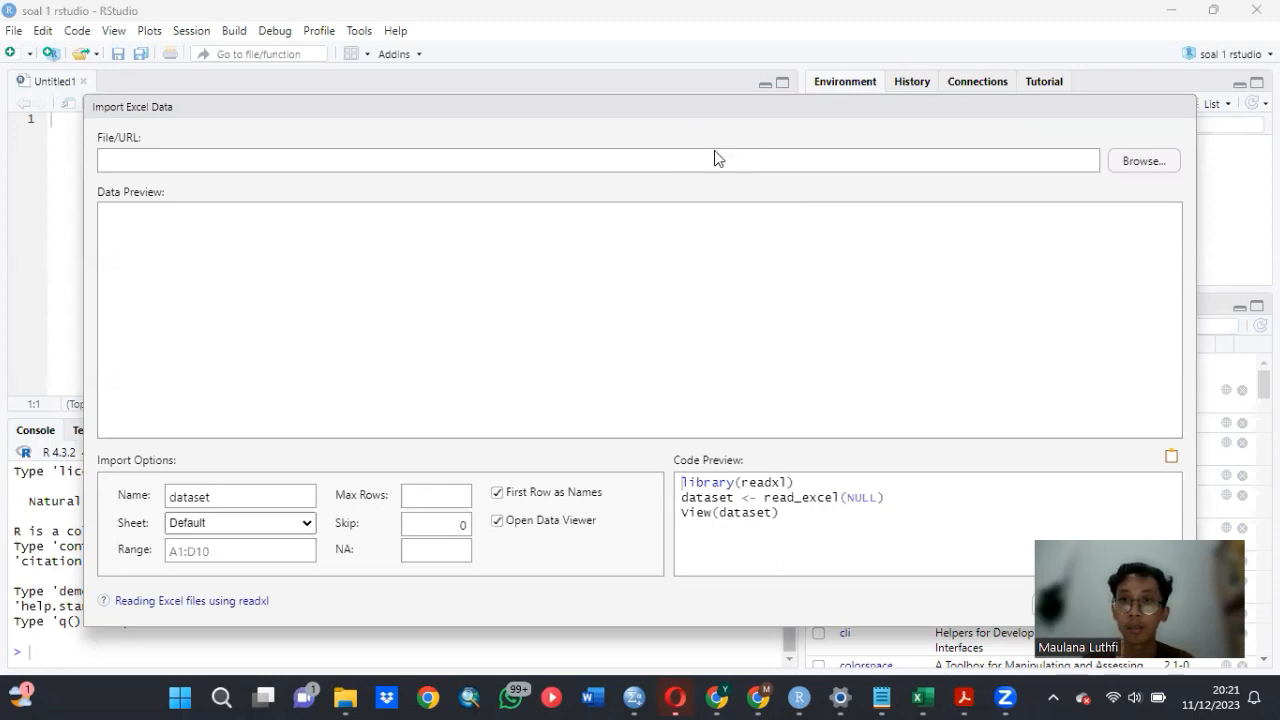
- In RStudio's Excel data import, choose the workbook "TUGAS RANCOB pake koma" from the Downloads folder
click(1128, 163)
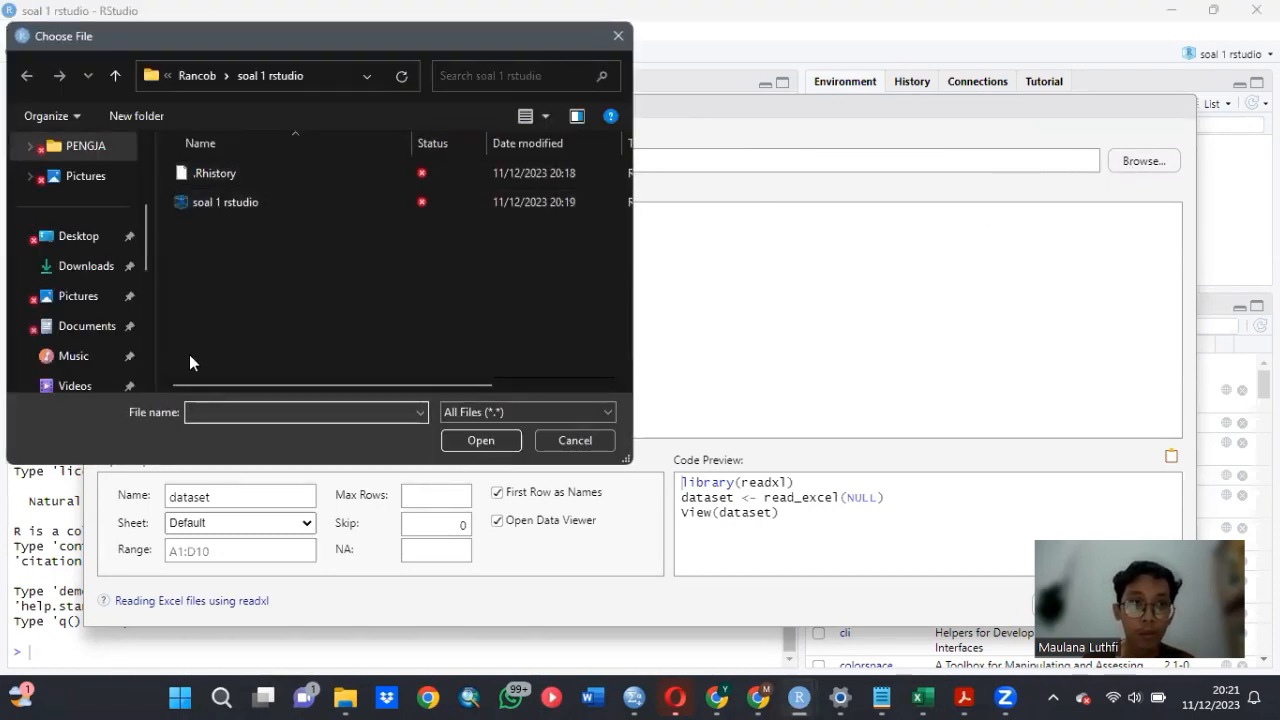
click(88, 268)
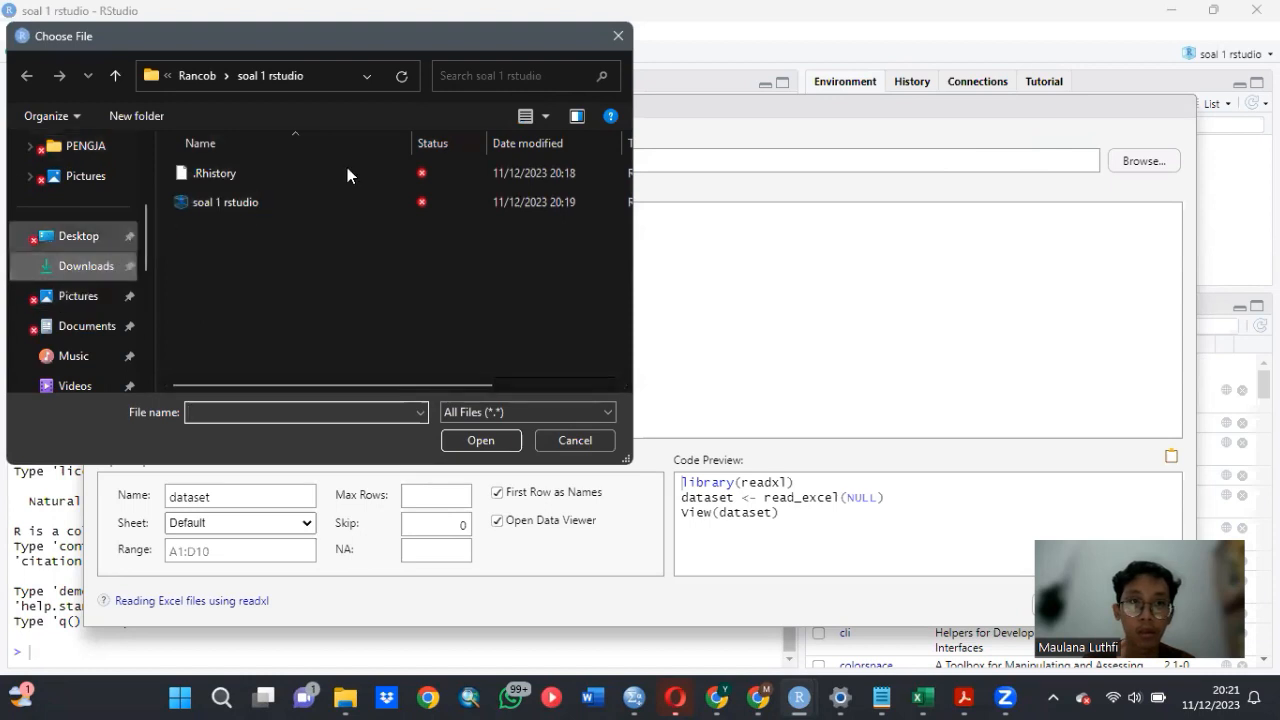
click(338, 207)
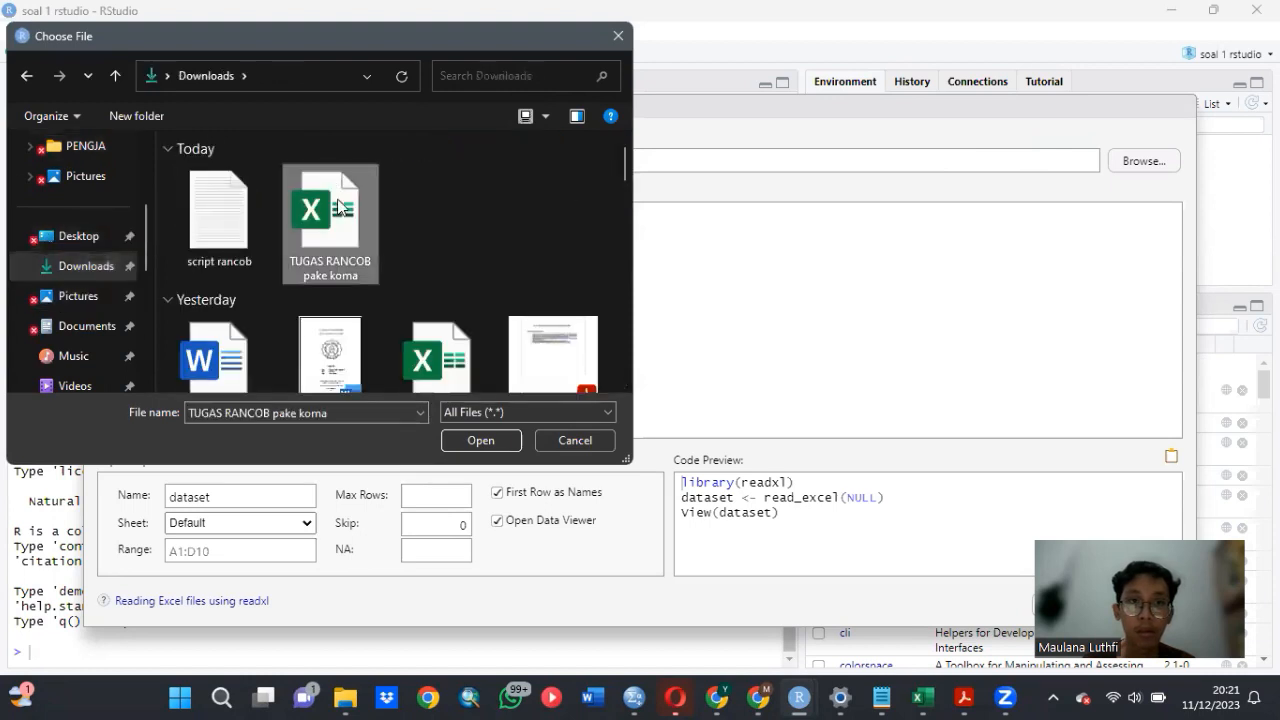
click(478, 441)
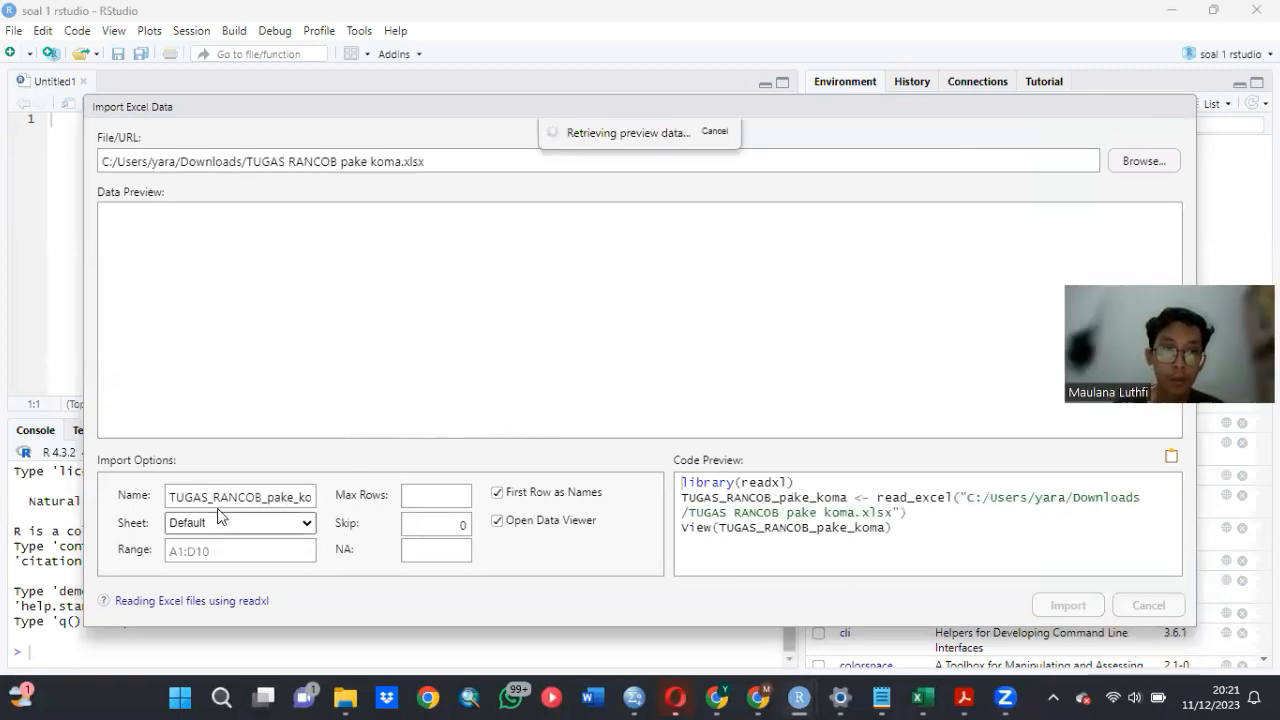
- Import the workbook's RALF sheet as a dataset named RALF
drag(167, 497, 350, 490)
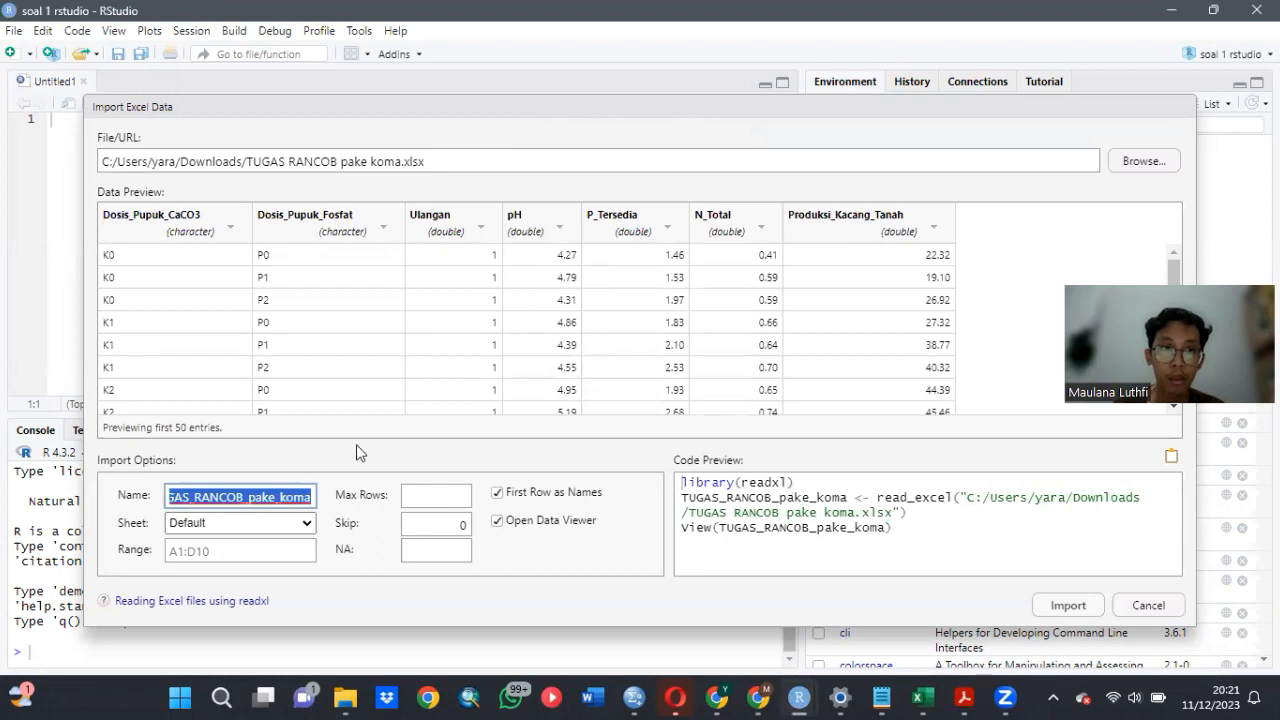
text(RA)
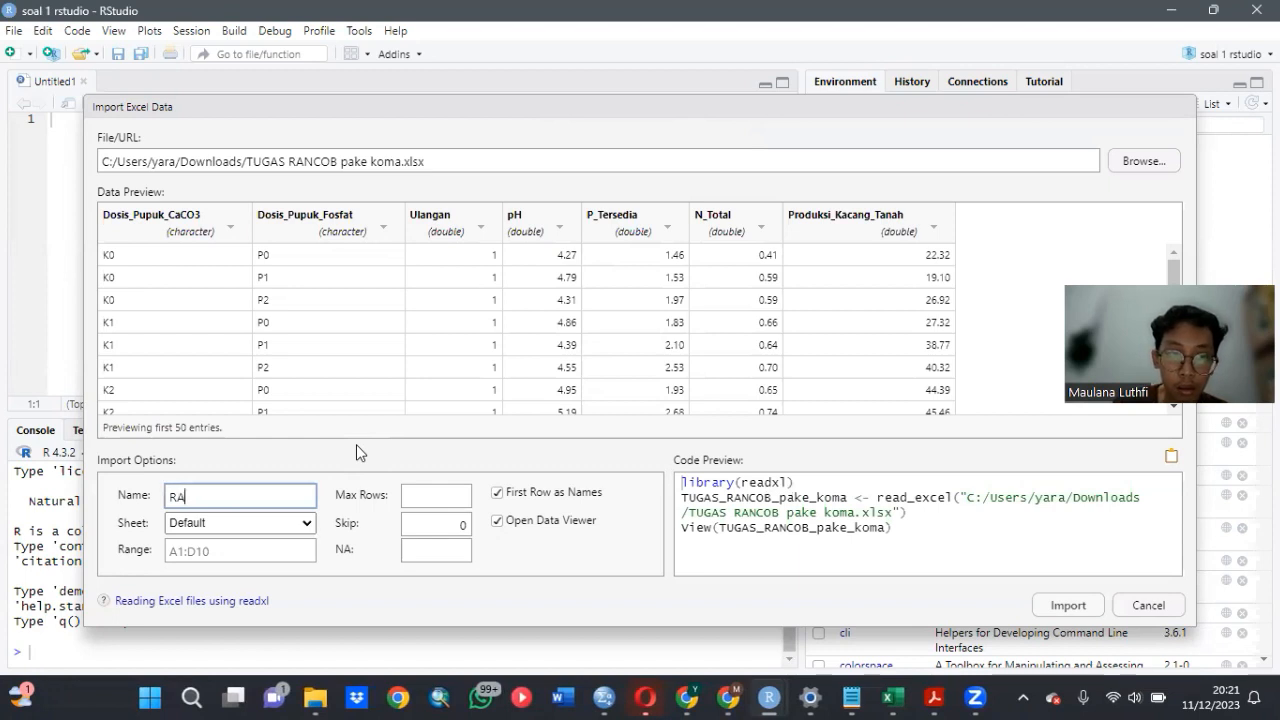
text(LF)
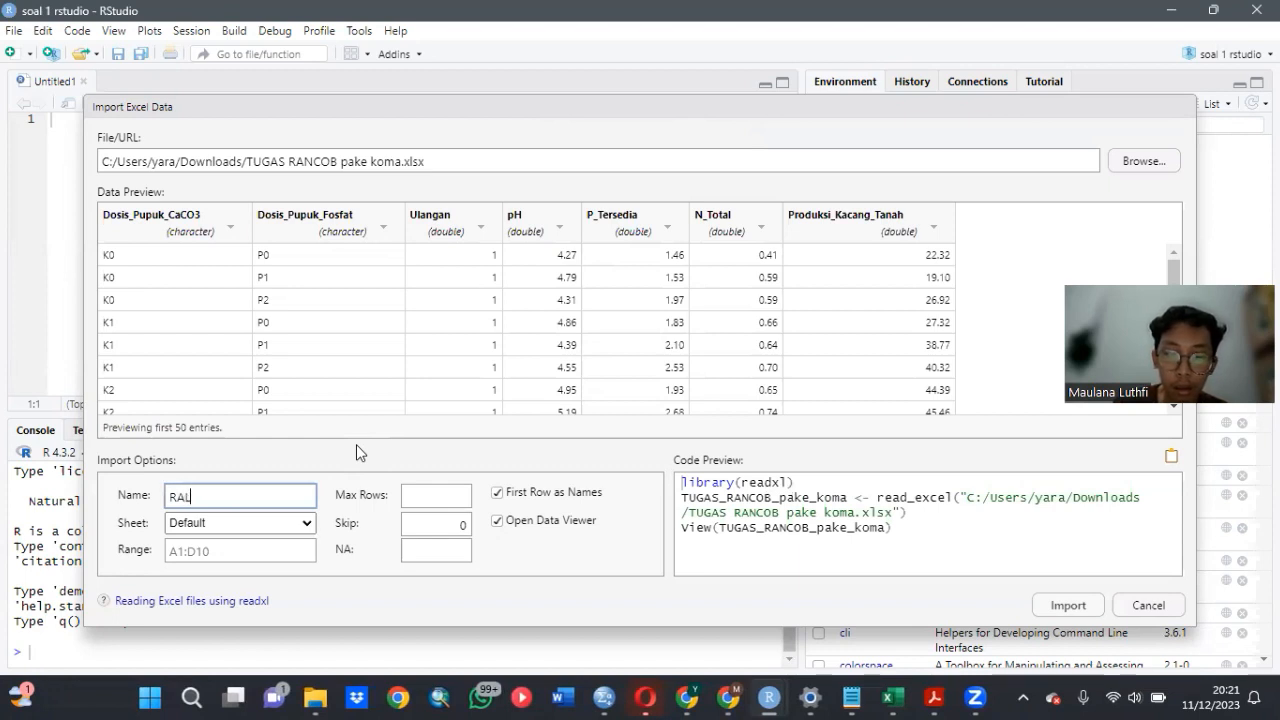
click(306, 523)
click(284, 552)
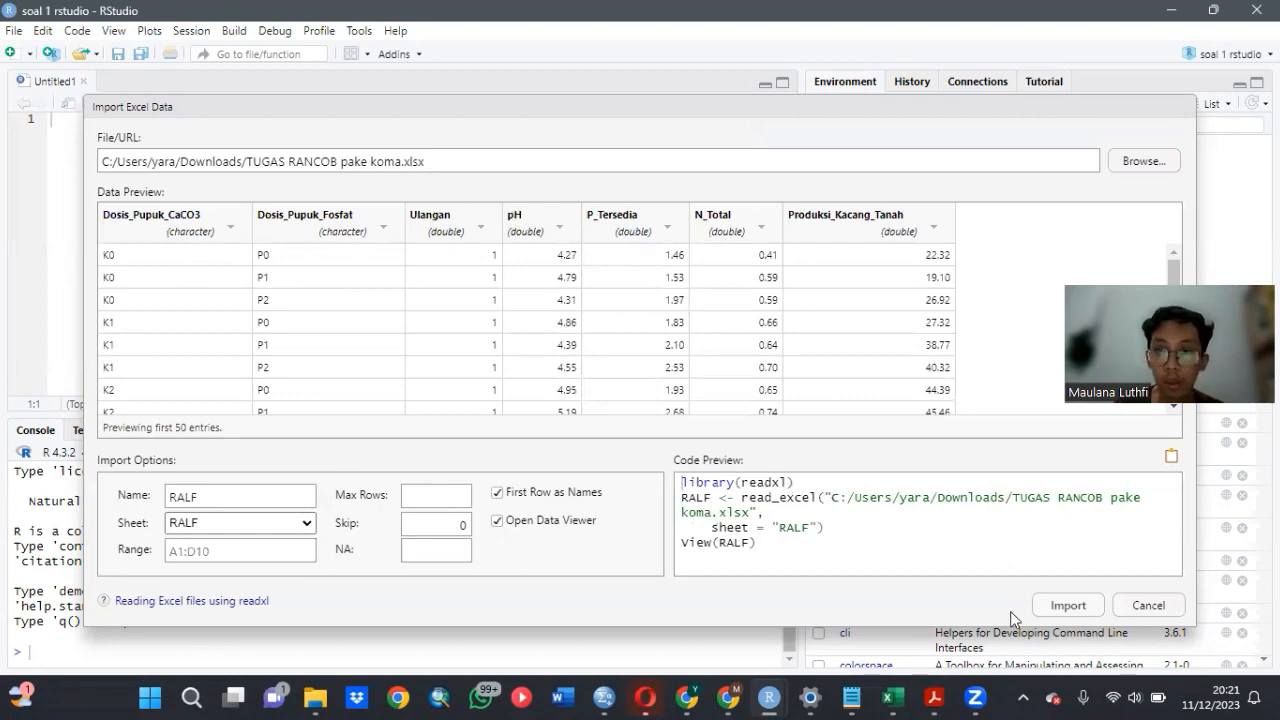
click(1066, 605)
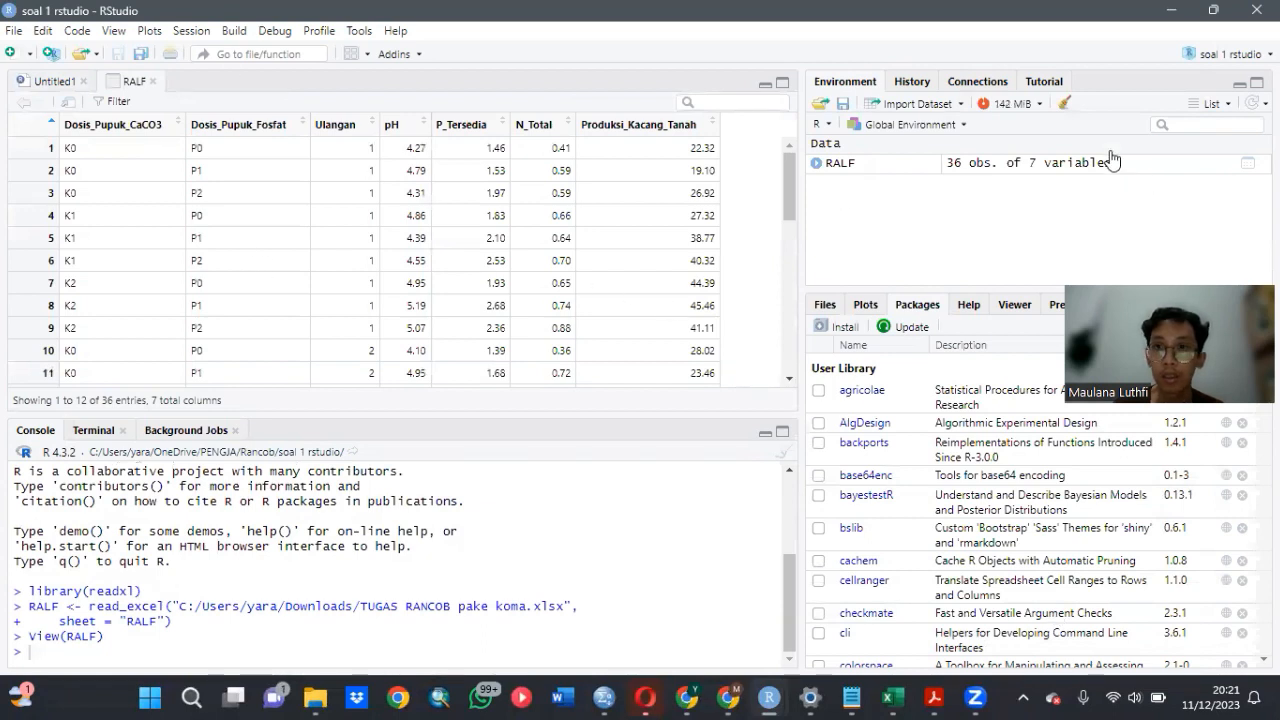
- Start another Excel data import and choose the workbook "TUGAS RANCOB pake koma" from the Downloads folder
click(920, 104)
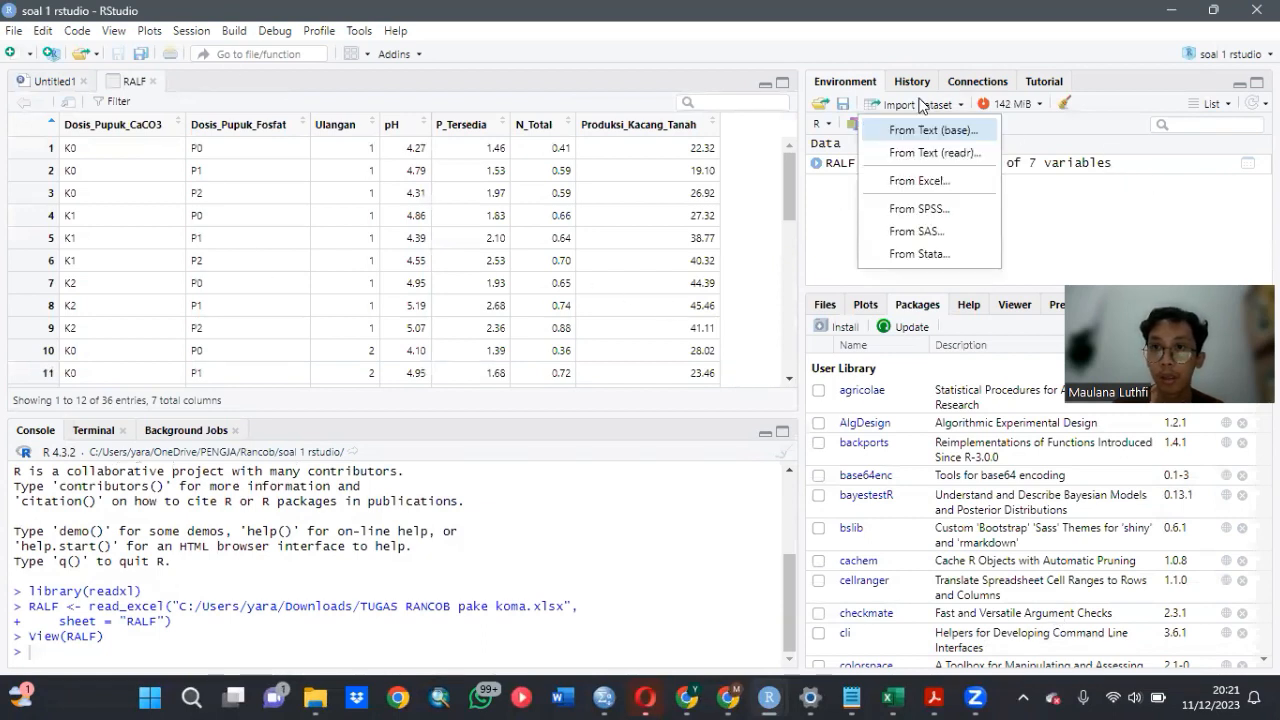
click(941, 177)
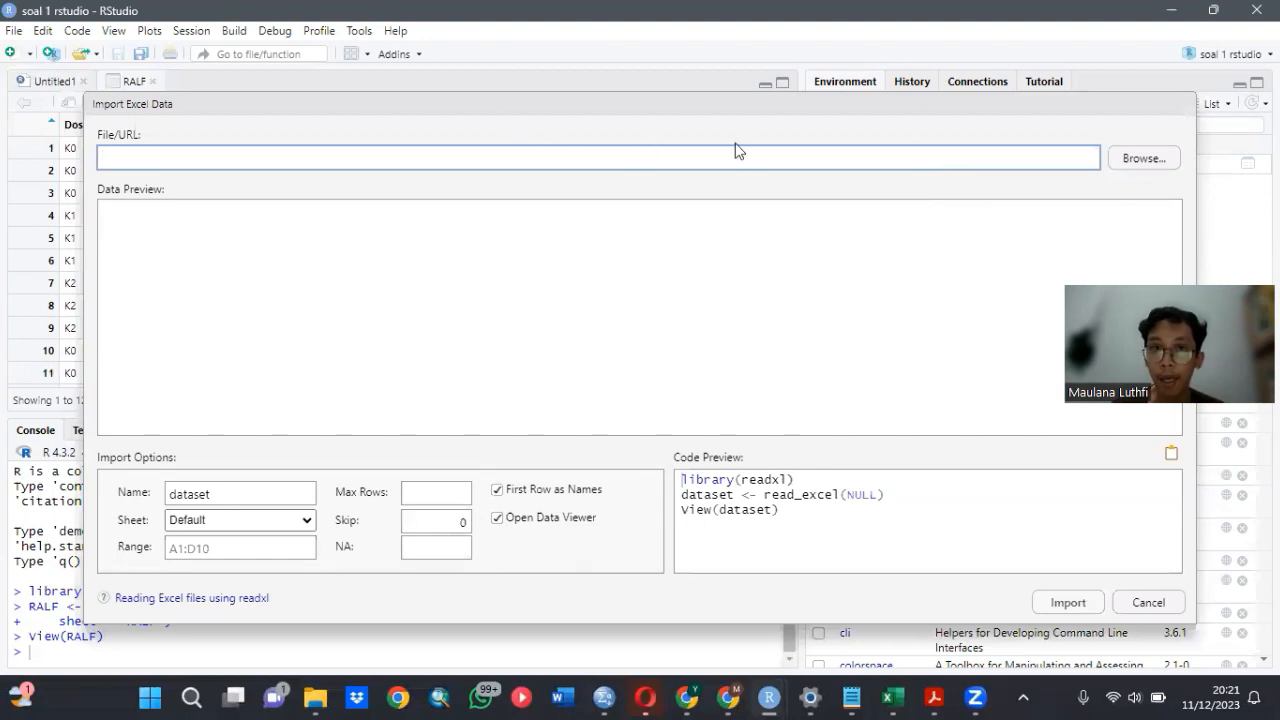
click(1132, 160)
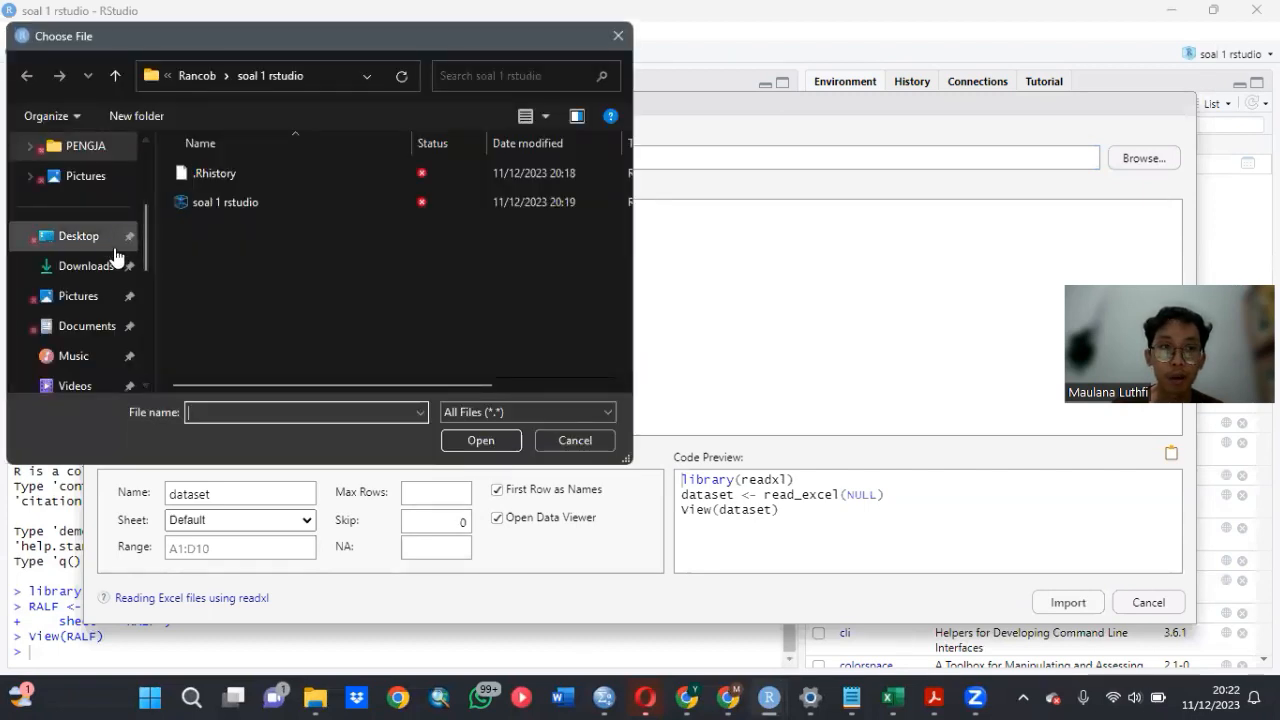
click(100, 265)
click(314, 222)
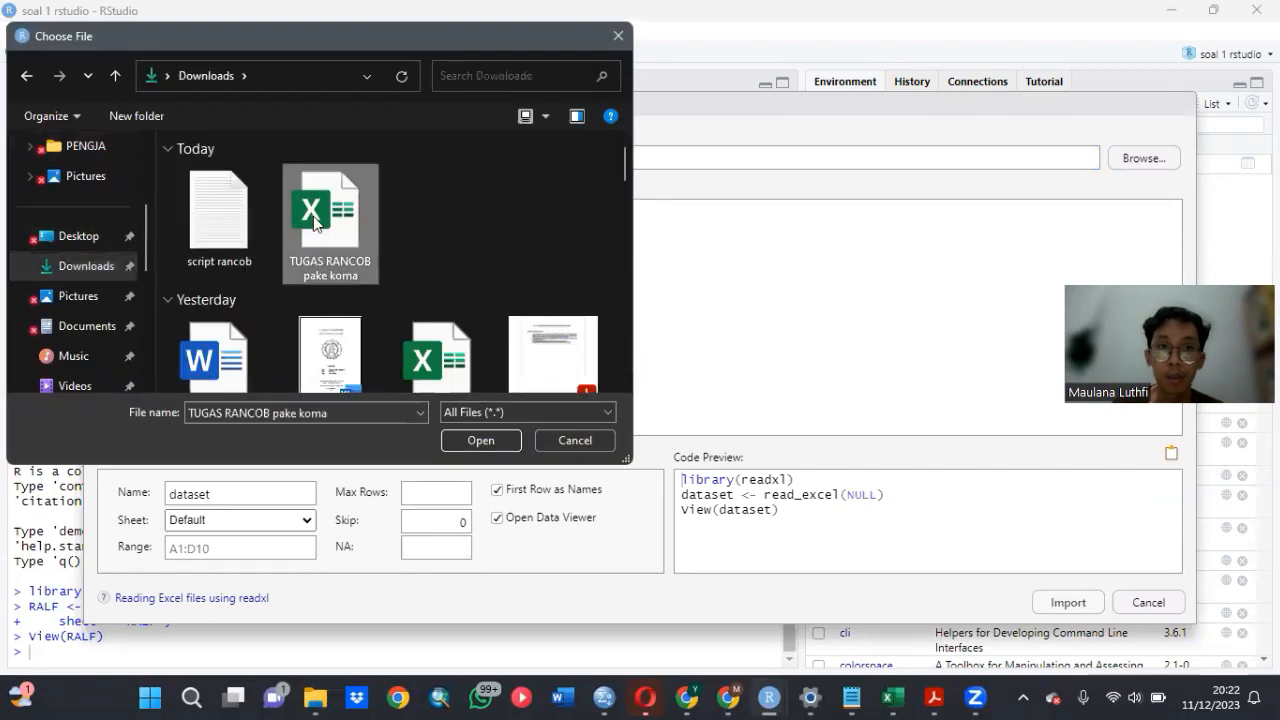
double_click(314, 222)
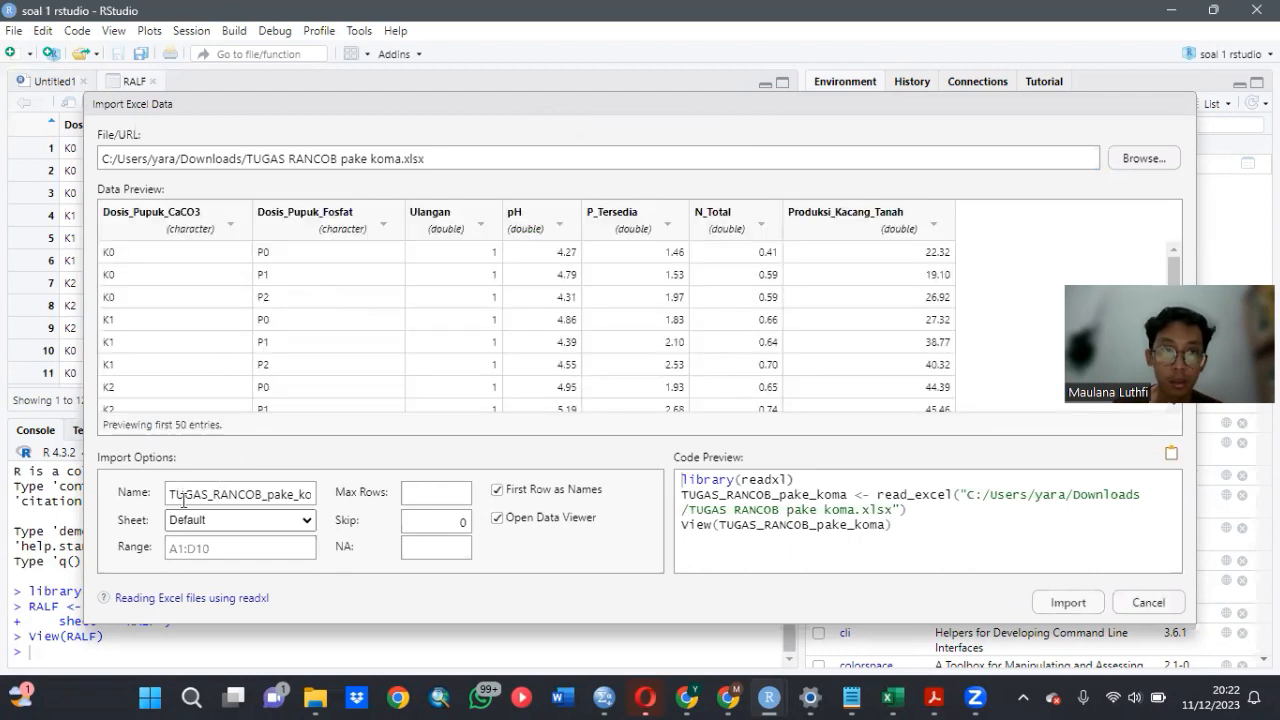
- Import the workbook's RAKF sheet as a dataset named RAKF
click(307, 528)
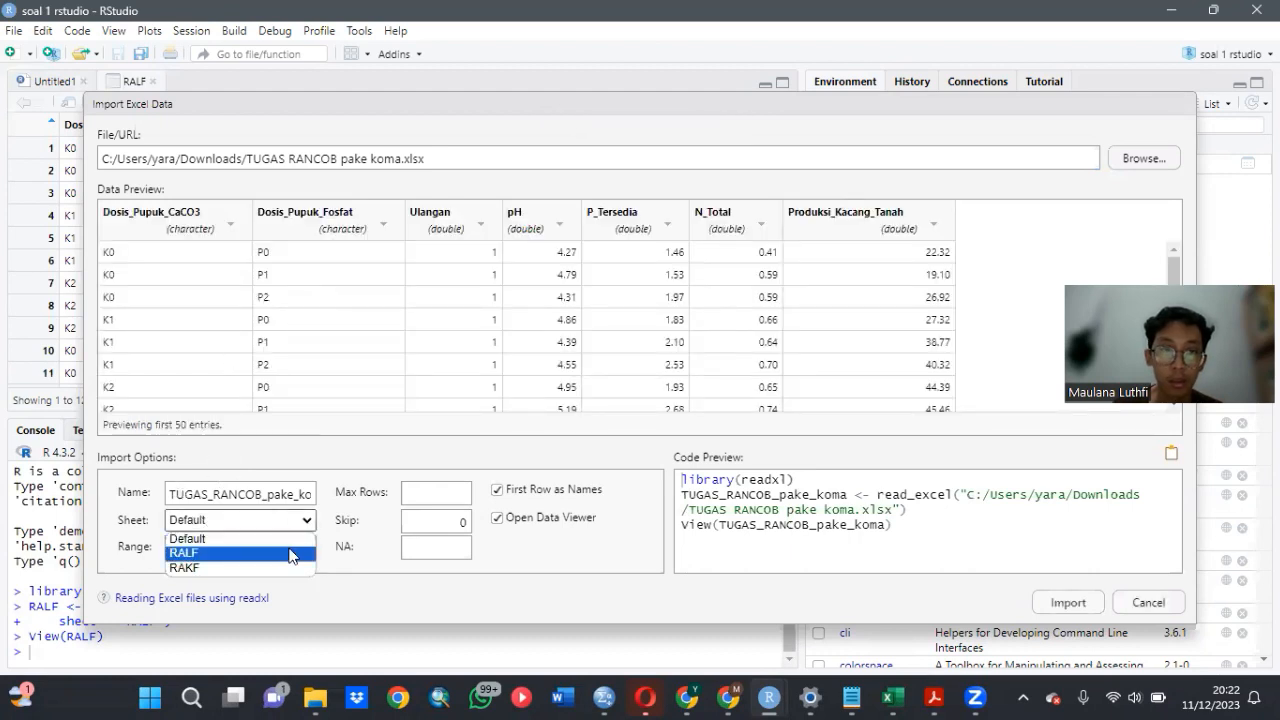
click(289, 568)
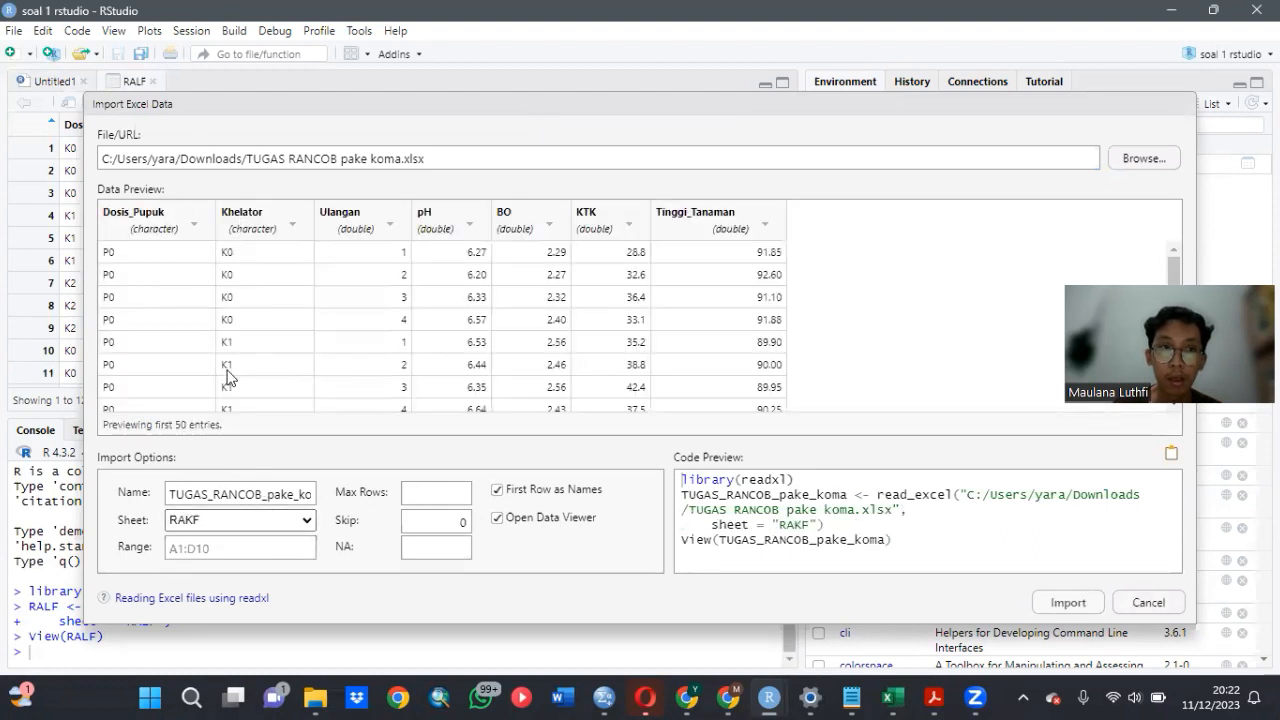
drag(172, 491, 345, 488)
text(RAKF)
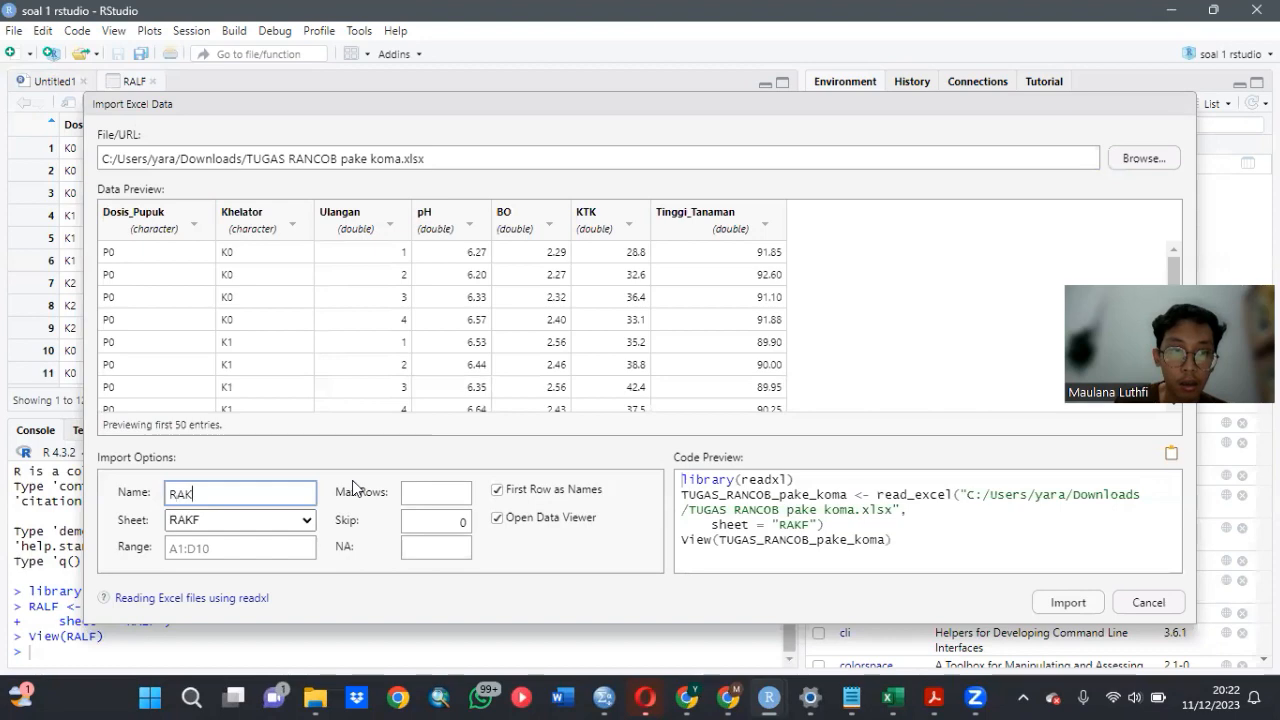
click(1087, 606)
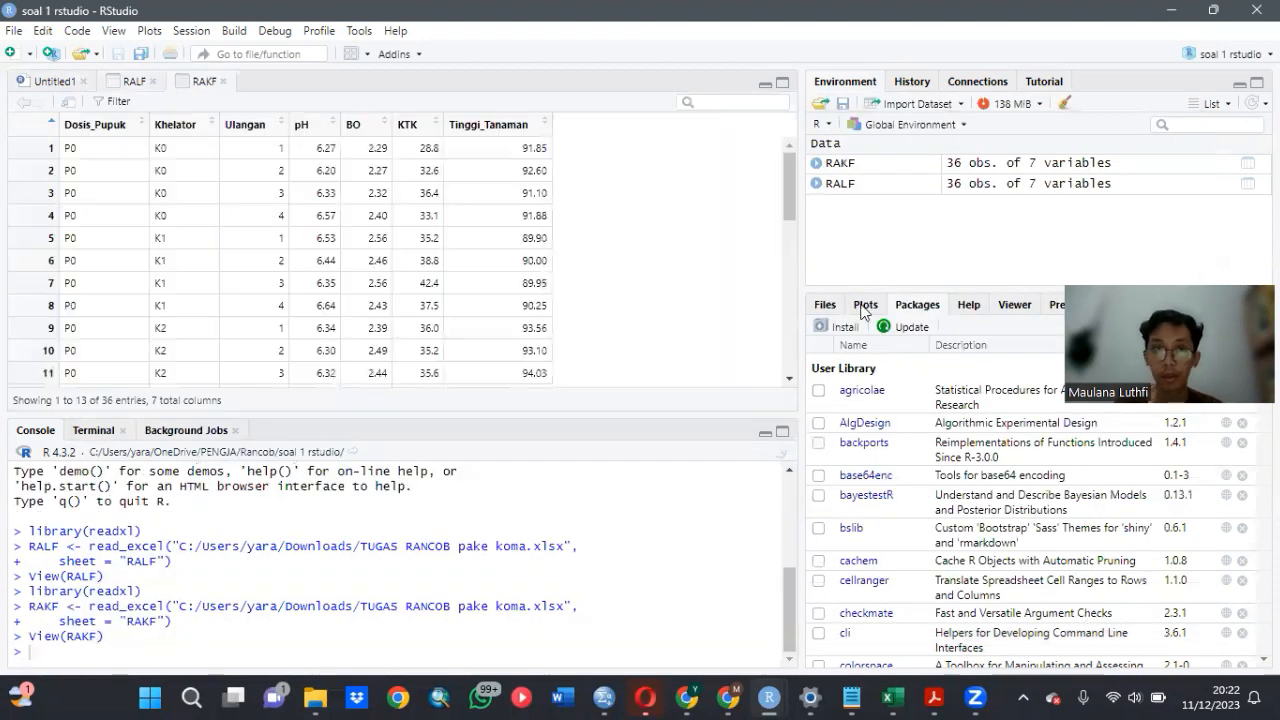
- In the untitled script, write the comment lines "#RALF" and "#LIHAT DATA" and start a new line below them
click(64, 82)
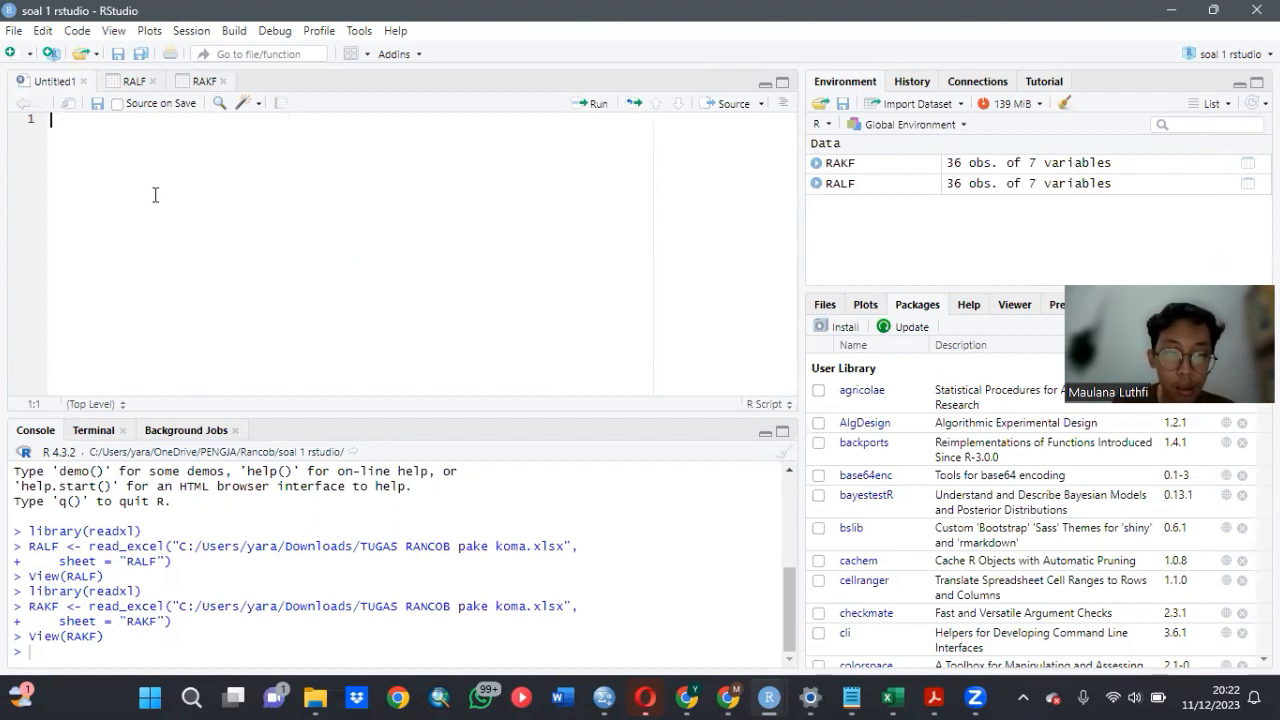
text(#)
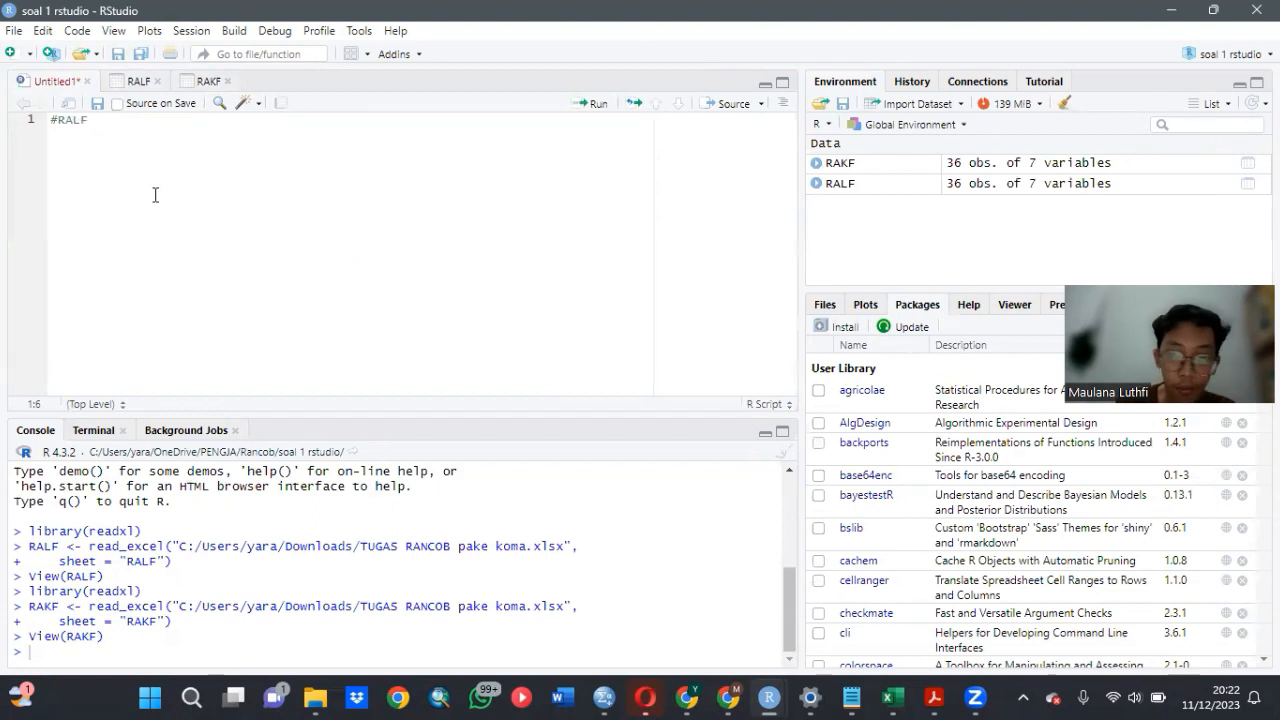
text(RALF)
key(Return)
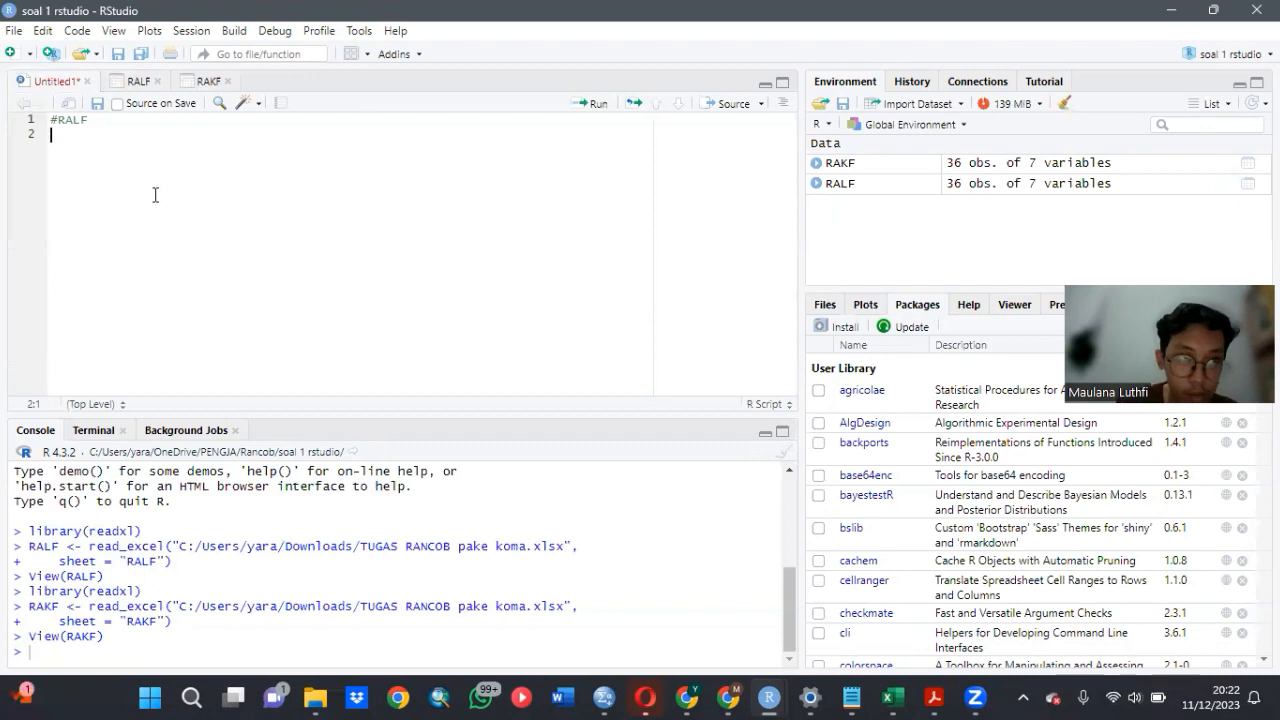
text(#LIH)
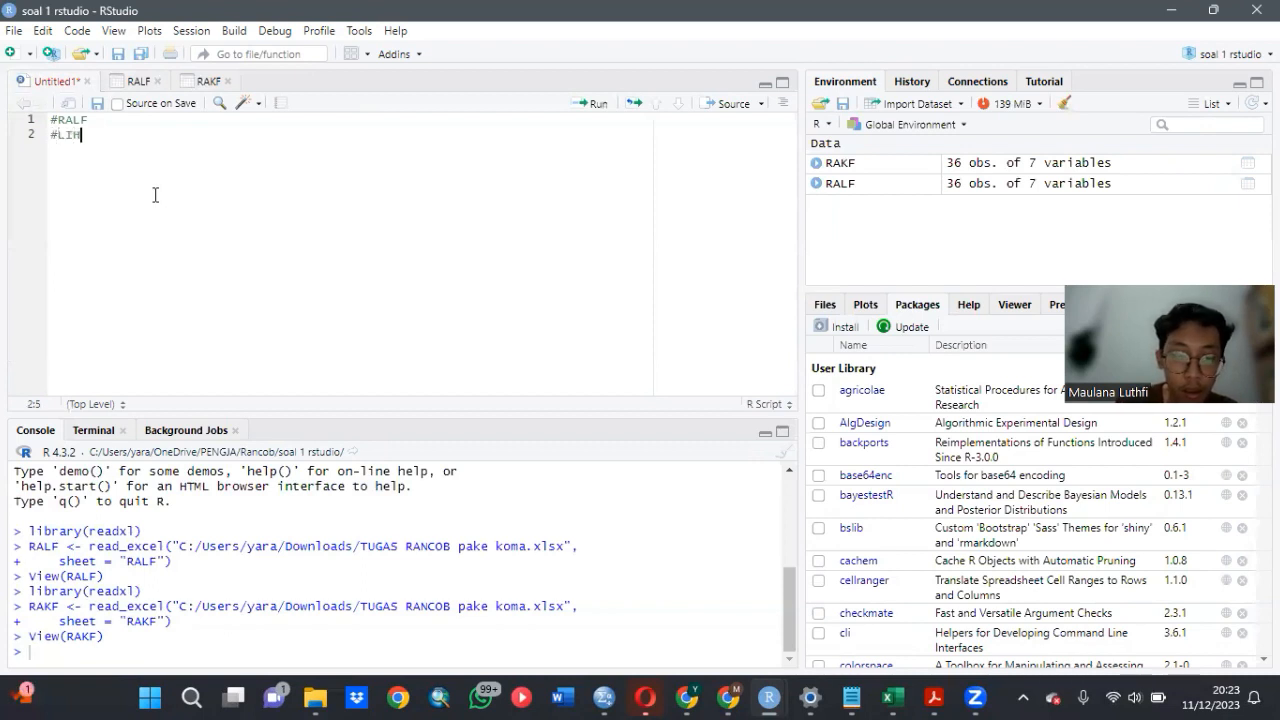
text(AT DATA)
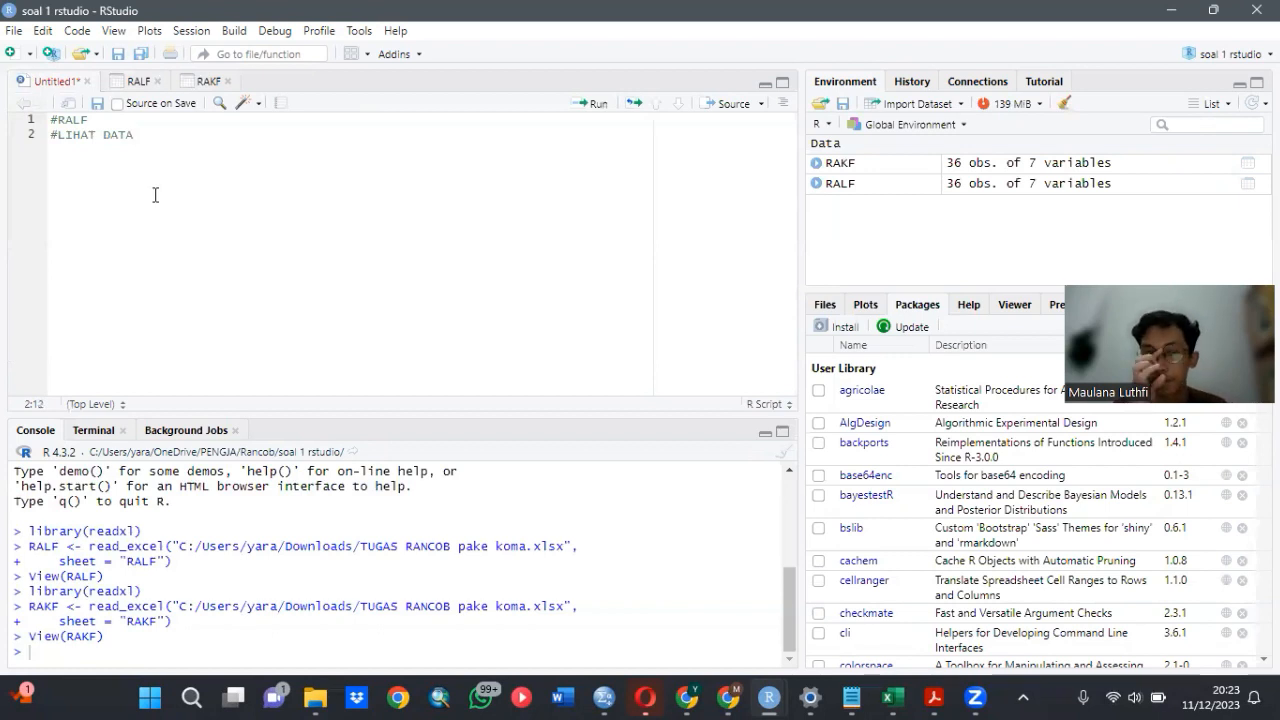
key(Return)
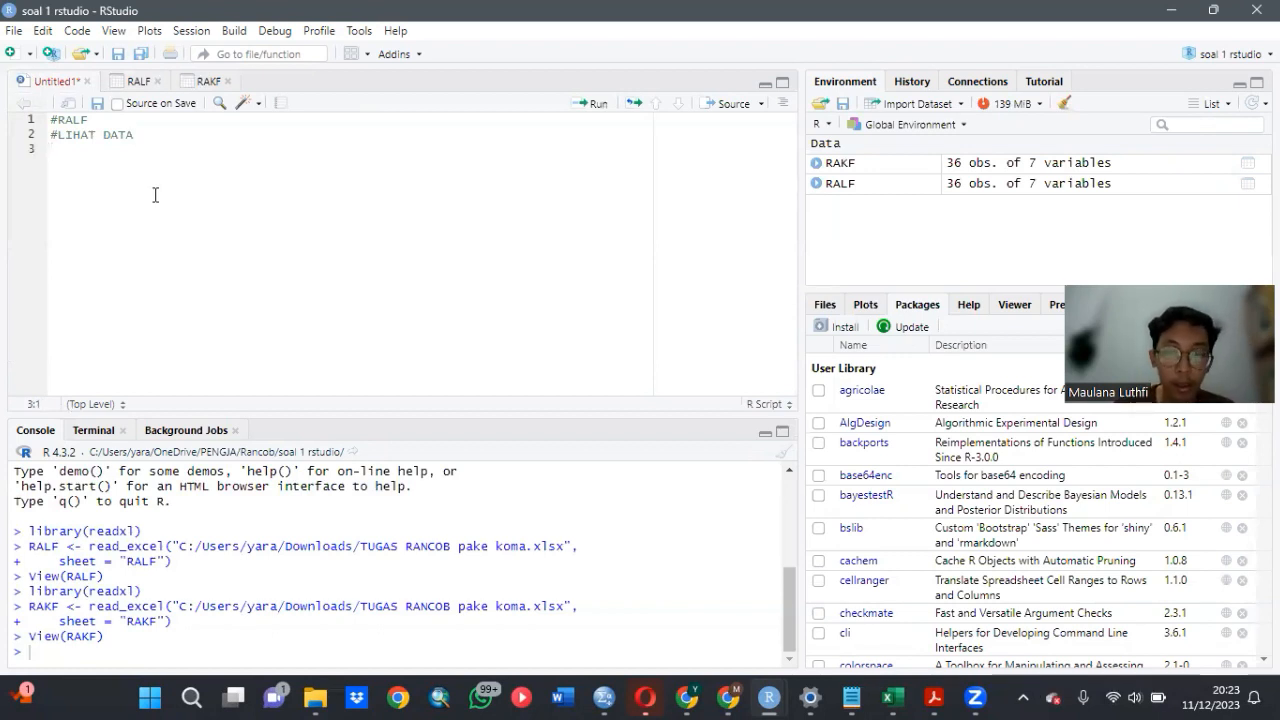
text(s)
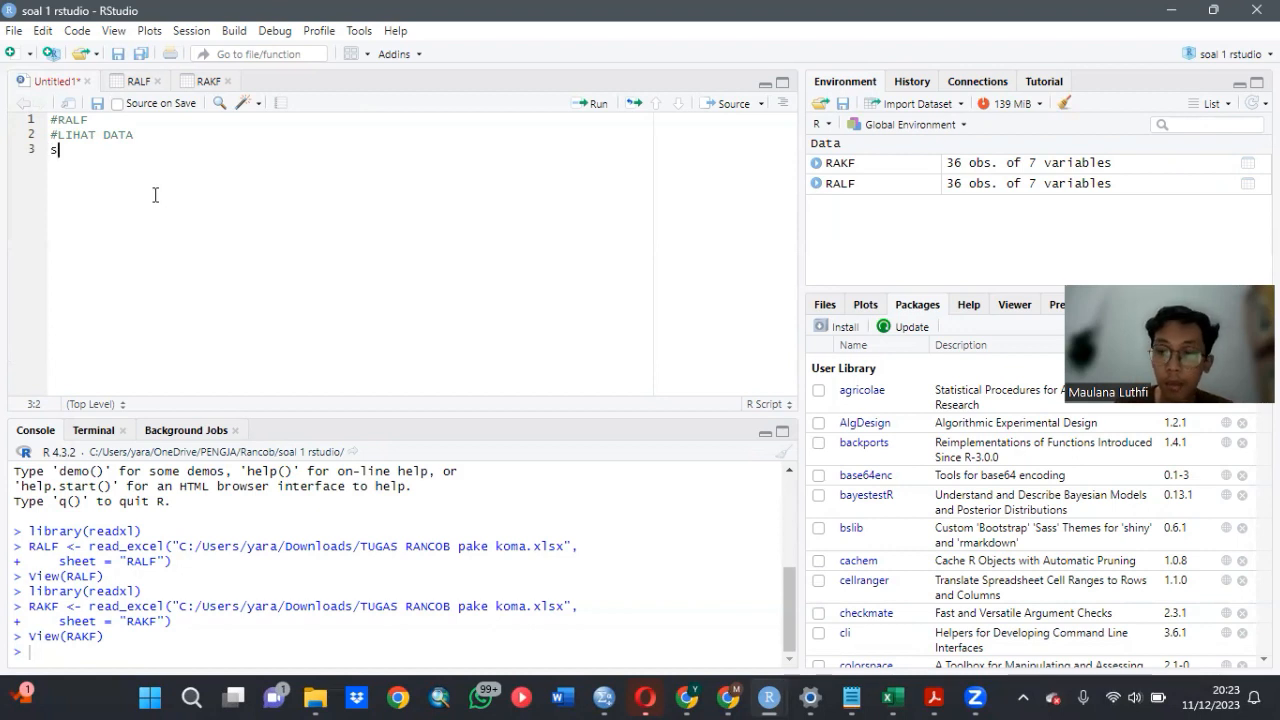
key(BackSpace)
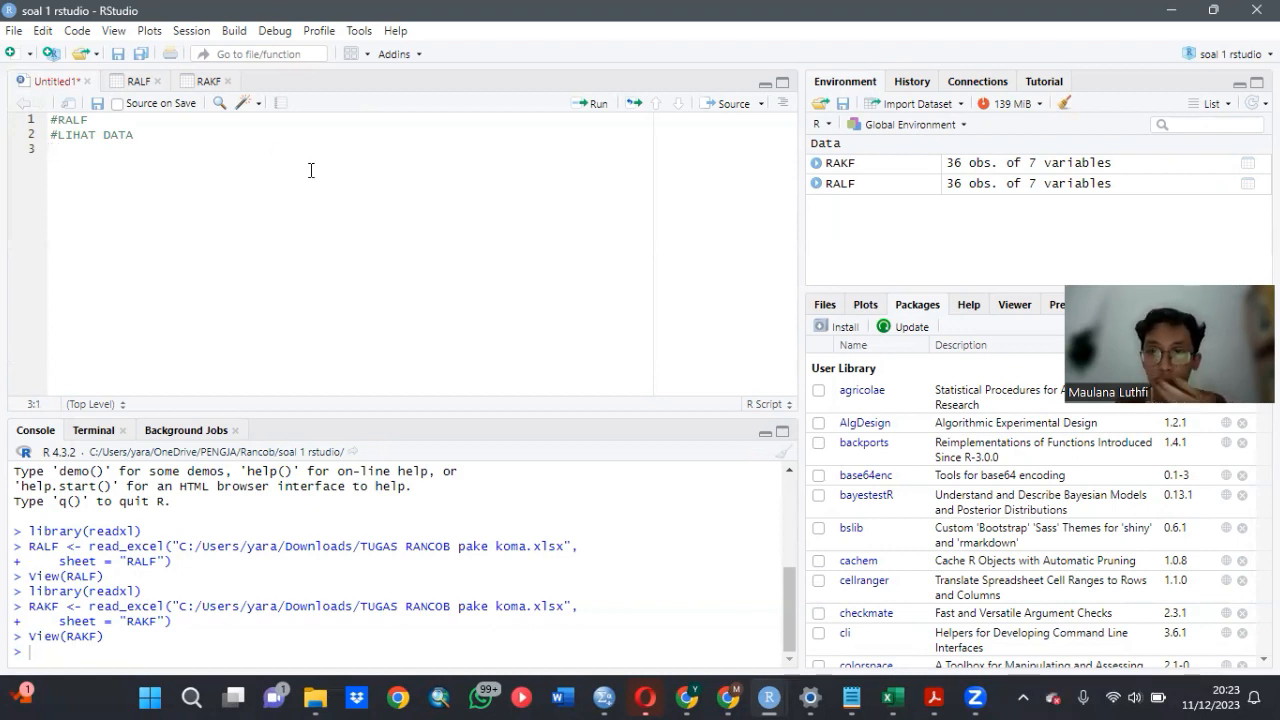
- Load the agricolae and doebioresearch packages from the user library
click(819, 390)
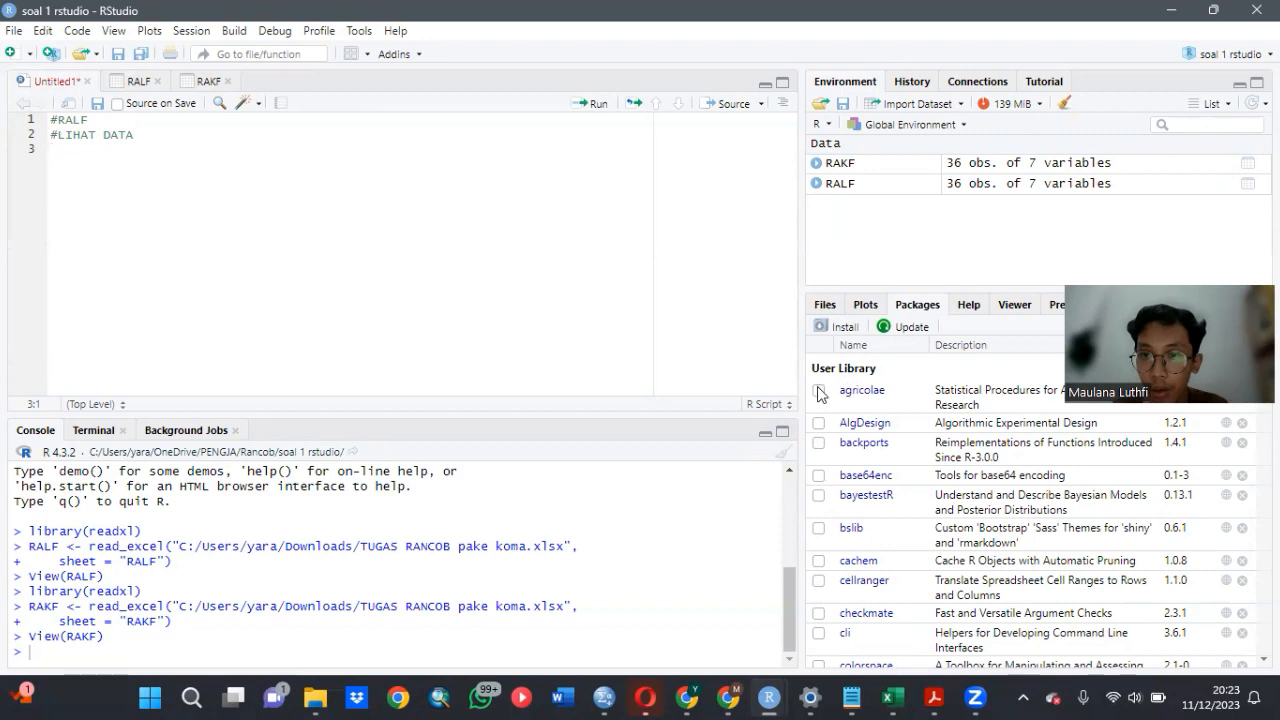
scroll(882, 556, down, 4)
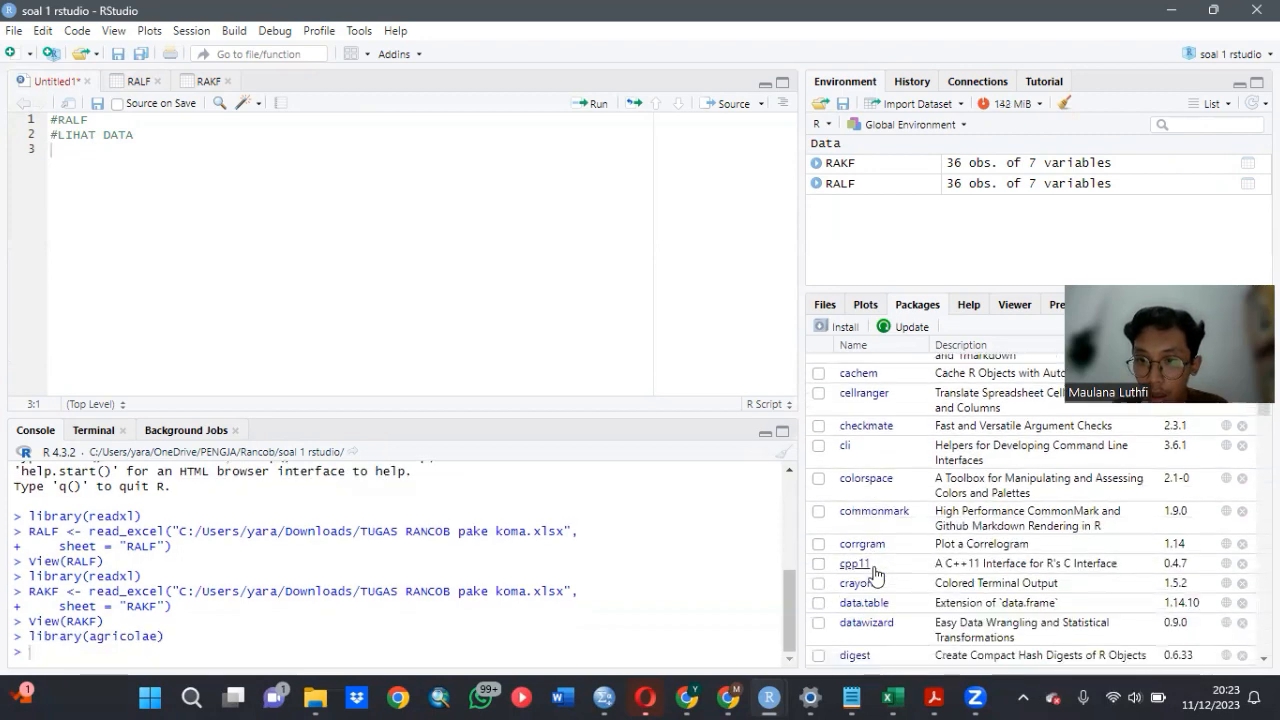
scroll(888, 556, down, 2)
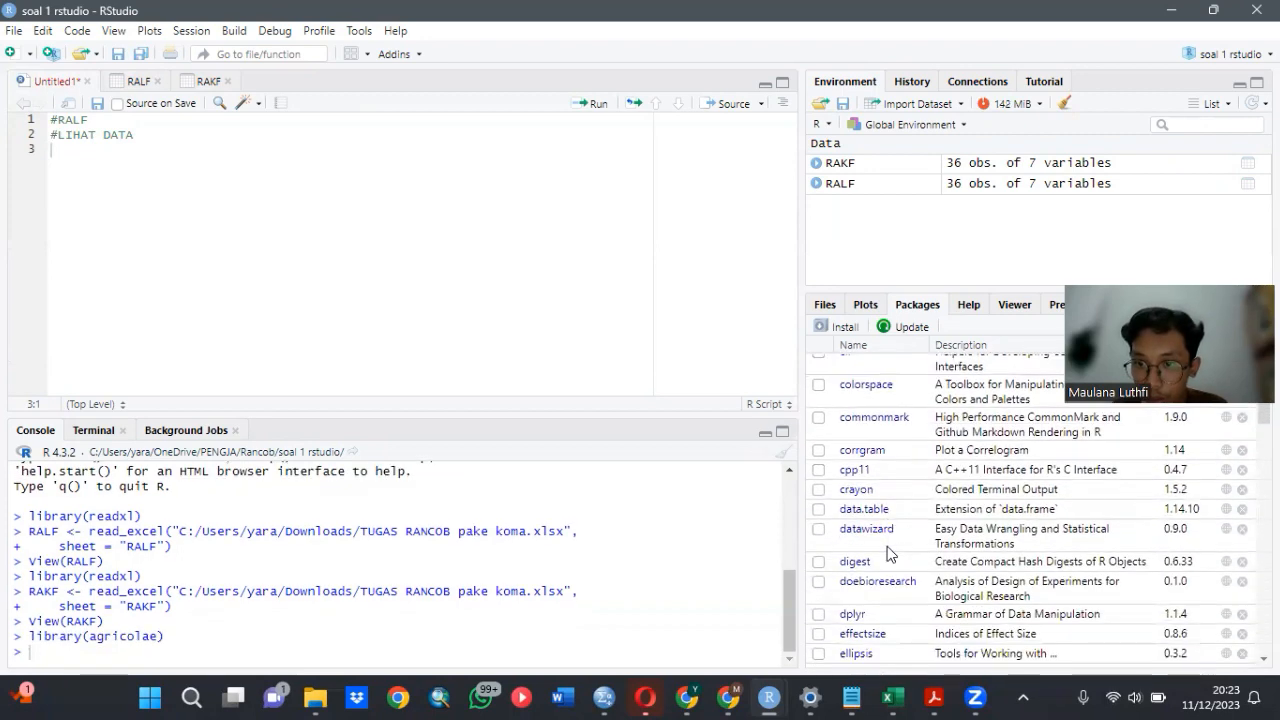
click(818, 581)
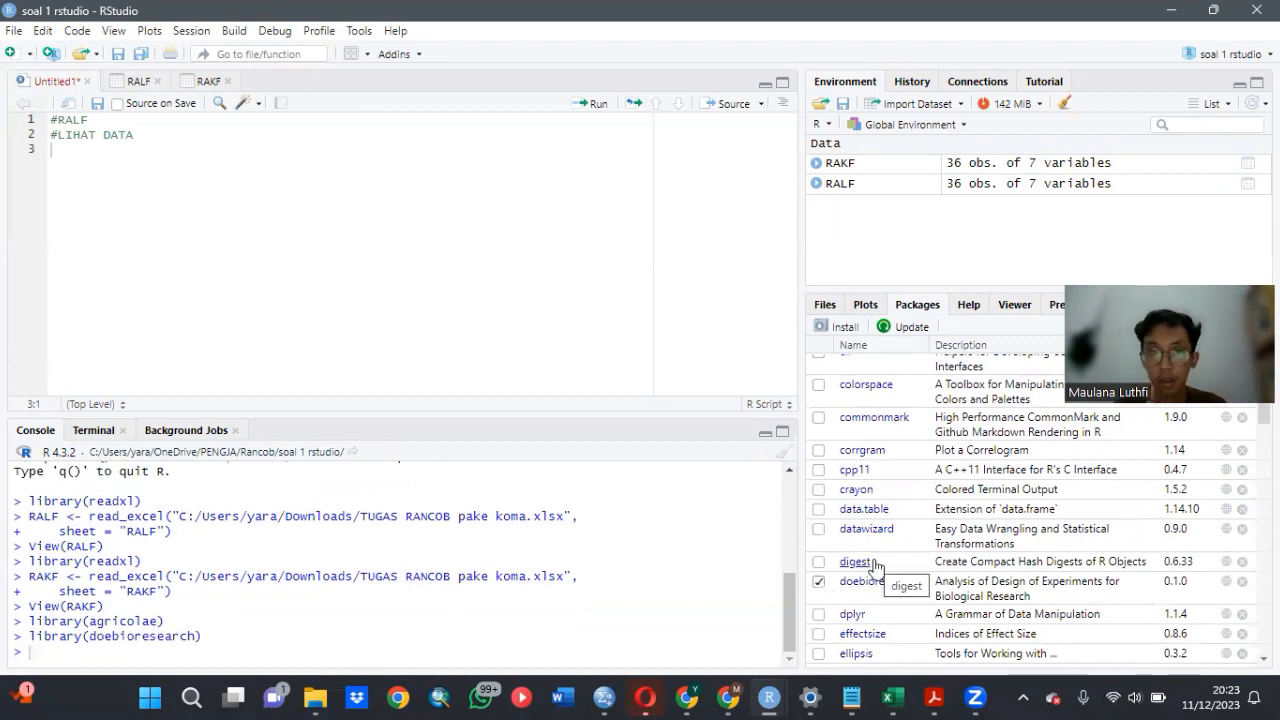
scroll(874, 566, up, 4)
scroll(874, 566, up, 2)
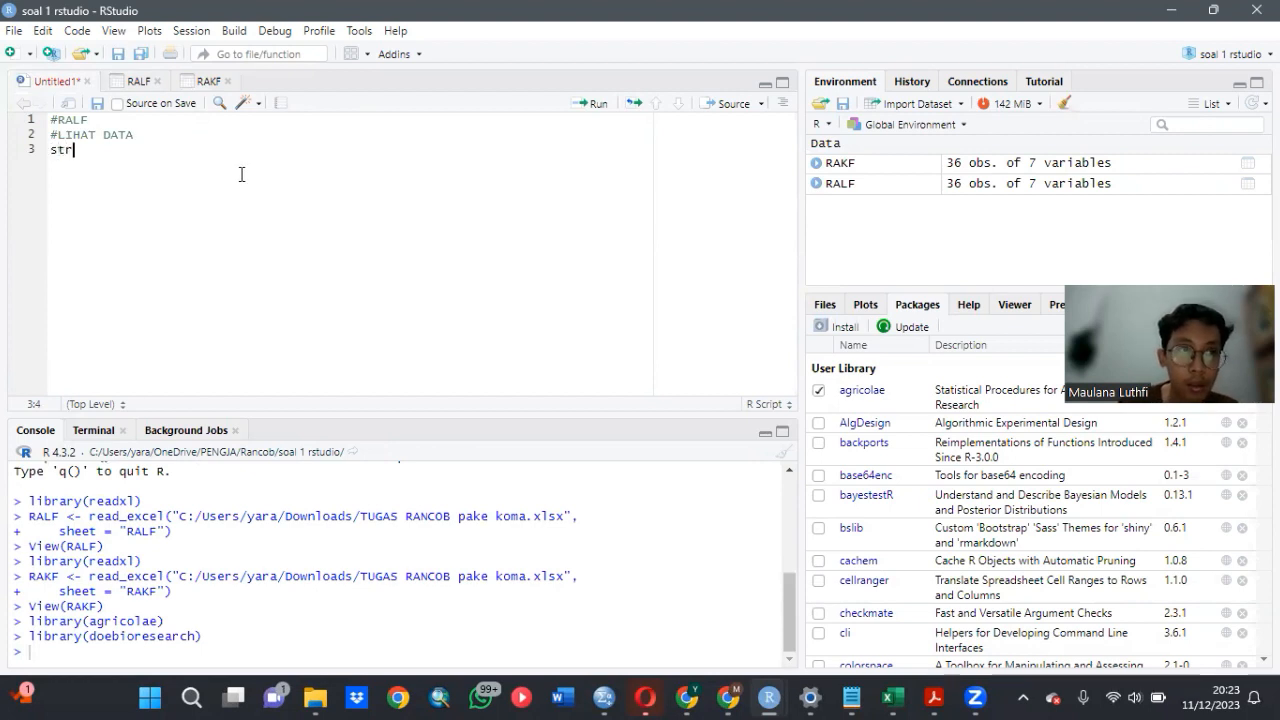
- Add str(RALF) below the comments in the script and run it to show the dataset's structure
text(()
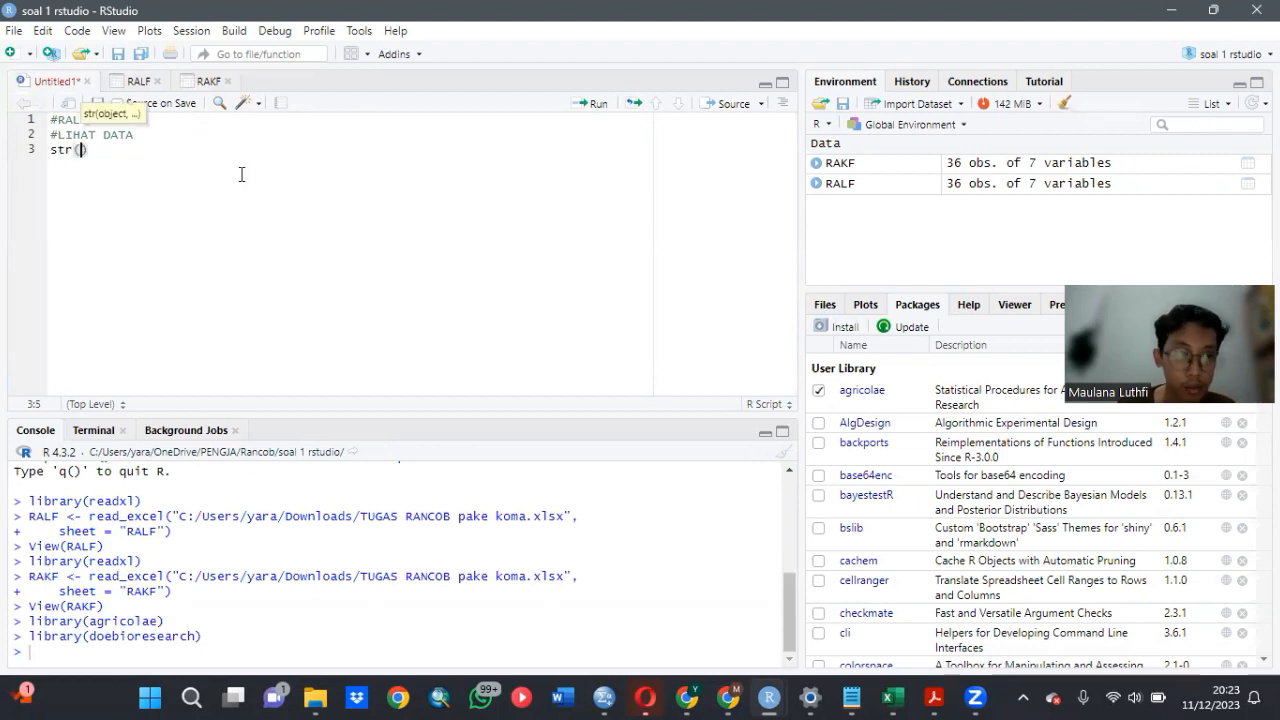
text(RAL)
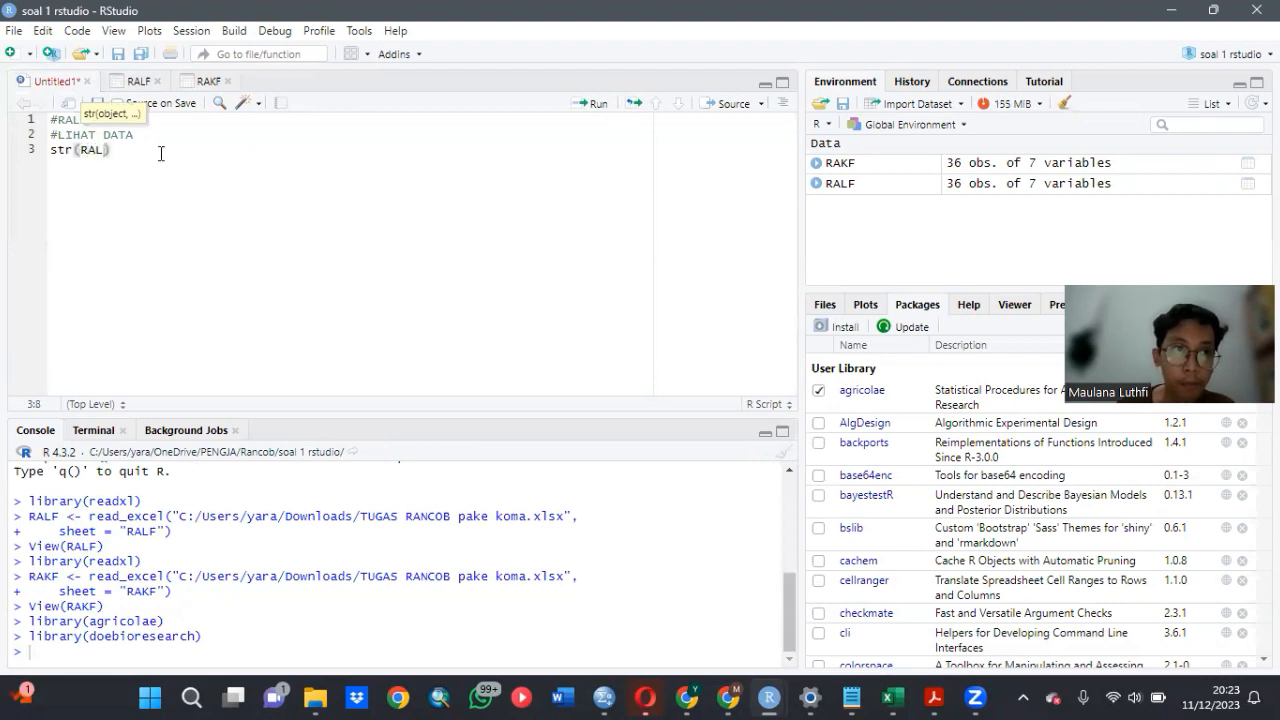
key(Tab)
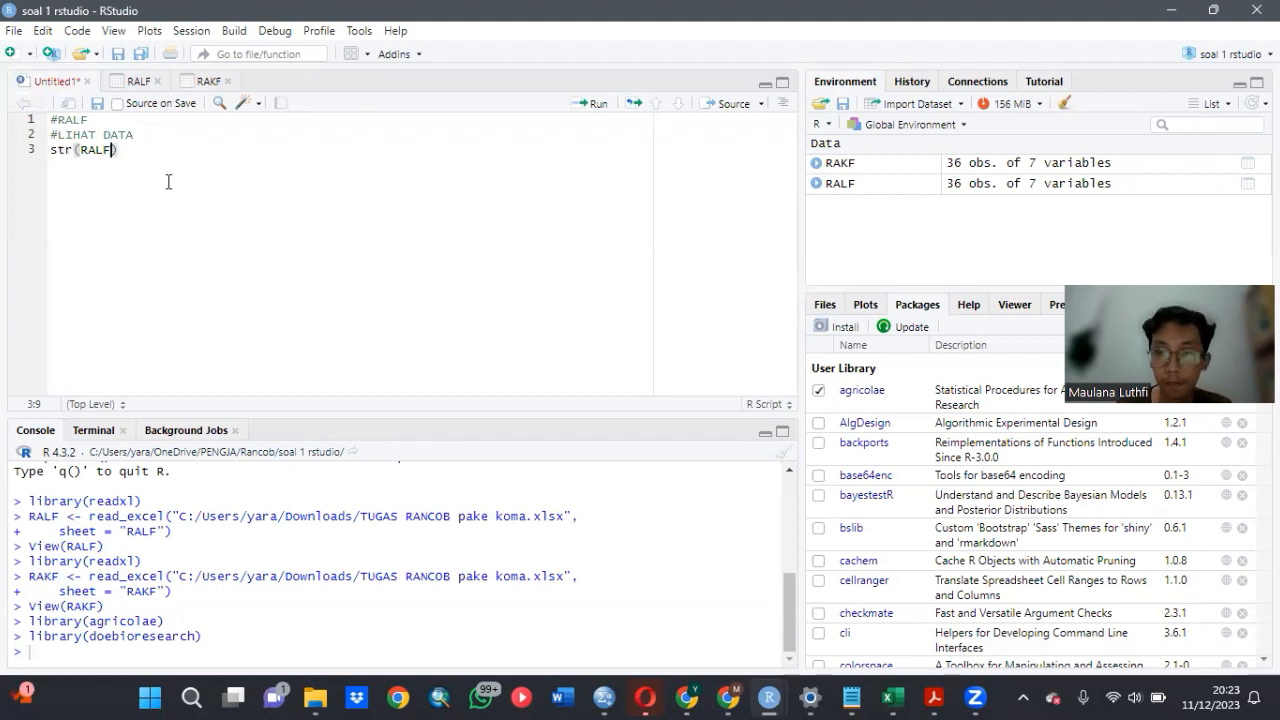
click(166, 157)
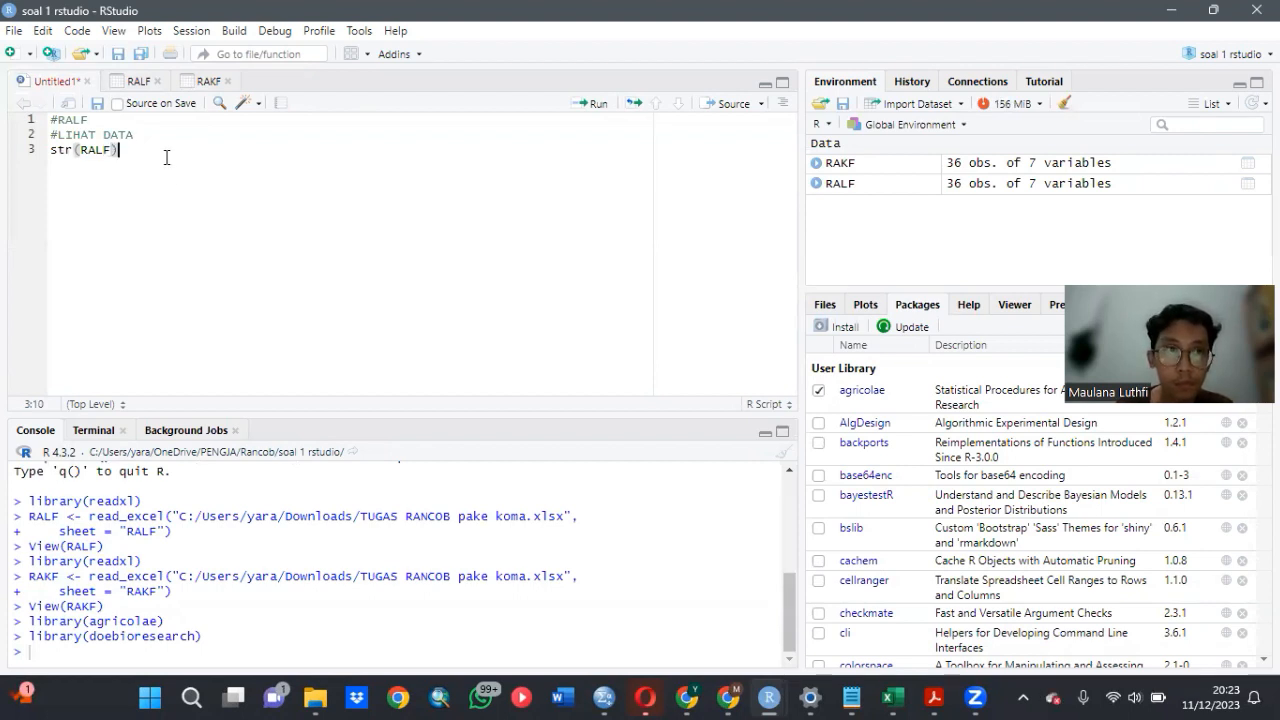
click(585, 106)
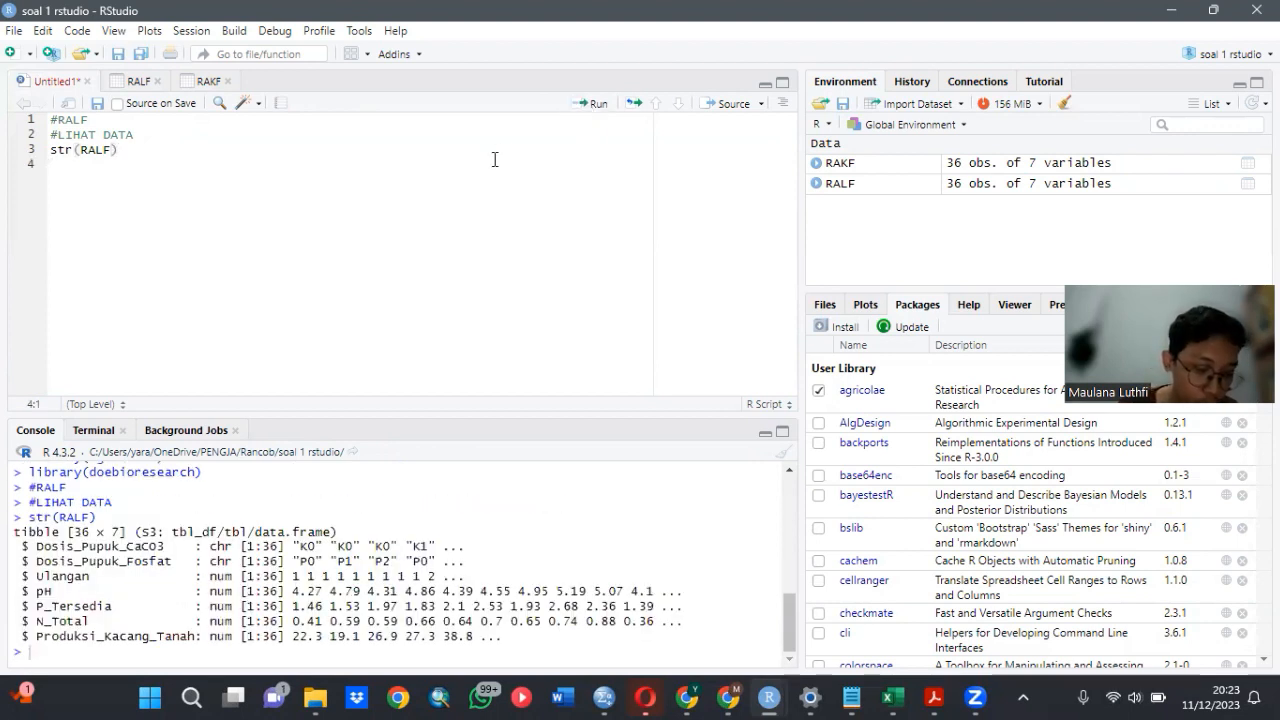
- Add RALF$Dosis_Pupuk_CaCO3<-as.factor(RALF$Dosis_Pupuk_CaCO3) on line 4 of the script and run it to convert that column to a factor
text(RA:L)
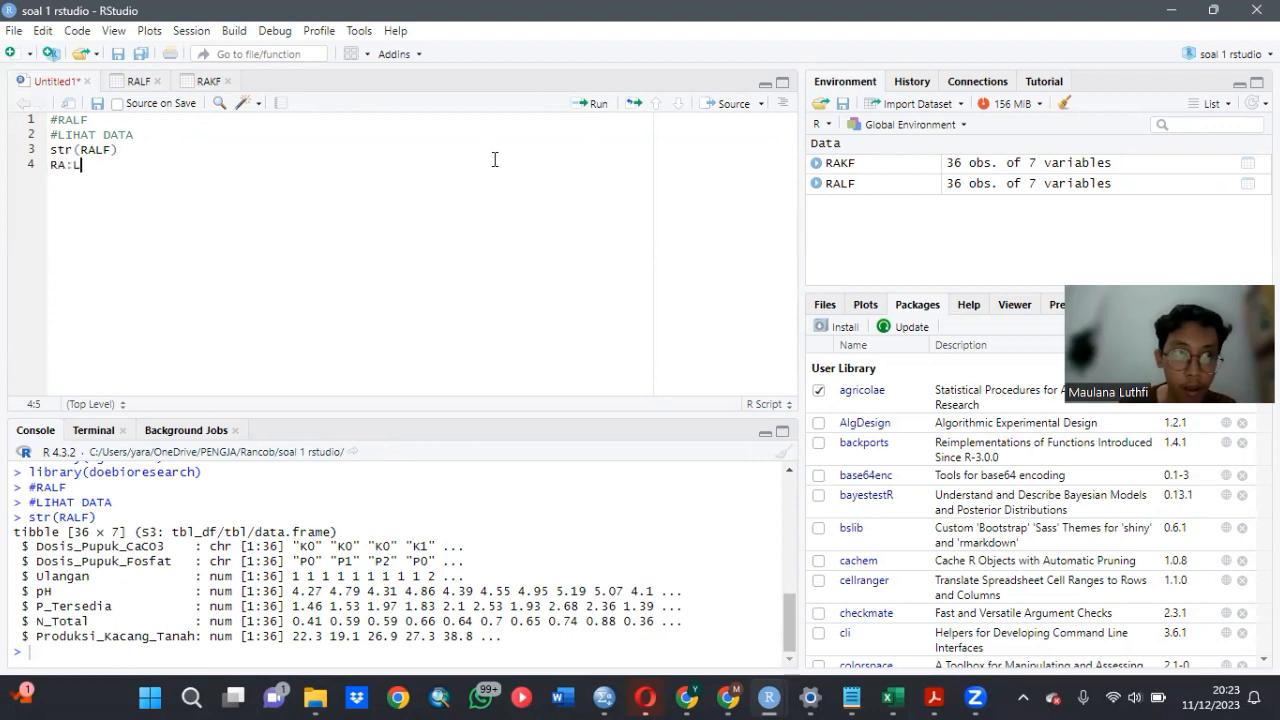
key(BackSpace)
key(BackSpace)
text(L)
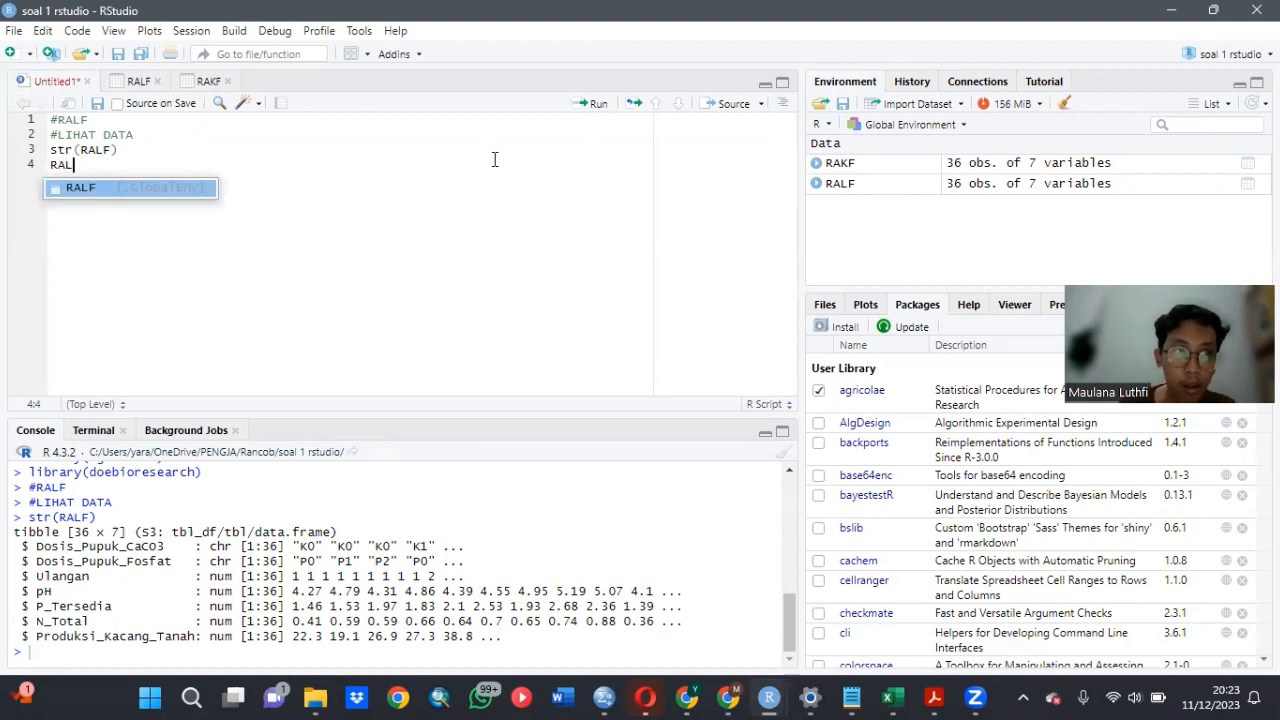
key(Tab)
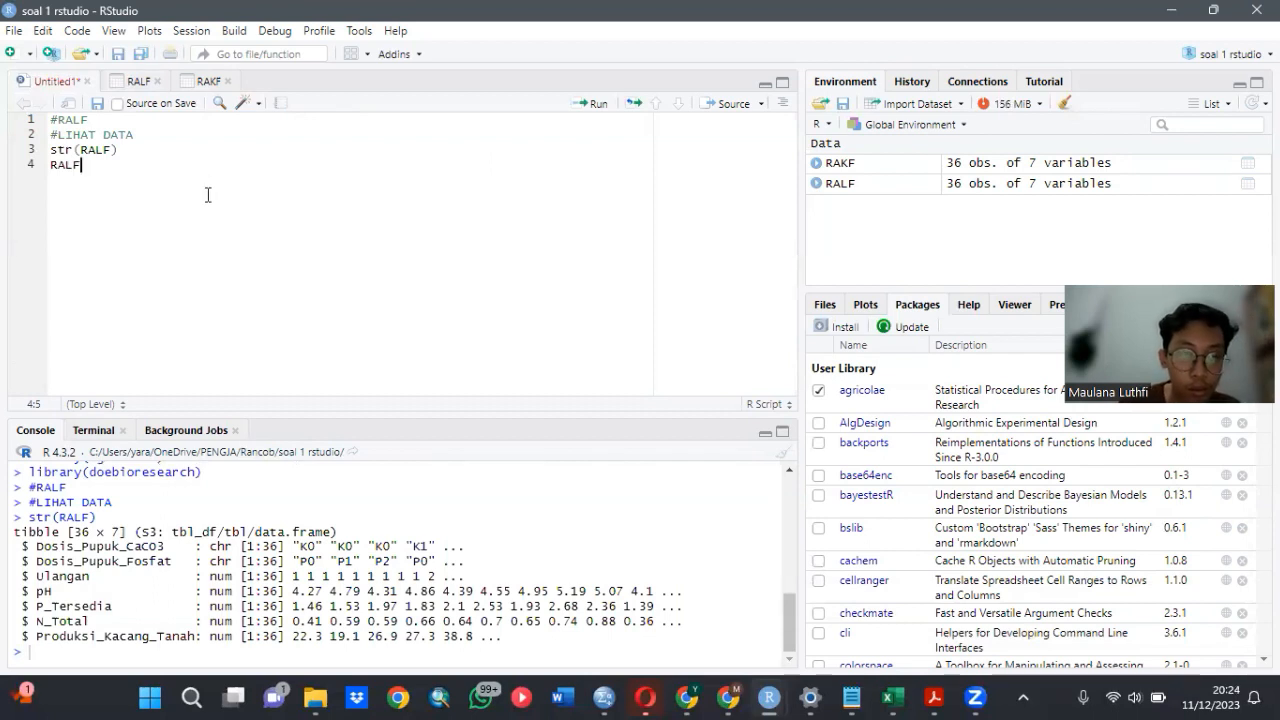
text($)
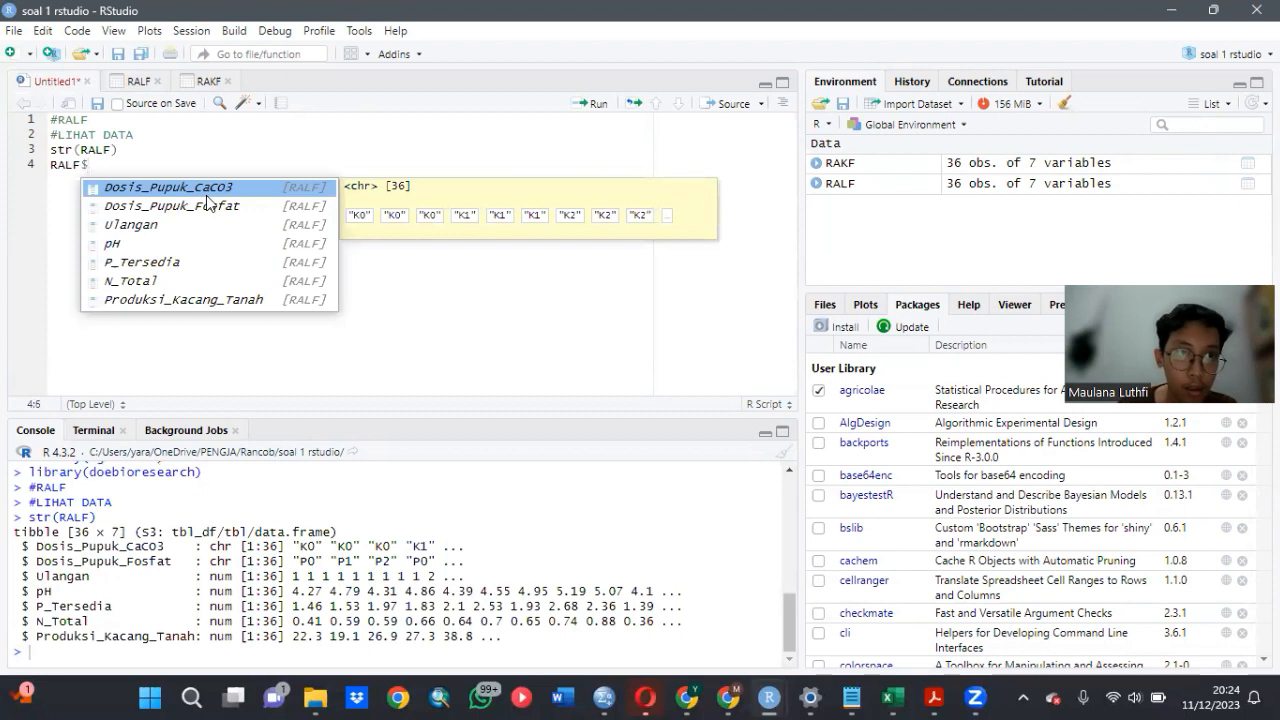
click(199, 192)
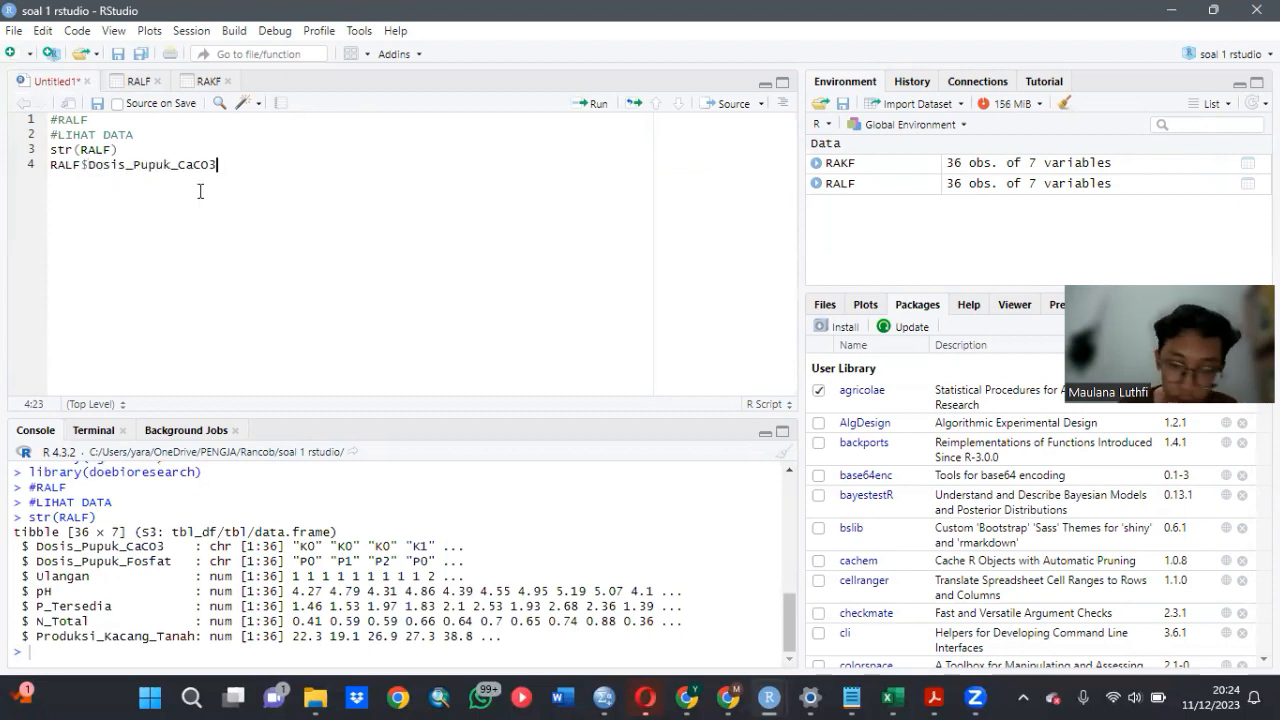
text(<)
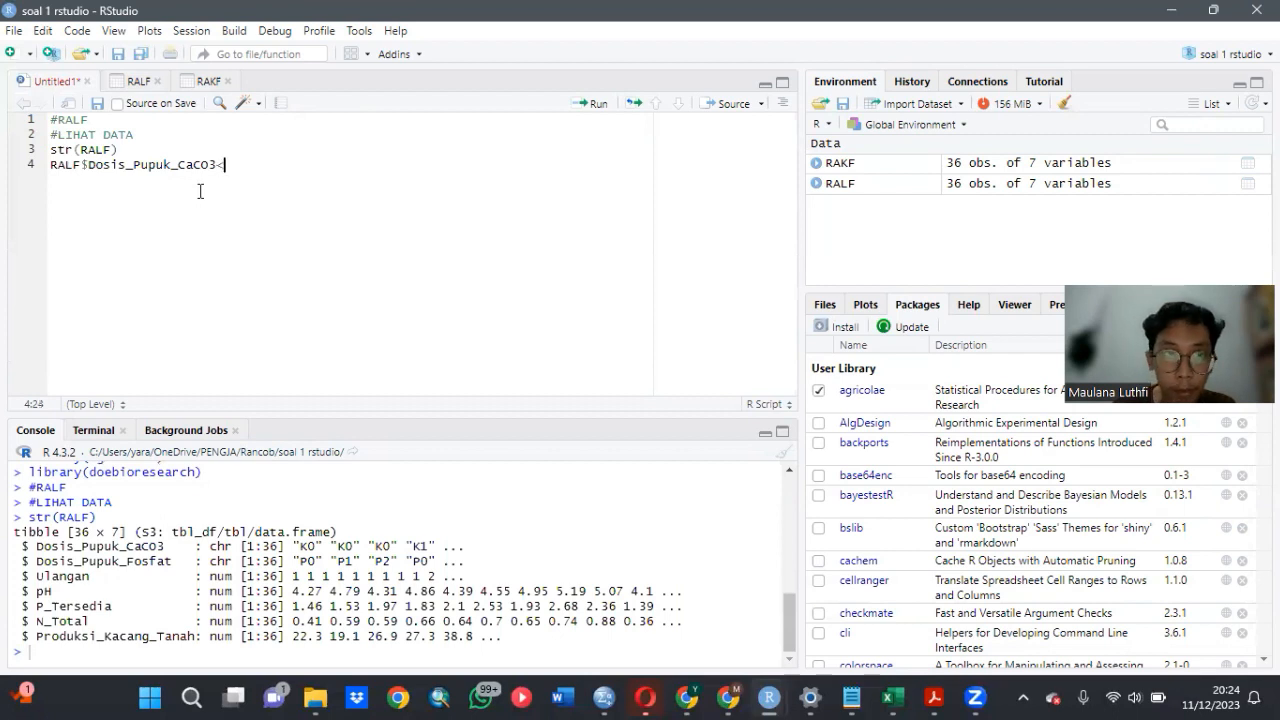
text(-)
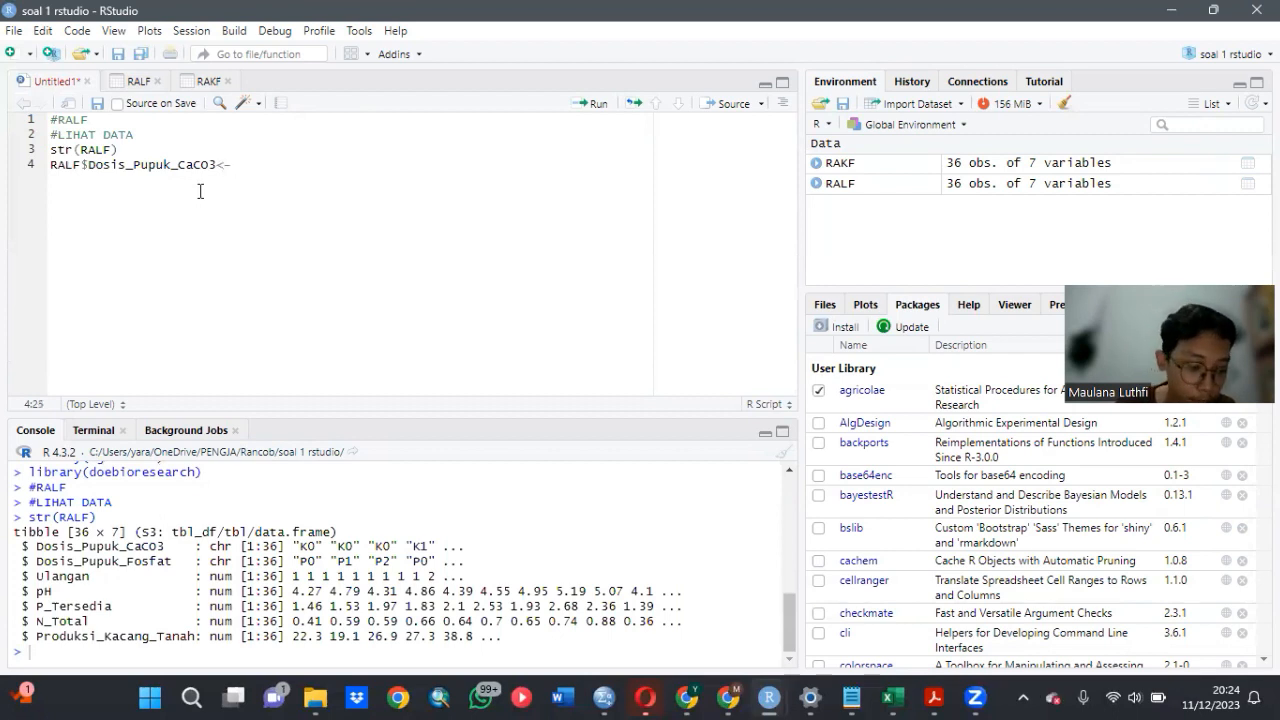
text(as)
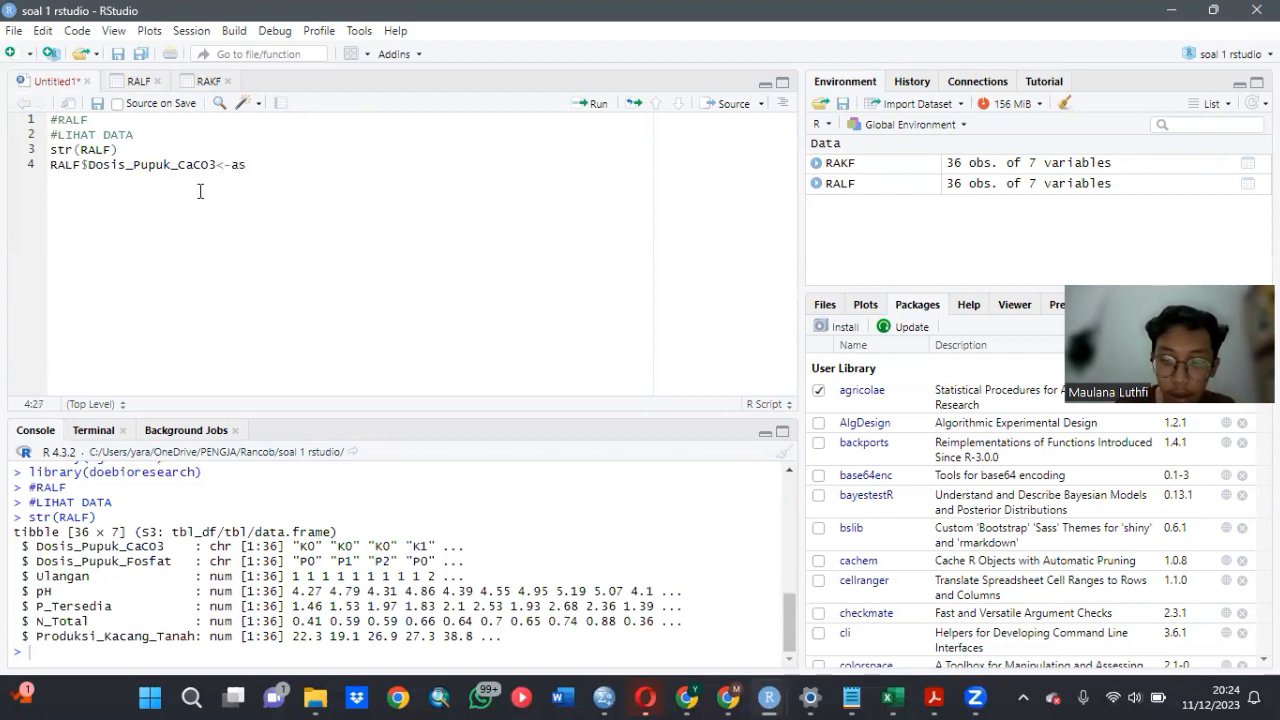
text(.fa)
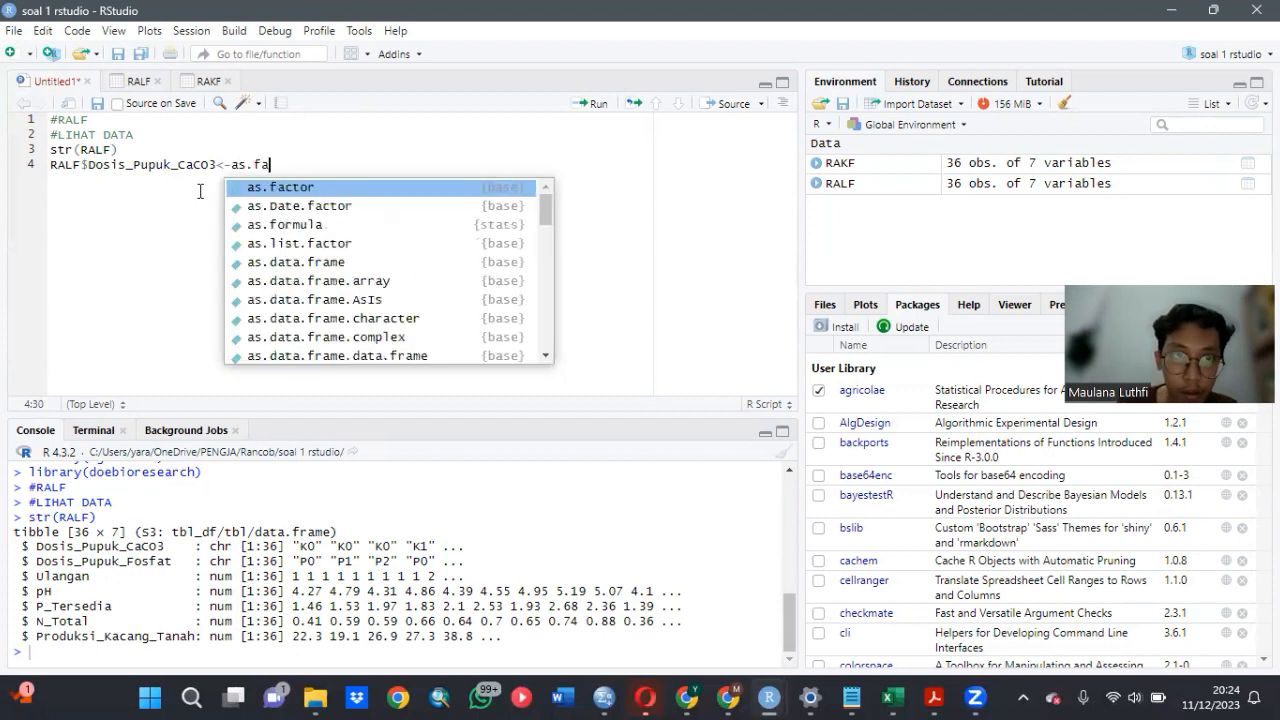
click(292, 188)
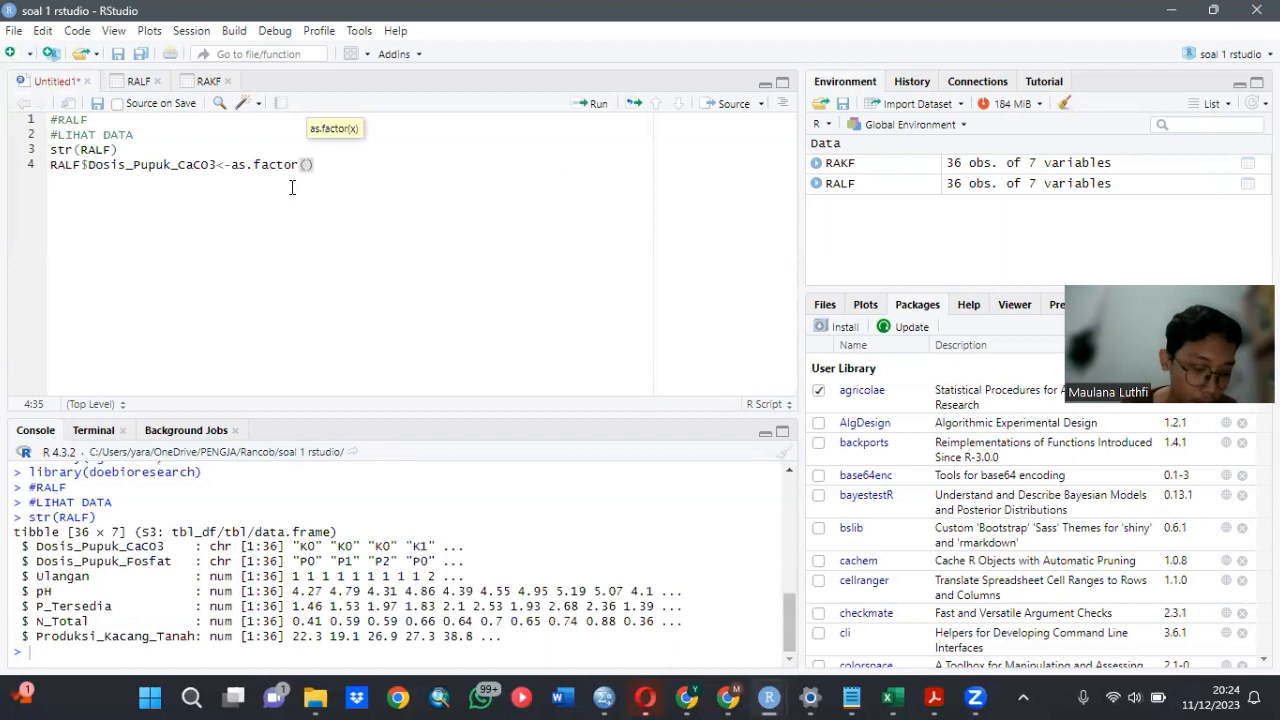
text(RAL)
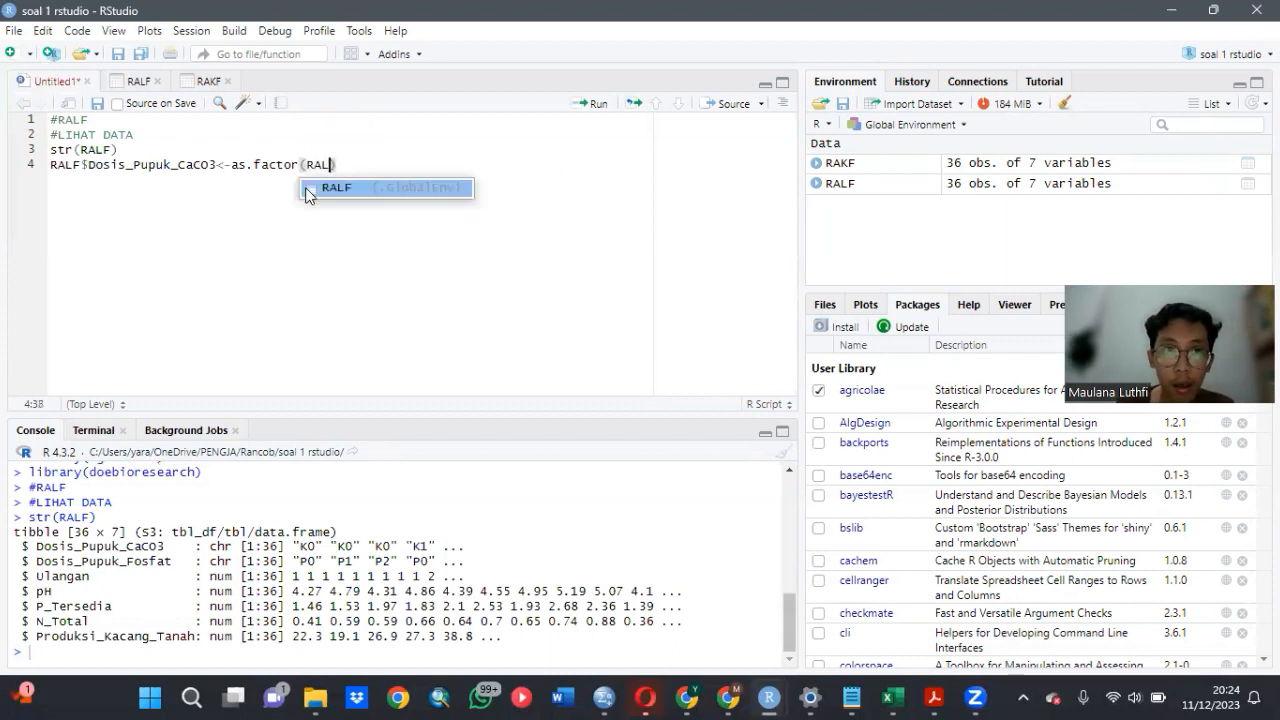
text(F$)
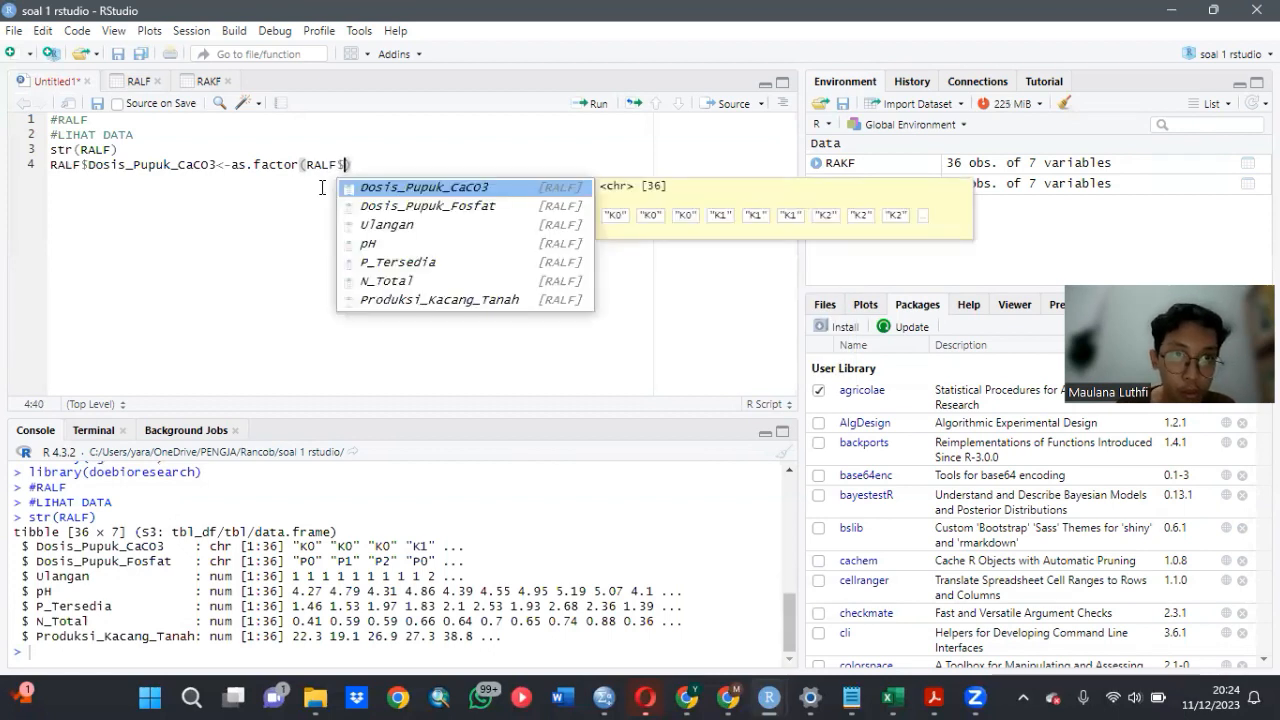
click(376, 193)
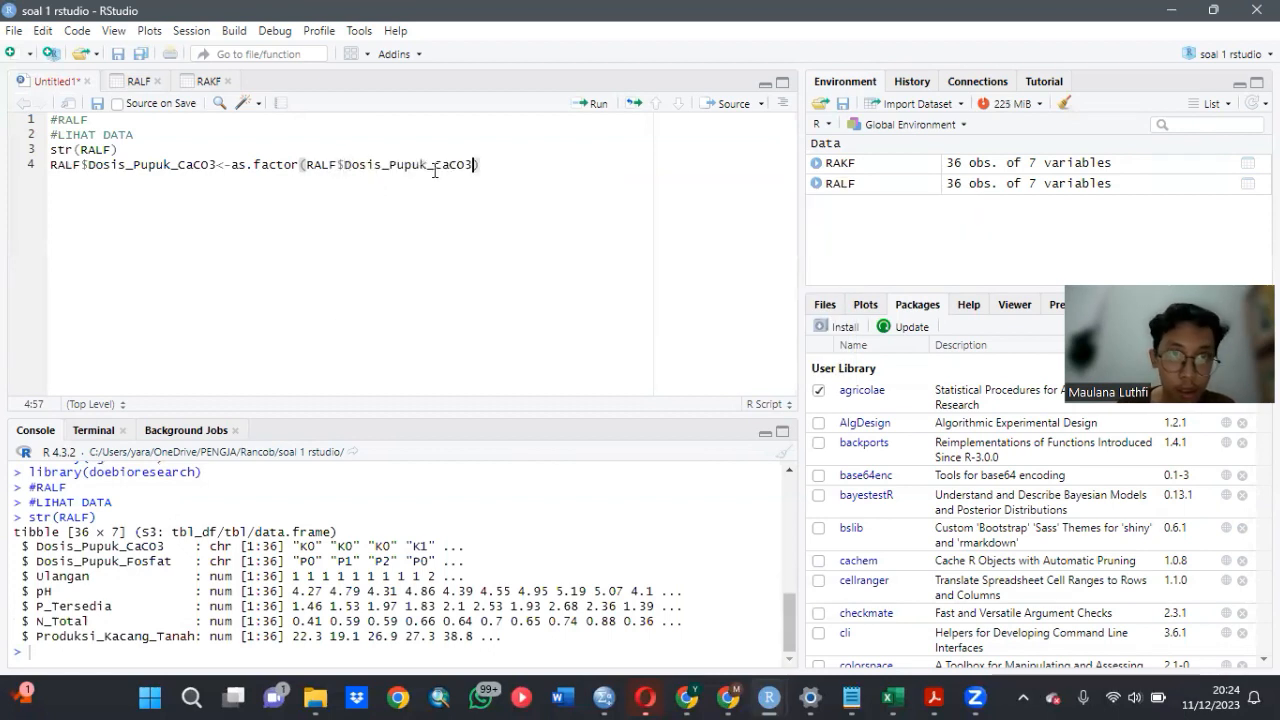
click(573, 106)
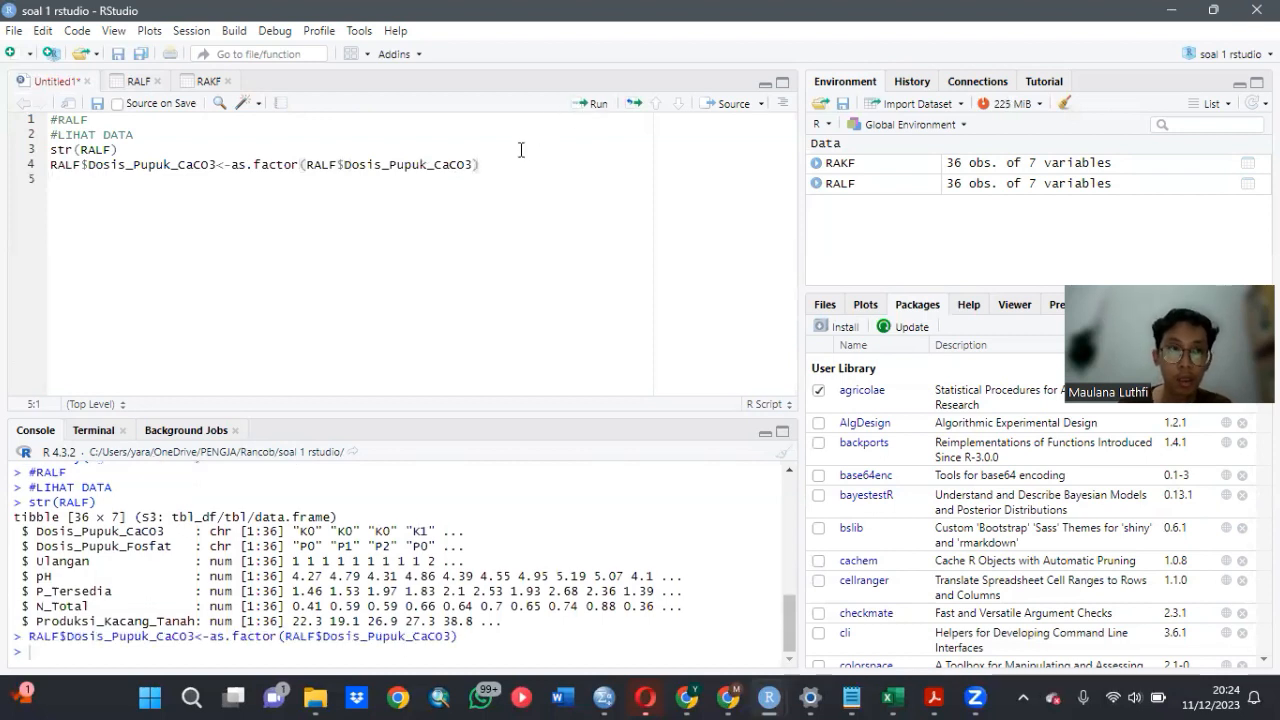
- Add RALF$Dosis_Pupuk_Fosfat<-as.factor(RALF$Dosis_Pupuk_Fosfat) on line 5 of the script and run it to convert that column to a factor
text(R)
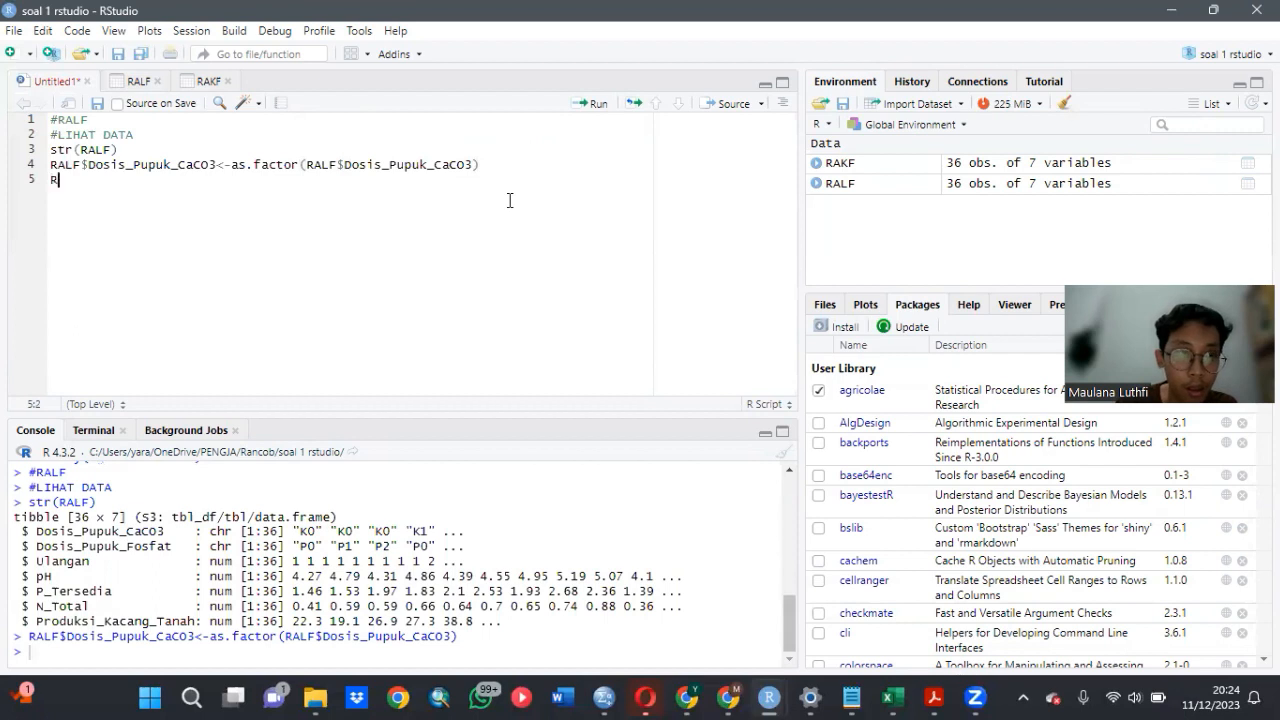
text(A)
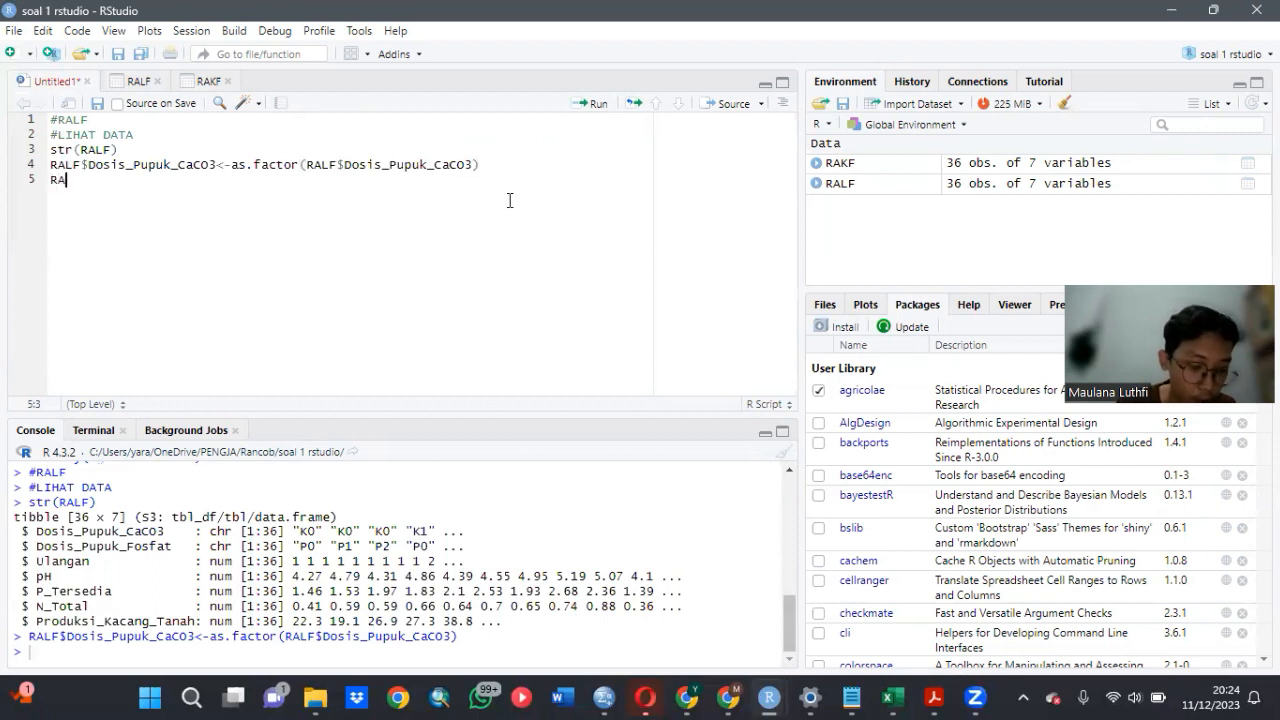
text(L)
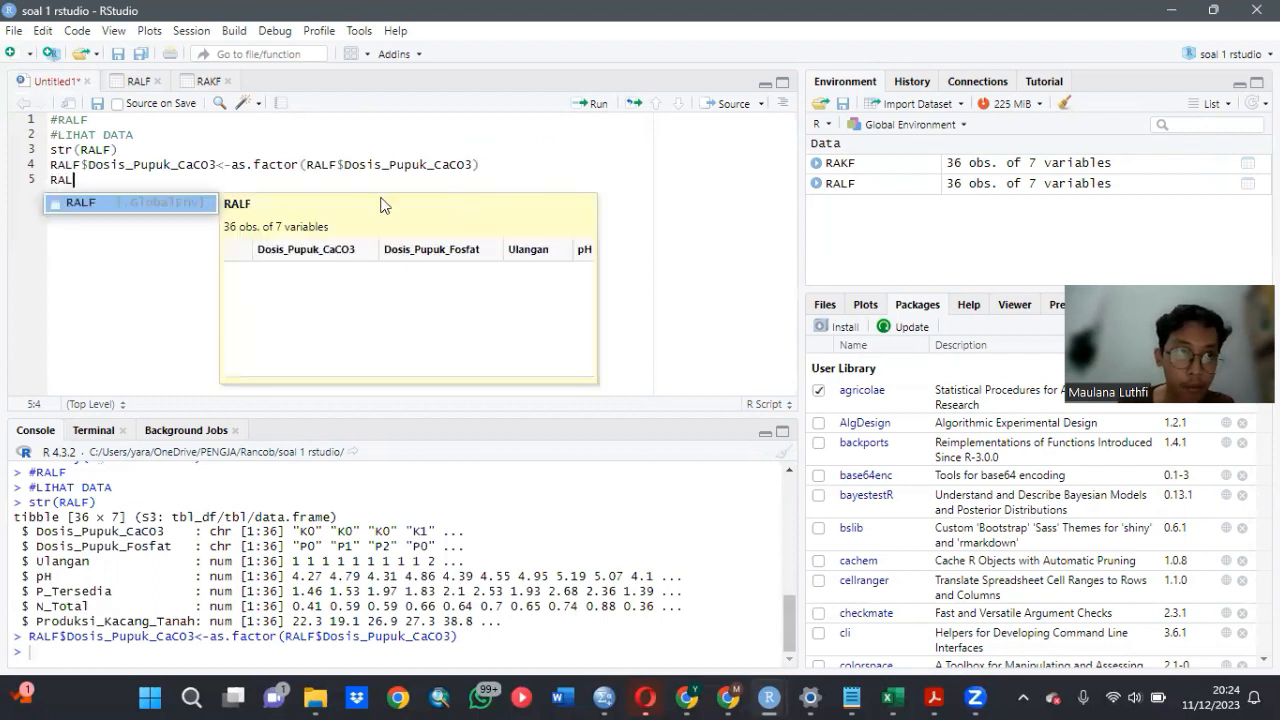
click(157, 204)
text($)
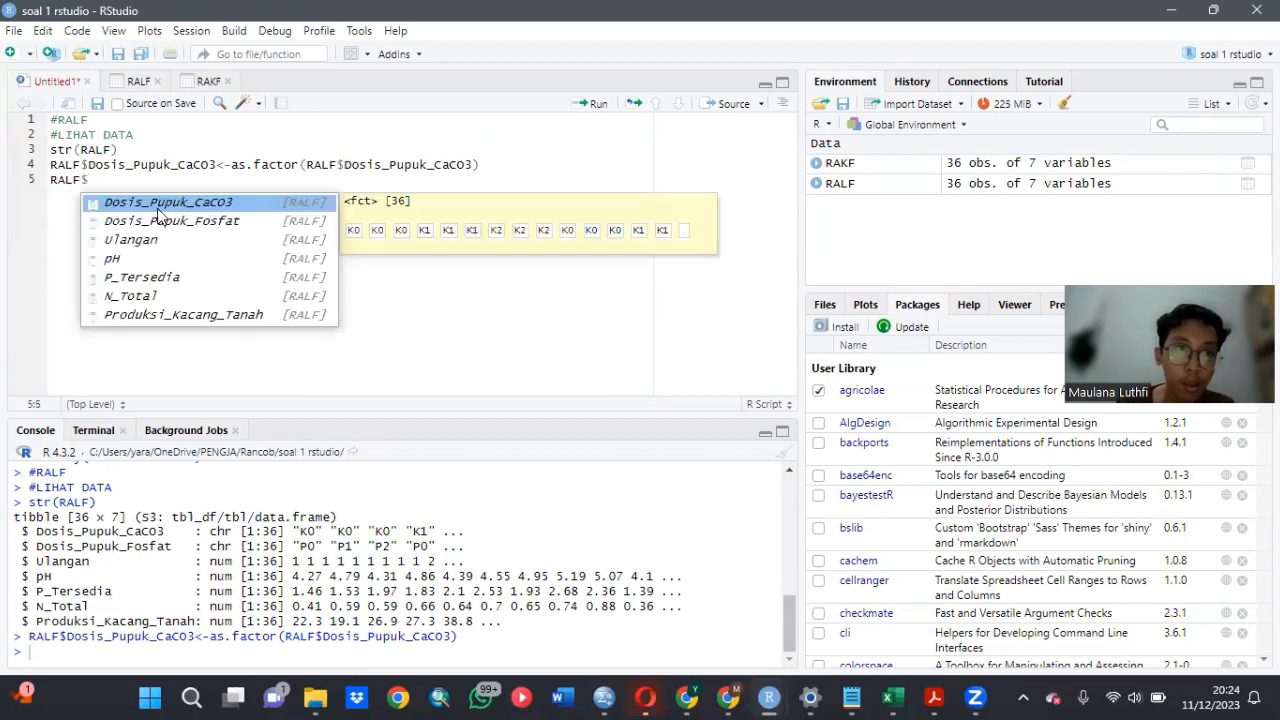
click(166, 220)
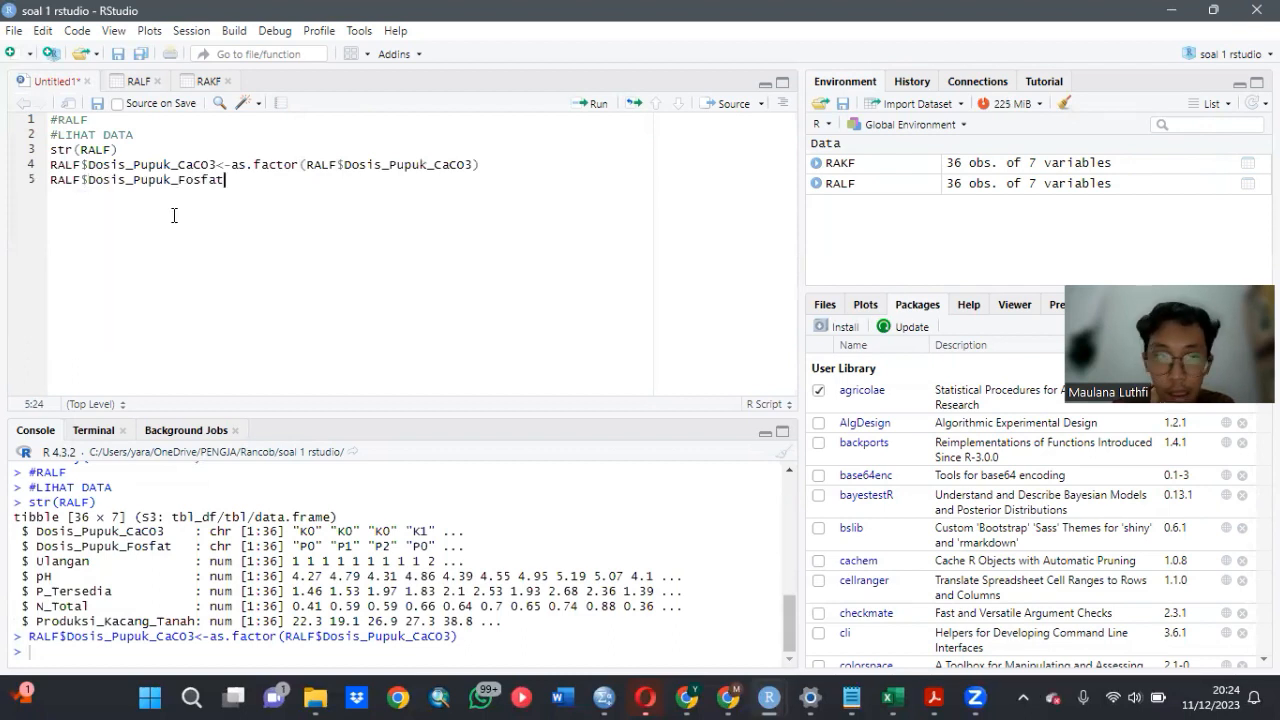
text(<)
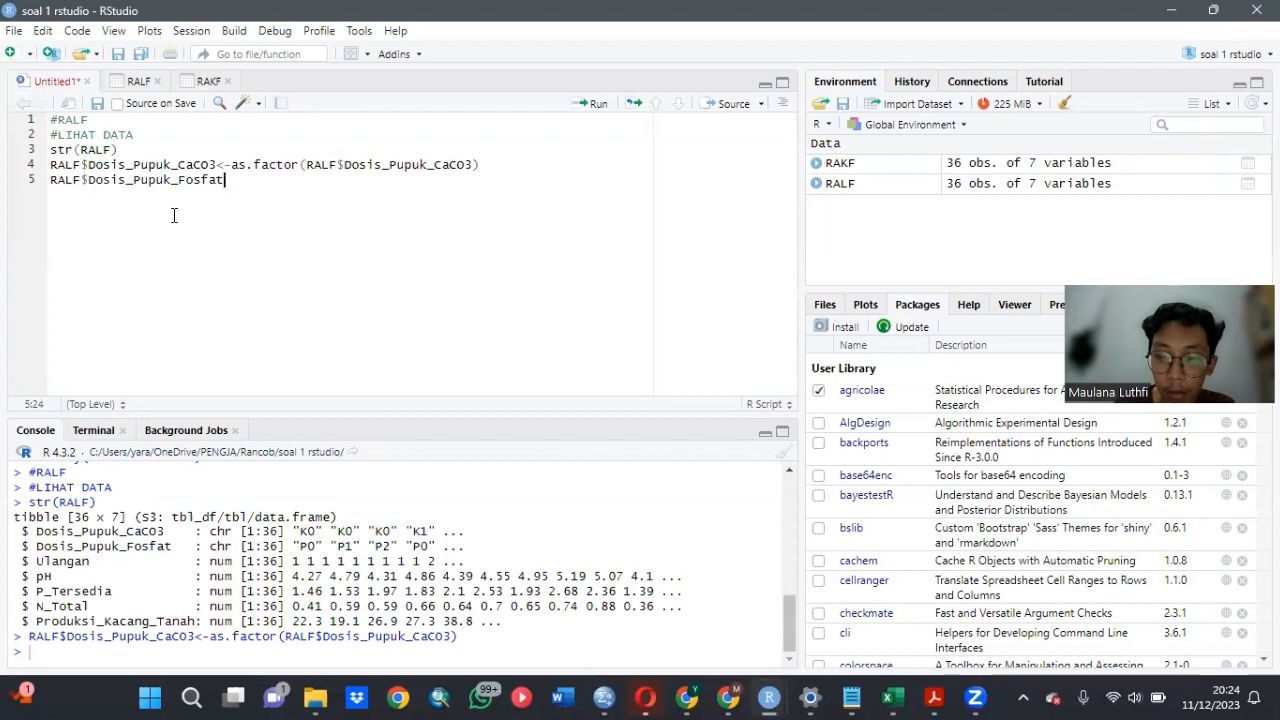
text(-a)
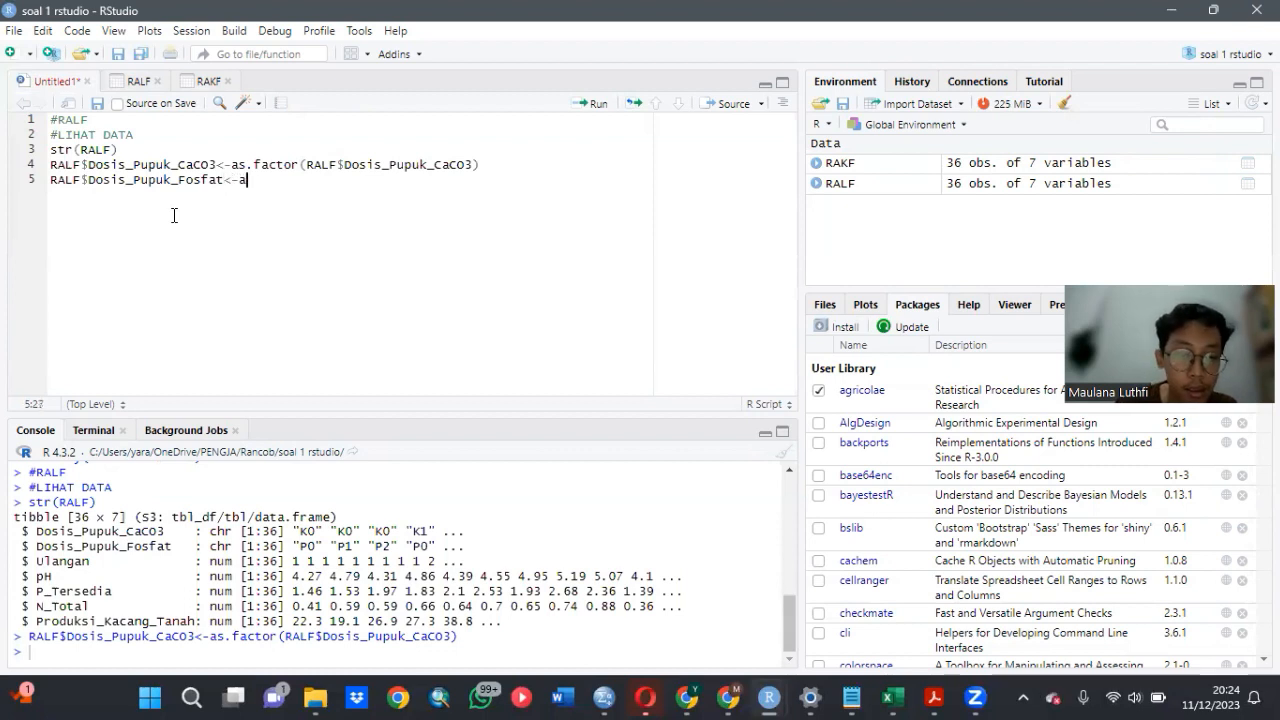
text(s.fac)
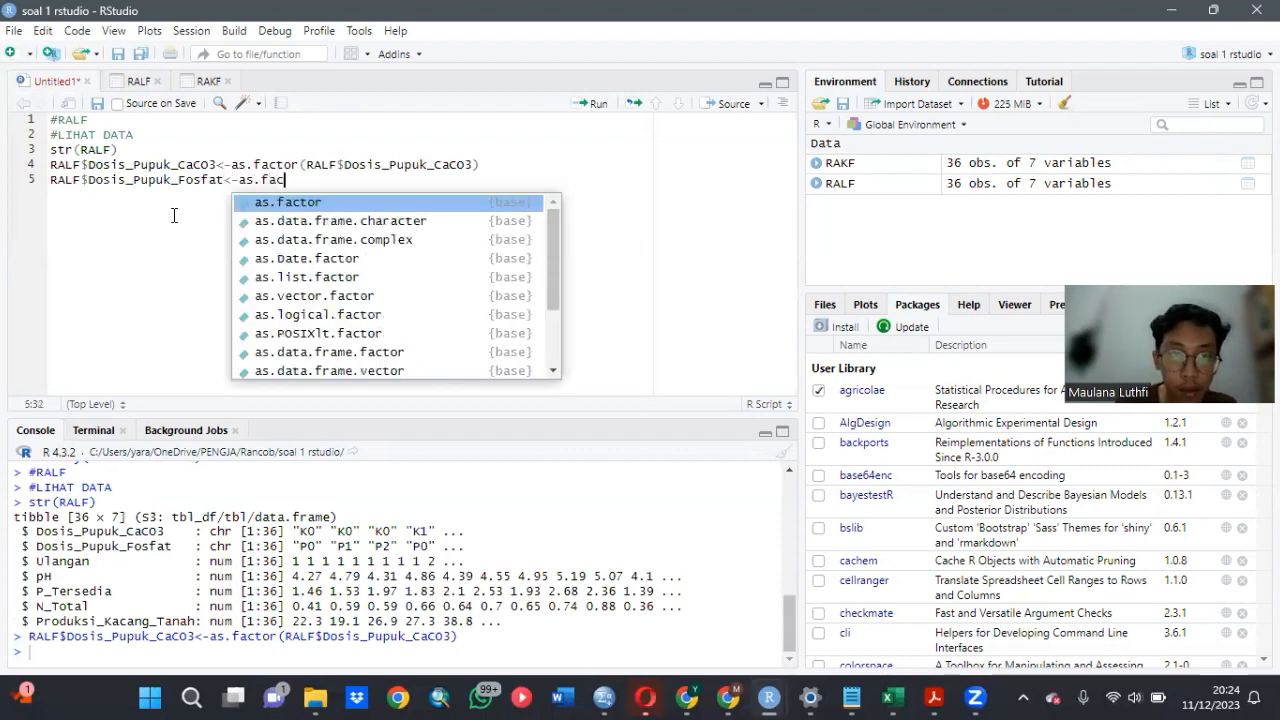
click(271, 202)
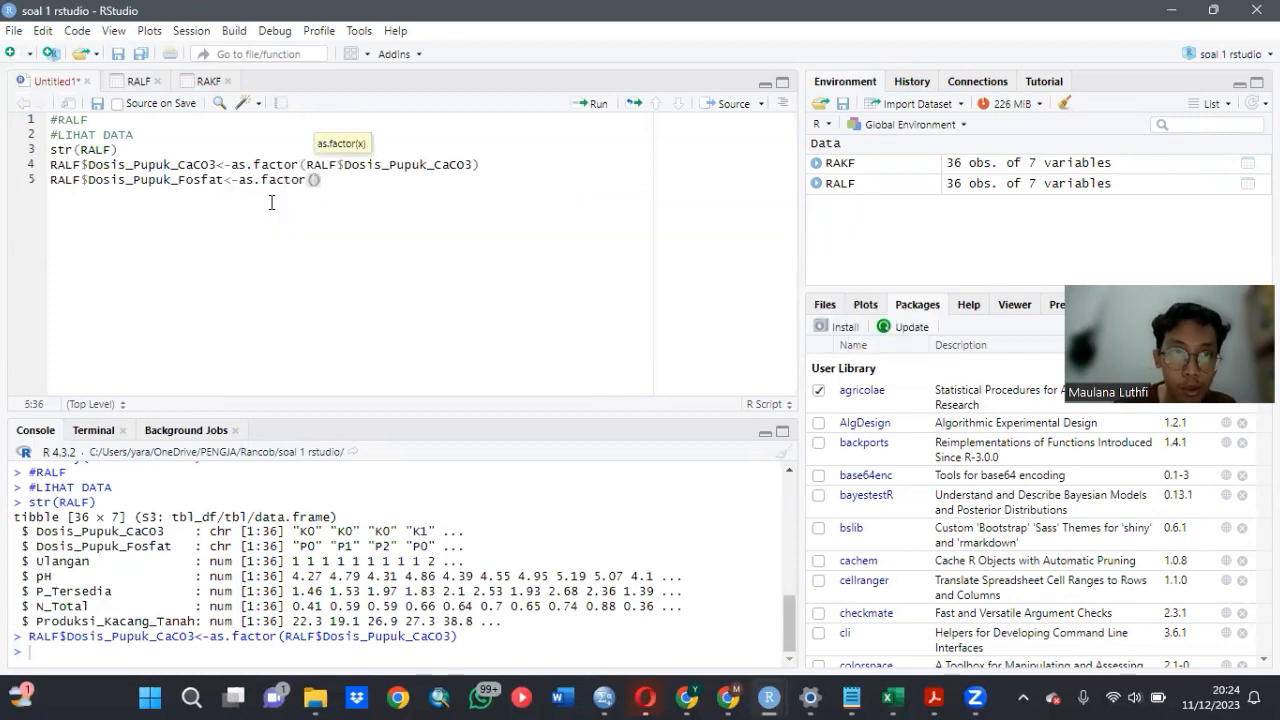
text(RAL)
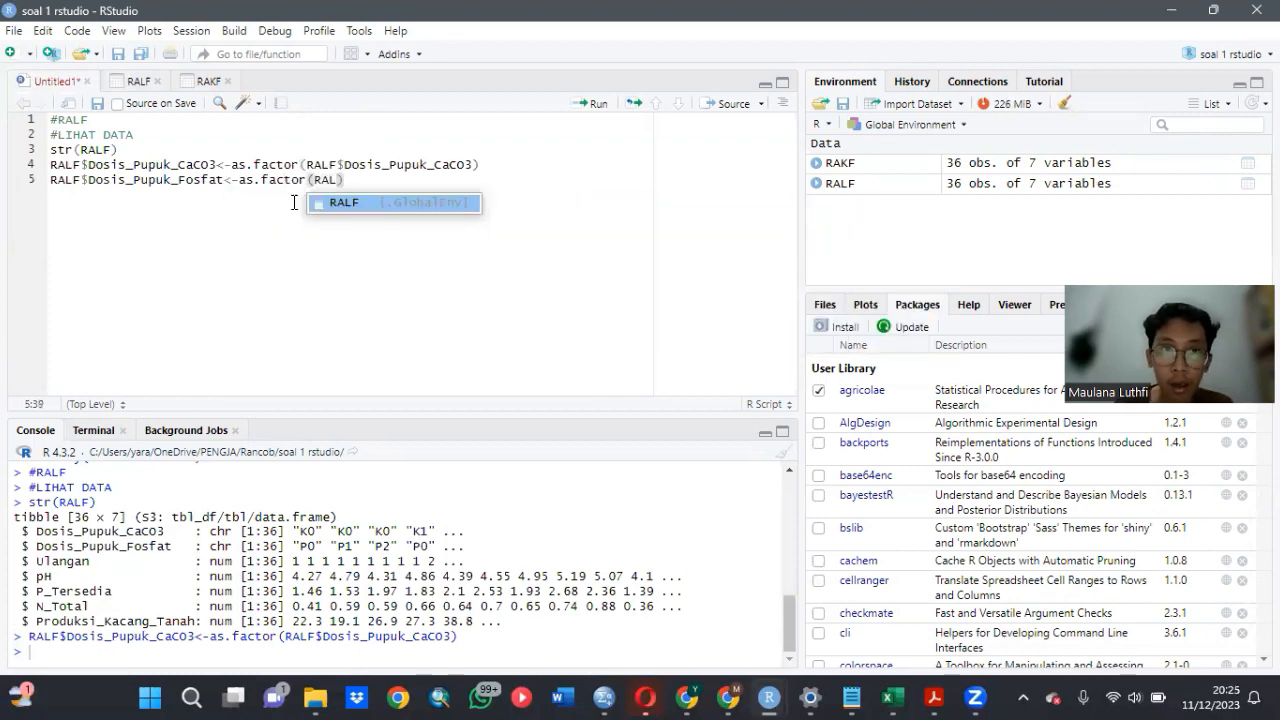
click(325, 204)
text($)
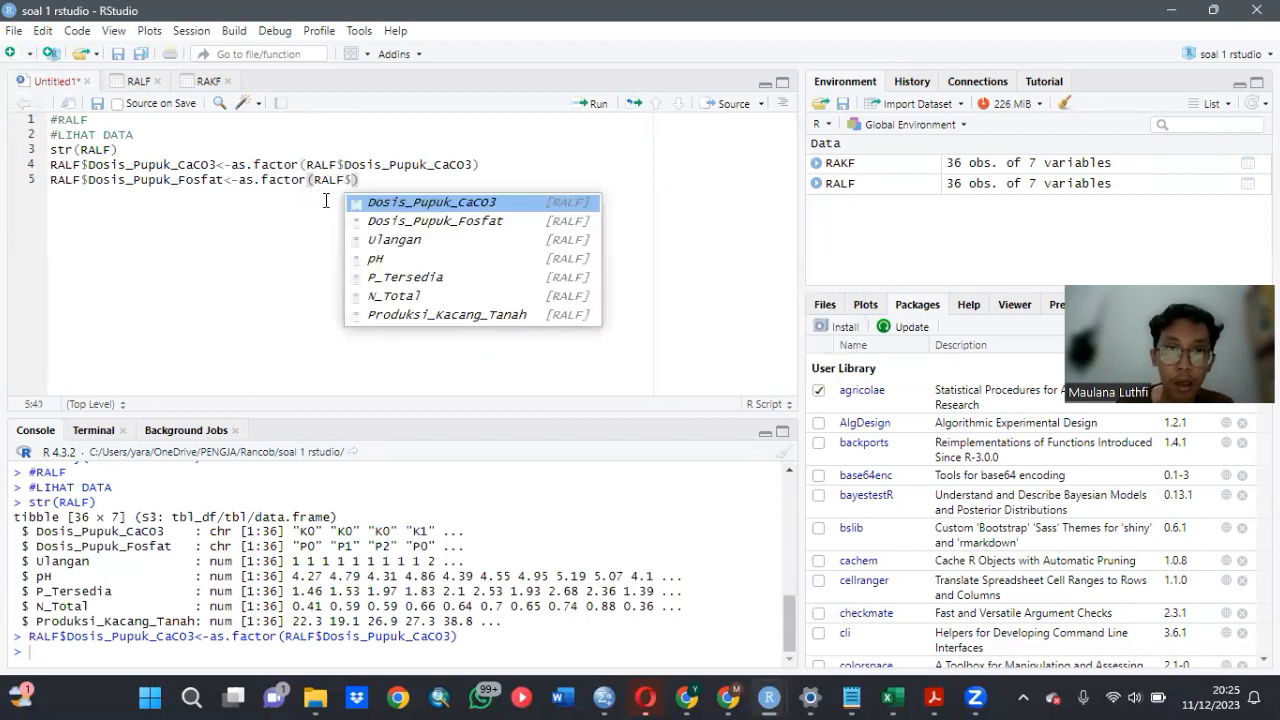
click(406, 224)
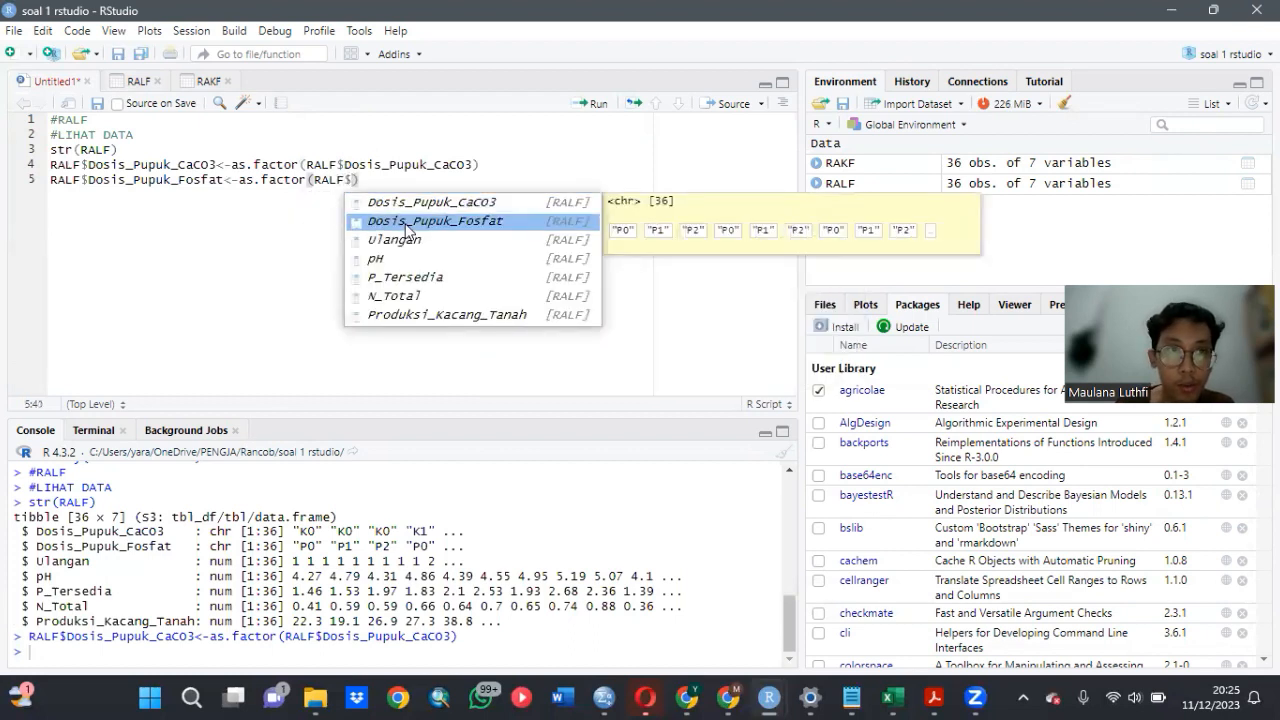
click(406, 224)
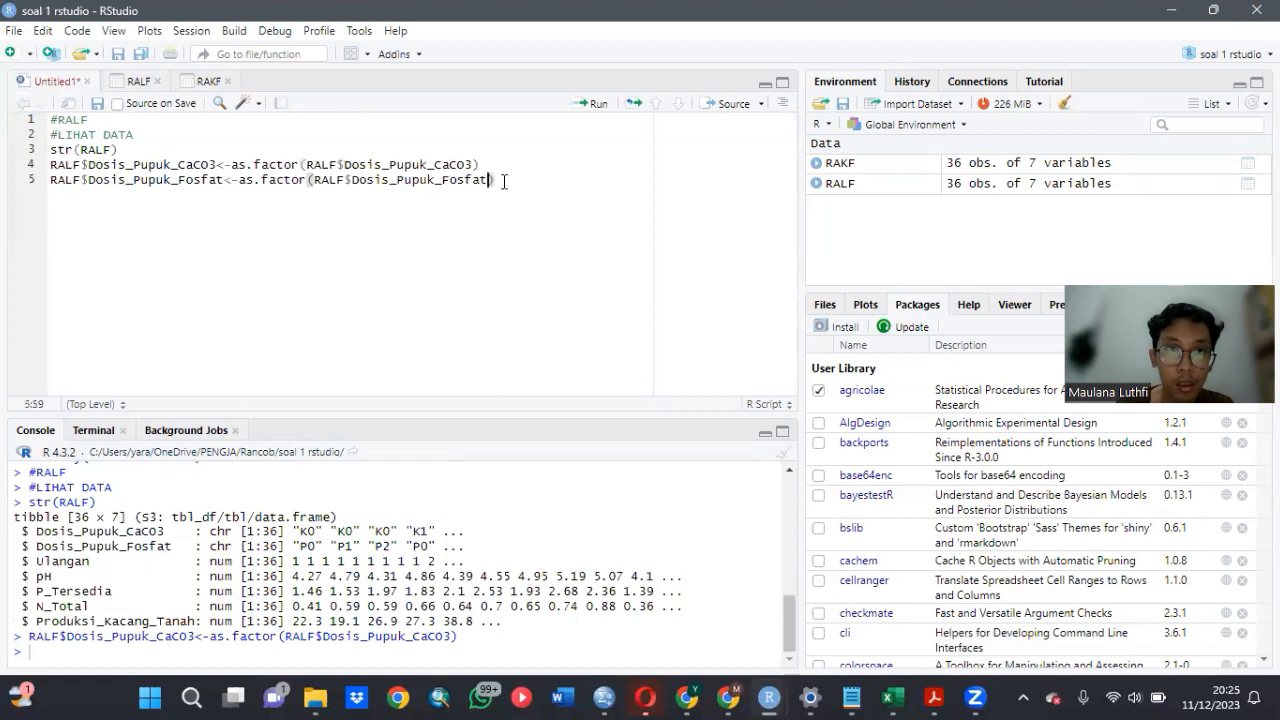
click(504, 181)
click(580, 106)
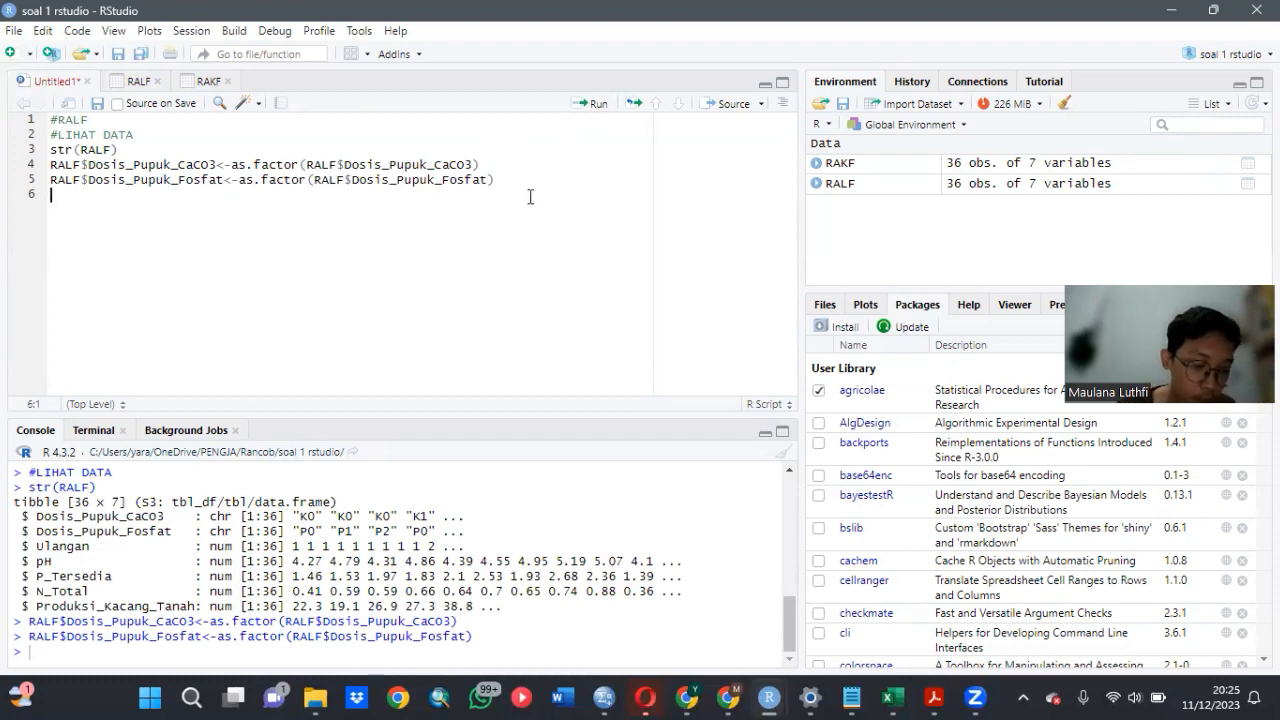
- Add a second str(RALF) below the factor conversions and run it to check the dataset's structure again
text(str)
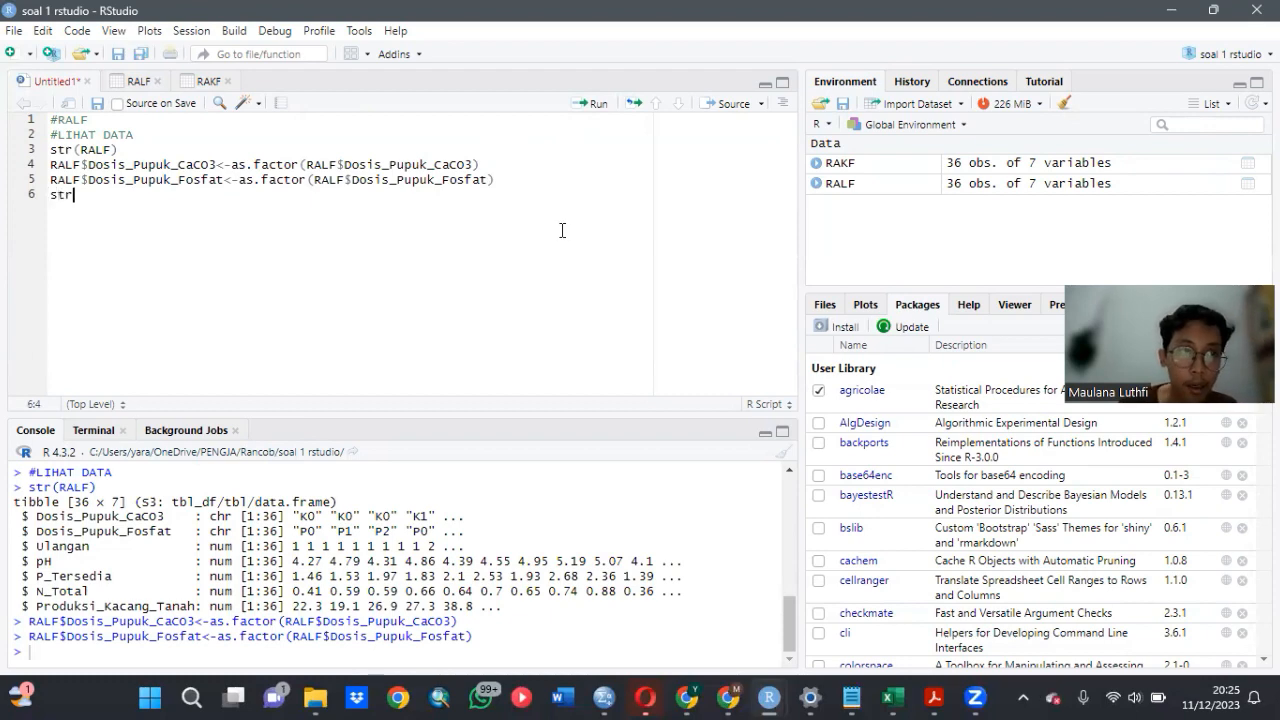
text((RAL)
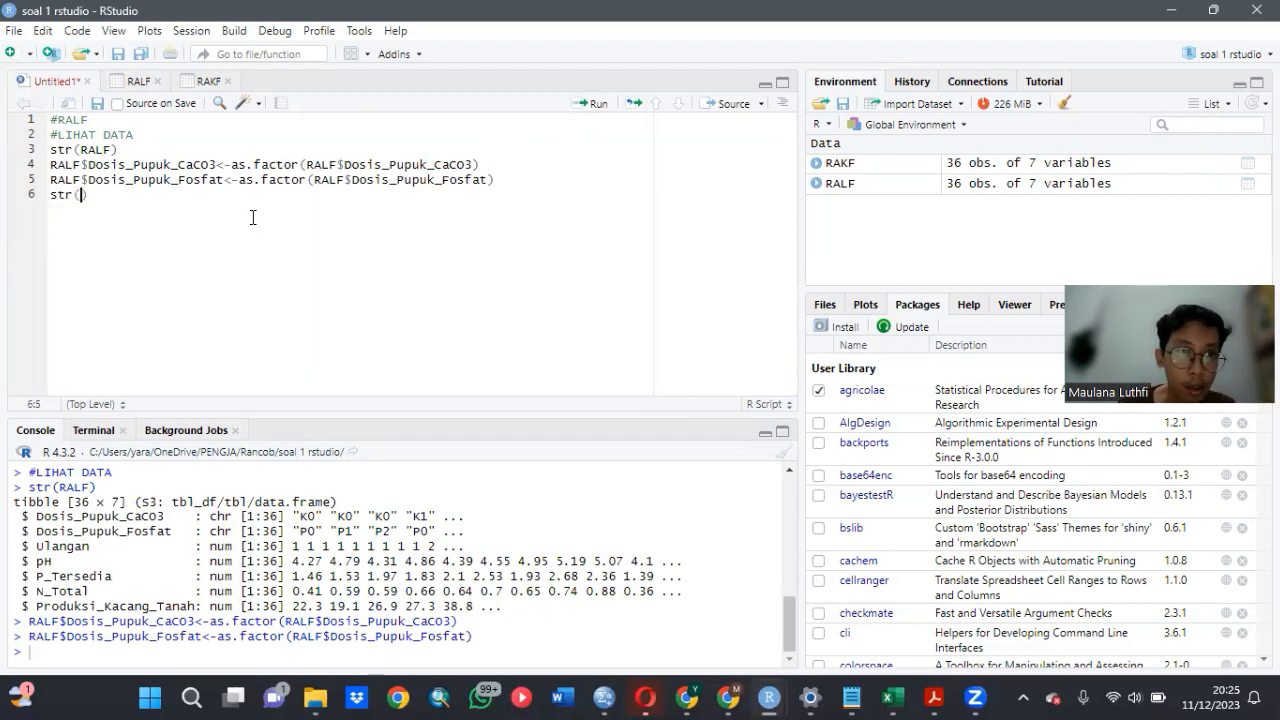
text(F)
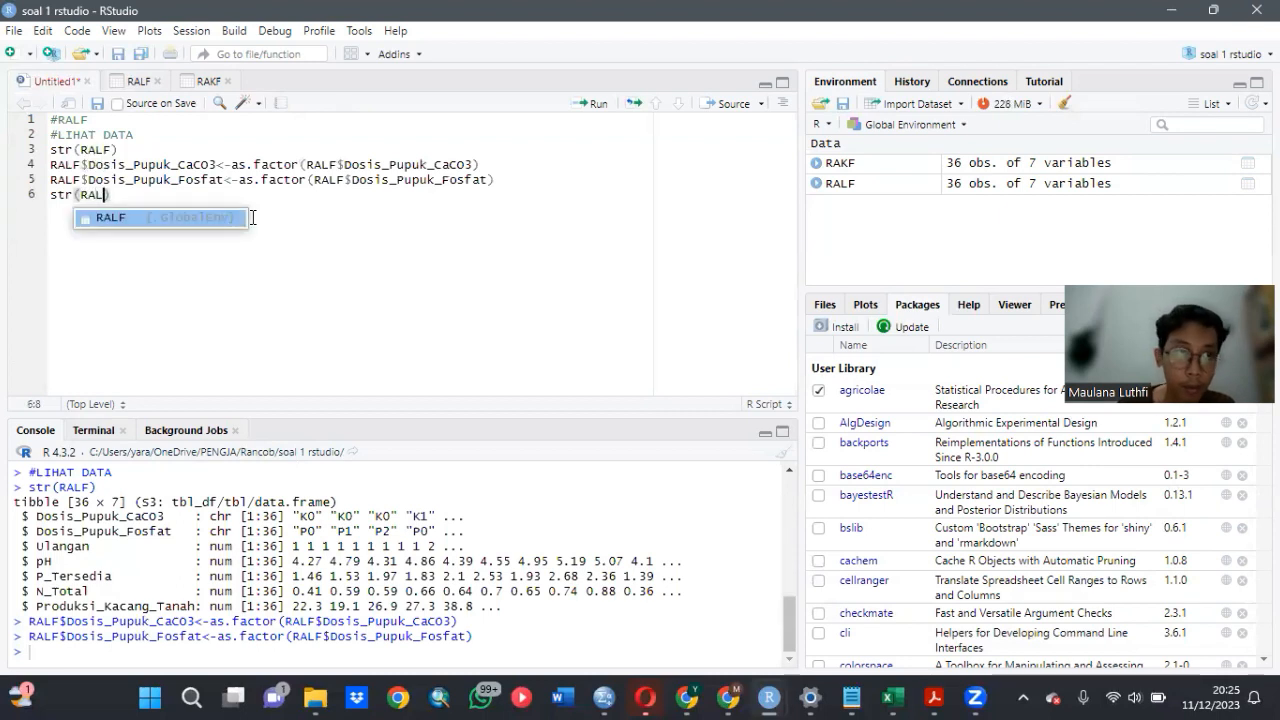
key(Escape)
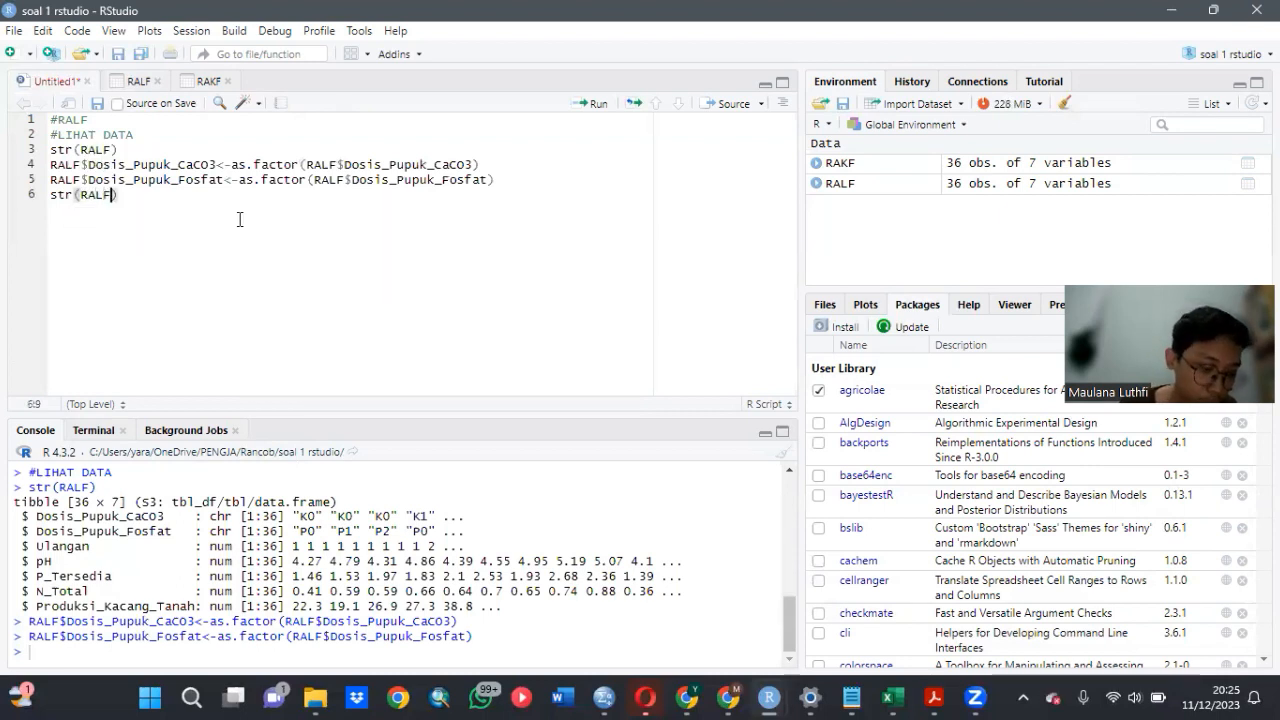
click(579, 104)
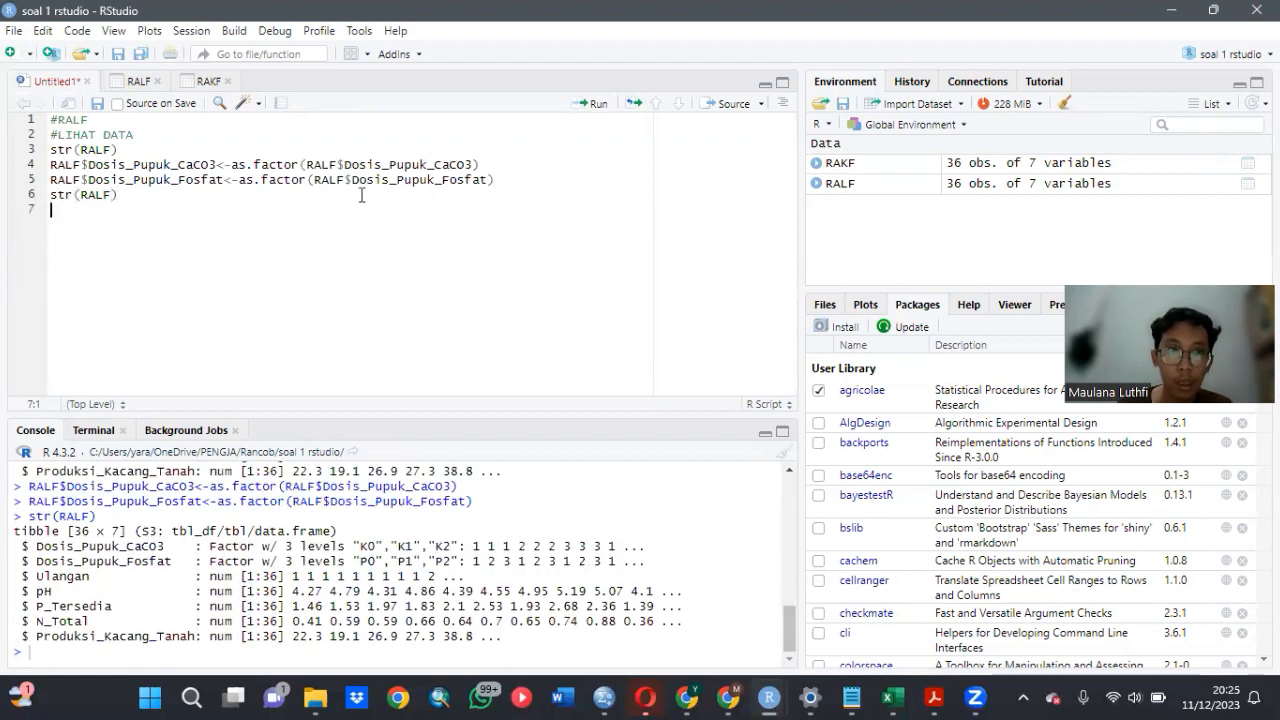
- Add summary(RALF) on line 7 of the script and run it to summarise the dataset
text(s)
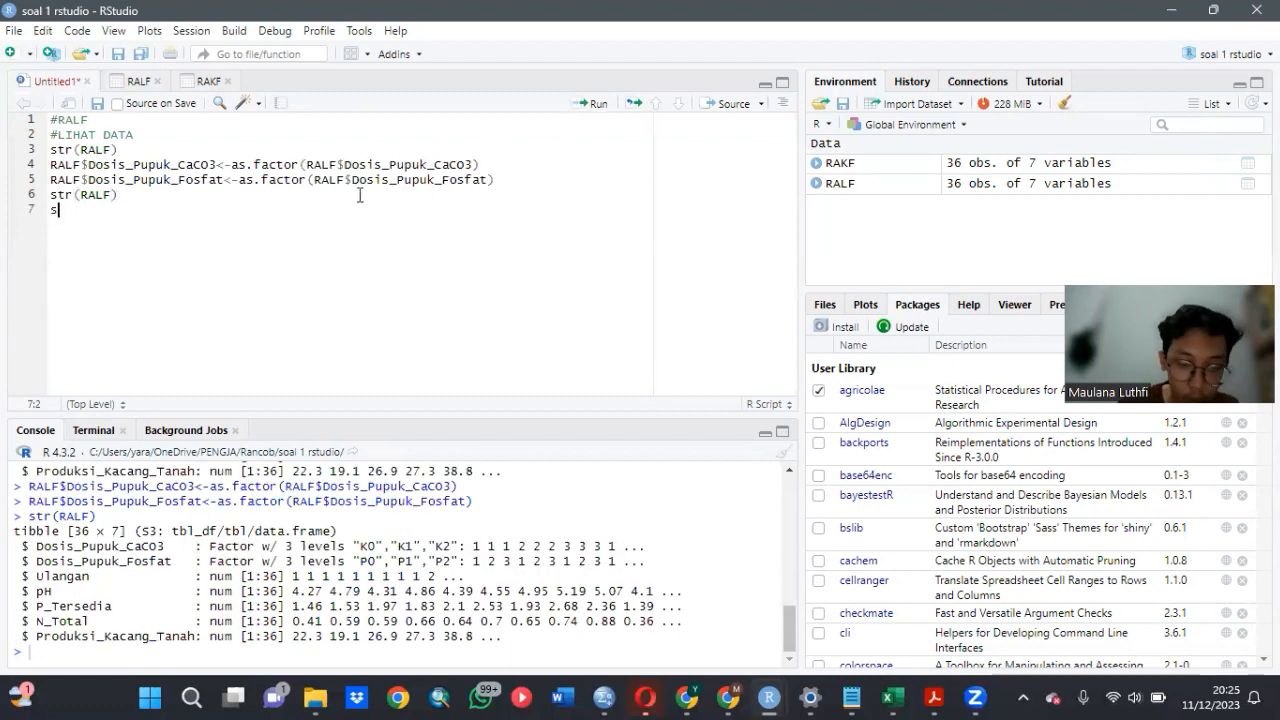
text(umma)
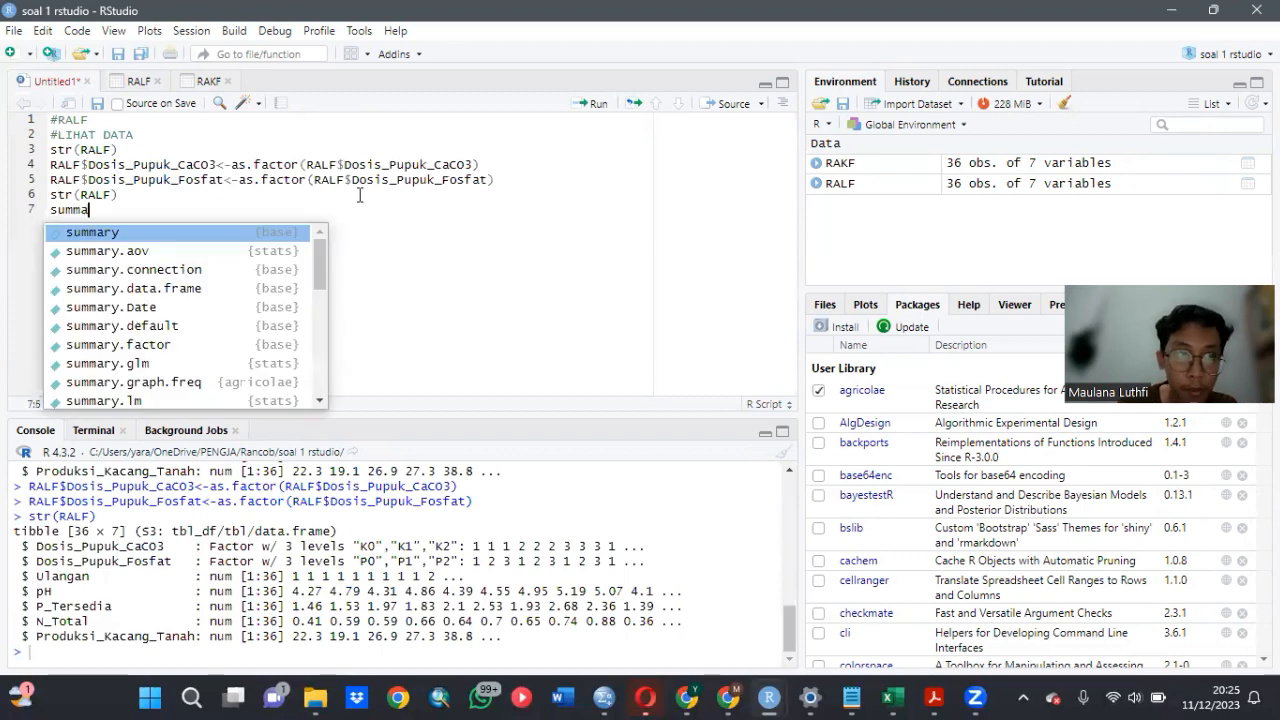
click(298, 233)
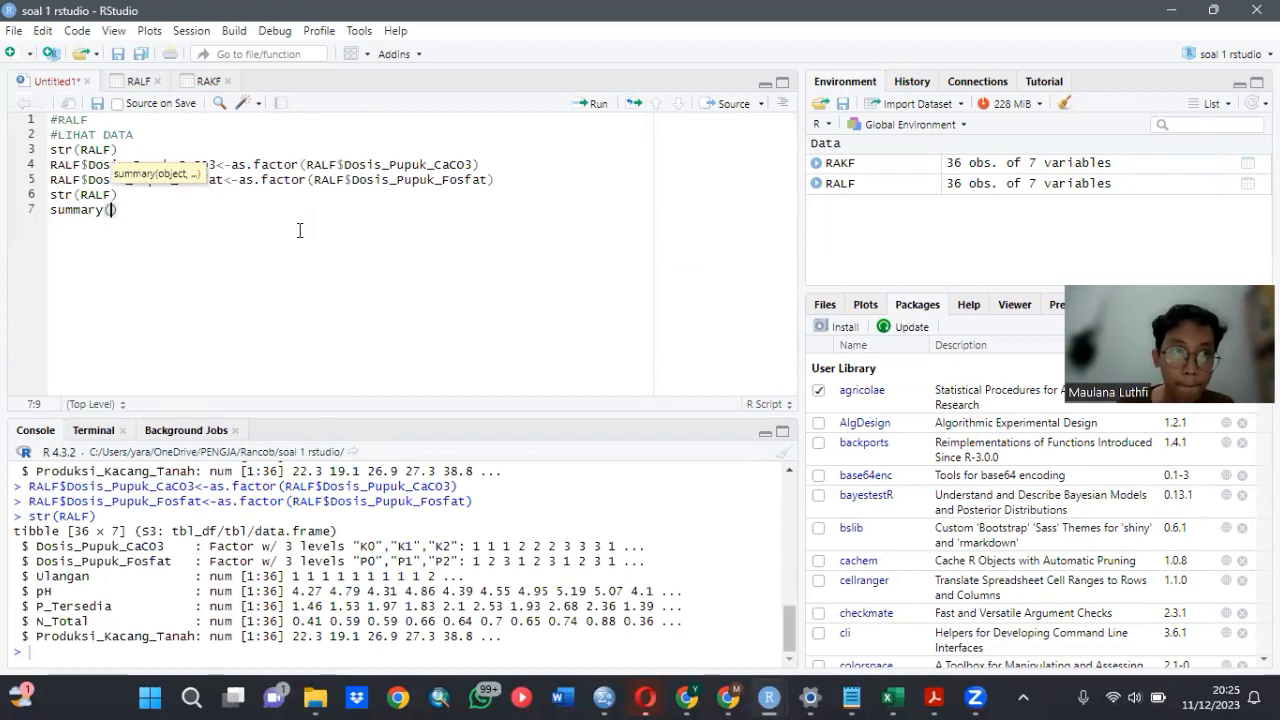
text(RAL)
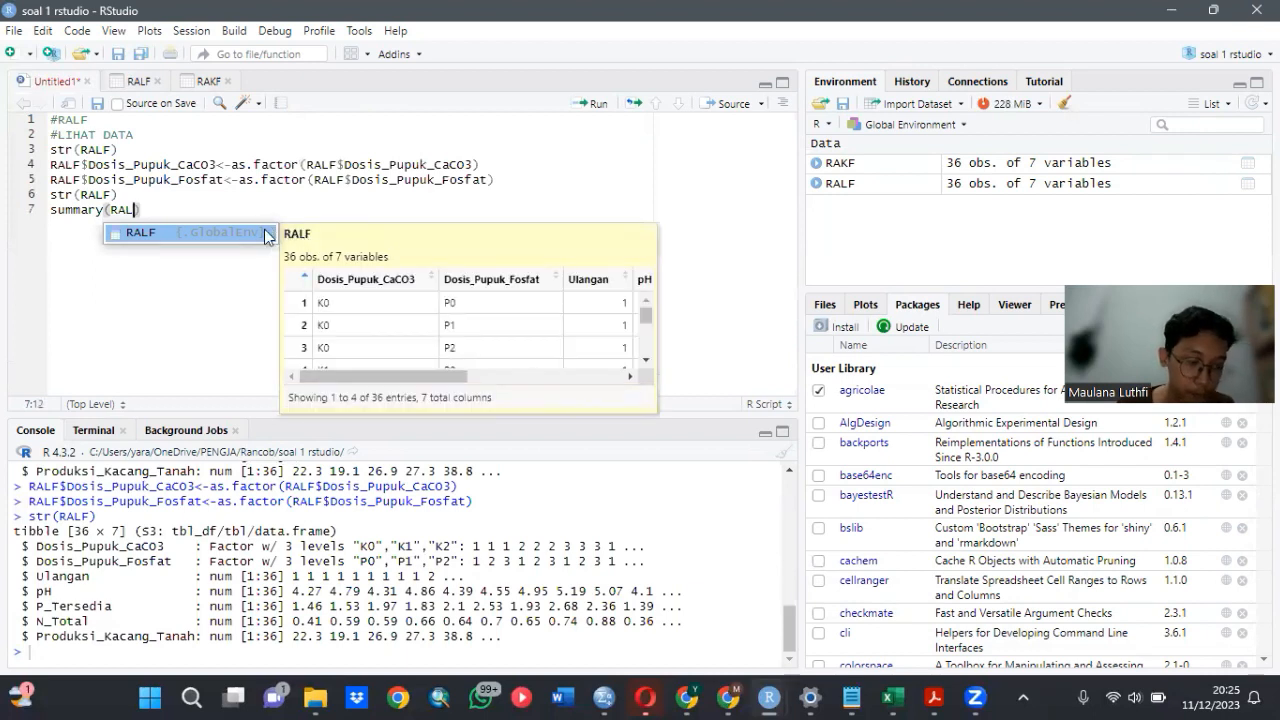
click(267, 233)
key(Right)
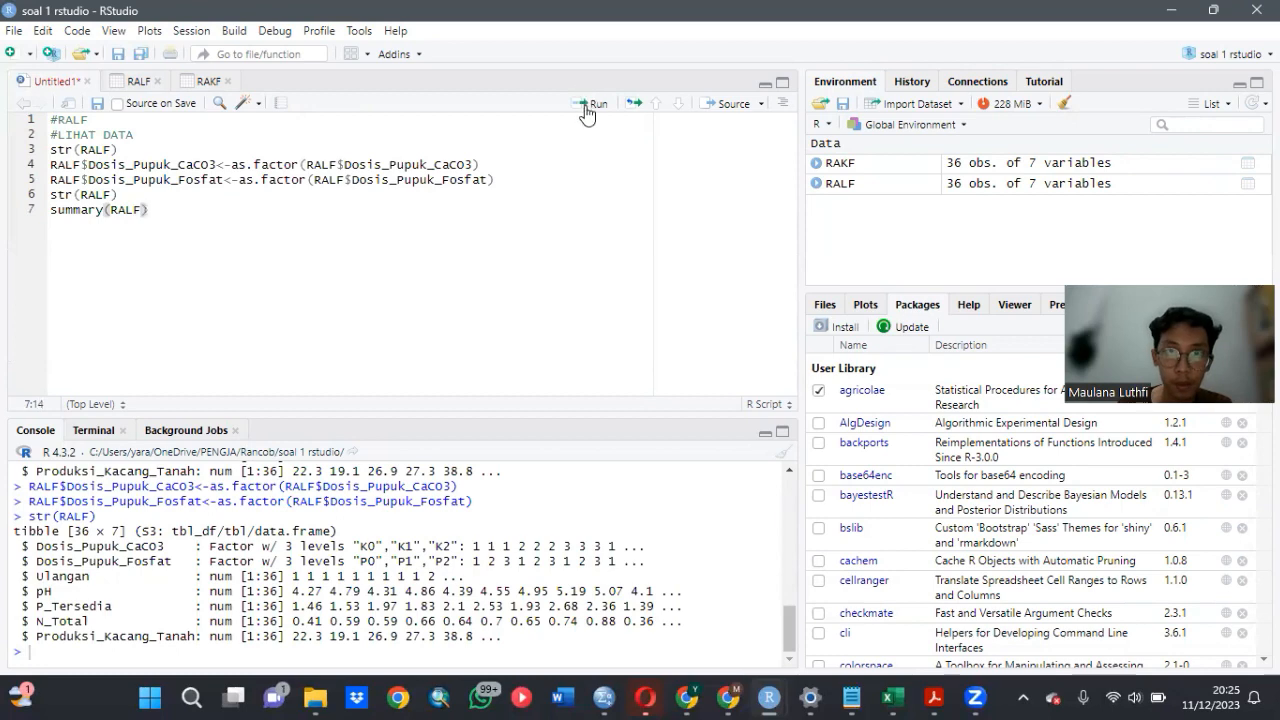
click(589, 104)
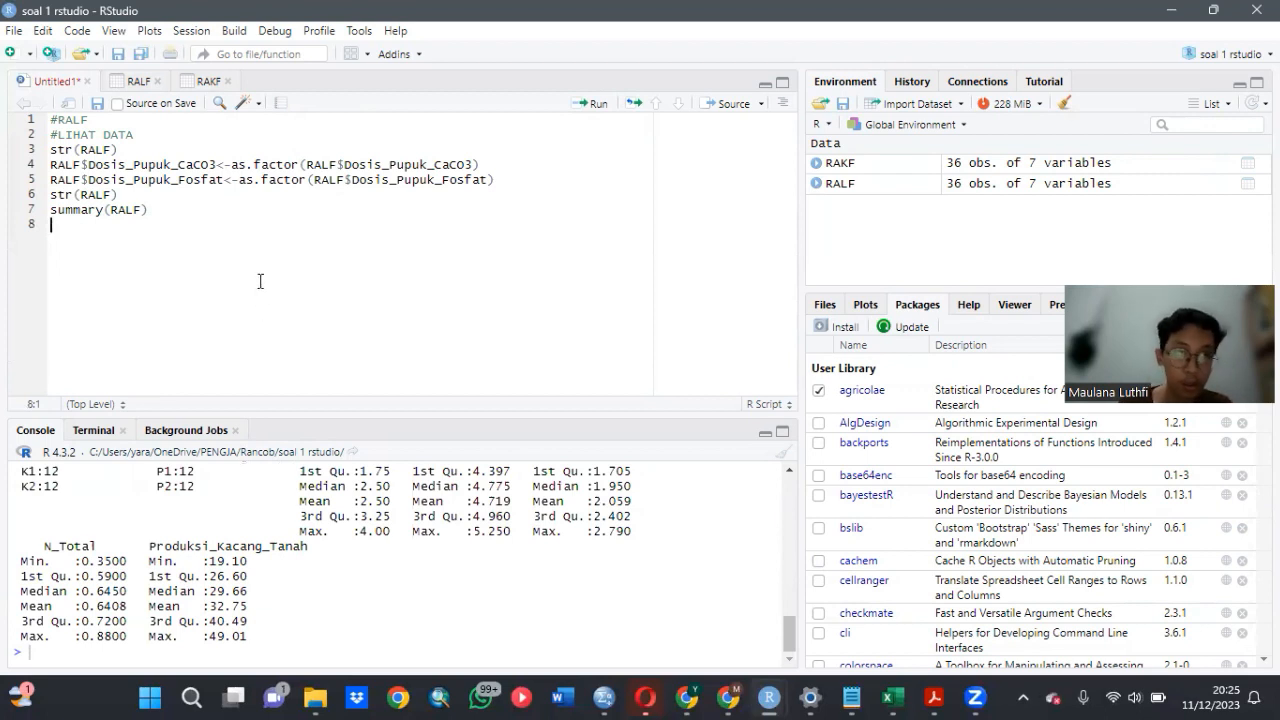
- Add the comment #UJI AMOVA DAN UJI LANJUT on line 9, leaving a blank line above it
key(Return)
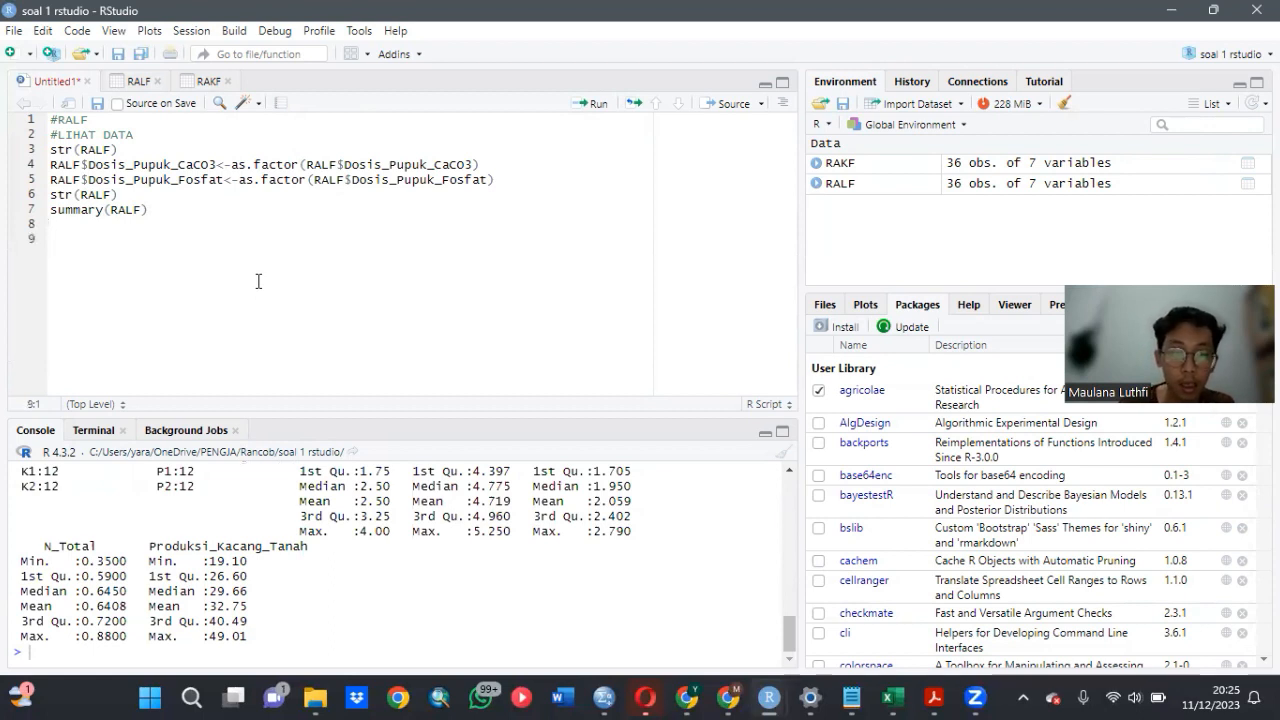
text(#UJ)
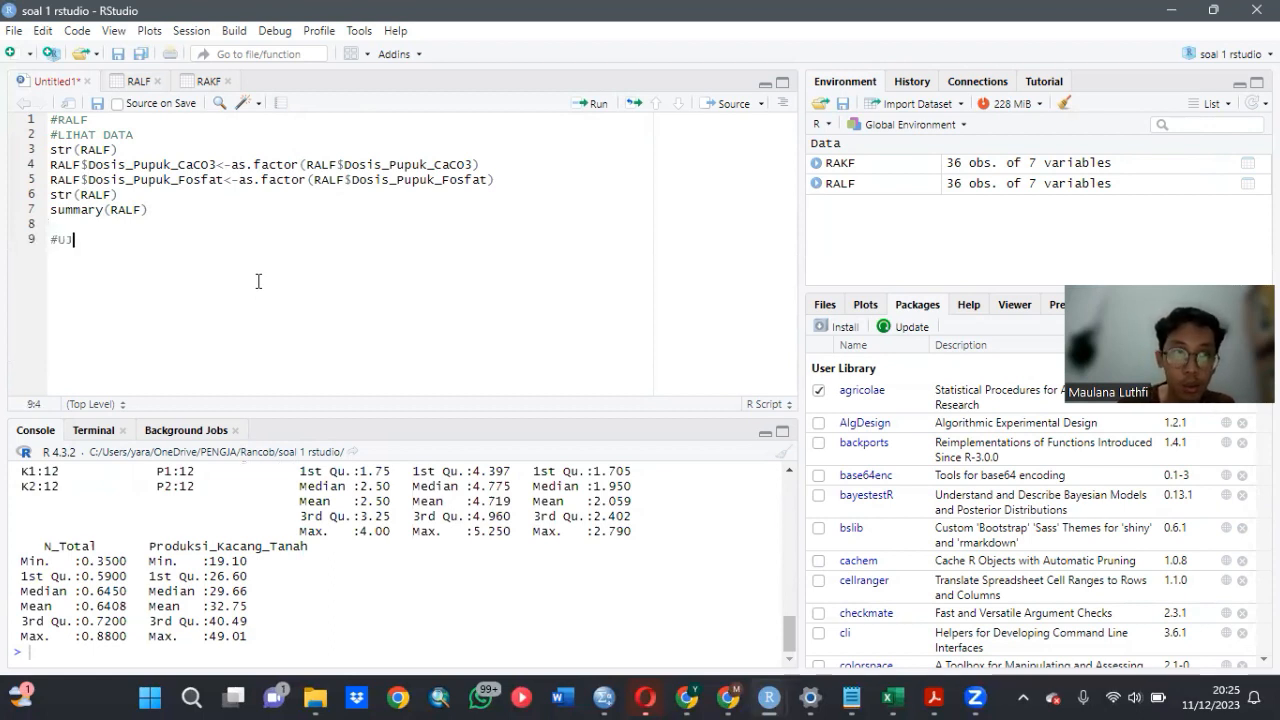
text(I AMOVA )
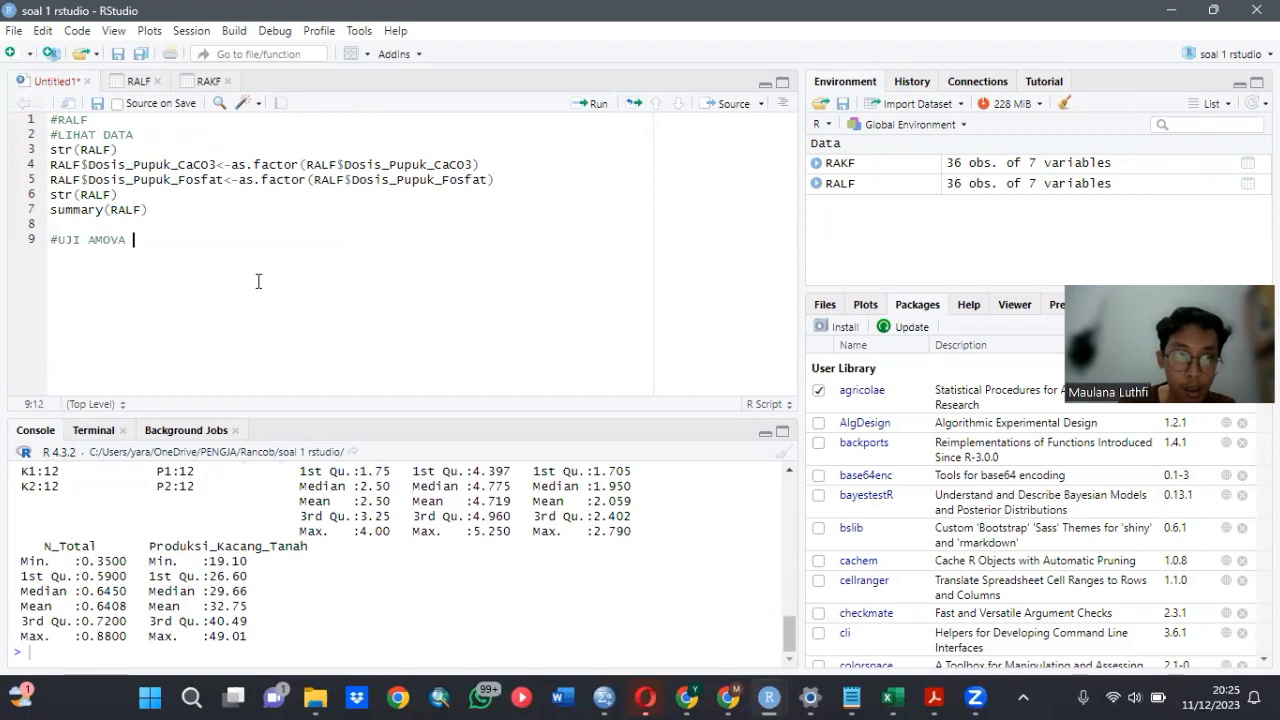
text(DAN)
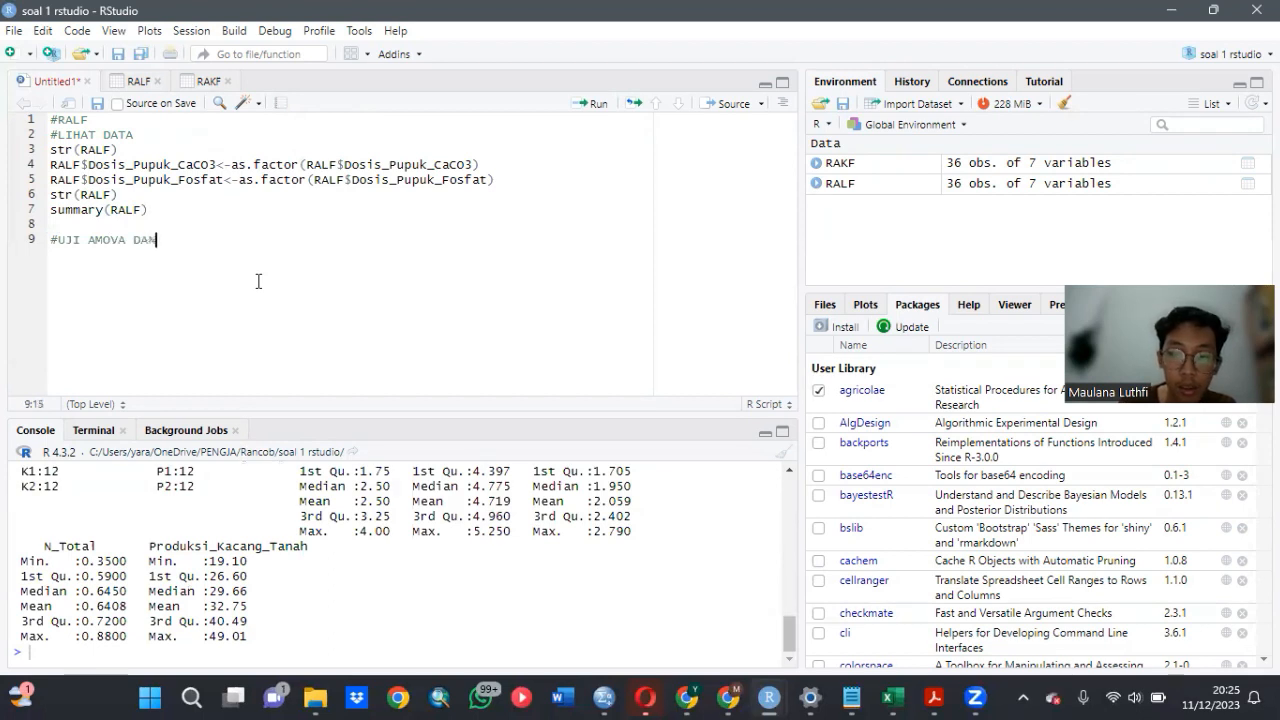
text( UJI LANJUT)
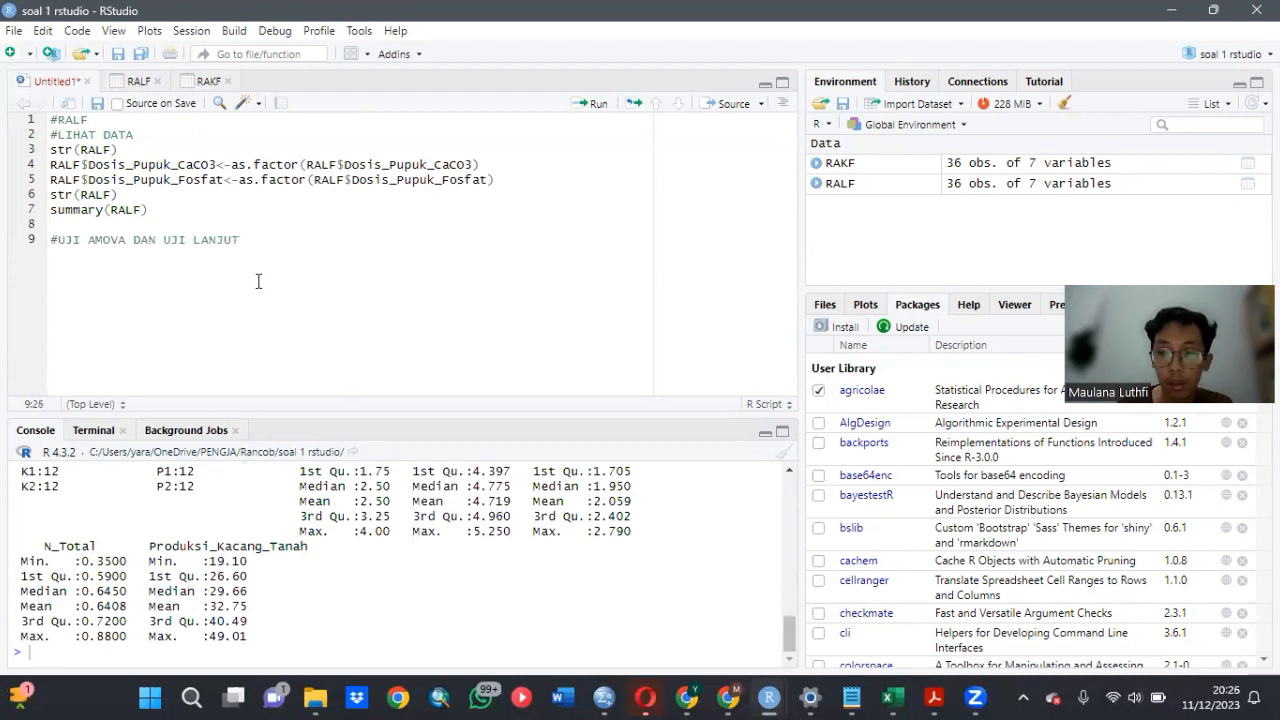
key(Return)
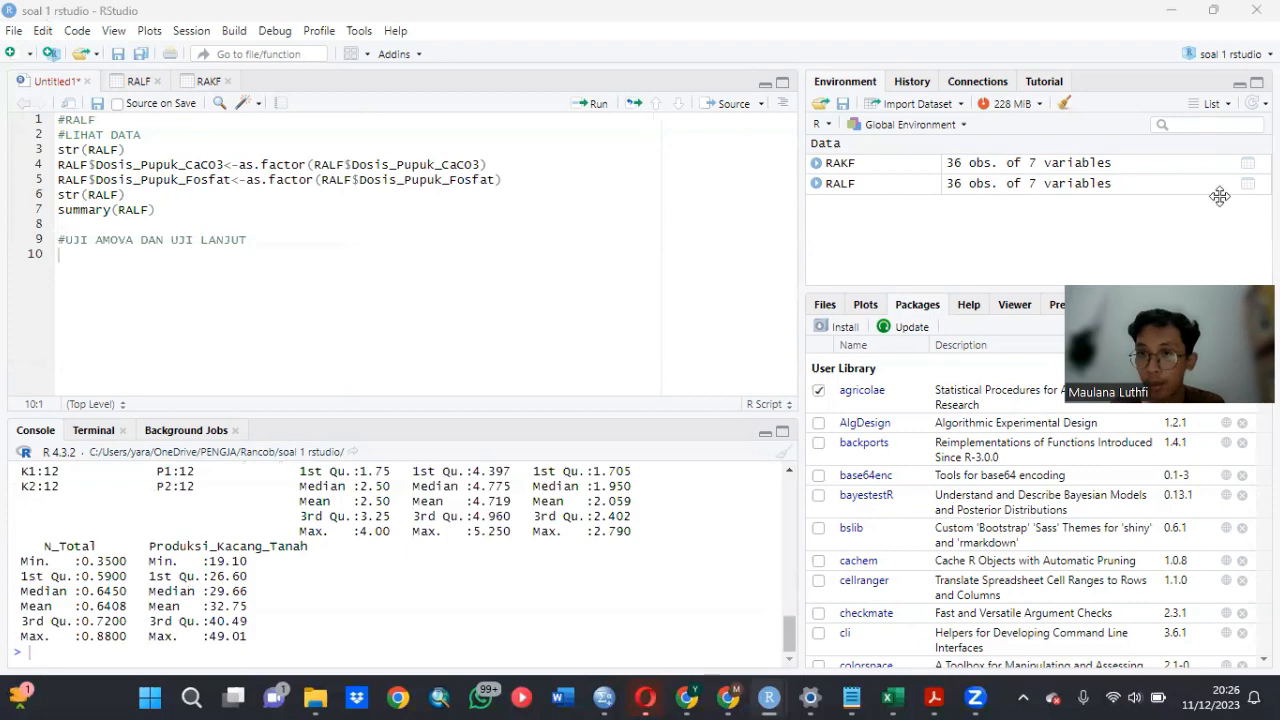
- Copy the usage line of fcrd2fact from the doebioresearch package documentation into line 10 of the script
click(970, 310)
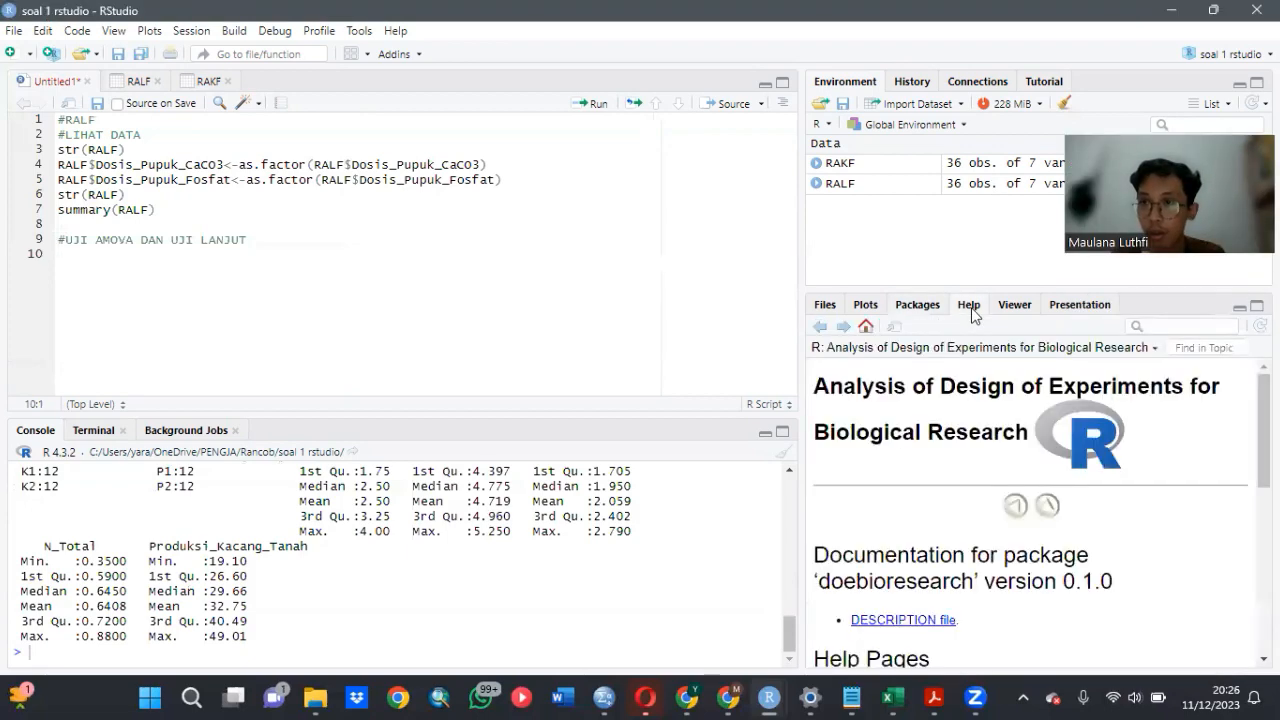
scroll(900, 450, down, 5)
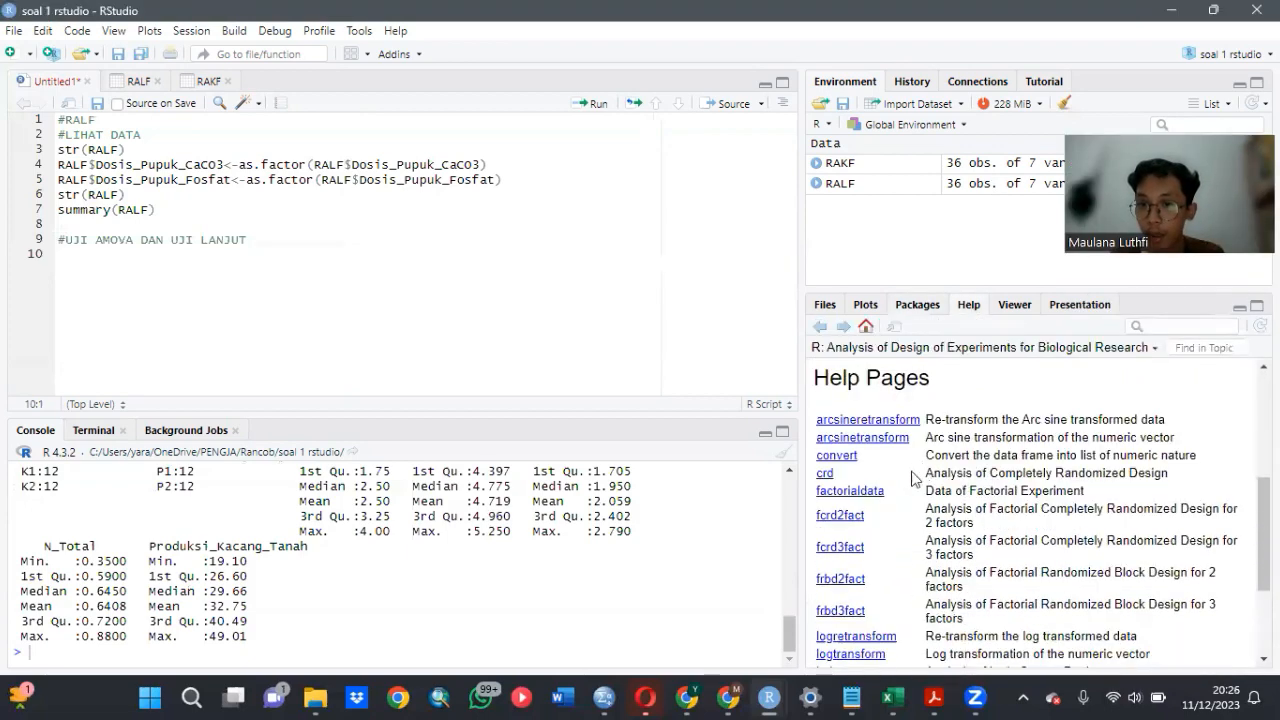
click(849, 517)
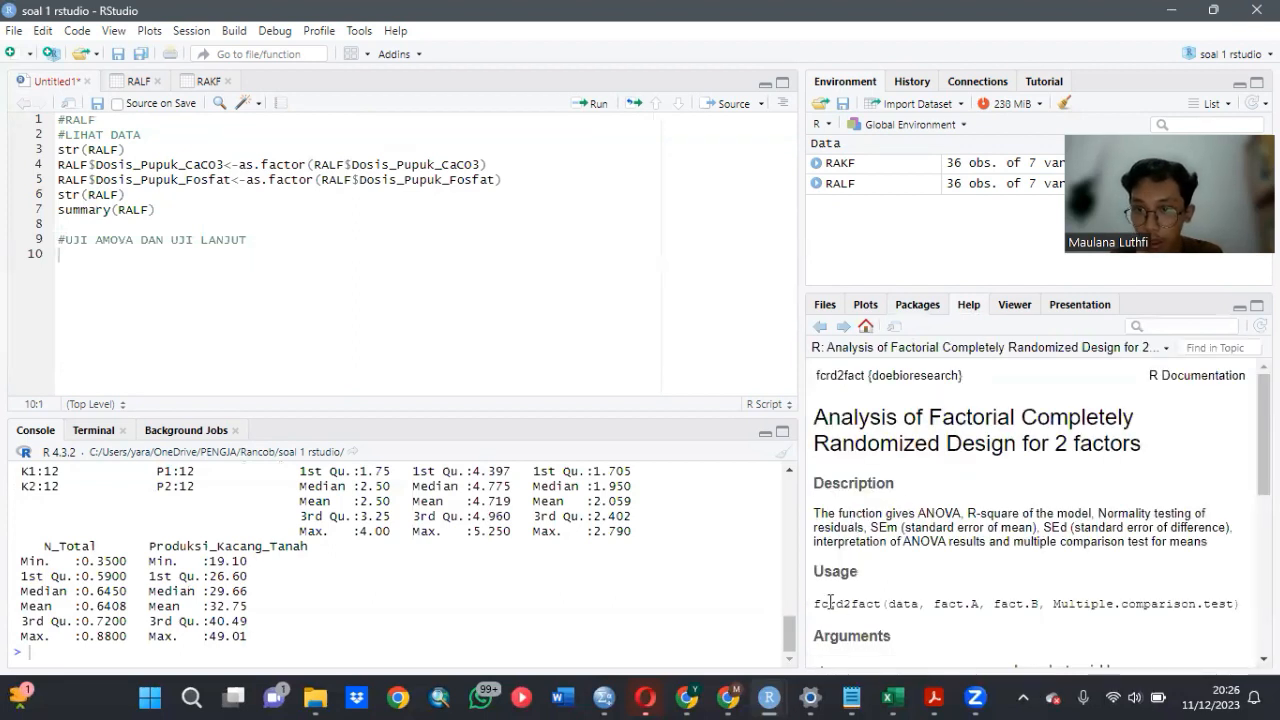
drag(813, 604, 1240, 604)
key(ctrl+c)
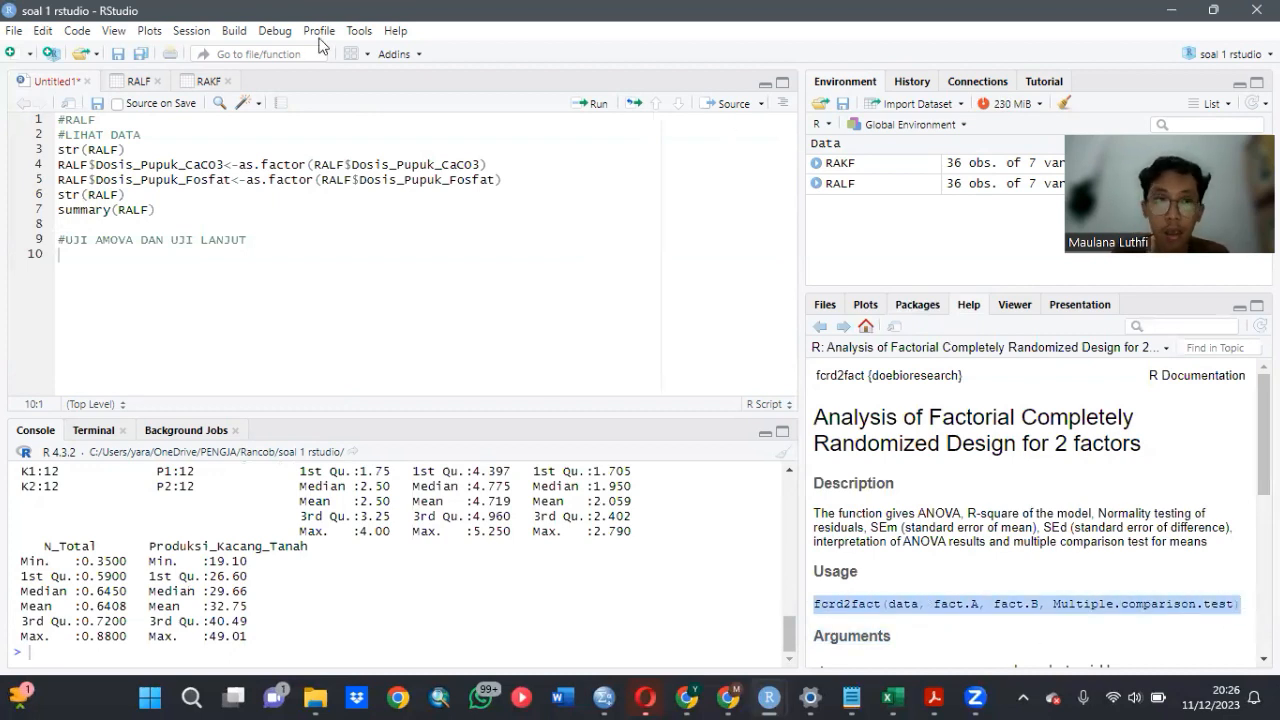
click(165, 254)
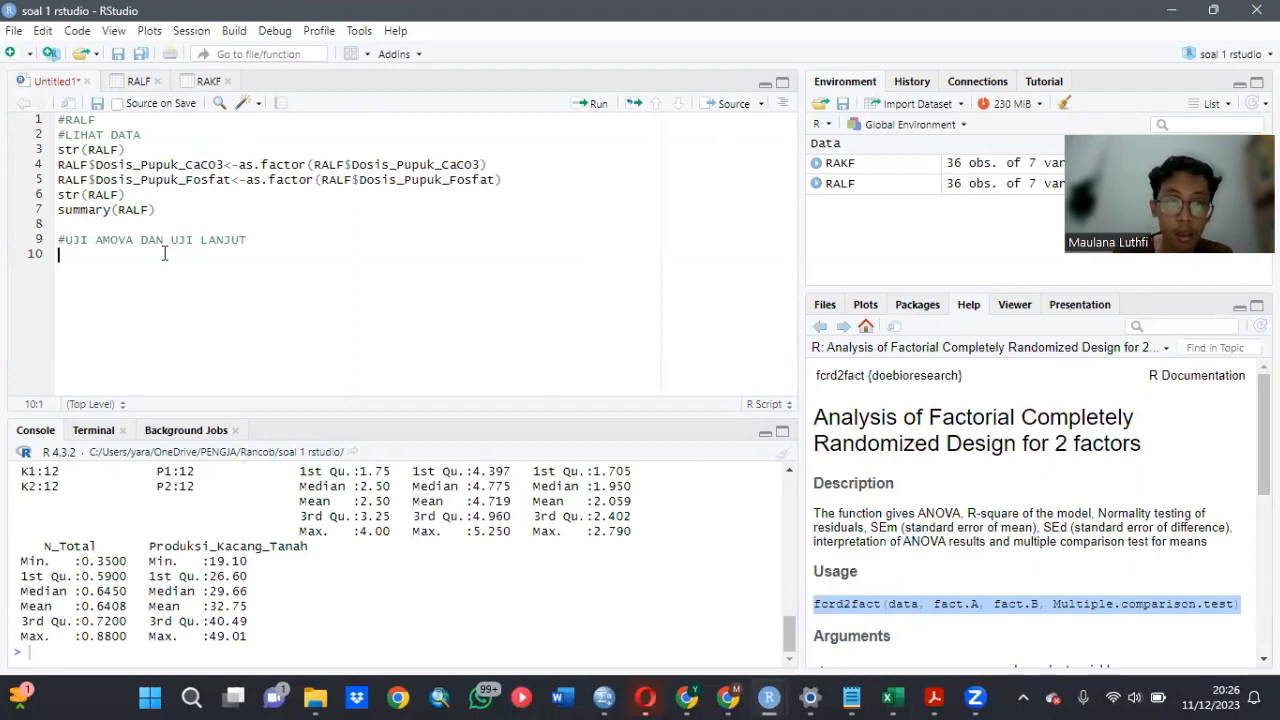
key(ctrl+v)
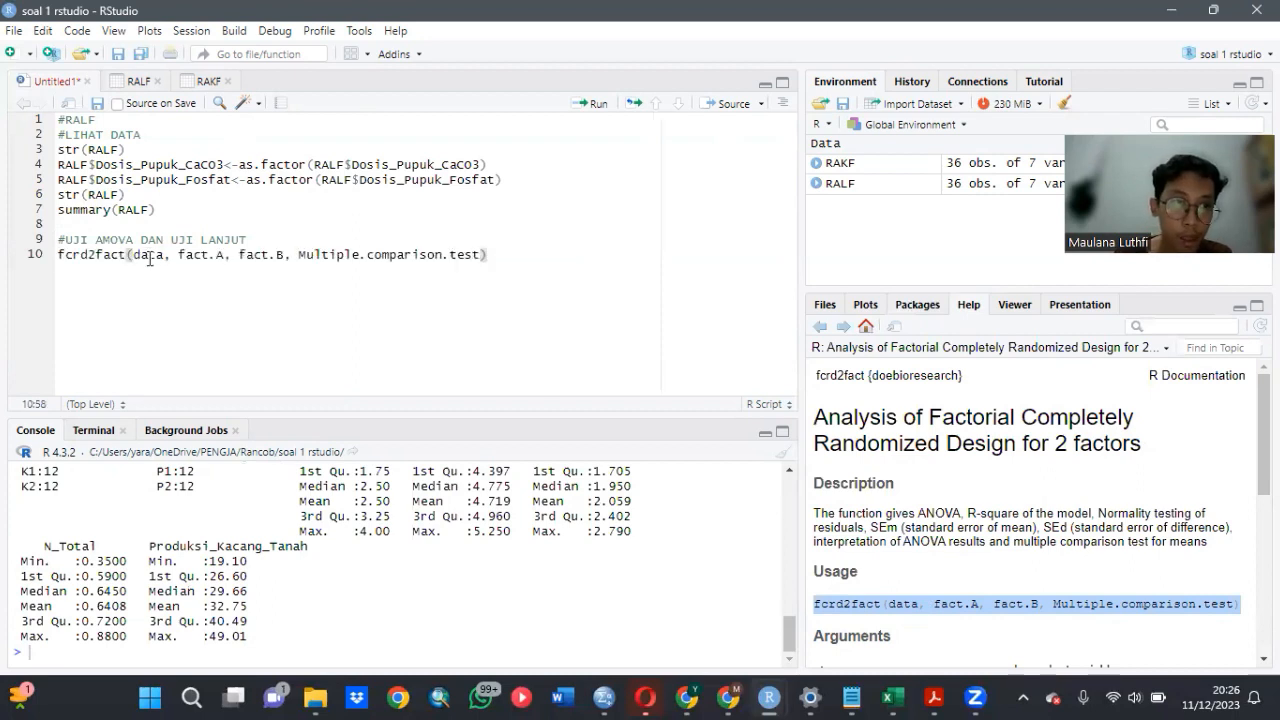
- Replace the data argument of the fcrd2fact call with RALF[,4:7]
click(160, 258)
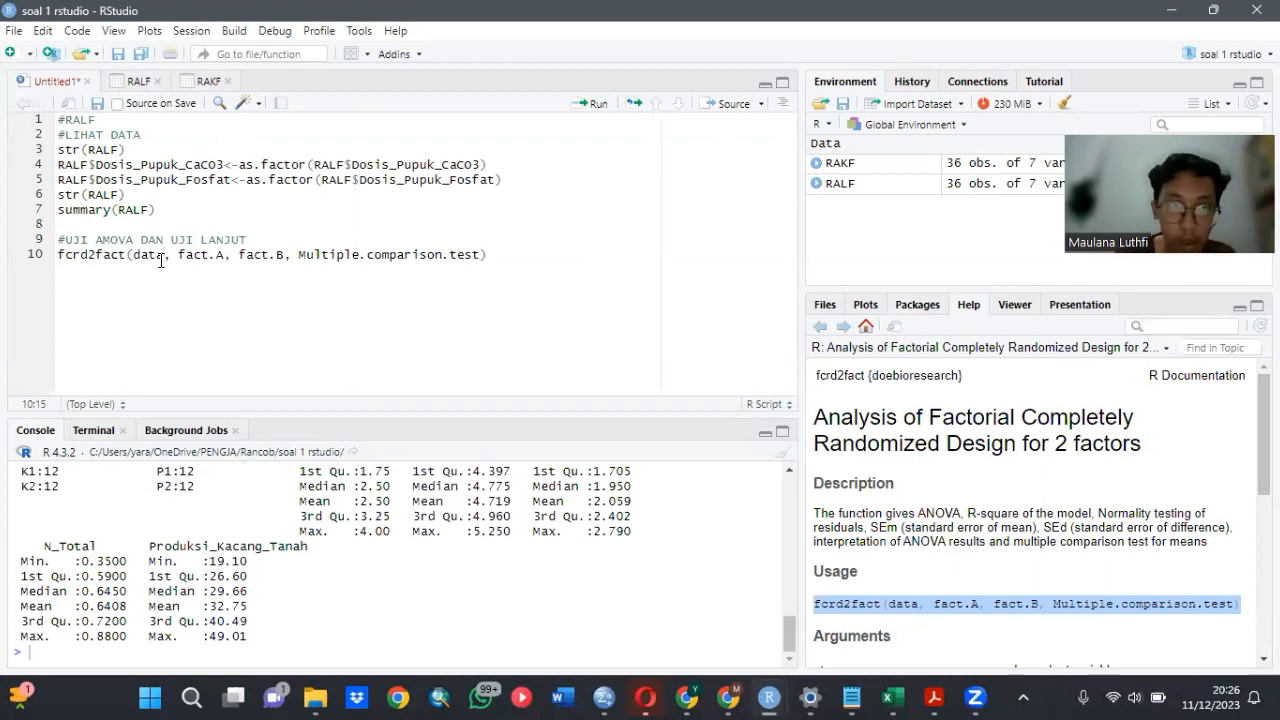
key(BackSpace)
key(BackSpace)
key(BackSpace)
key(BackSpace)
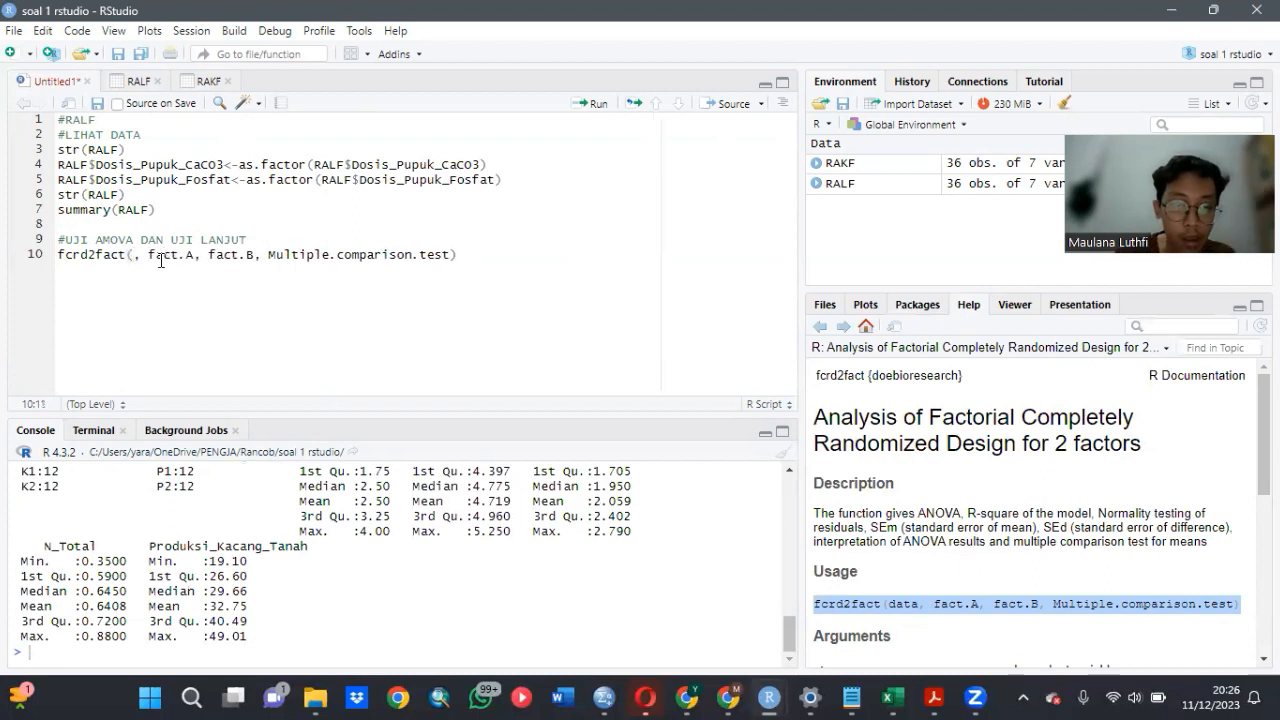
text(RAL)
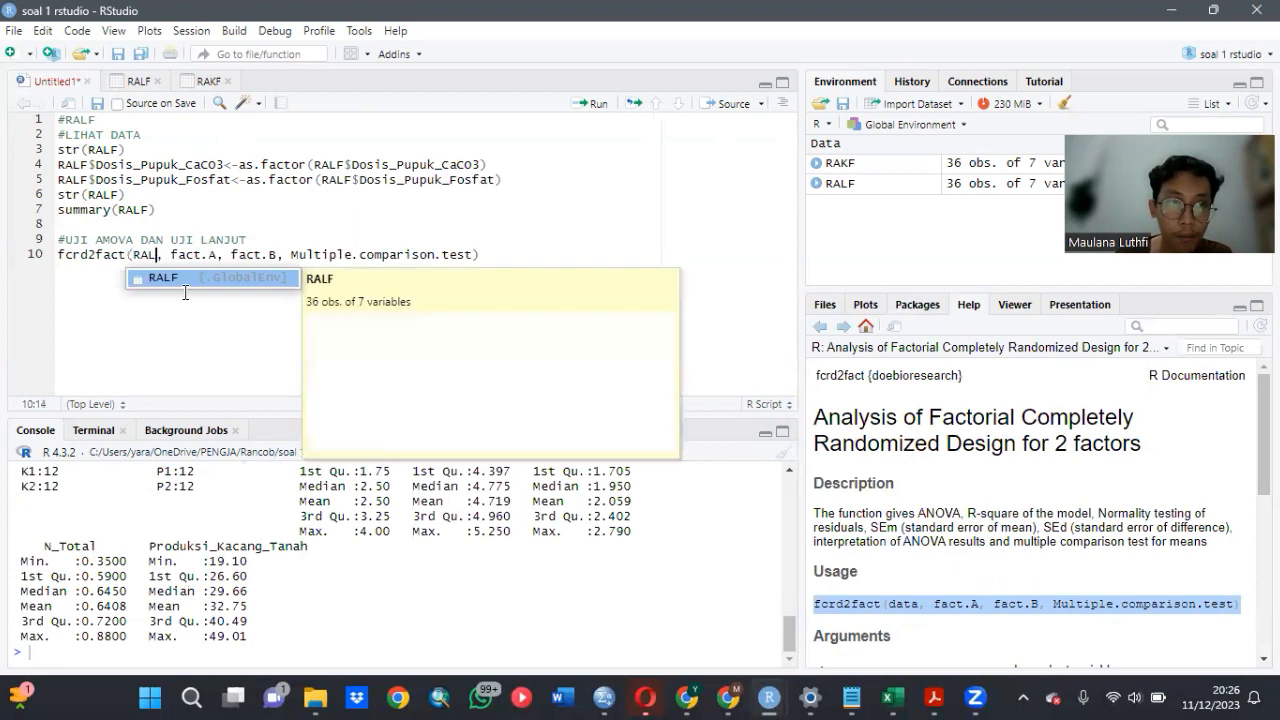
click(185, 278)
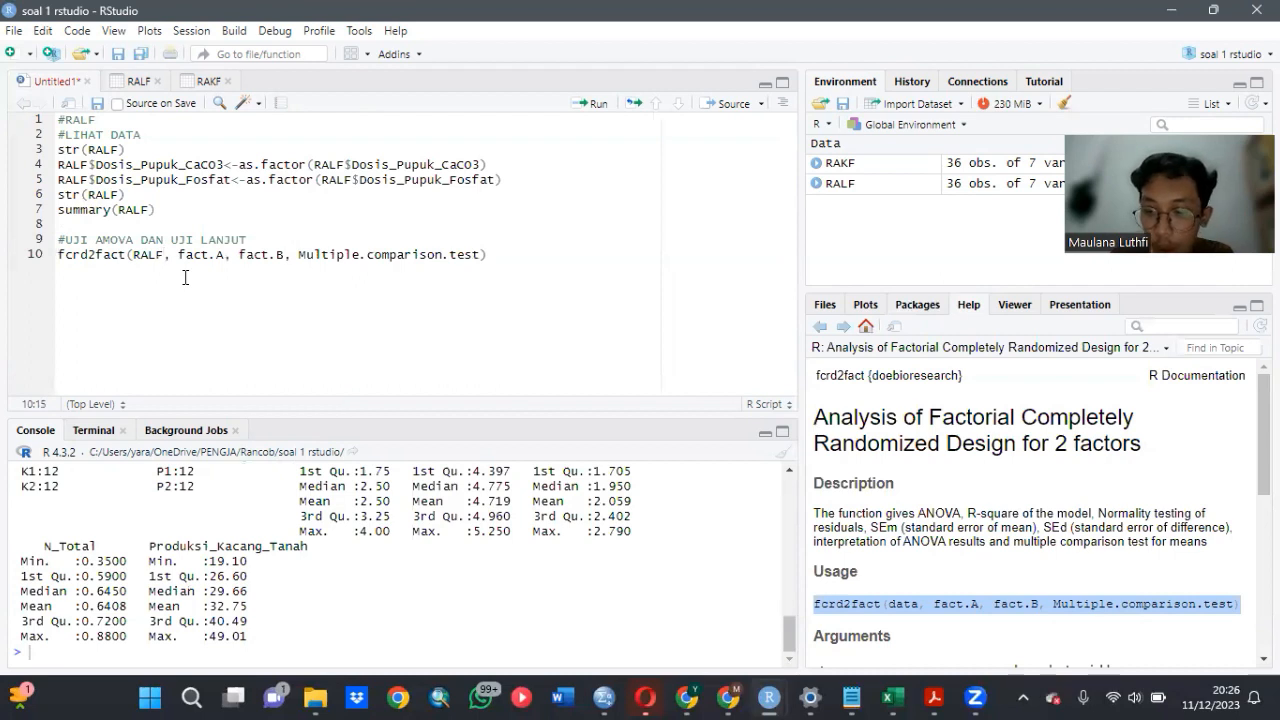
text([)
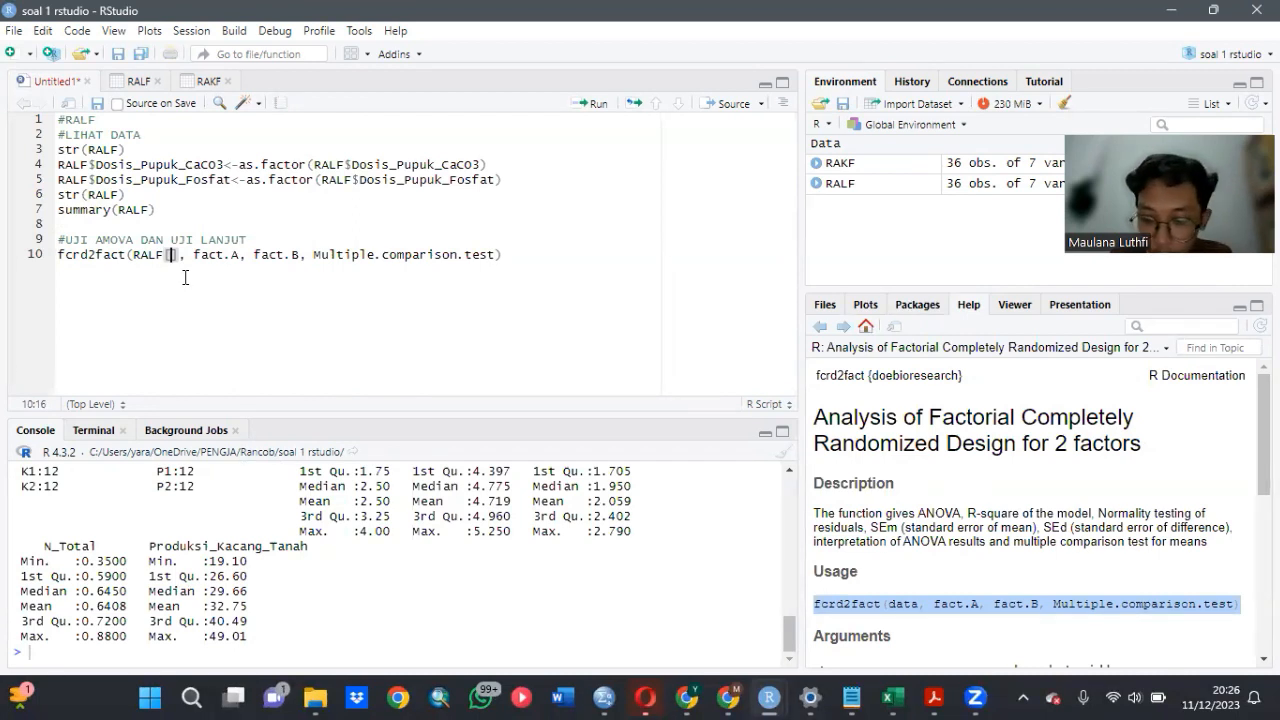
text(,4)
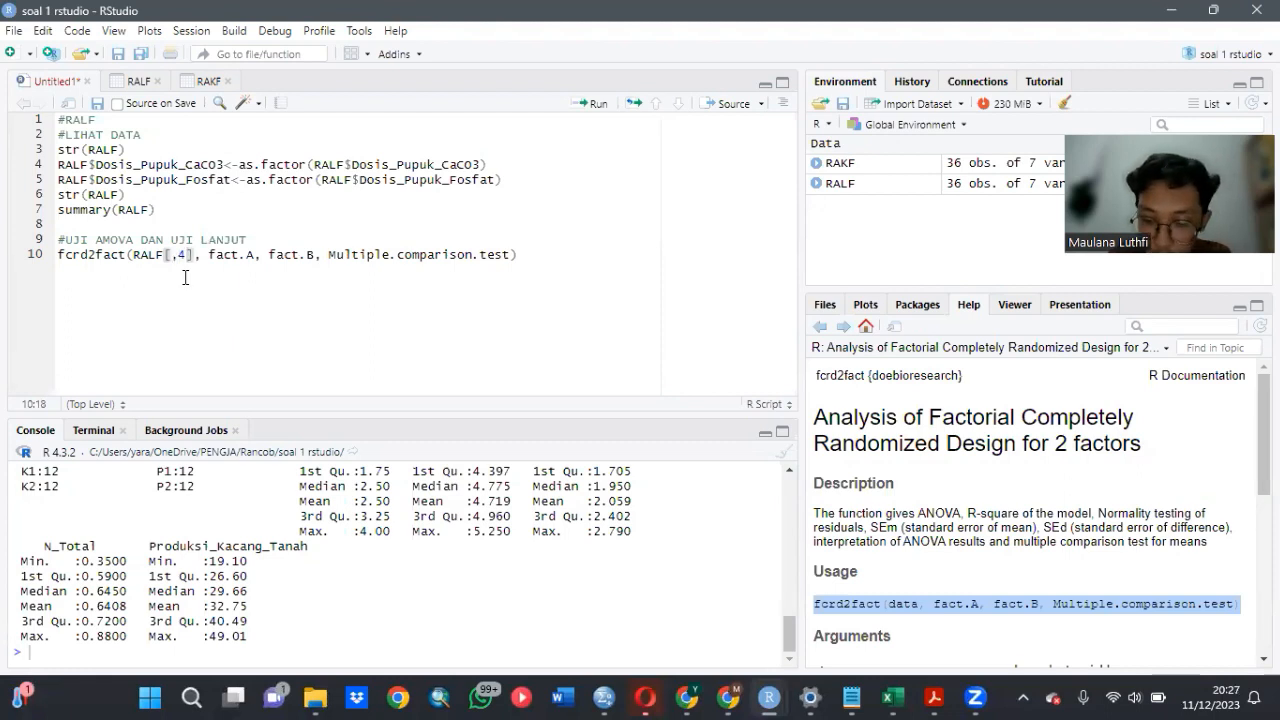
text(:)
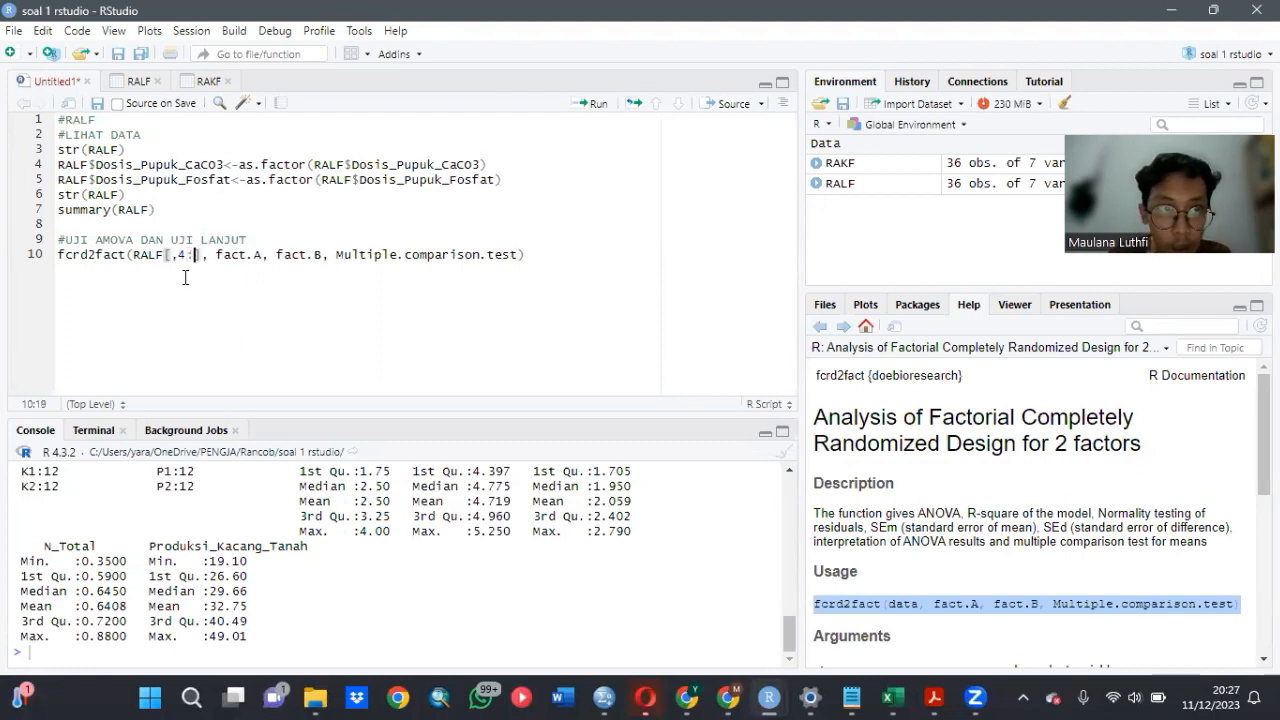
text(7)
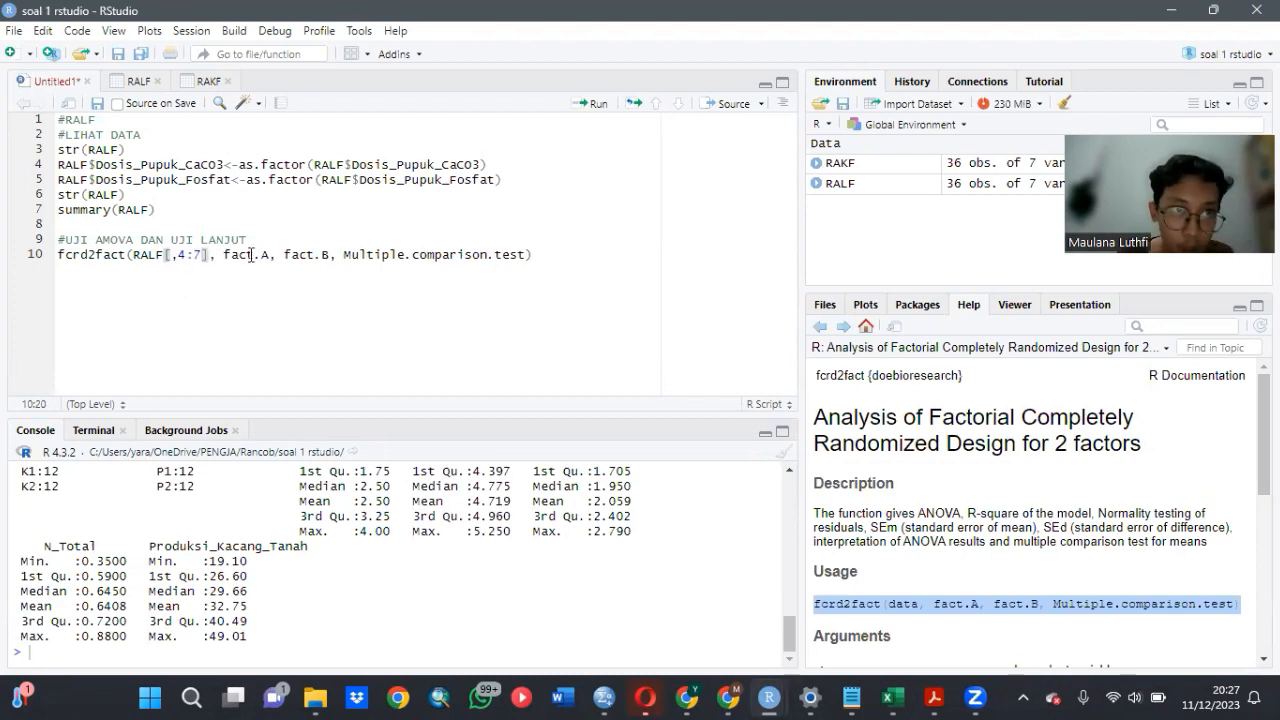
- Replace the fact.A and fact.B placeholders in the fcrd2fact call with RALF$Dosis_Pupuk_CaCO3
click(332, 255)
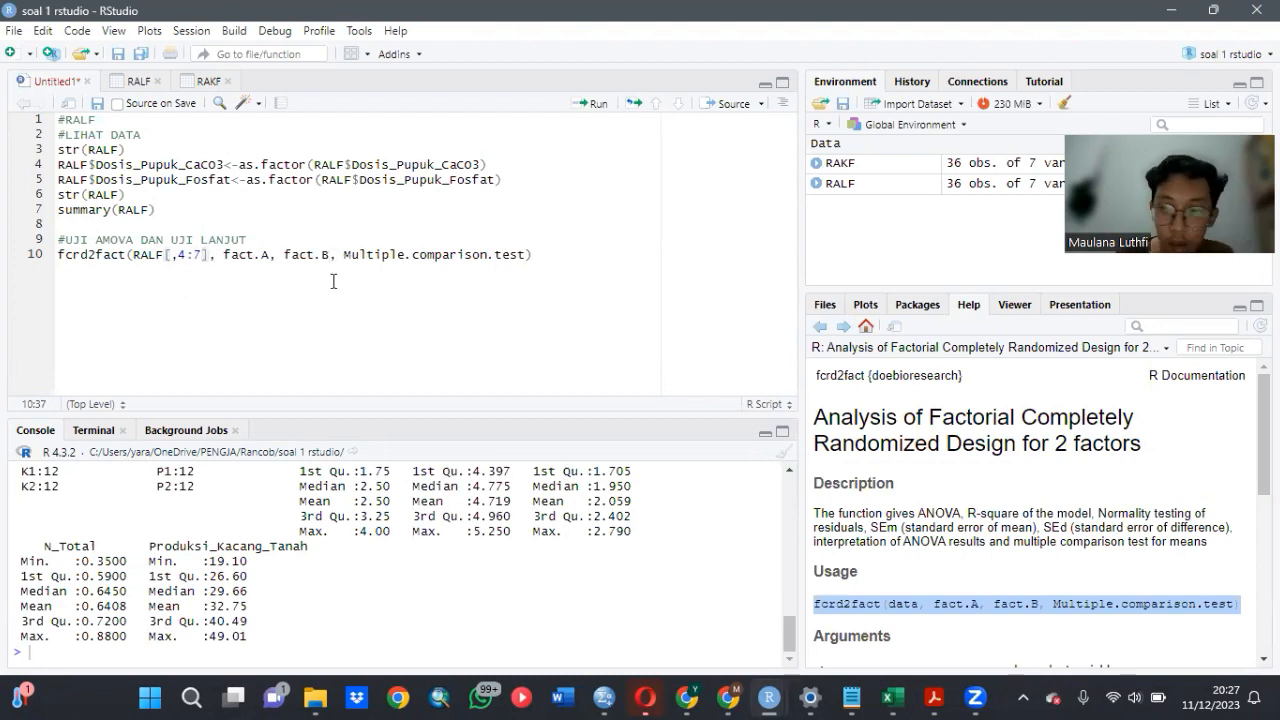
key(BackSpace)
key(BackSpace)
key(BackSpace)
key(BackSpace)
key(BackSpace)
key(BackSpace)
key(BackSpace)
key(BackSpace)
key(BackSpace)
key(BackSpace)
key(BackSpace)
key(BackSpace)
key(BackSpace)
key(BackSpace)
key(BackSpace)
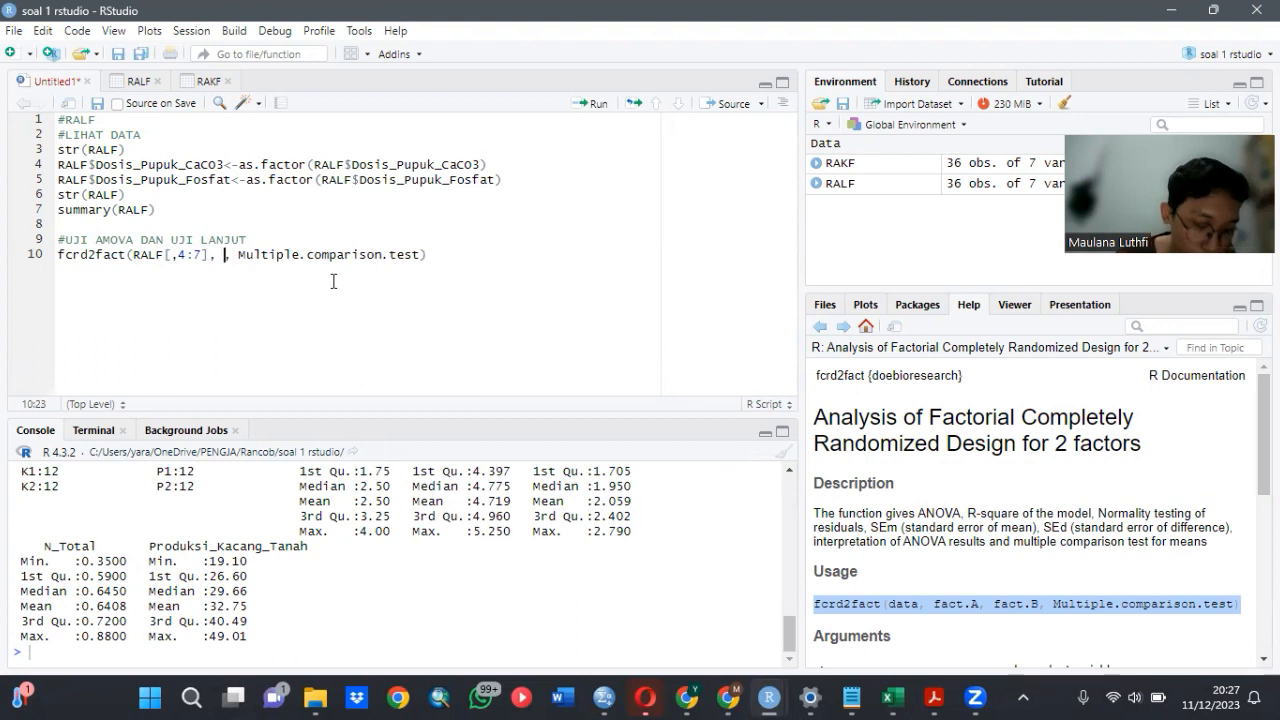
text(RAL)
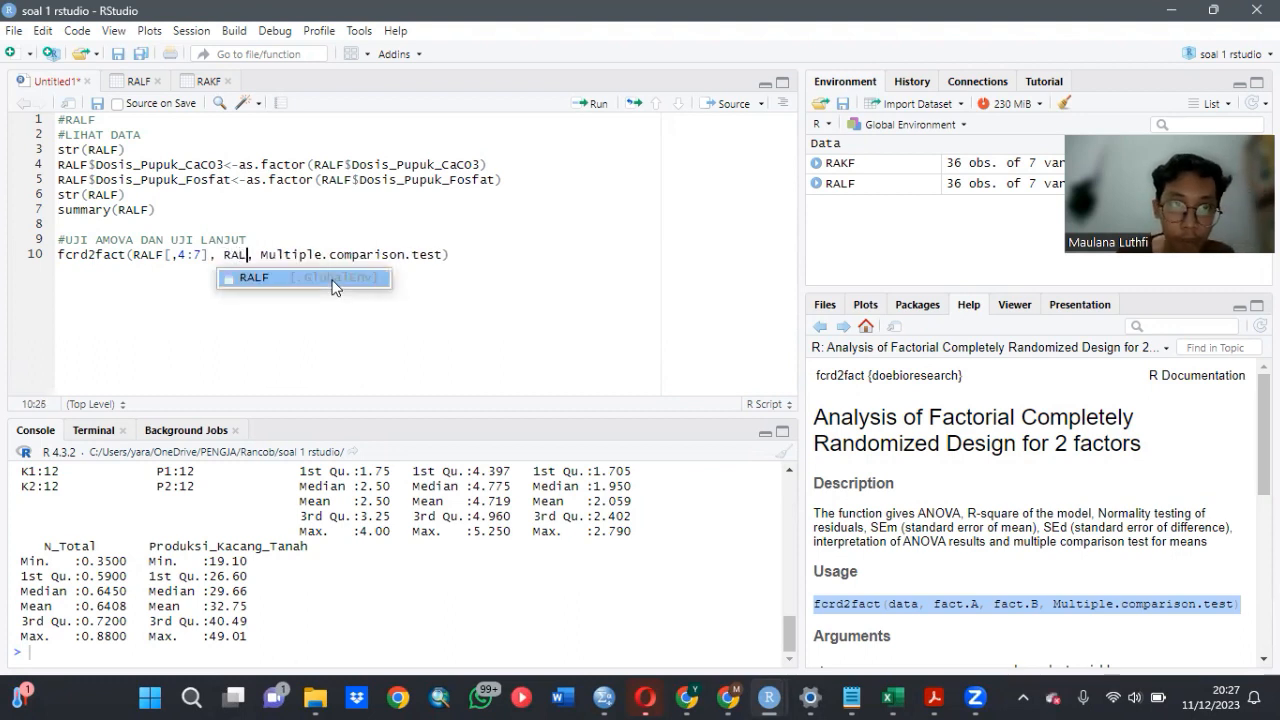
key(Tab)
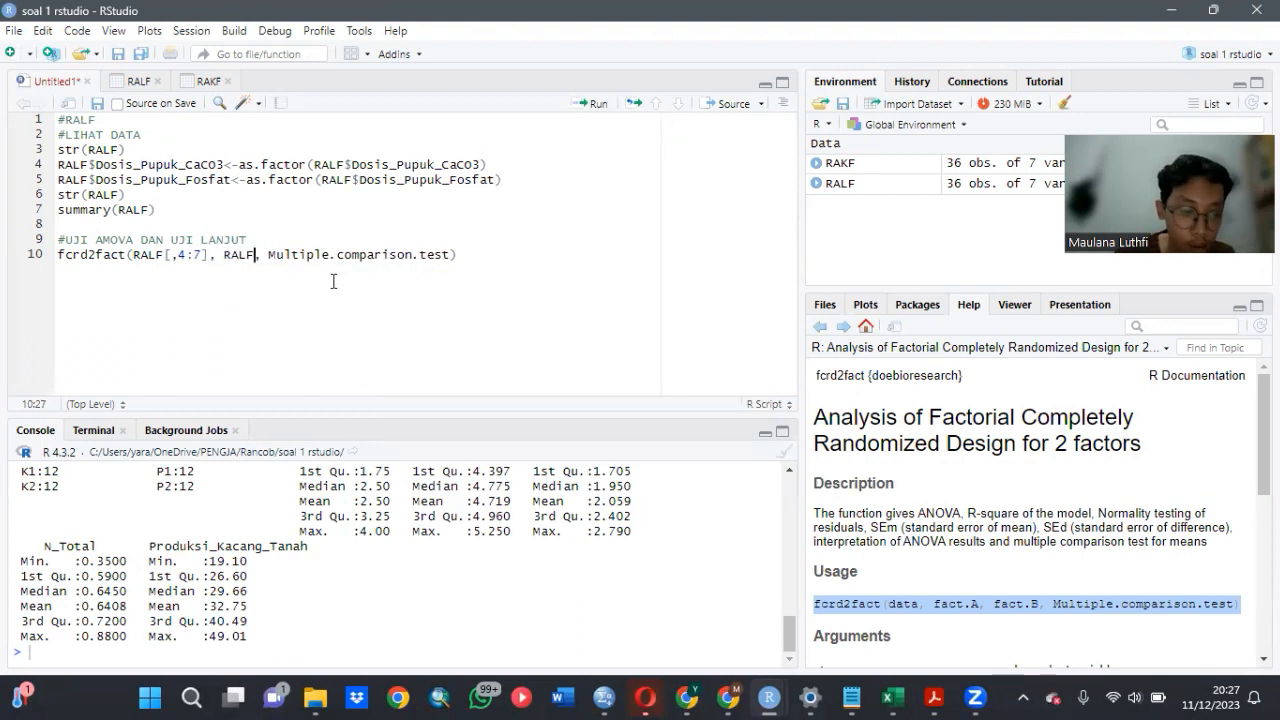
text($)
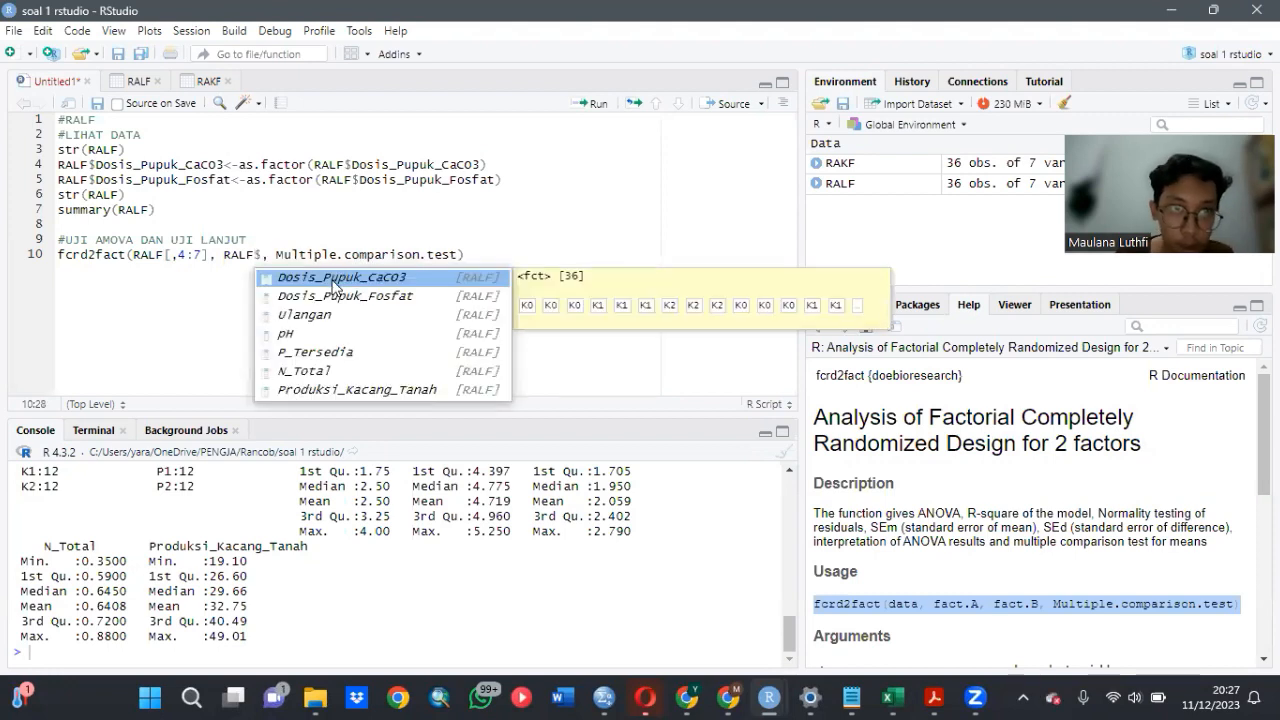
click(333, 282)
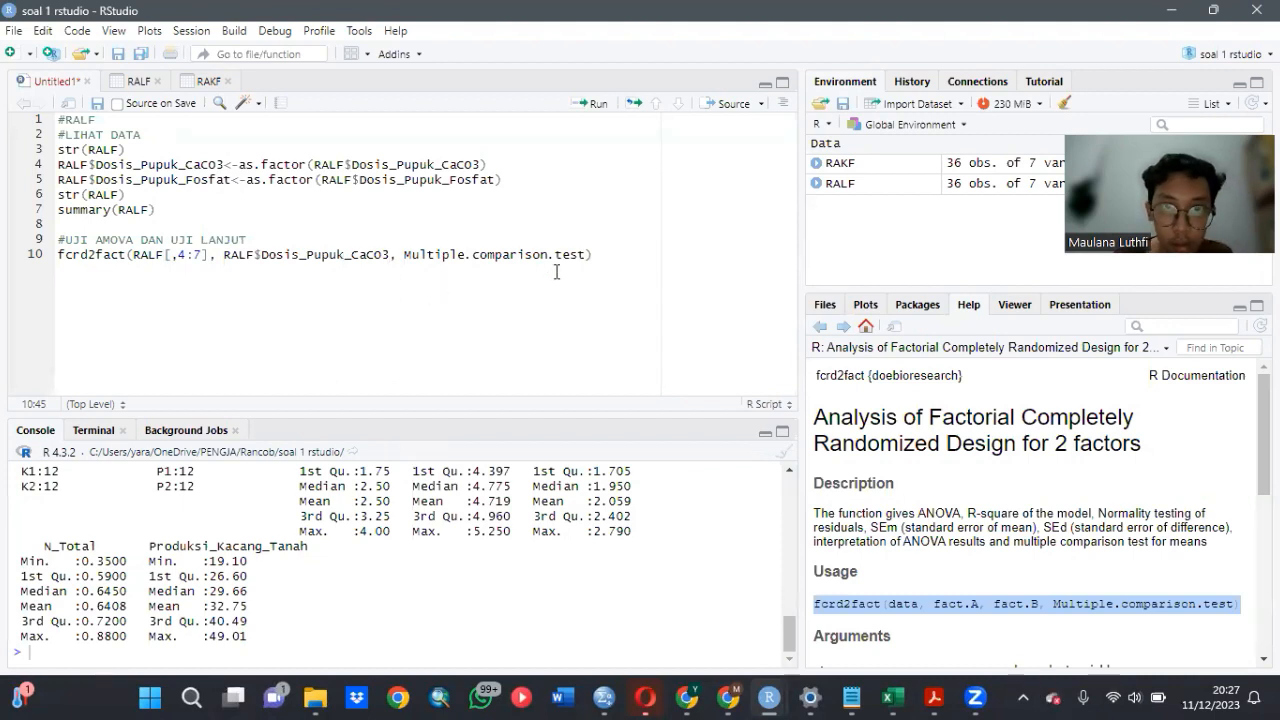
- Replace the Multiple.comparison.test placeholder in the fcrd2fact call with RALF$Dosis_Pupuk_Fosfat as the second factor
click(583, 256)
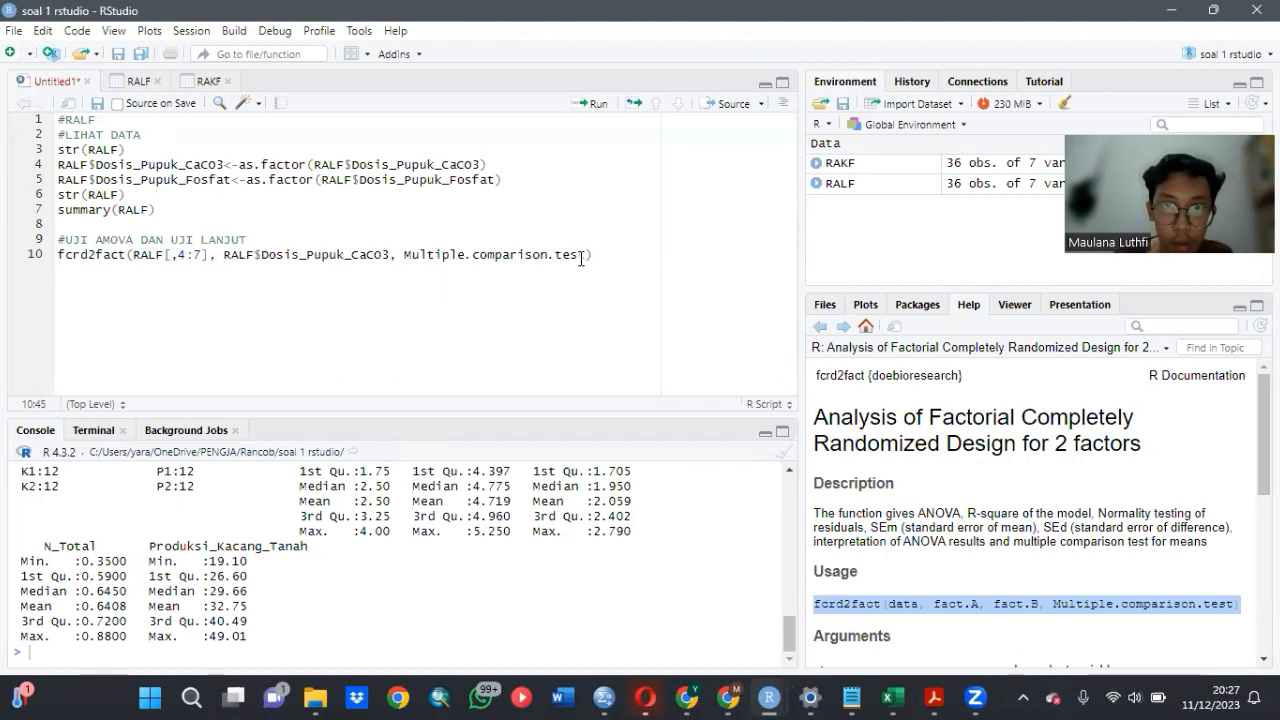
click(587, 256)
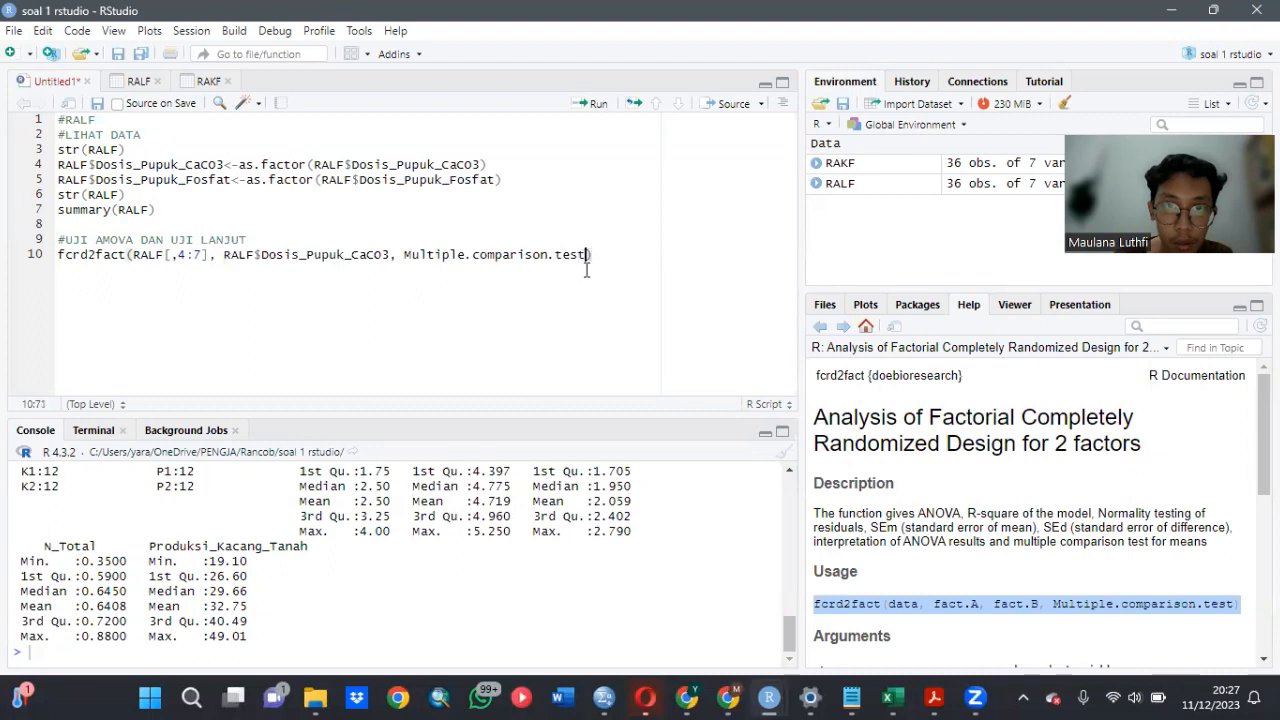
key(BackSpace)
key(BackSpace)
key(BackSpace)
key(BackSpace)
key(BackSpace)
key(BackSpace)
key(BackSpace)
key(BackSpace)
key(BackSpace)
key(BackSpace)
key(BackSpace)
key(BackSpace)
key(BackSpace)
key(BackSpace)
key(BackSpace)
key(BackSpace)
key(BackSpace)
key(BackSpace)
key(BackSpace)
key(BackSpace)
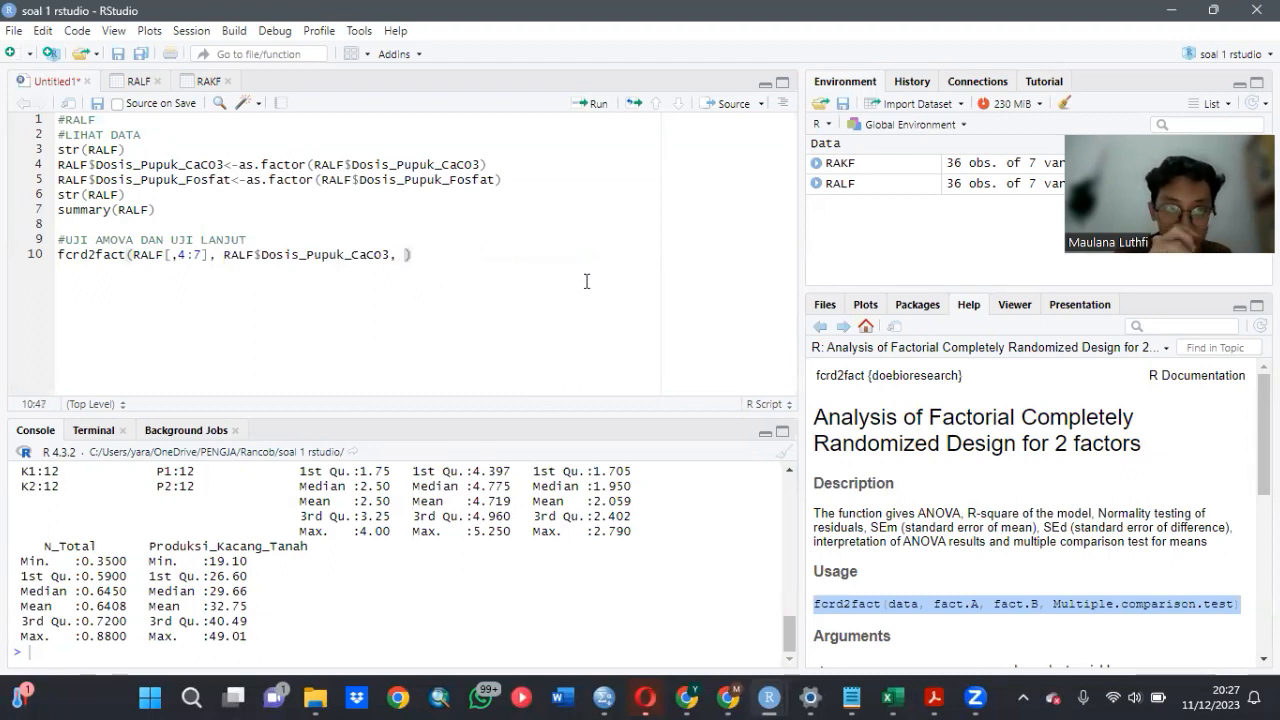
text(RAL)
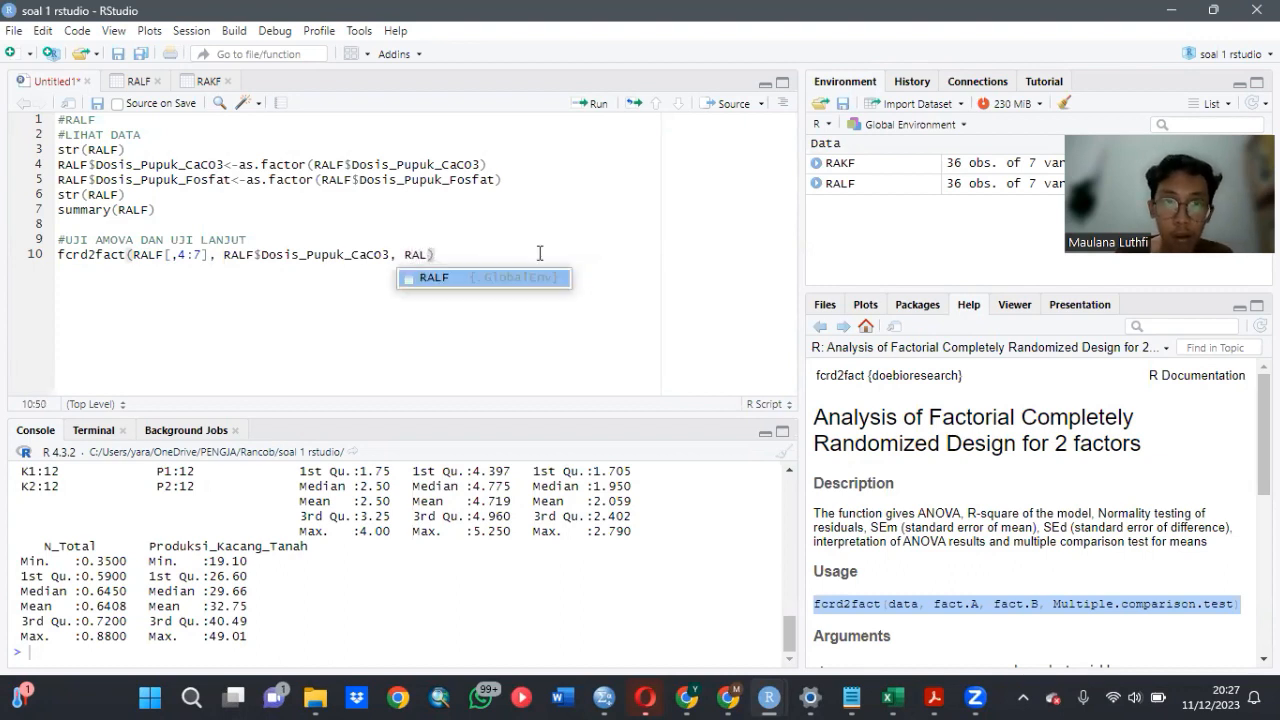
click(548, 278)
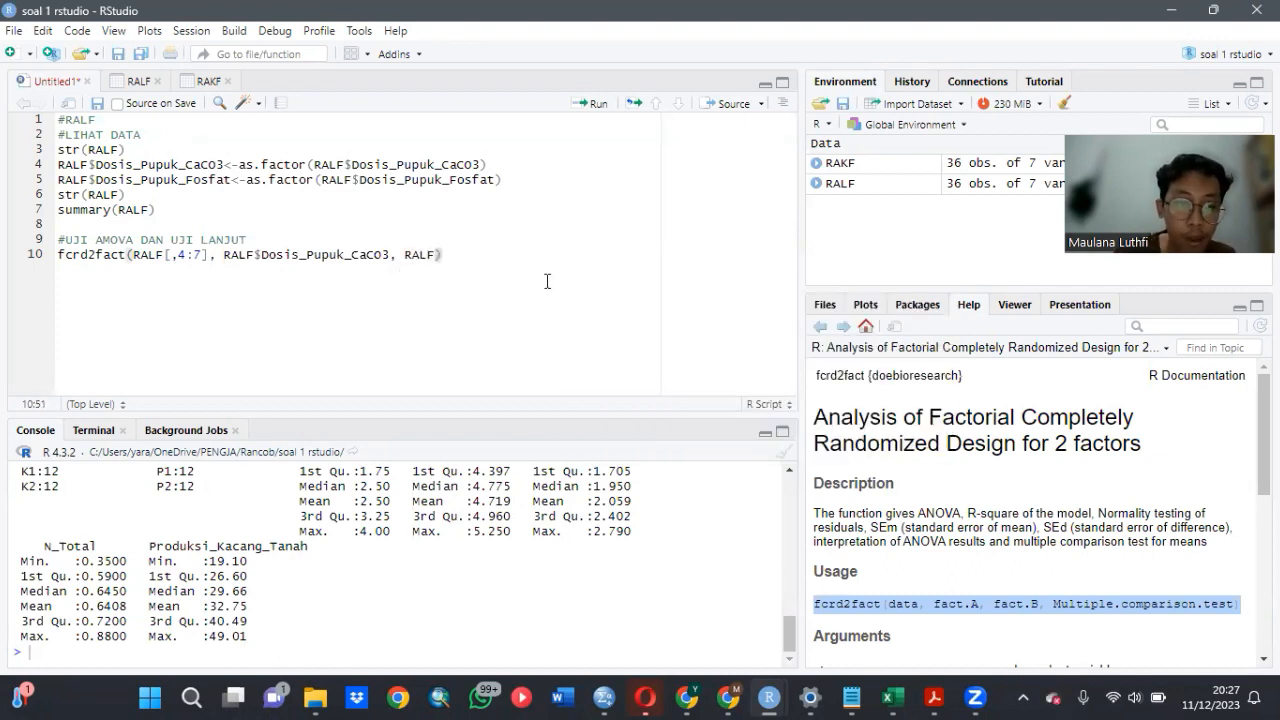
text($)
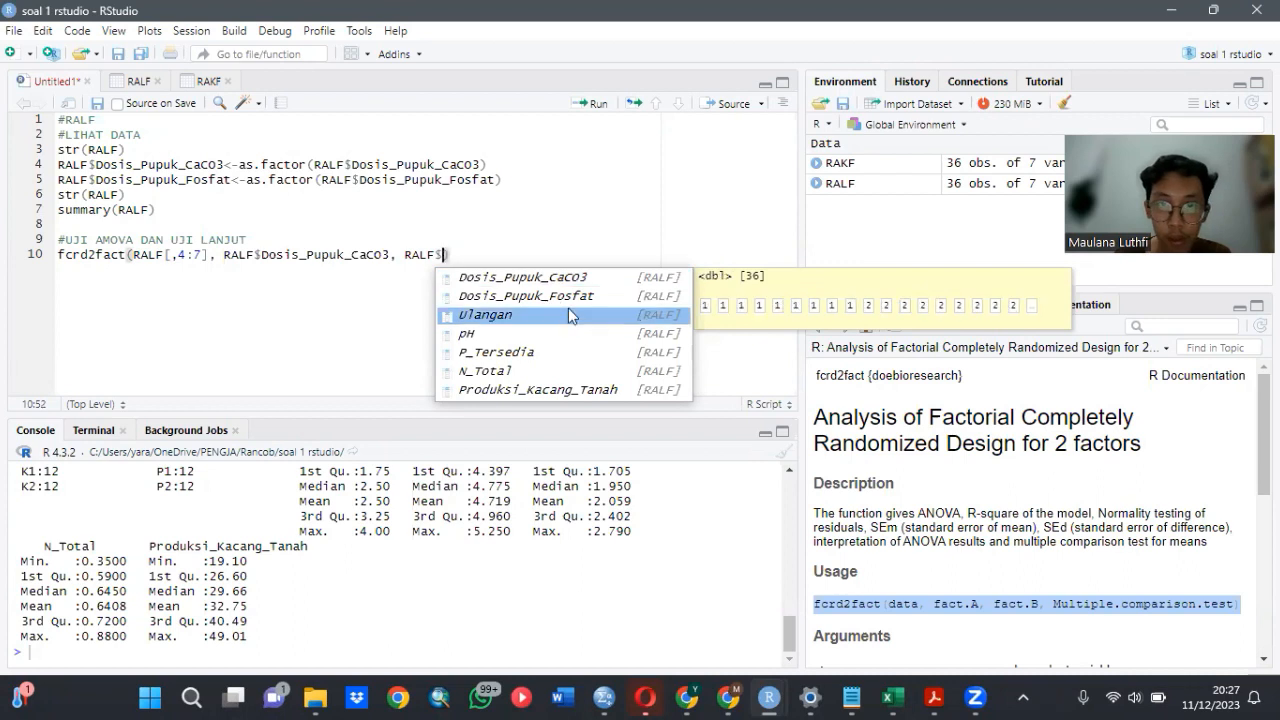
click(567, 292)
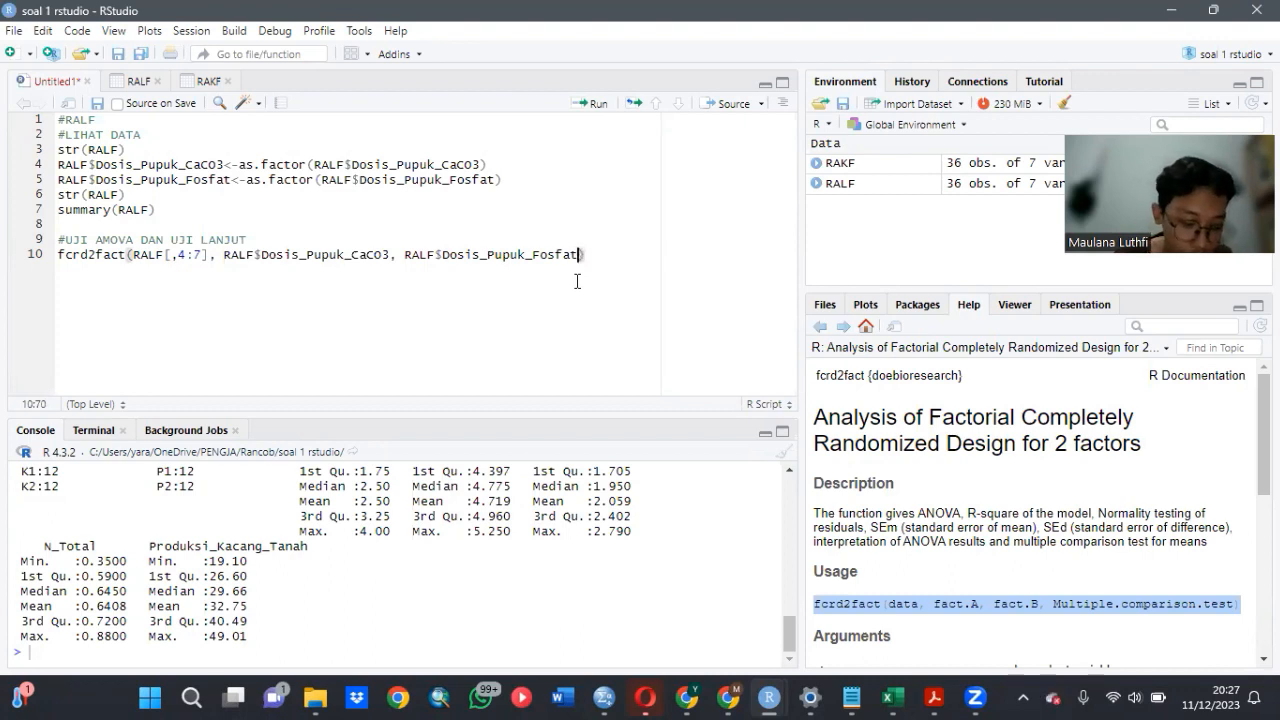
- Add 1 as the multiple comparison test argument of the fcrd2fact call and run the line
text(,)
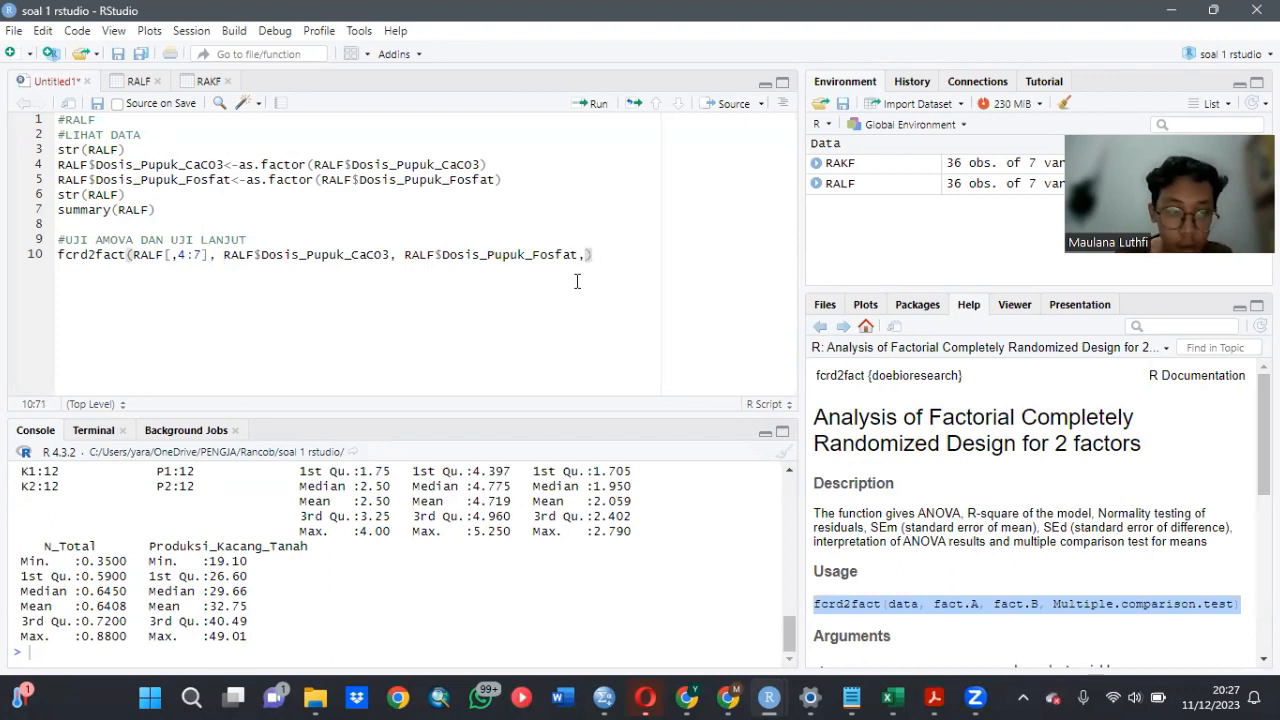
text(1)
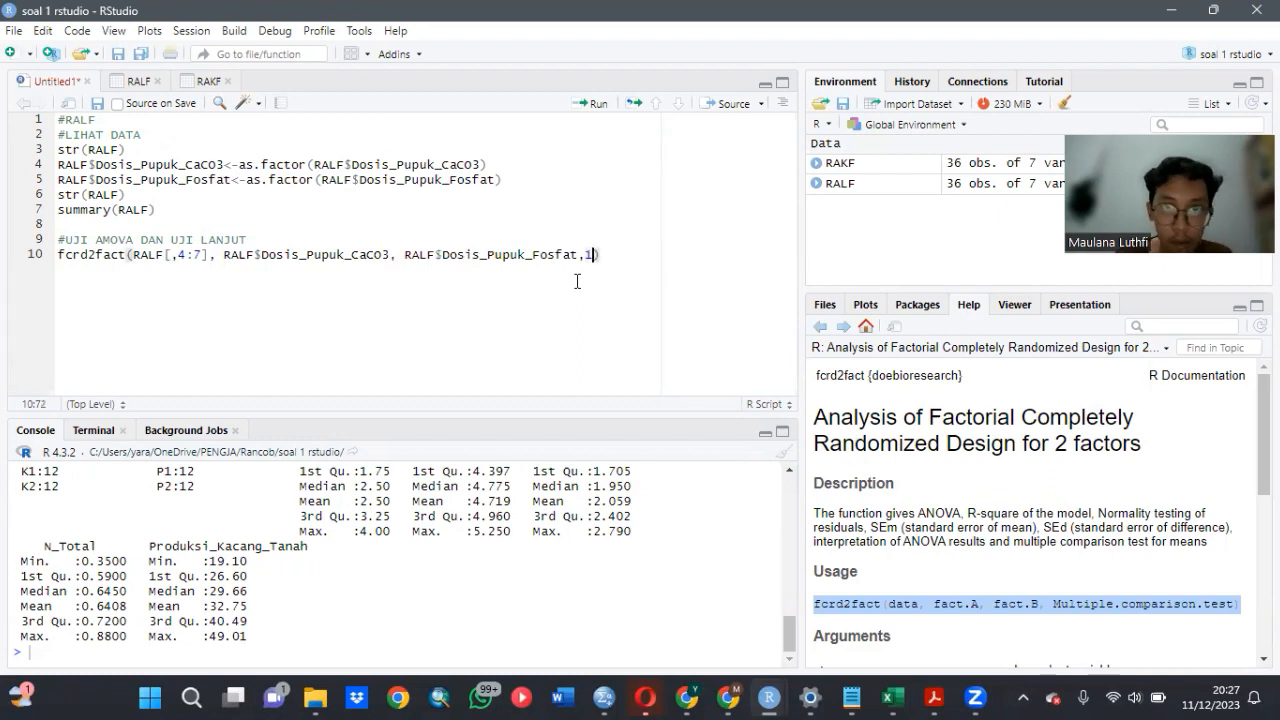
click(597, 104)
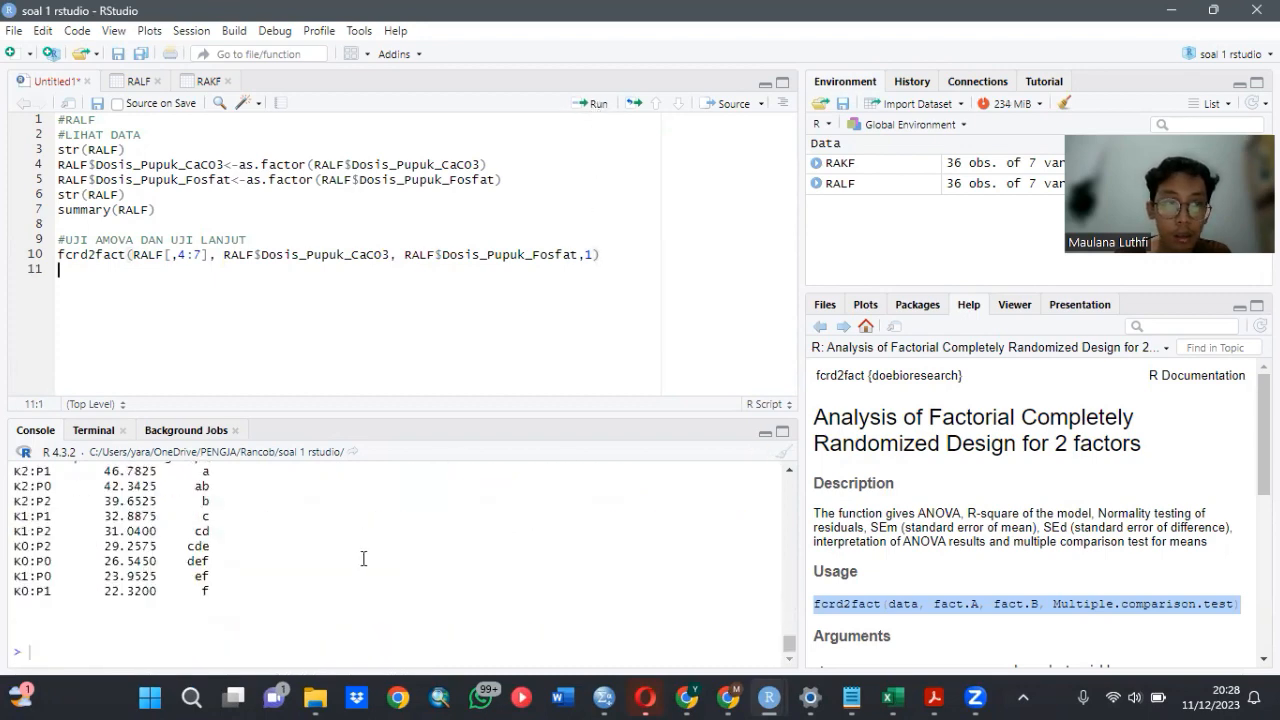
- Look through the fcrd2fact console output from the Produksi_Kacang_Tanah results back to the start of the pH results
scroll(363, 558, up, 4)
scroll(363, 558, down, 2)
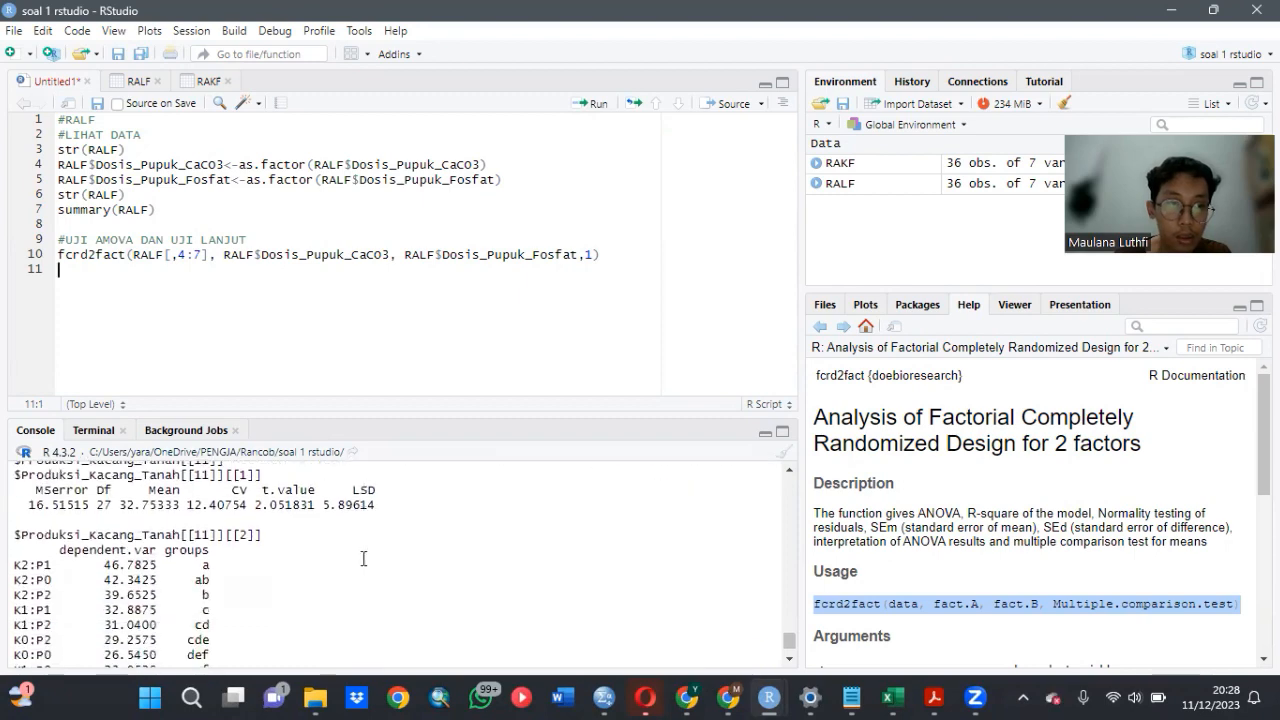
scroll(363, 558, down, 2)
scroll(363, 558, up, 5)
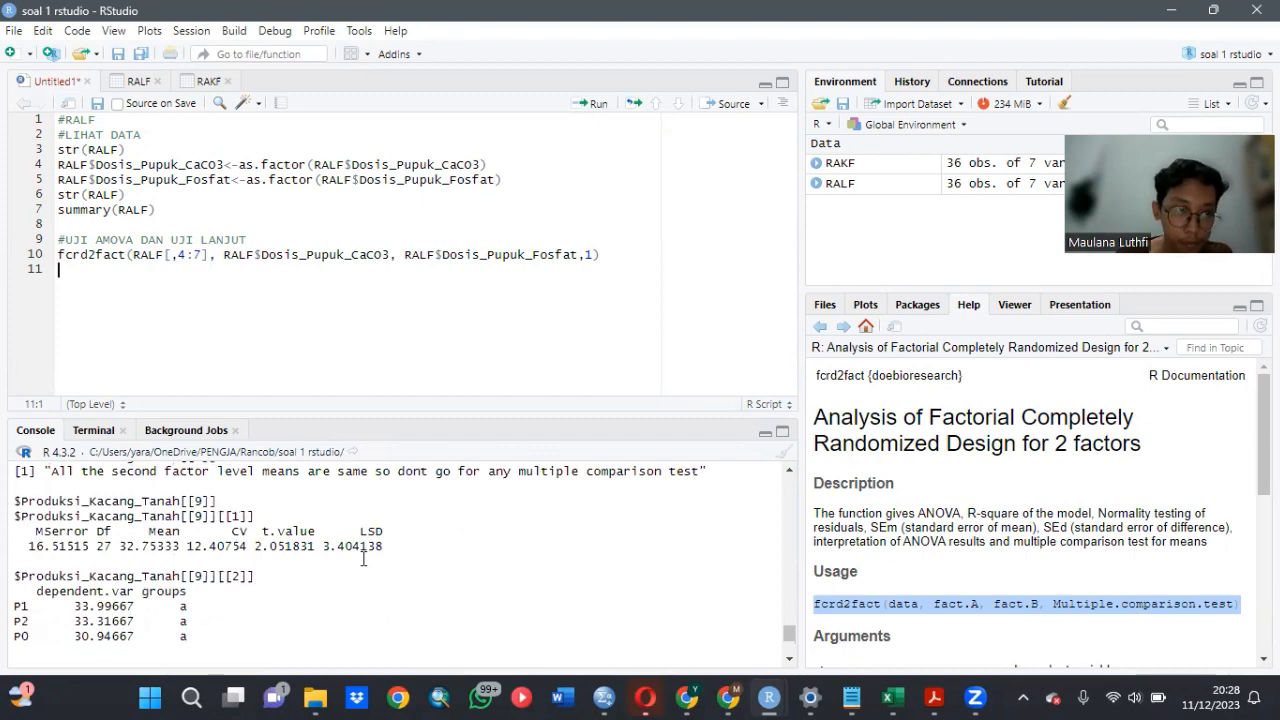
scroll(363, 558, up, 12)
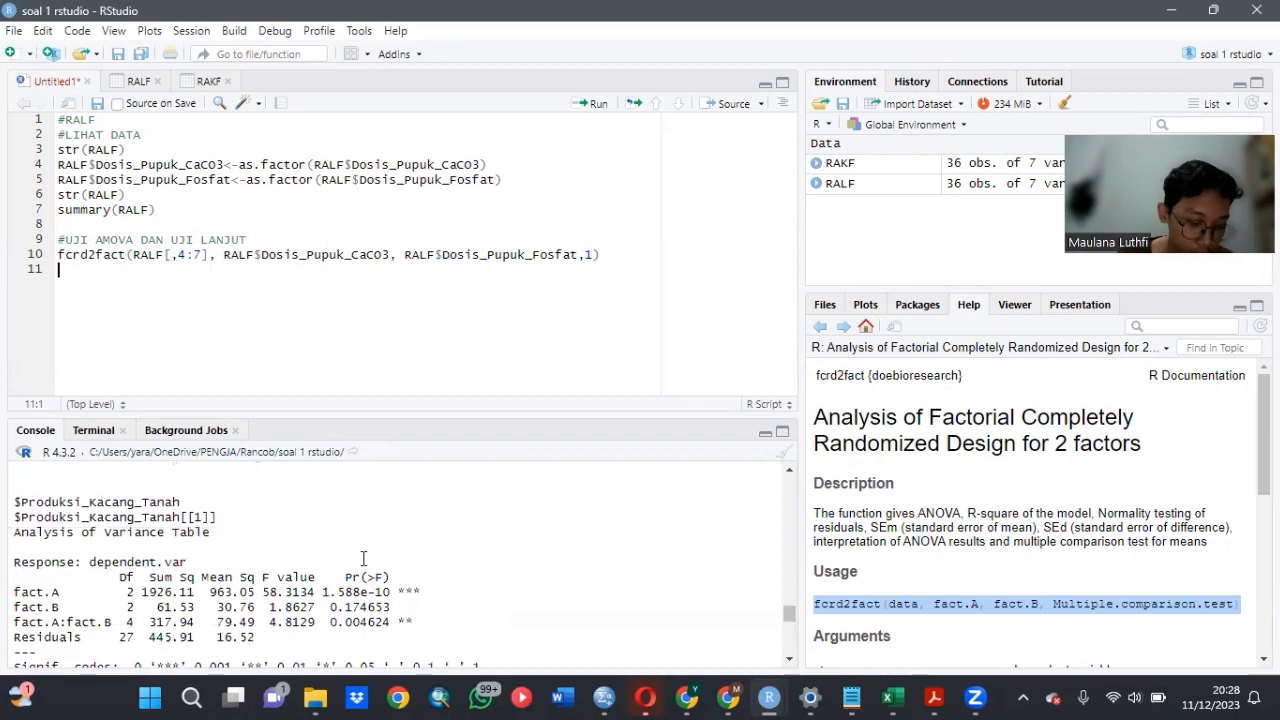
scroll(363, 558, up, 10)
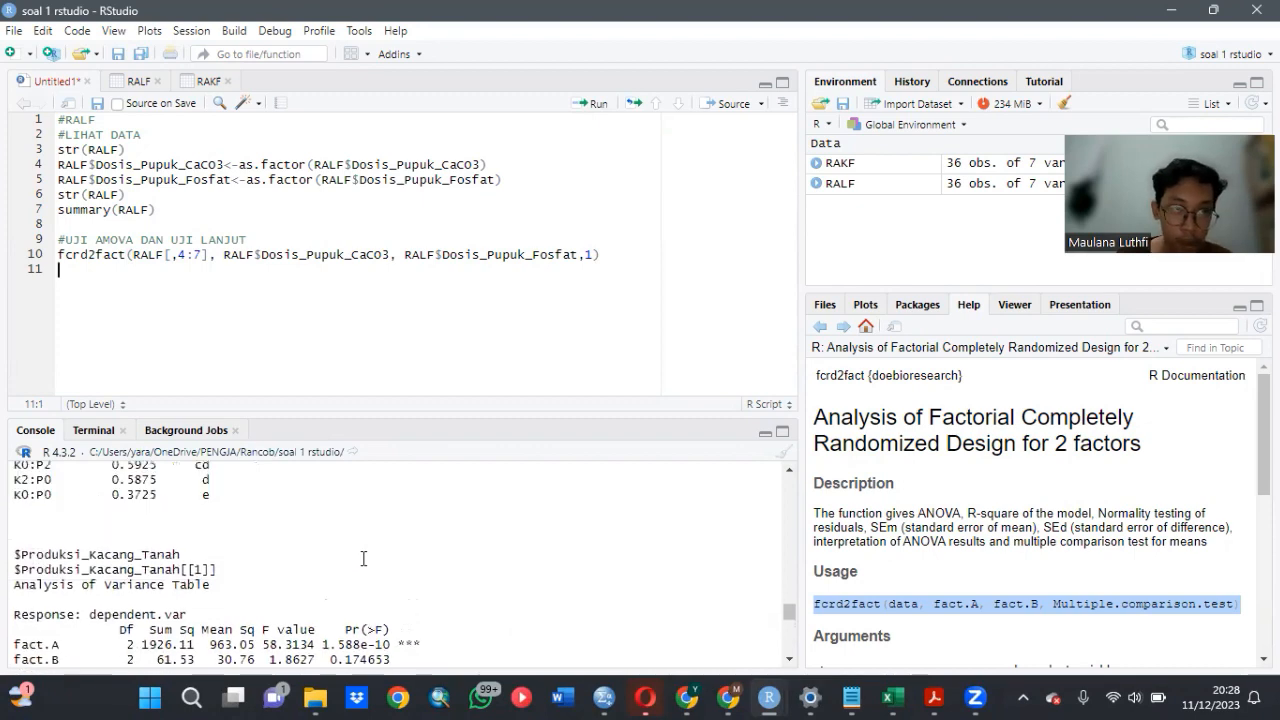
scroll(363, 558, up, 12)
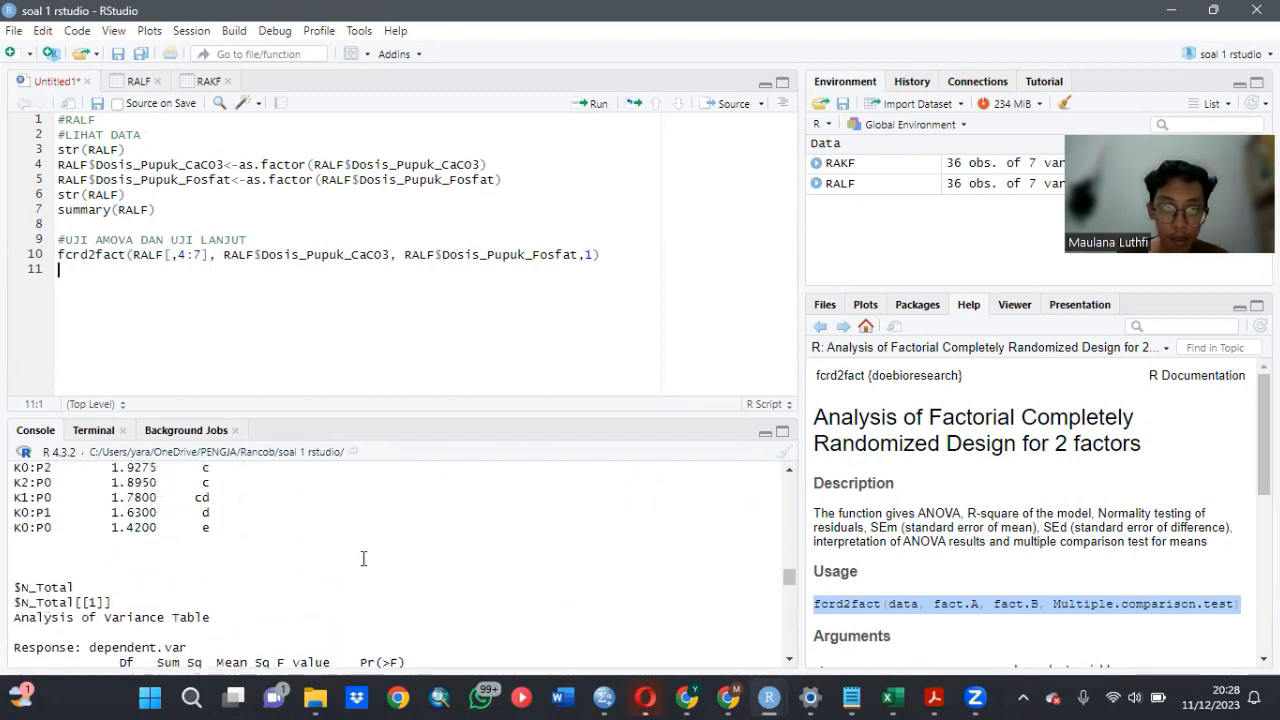
scroll(363, 558, up, 10)
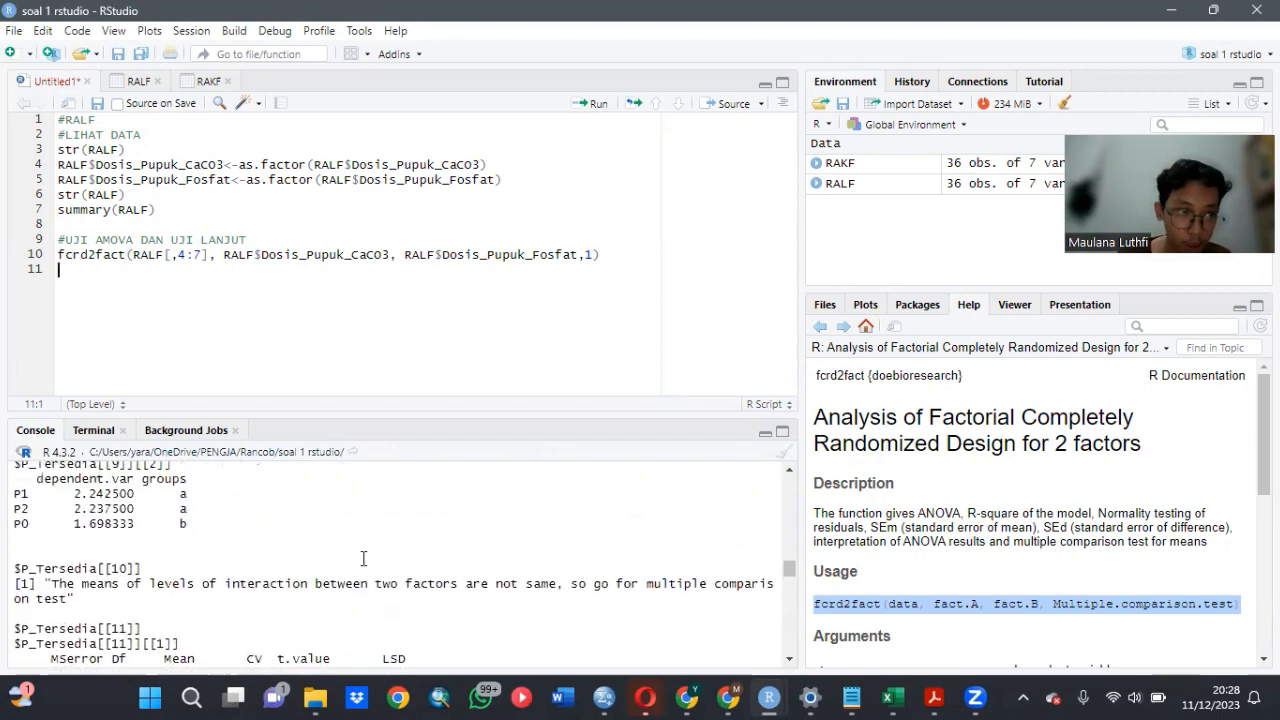
scroll(363, 558, up, 10)
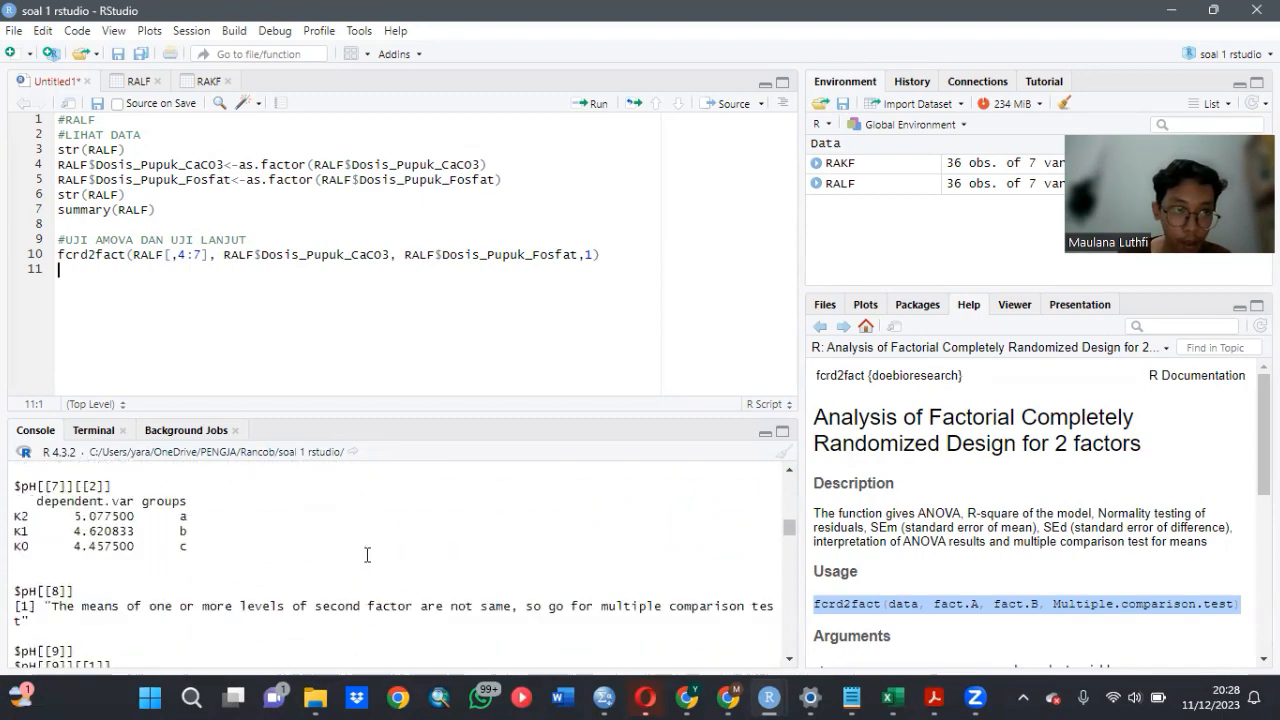
scroll(370, 551, up, 8)
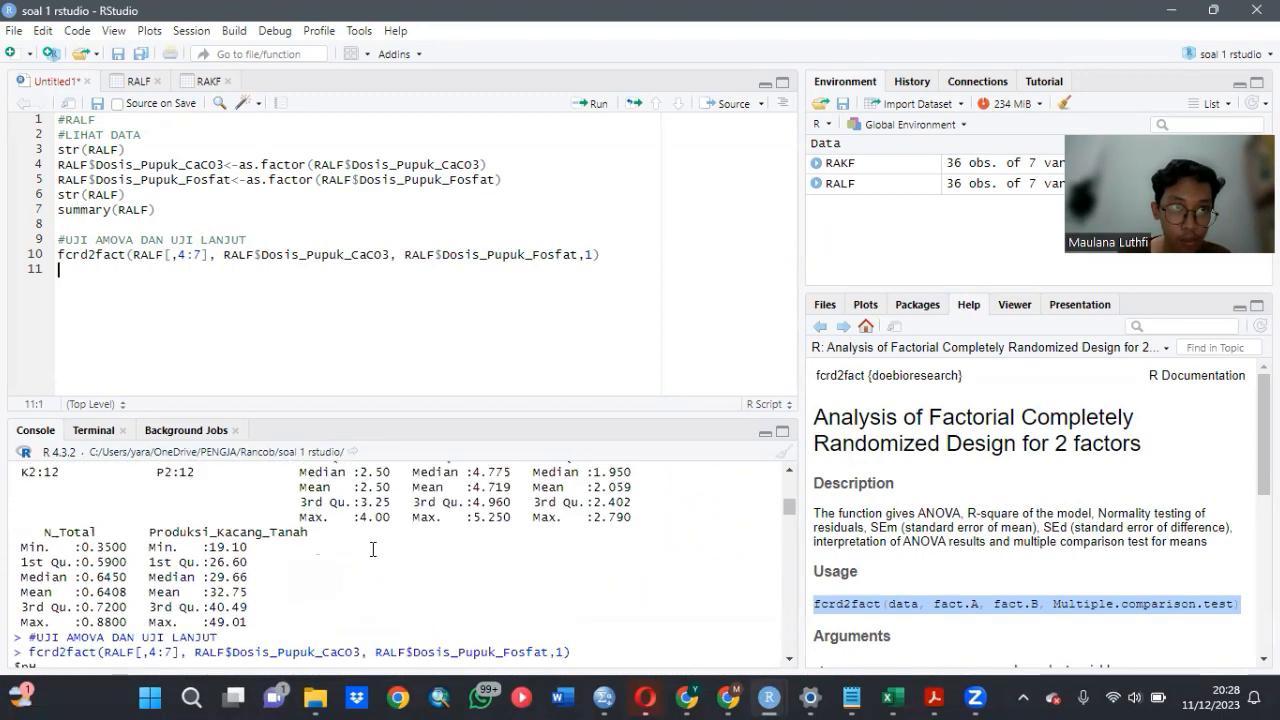
scroll(373, 549, down, 8)
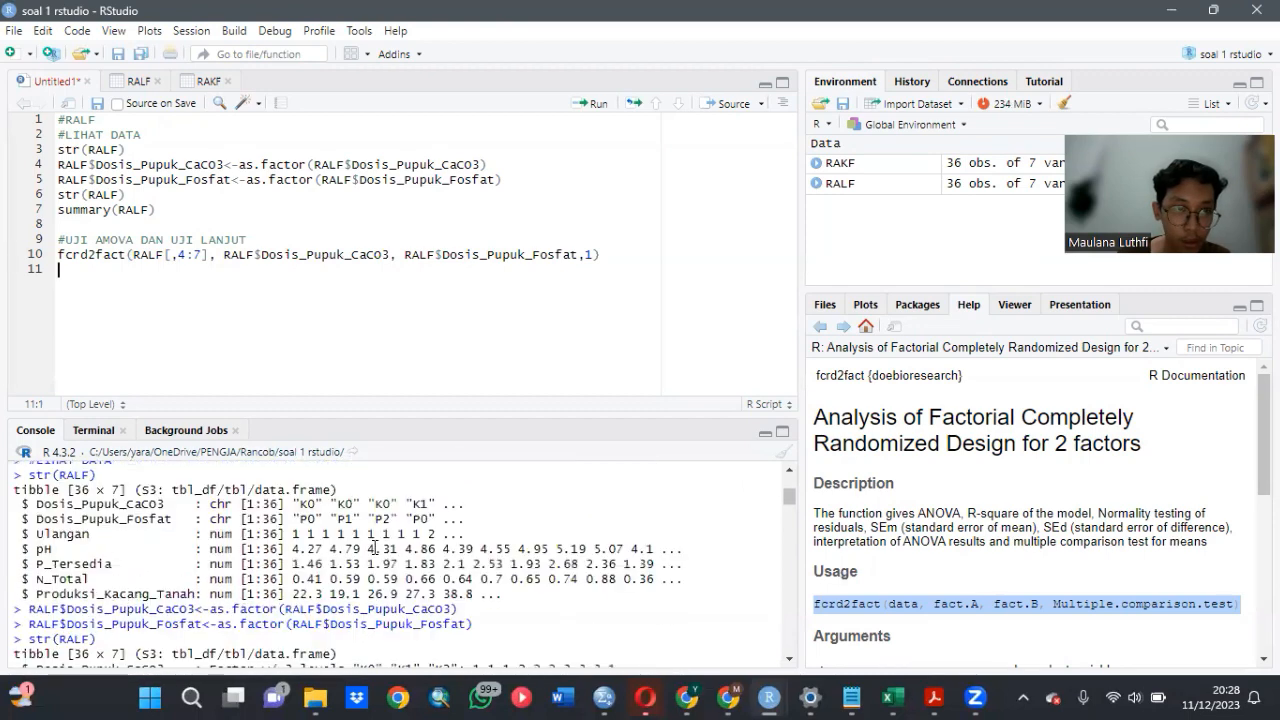
scroll(374, 545, down, 6)
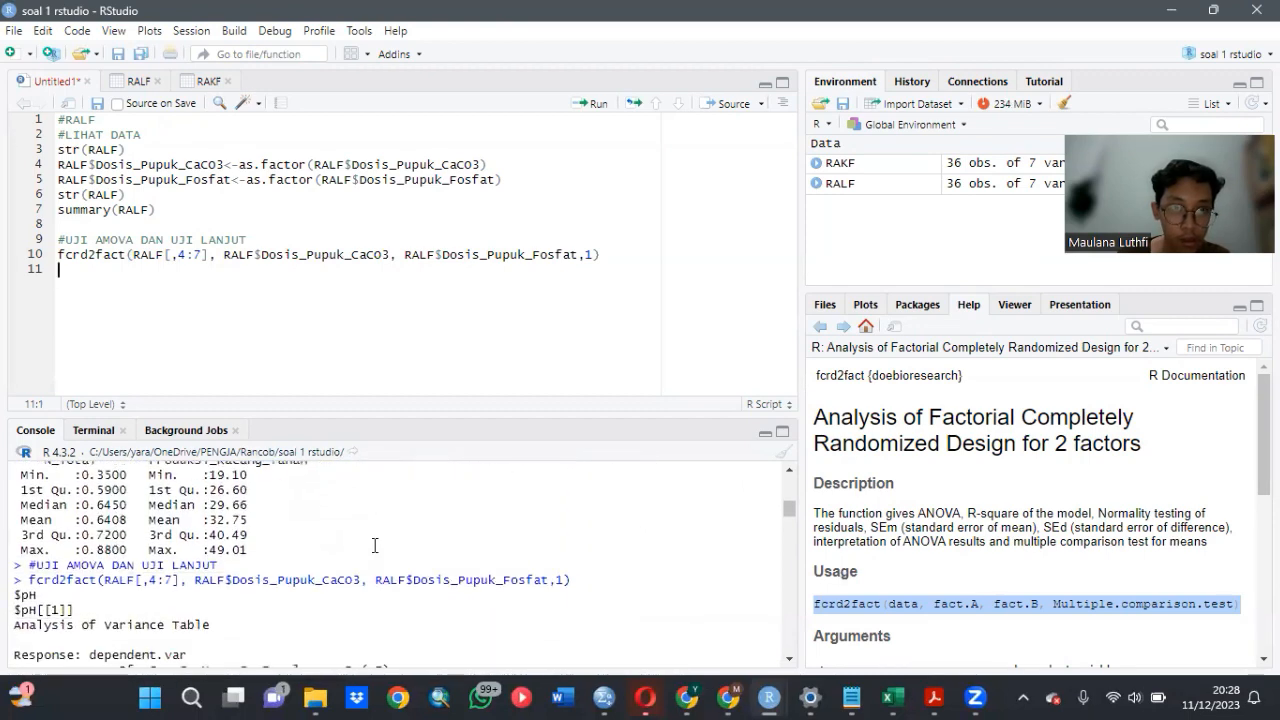
- Examine the pH analysis of variance table, the Shapiro-Wilk normality test and the mean comparisons for each of the two factors
scroll(374, 545, up, 3)
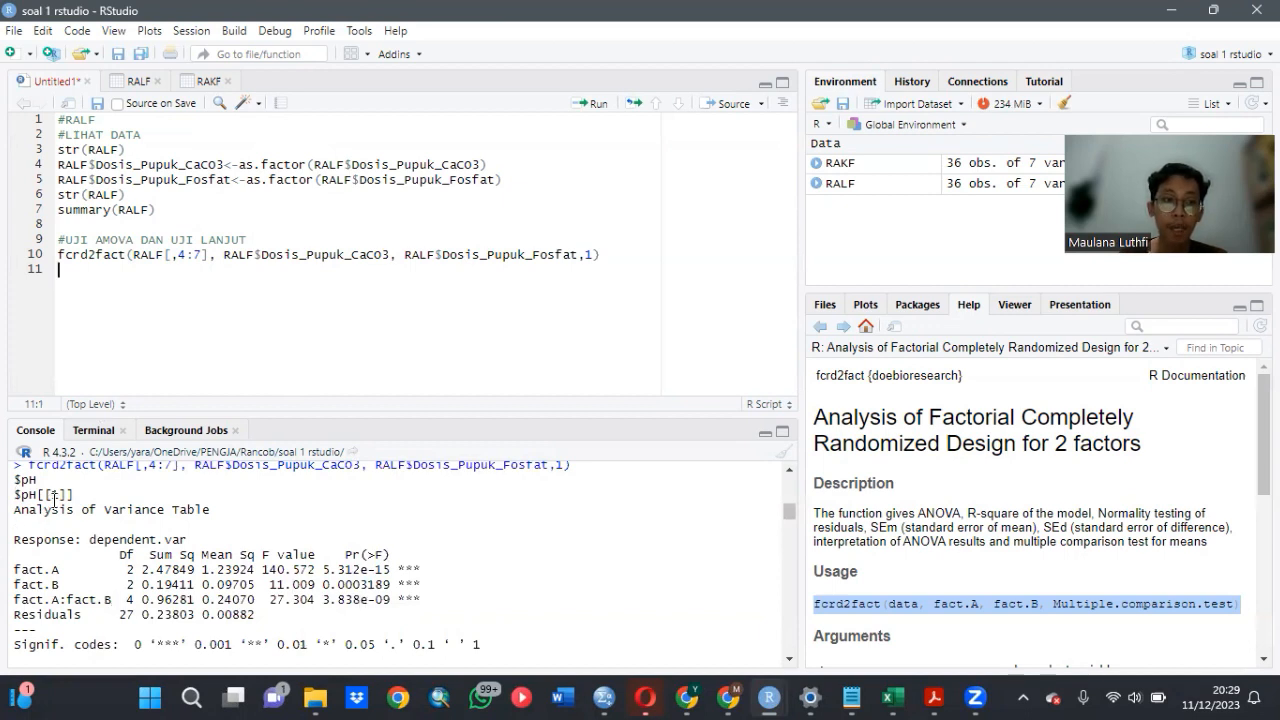
scroll(402, 570, down, 4)
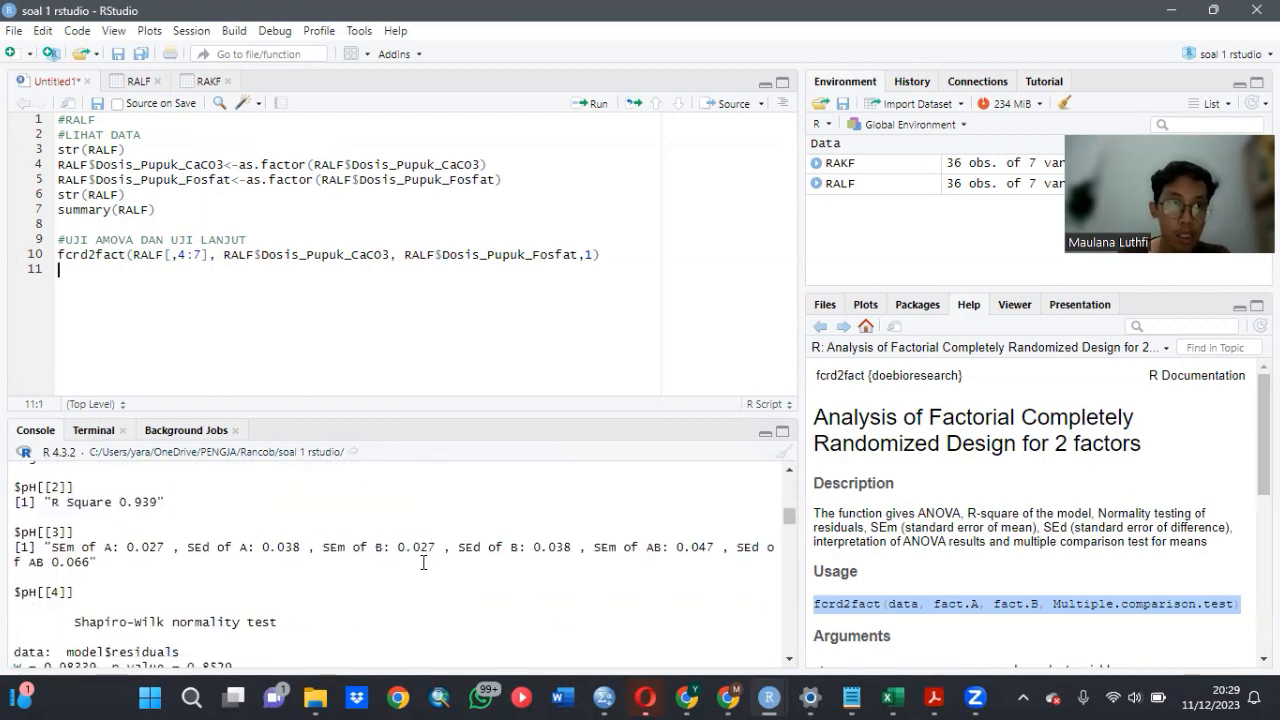
scroll(423, 563, down, 2)
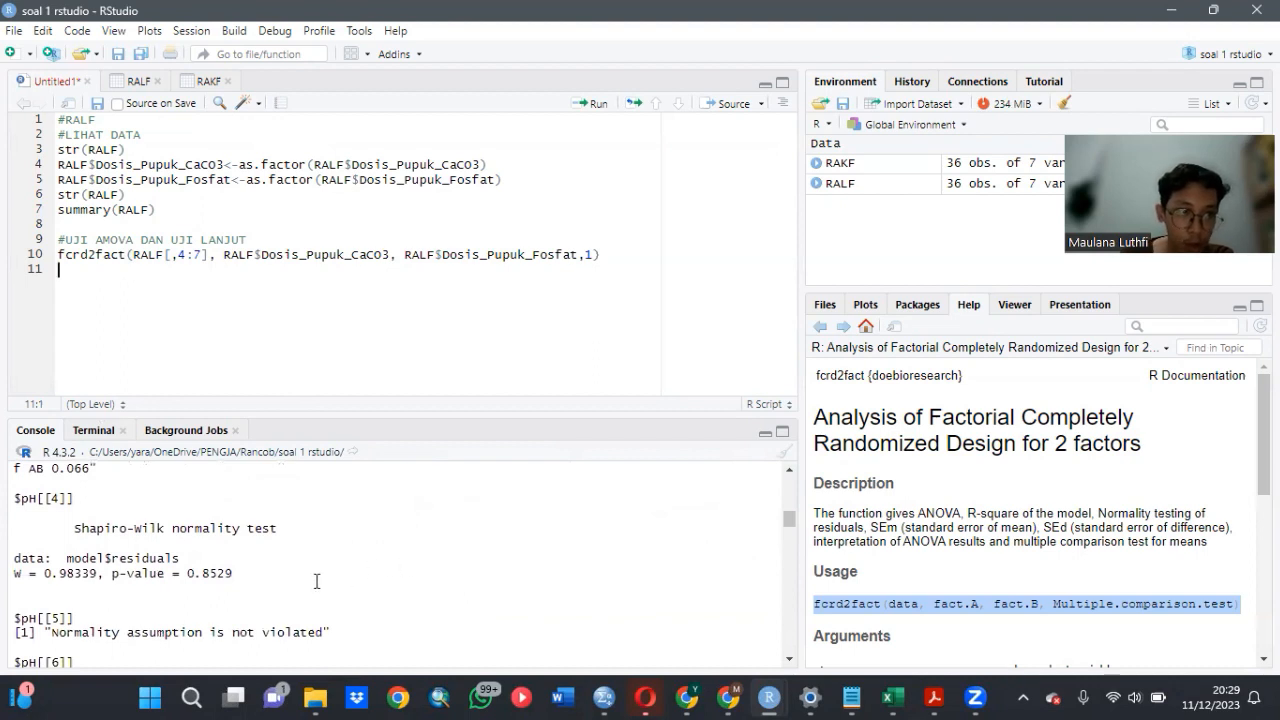
scroll(316, 581, down, 4)
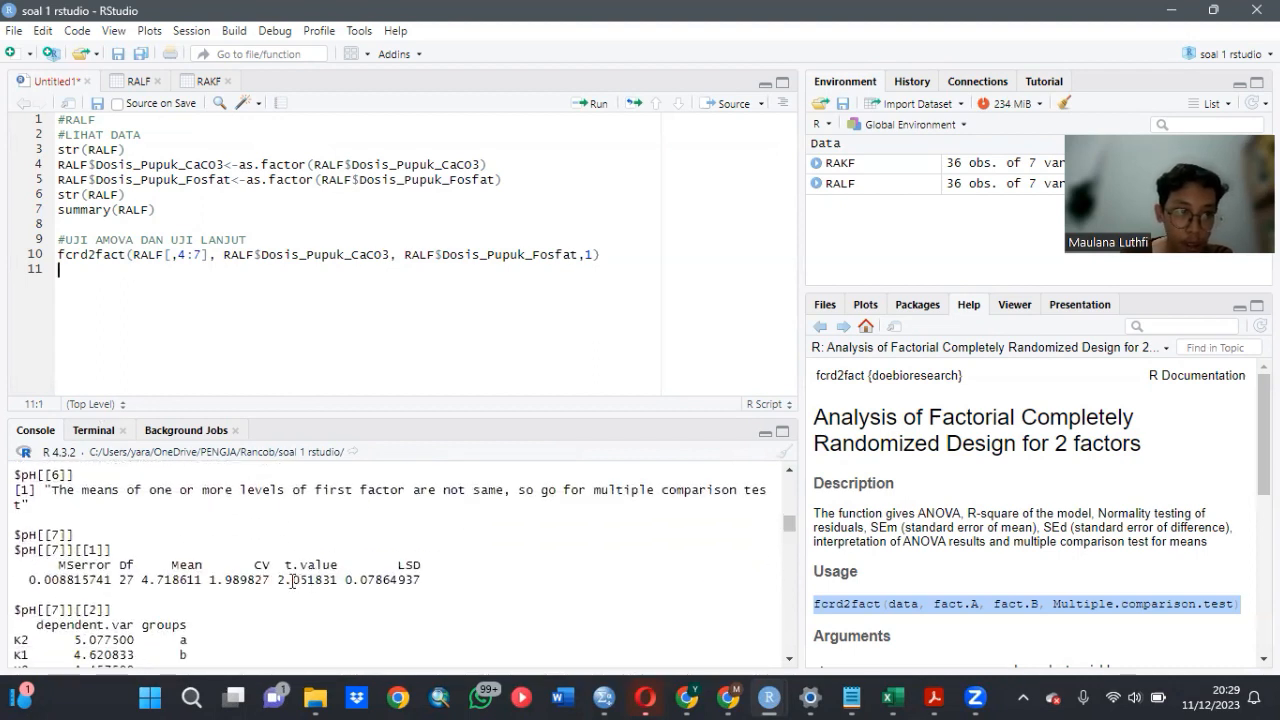
scroll(281, 578, down, 4)
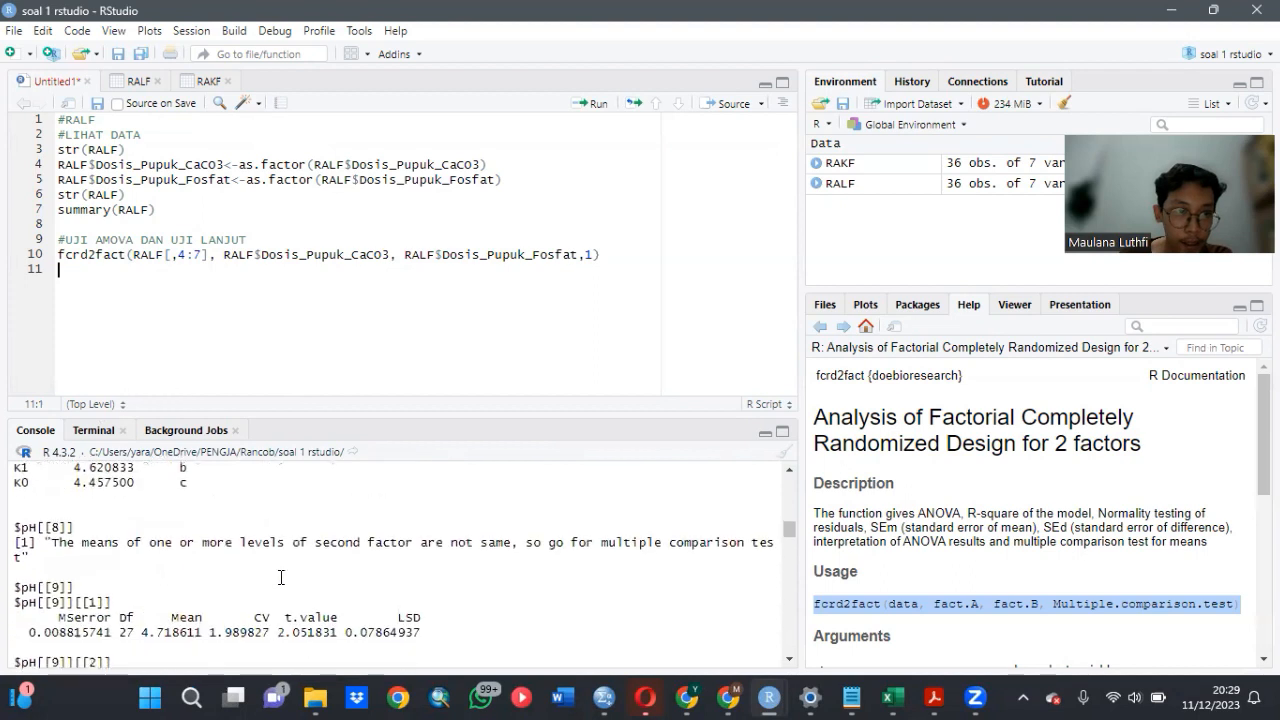
scroll(281, 578, up, 4)
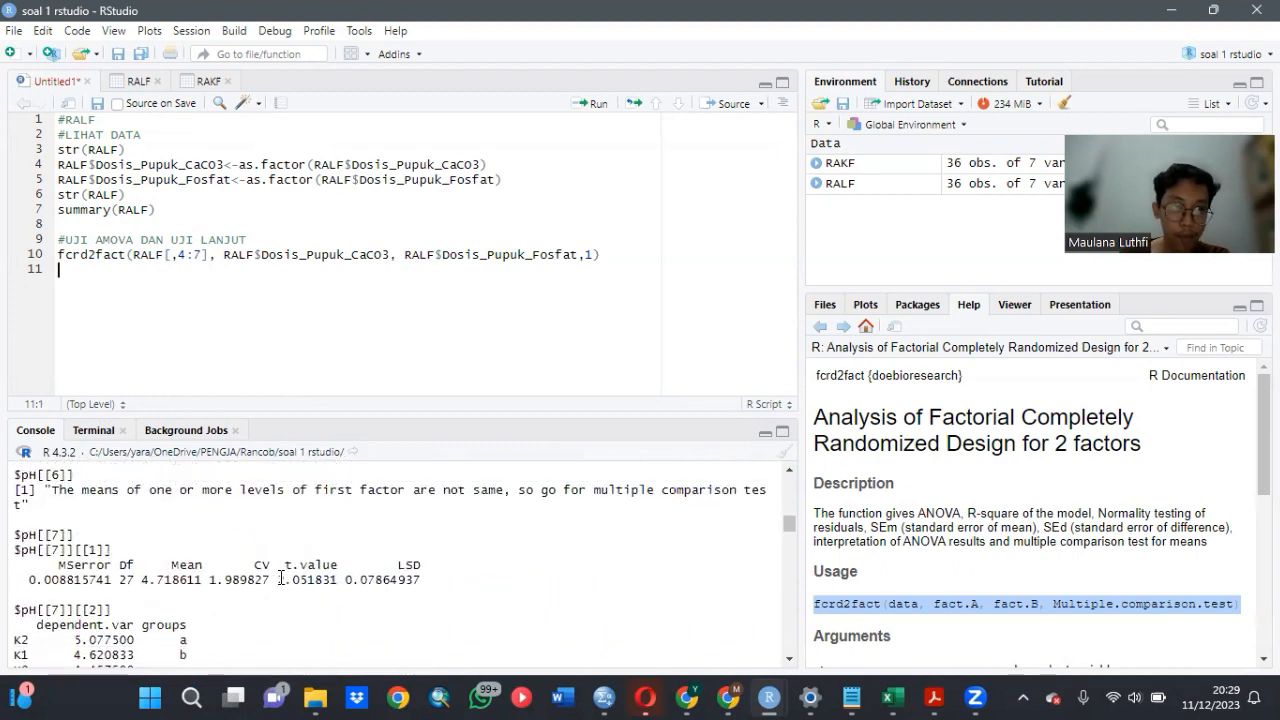
scroll(281, 578, down, 2)
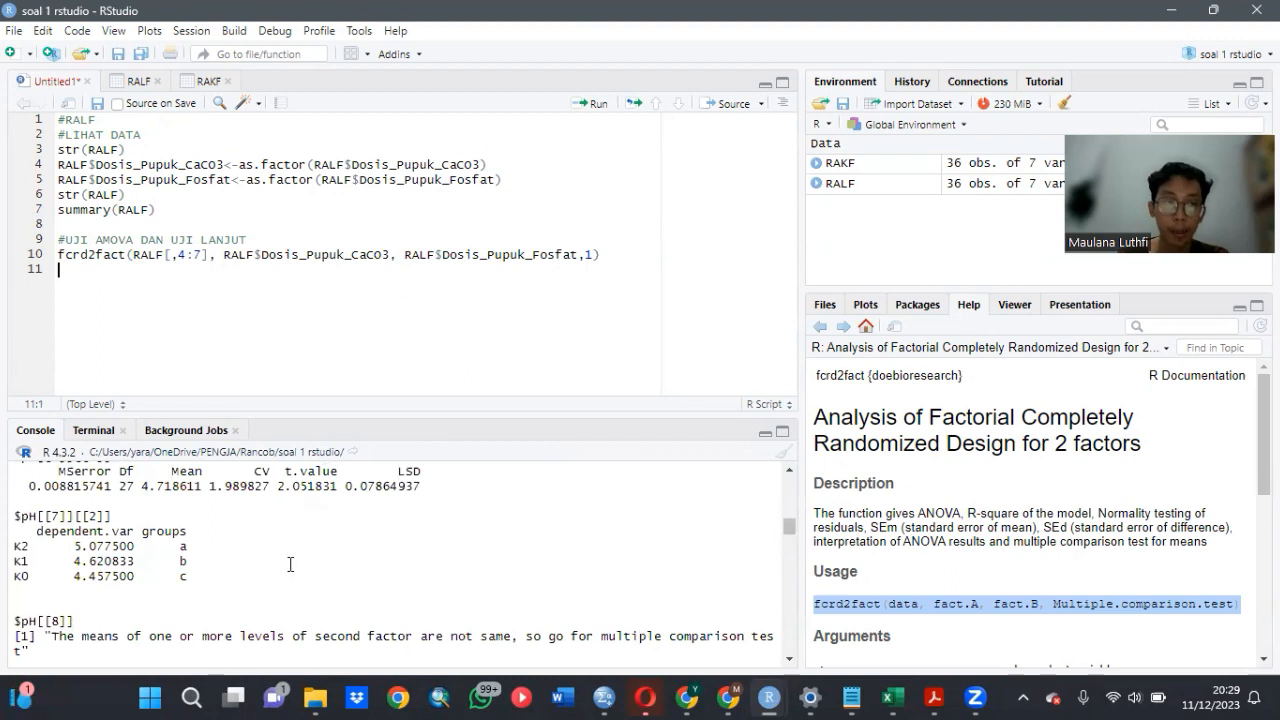
scroll(290, 565, down, 2)
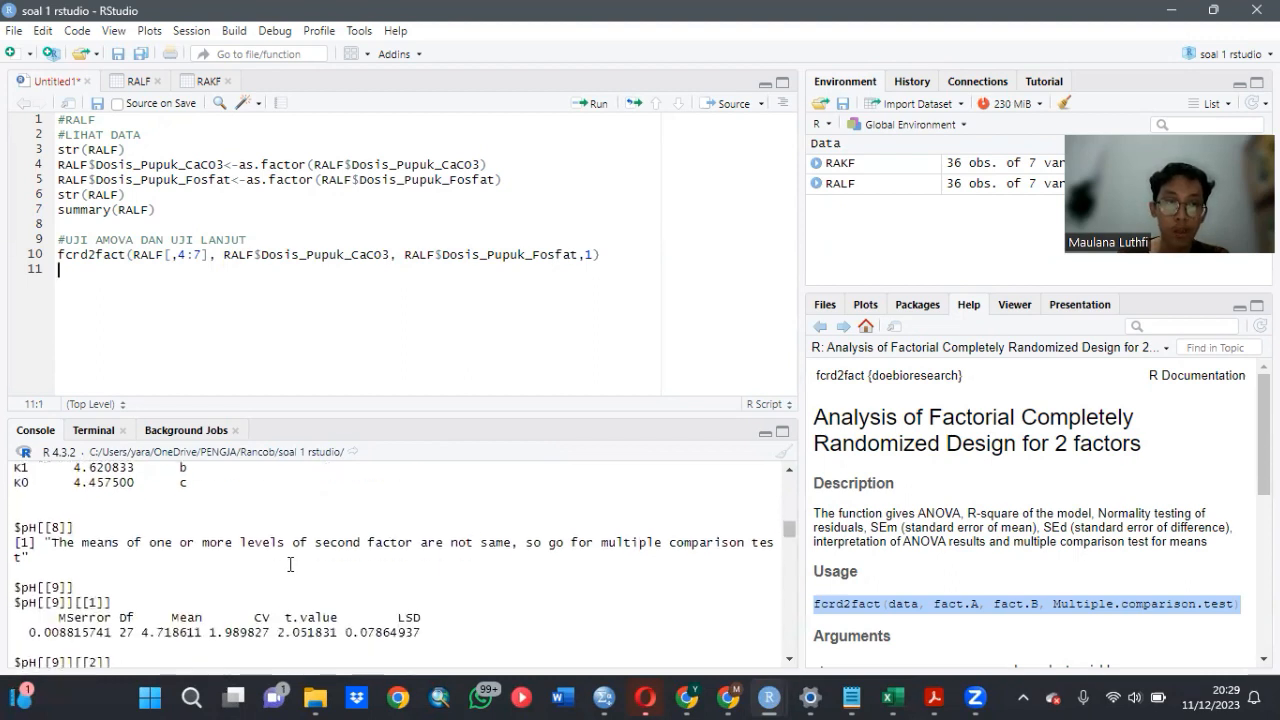
scroll(290, 565, down, 1)
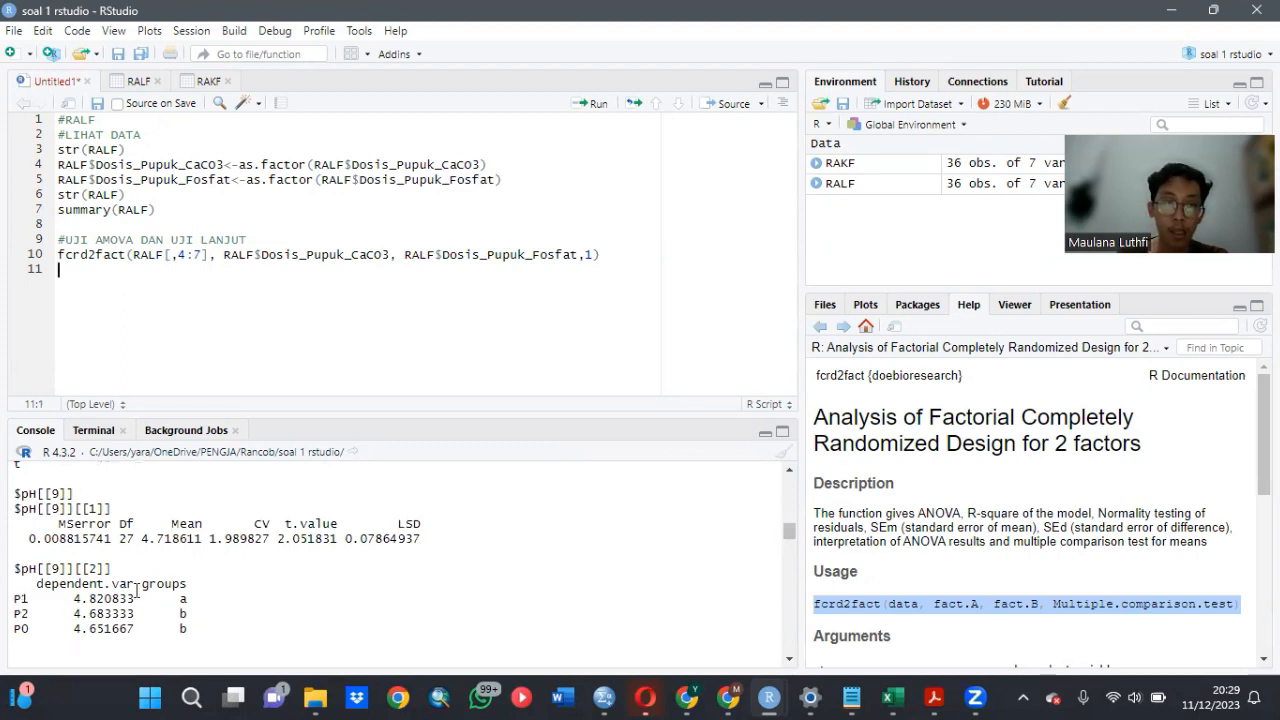
- Examine the pH interaction test and the letter groups of the CaCO3 and phosphate dose combinations
scroll(228, 561, down, 6)
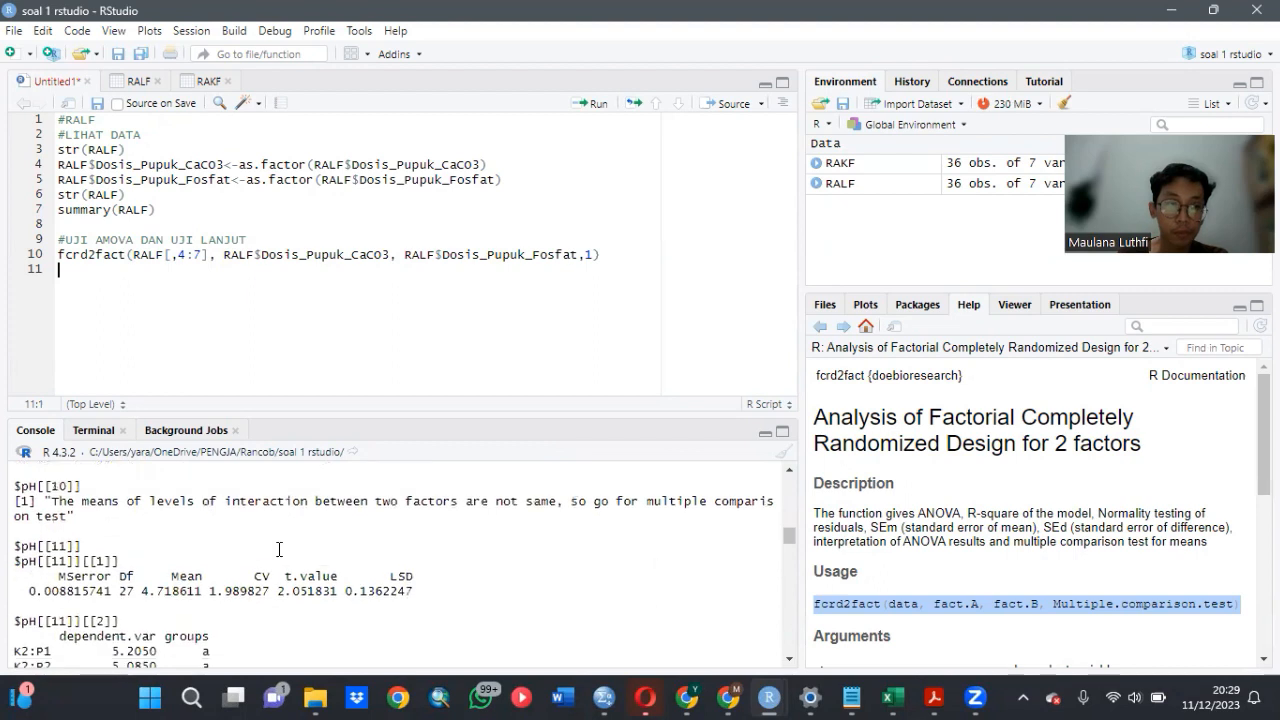
scroll(279, 549, down, 2)
scroll(279, 549, up, 2)
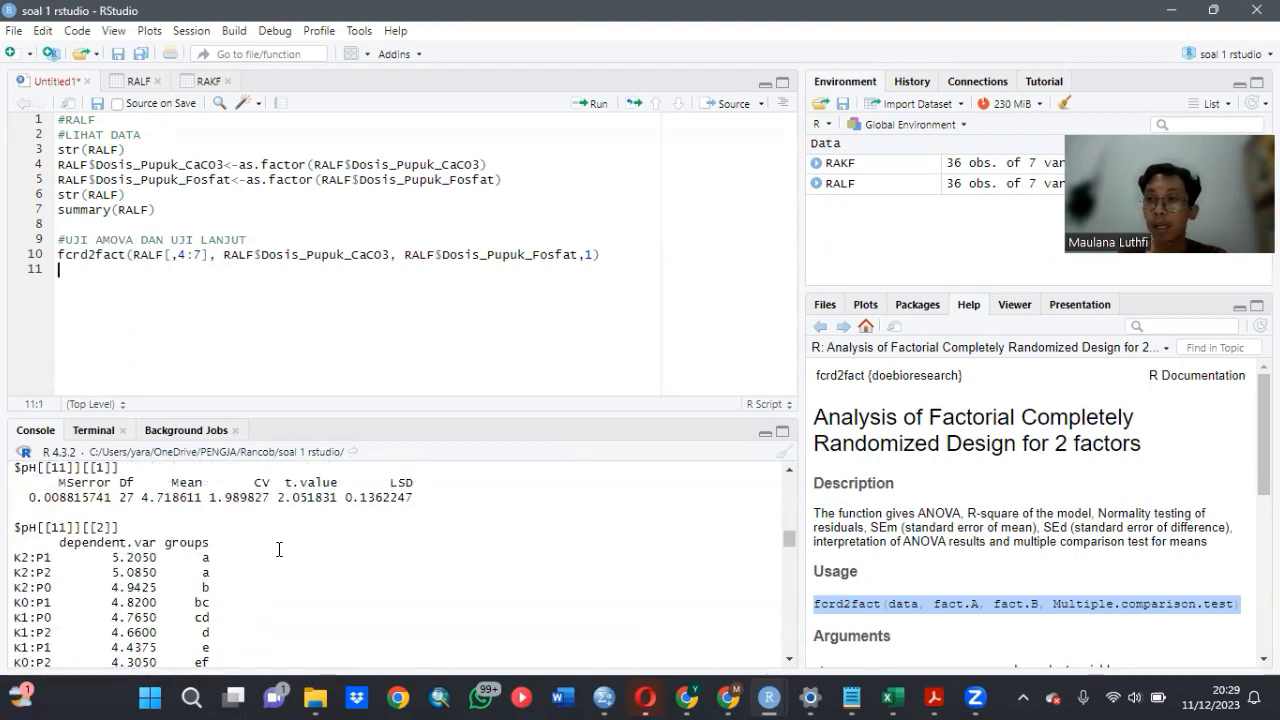
scroll(215, 568, down, 2)
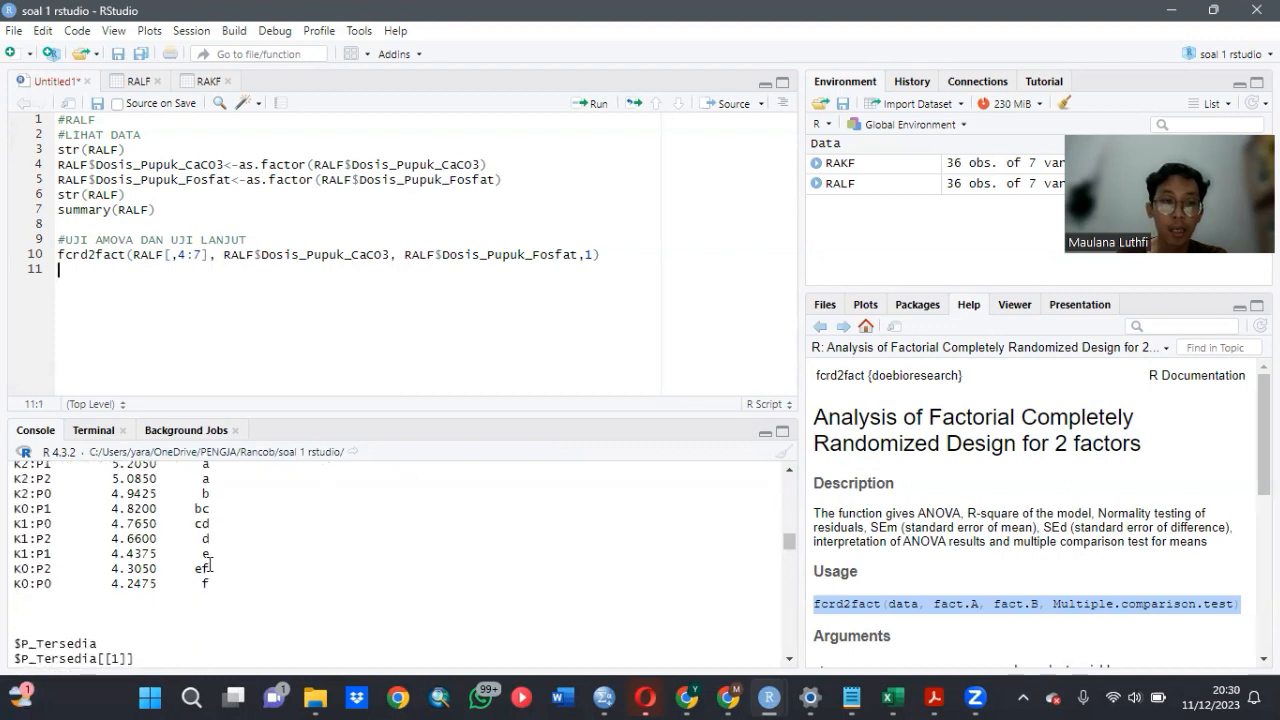
scroll(210, 566, up, 2)
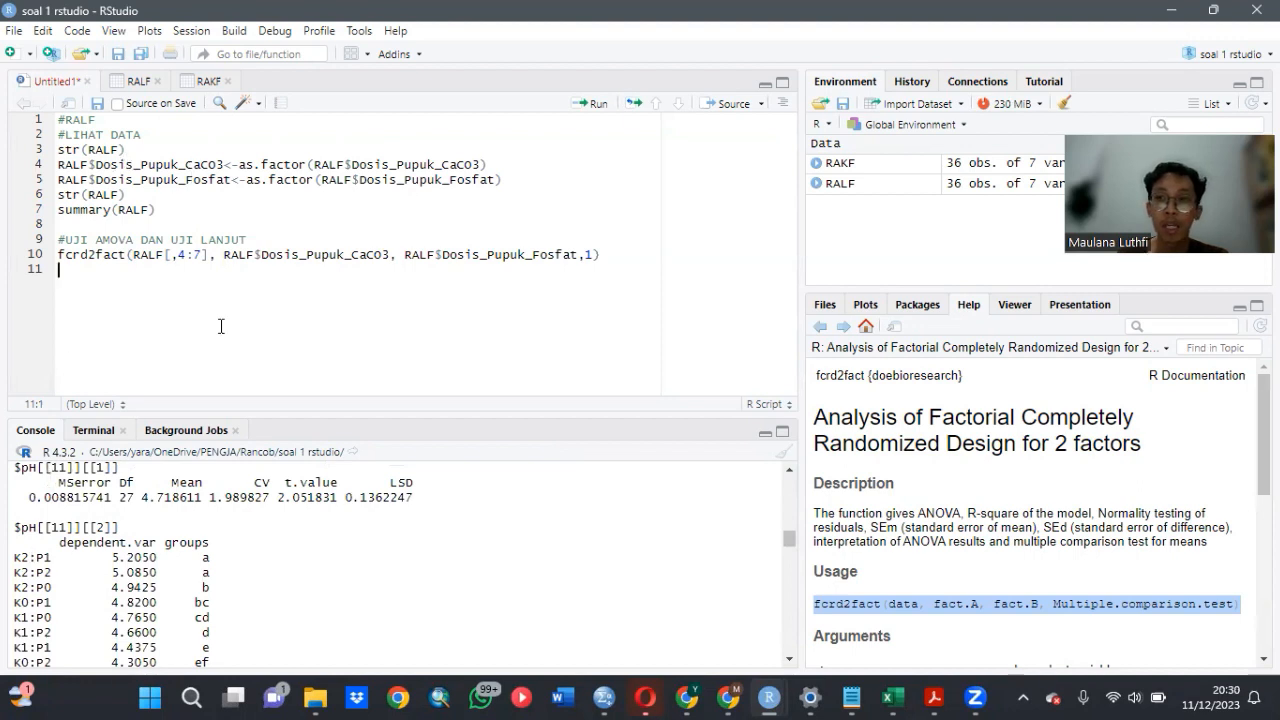
scroll(107, 560, down, 2)
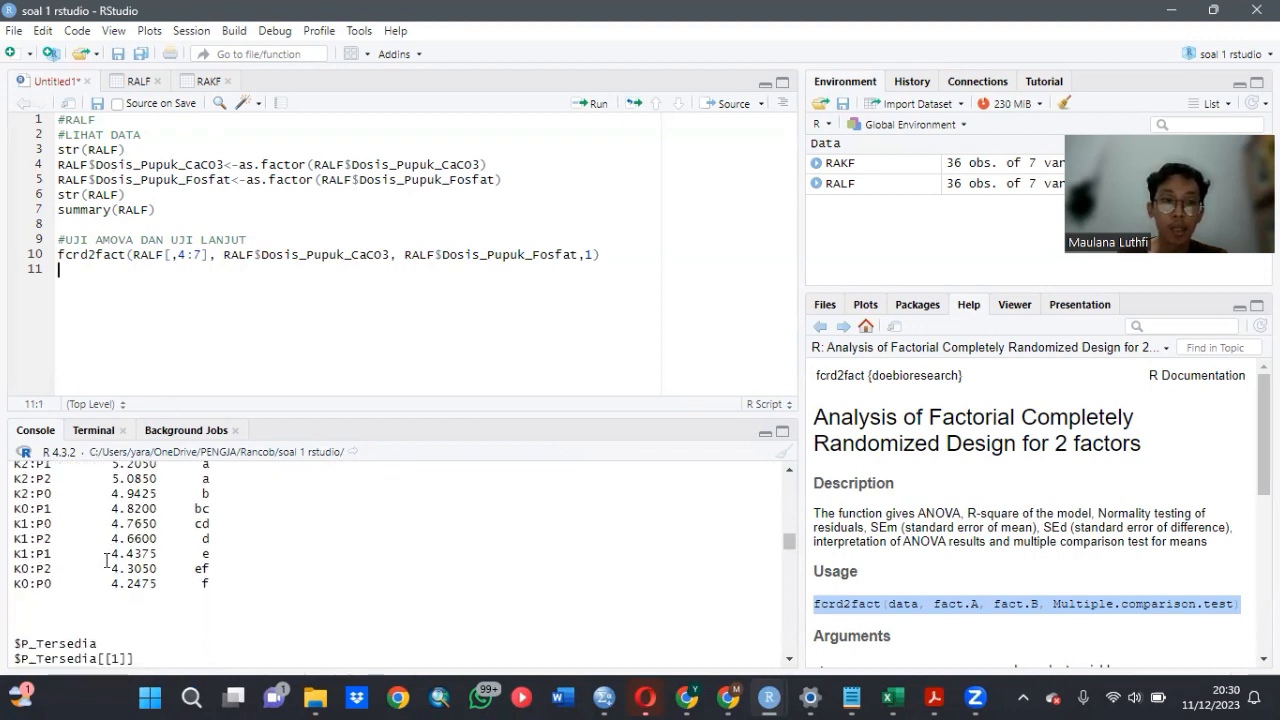
scroll(107, 560, up, 2)
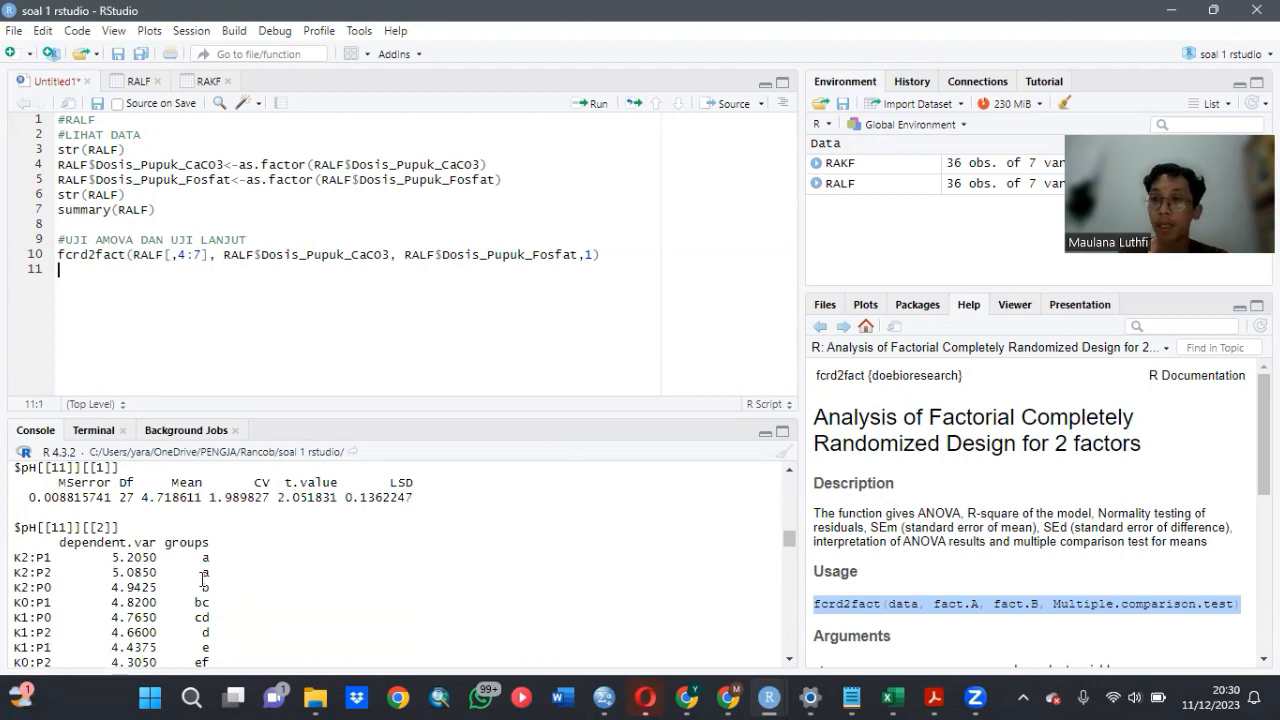
- Examine the analysis of variance table for the P_Tersedia response in the console output
scroll(249, 571, down, 2)
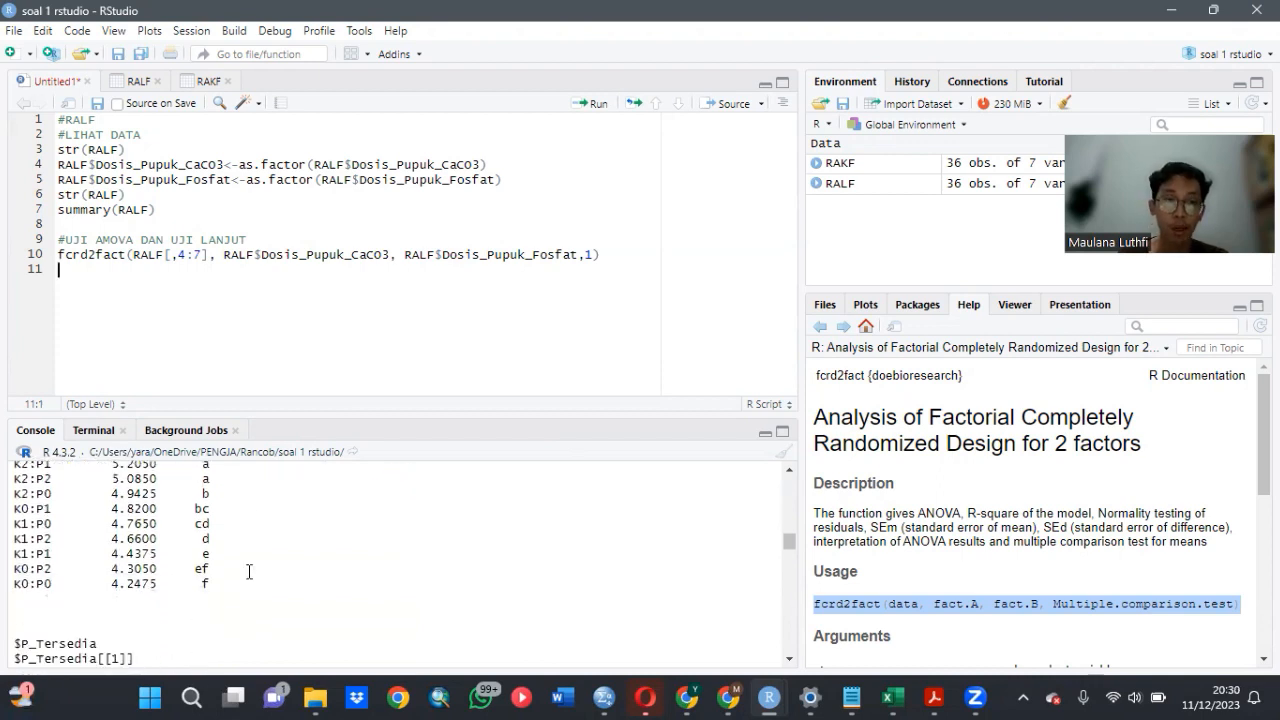
scroll(249, 571, down, 7)
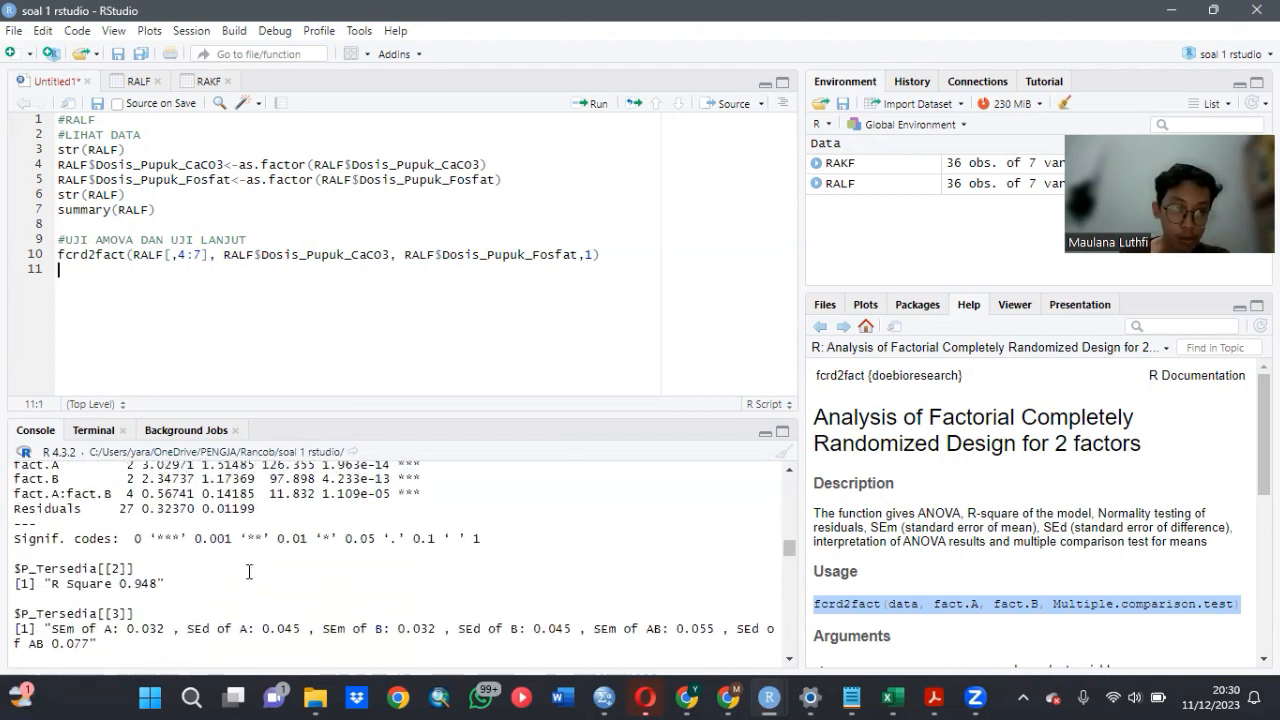
scroll(249, 571, up, 2)
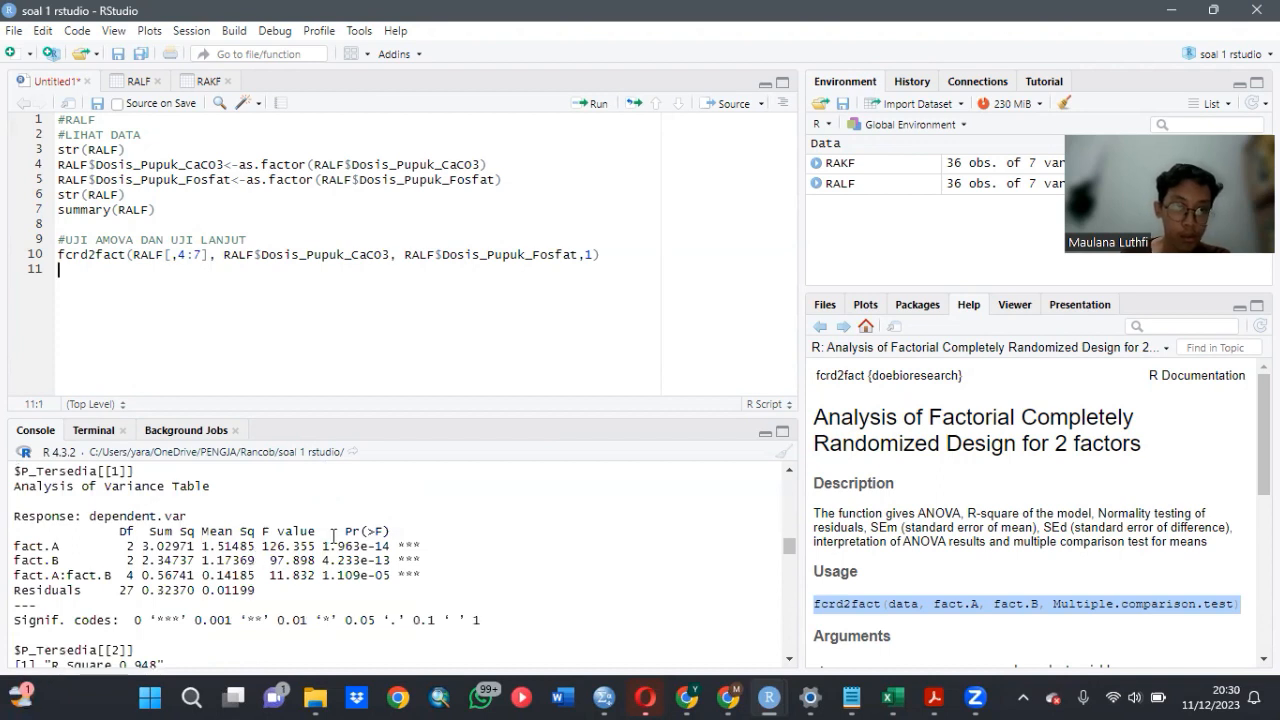
scroll(271, 512, down, 4)
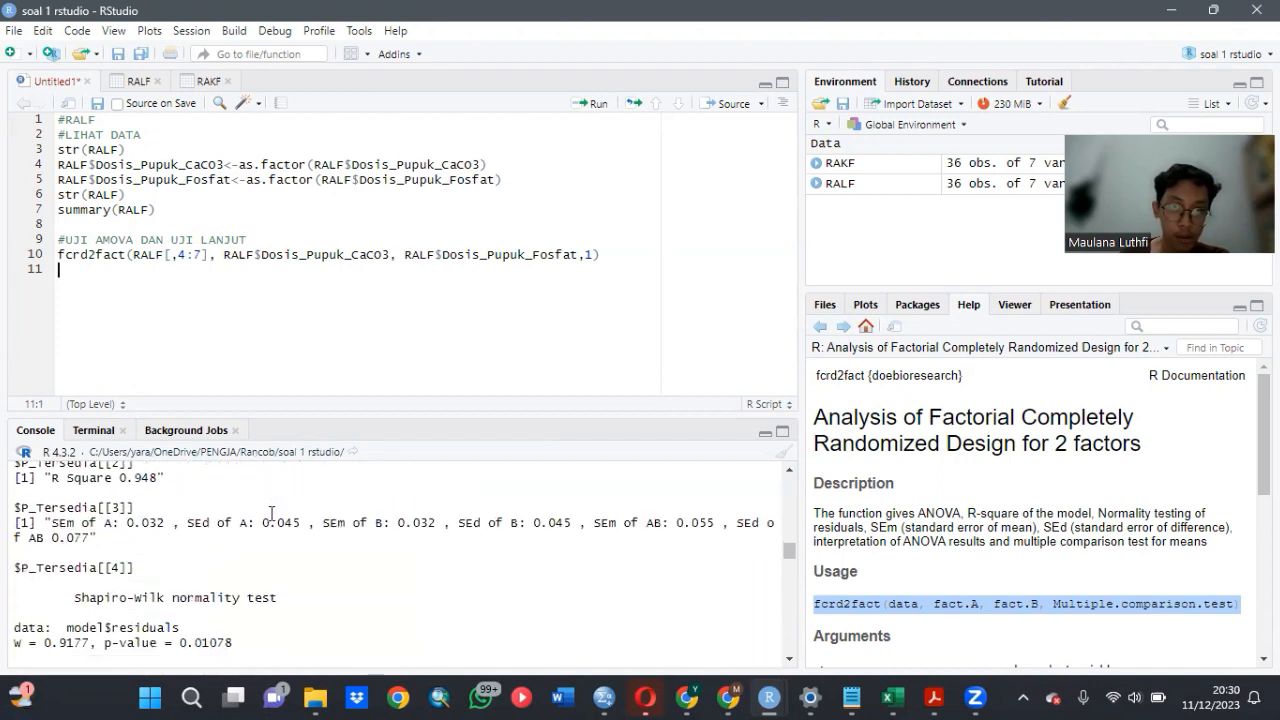
scroll(271, 512, up, 2)
scroll(271, 512, up, 5)
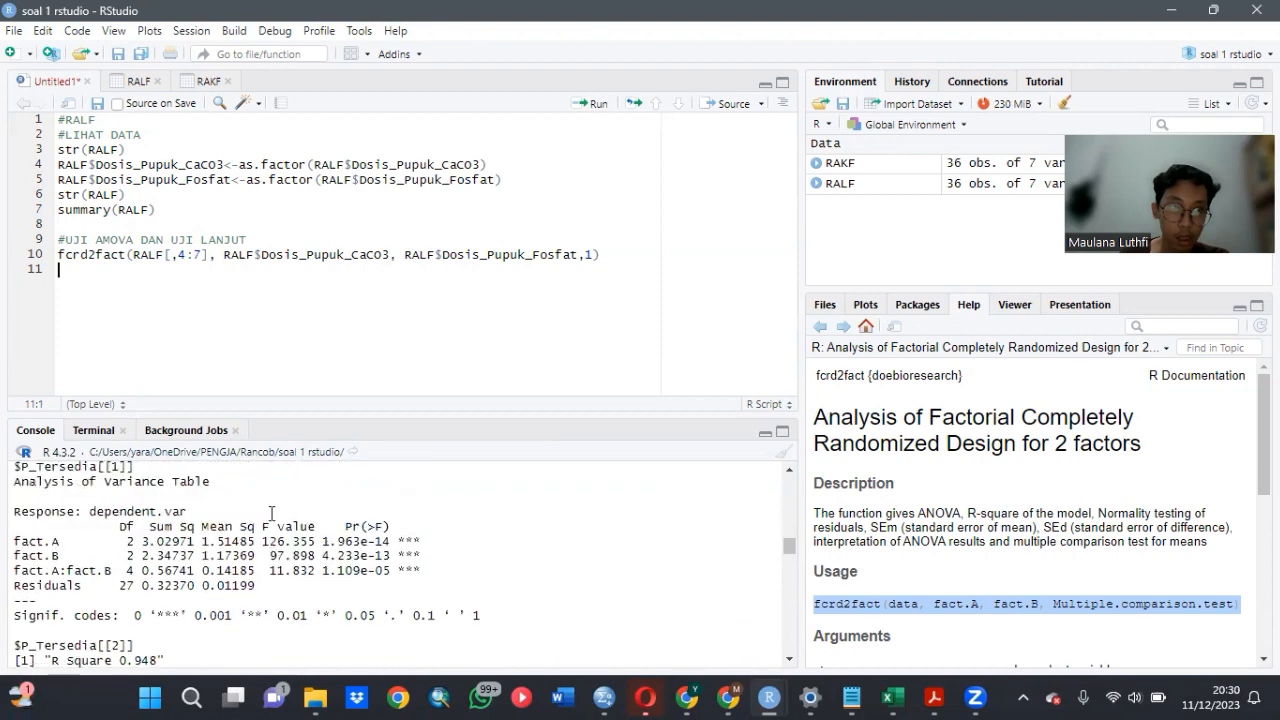
scroll(271, 513, down, 2)
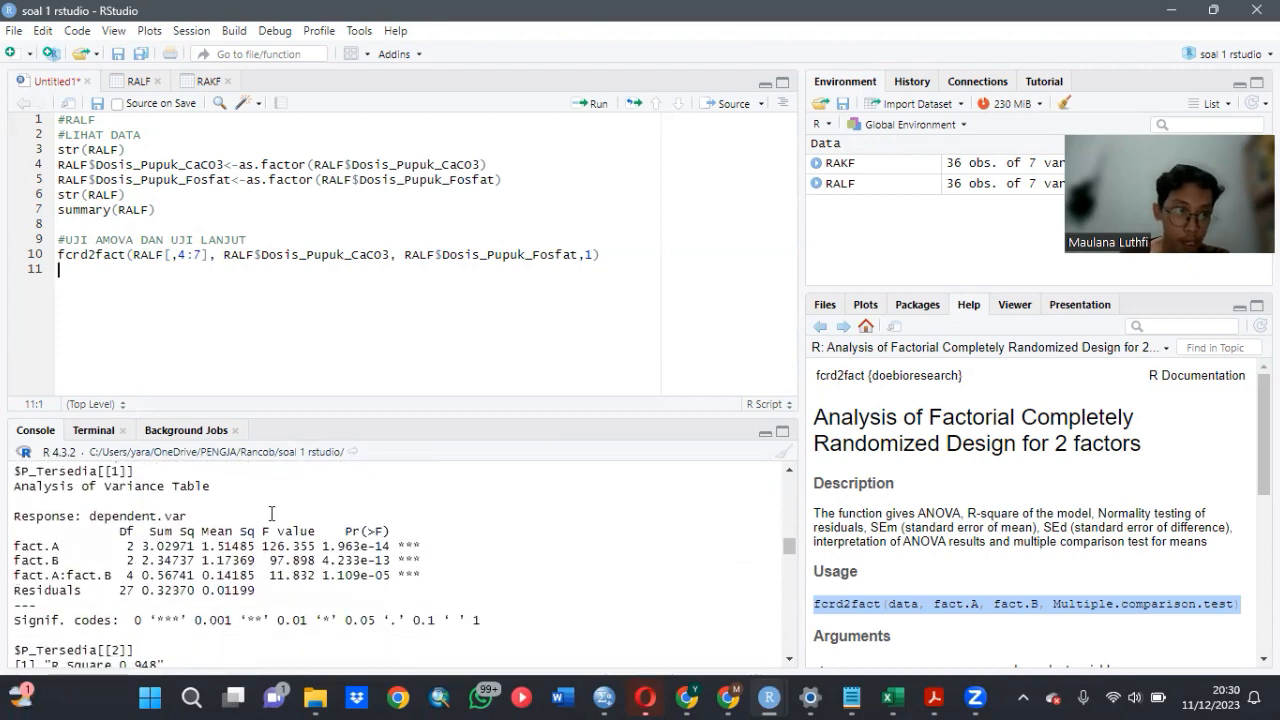
scroll(271, 513, up, 1)
scroll(271, 513, down, 1)
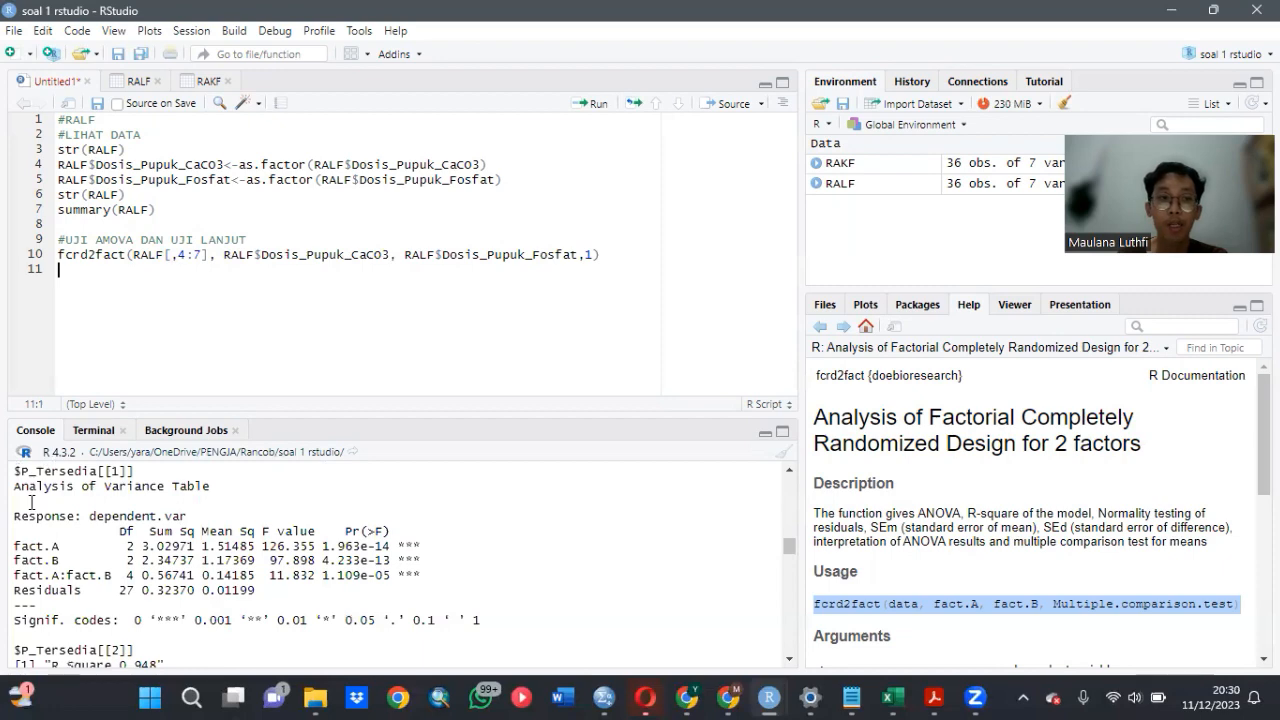
- Examine the P_Tersedia Shapiro-Wilk normality test and the letter groups of the CaCO3 doses, phosphate doses and their combinations
scroll(221, 583, down, 4)
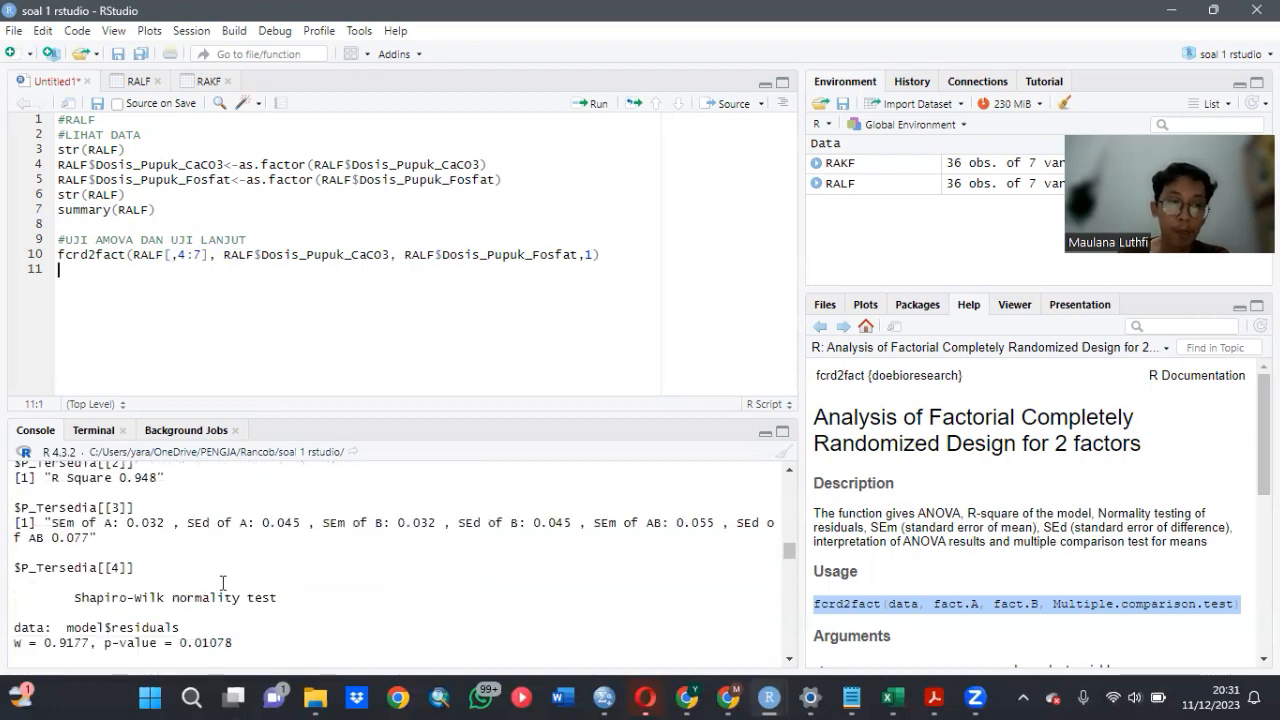
scroll(210, 585, down, 4)
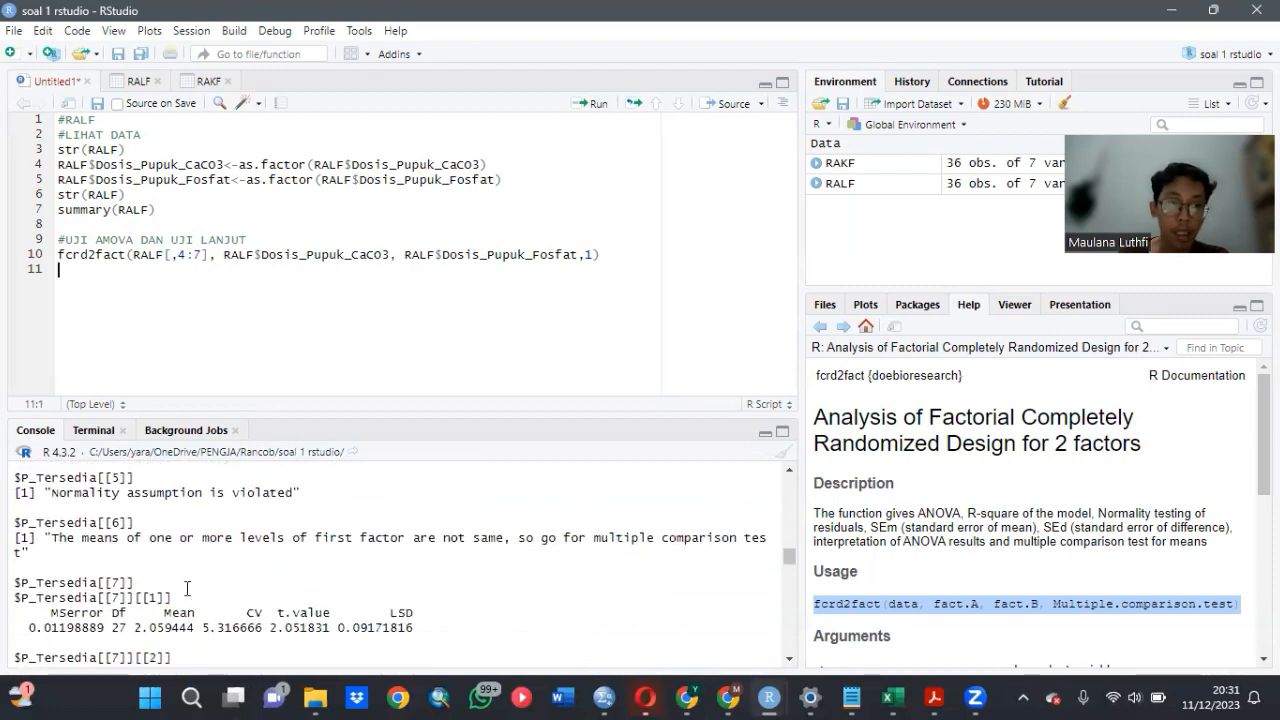
scroll(186, 588, down, 3)
scroll(82, 560, down, 3)
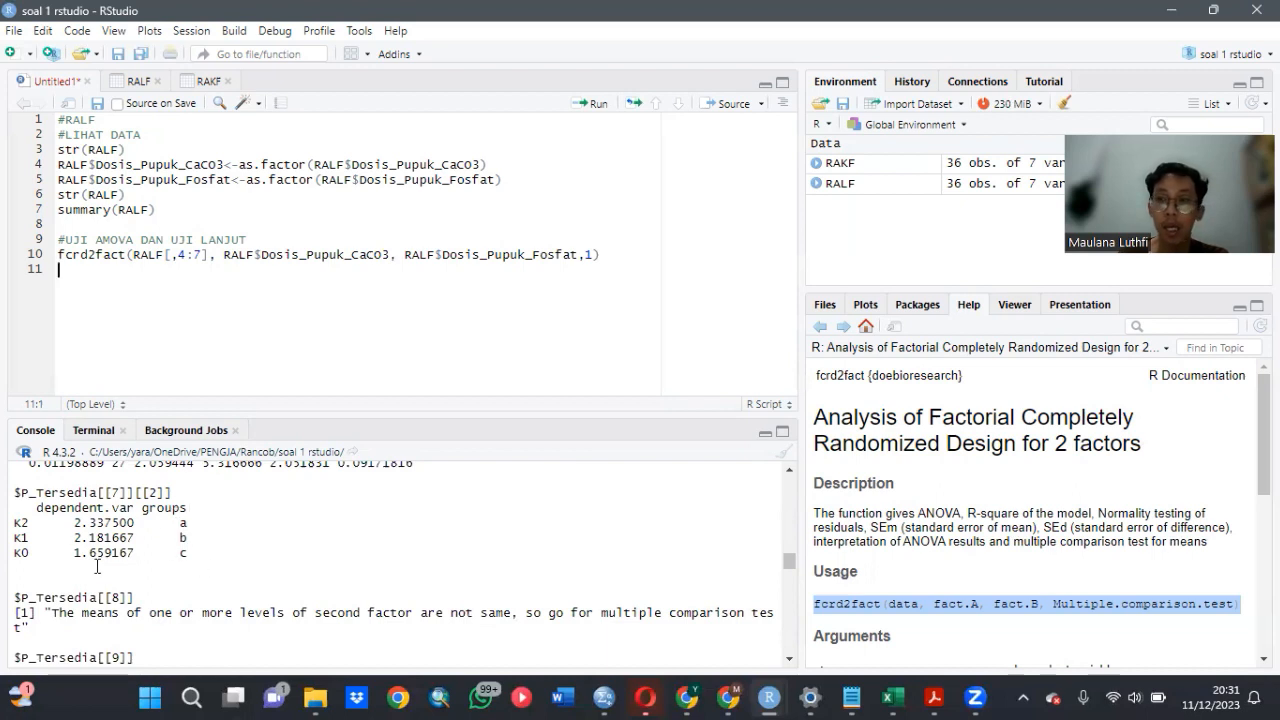
scroll(217, 553, down, 4)
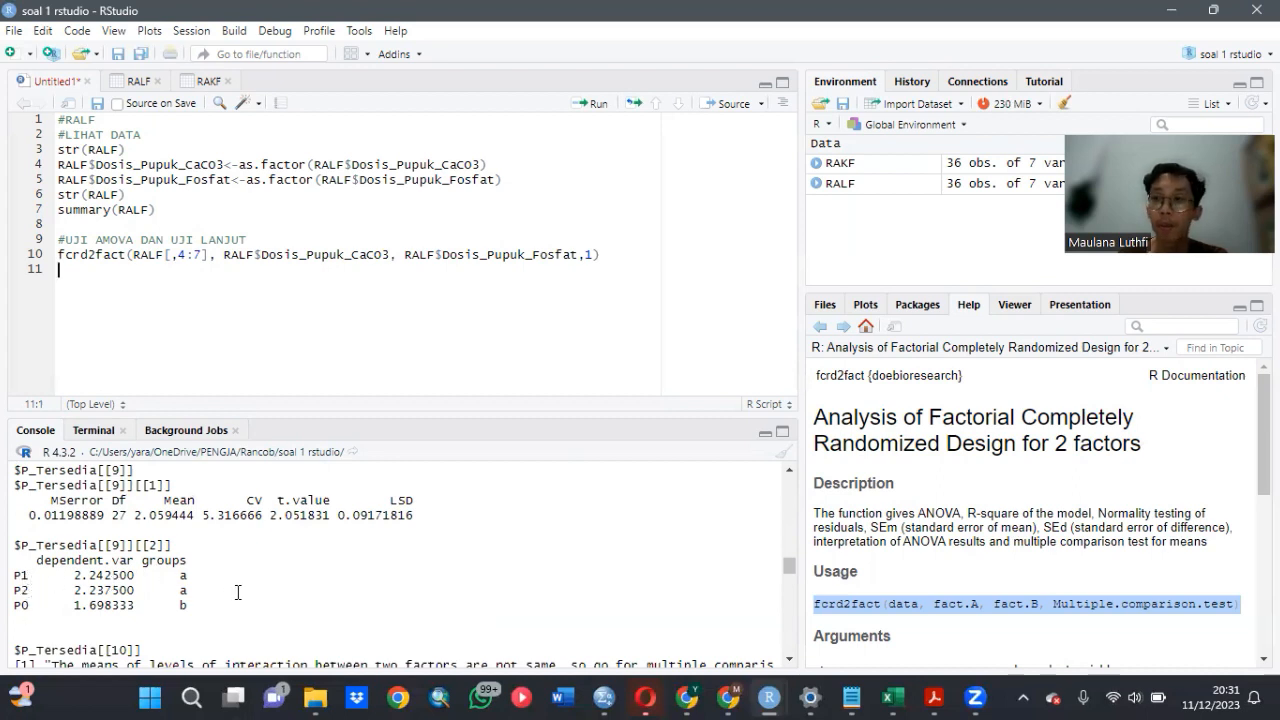
scroll(238, 592, down, 6)
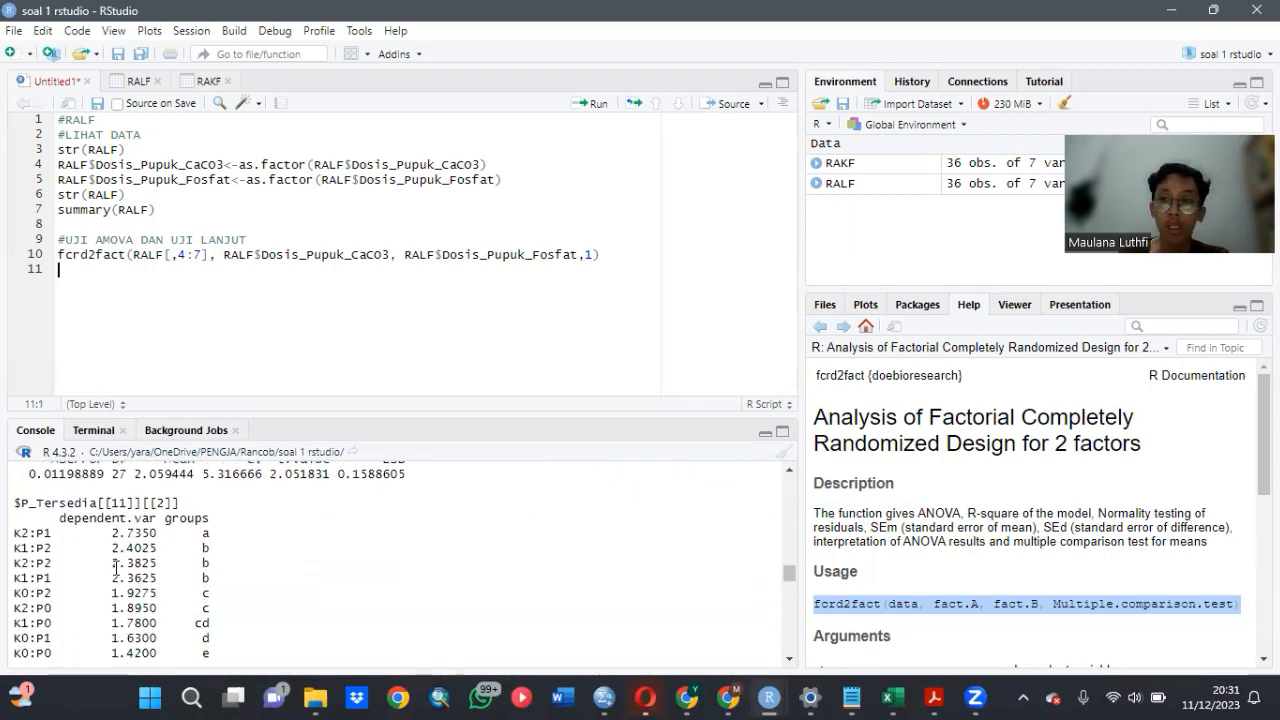
scroll(153, 580, down, 3)
scroll(170, 560, up, 3)
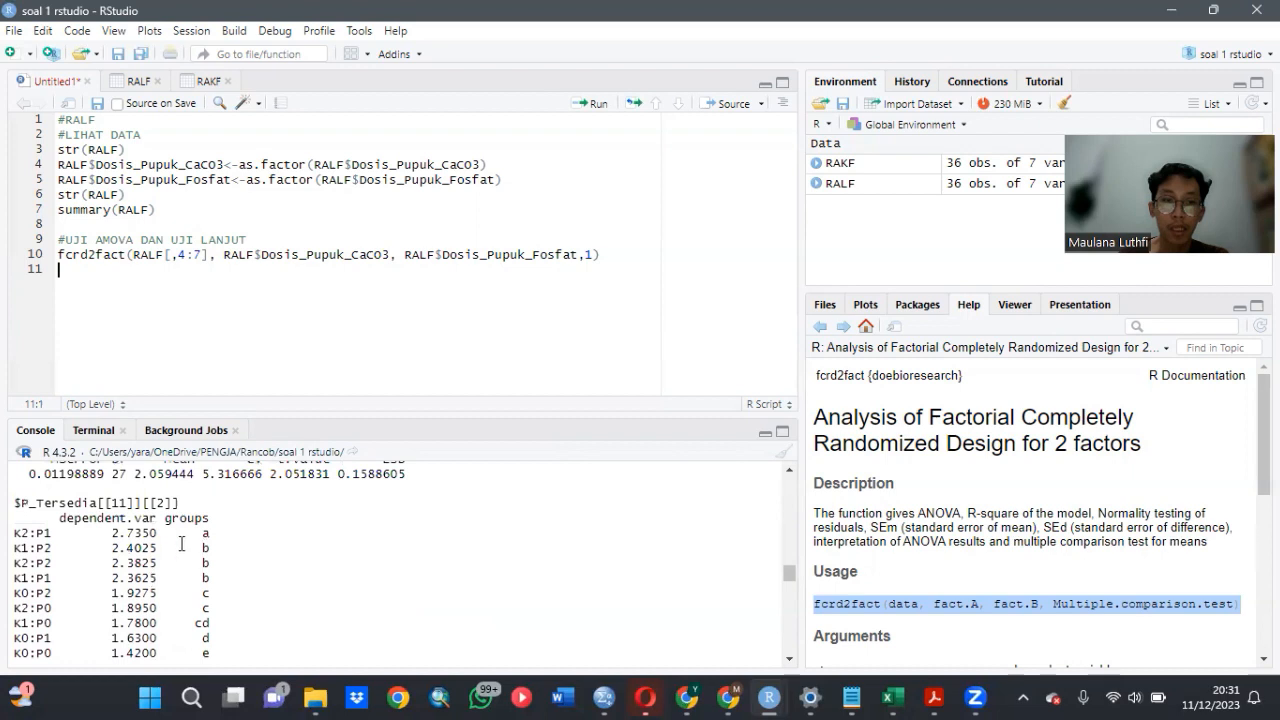
- Examine the analysis of variance table for the N_Total response, including both factors and their interaction
scroll(228, 577, down, 4)
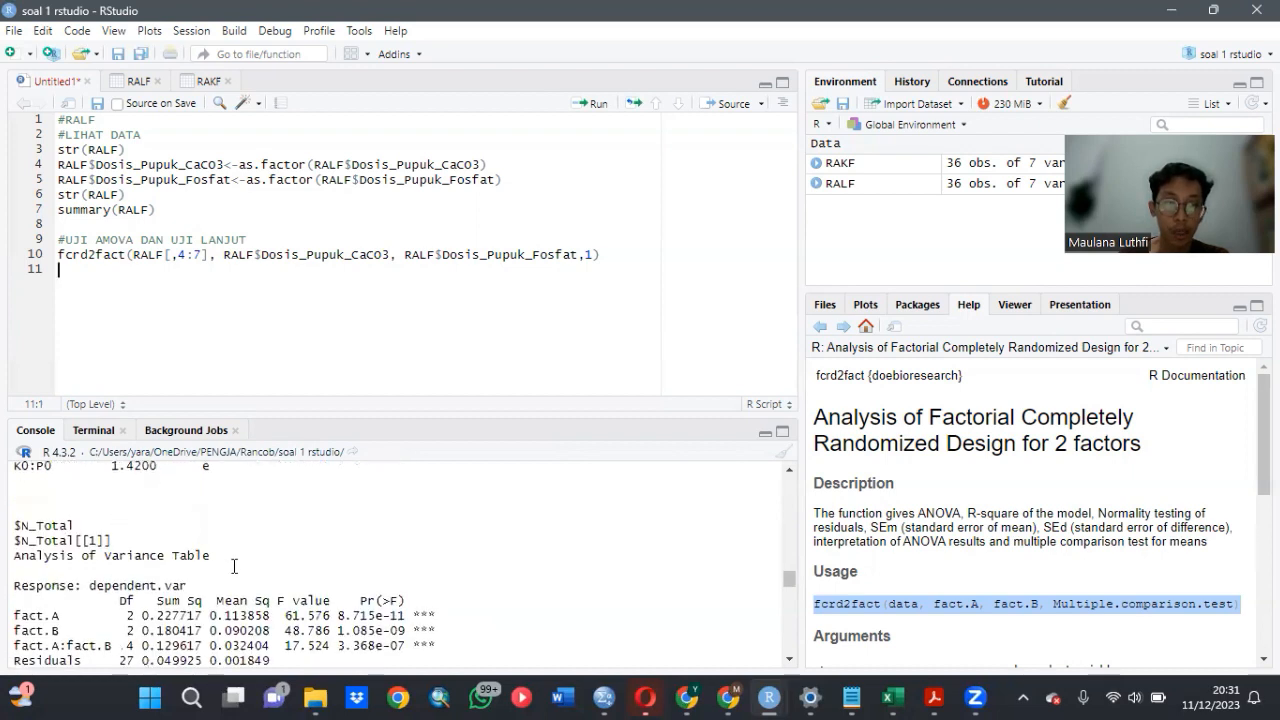
scroll(234, 566, down, 3)
scroll(204, 578, up, 3)
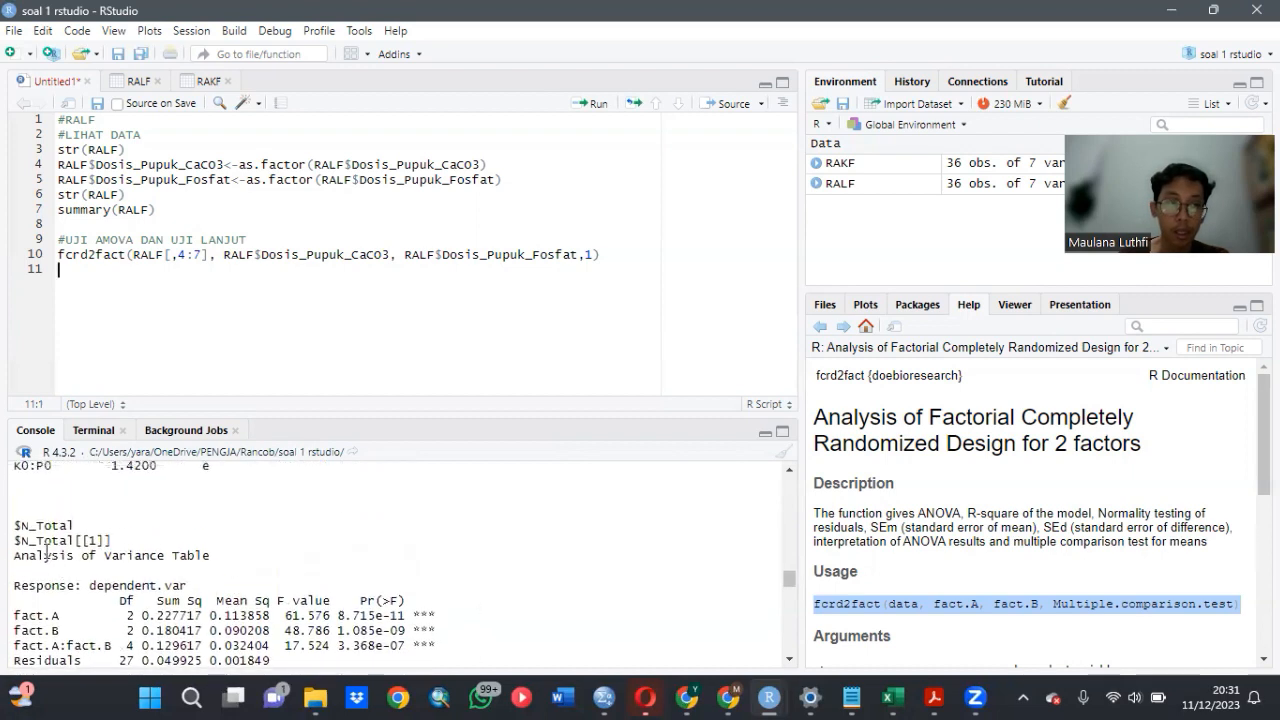
scroll(130, 585, down, 3)
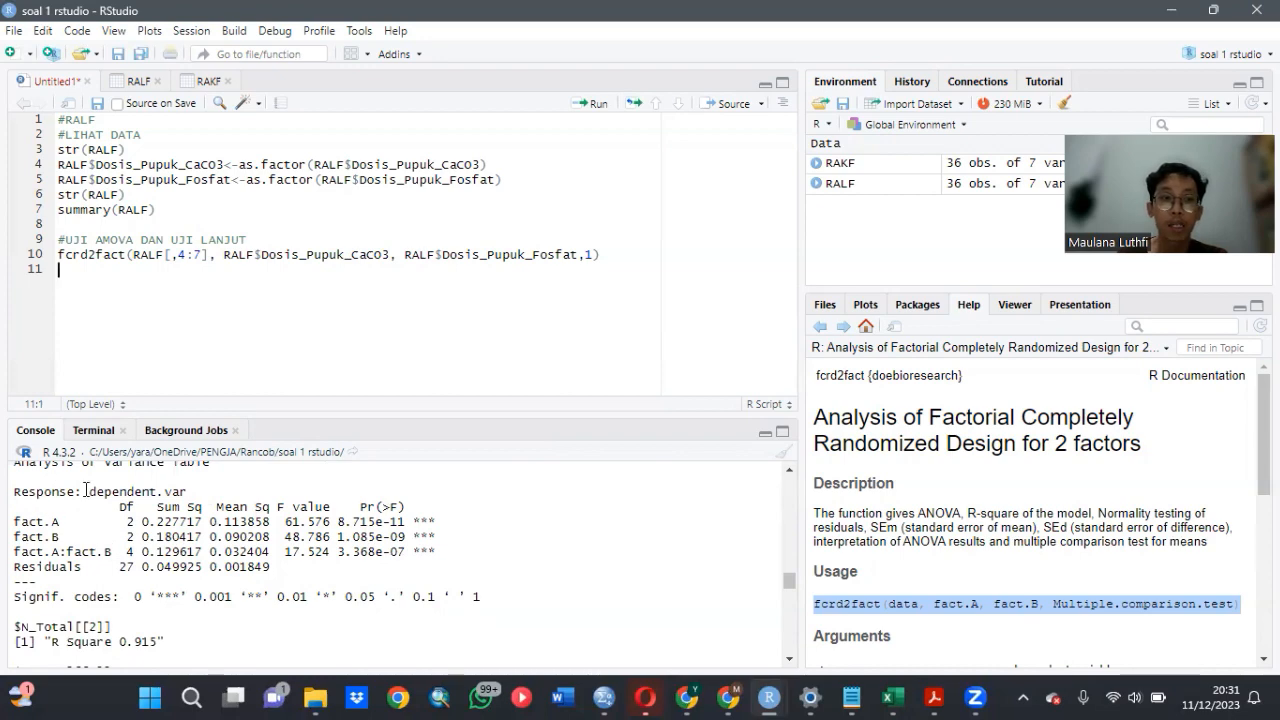
scroll(62, 523, up, 2)
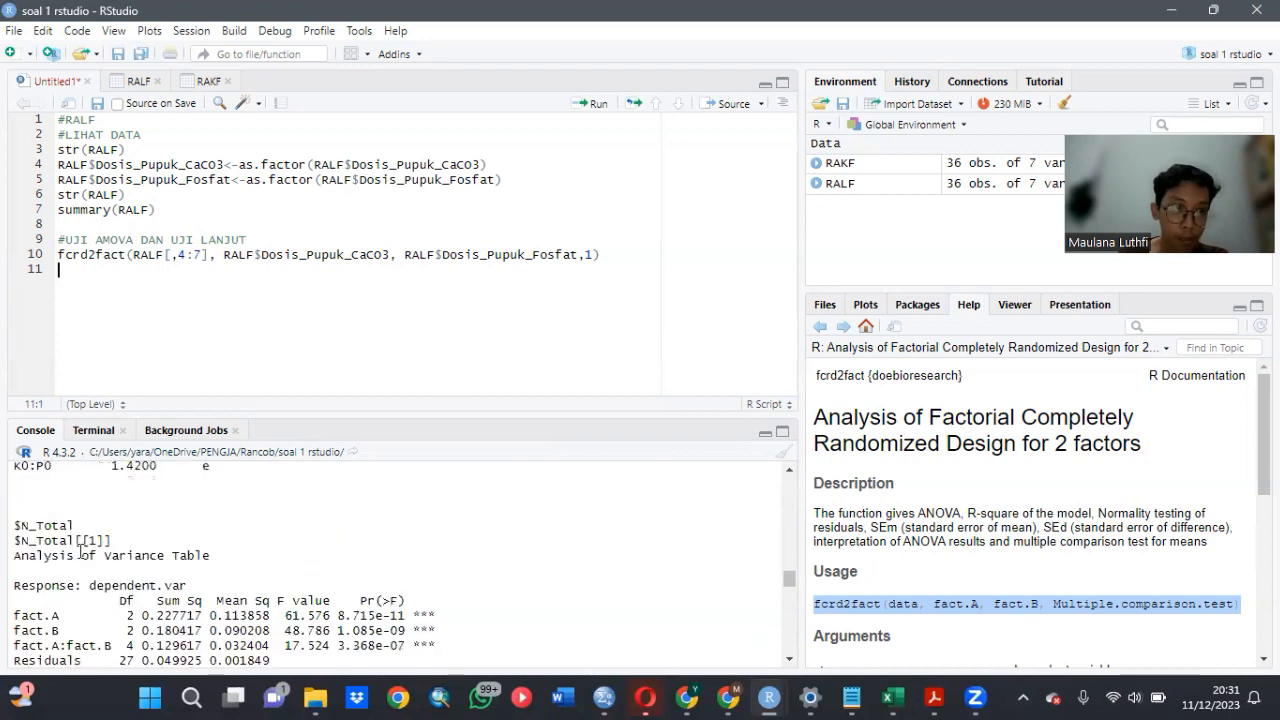
- Examine the N_Total normality test, the mean comparisons for each factor and the letter groups of the dose combinations
scroll(150, 555, down, 2)
scroll(197, 557, down, 5)
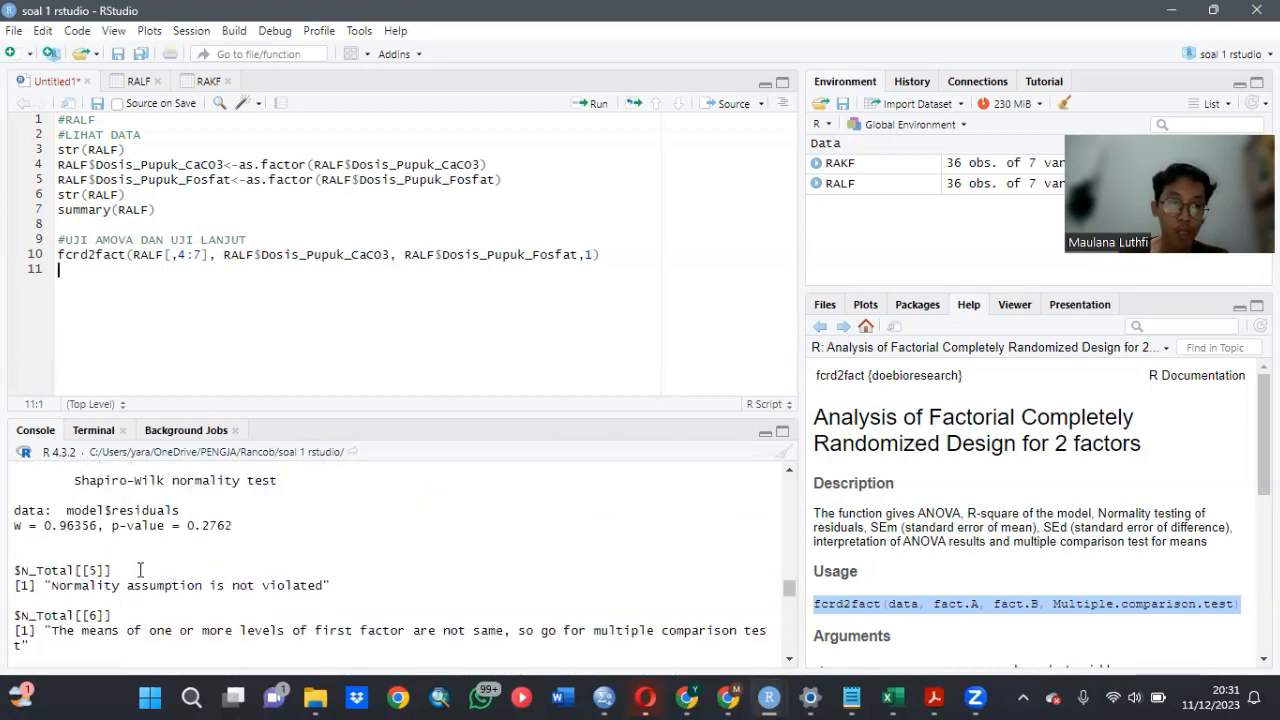
scroll(140, 568, down, 2)
scroll(140, 568, down, 2)
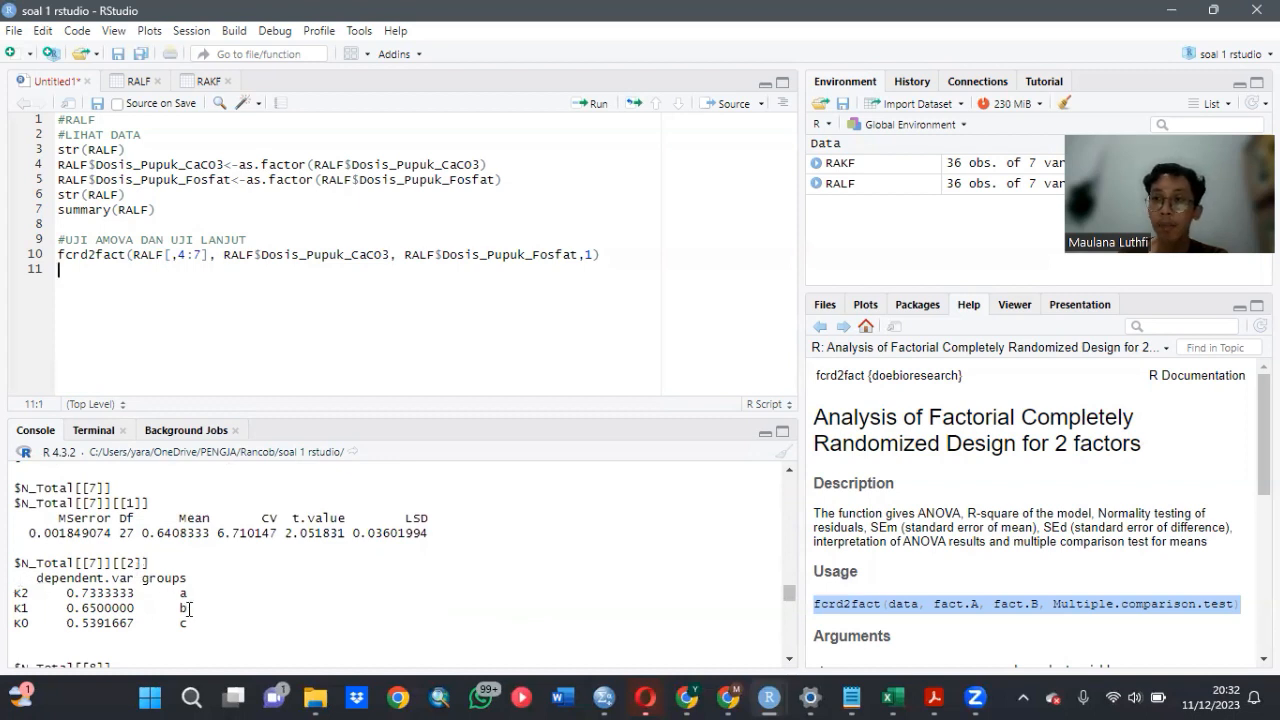
scroll(188, 608, down, 5)
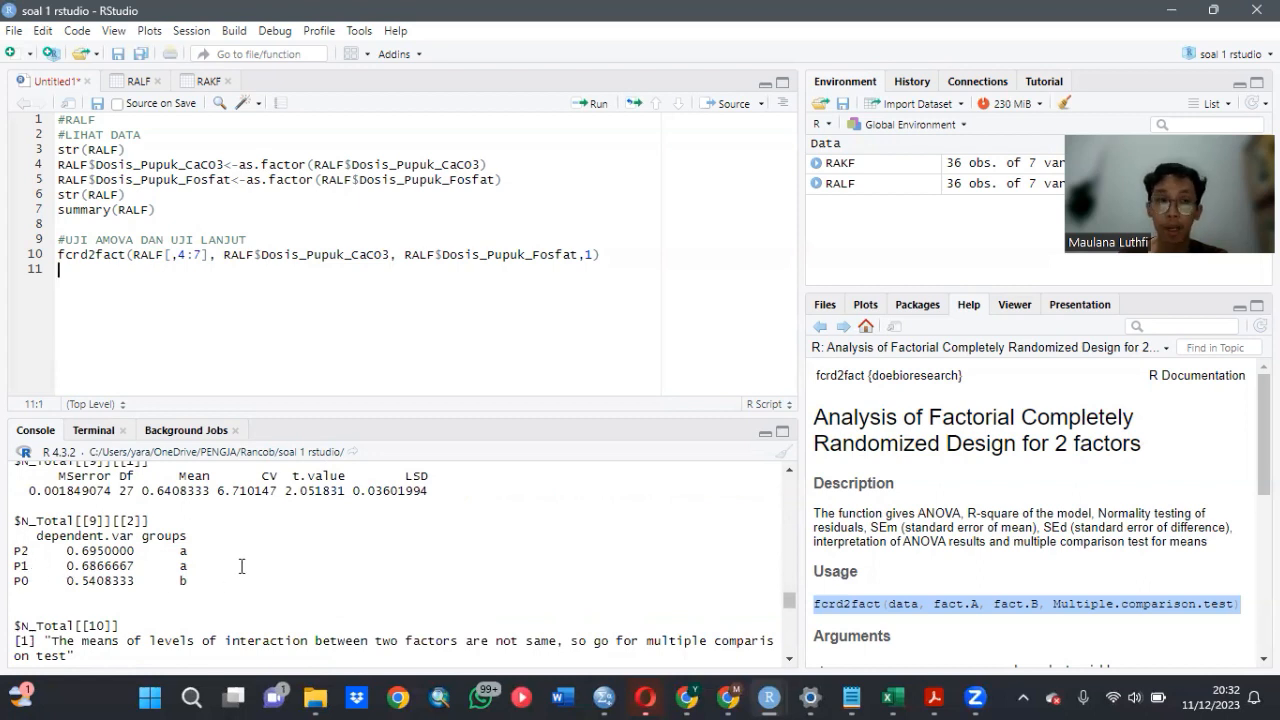
scroll(241, 566, down, 6)
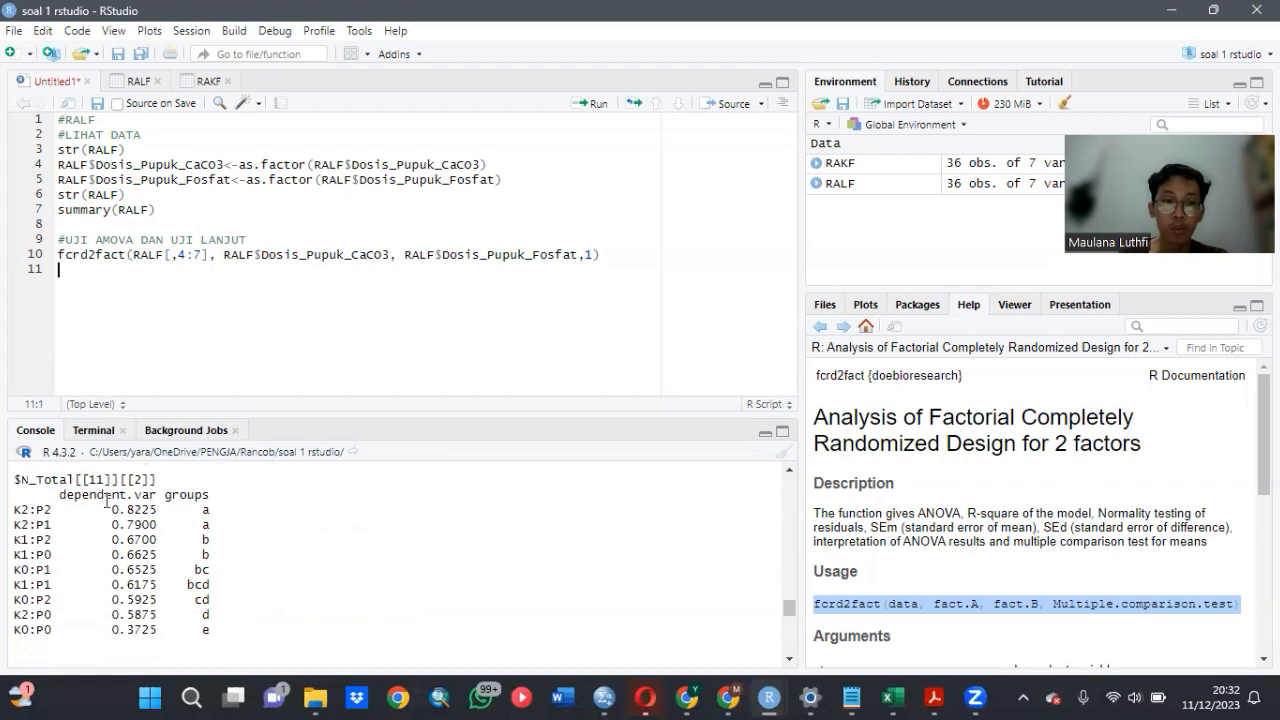
- Examine the Produksi_Kacang_Tanah variance table, mean comparisons for both factors and letter groups of the dose combinations
scroll(150, 585, down, 5)
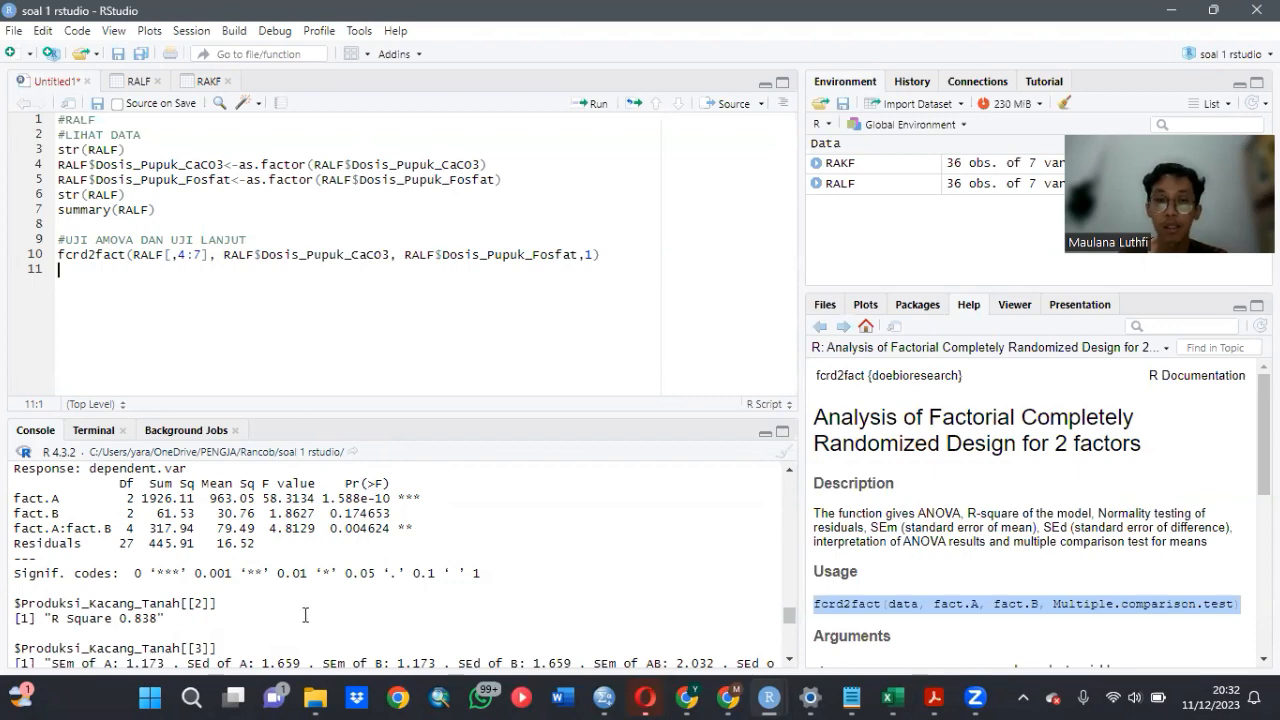
scroll(225, 552, down, 4)
scroll(225, 552, down, 6)
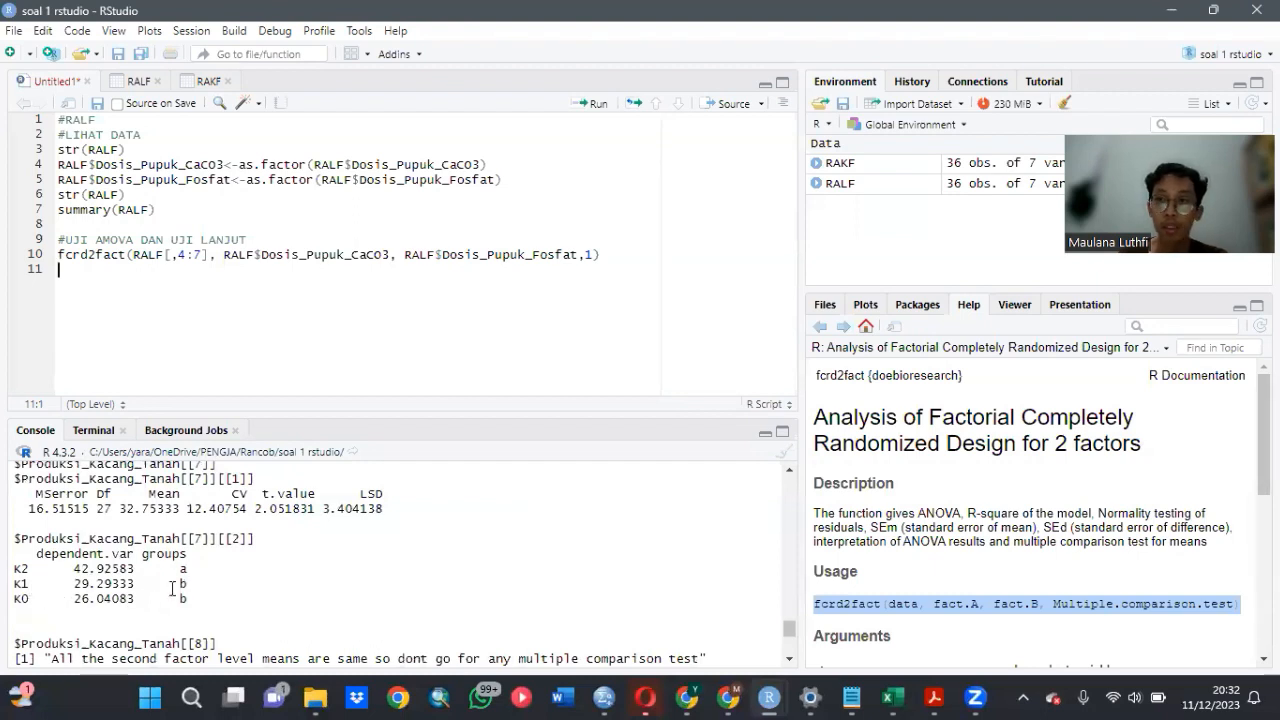
scroll(172, 588, down, 4)
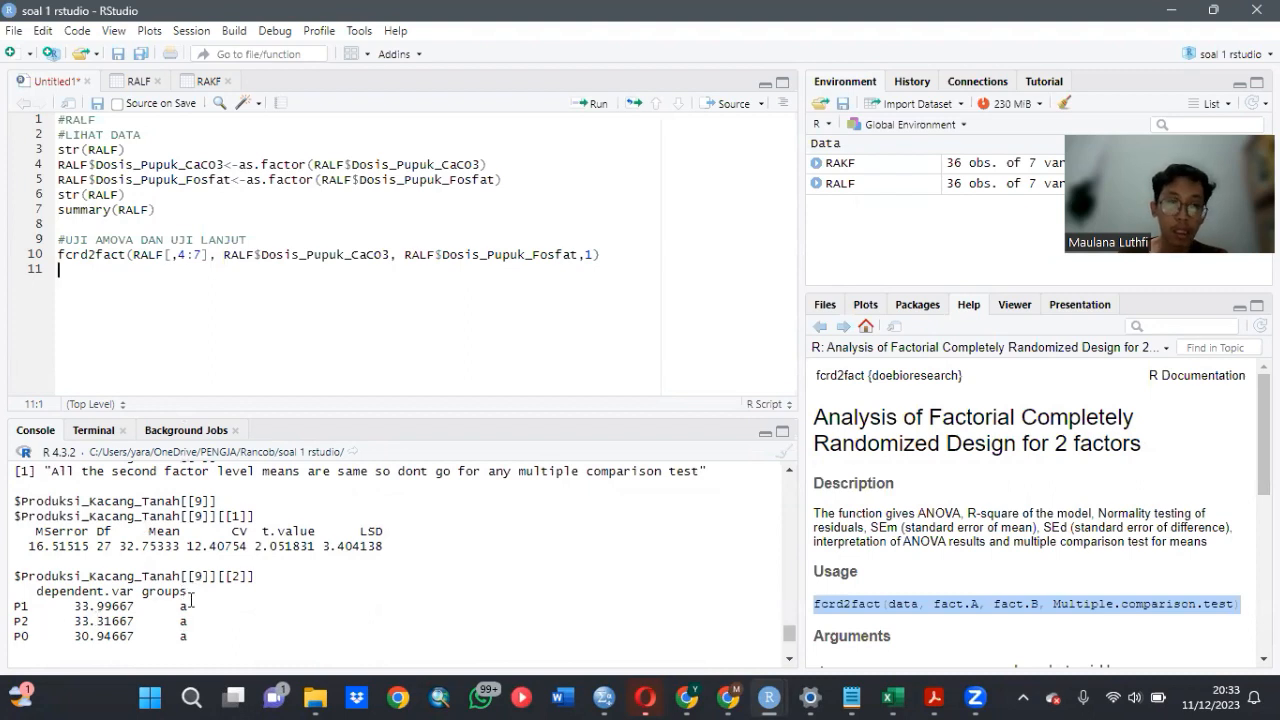
scroll(160, 622, down, 5)
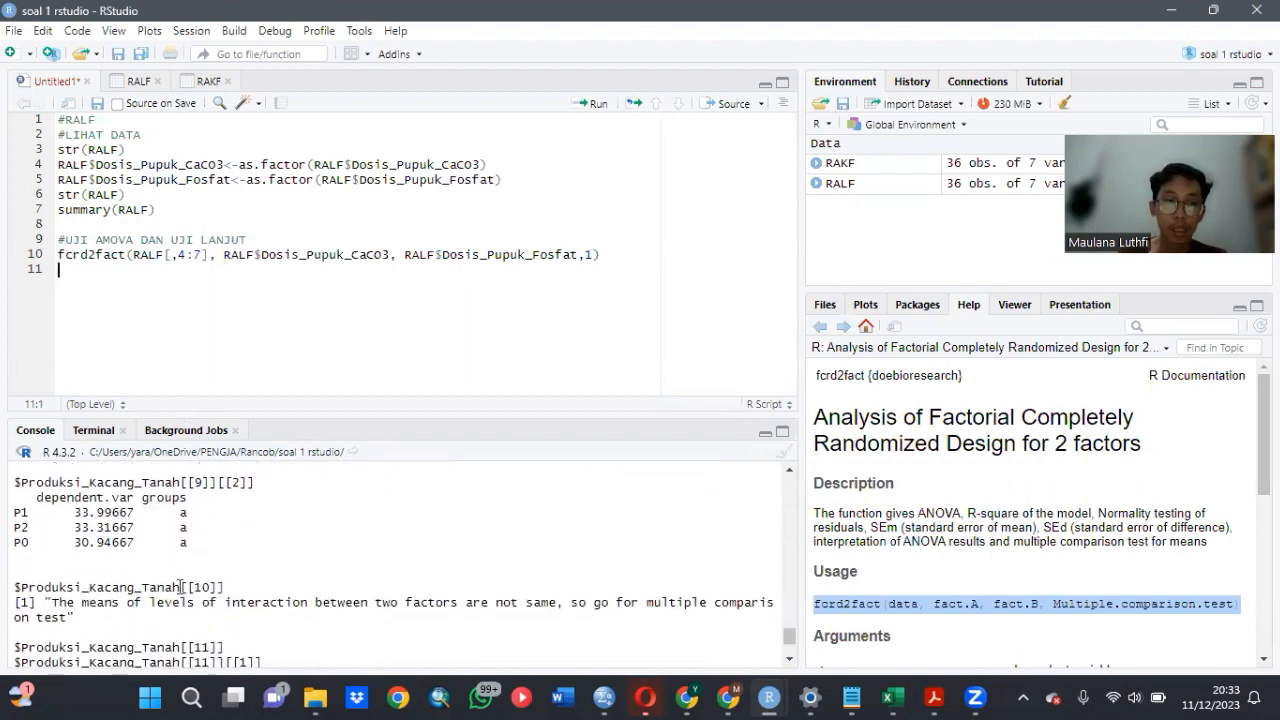
scroll(180, 590, down, 2)
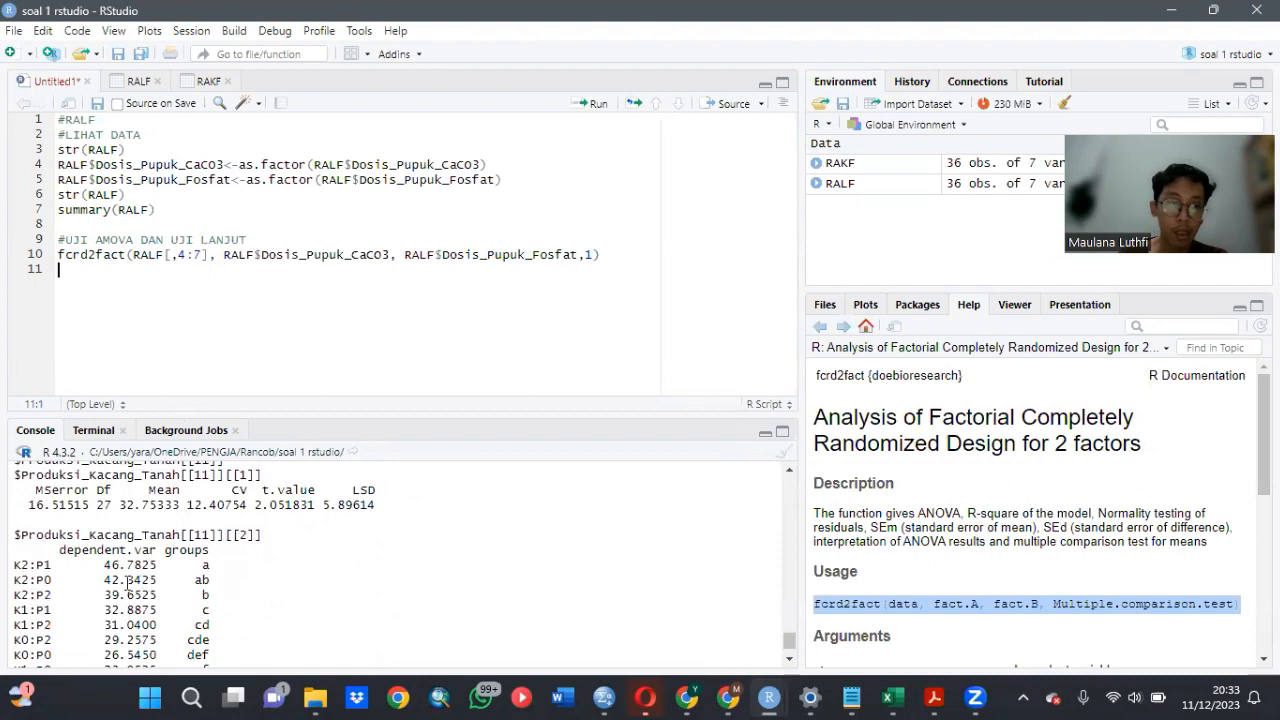
scroll(102, 581, down, 2)
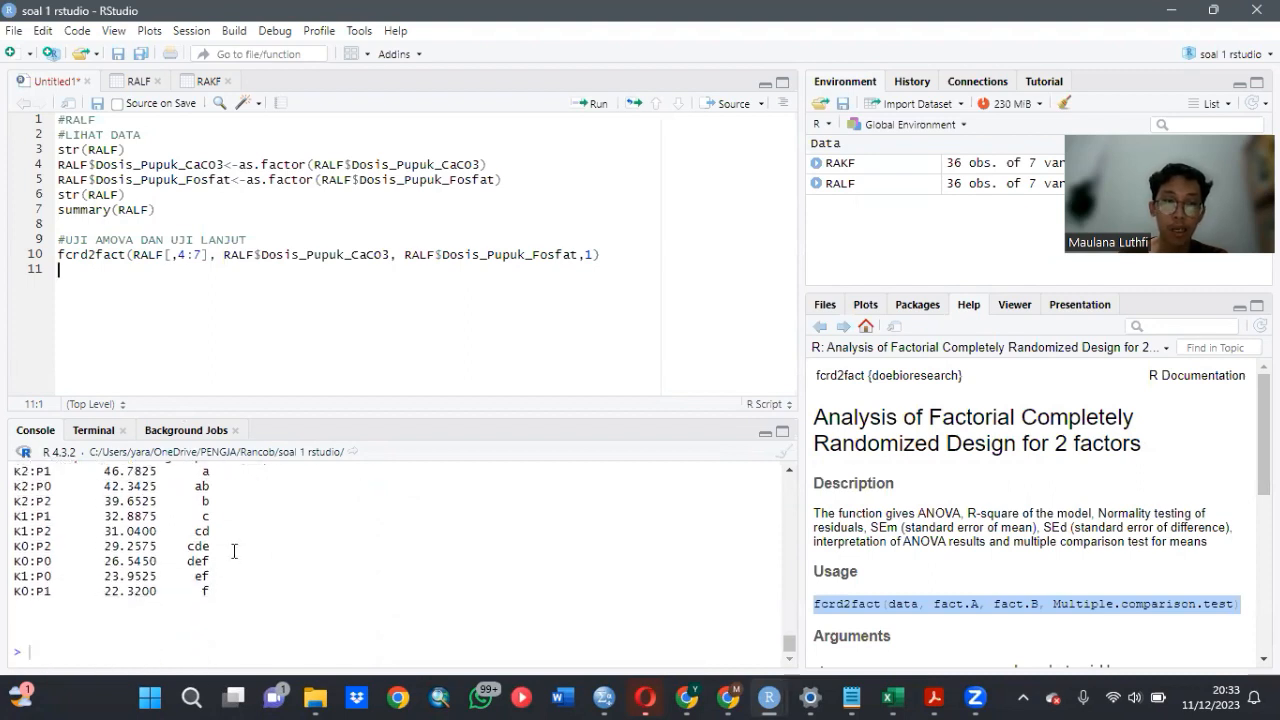
scroll(234, 551, up, 2)
scroll(234, 551, down, 2)
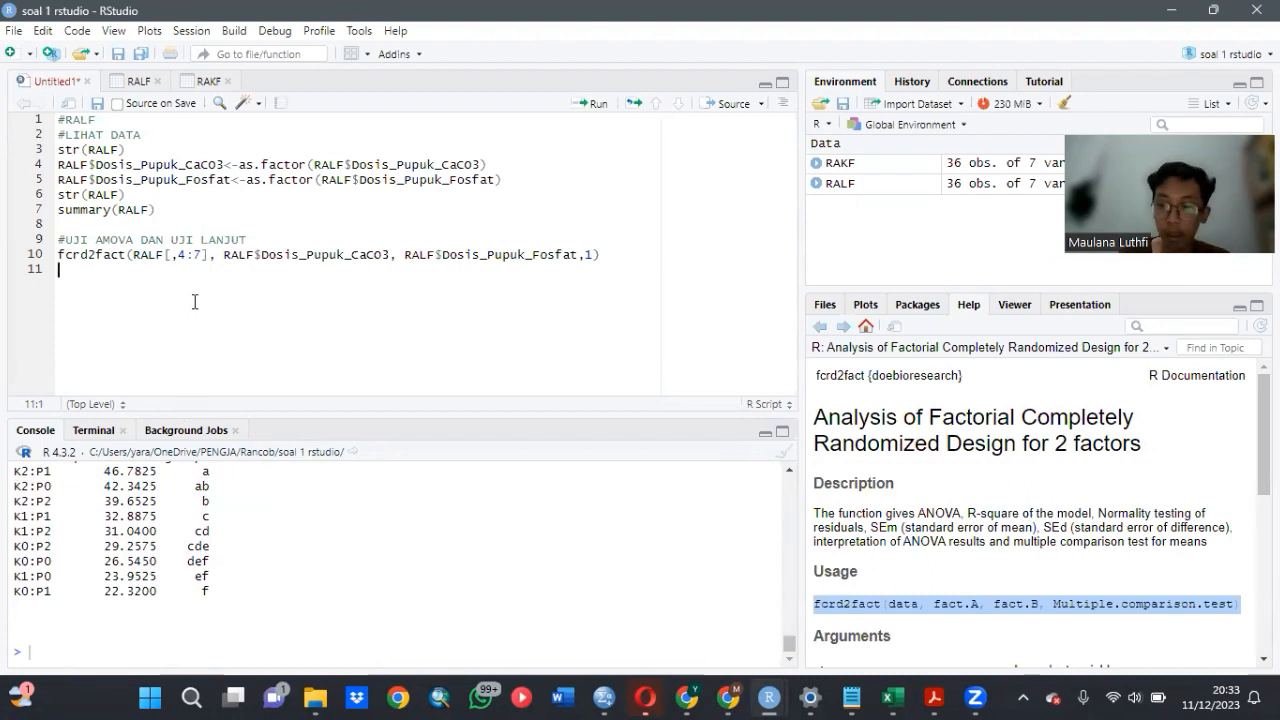
- Add the comment #UJI KORELASI below the fcrd2fact call, separated by a blank line
key(Return)
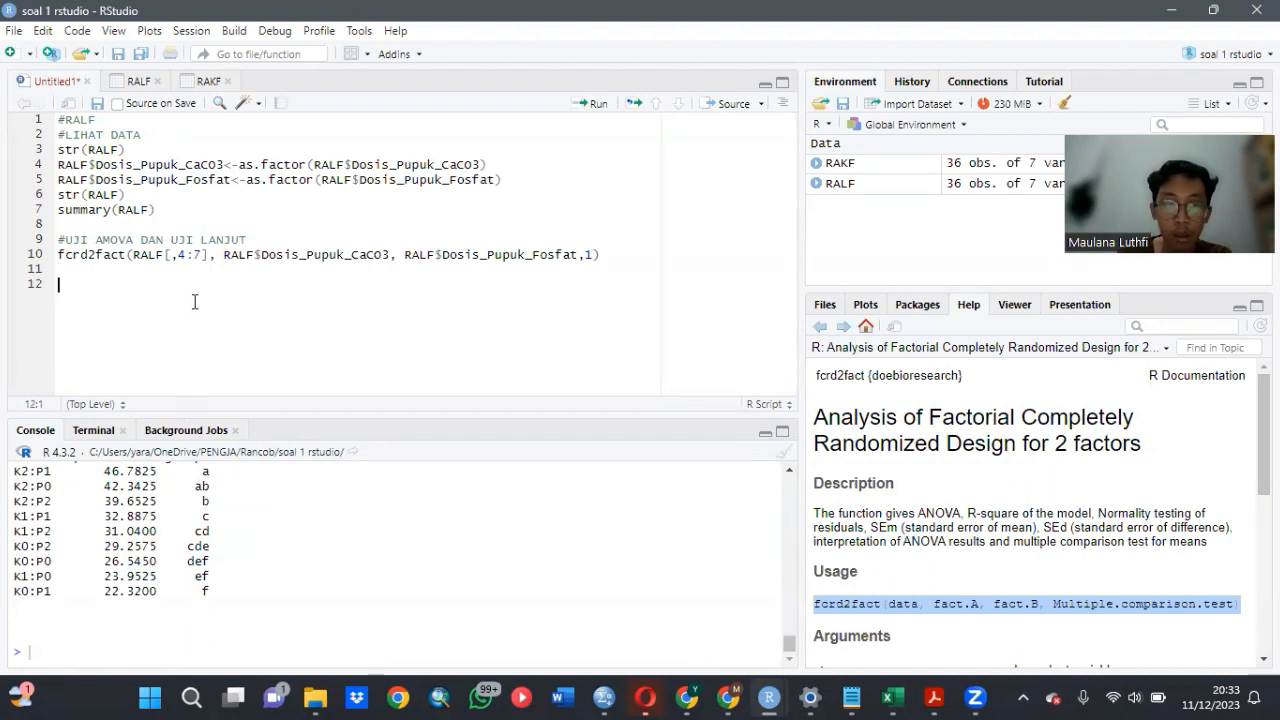
text(#)
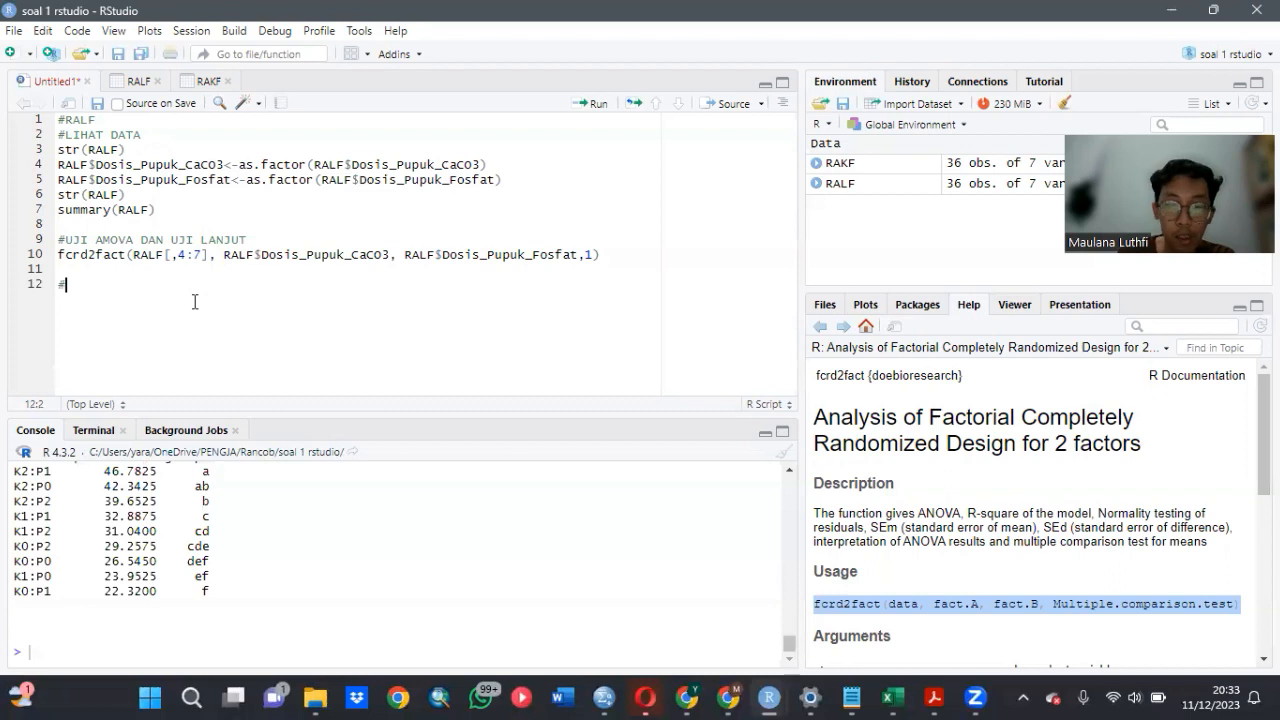
text(UJI )
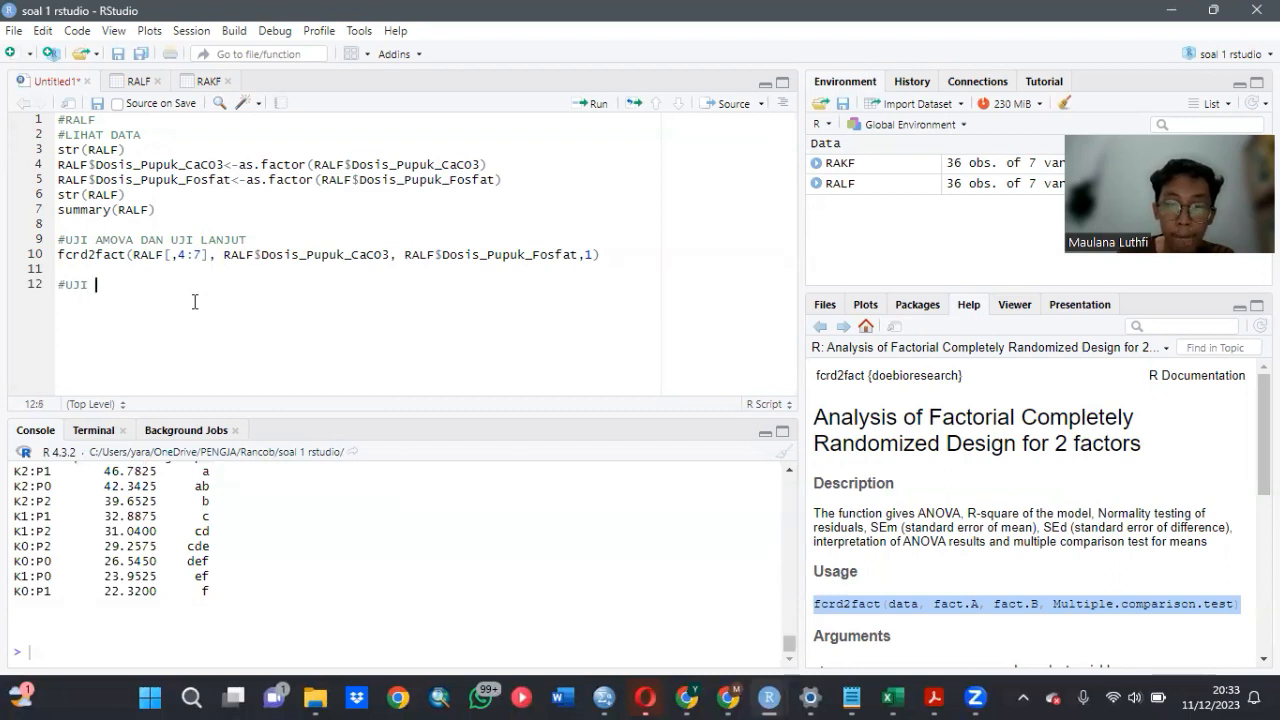
text(KORELAS)
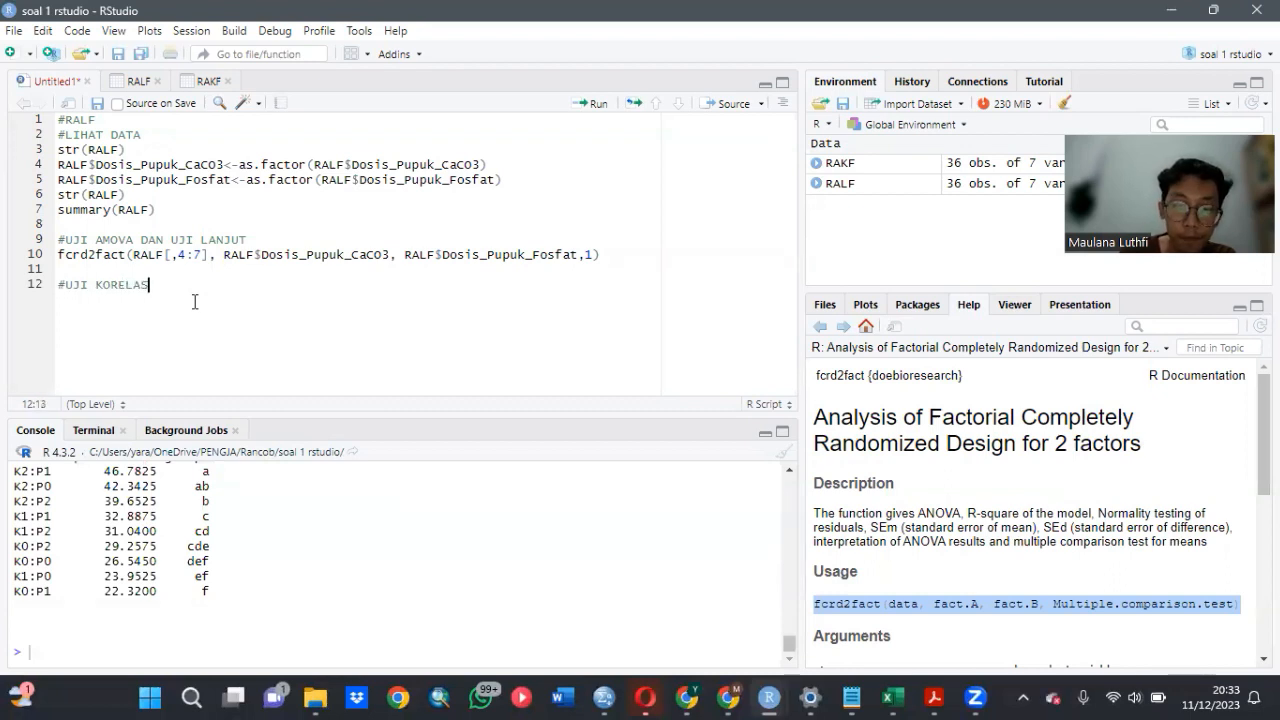
text(I)
key(Return)
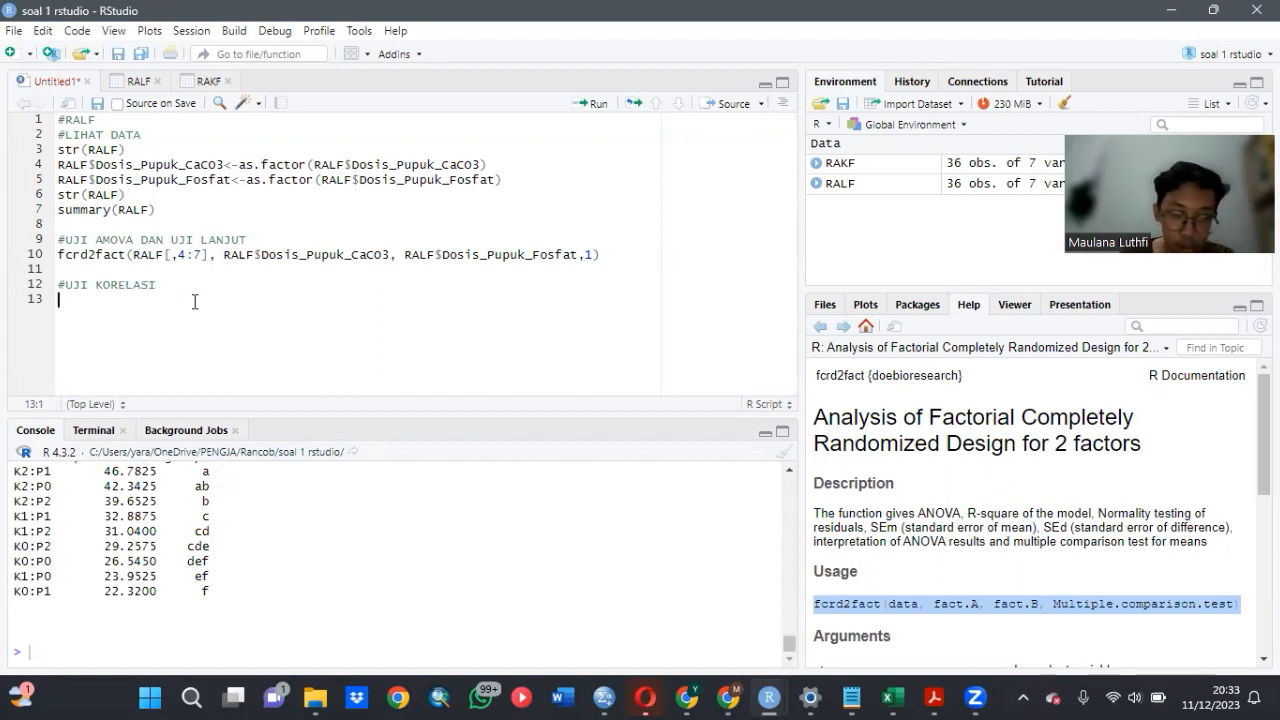
- Start an assignment to analisis.RALF with the correlation function on the line below the #UJI KORELASI comment
text(a)
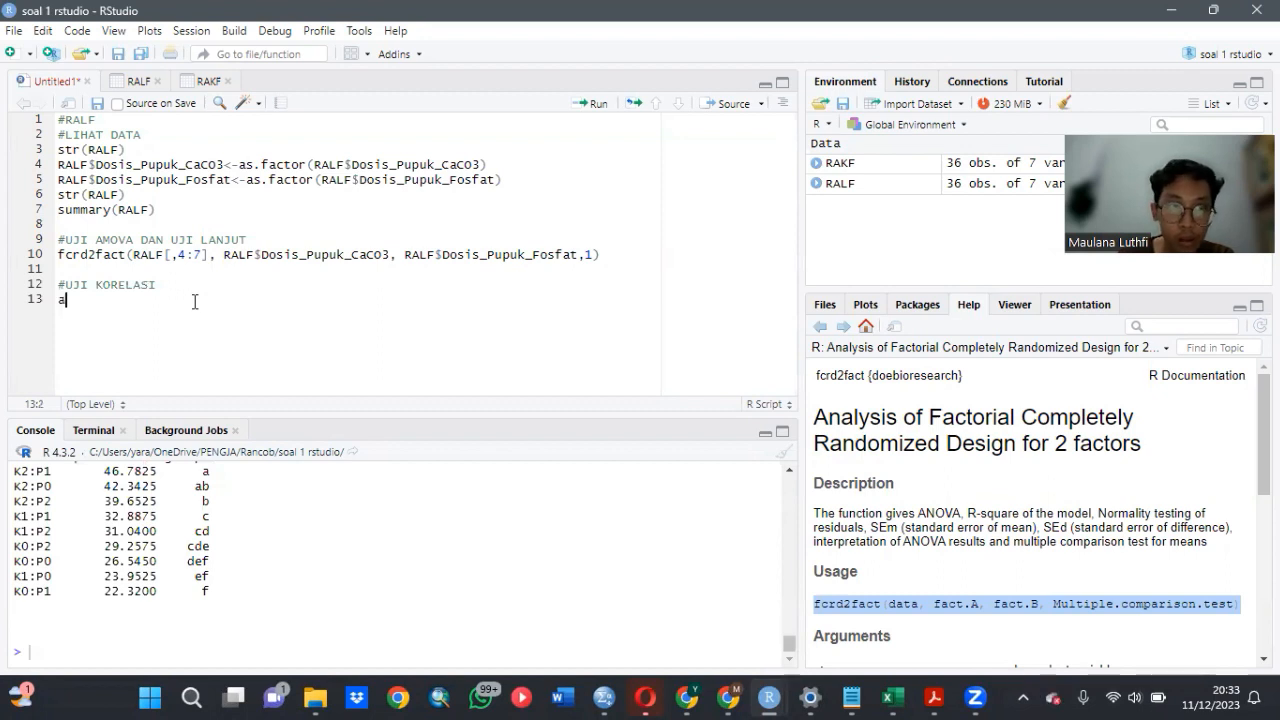
text(nalisis)
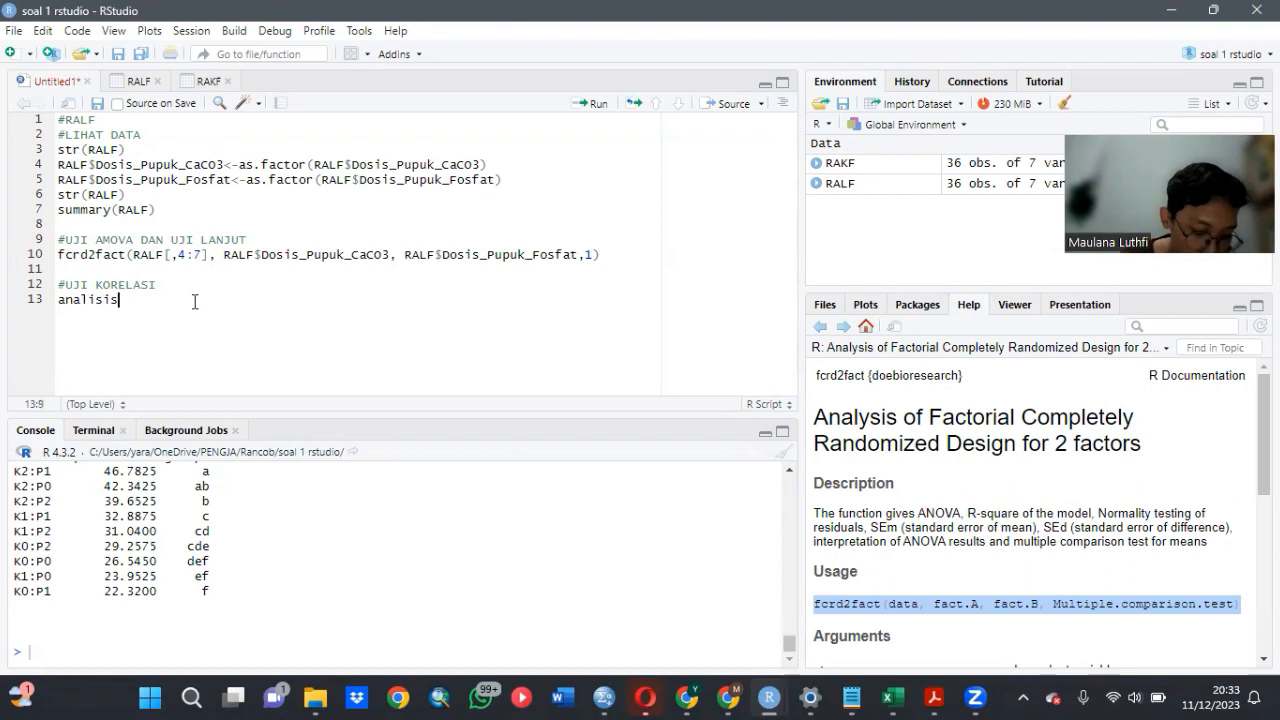
text(.)
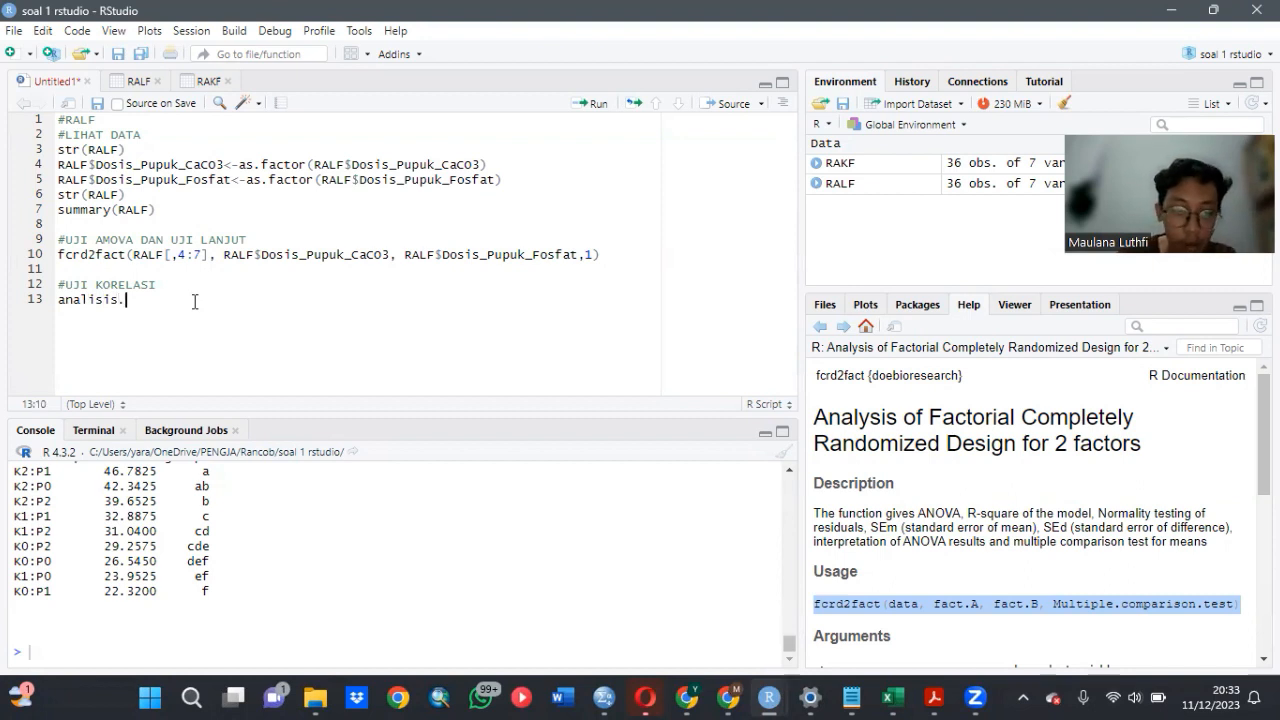
text(RALF)
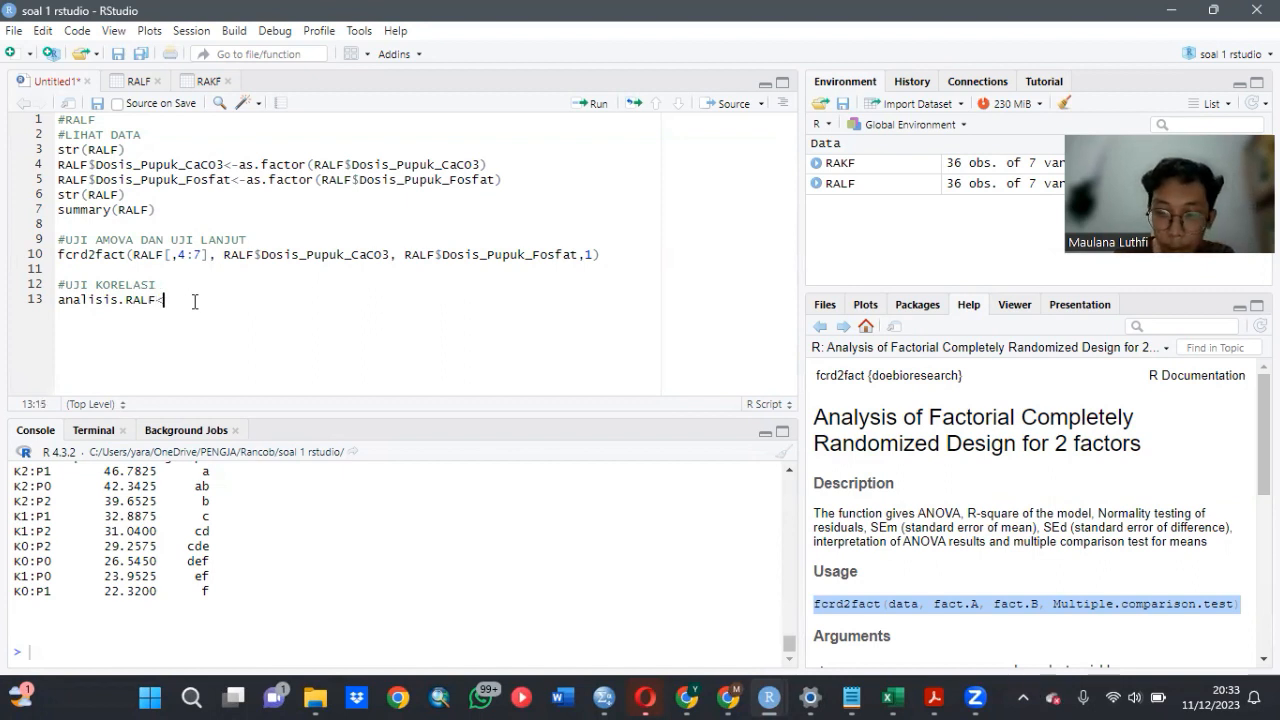
text(<-)
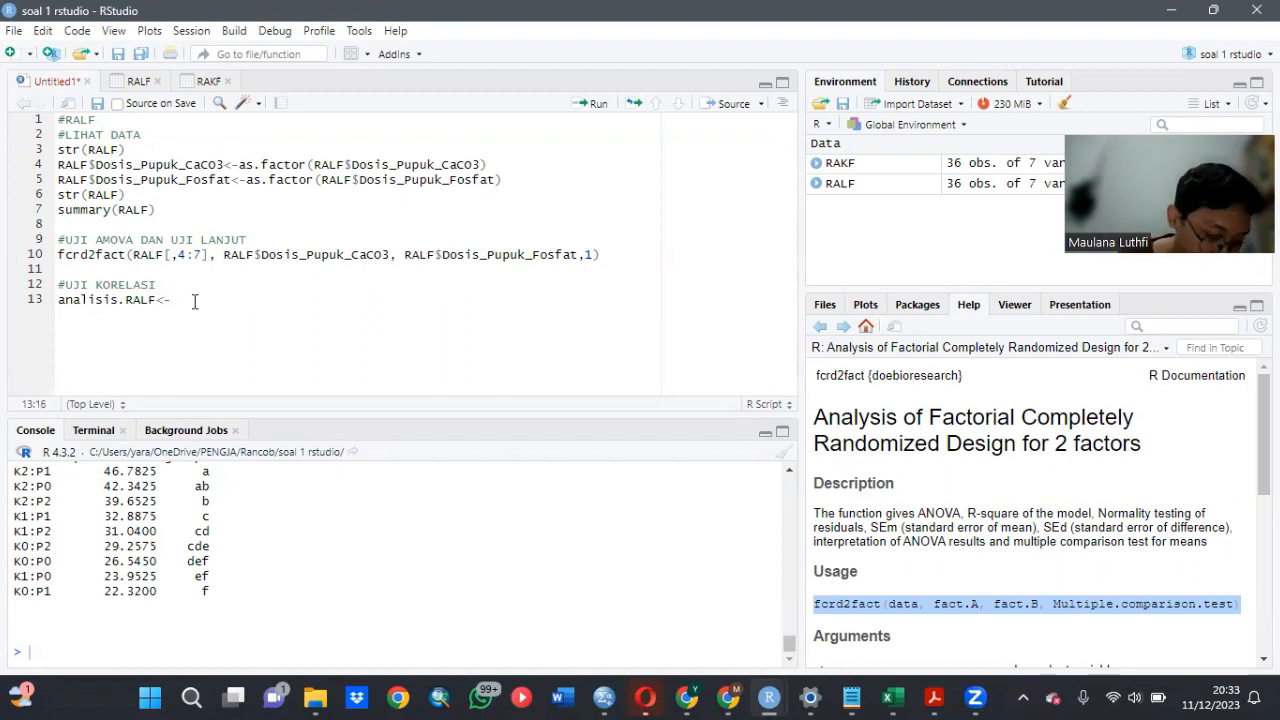
text(corre)
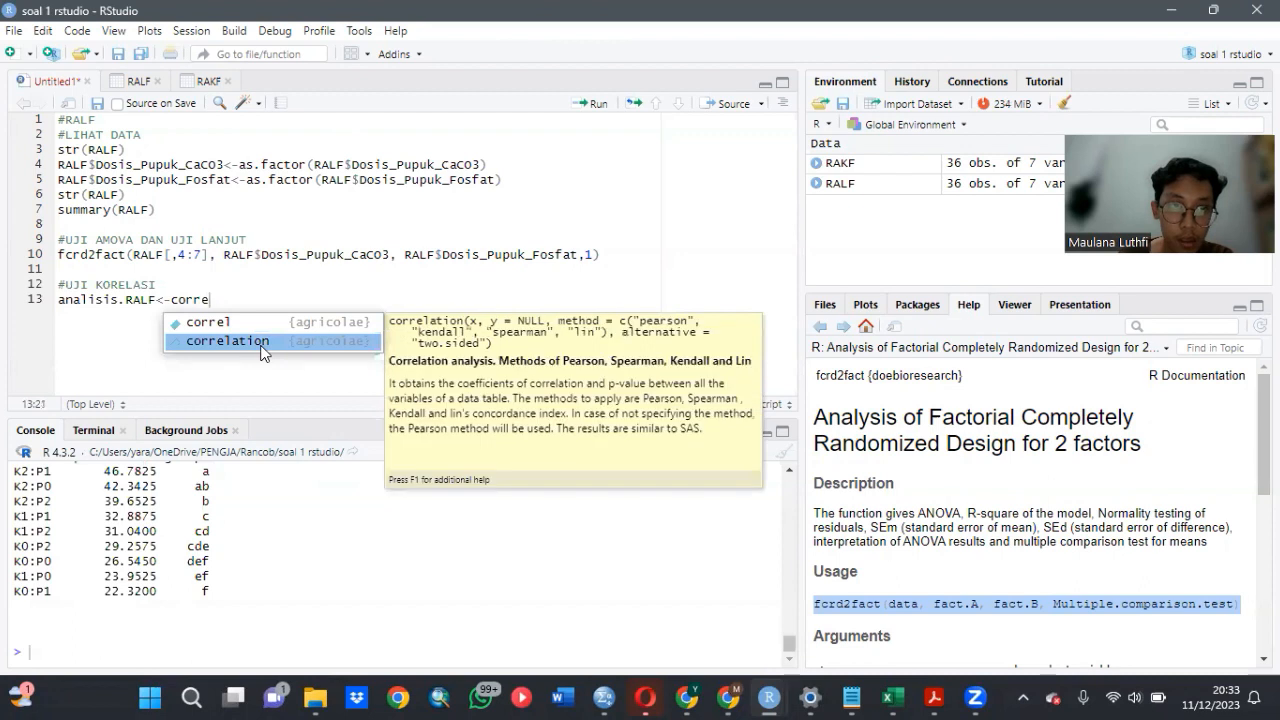
click(263, 350)
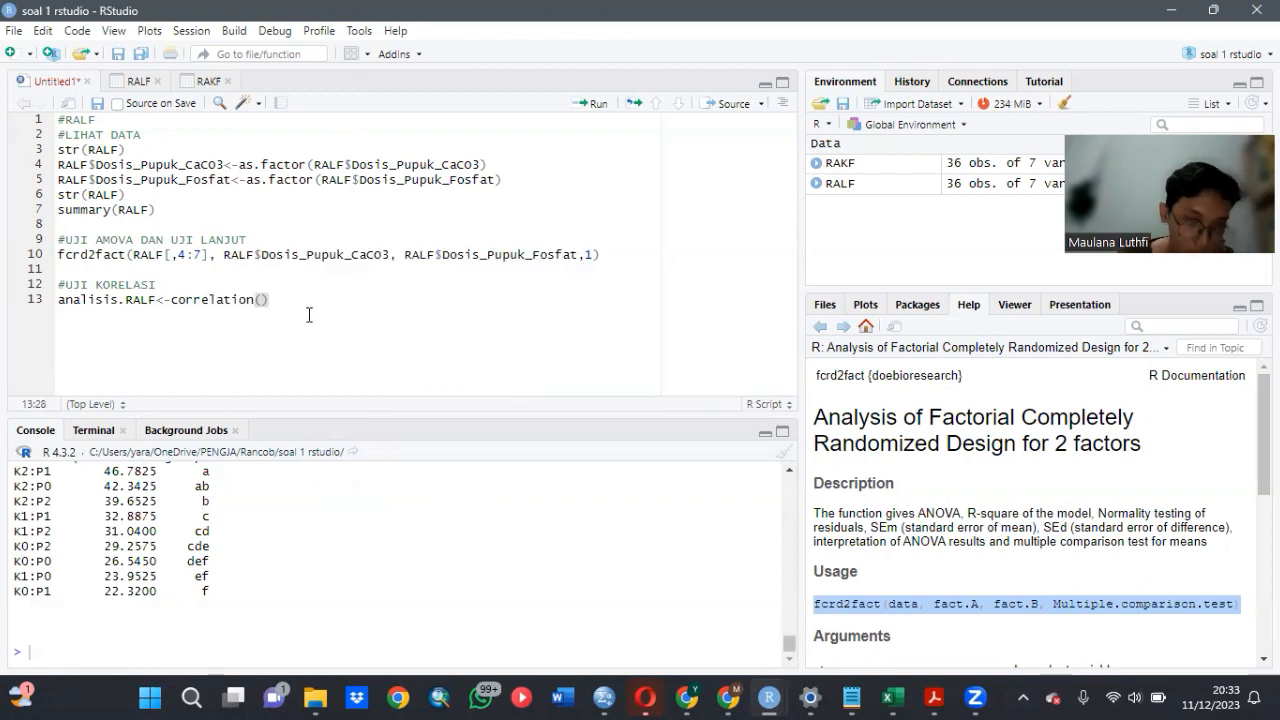
- Give the correlation call the response columns RALF[4:7] as its data argument
text(RAL)
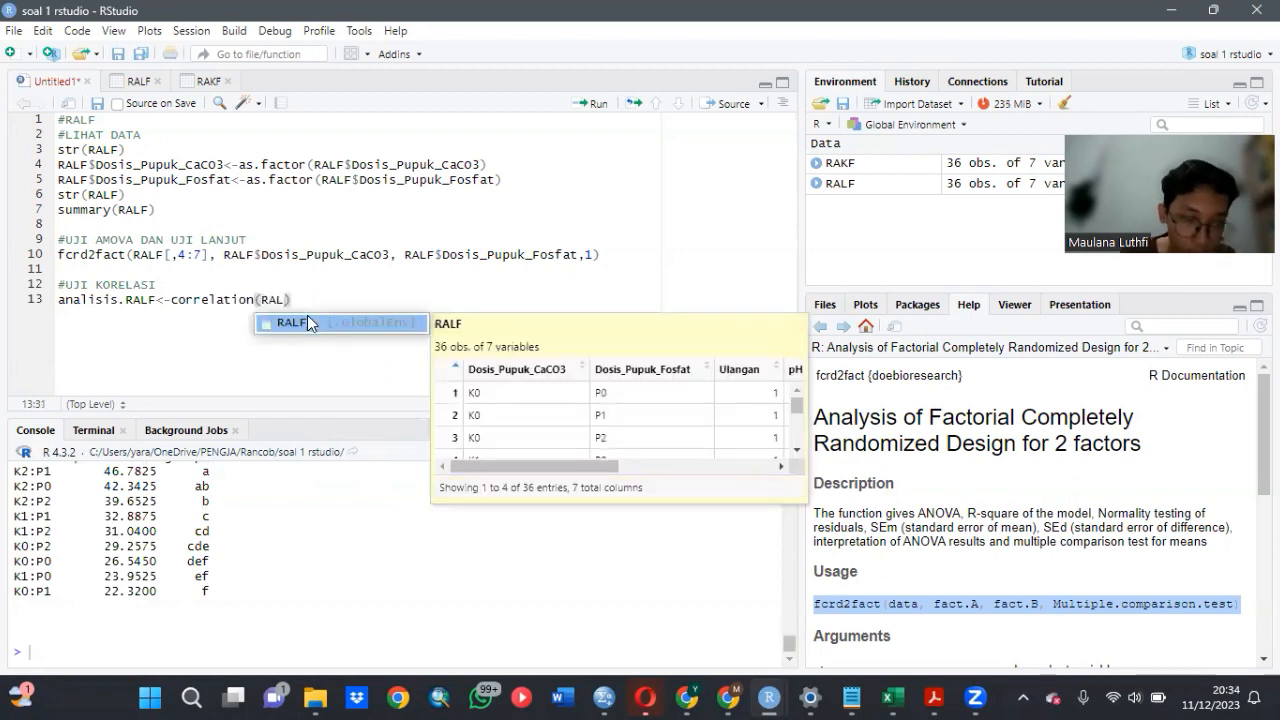
click(307, 320)
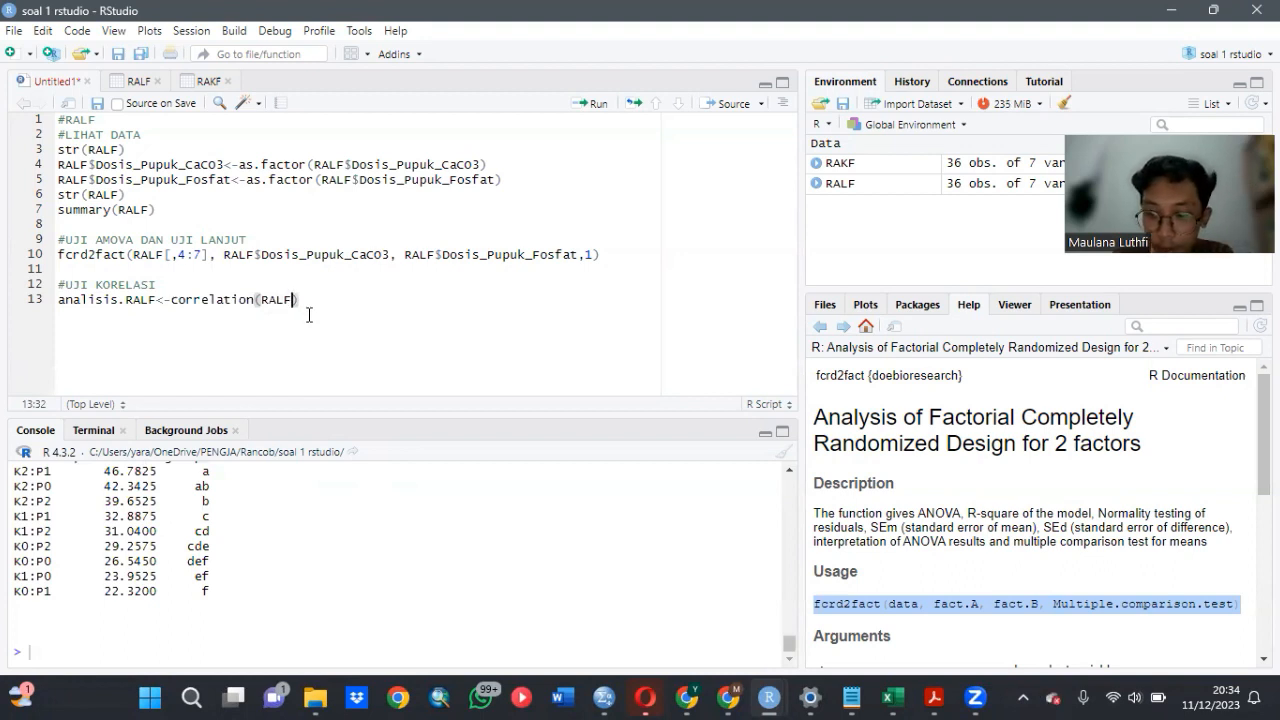
text([)
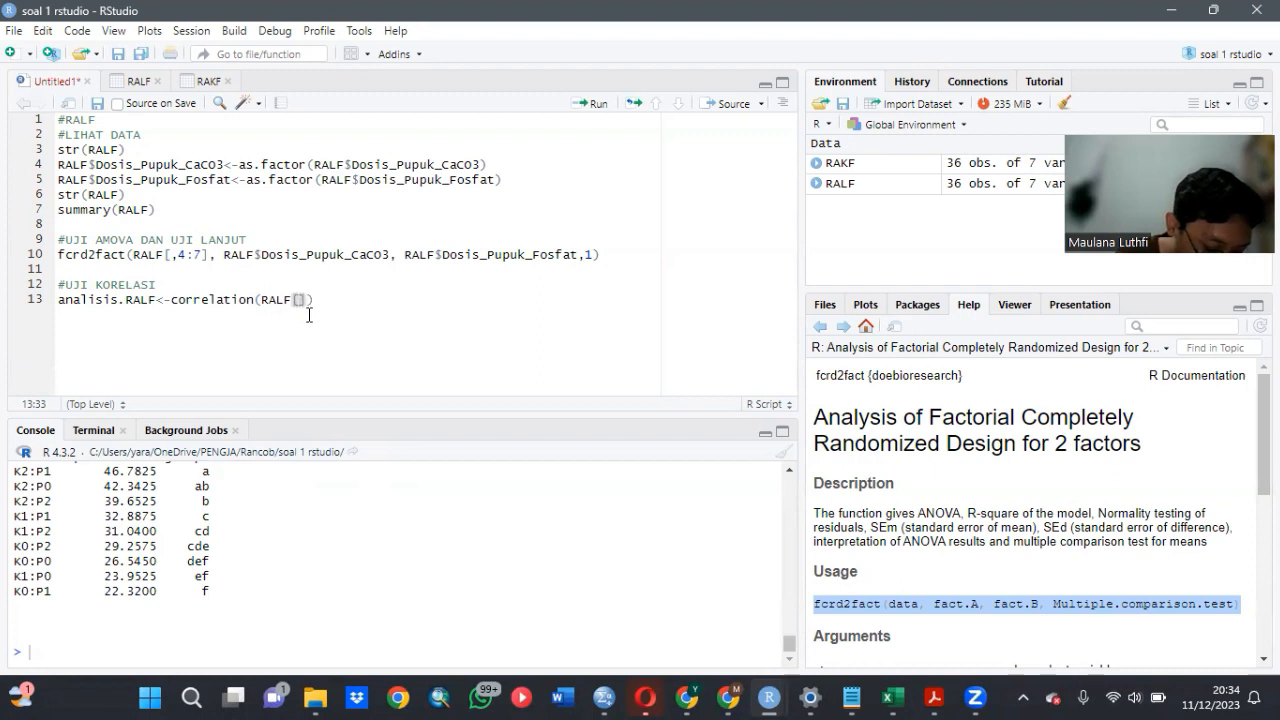
text(4)
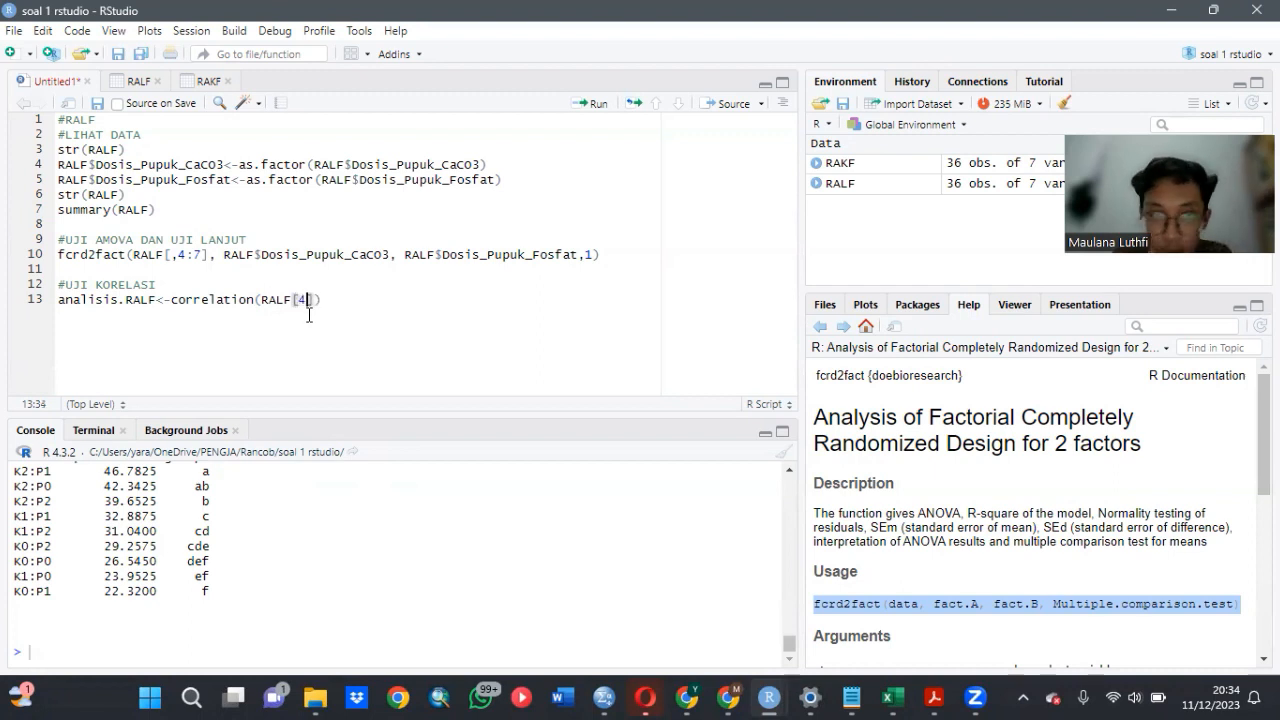
text(:7)
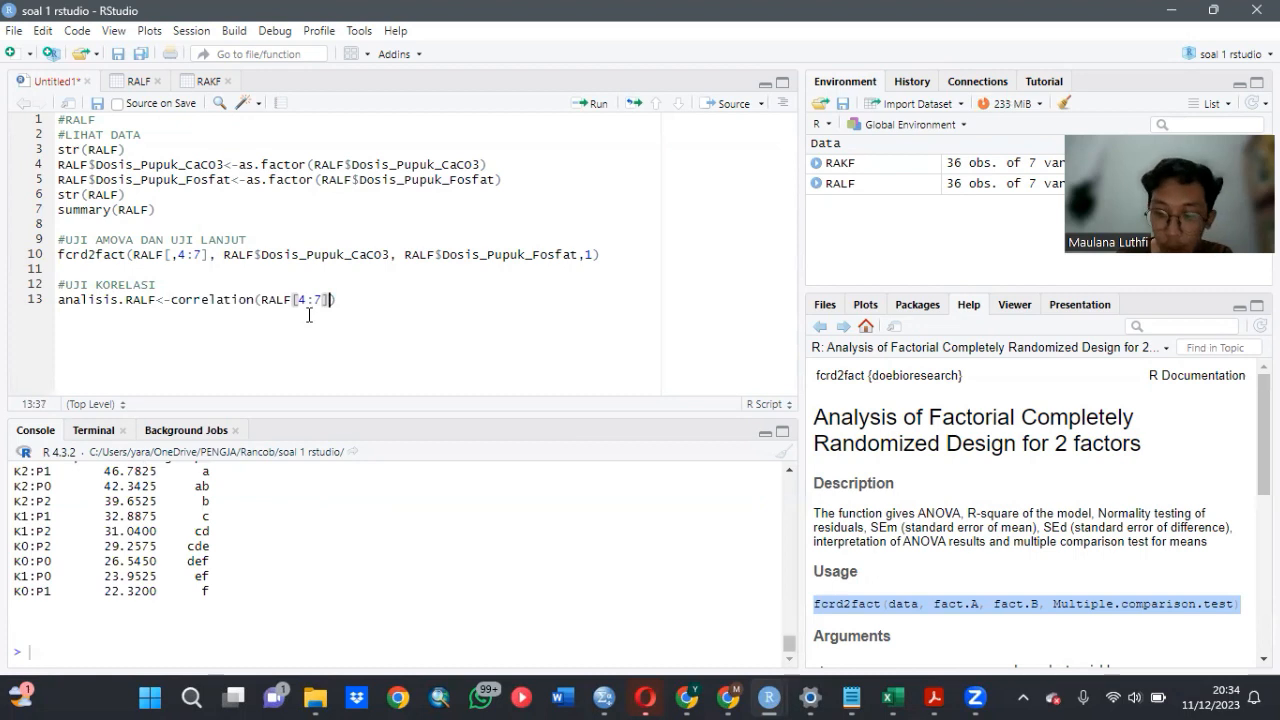
- Add the argument method = "pearson" to the correlation call and run the analisis.RALF assignment
text(, m)
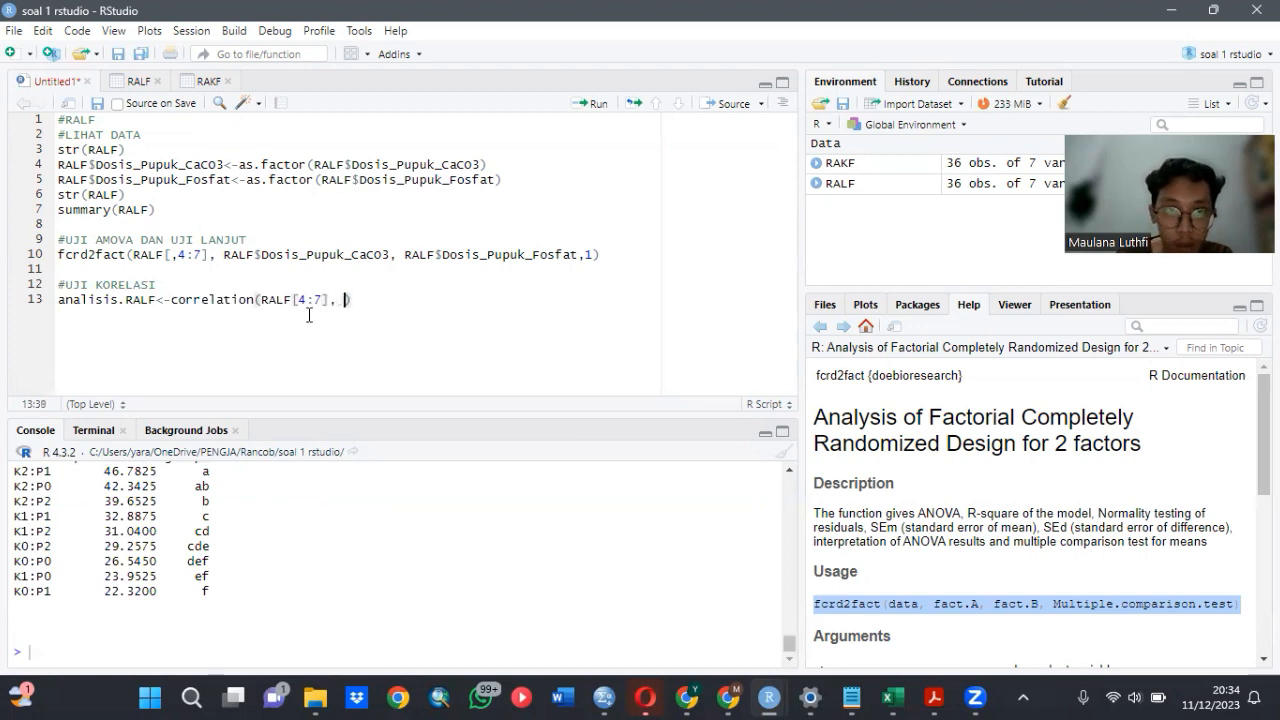
text(eth)
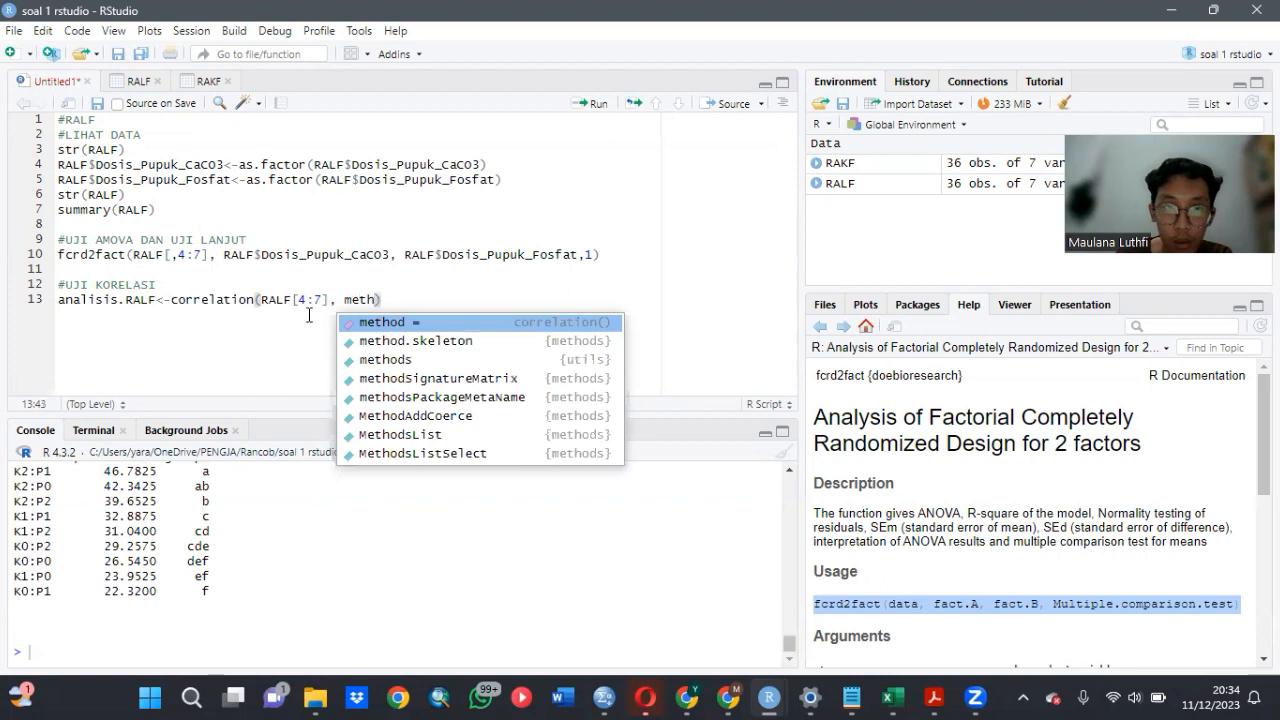
click(380, 326)
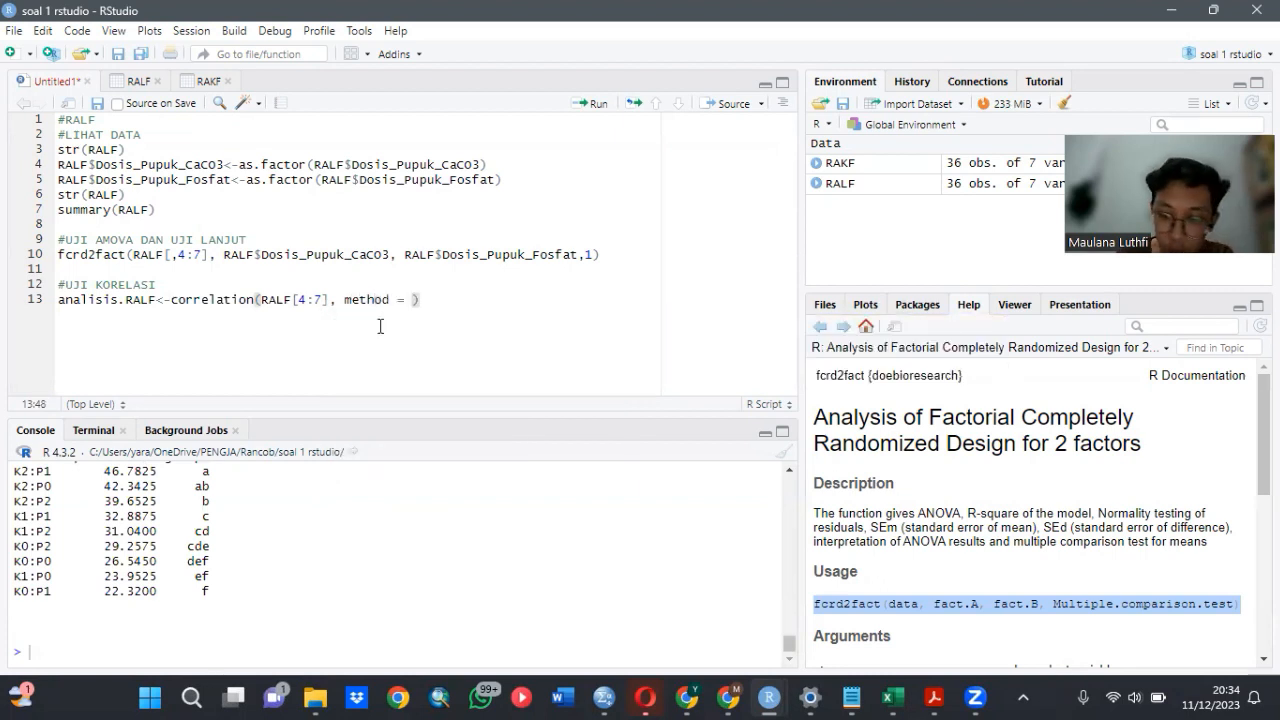
text(")
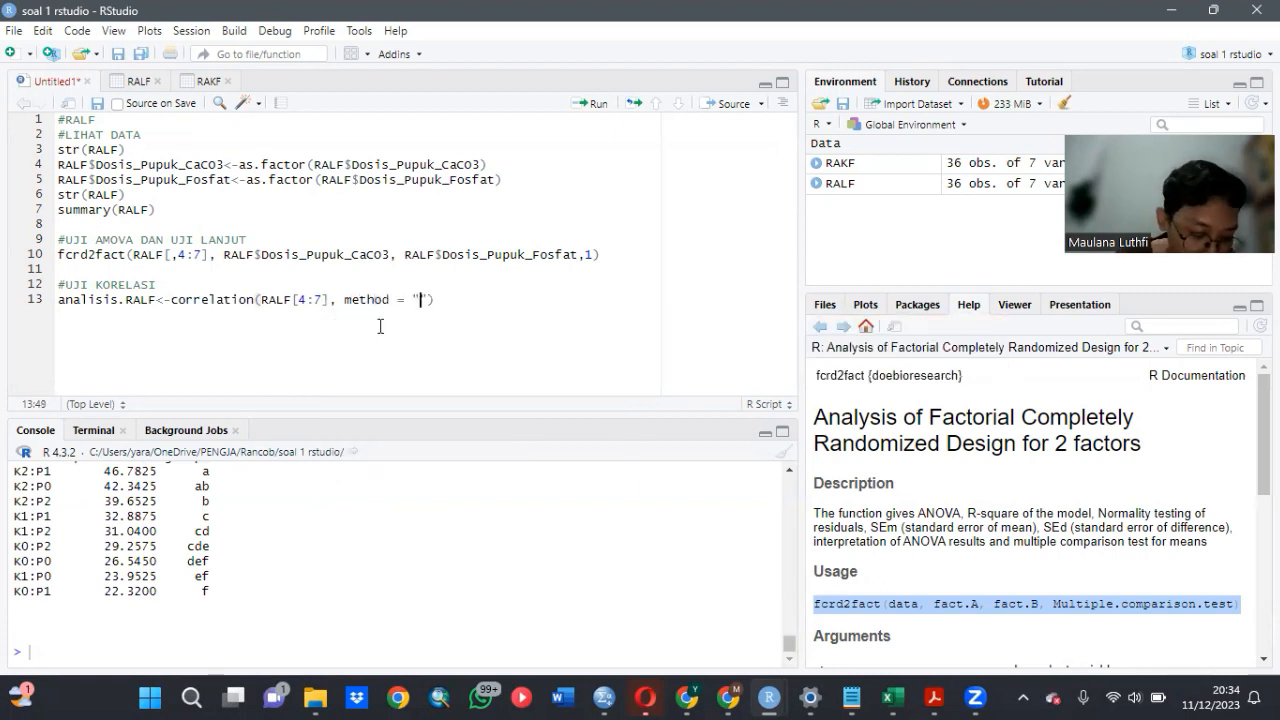
text(pear)
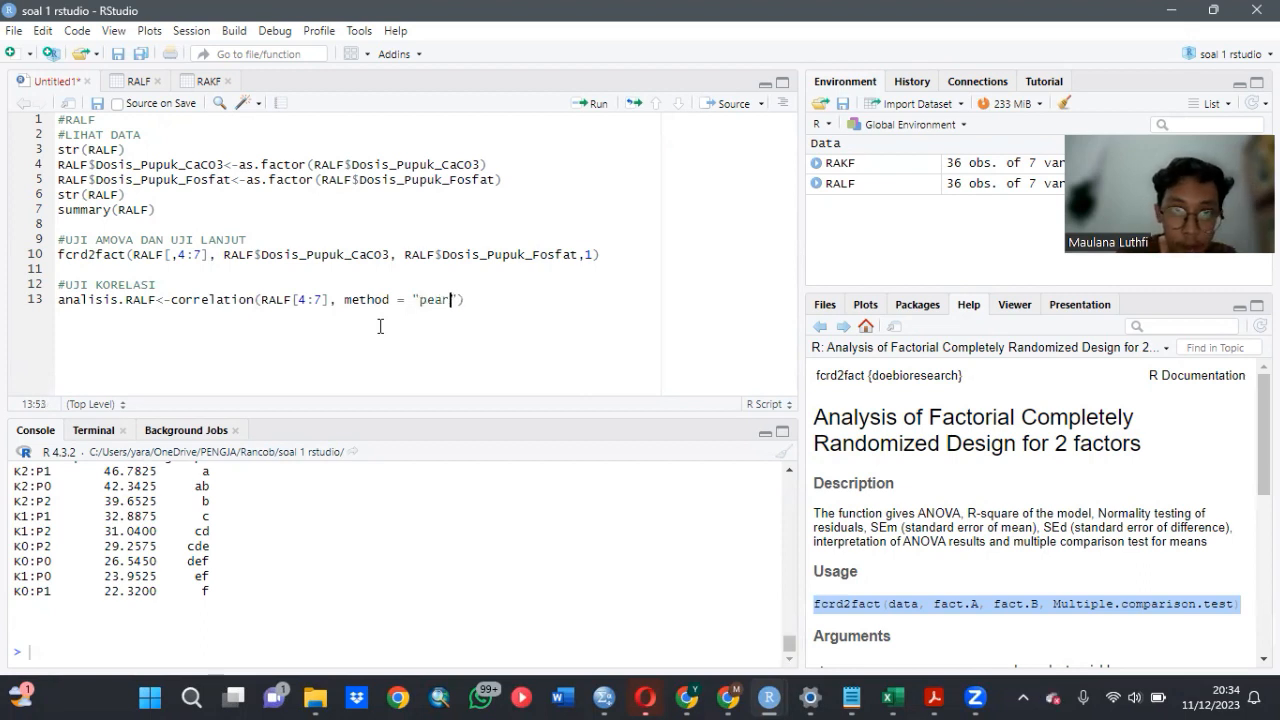
text(son)
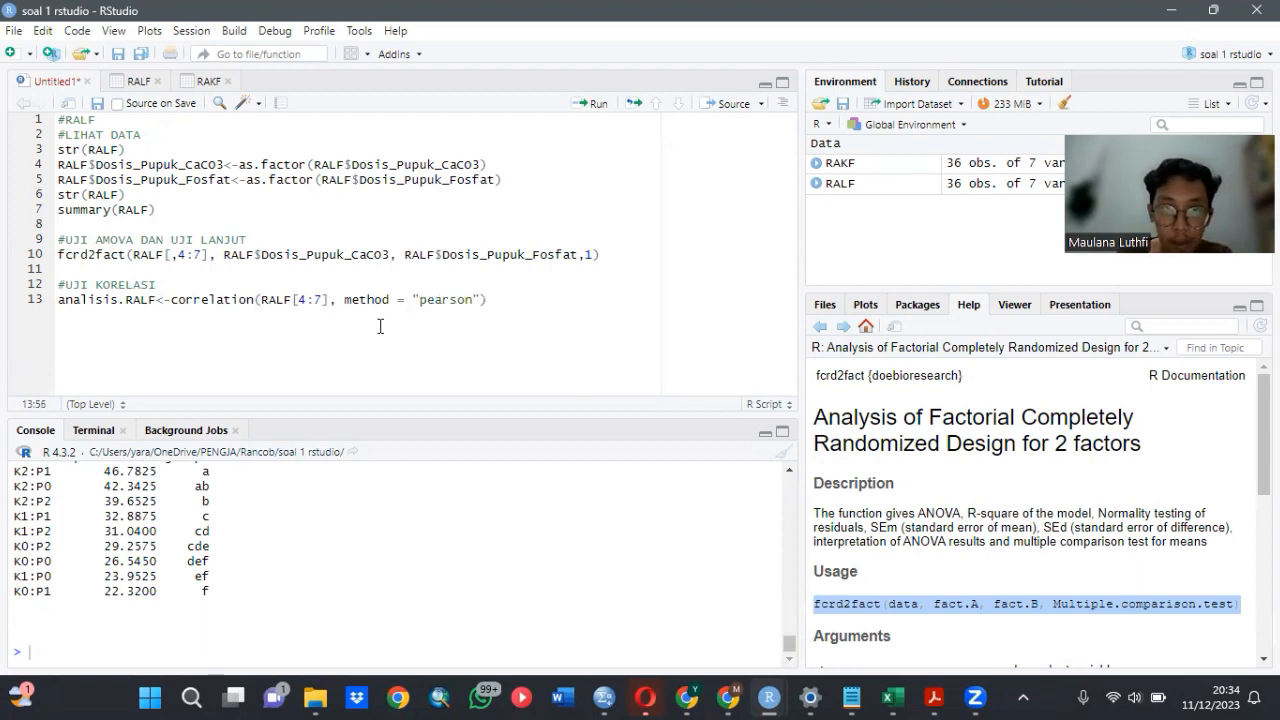
click(494, 306)
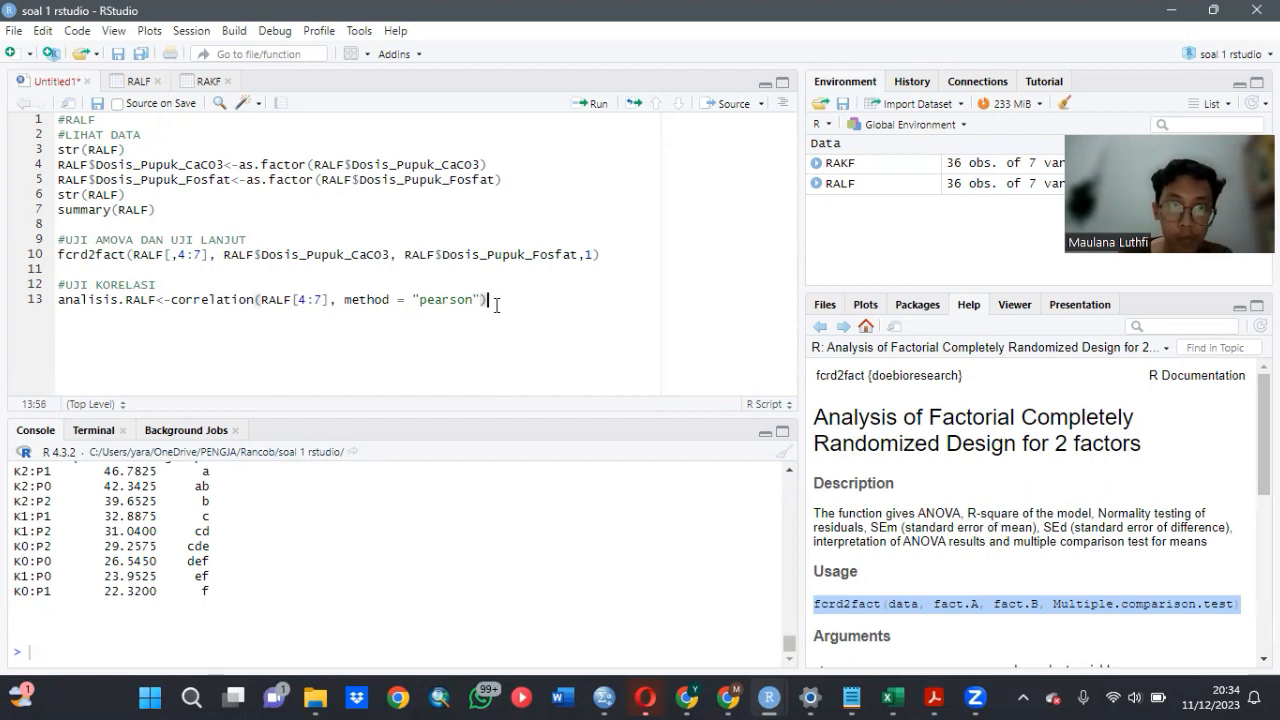
click(594, 105)
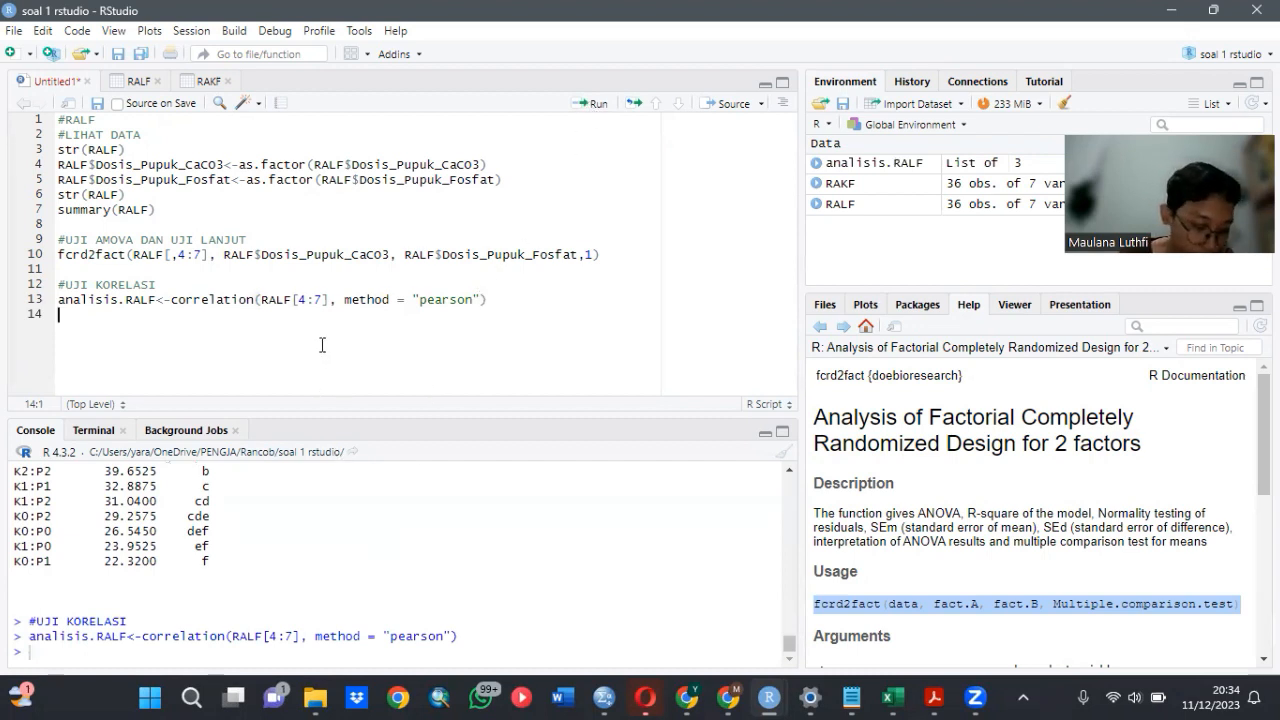
- Add and run a line that prints analisis.RALF, and review its correlation and p-value matrices in the console
text(ana)
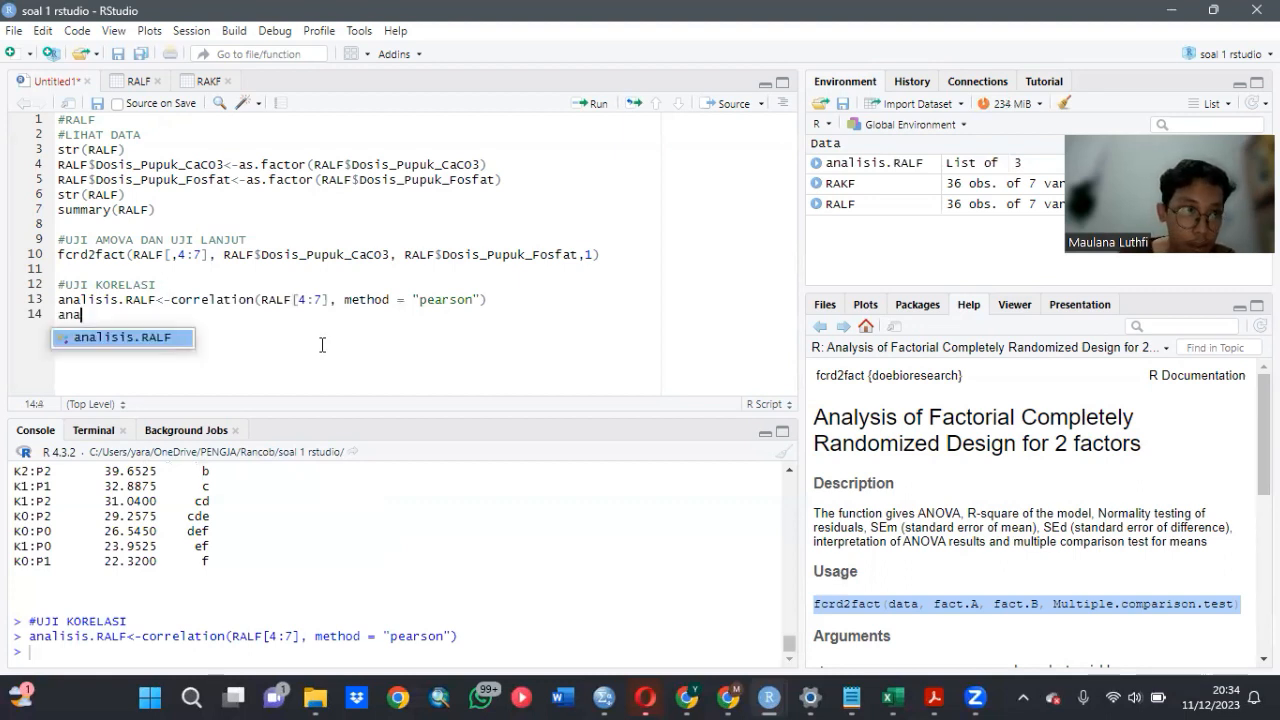
click(144, 338)
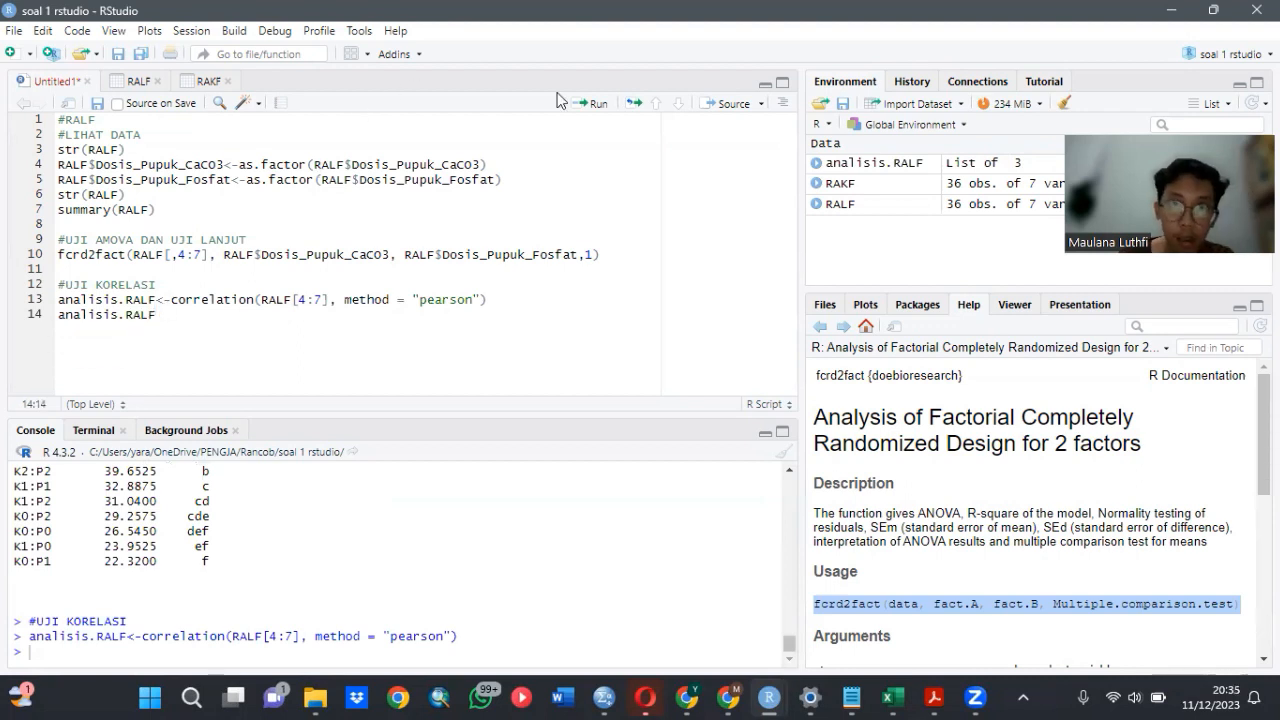
click(590, 104)
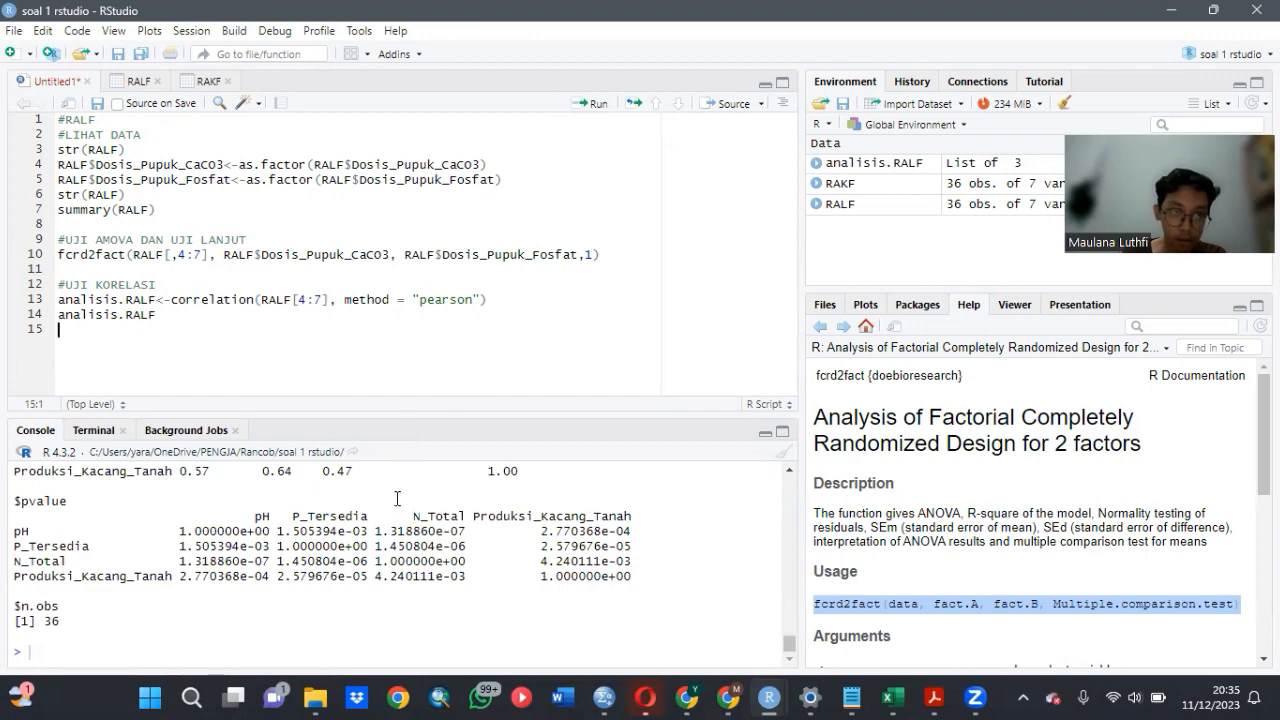
scroll(470, 570, up, 5)
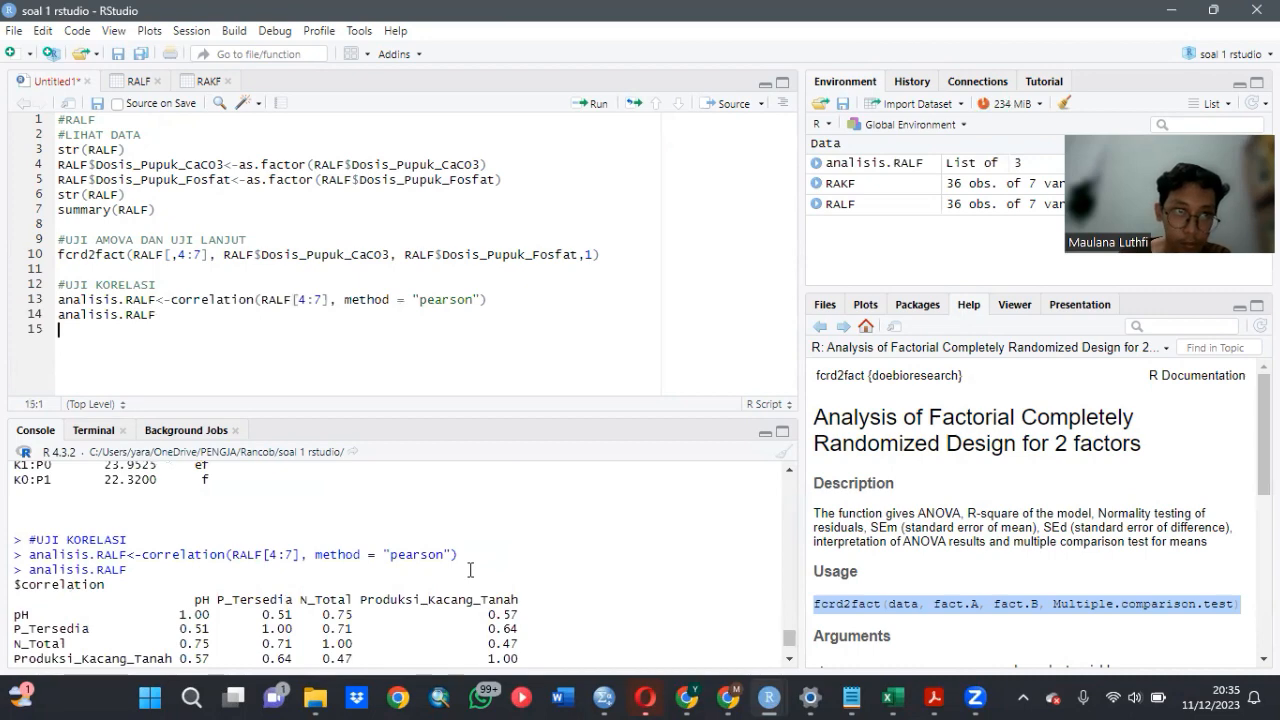
scroll(470, 570, up, 2)
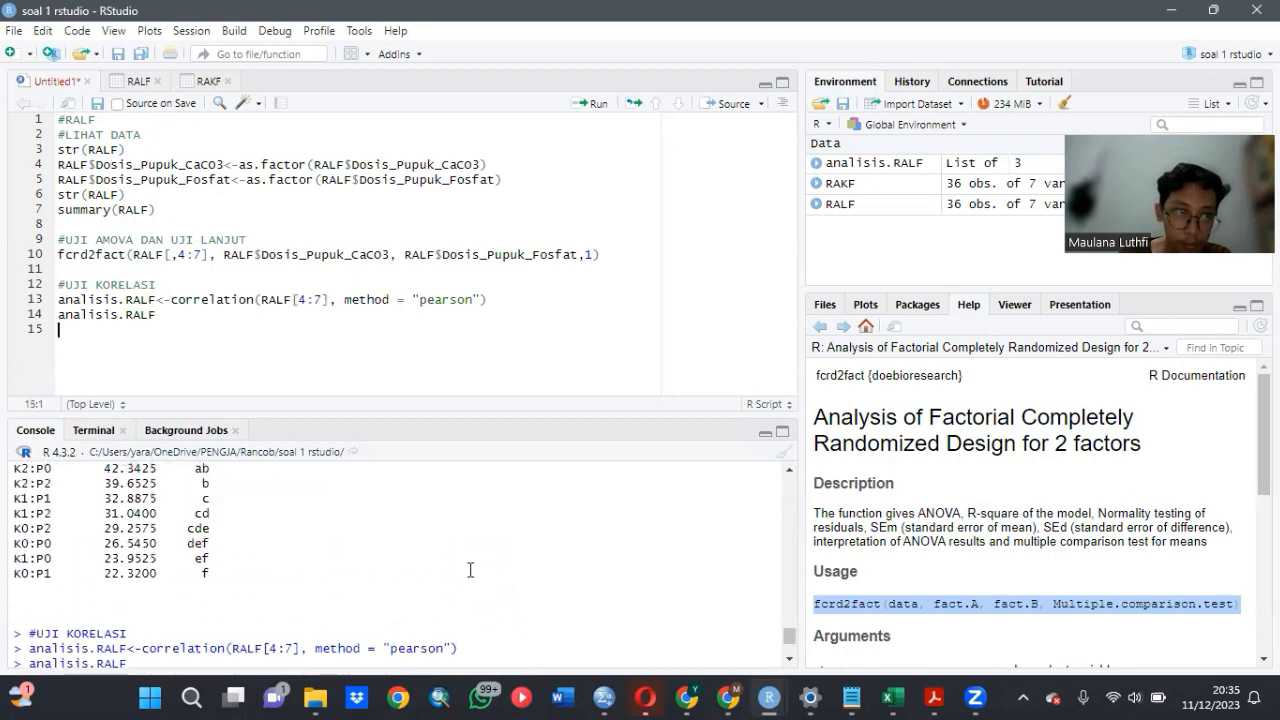
scroll(470, 570, down, 7)
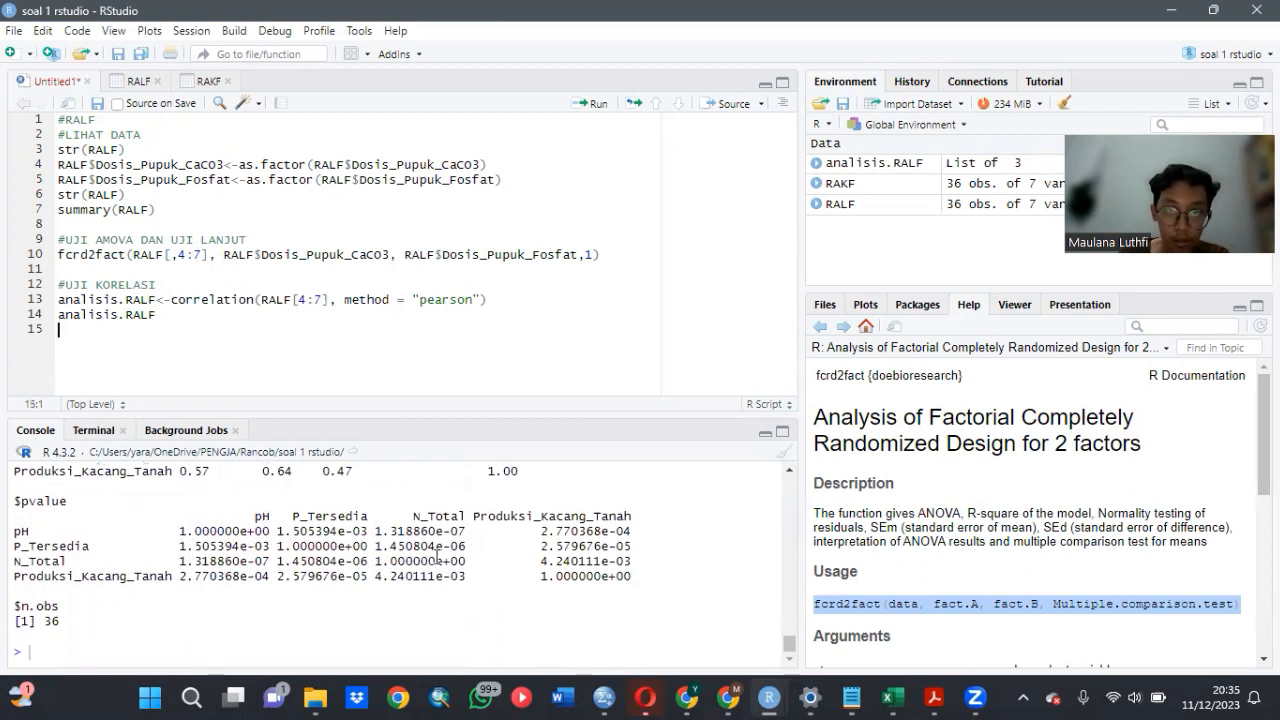
scroll(385, 565, up, 3)
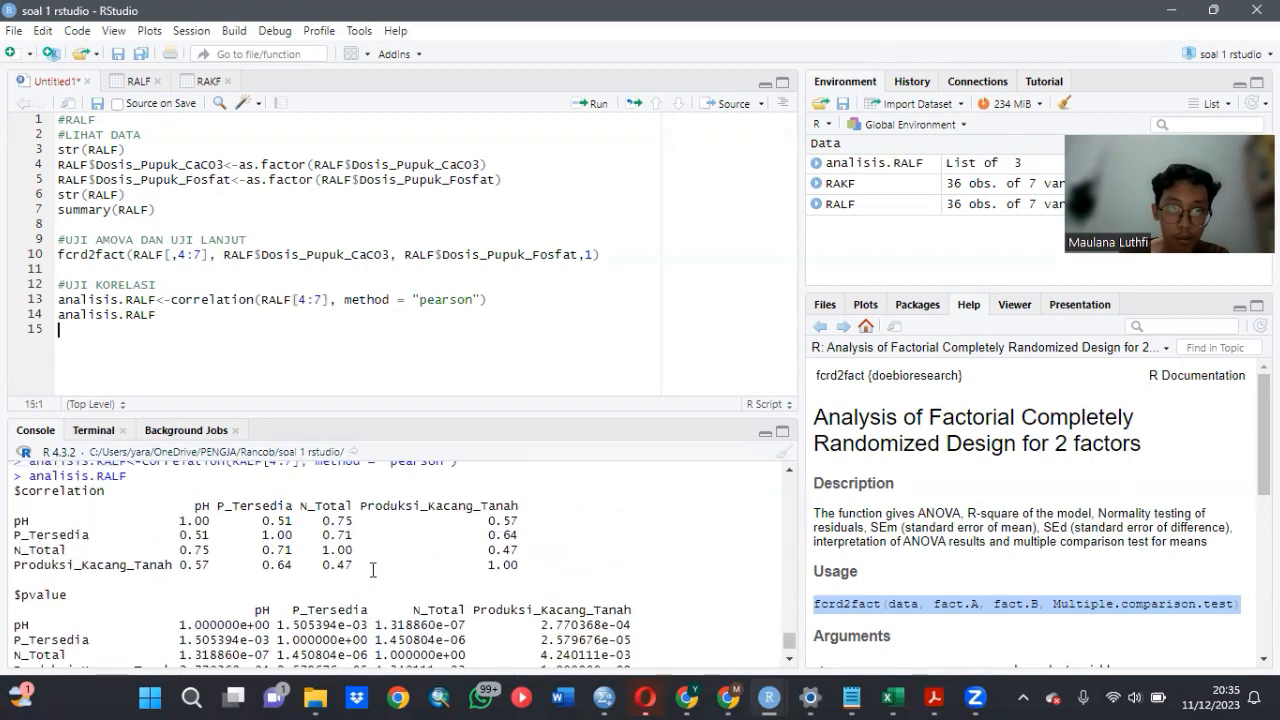
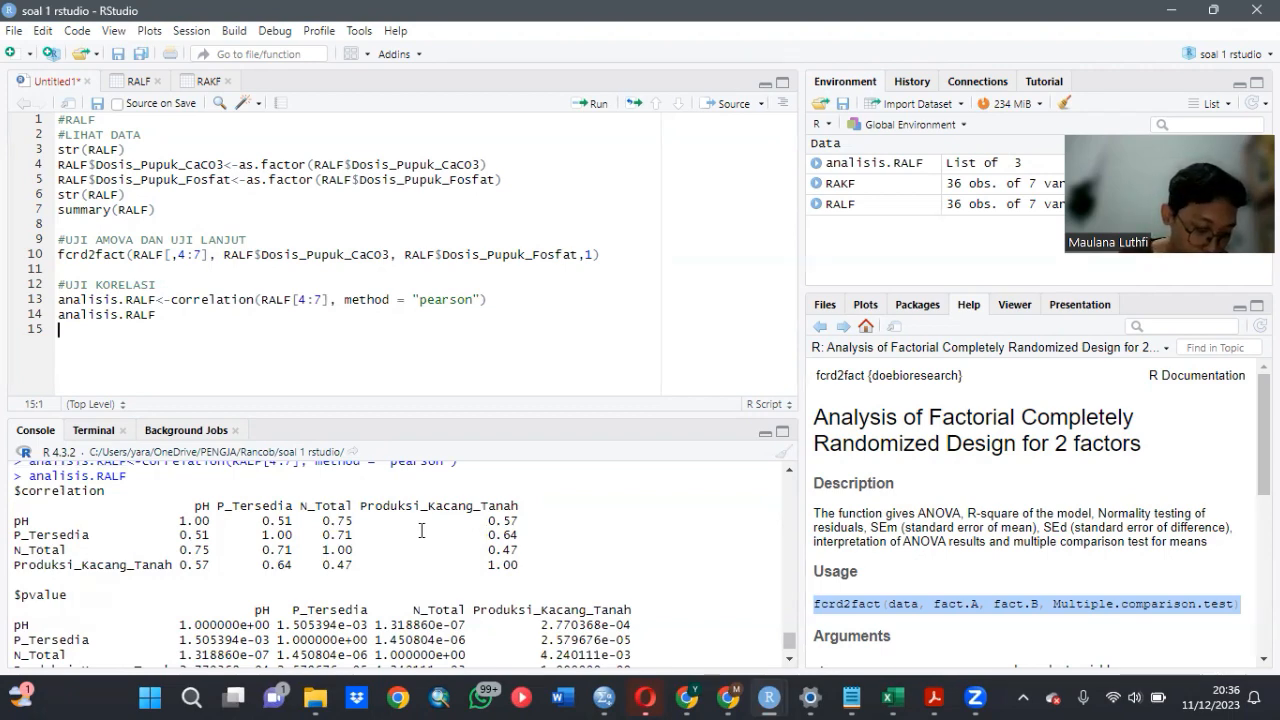
- Go back through the console output and examine the pH results of fcrd2fact: ANOVA table, normality test and multiple comparisons
scroll(631, 577, down, 2)
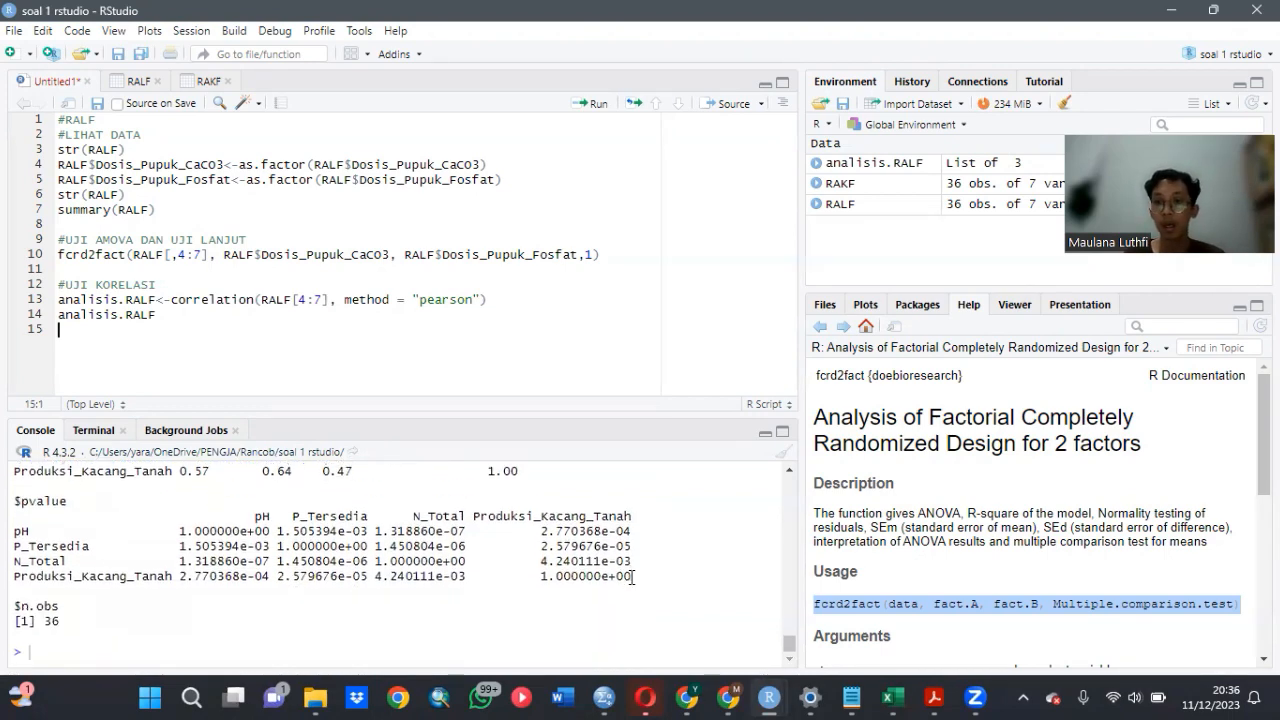
scroll(631, 577, up, 10)
scroll(631, 577, up, 10)
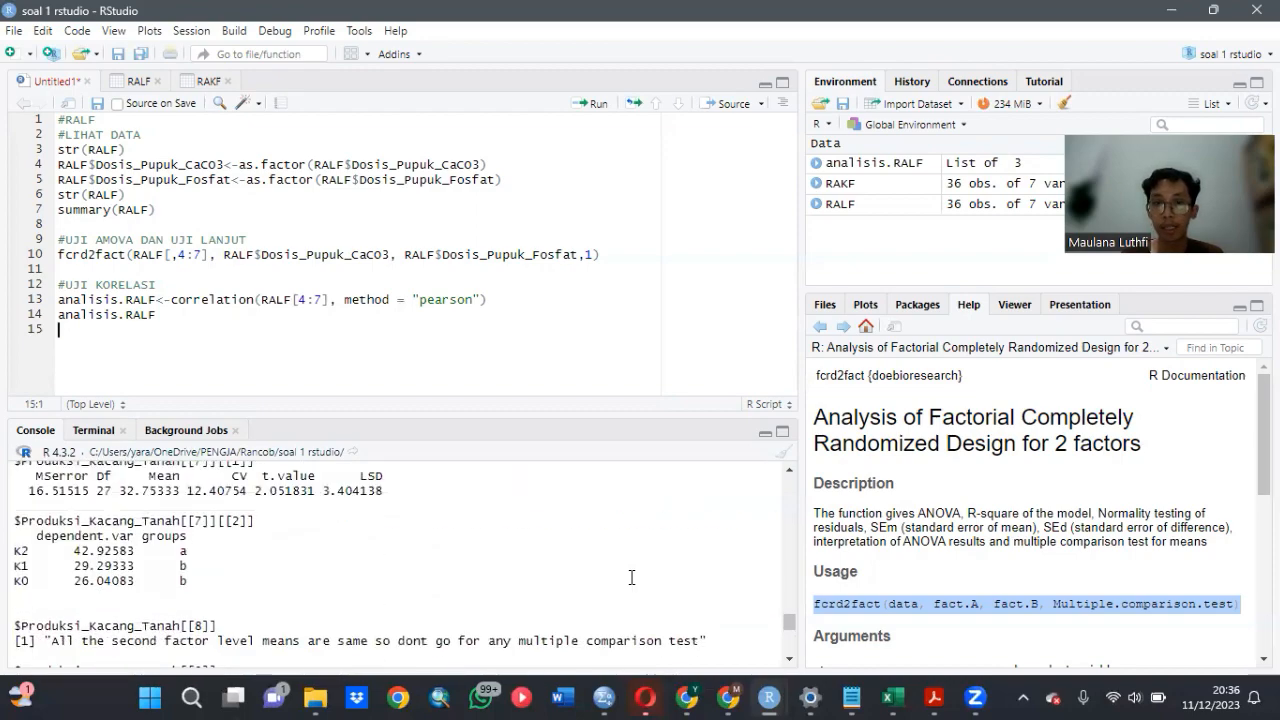
scroll(631, 577, up, 10)
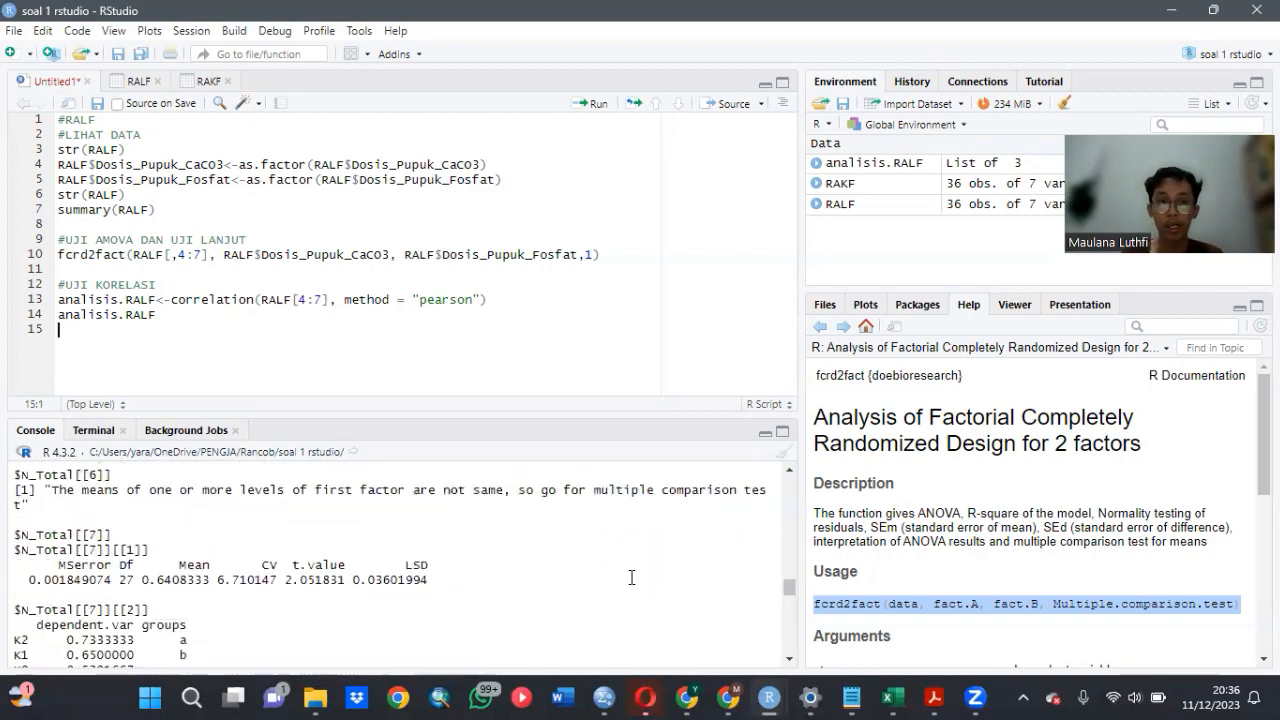
scroll(631, 577, up, 5)
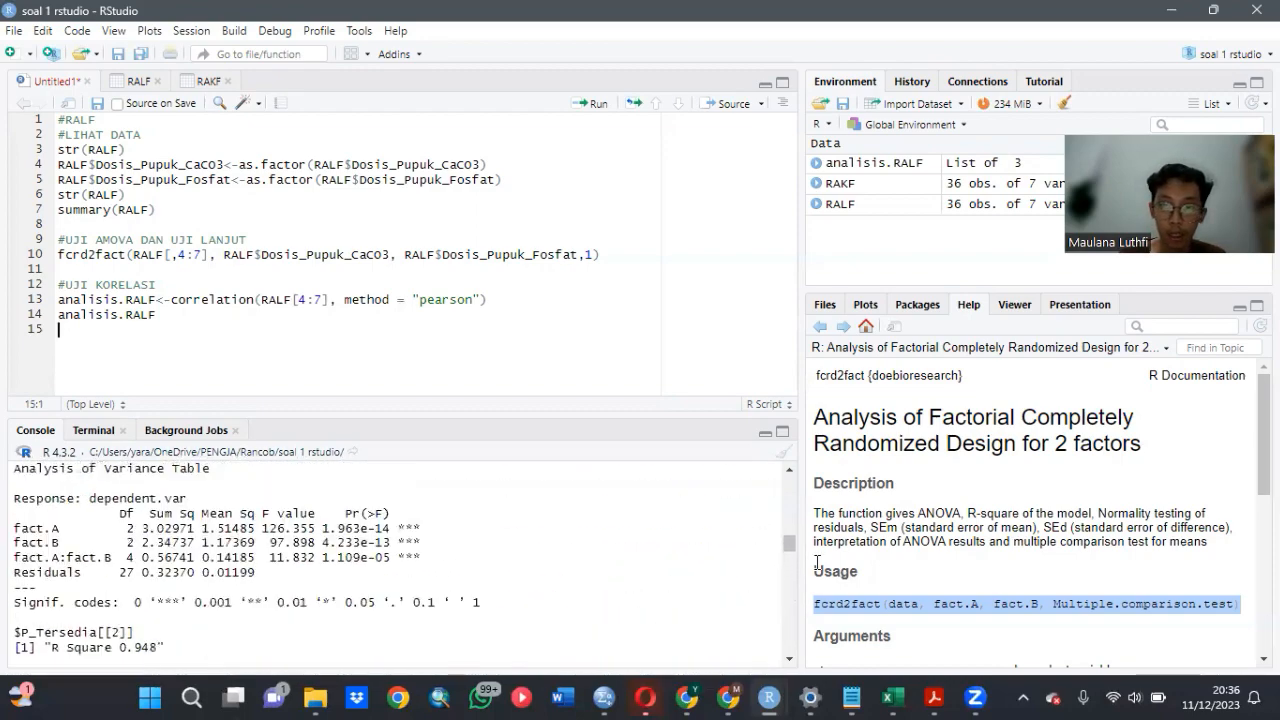
drag(789, 545, 789, 498)
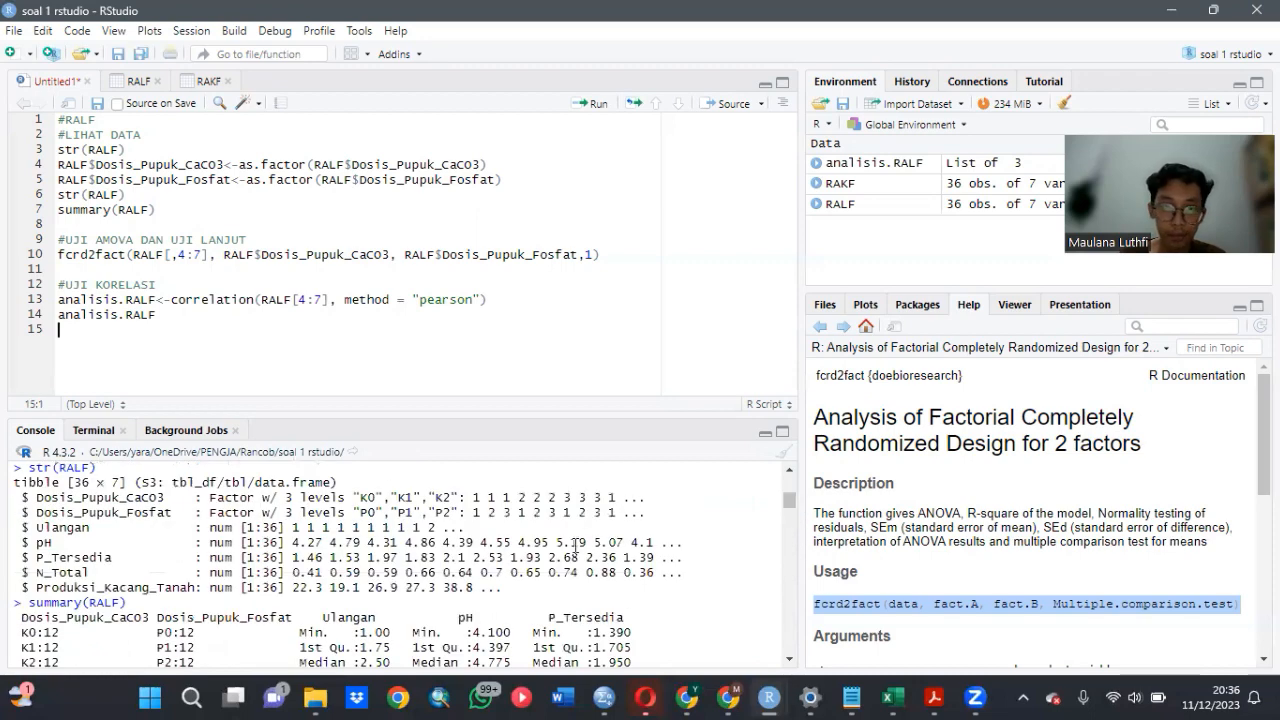
scroll(573, 549, down, 5)
scroll(464, 566, down, 2)
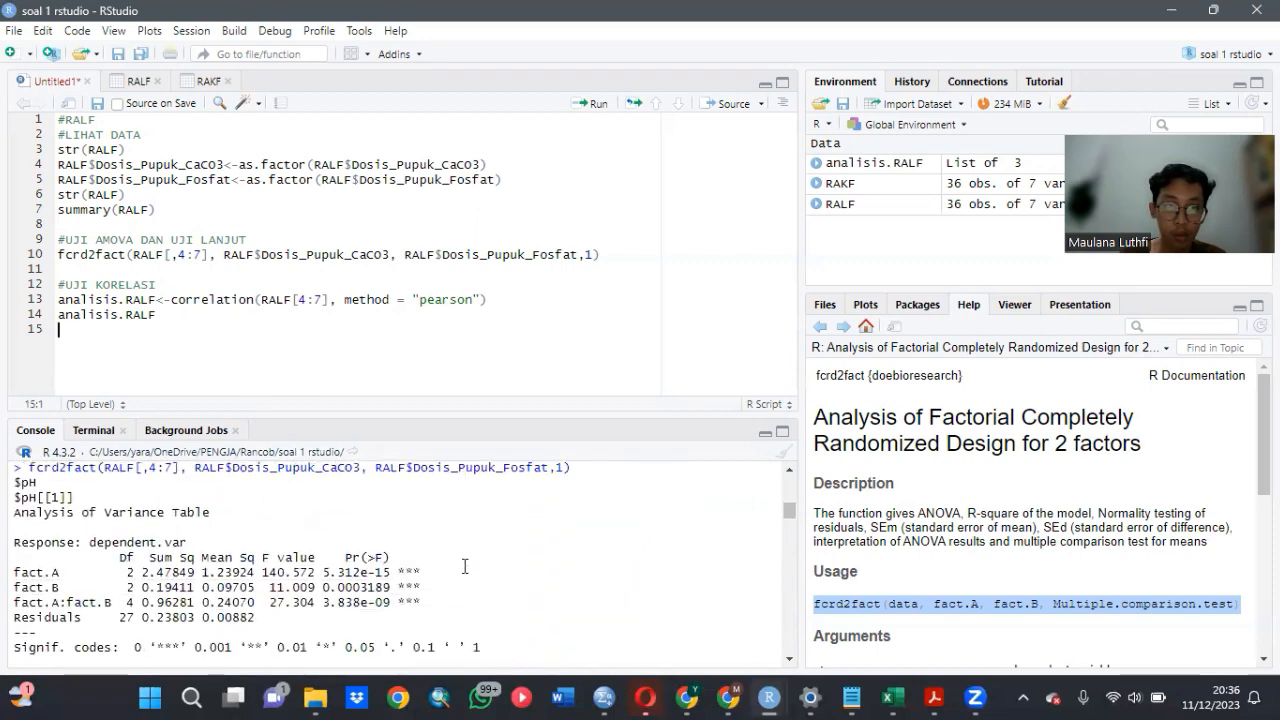
scroll(464, 566, down, 3)
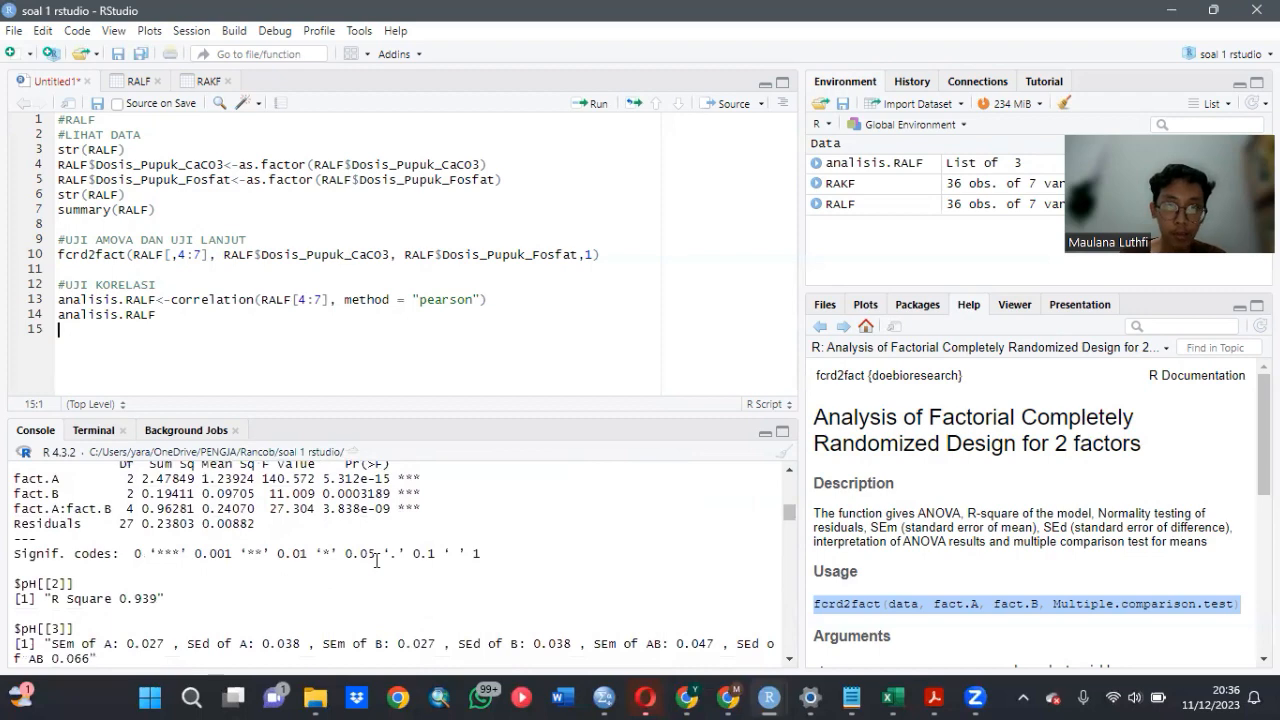
scroll(465, 565, up, 3)
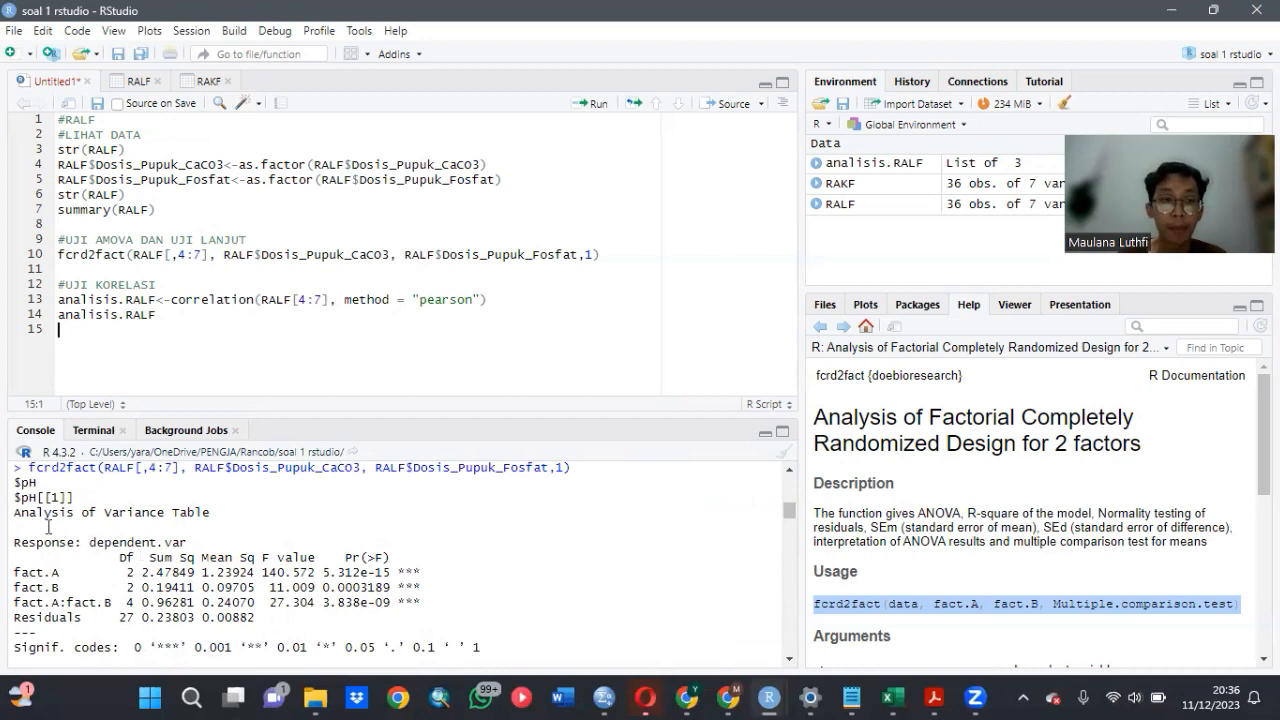
scroll(291, 531, down, 8)
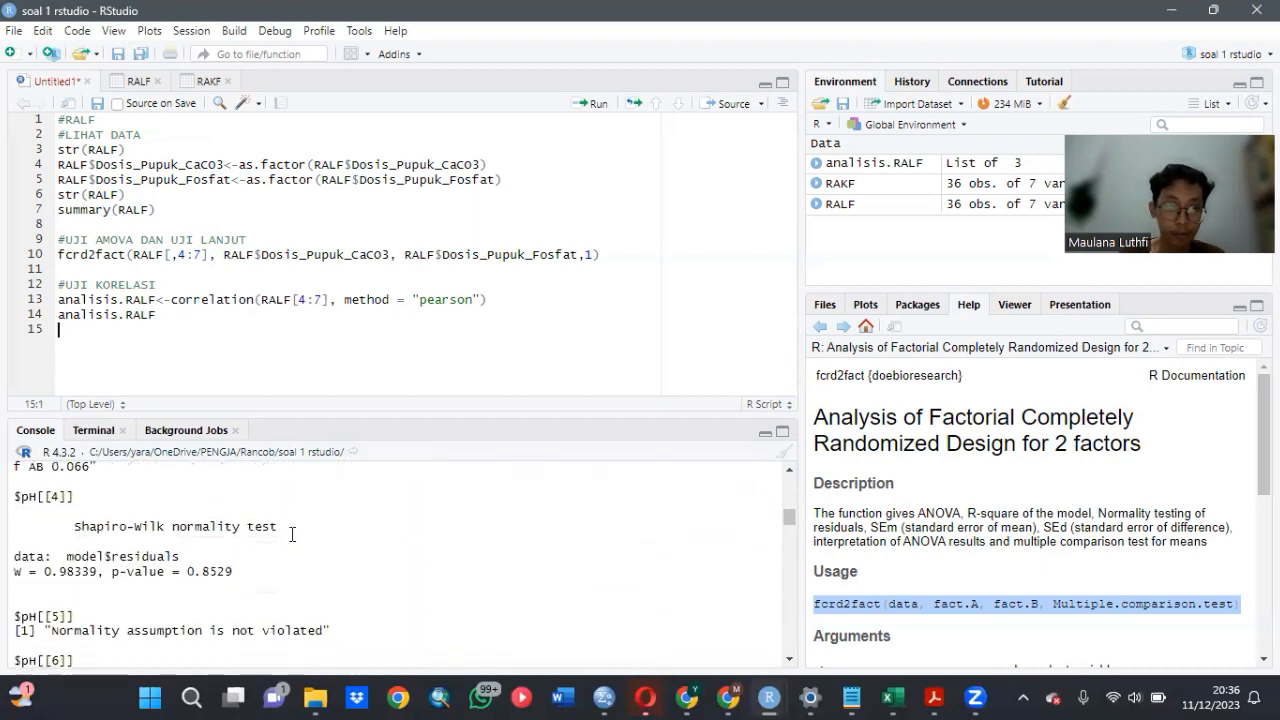
scroll(291, 534, down, 10)
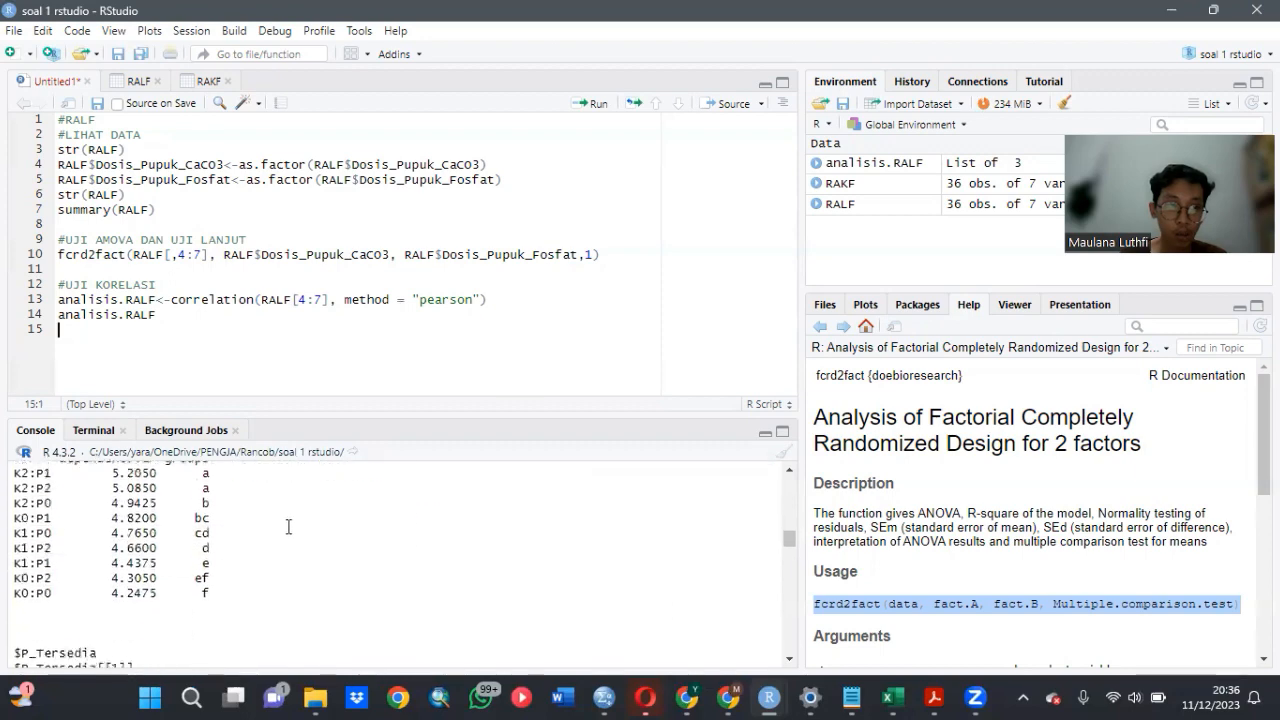
- Examine the P_Tersedia results in the console, covering the ANOVA table and the multiple comparison groups for factors and interaction
scroll(288, 526, down, 5)
scroll(286, 526, up, 3)
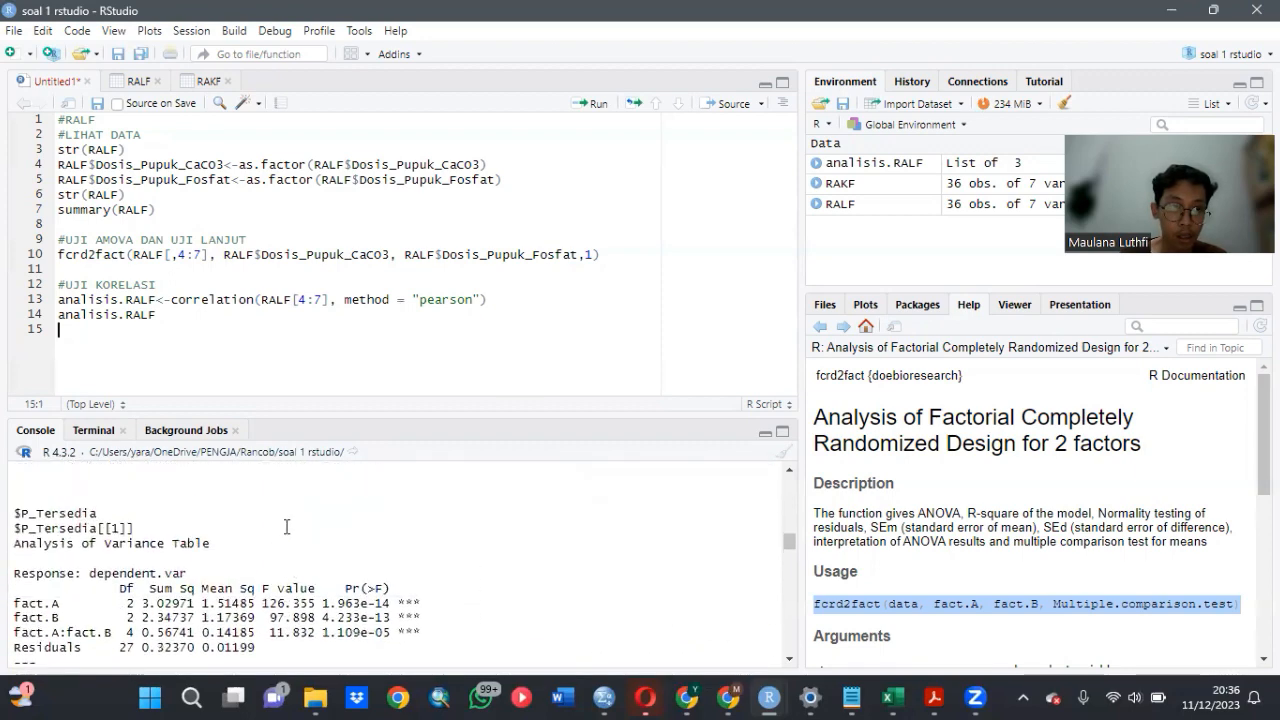
scroll(270, 535, up, 1)
scroll(150, 545, down, 2)
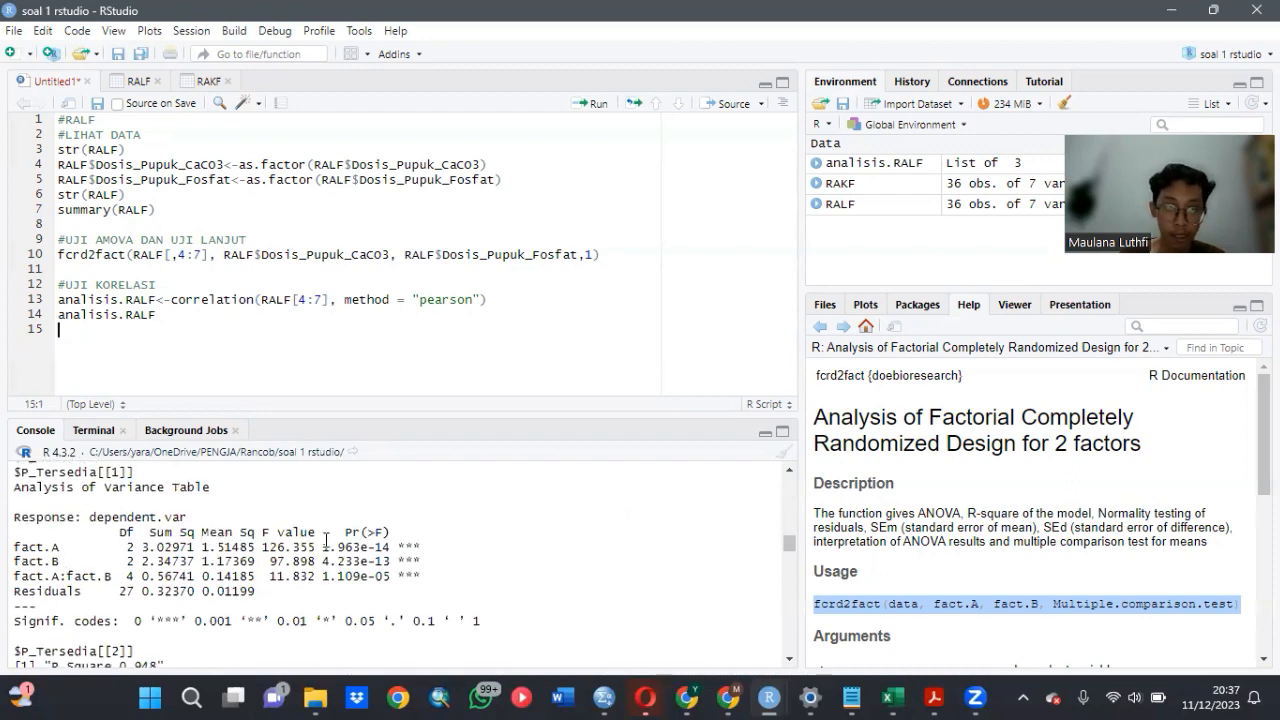
scroll(325, 540, down, 5)
scroll(325, 540, down, 10)
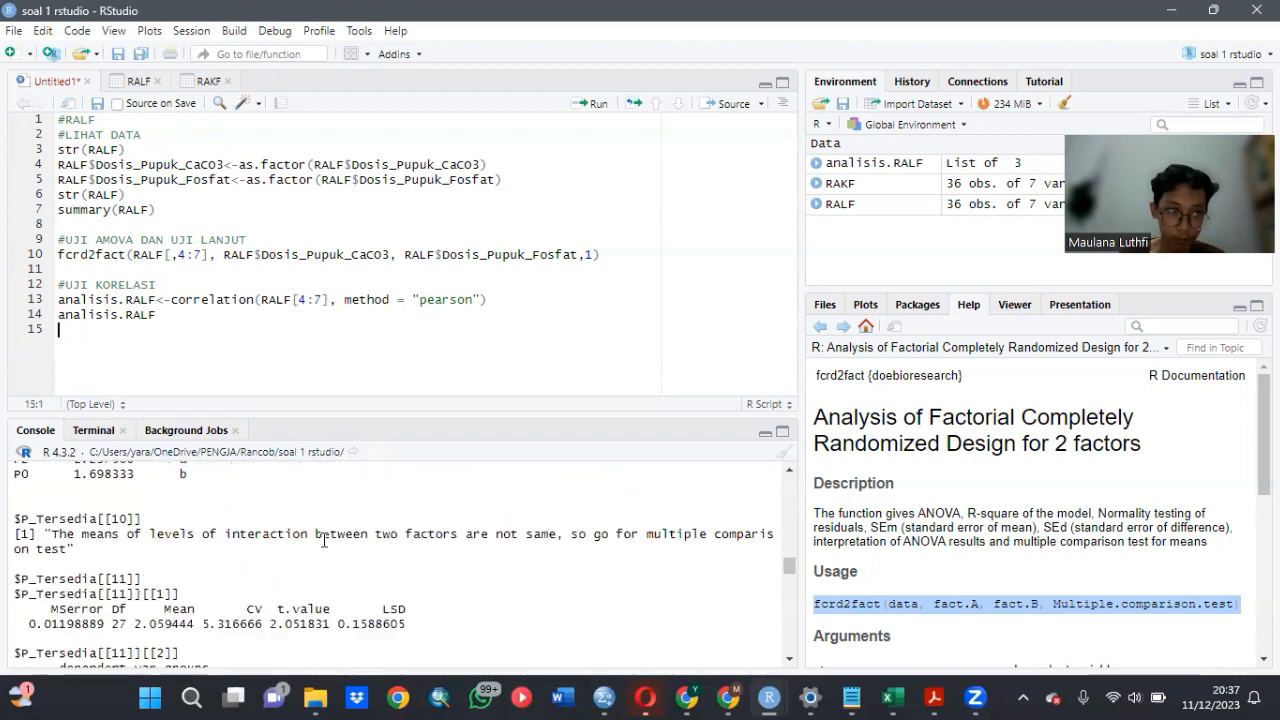
scroll(324, 540, up, 2)
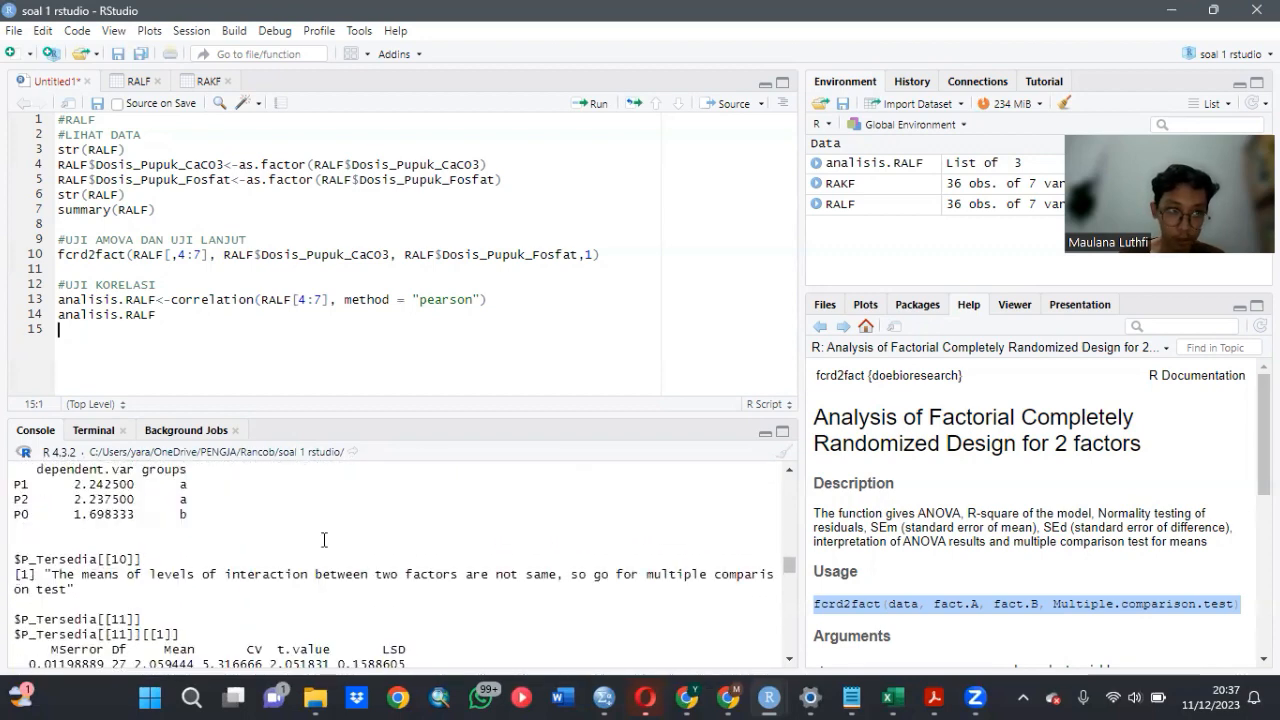
scroll(324, 540, down, 5)
- Examine the N_Total ANOVA table and its multiple comparison groups for the factors and their interaction in the console
scroll(324, 540, down, 2)
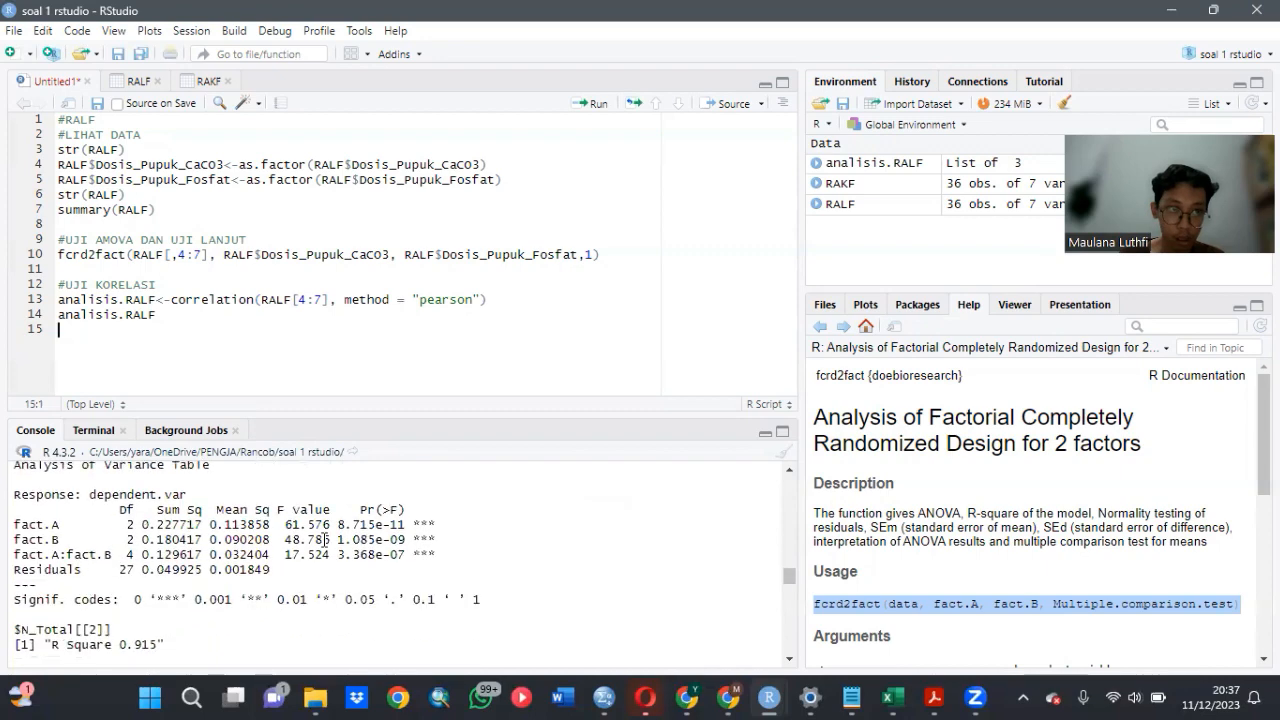
scroll(100, 519, up, 2)
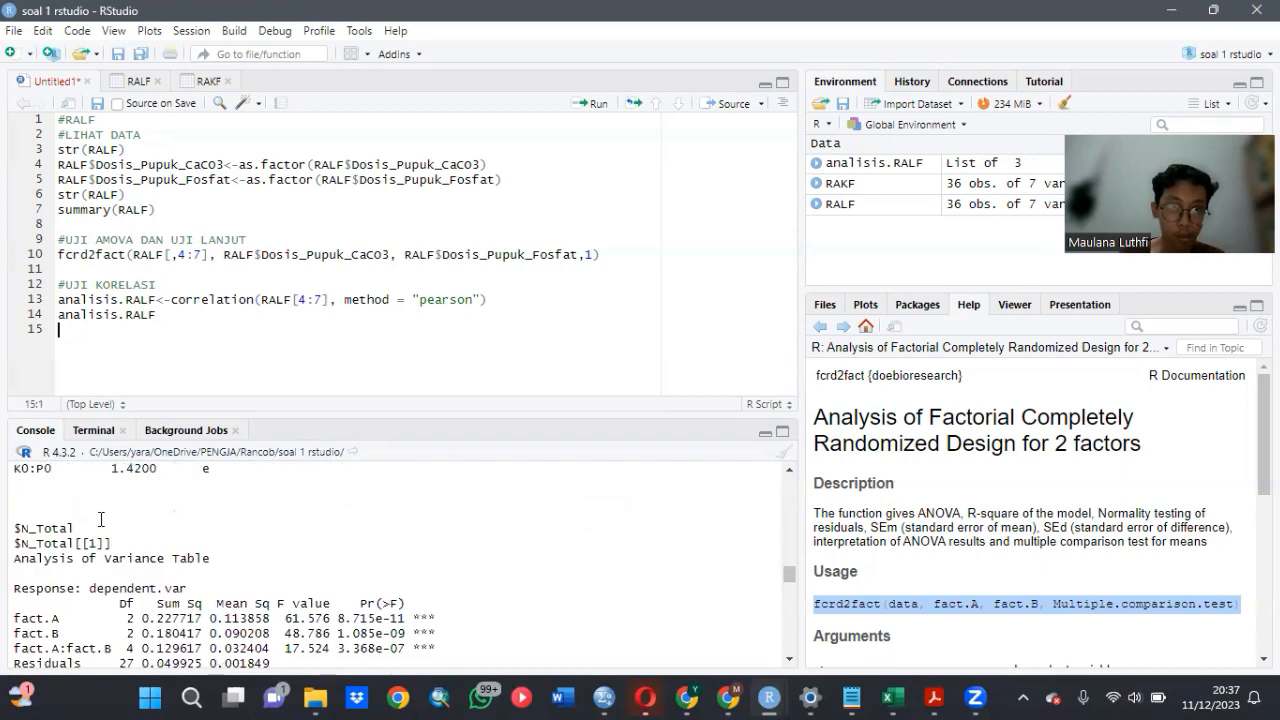
scroll(100, 519, down, 2)
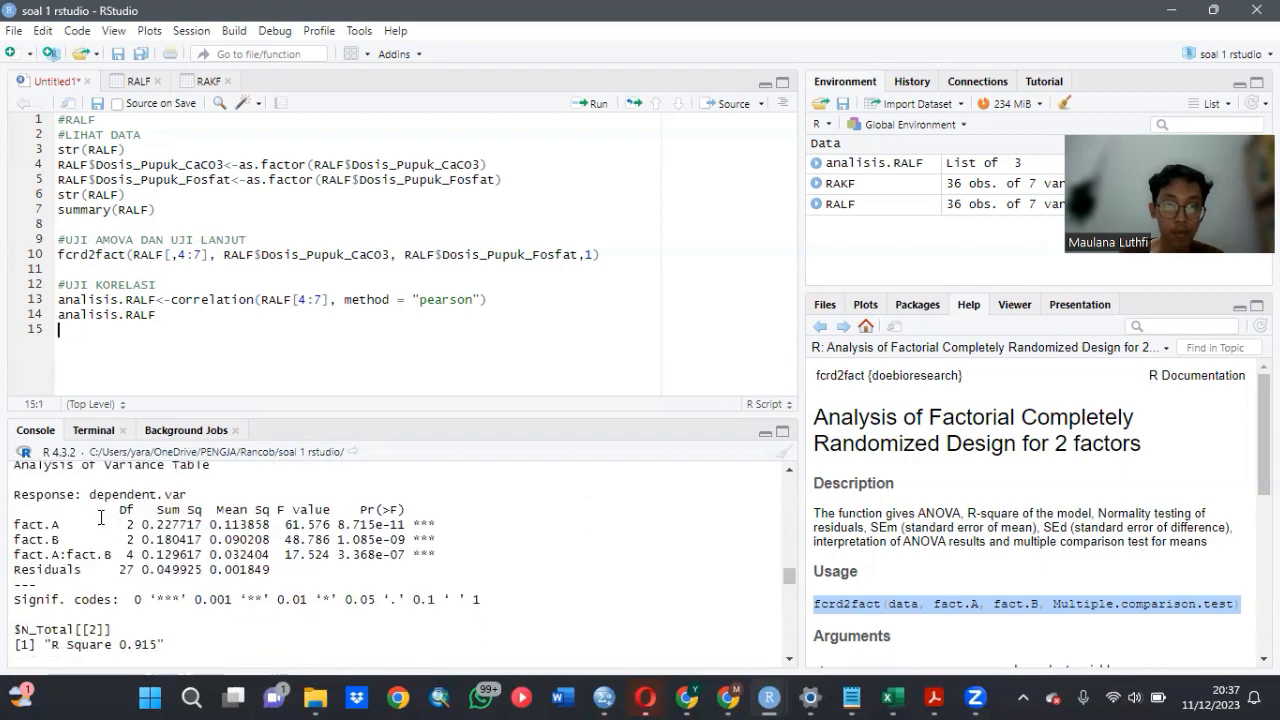
scroll(88, 527, up, 2)
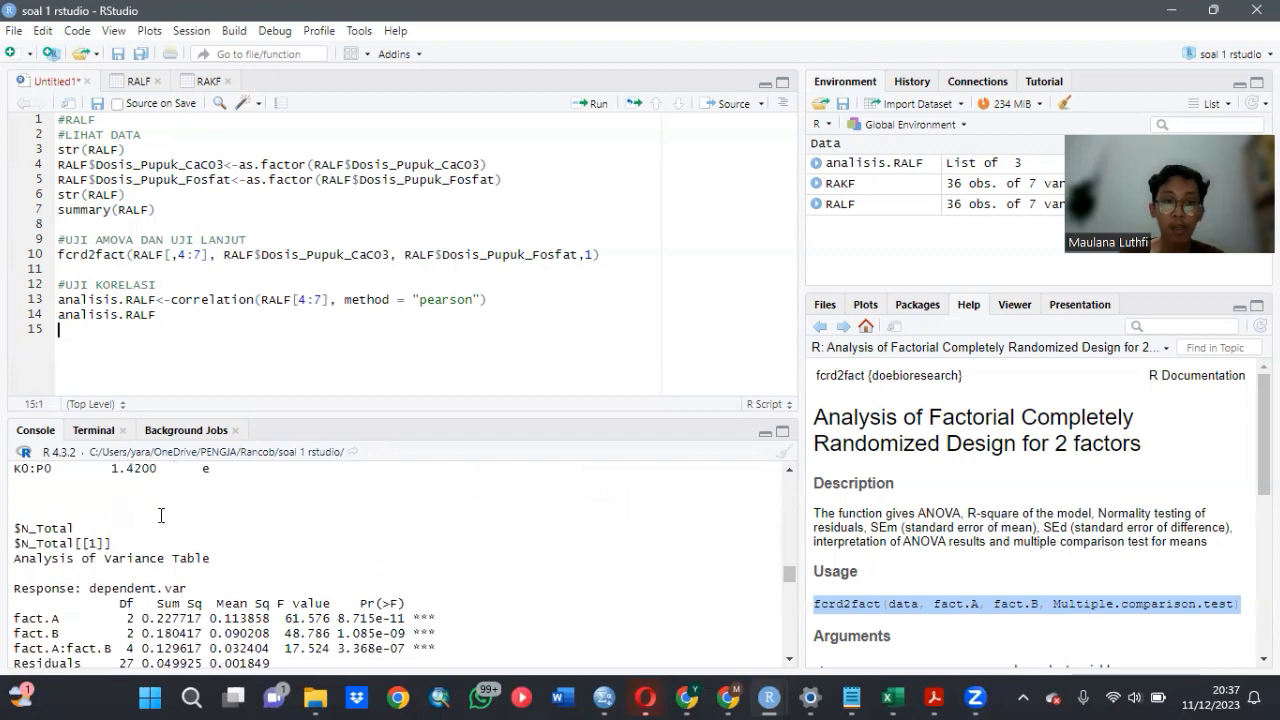
scroll(262, 520, down, 2)
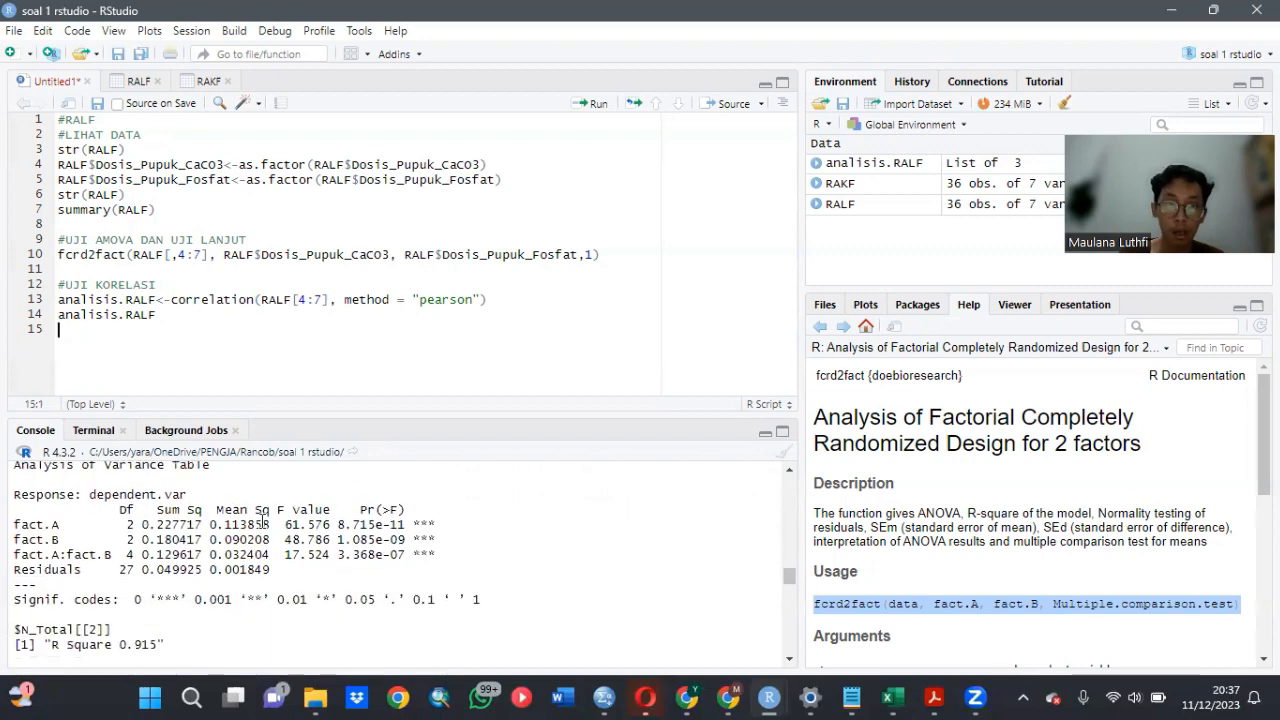
scroll(262, 520, down, 7)
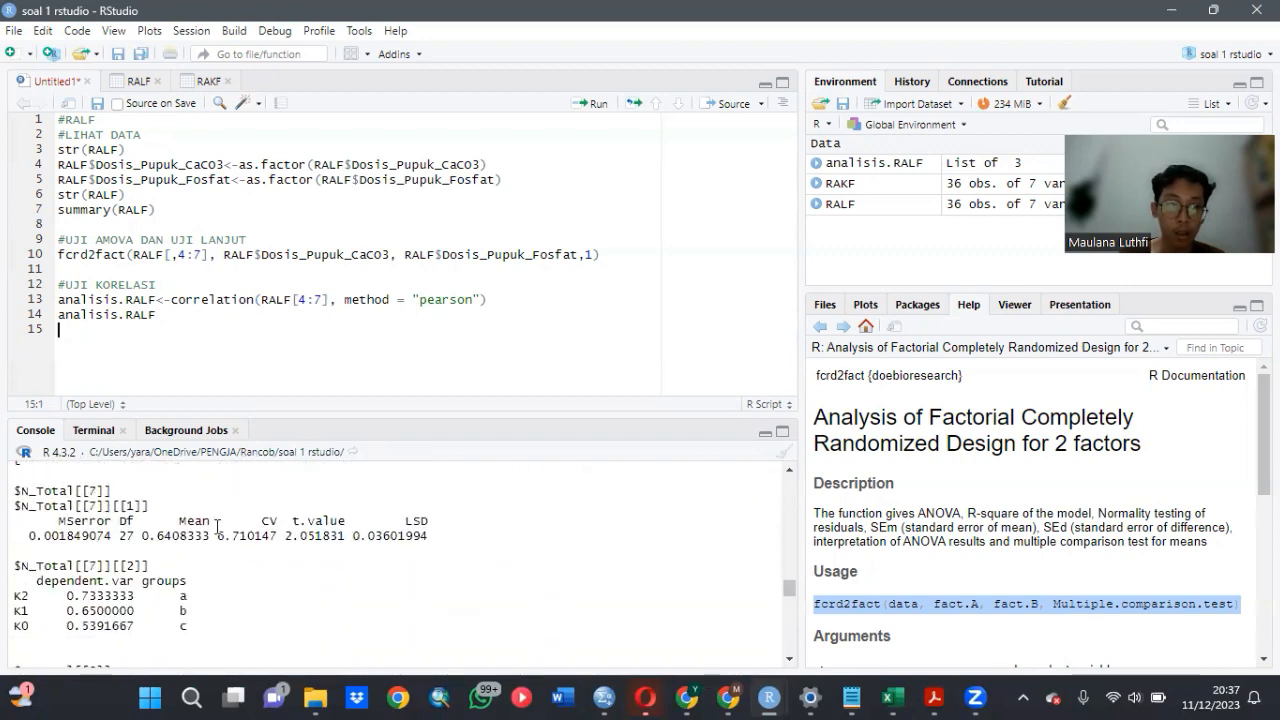
scroll(217, 525, down, 8)
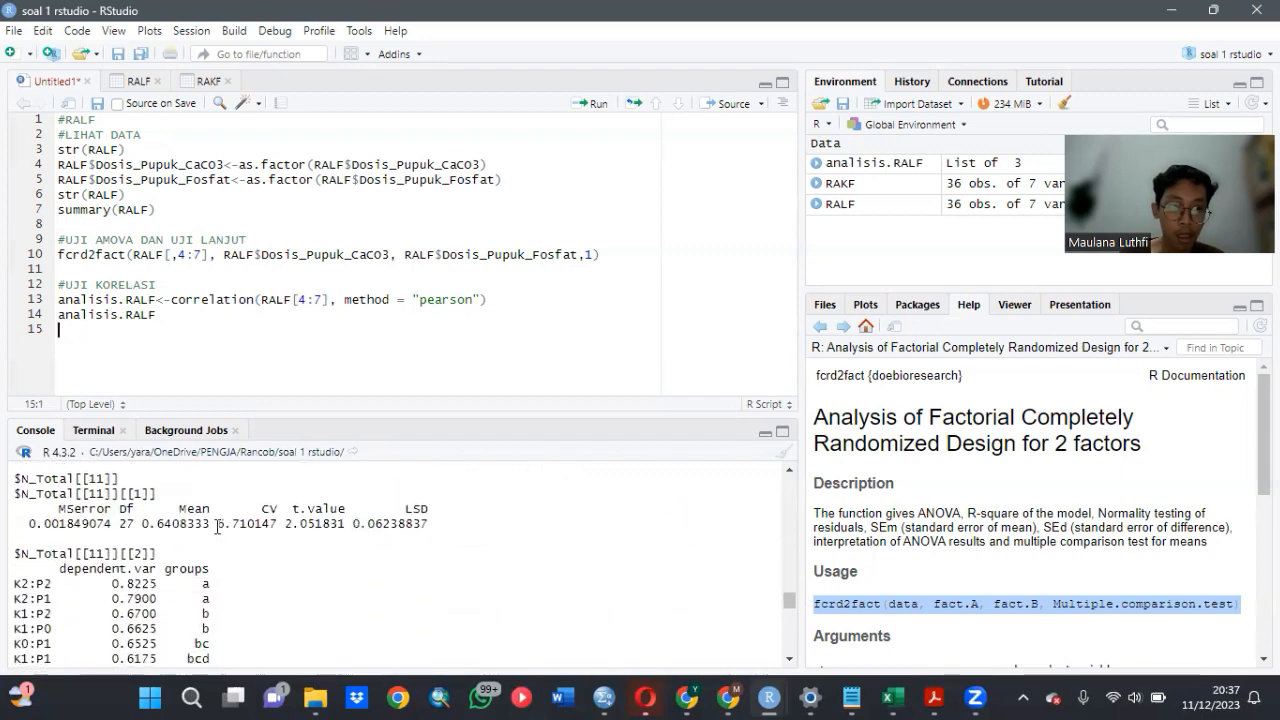
- Examine the Produksi_Kacang_Tanah ANOVA table and follow-up test output, and return to the end of the console output
scroll(217, 527, down, 8)
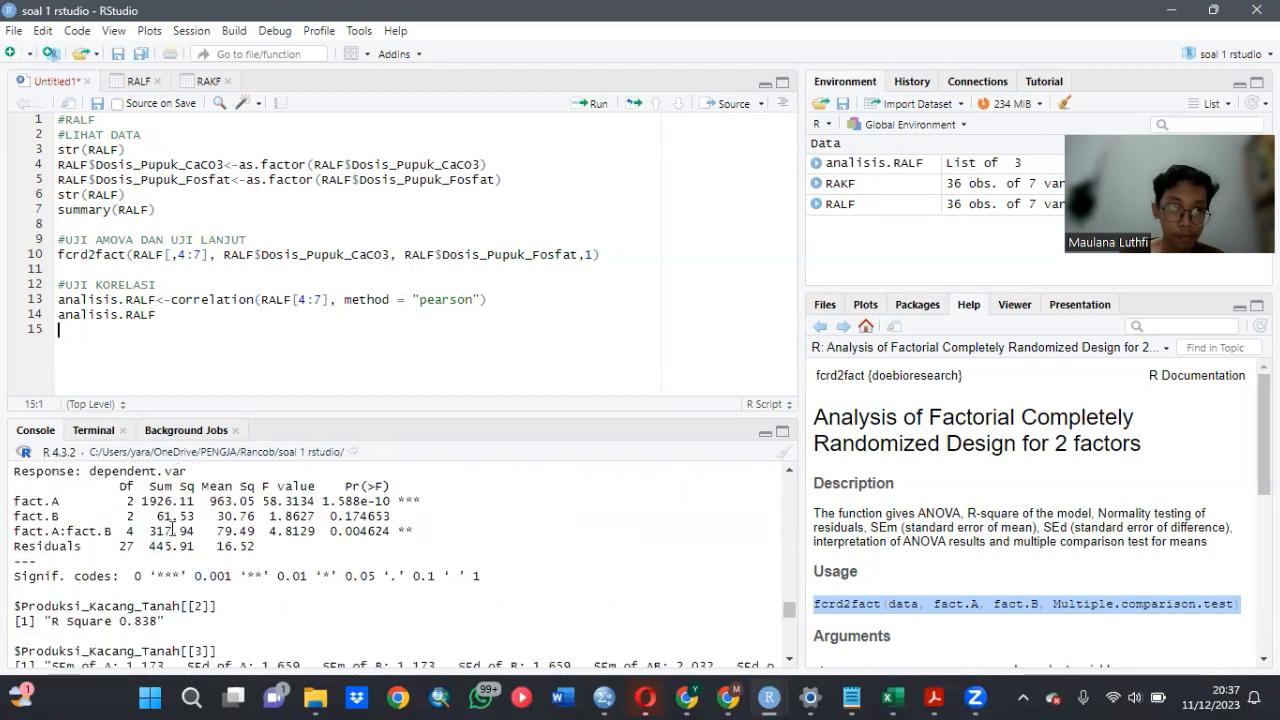
scroll(172, 530, up, 2)
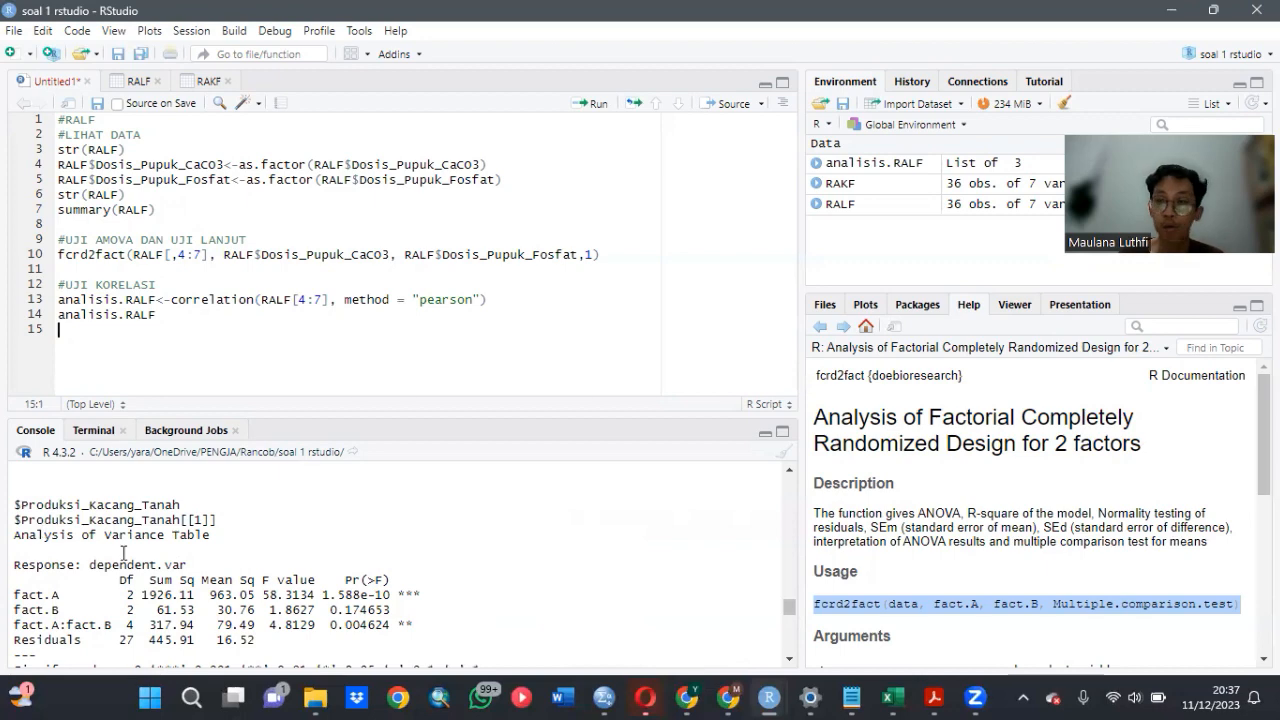
scroll(371, 529, down, 10)
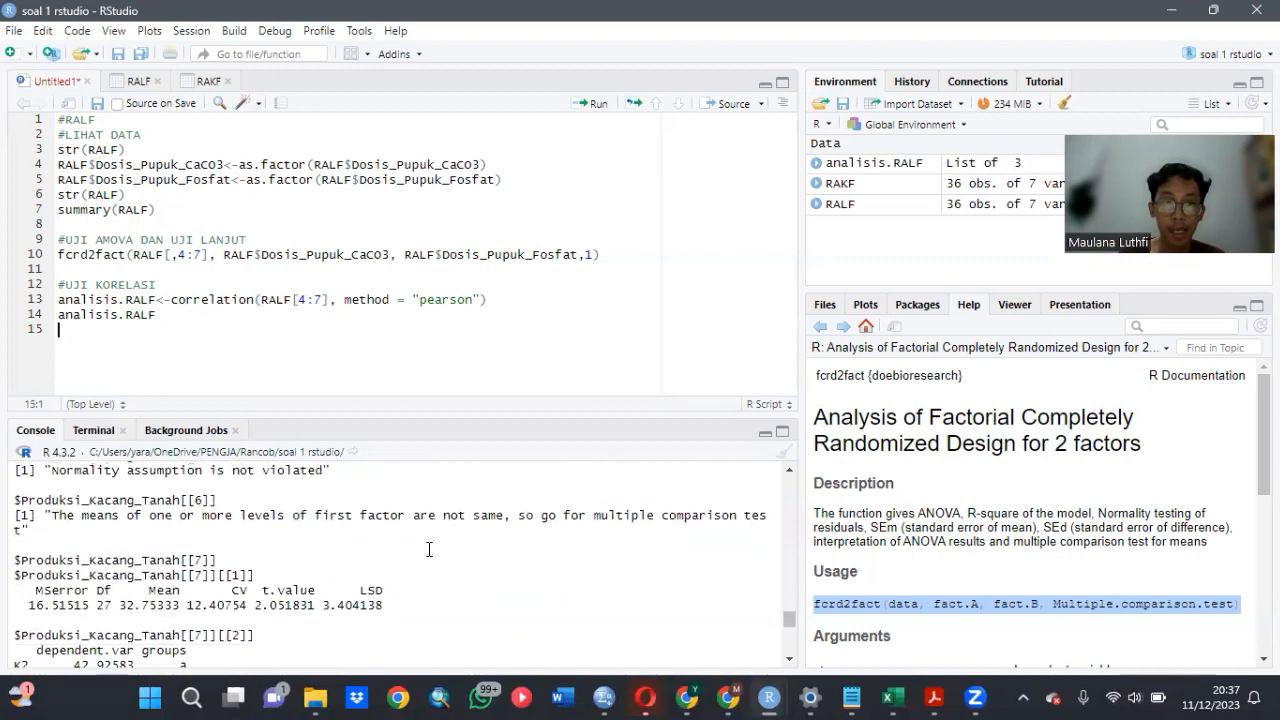
scroll(429, 551, down, 10)
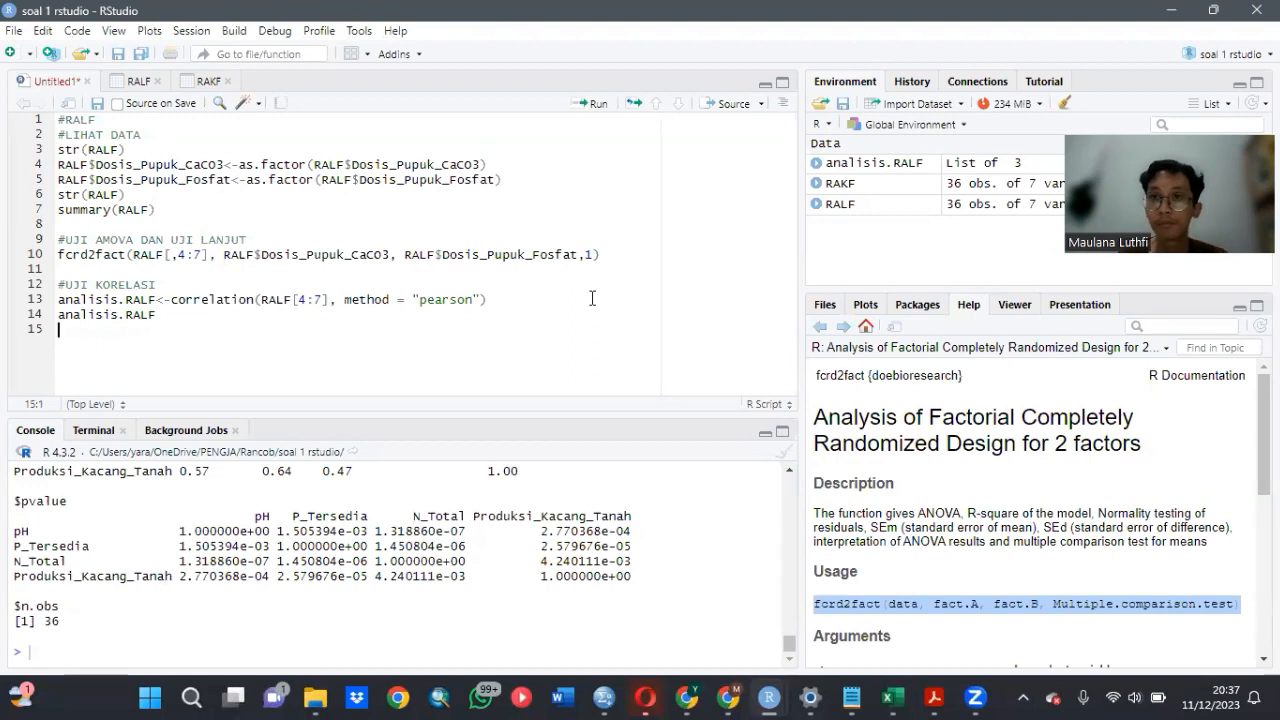
- Head the blank second script with the comment #RAKF and display the list of installed packages
key(alt+Tab)
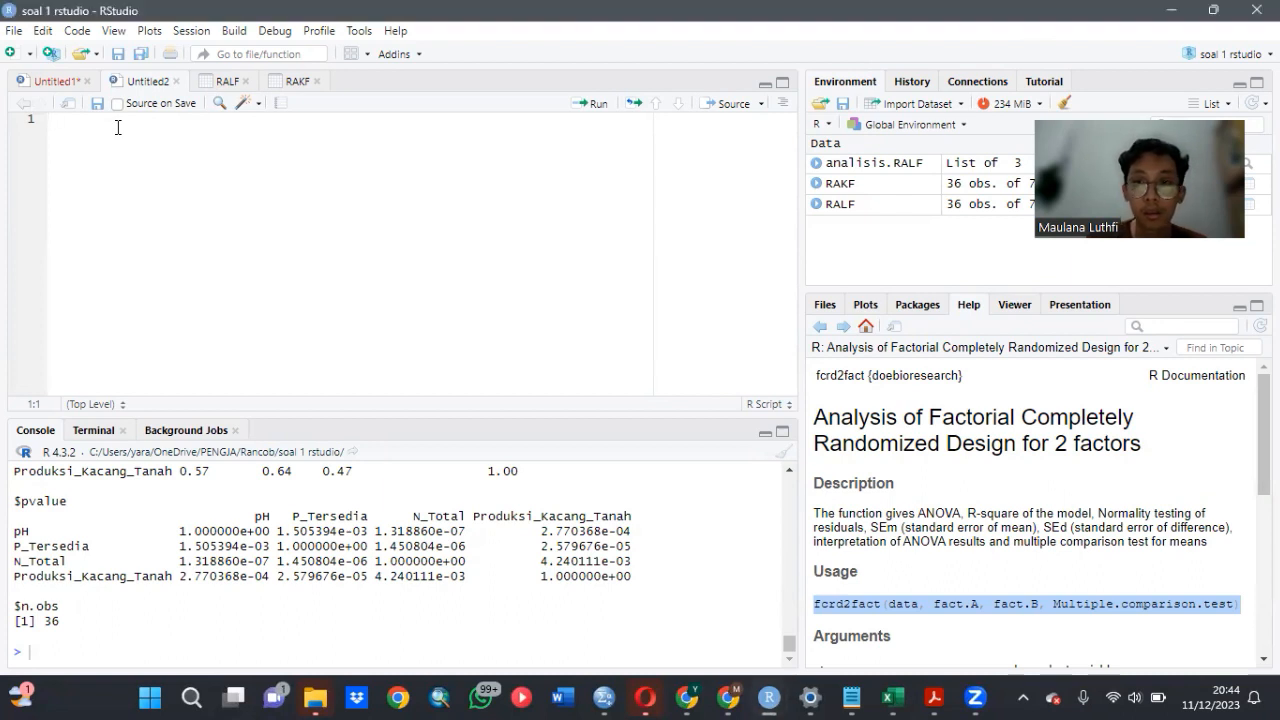
text(#)
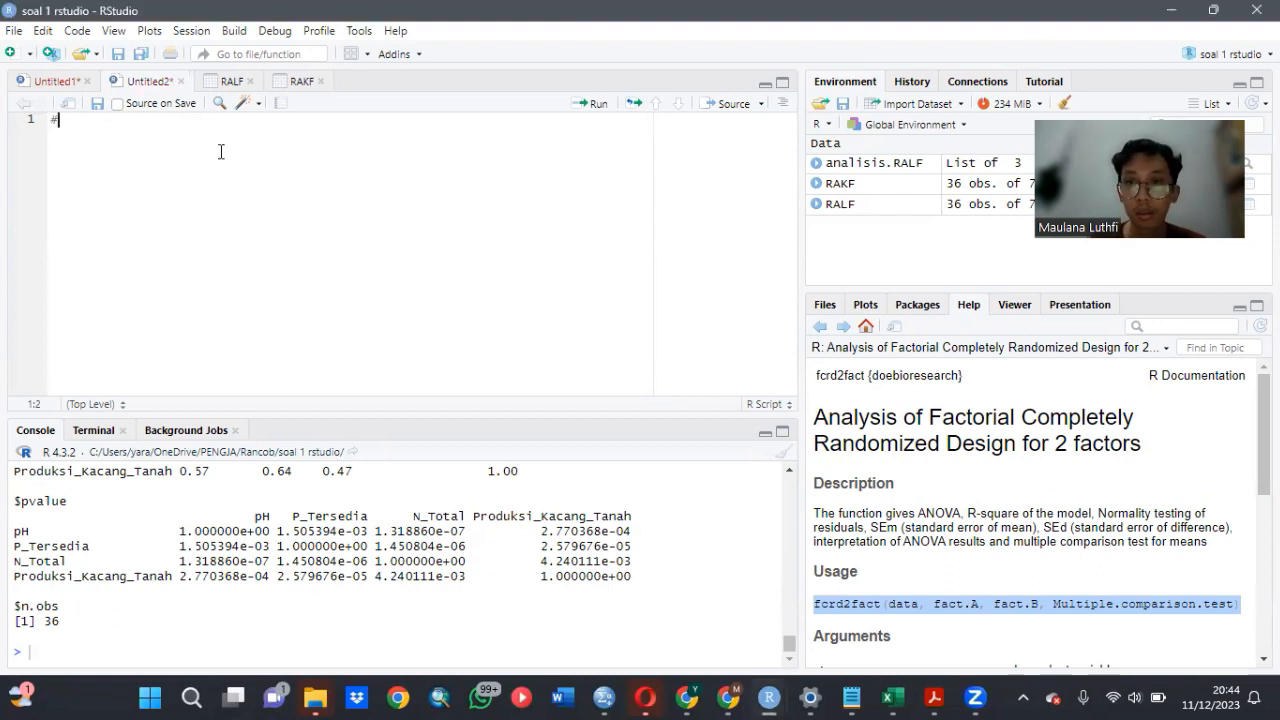
click(918, 305)
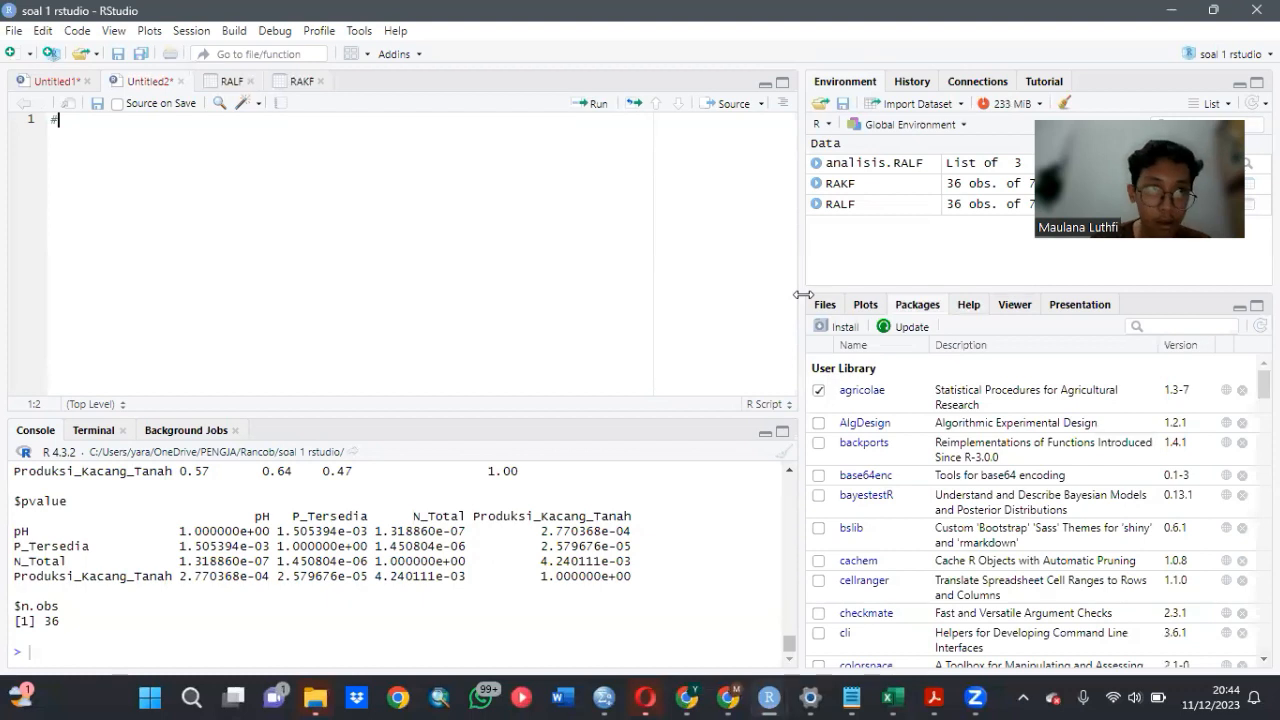
text(RAKF)
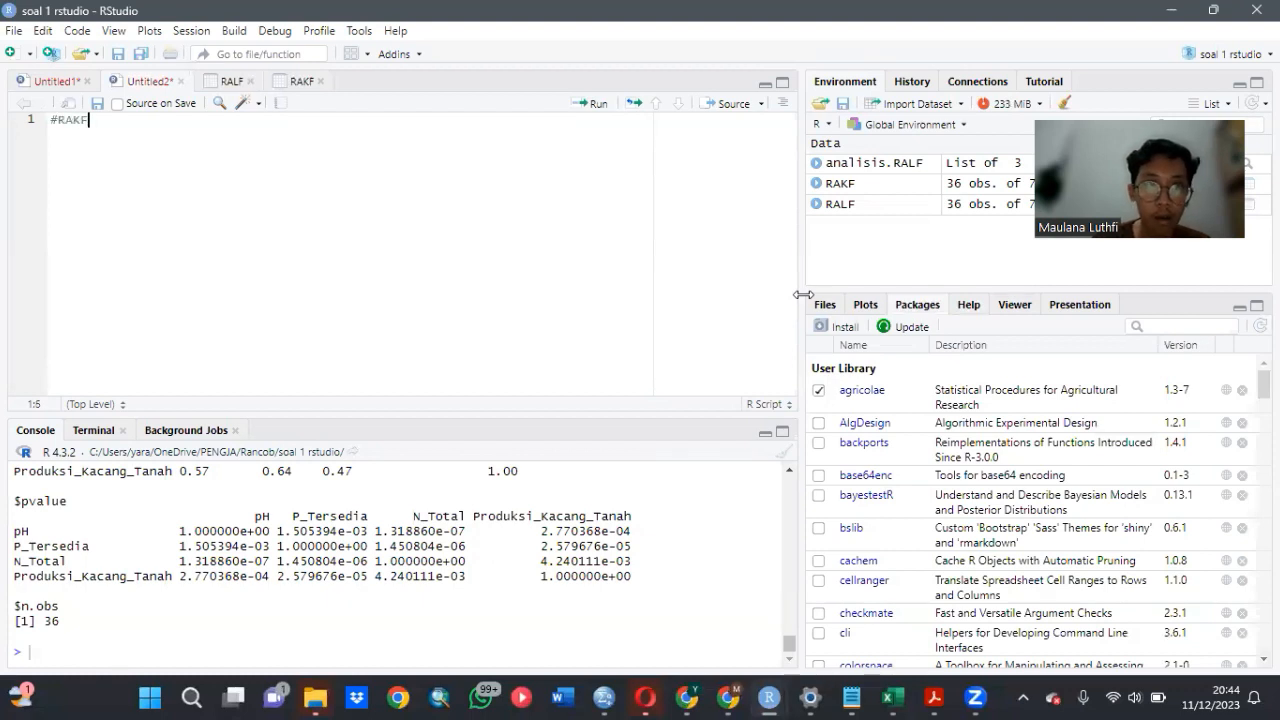
key(Return)
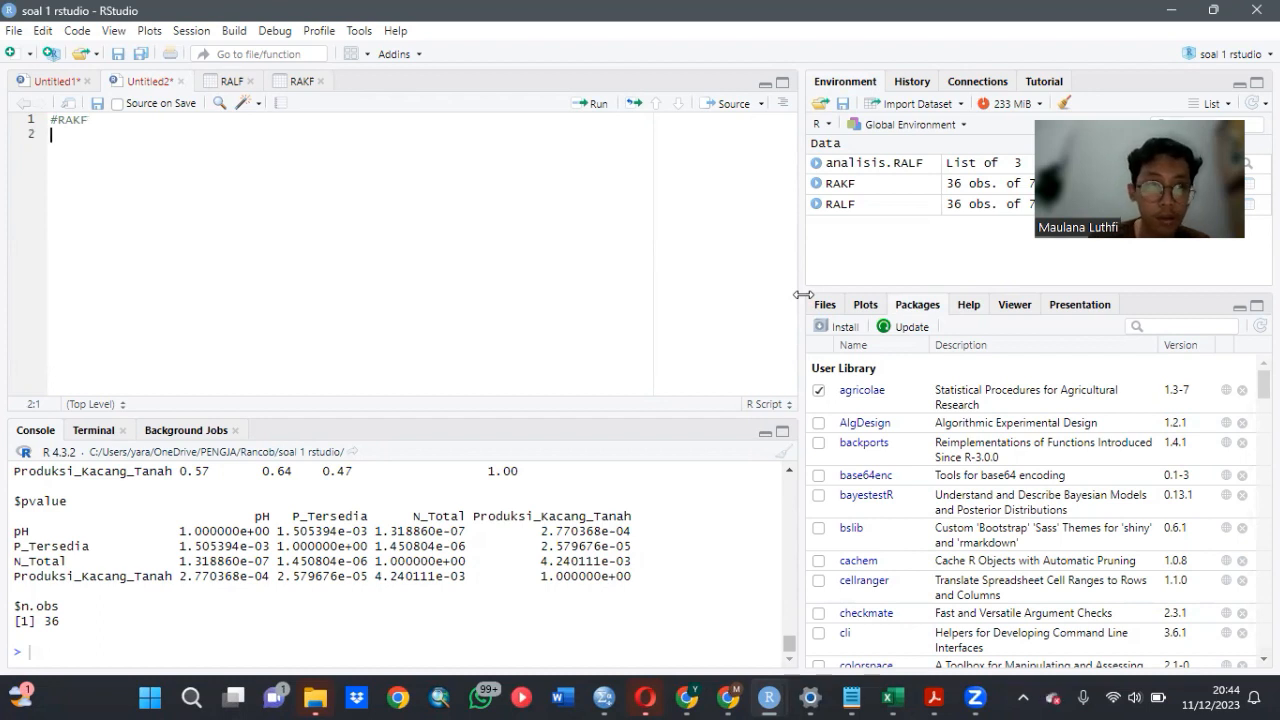
- Add the comment #LIHAT DATA below the #RAKF heading in the script
text(#L)
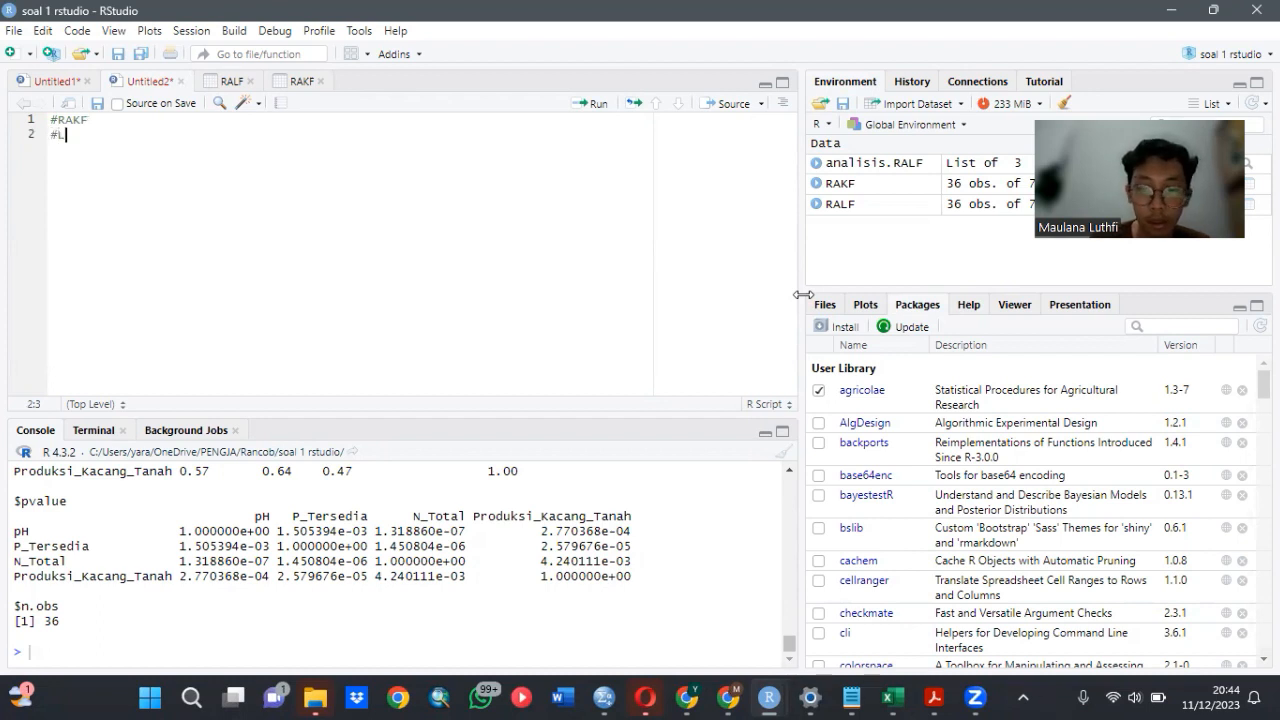
text(IHAT DATA)
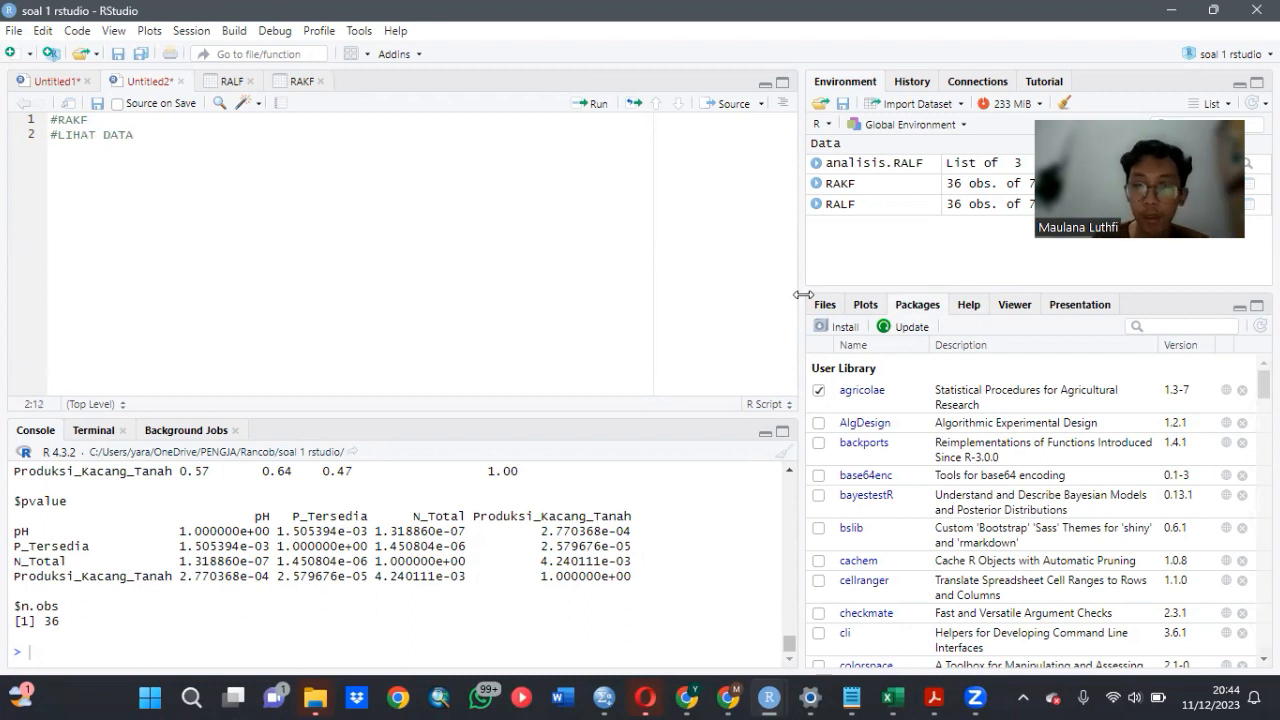
key(Return)
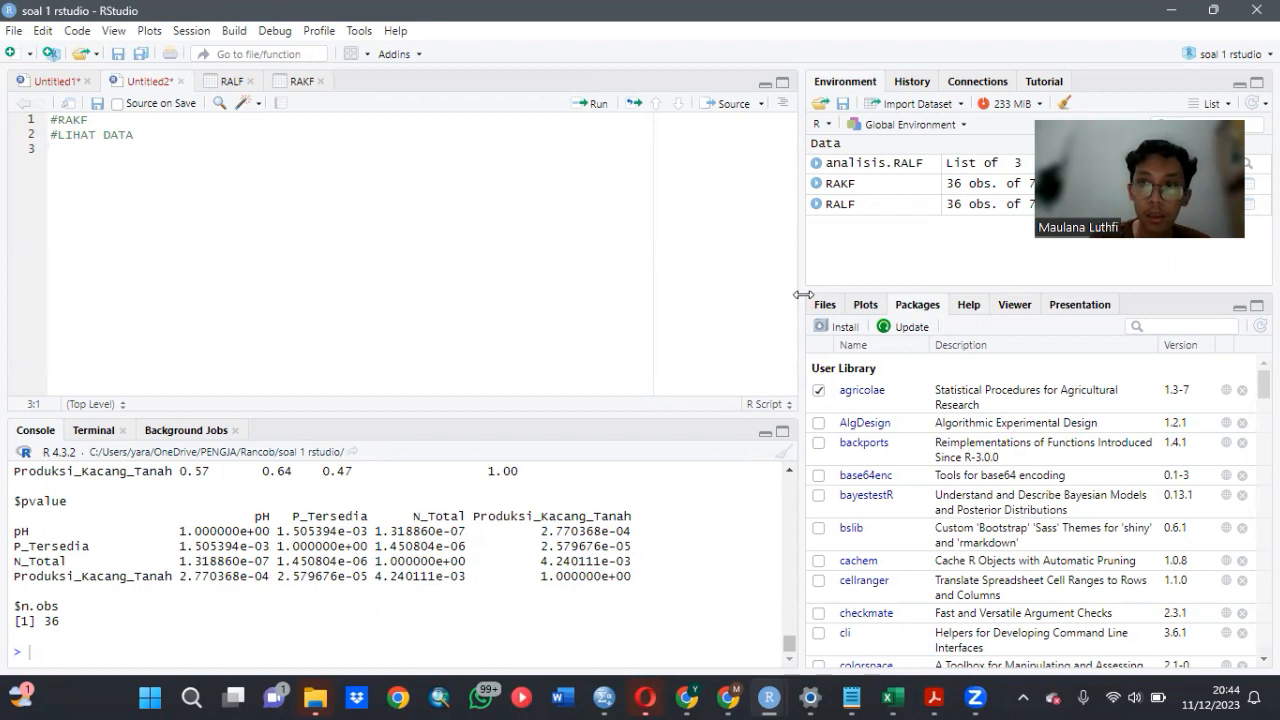
- Write str(RAKF) under the comment and run it to list the structure of the RAKF data
text(str)
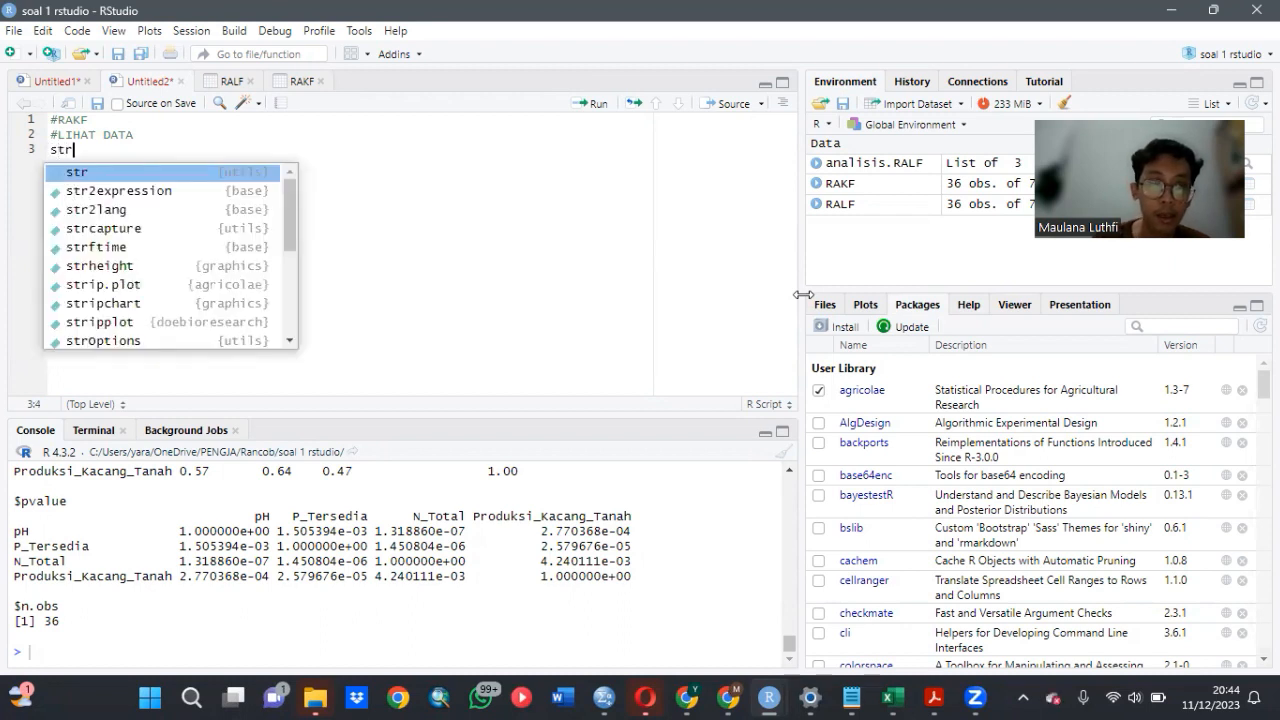
click(256, 172)
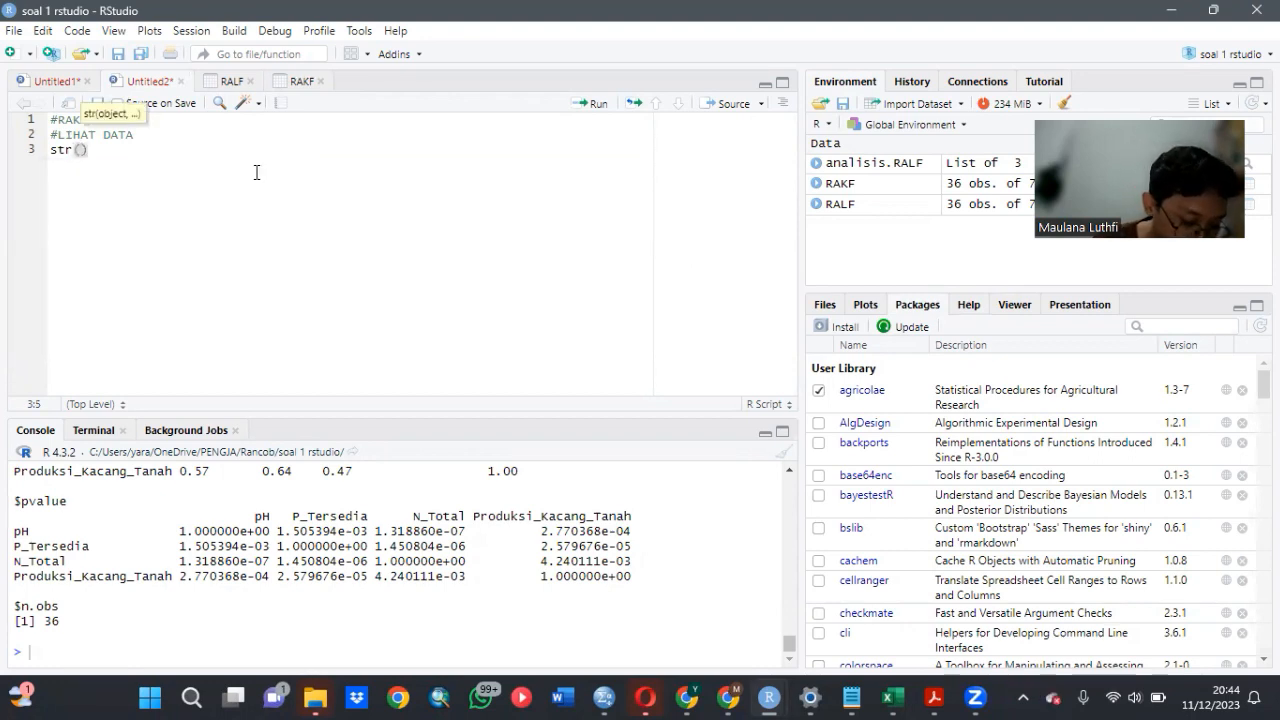
text(RA)
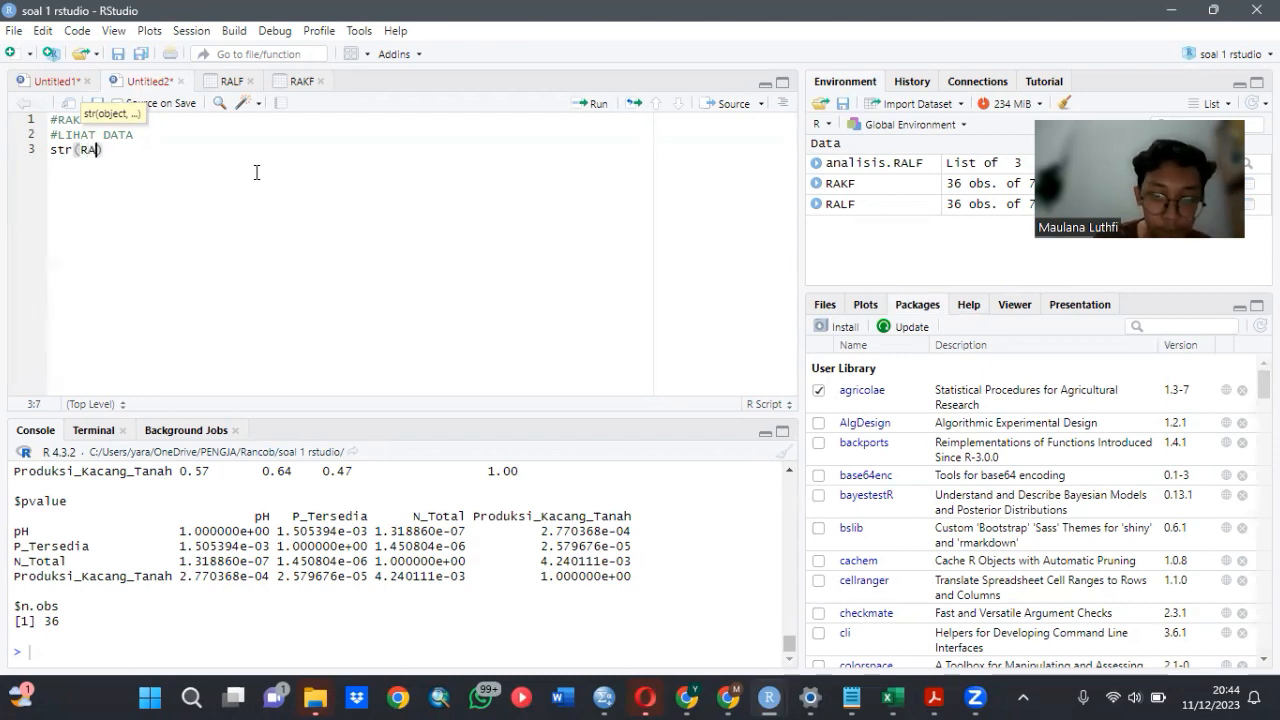
text(K)
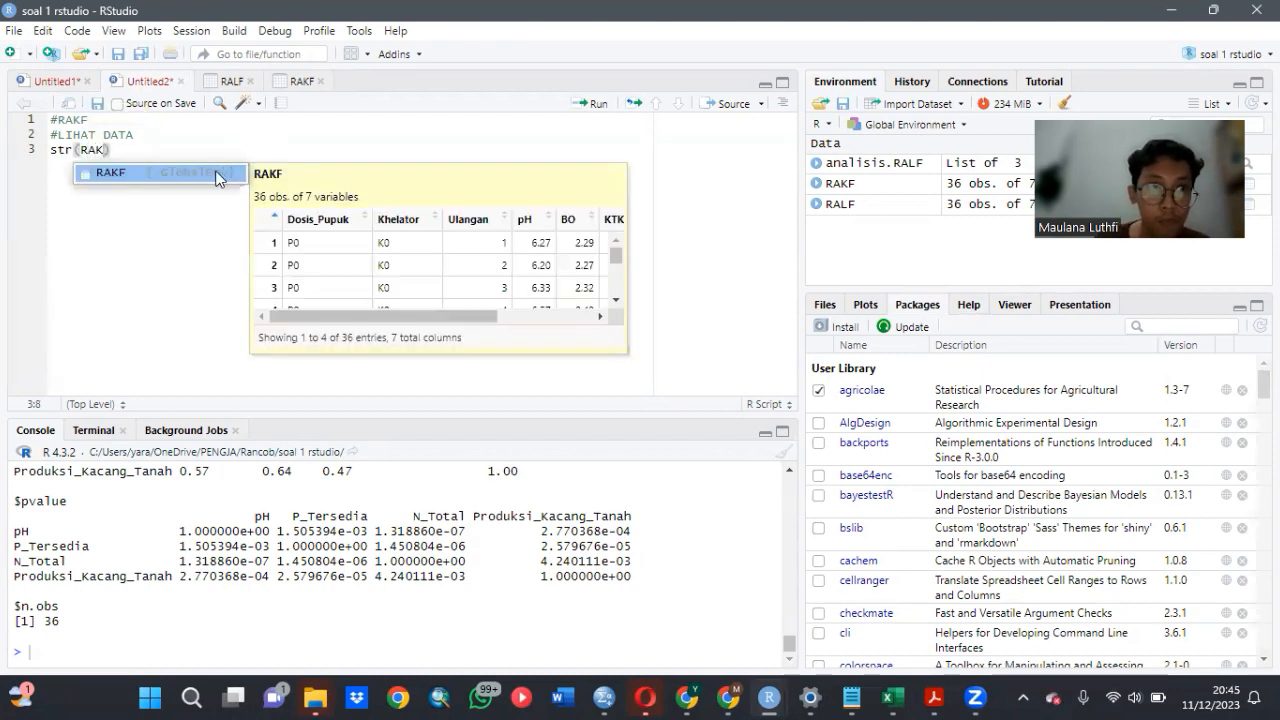
click(216, 173)
click(206, 149)
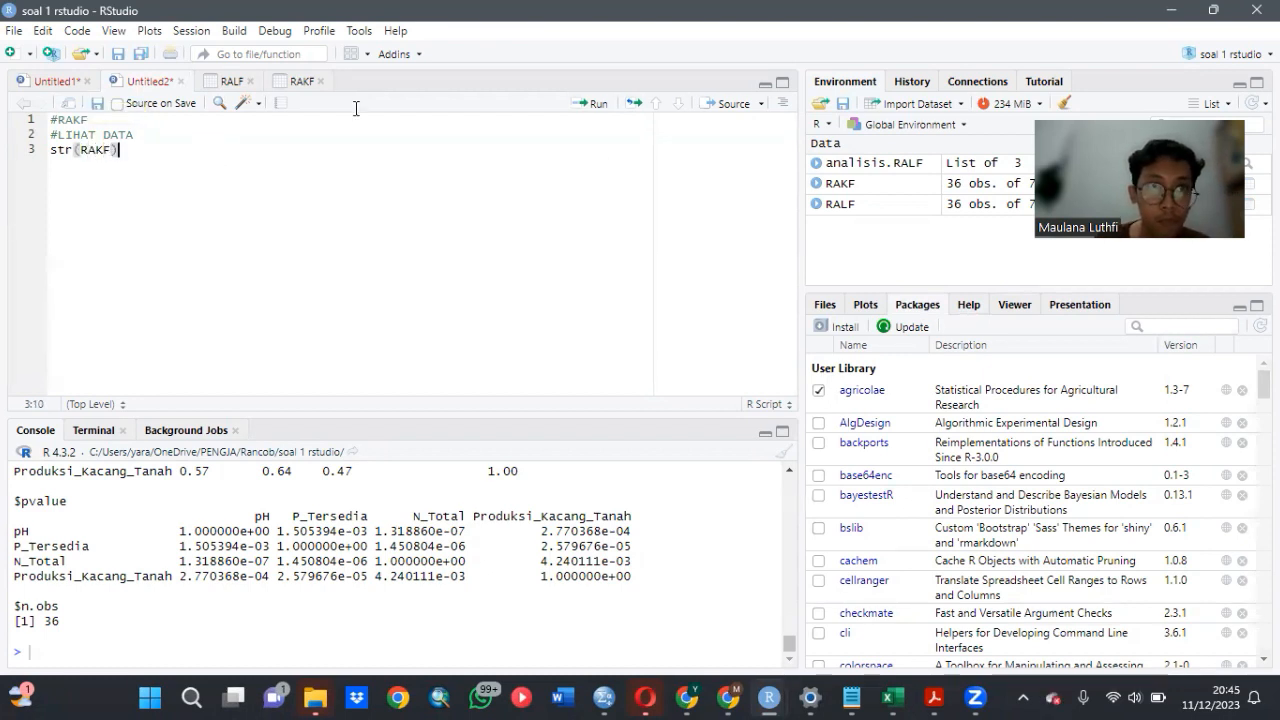
click(577, 106)
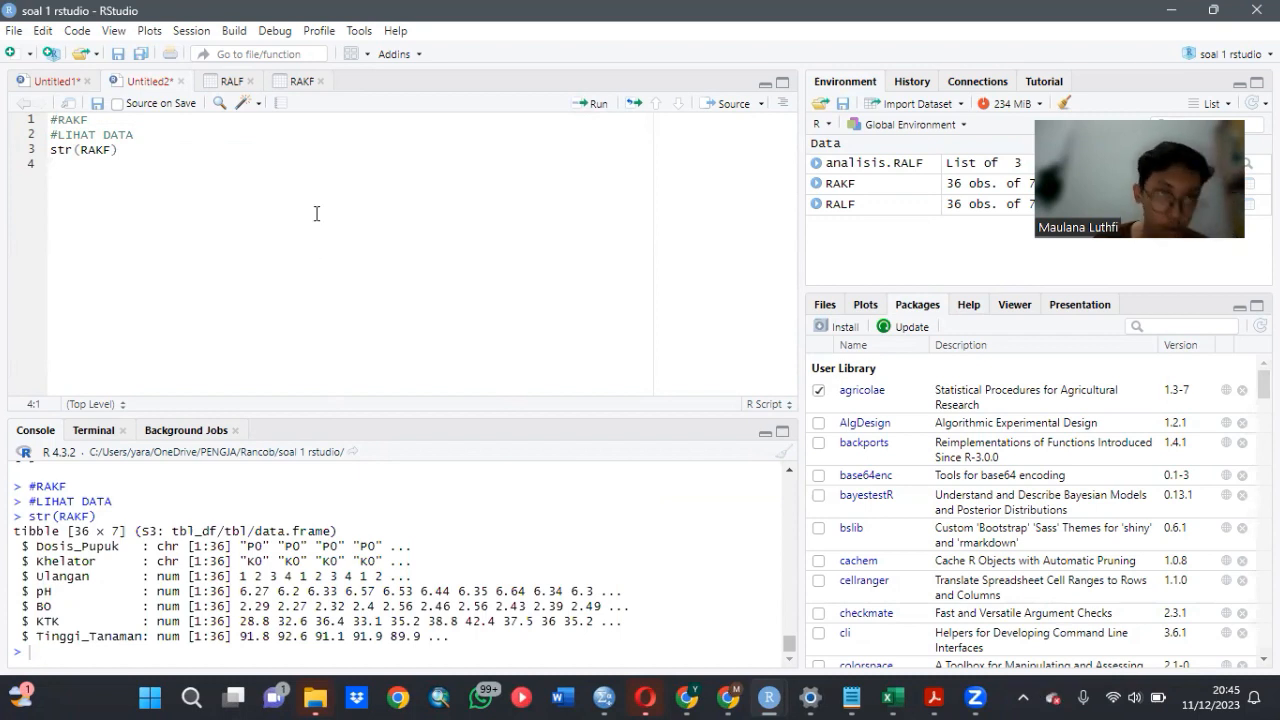
- Begin a new script line that assigns to the fertiliser dose column with RAKF$Dosis_Pupuk<-
text(RAK)
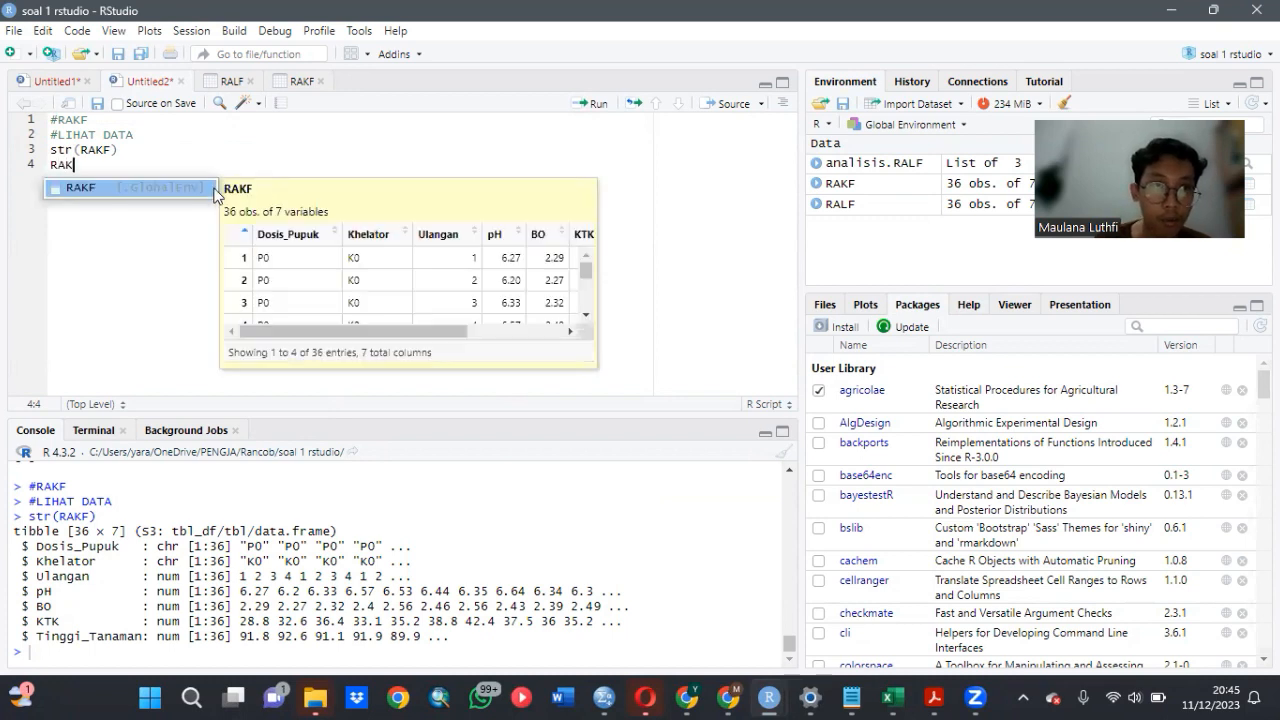
click(208, 184)
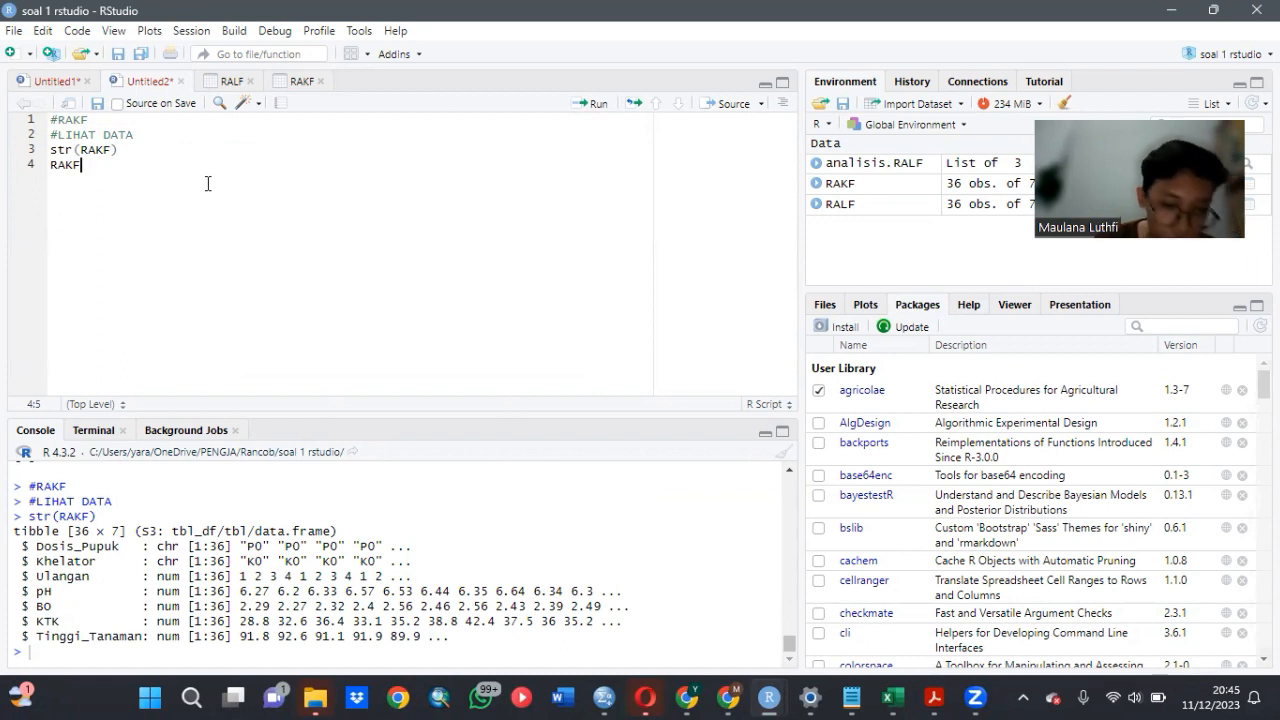
text($)
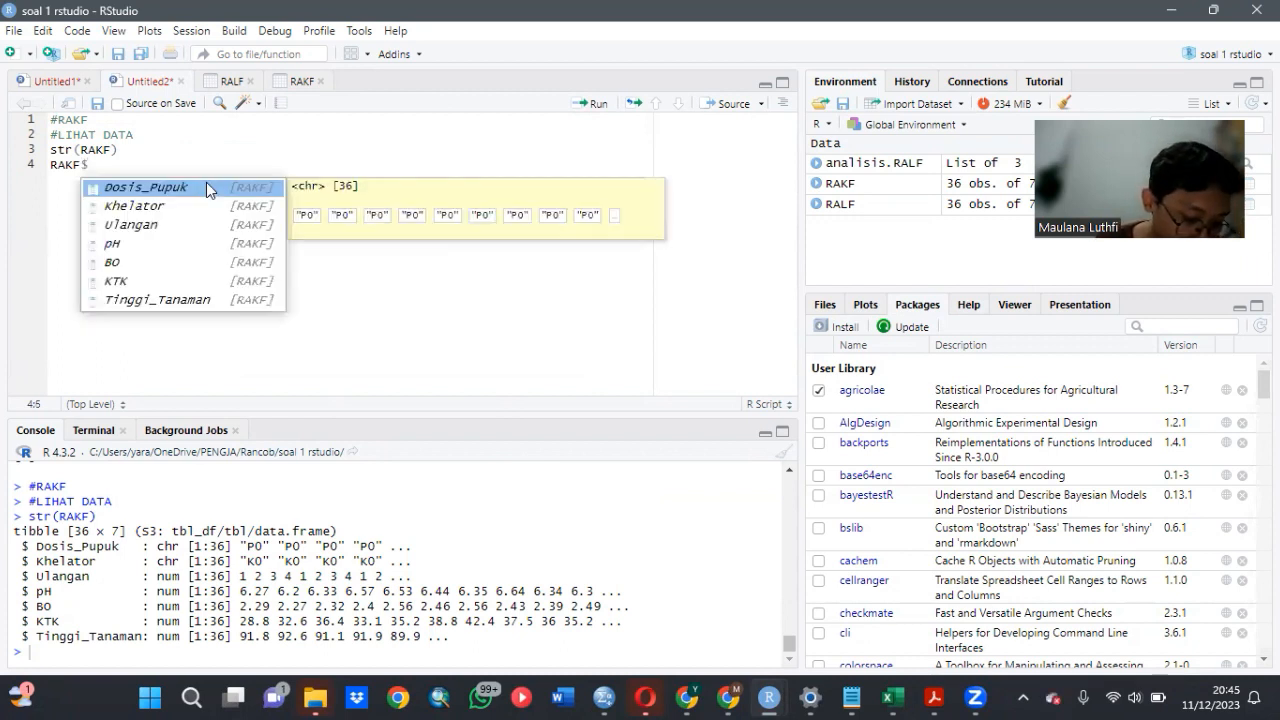
click(206, 187)
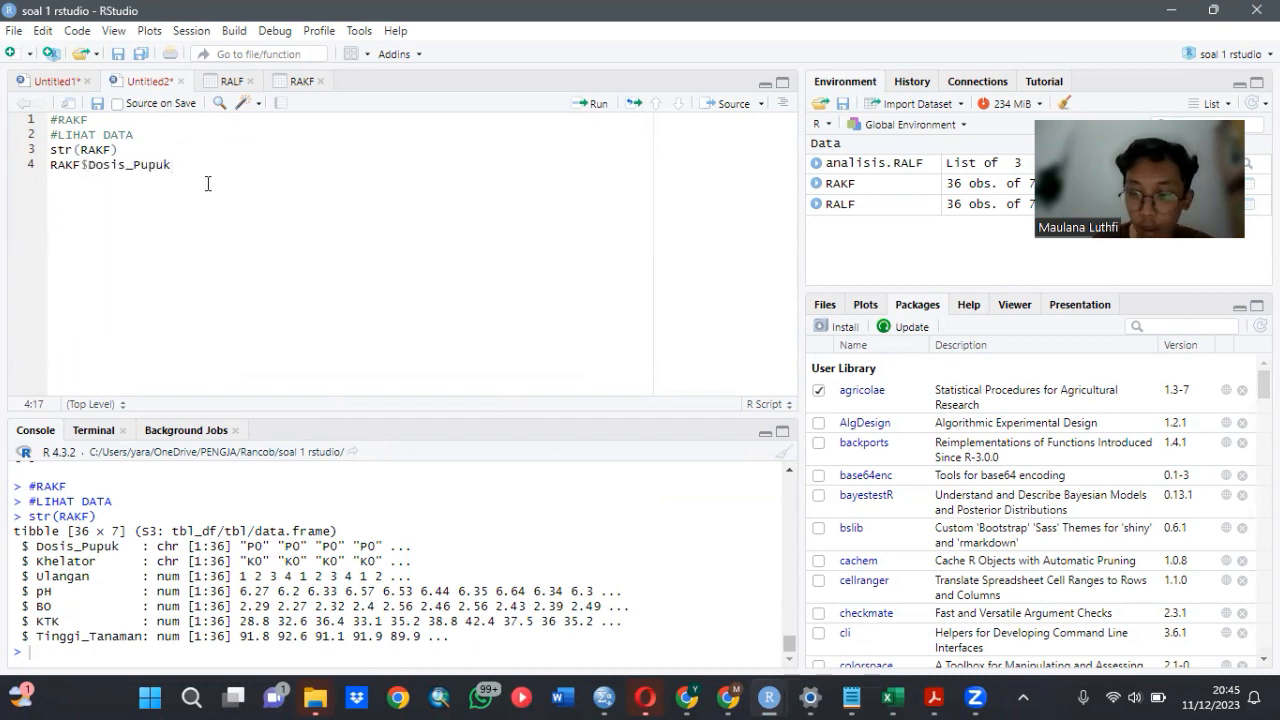
text(,-)
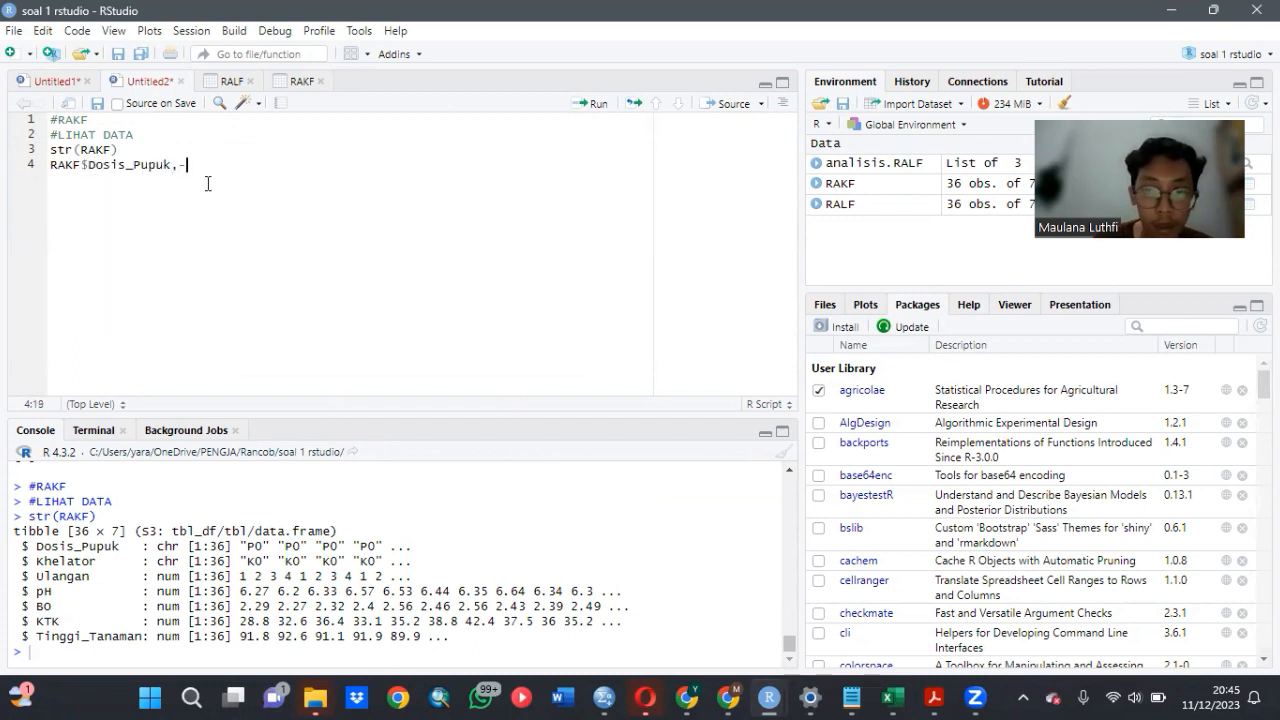
key(BackSpace)
key(BackSpace)
text(<-)
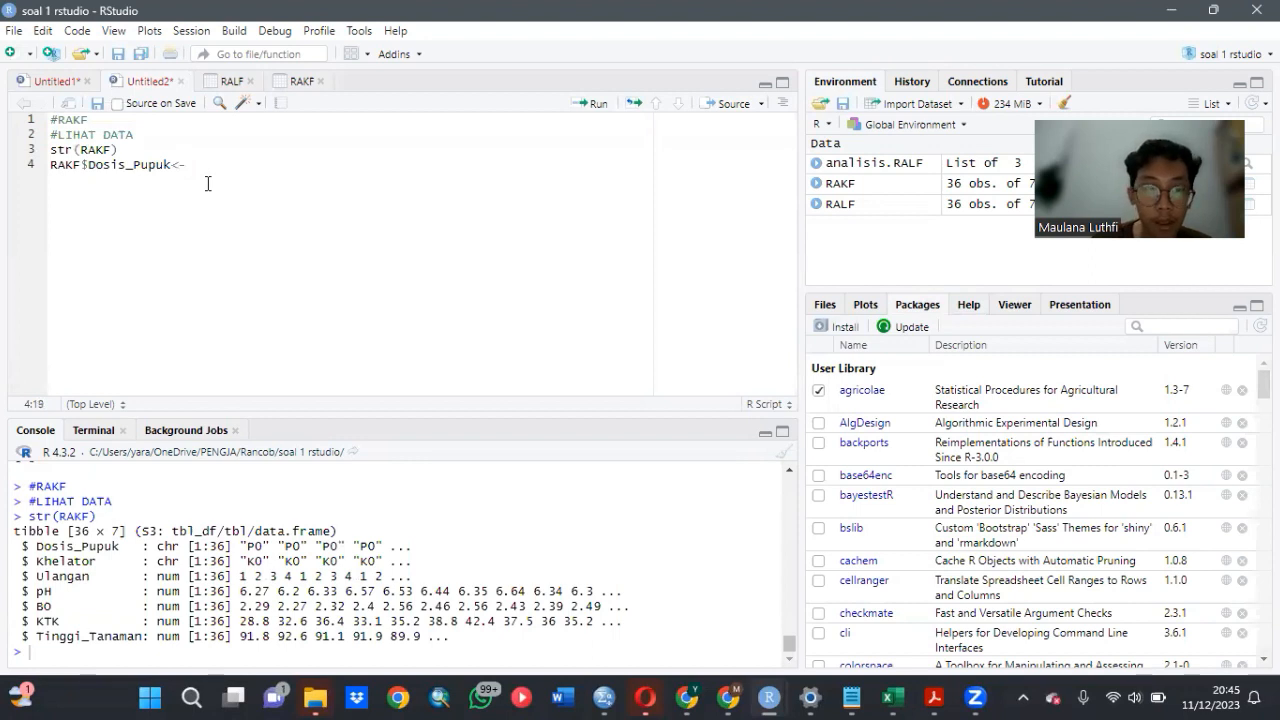
text(as)
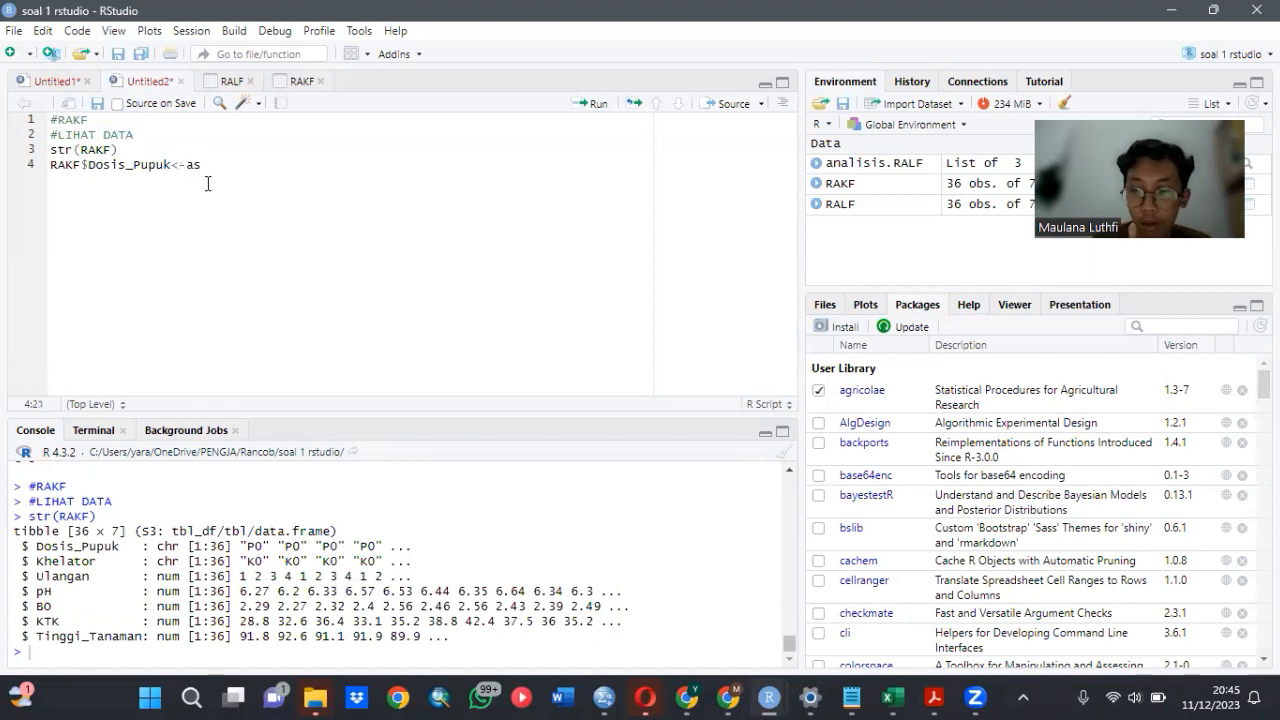
text(.fac)
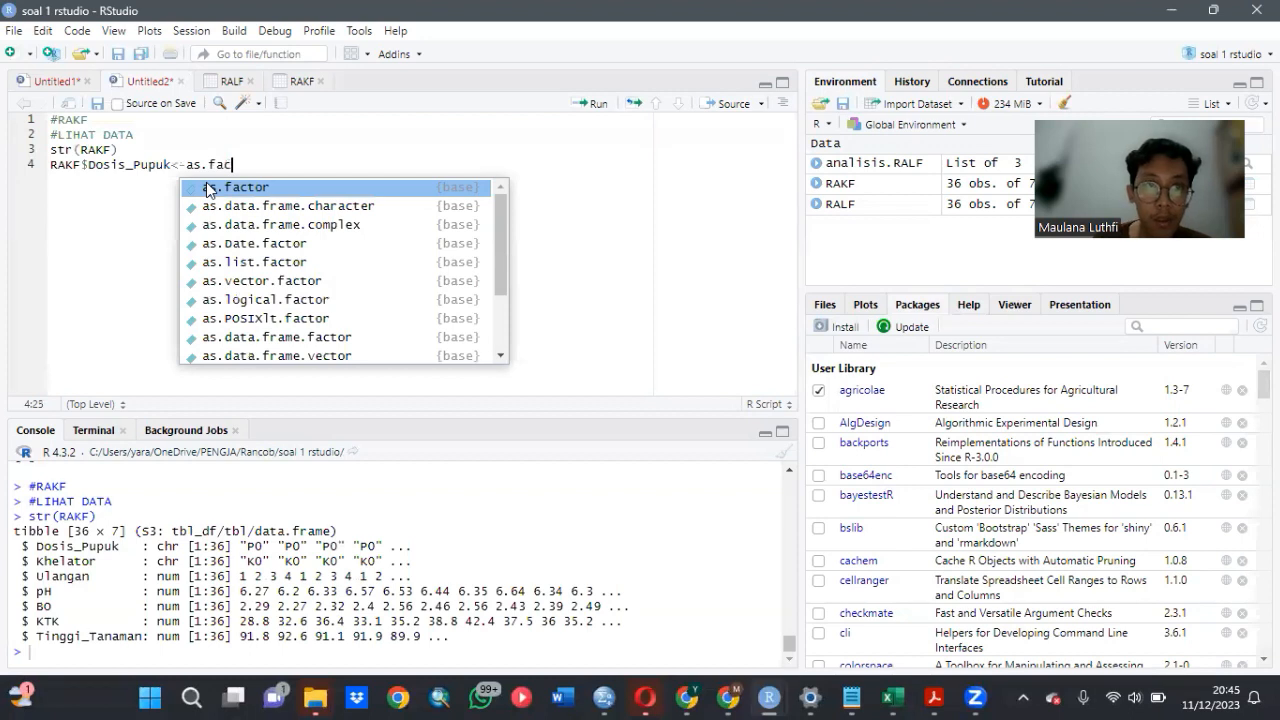
- Complete the assignment with as.factor(RAKF$Dosis_Pupuk) and run the line to convert the column to a factor
key(Tab)
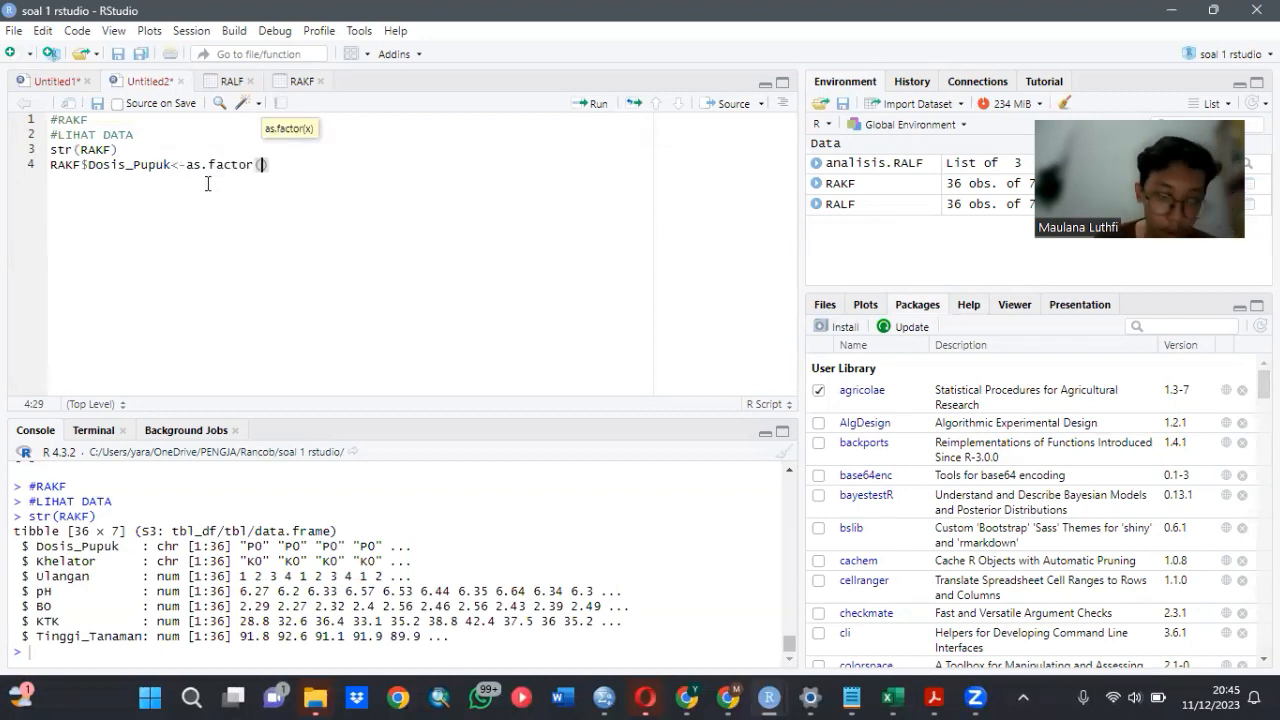
text(RAK)
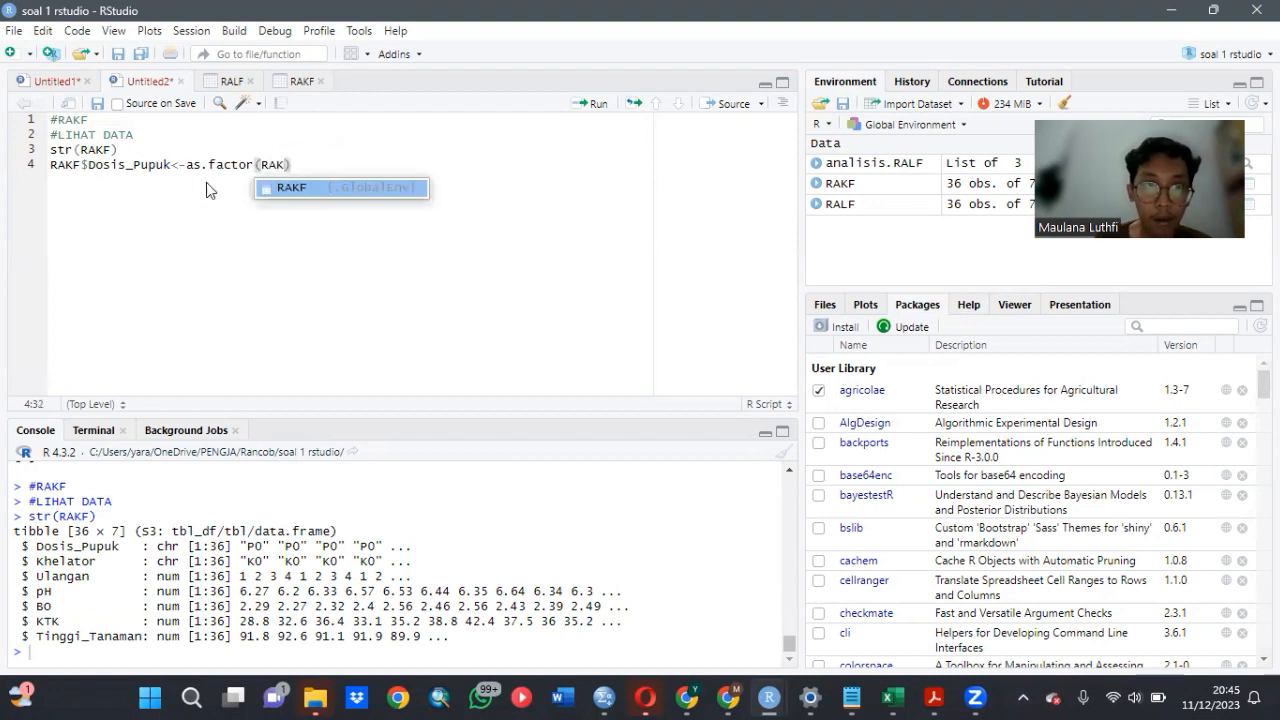
click(292, 187)
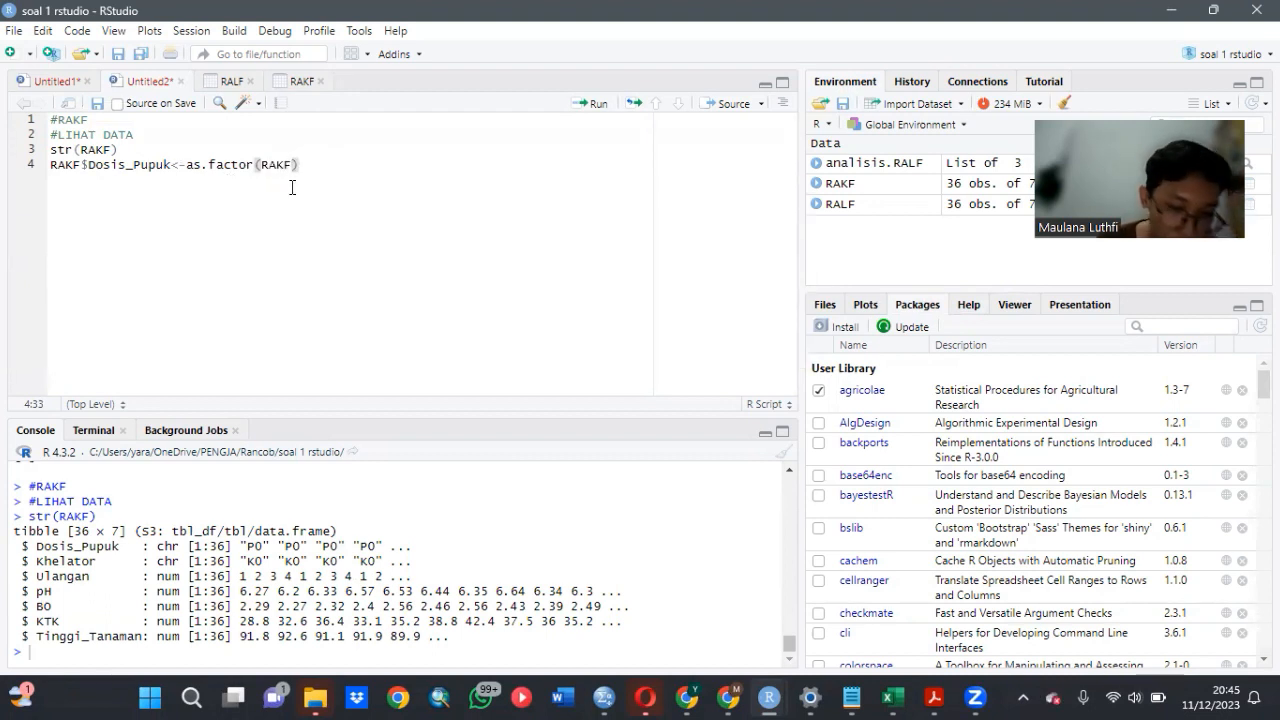
text($)
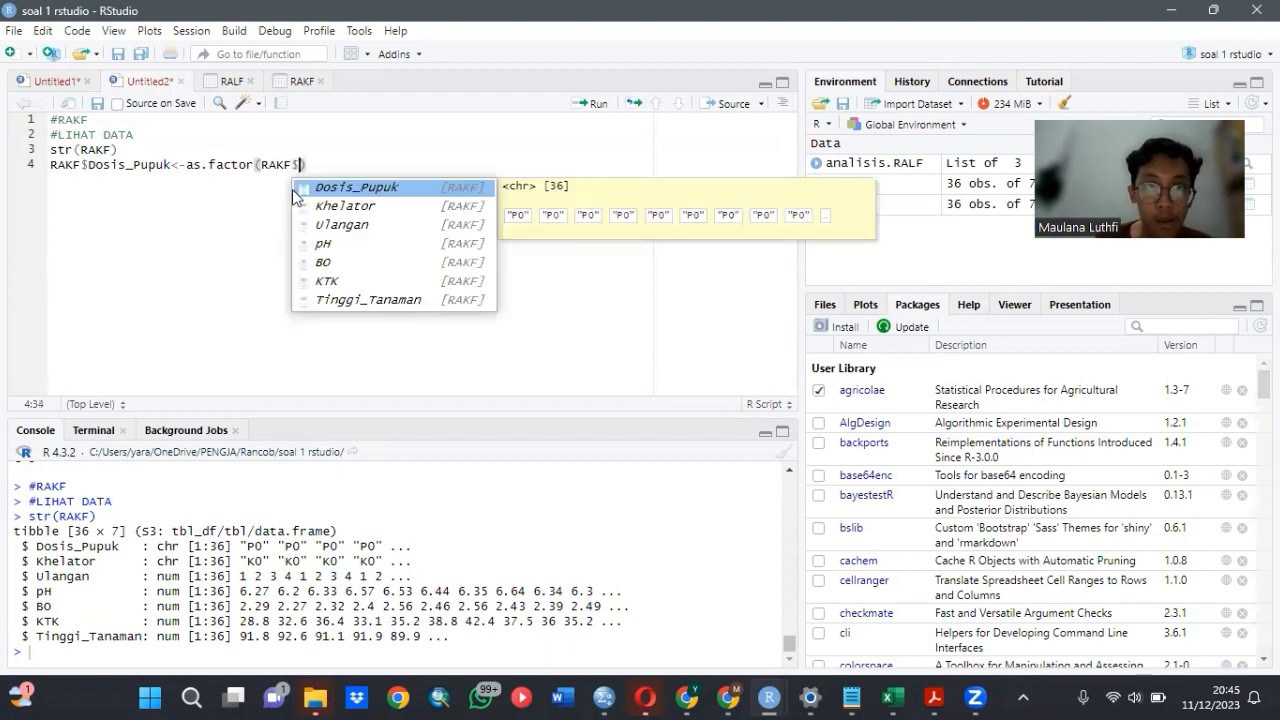
click(292, 189)
text())
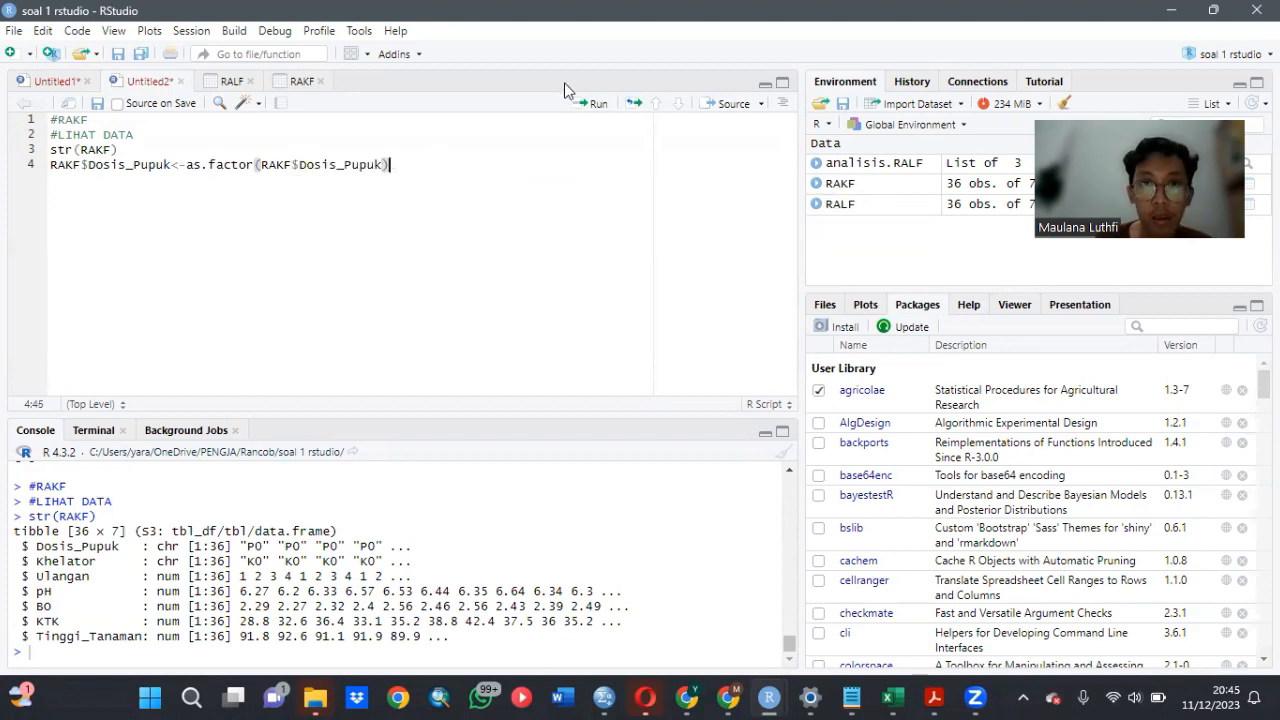
click(588, 103)
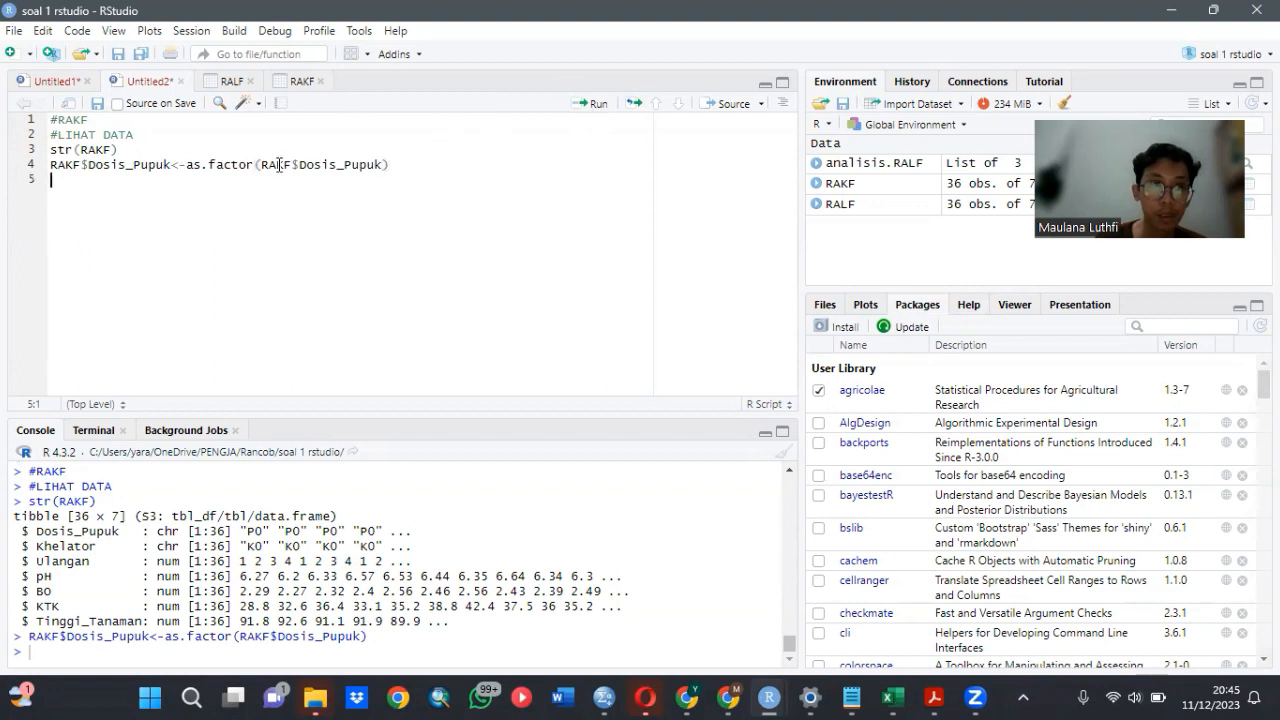
- Start a new script line below the fertiliser dose conversion with the column reference RAKF$Khelator
text(RA)
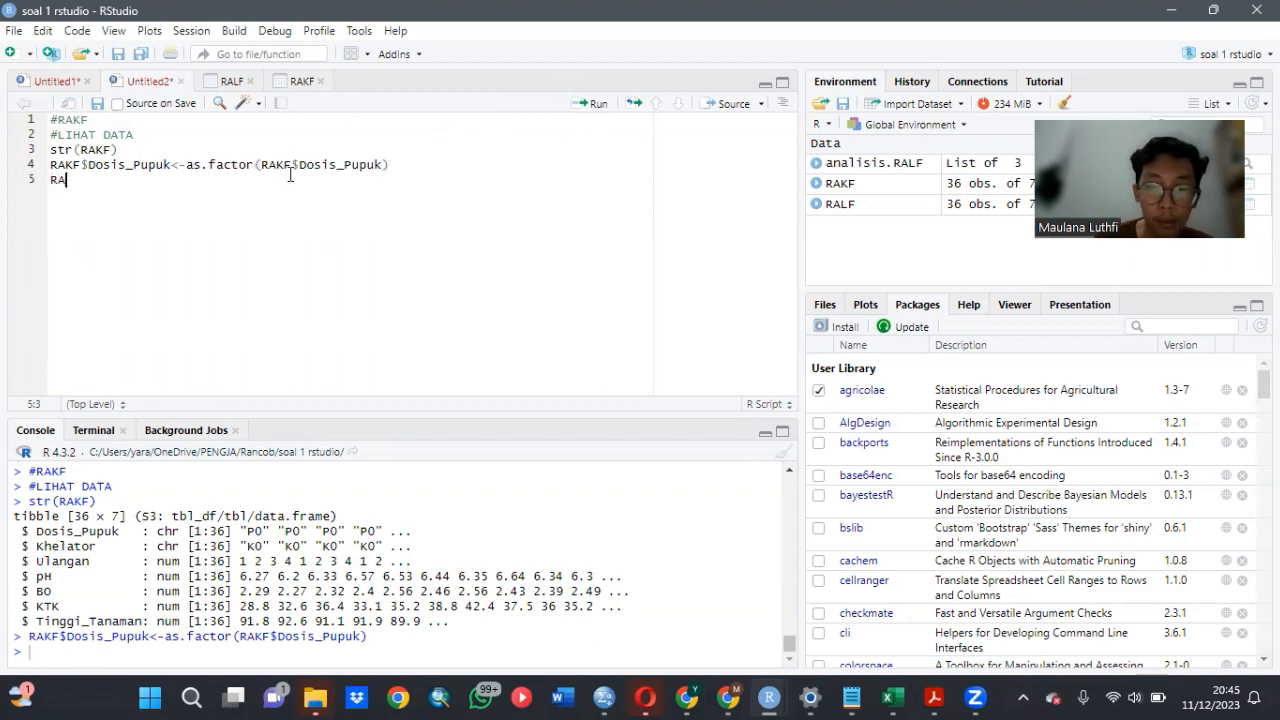
text(K)
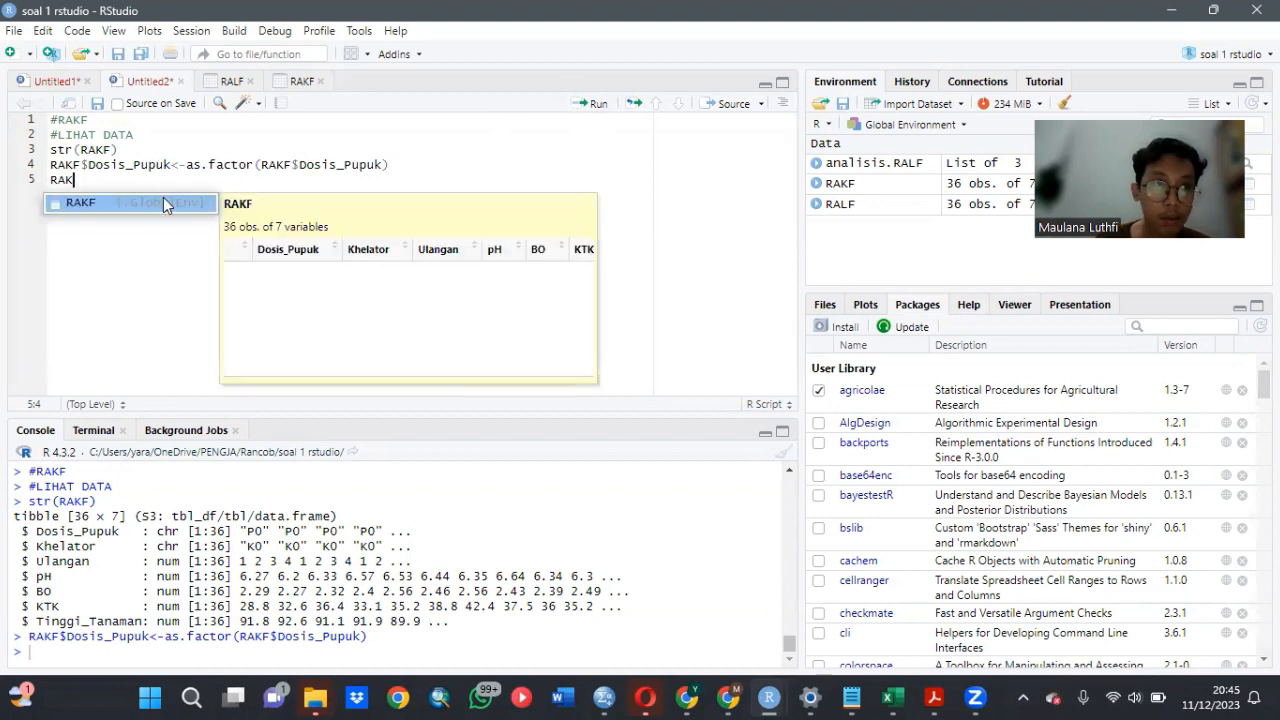
click(163, 197)
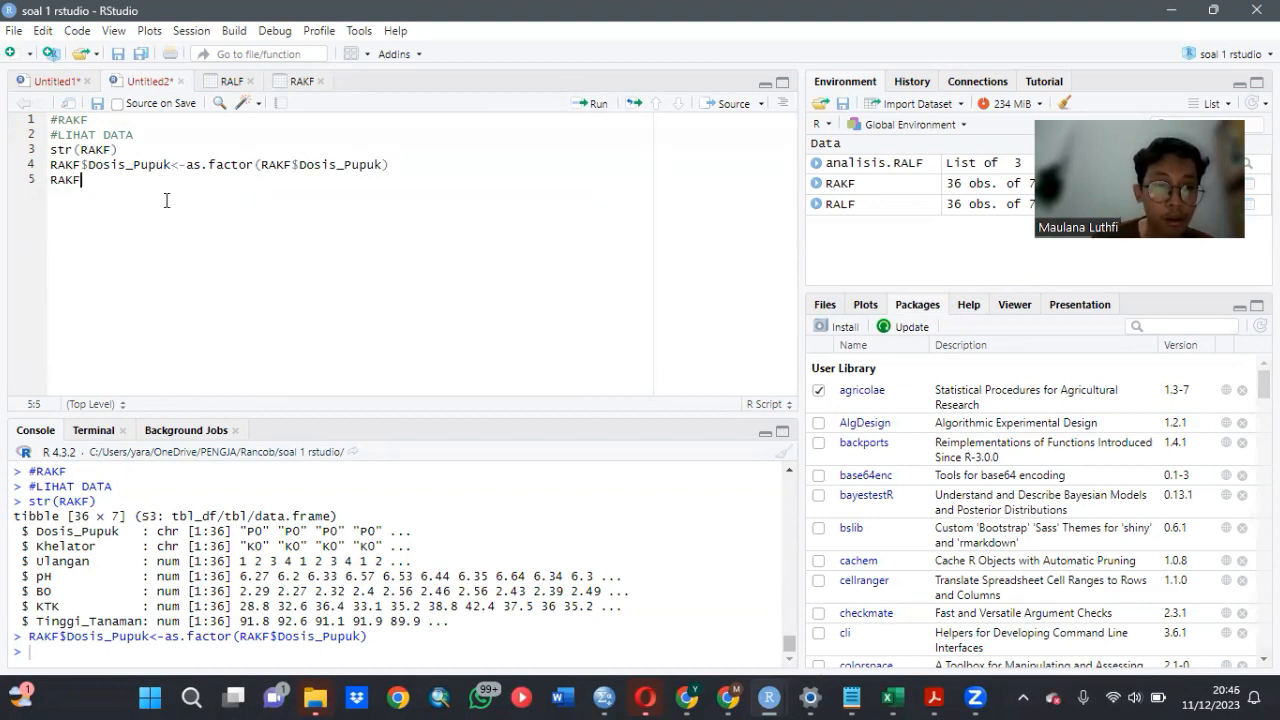
text($)
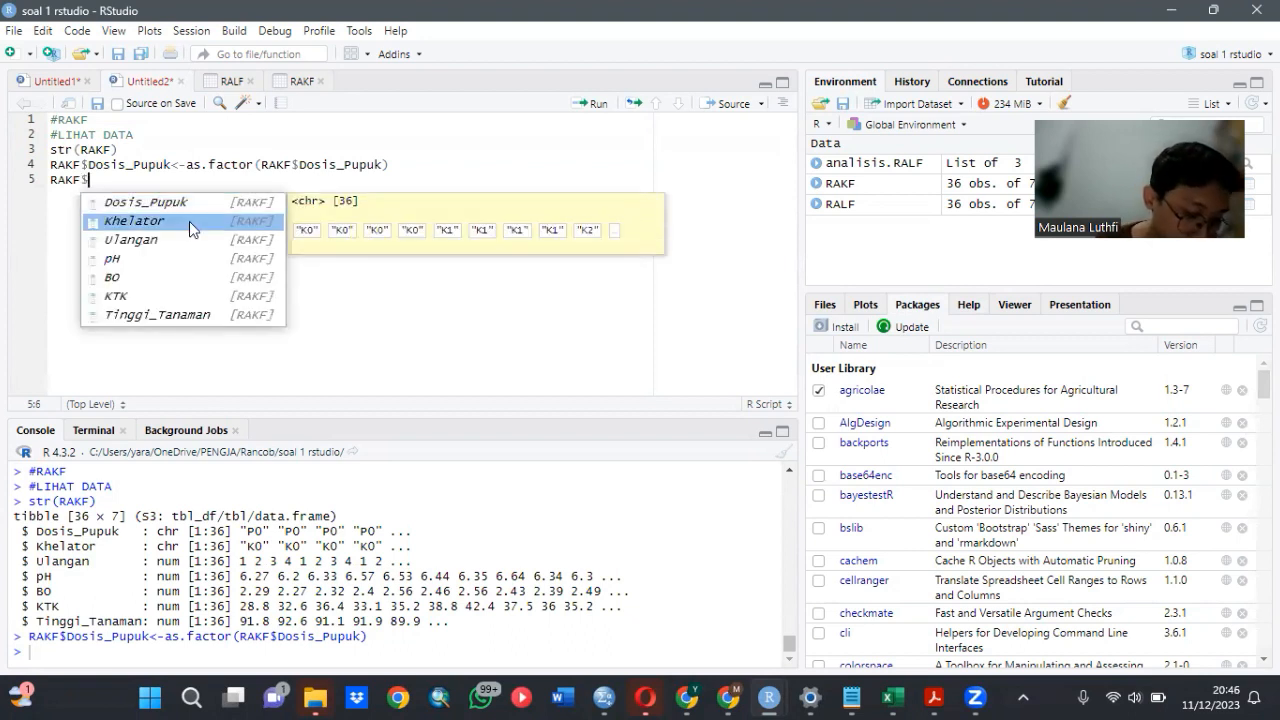
click(189, 221)
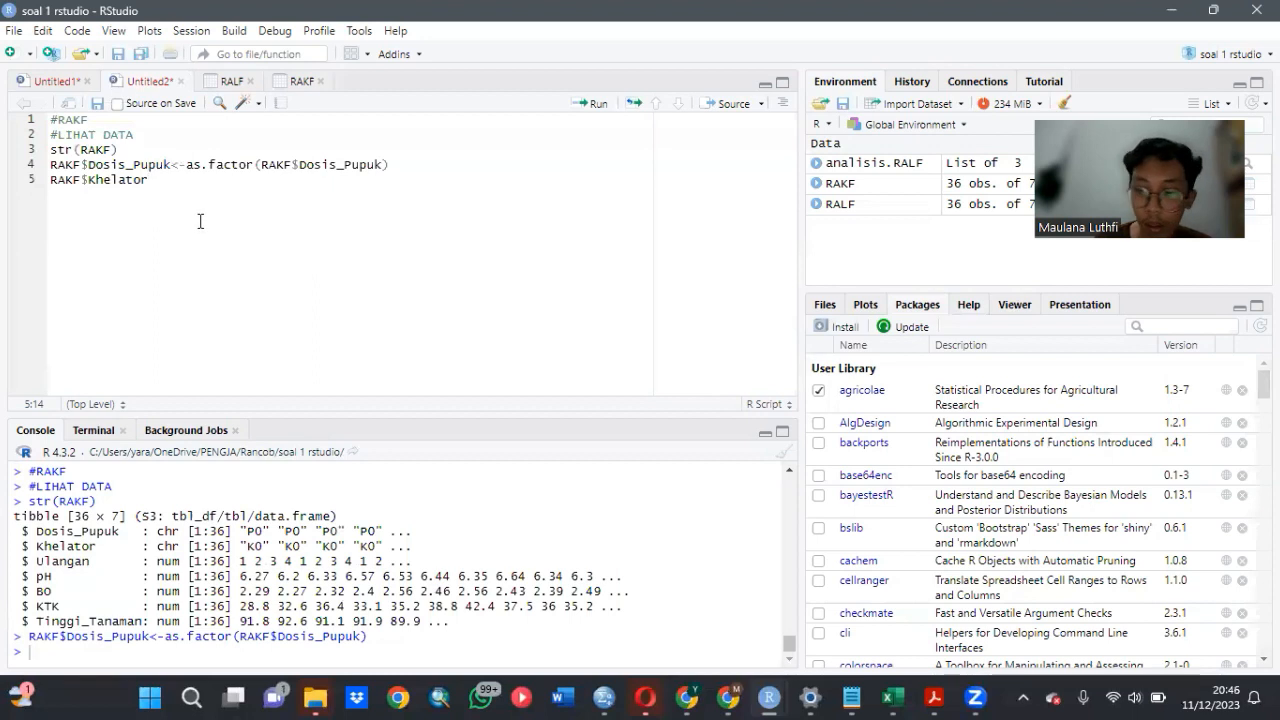
- Assign as.factor(RAKF$Khelator) to the column reference with <- and run the line to convert it to a factor
text(<)
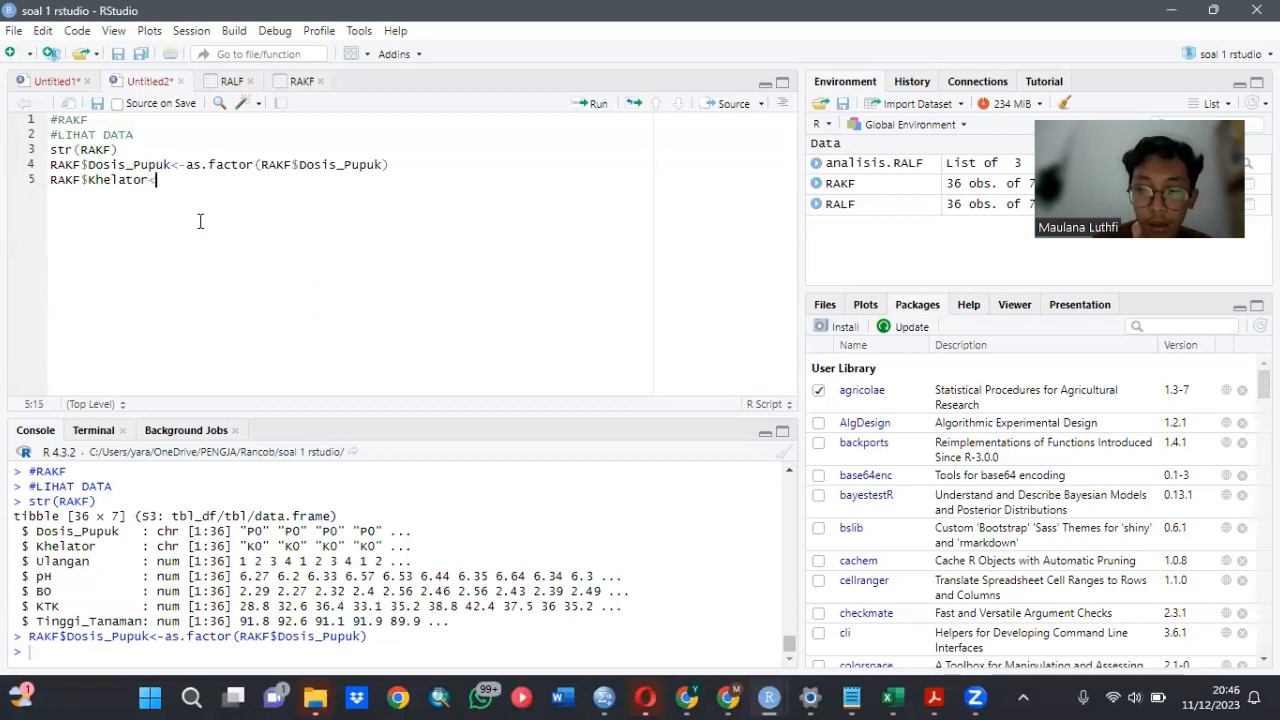
text(-)
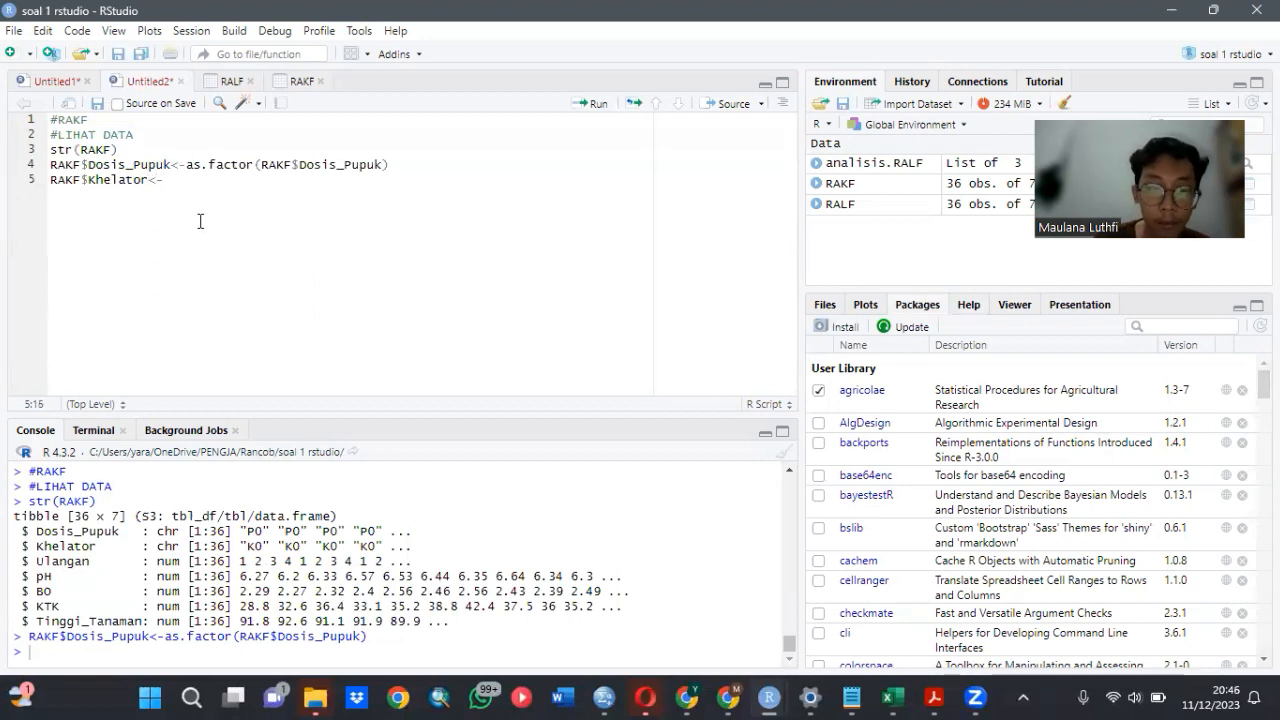
text(as.)
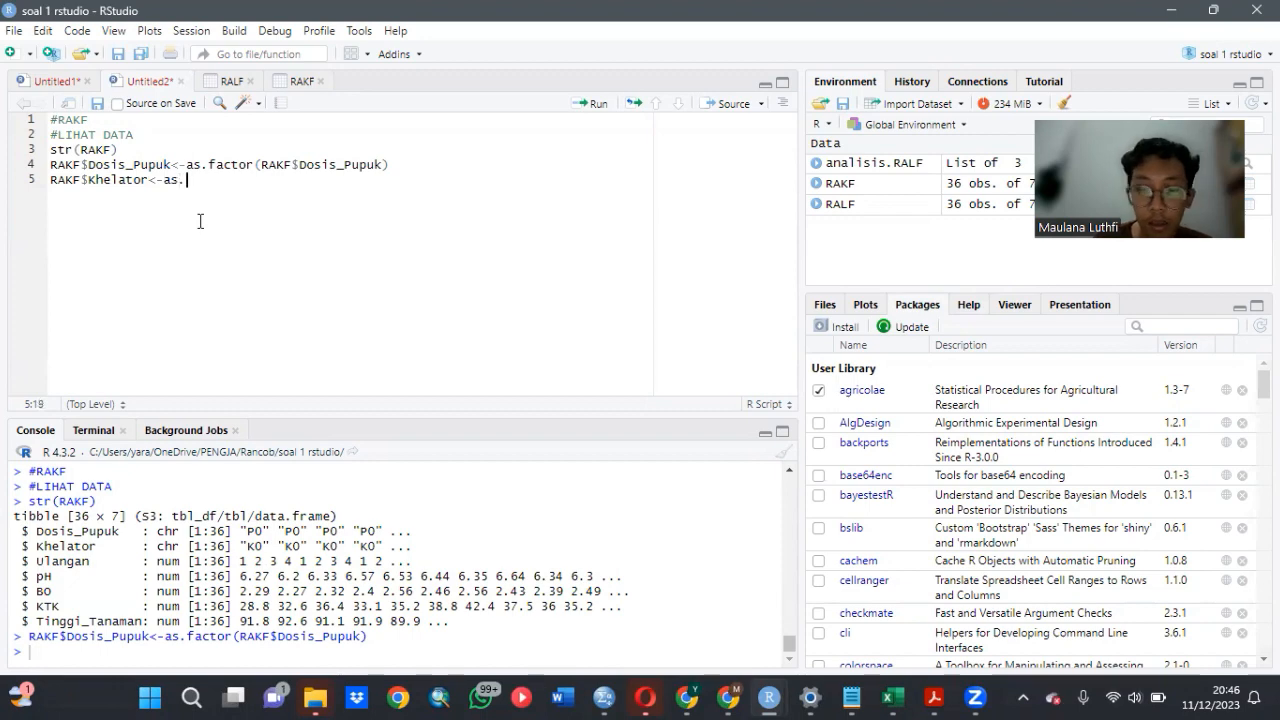
text(fact)
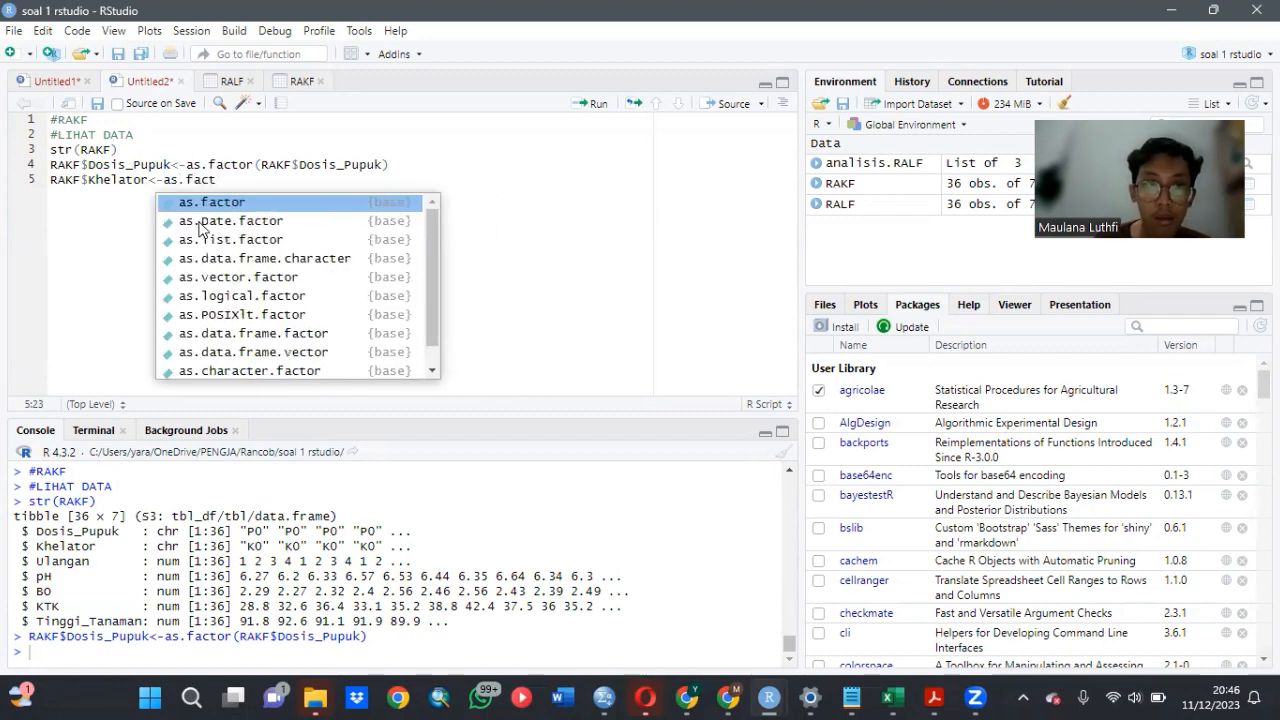
click(198, 201)
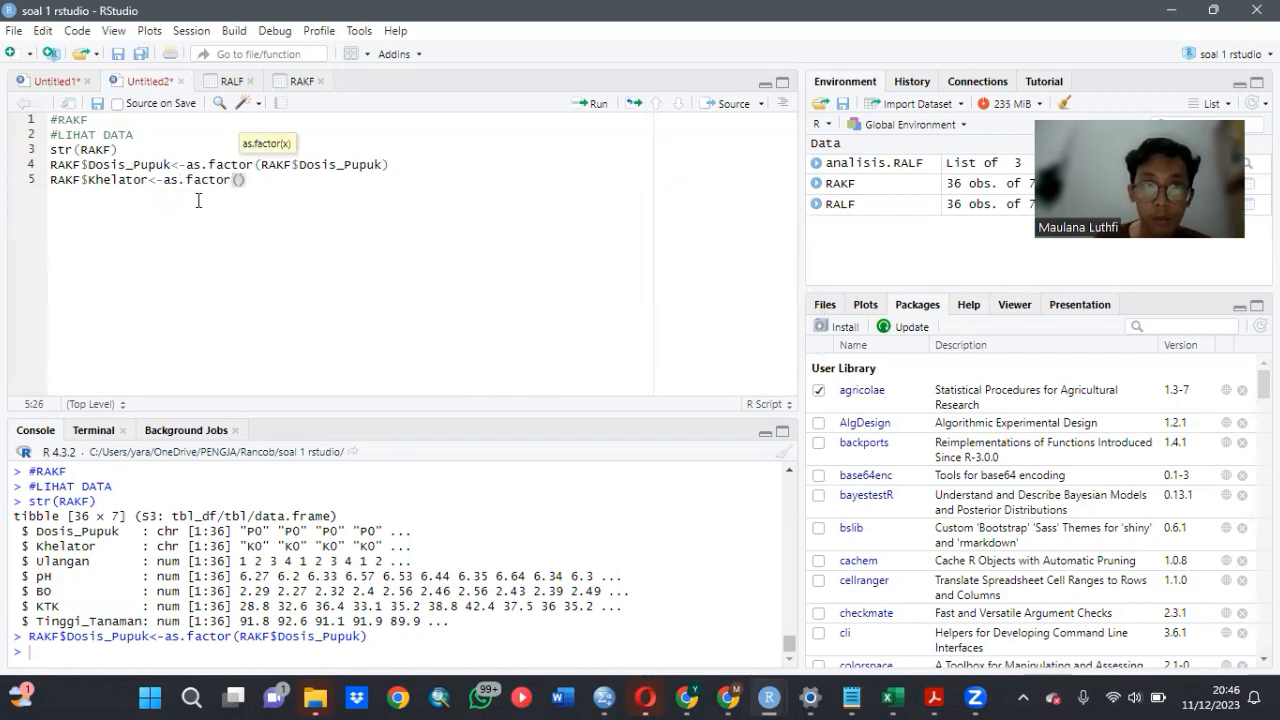
text(RAK)
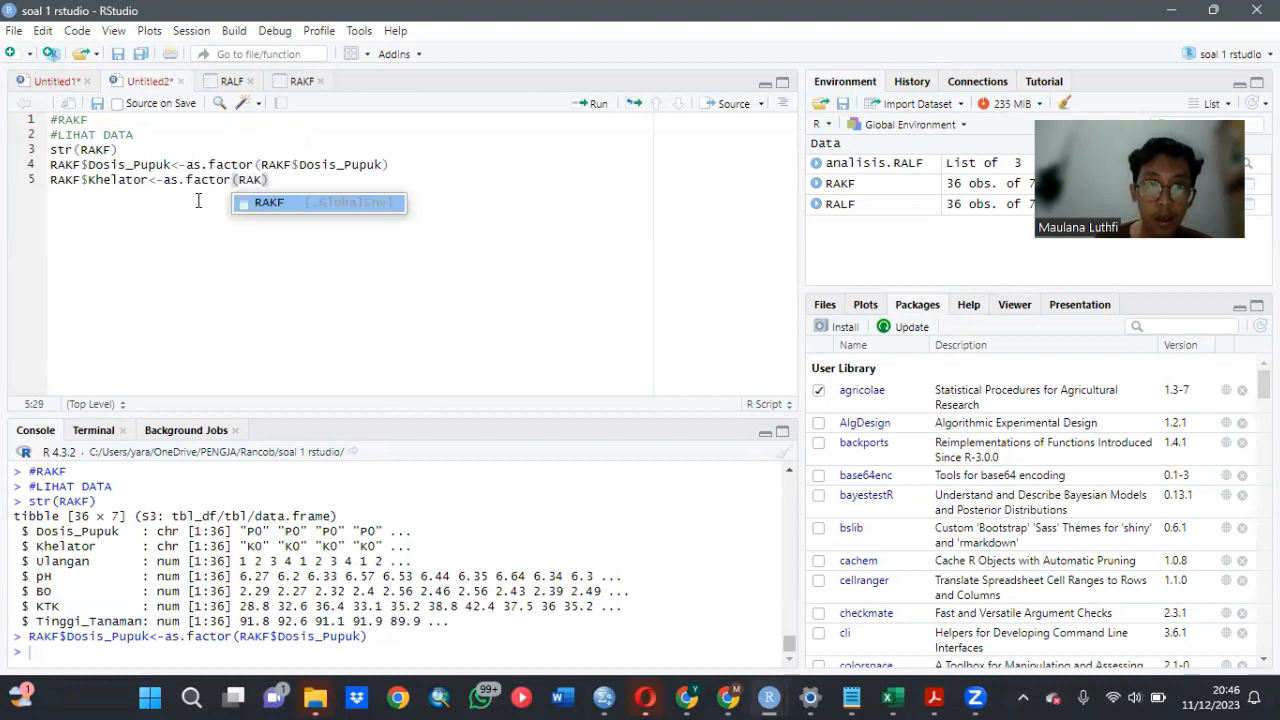
click(307, 204)
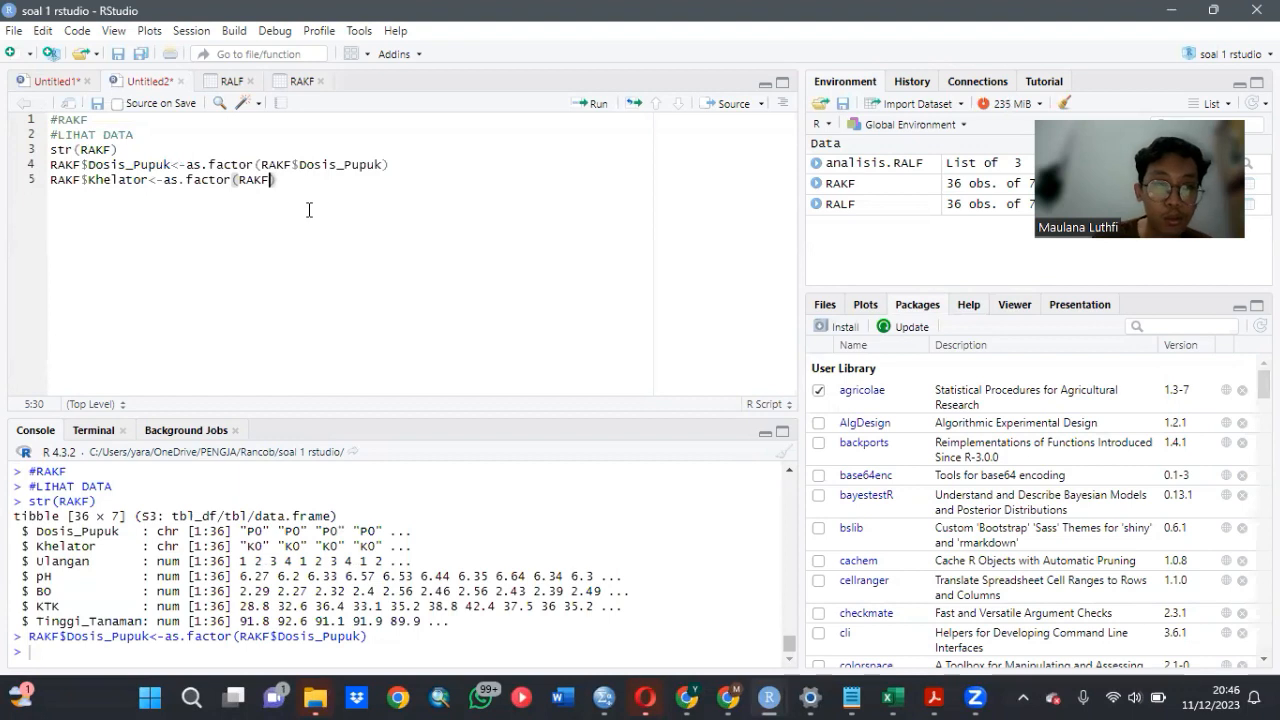
text($)
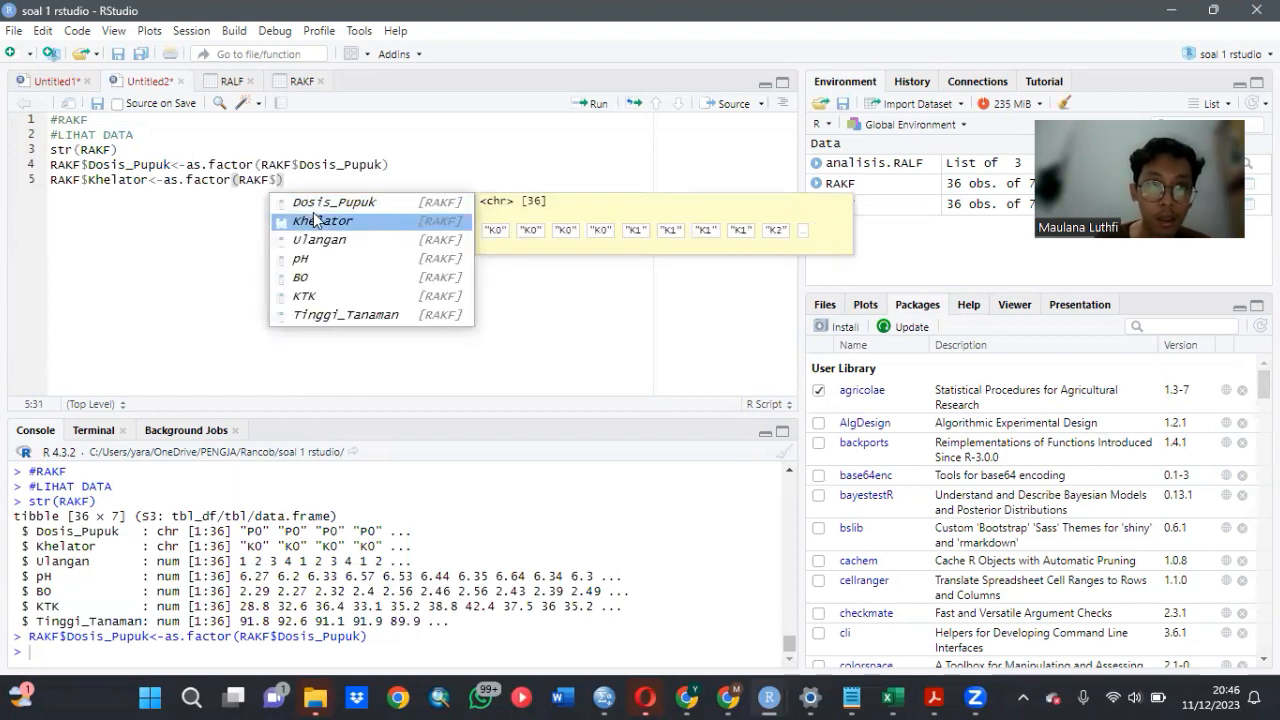
click(312, 216)
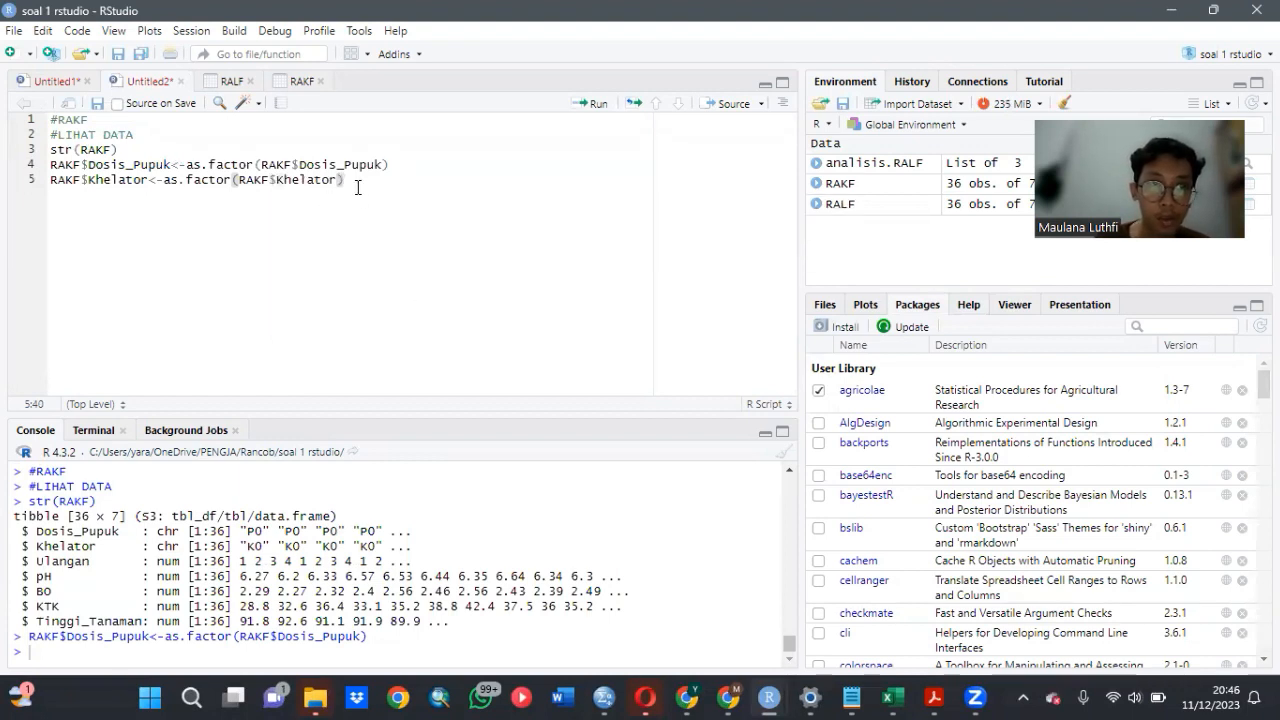
click(586, 105)
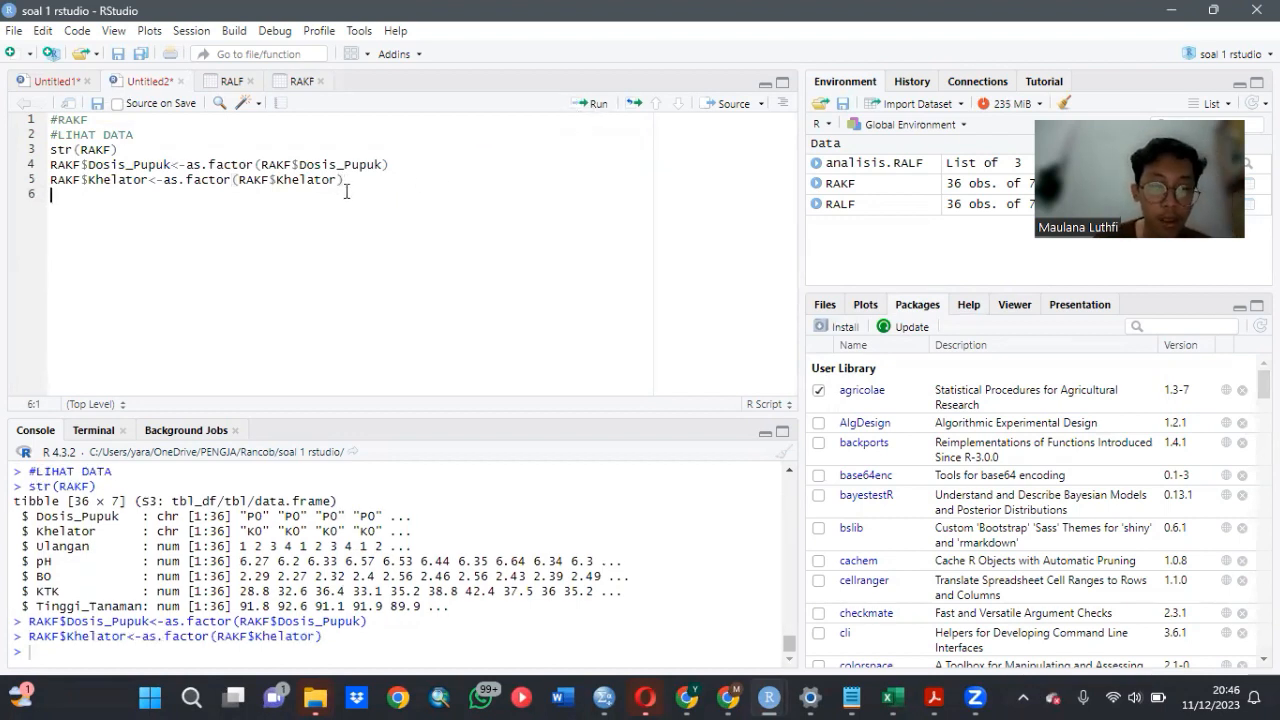
- Add str(RAKF) below the factor conversions and run it to recheck the structure of the data
text(str)
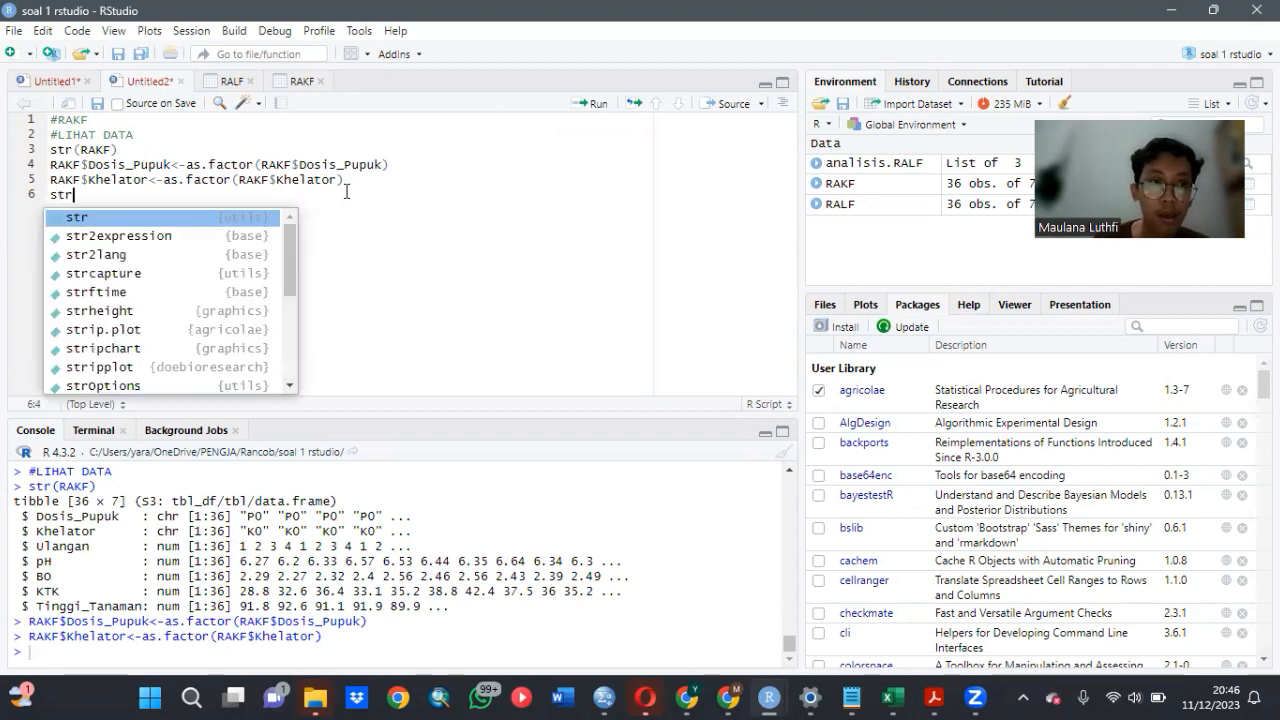
key(Return)
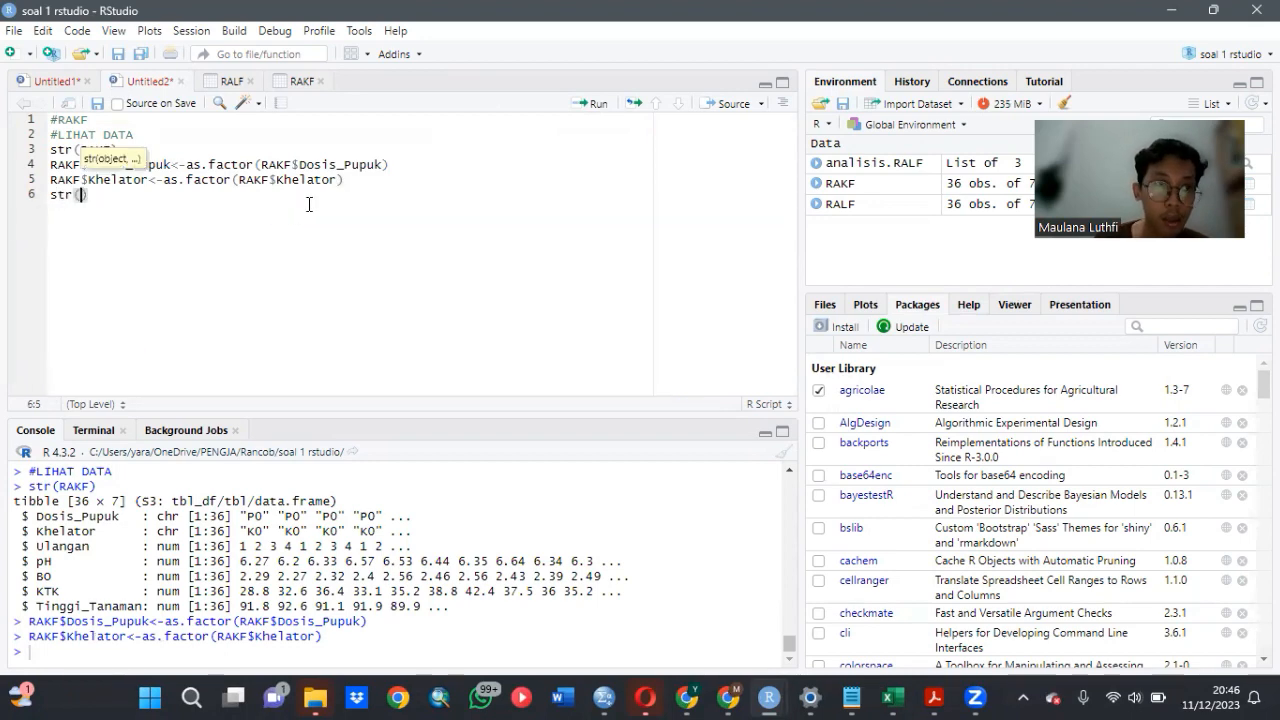
text(RAK)
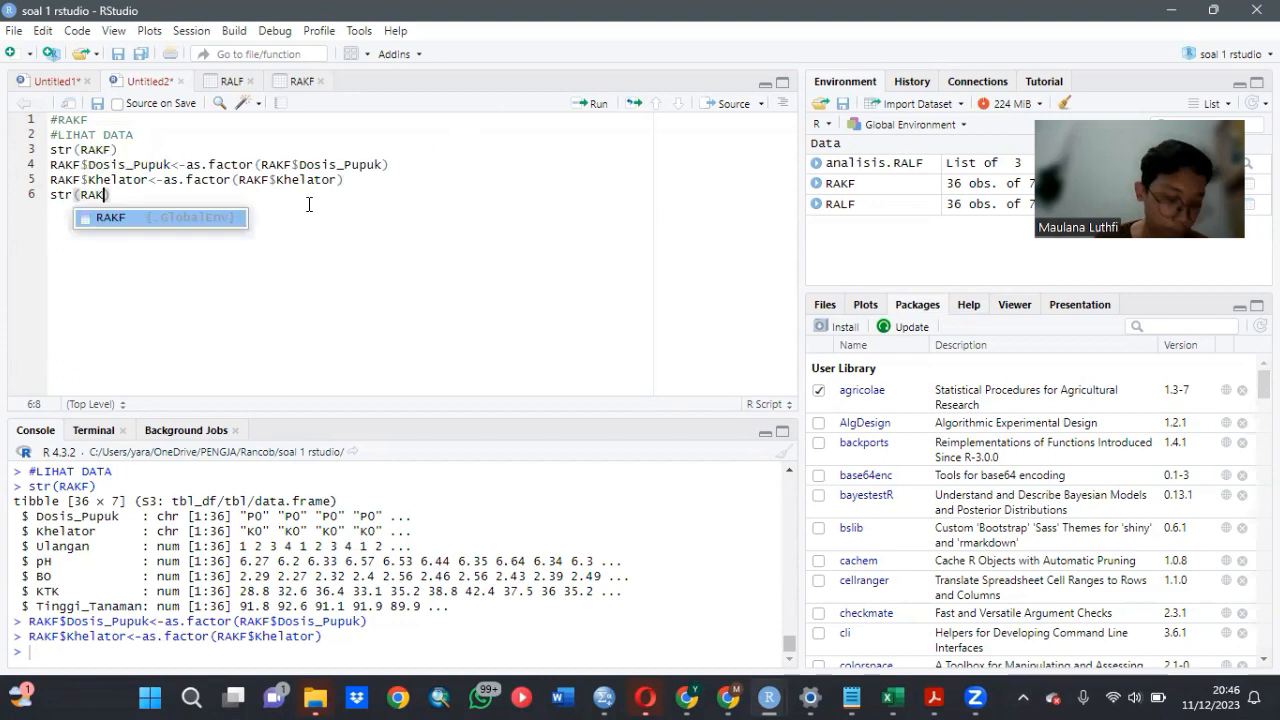
click(212, 226)
text())
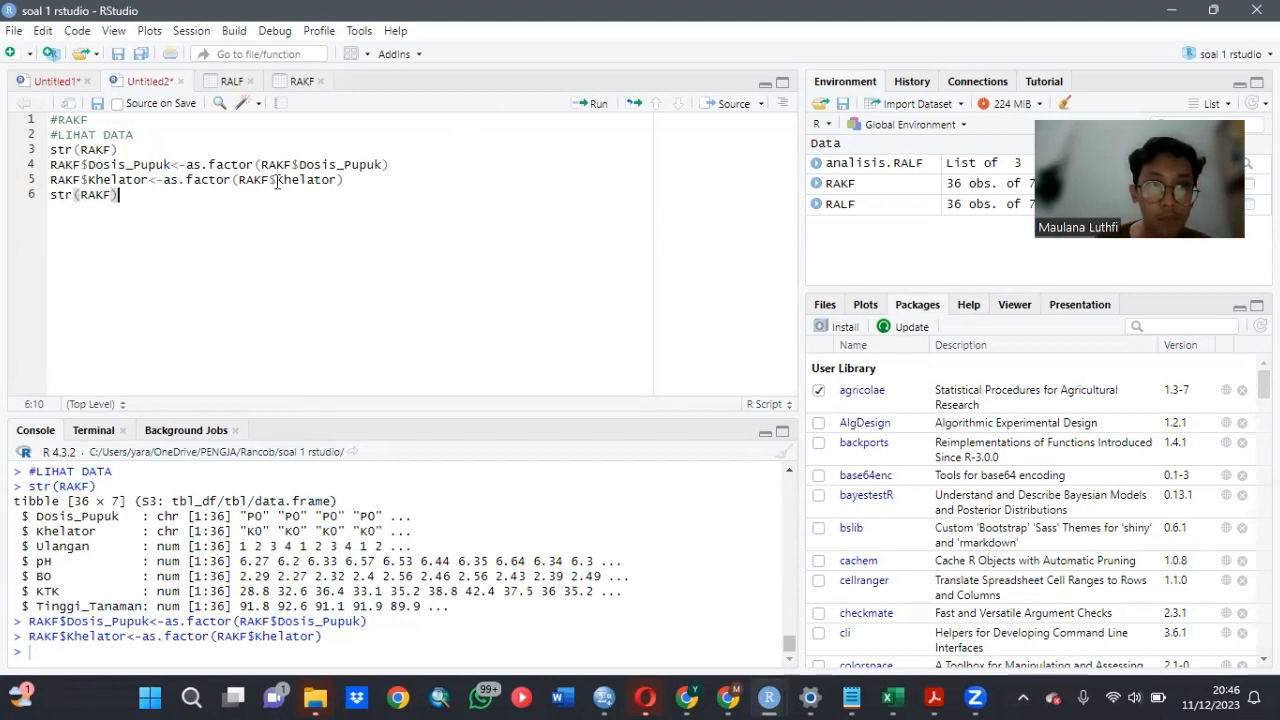
click(589, 105)
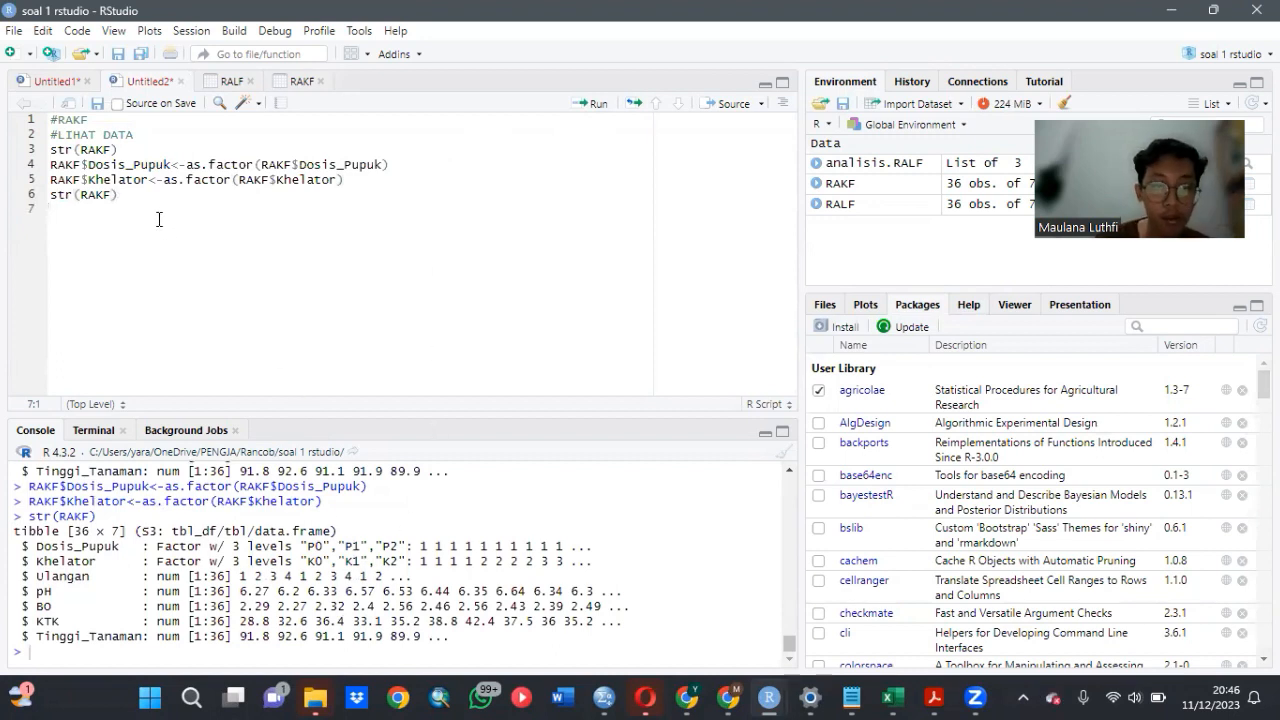
- Write summary(RAKF) on the next script line and run it to summarise the RAKF data
text(summa)
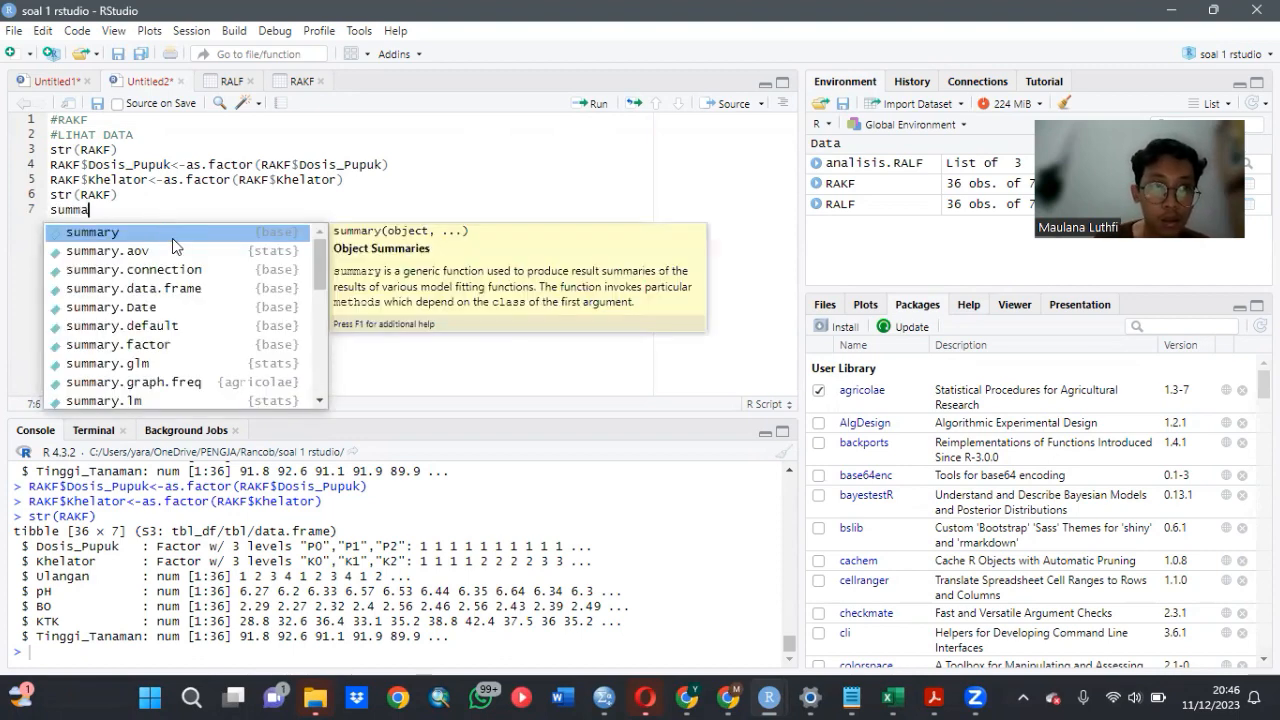
click(183, 232)
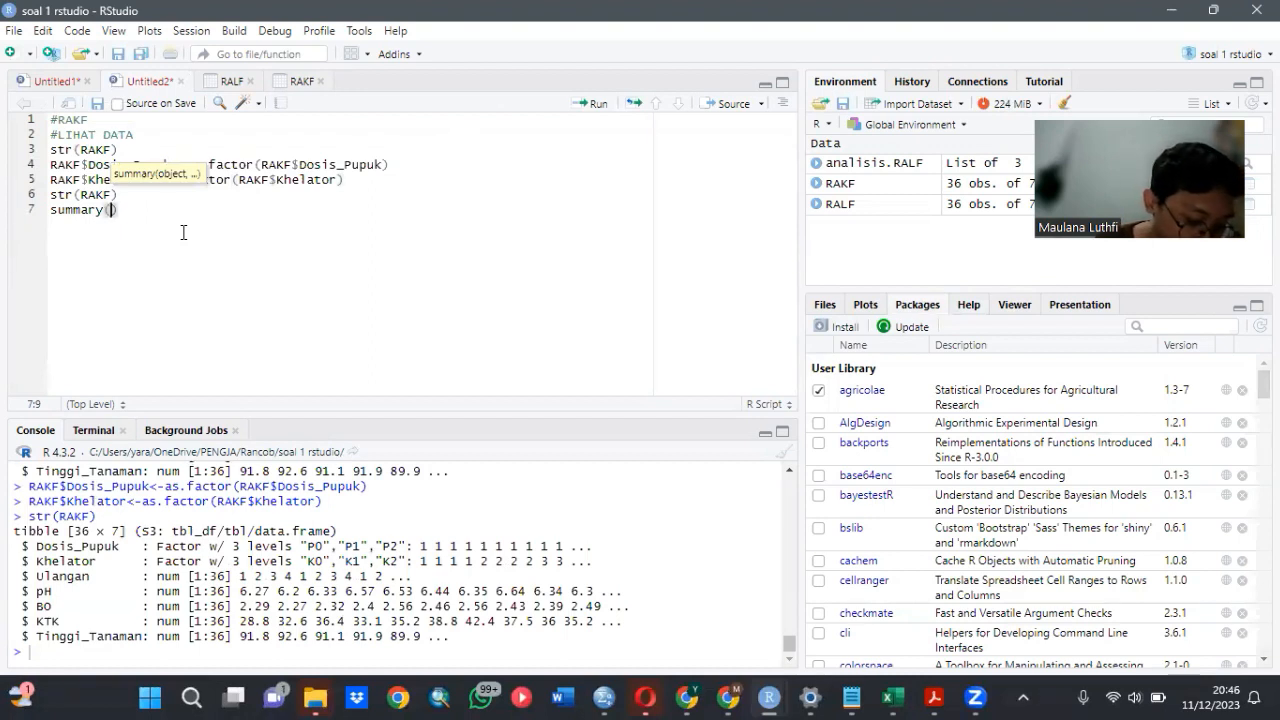
text(RAK)
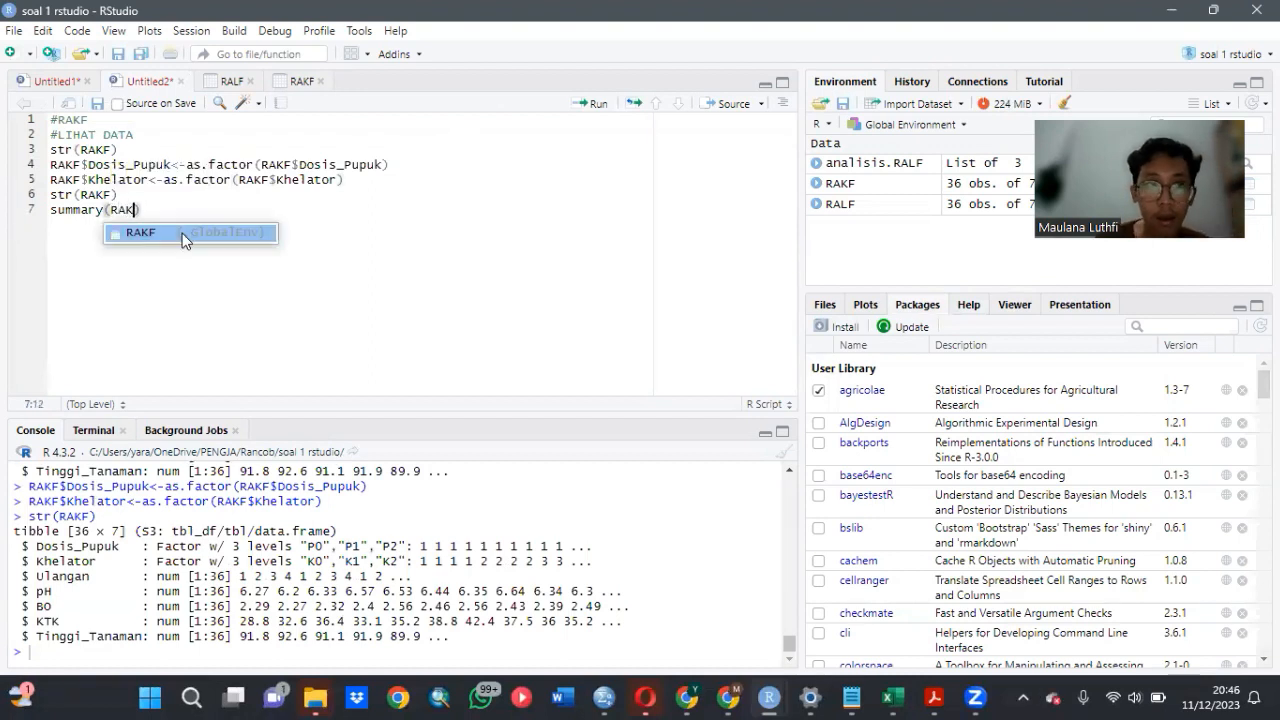
click(182, 233)
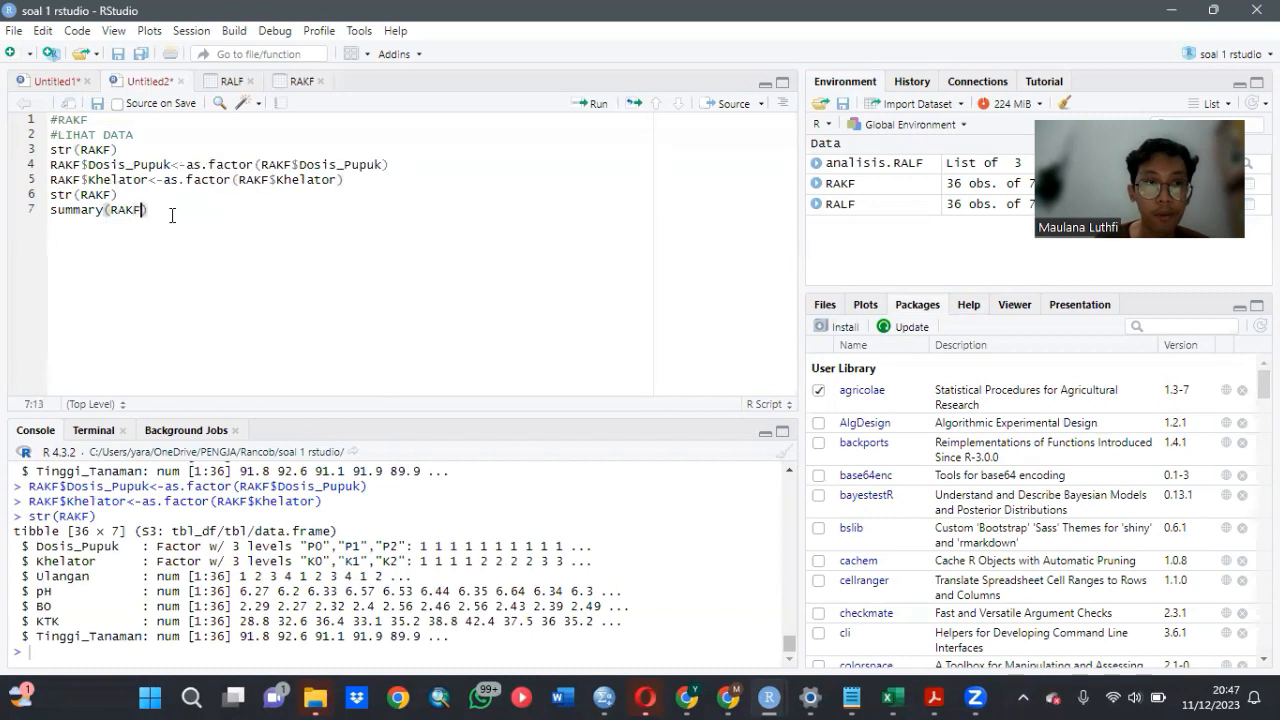
click(171, 211)
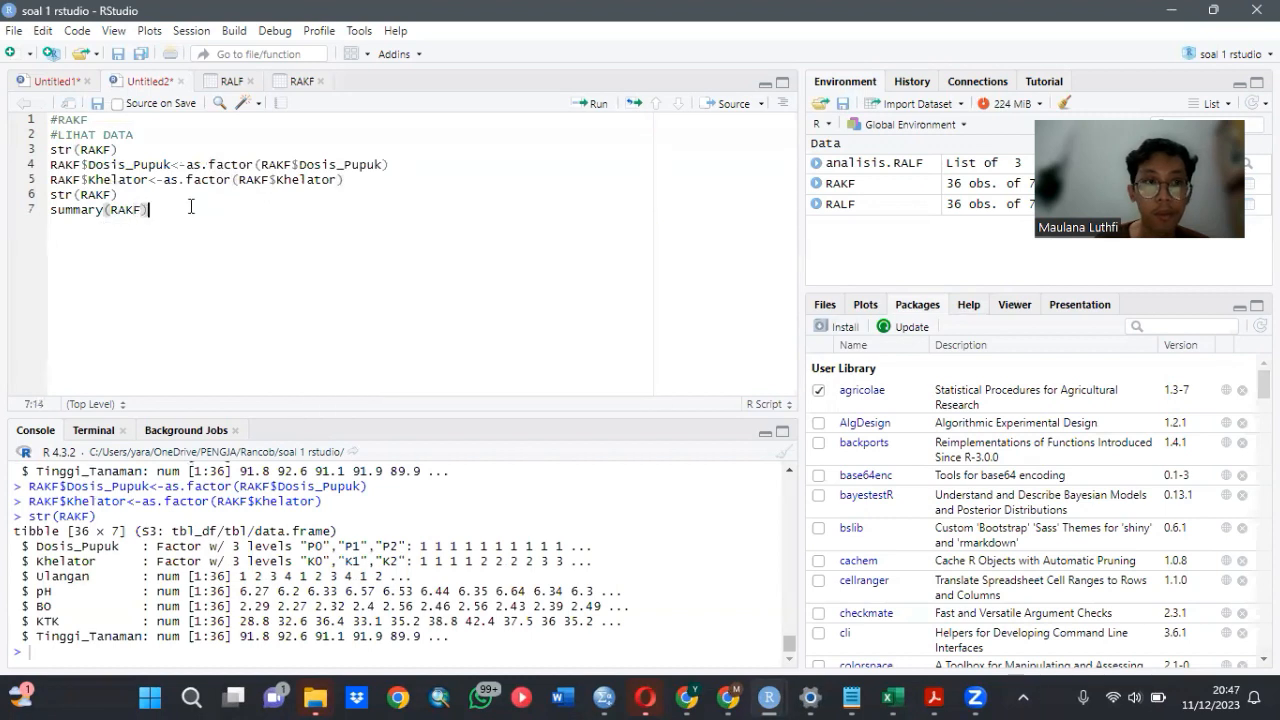
click(593, 106)
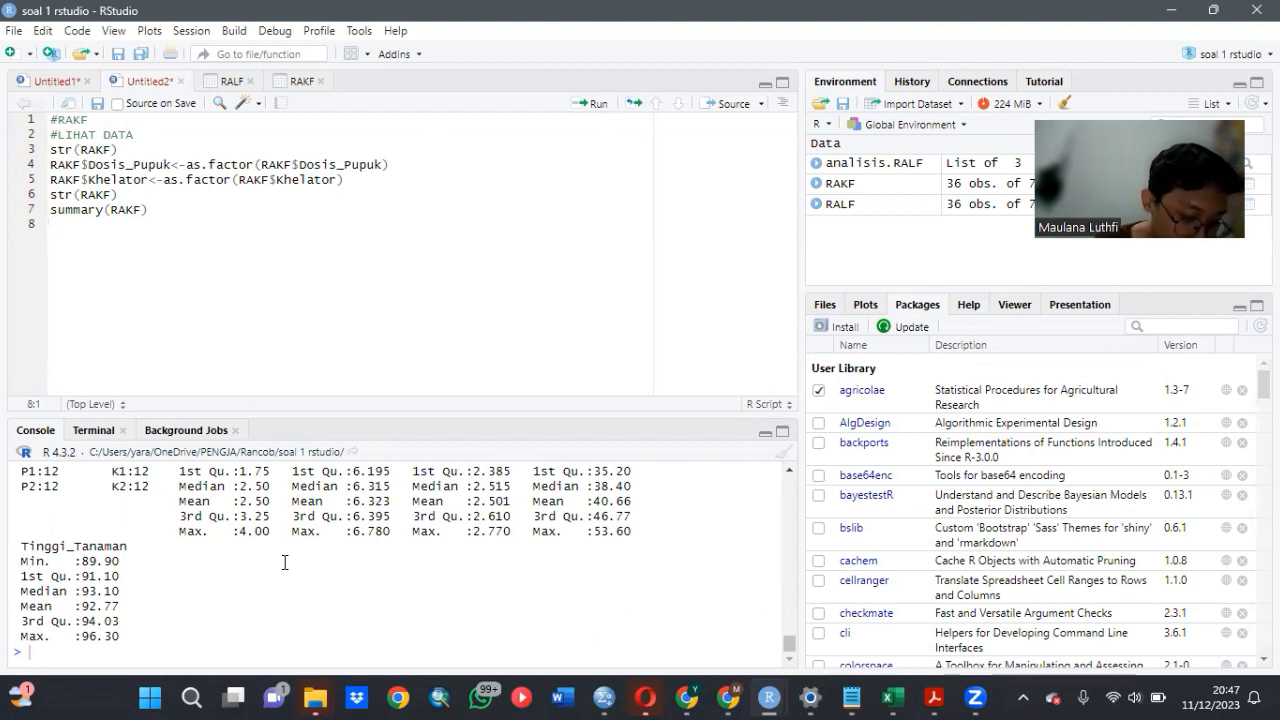
- Leave a blank line after the summary, add the comment #UJI ANOVA DAN UJI LANJUT and start a line below it
key(Return)
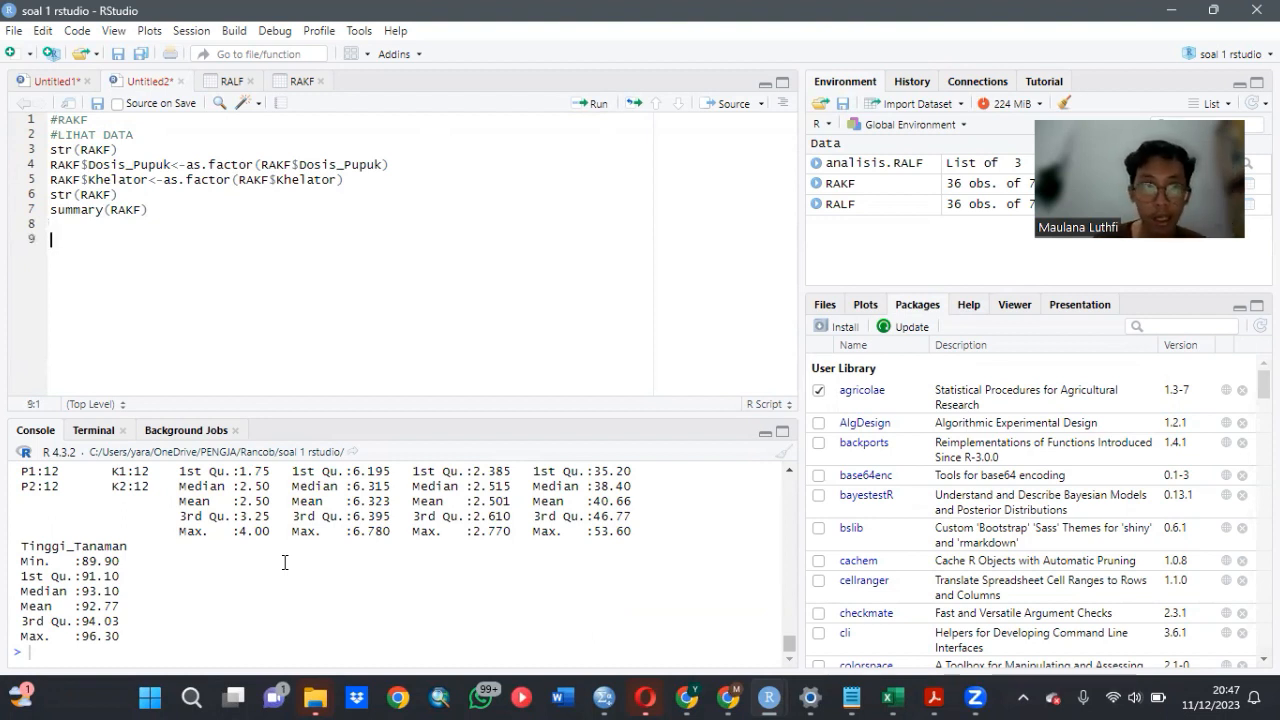
text(#)
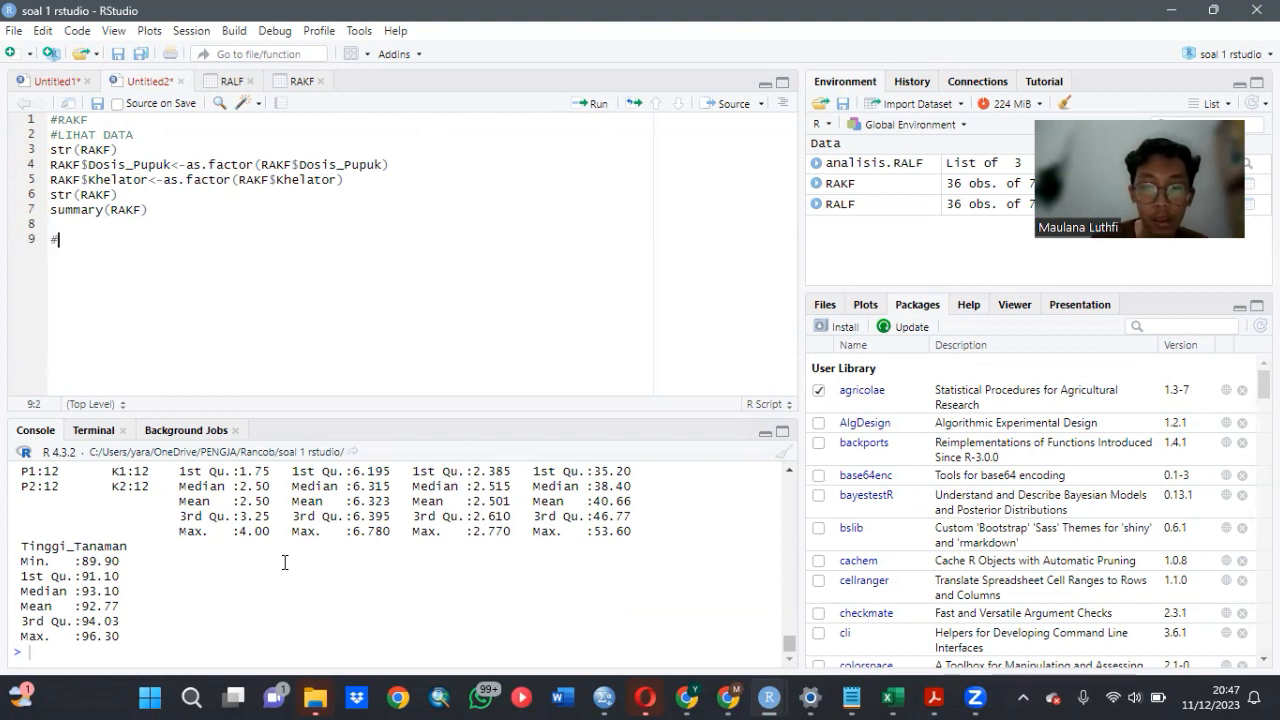
text(UJI AN)
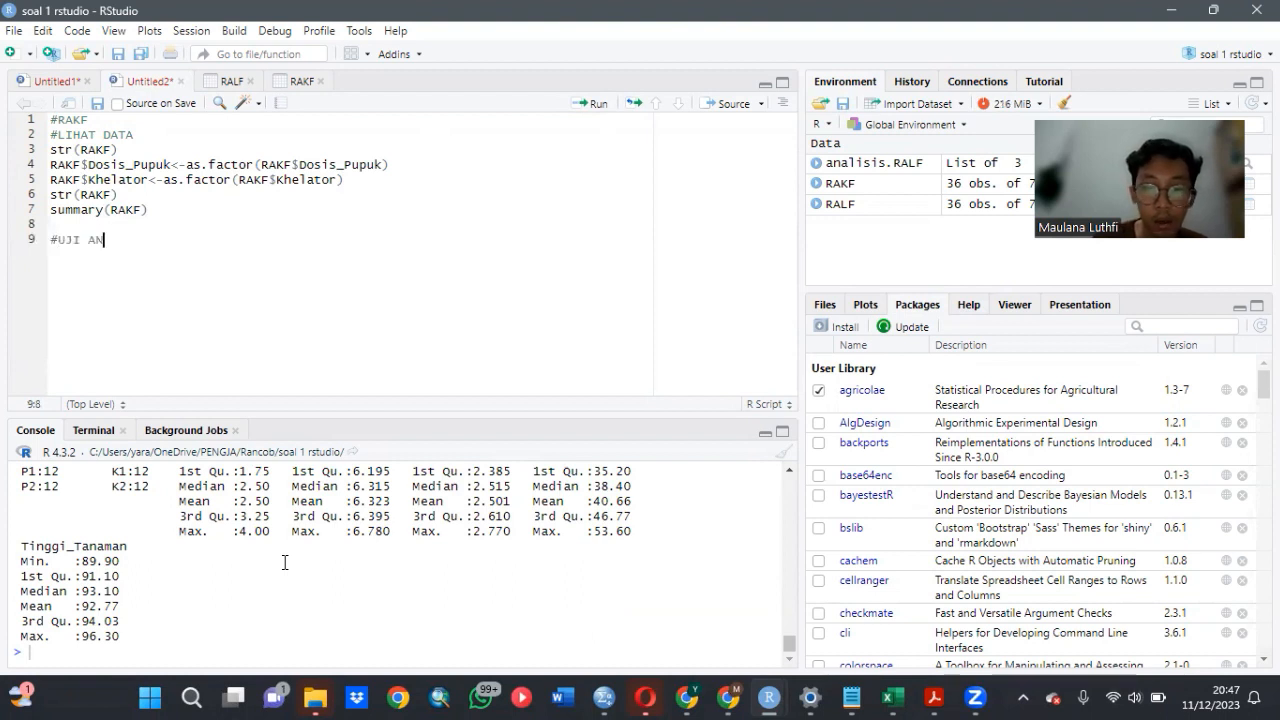
text(OVA DAN U)
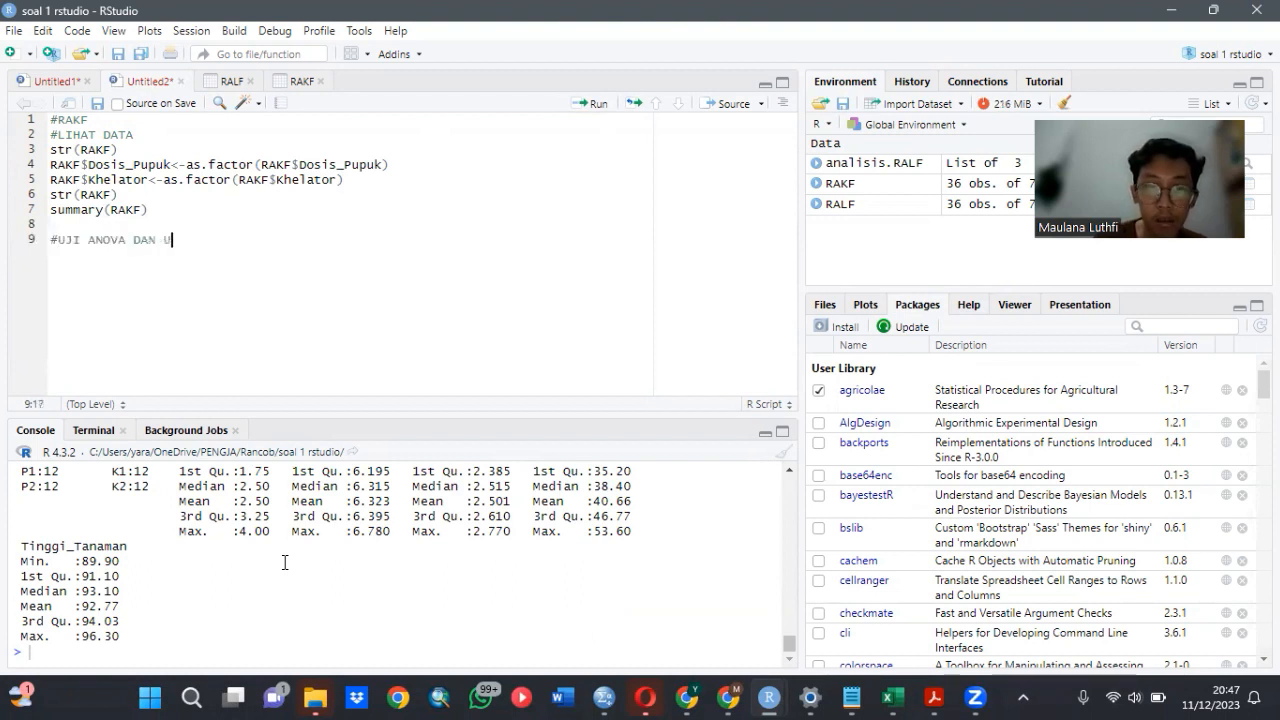
text(JI LANJUT)
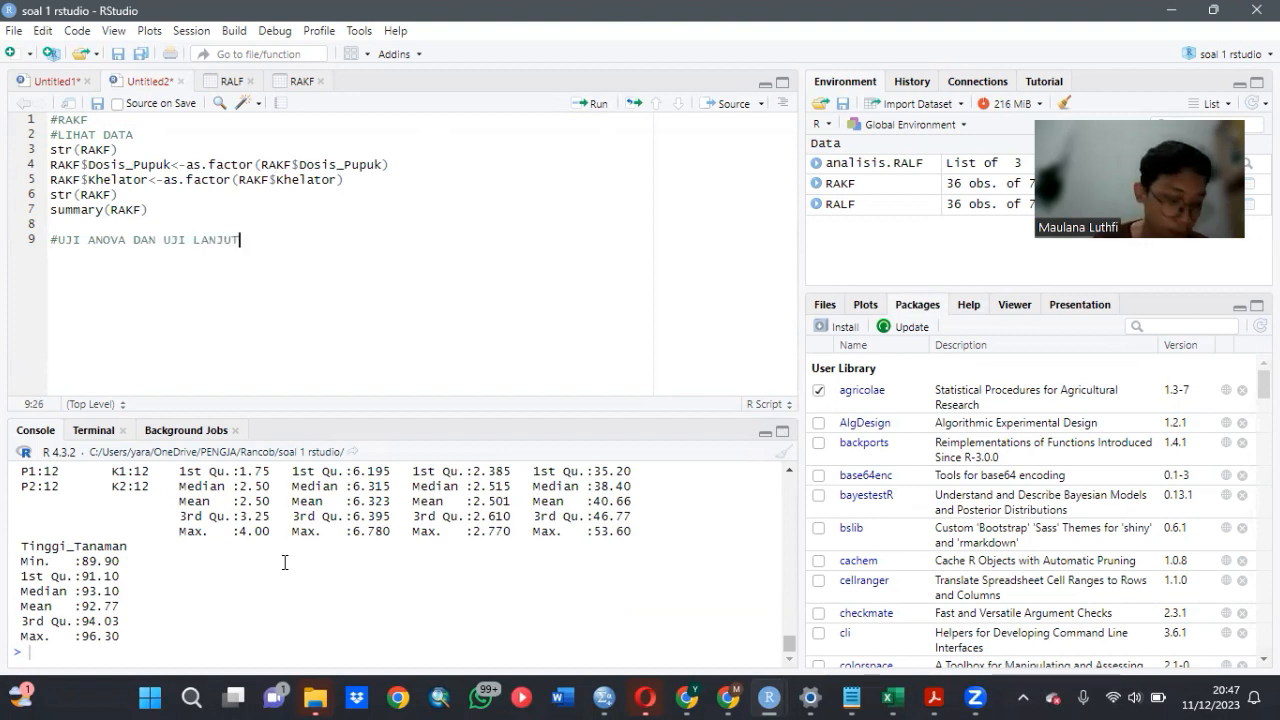
key(Return)
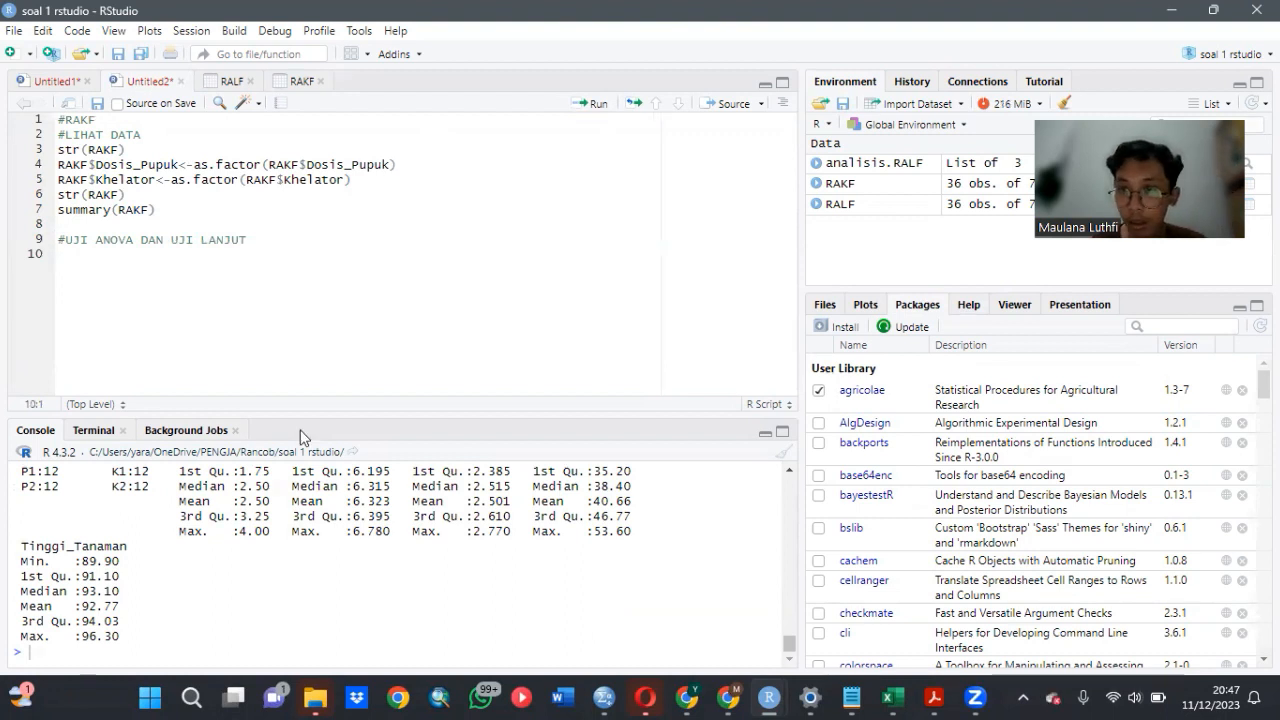
- Open the help page of frbd2fact, the two-factor Factorial Randomized Block Design analysis, from the package's help index
click(967, 305)
scroll(928, 495, up, 6)
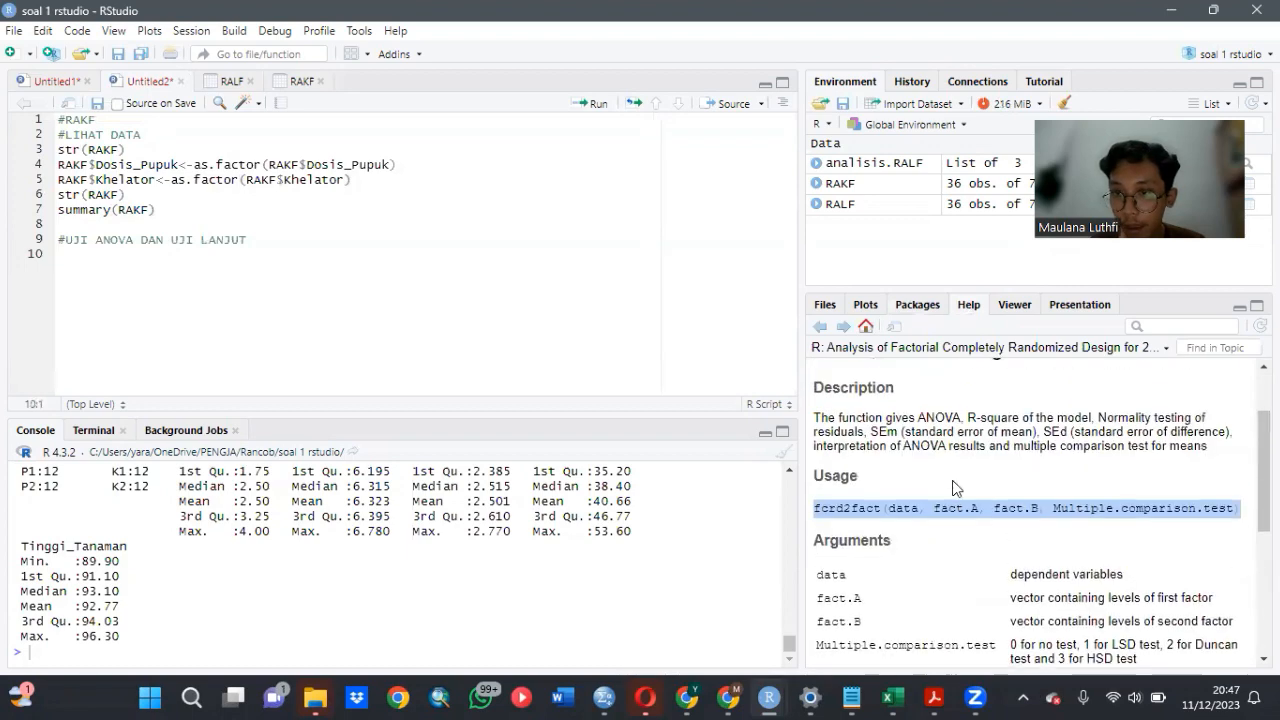
click(821, 328)
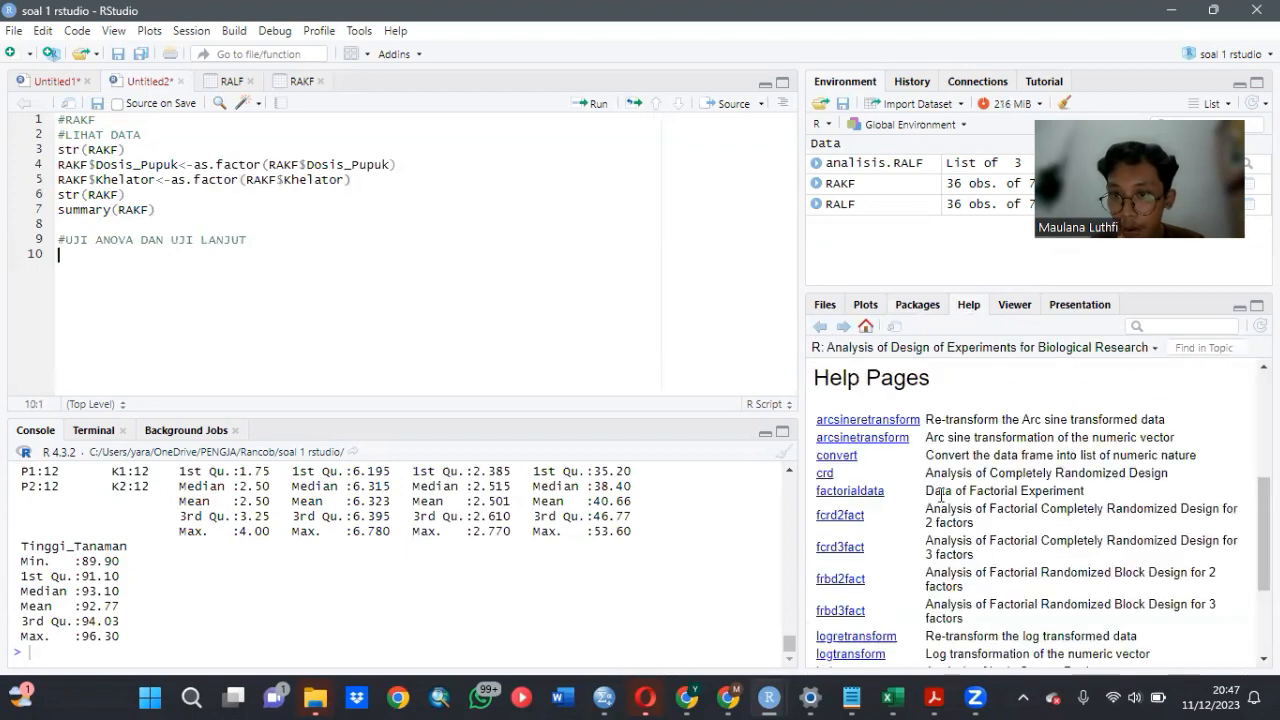
scroll(940, 500, down, 2)
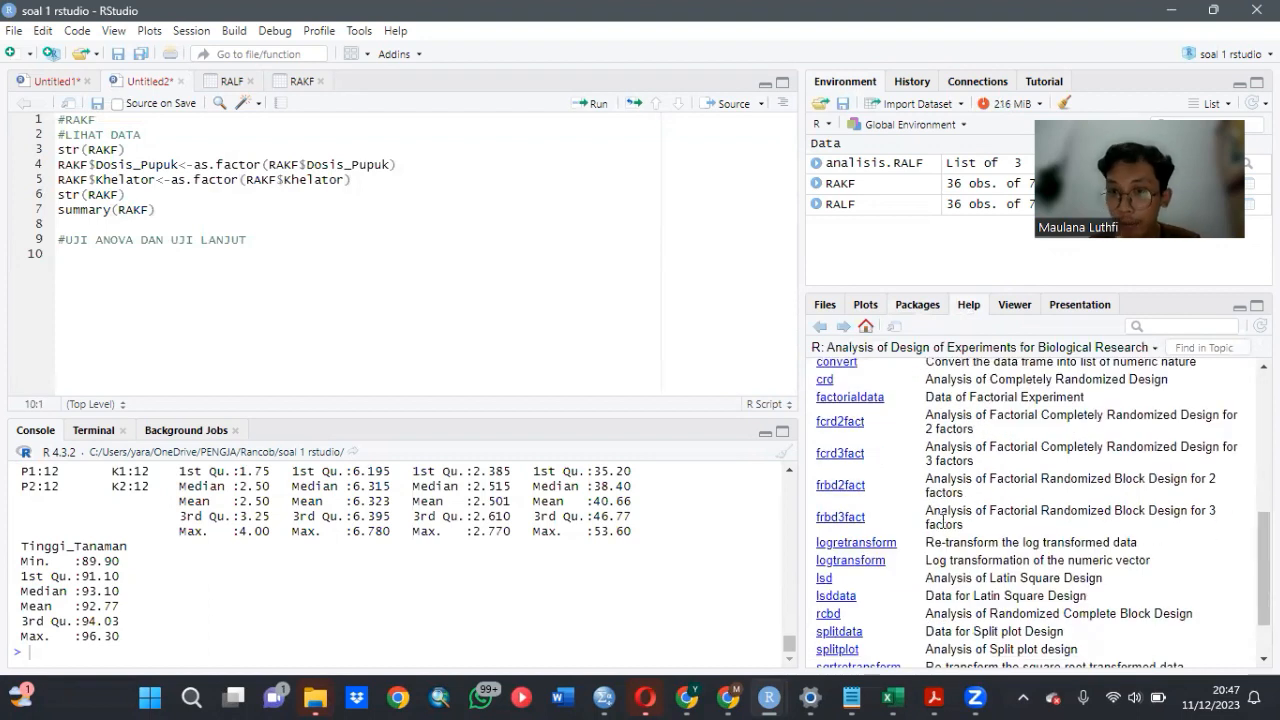
click(859, 493)
scroll(879, 553, down, 2)
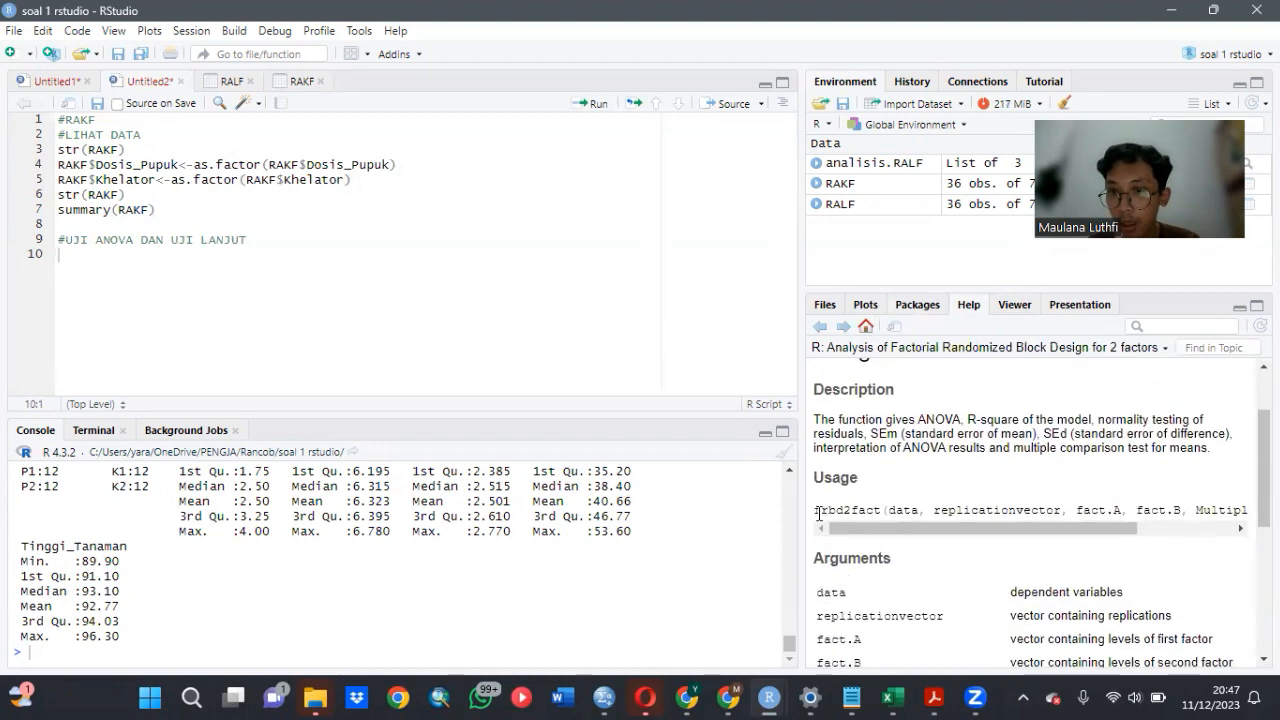
- Copy the full frbd2fact usage line from the help page into script line 10
drag(819, 512, 1250, 512)
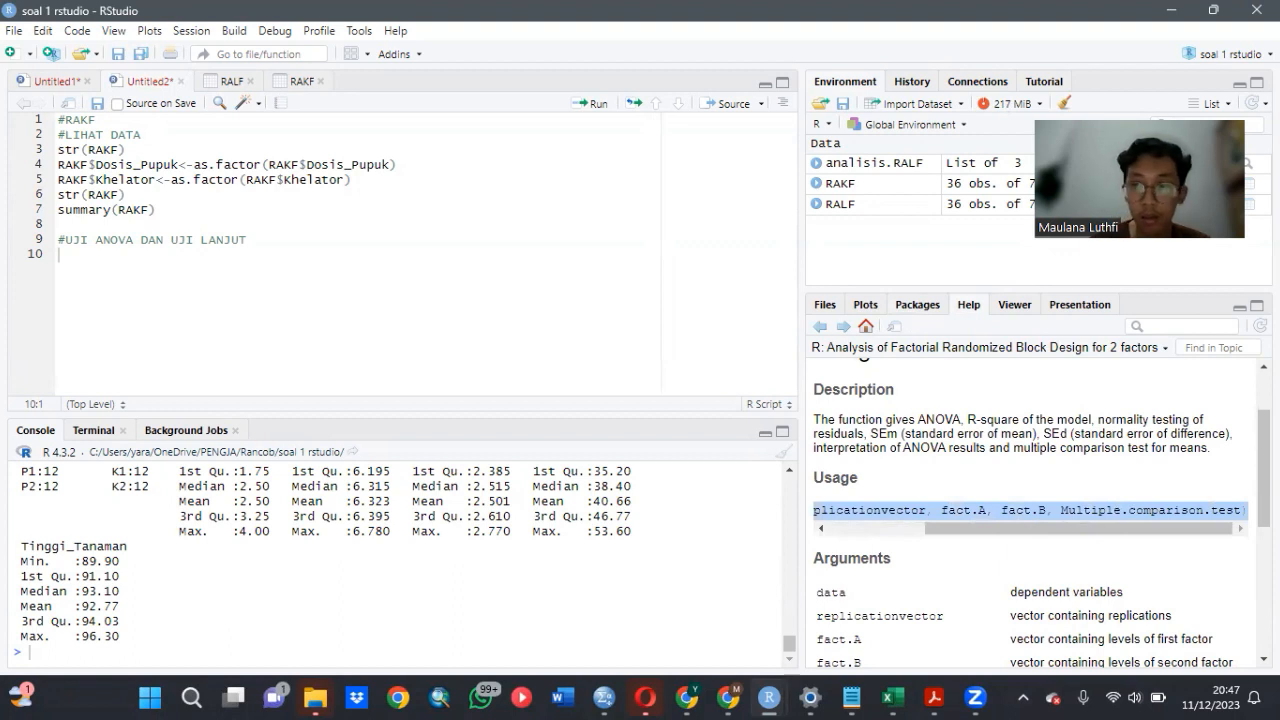
click(119, 254)
key(ctrl+v)
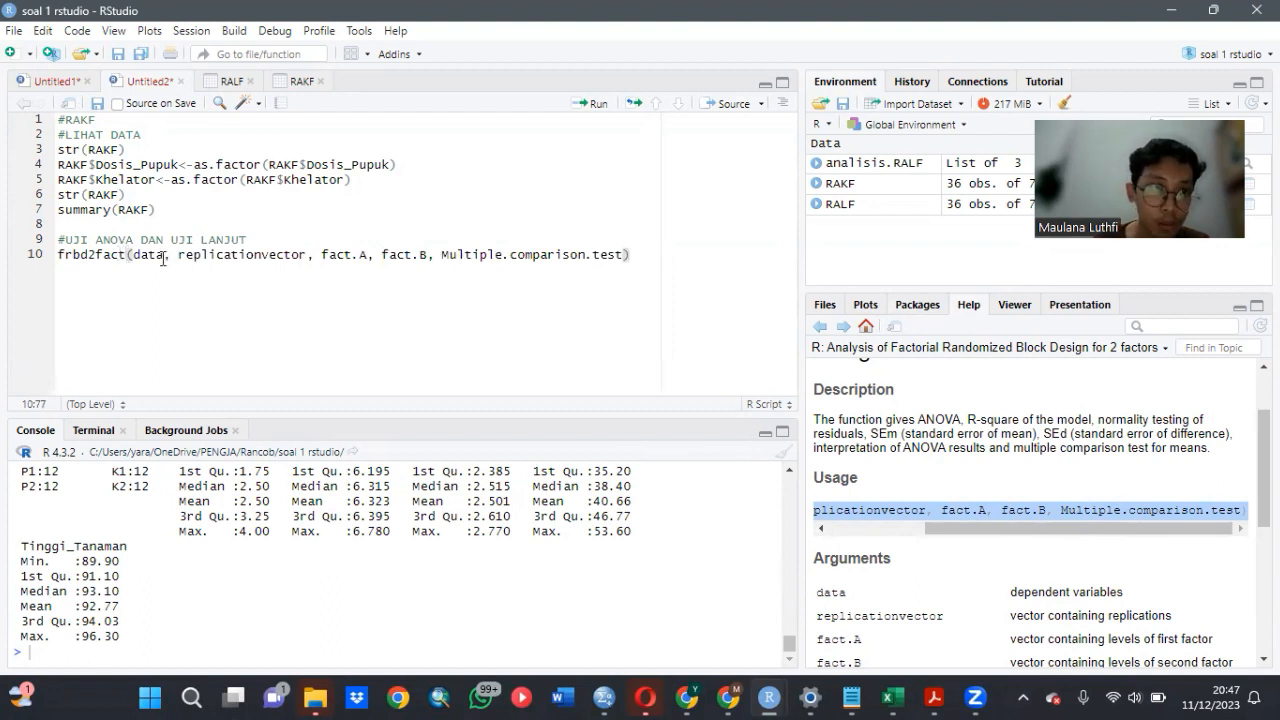
- Replace the data argument of the frbd2fact call with RAKF[,4:7]
click(162, 256)
key(BackSpace)
key(BackSpace)
key(BackSpace)
key(BackSpace)
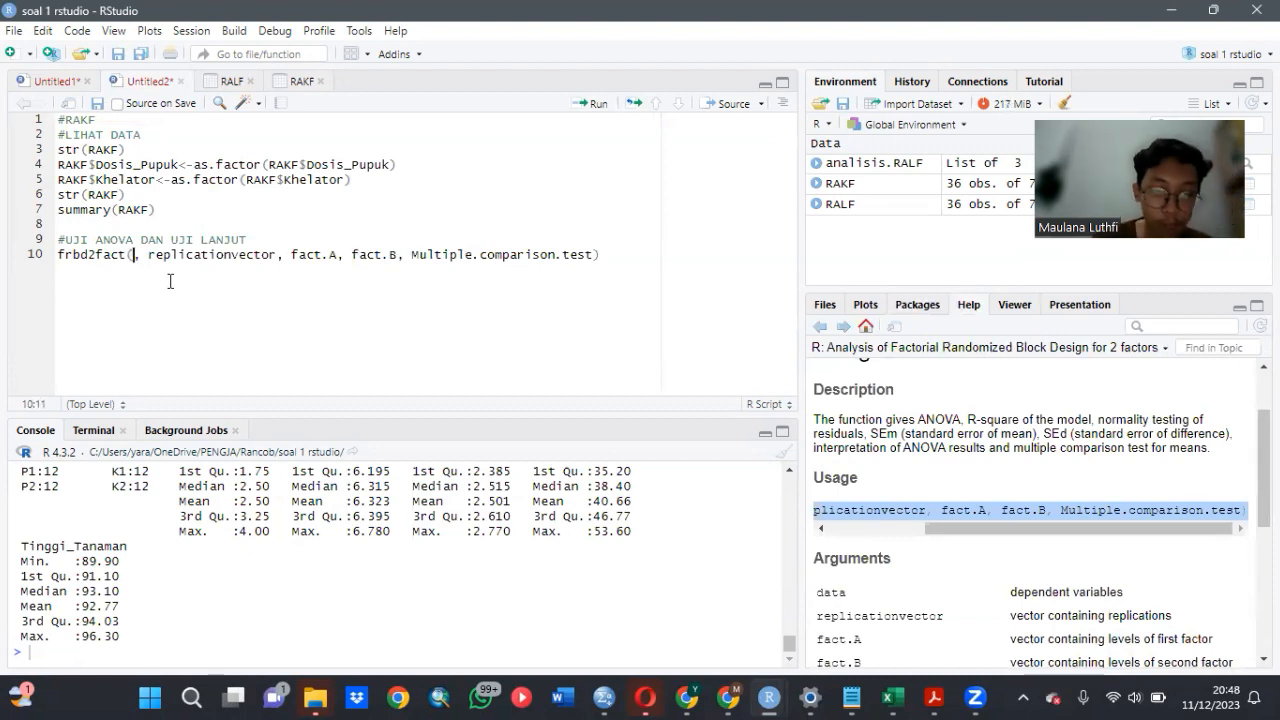
text(RAK)
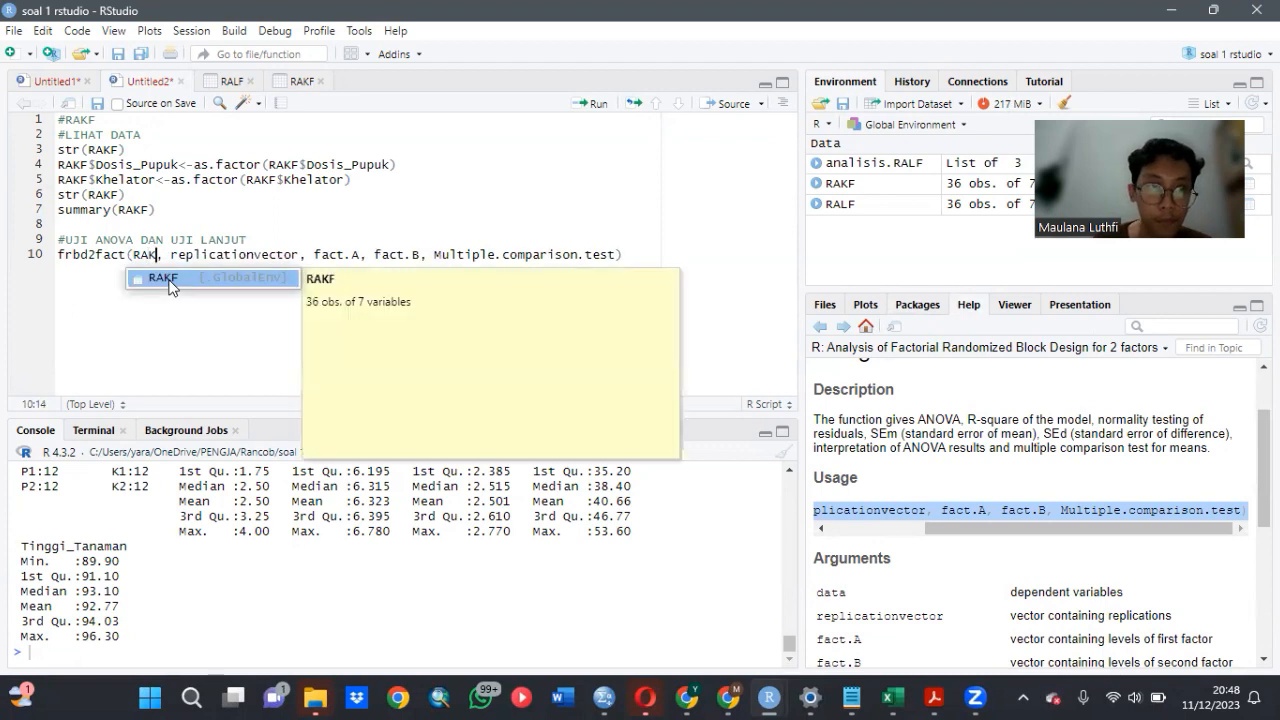
click(166, 278)
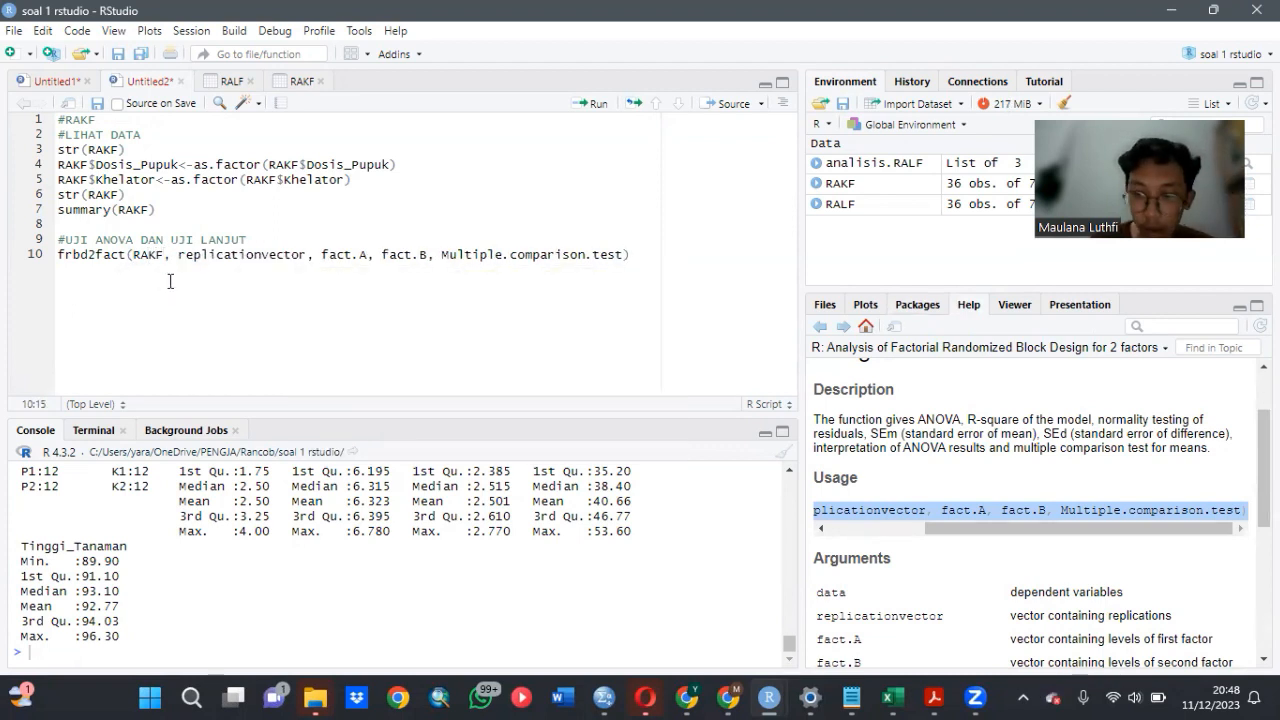
text([)
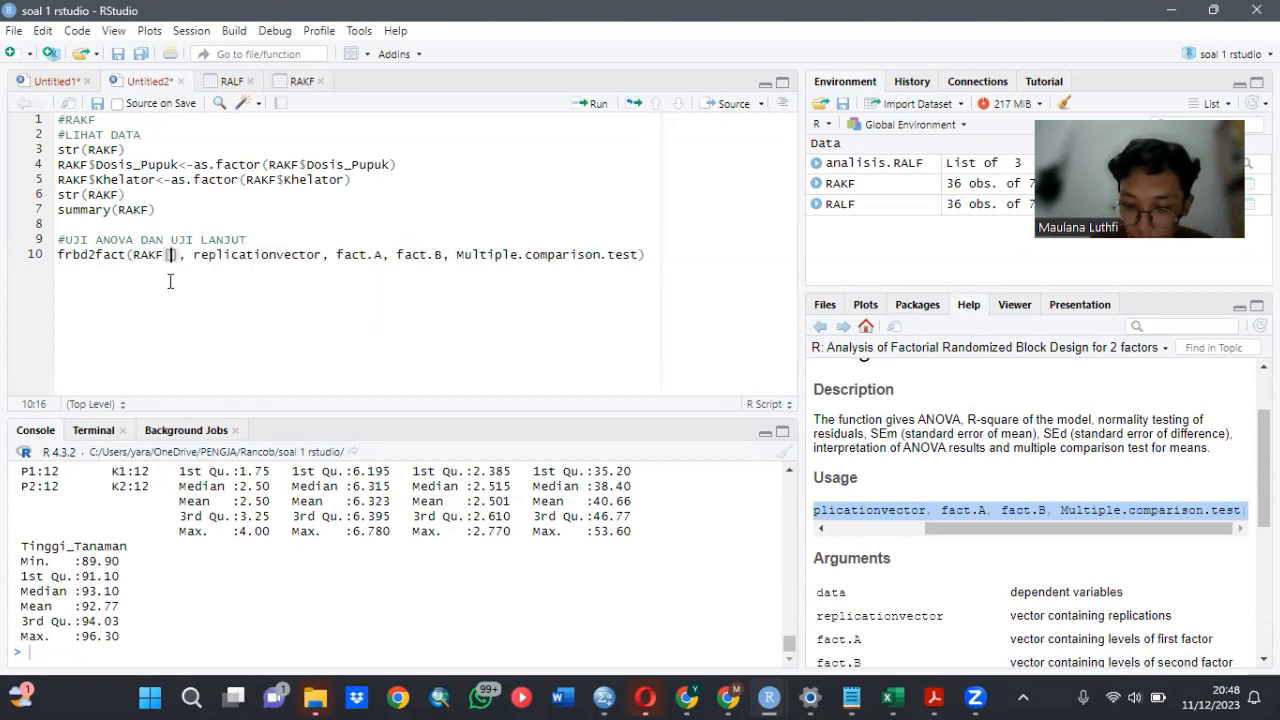
text(,4)
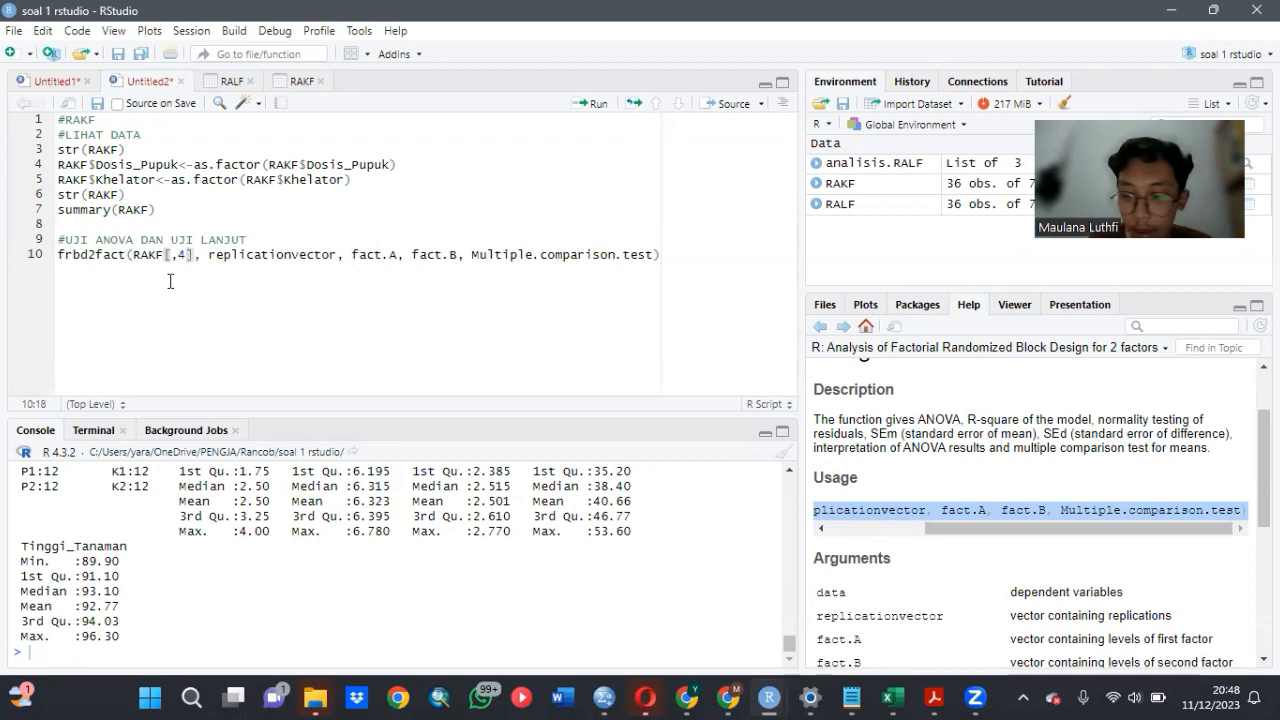
text(:7)
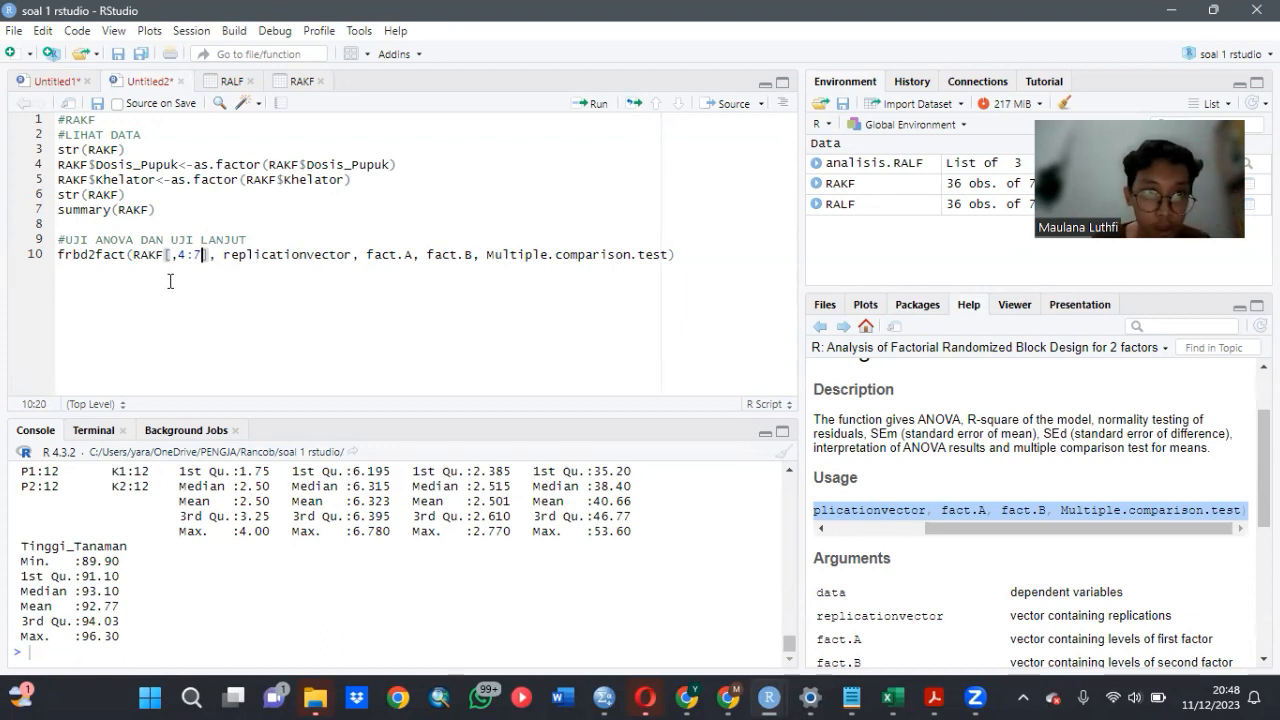
- Replace the replicationvector argument in the frbd2fact call with RAKF$Ulangan
click(348, 256)
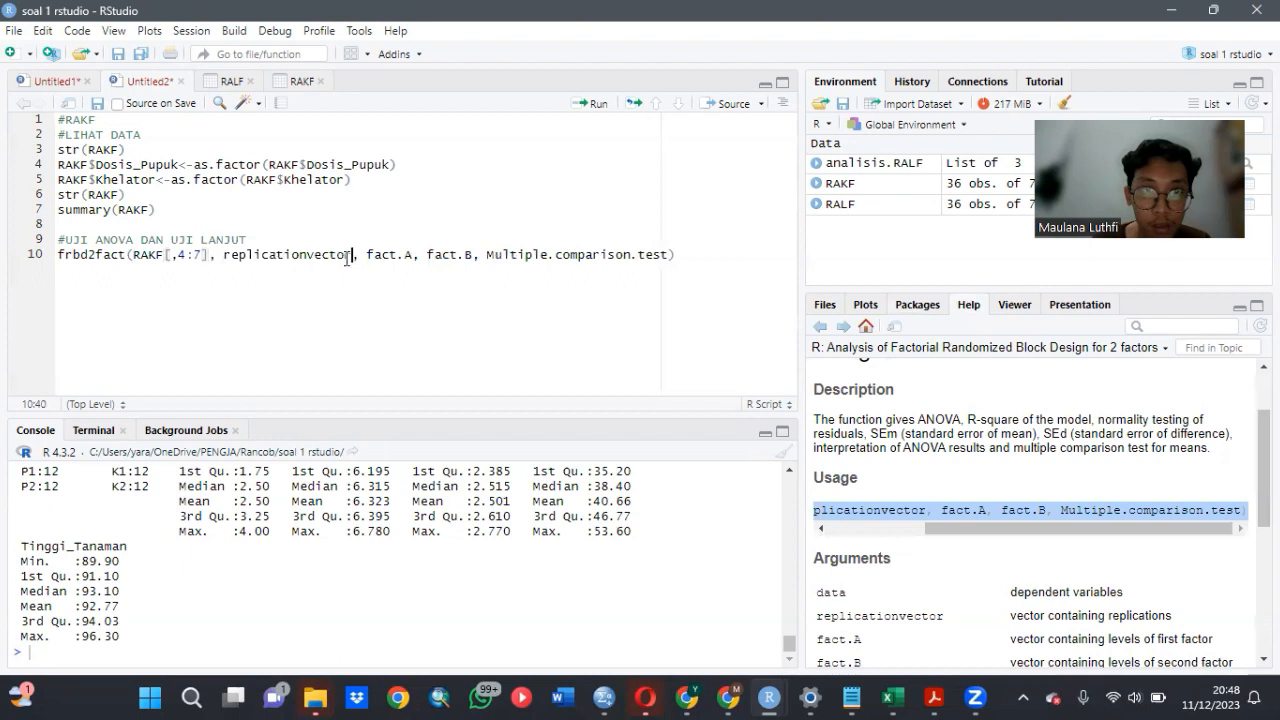
key(BackSpace)
key(BackSpace)
key(BackSpace)
key(BackSpace)
key(BackSpace)
key(BackSpace)
key(BackSpace)
key(BackSpace)
key(BackSpace)
key(BackSpace)
key(BackSpace)
key(BackSpace)
key(BackSpace)
key(BackSpace)
key(BackSpace)
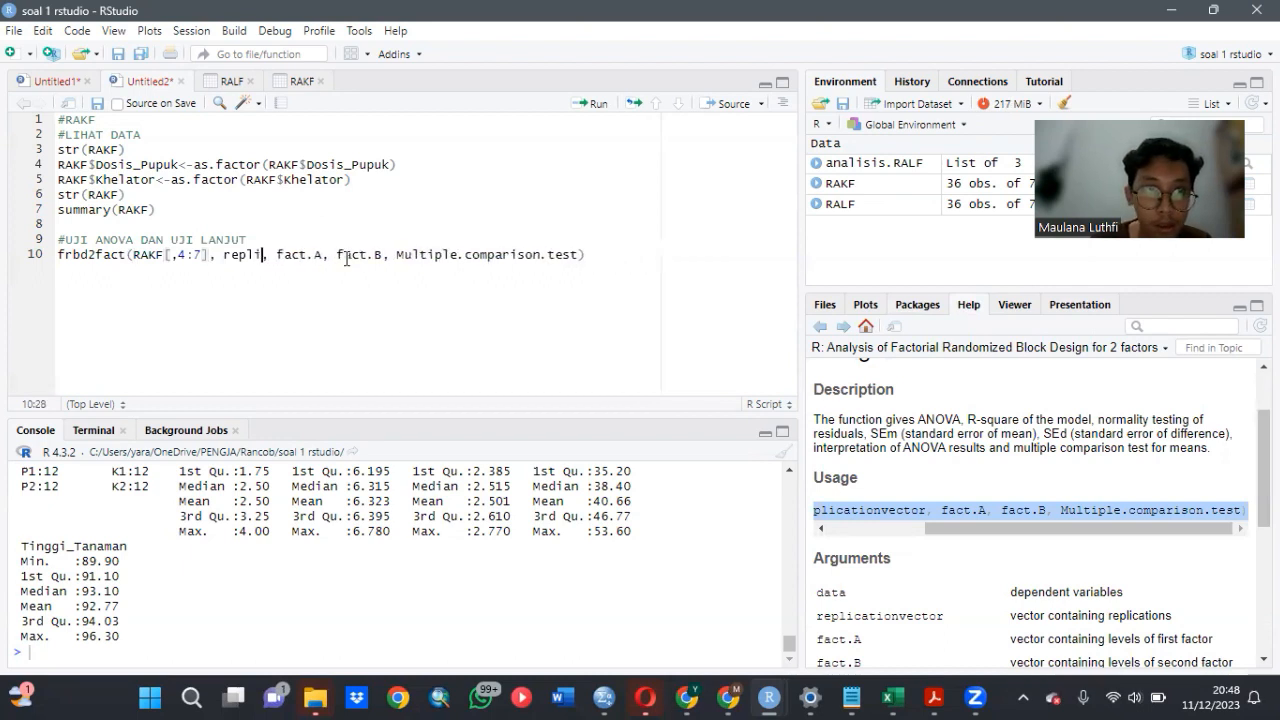
key(BackSpace)
key(BackSpace)
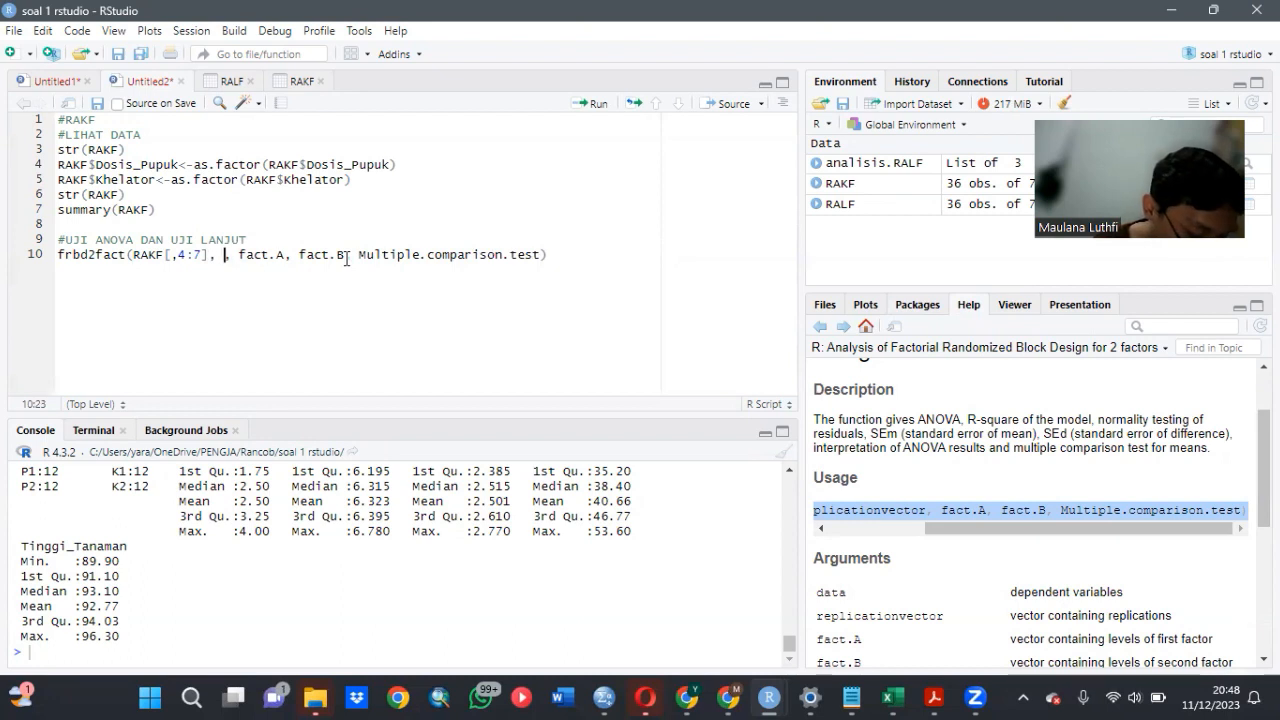
text(RAK)
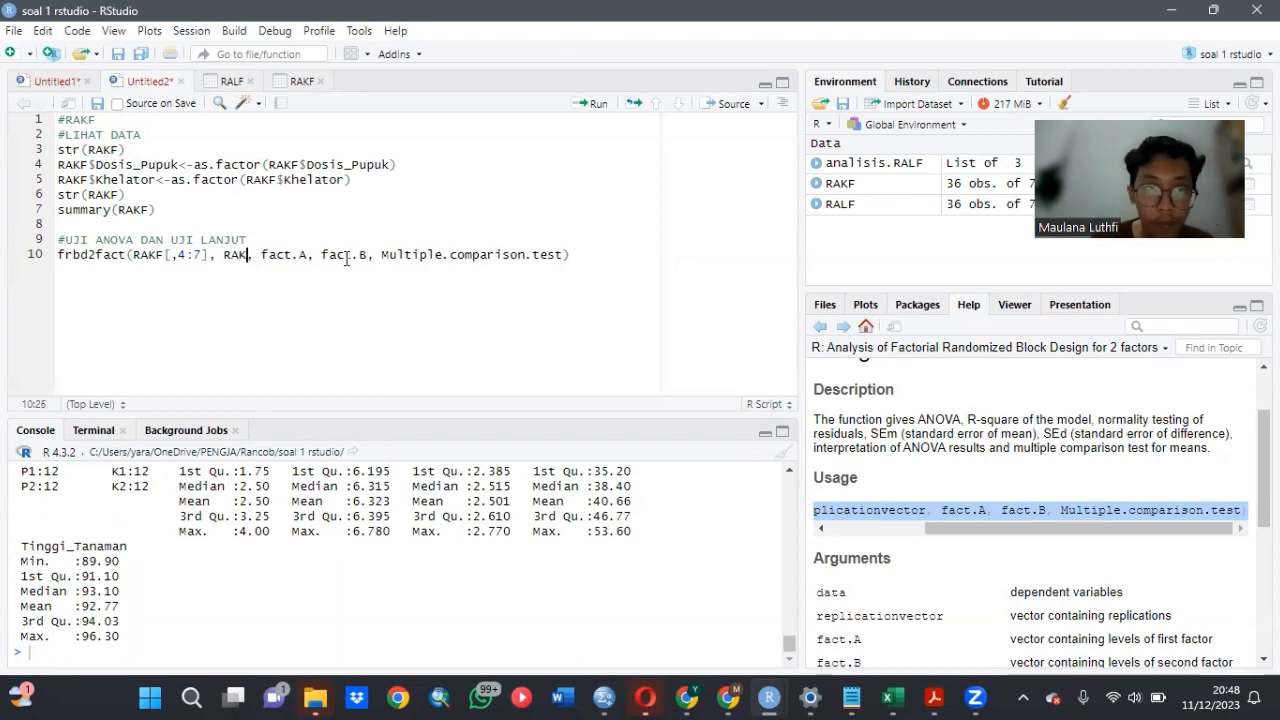
click(341, 276)
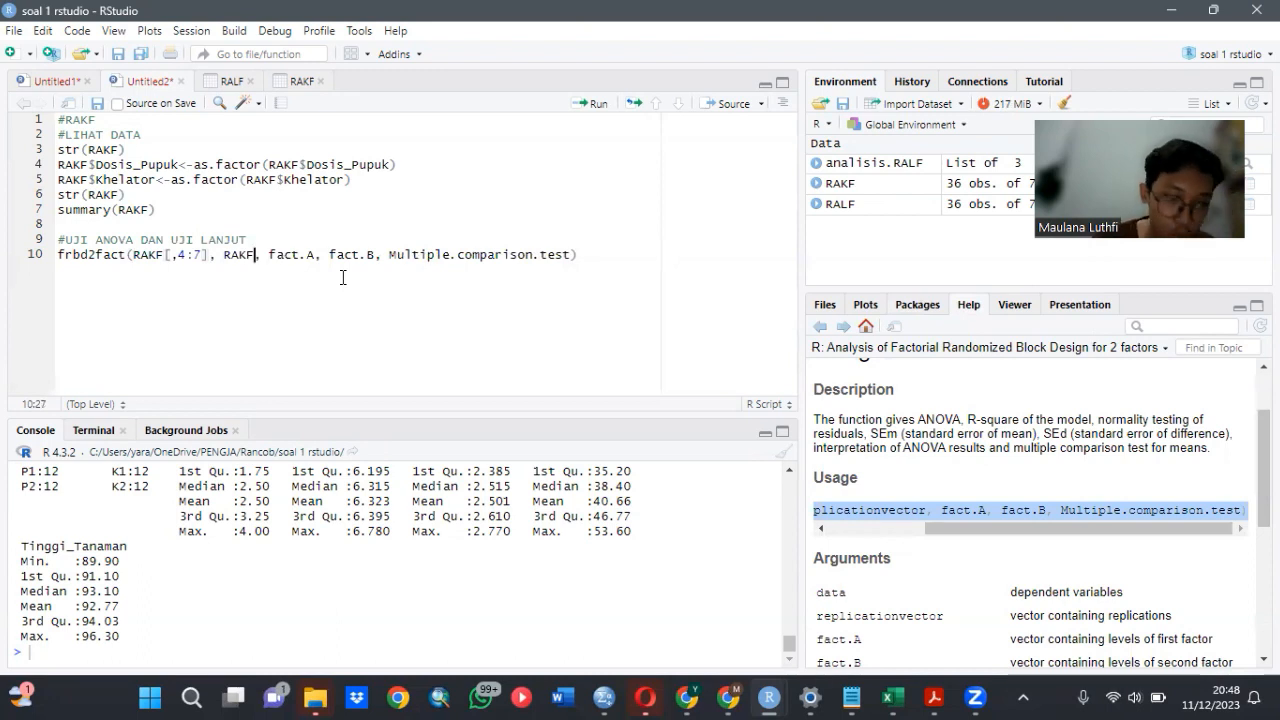
text($)
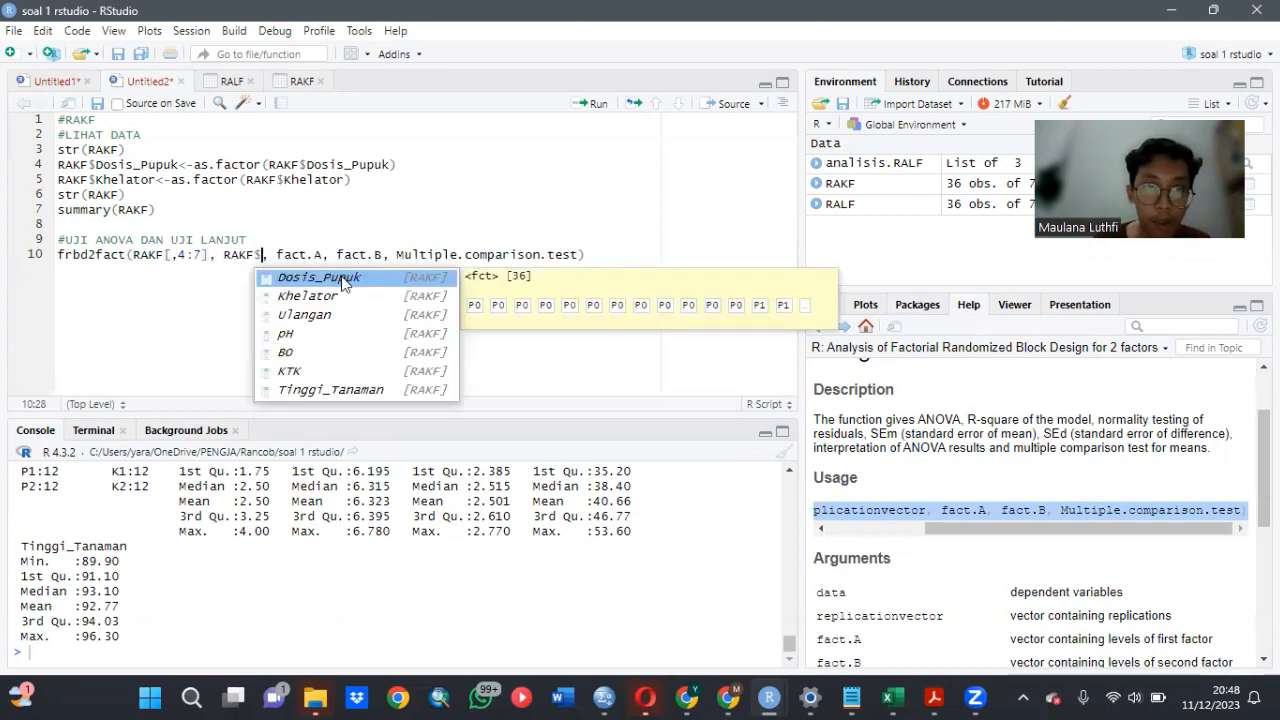
click(352, 309)
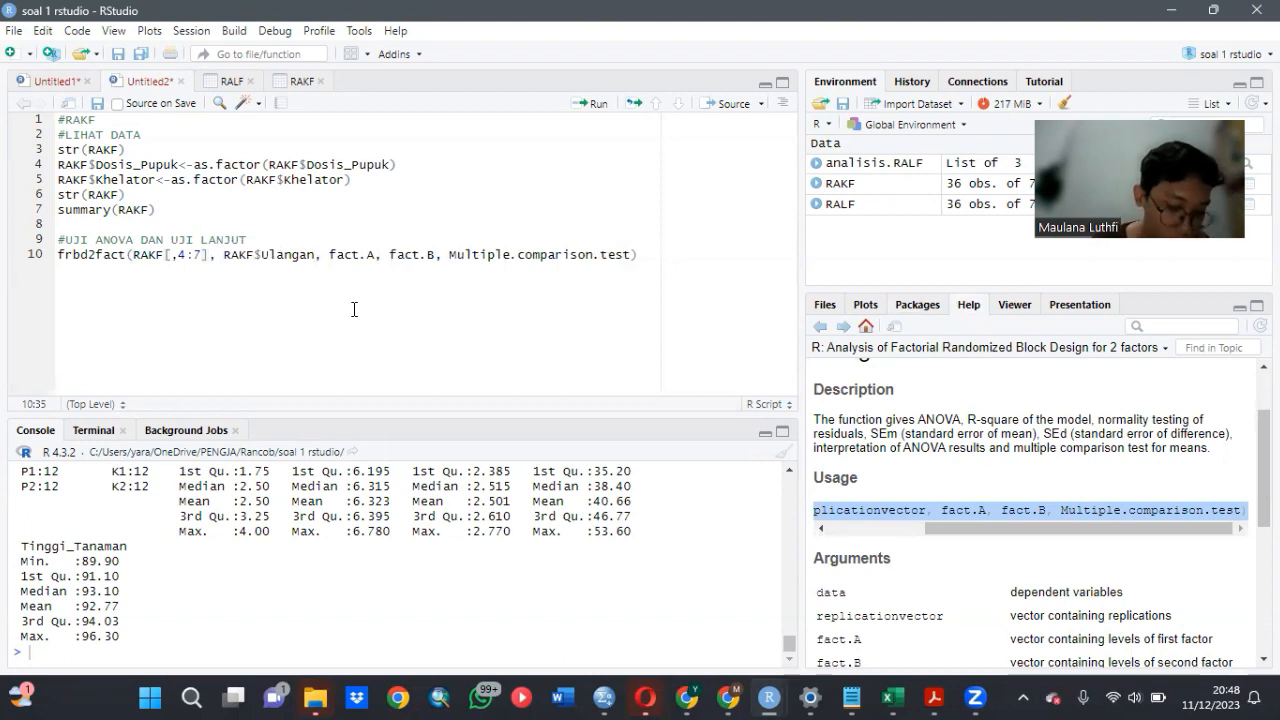
- Replace the fact.A argument in the frbd2fact call with RAKF$Dosis_Pupuk
click(375, 256)
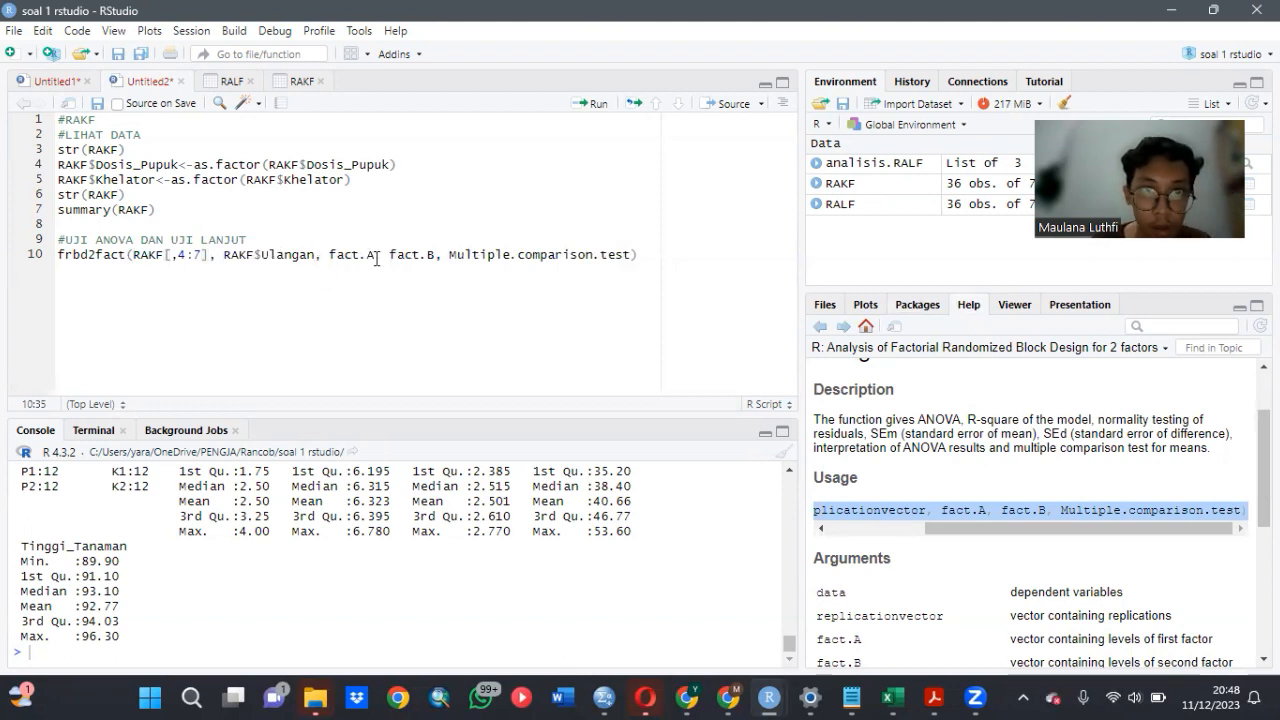
key(BackSpace)
key(BackSpace)
key(BackSpace)
key(BackSpace)
key(BackSpace)
key(BackSpace)
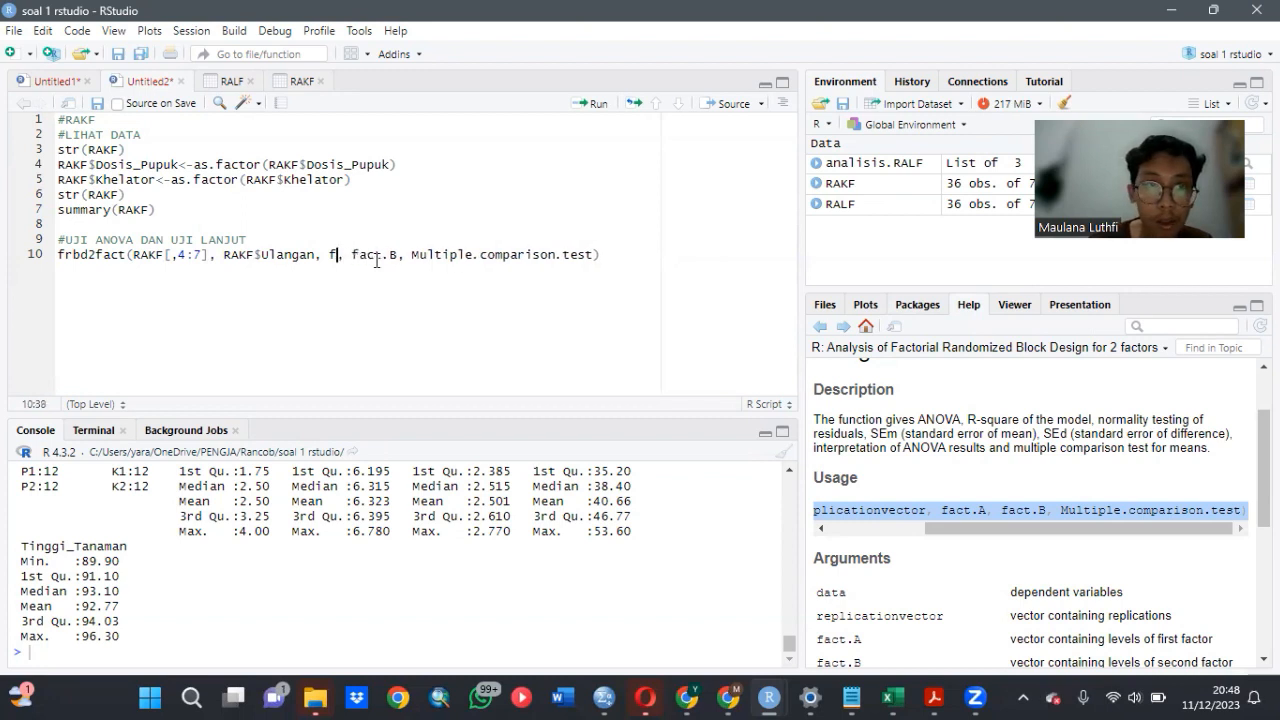
text(RAK)
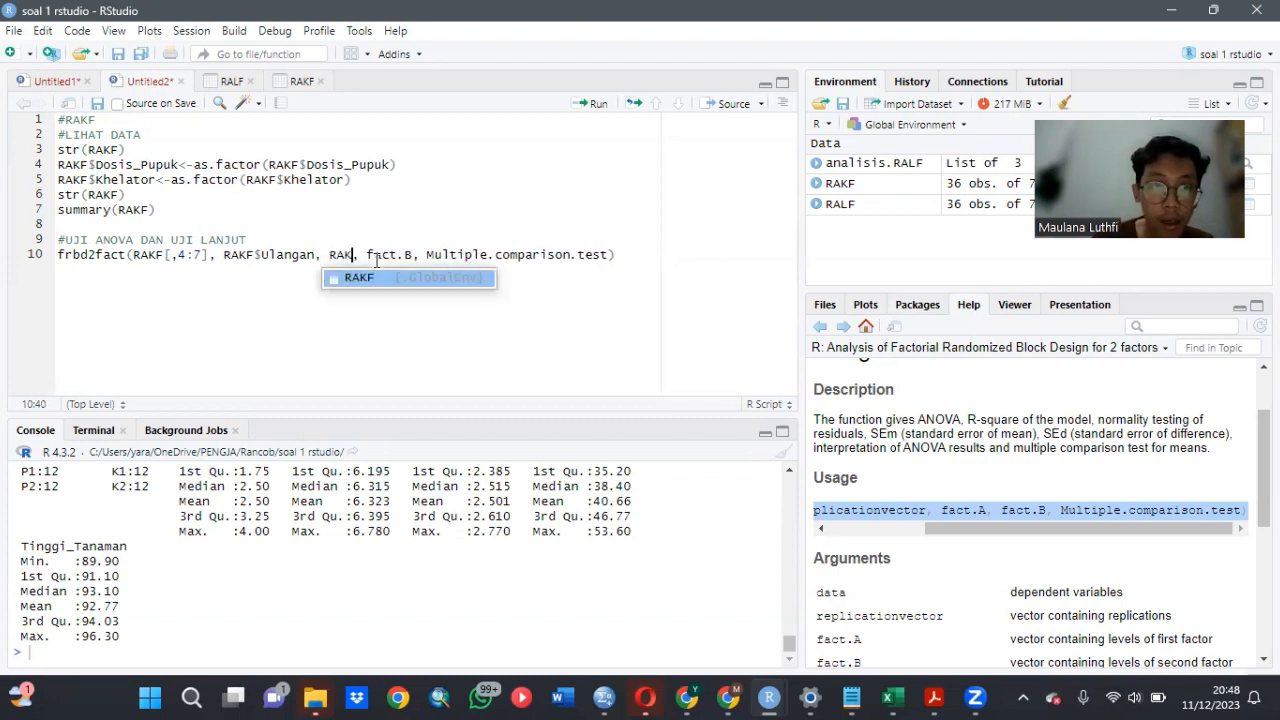
click(377, 277)
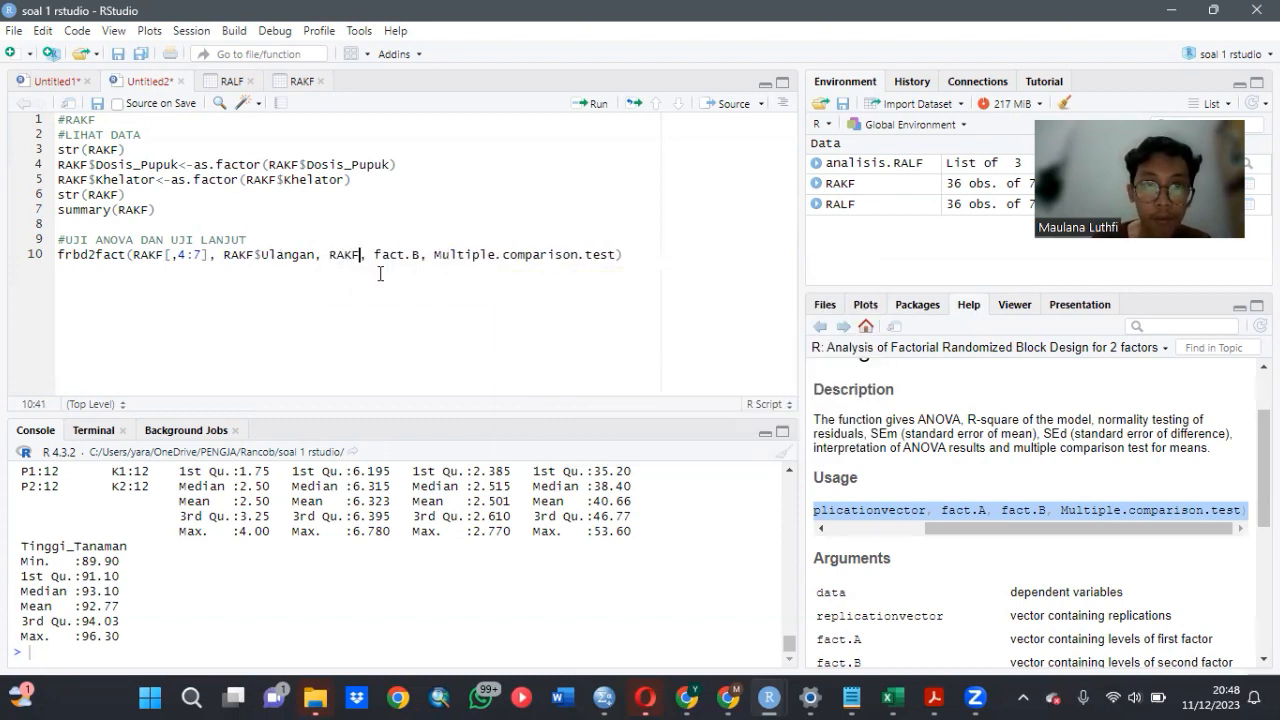
text($)
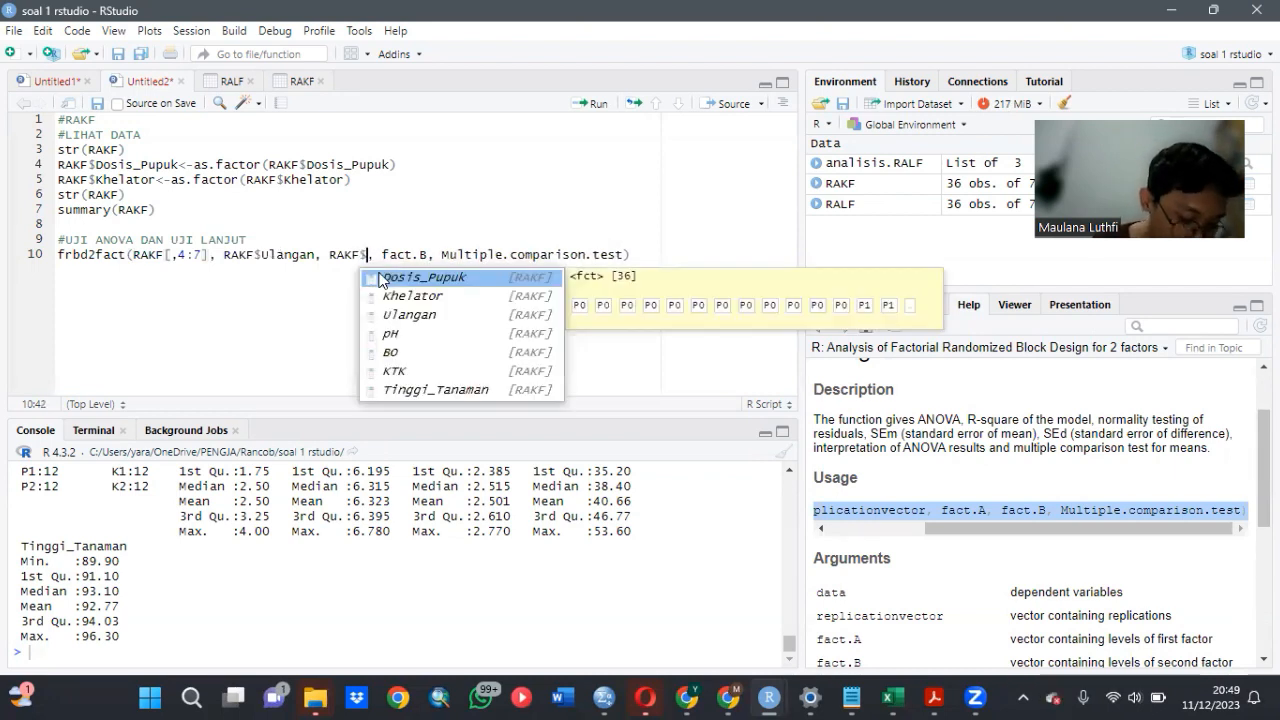
click(385, 277)
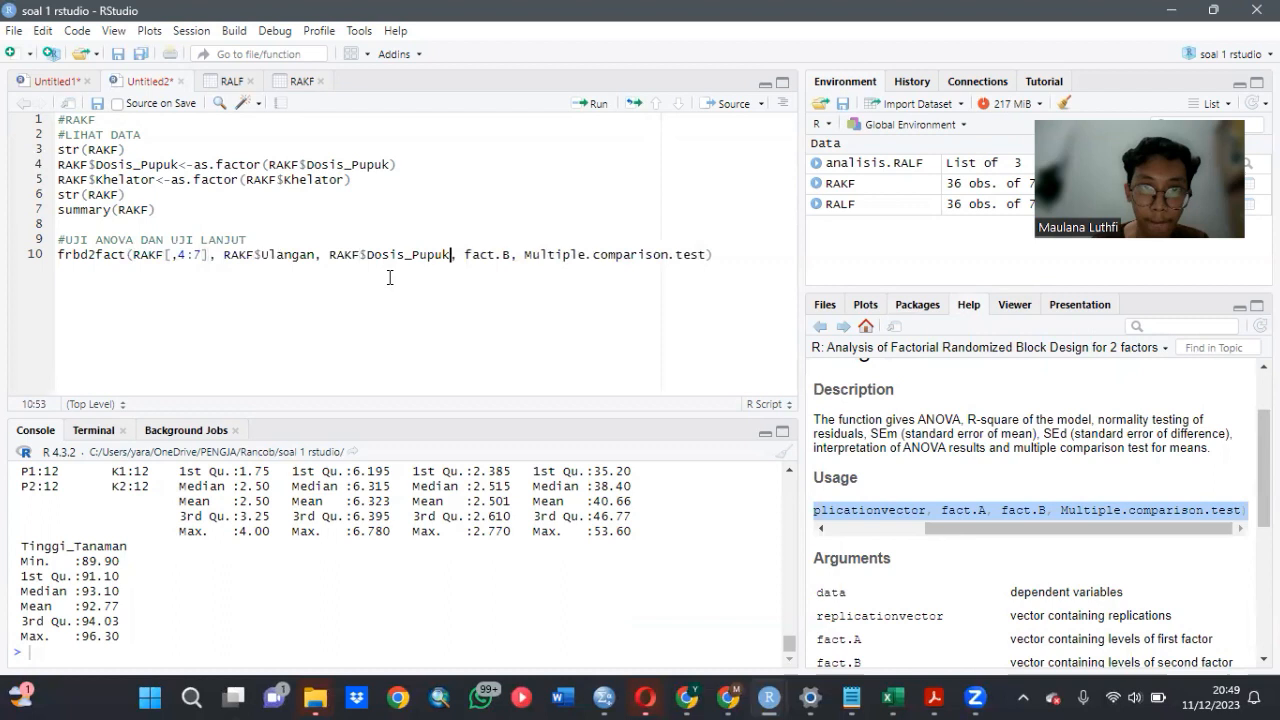
- Replace the fact.B argument in the frbd2fact call with RAKF$Khelator
click(510, 255)
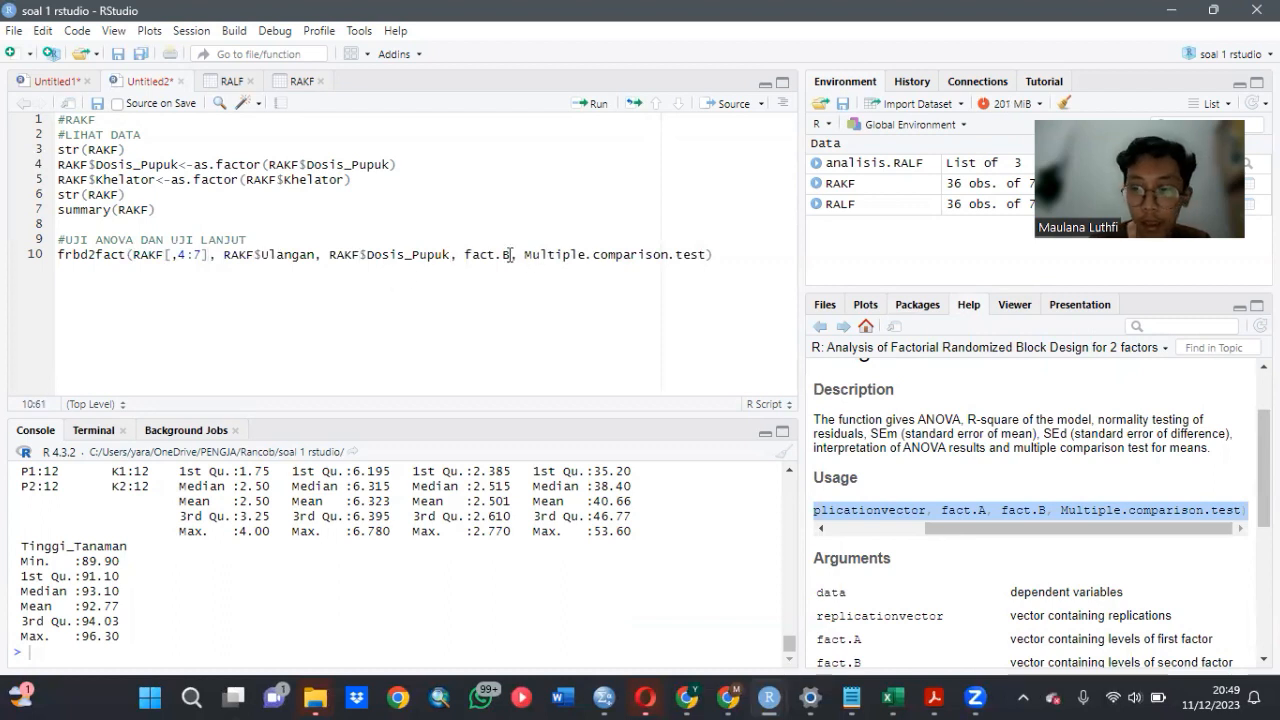
key(BackSpace)
key(BackSpace)
key(BackSpace)
key(BackSpace)
key(BackSpace)
key(BackSpace)
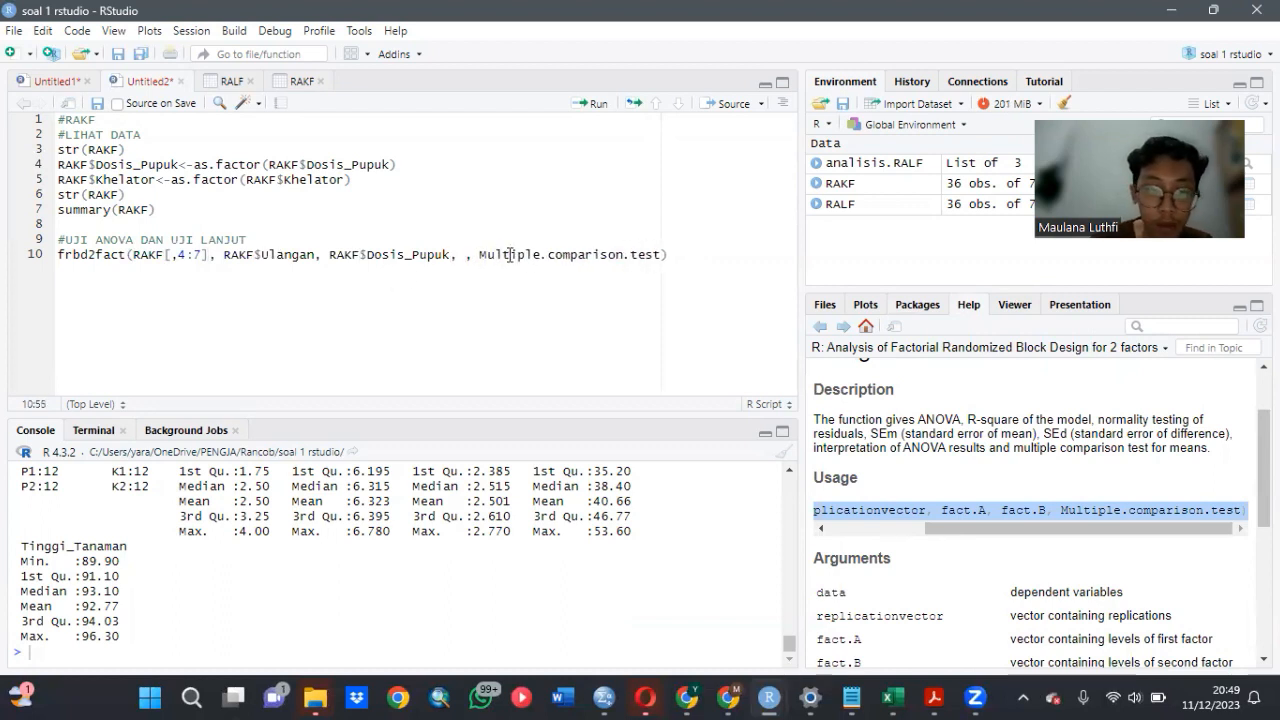
text(RAK)
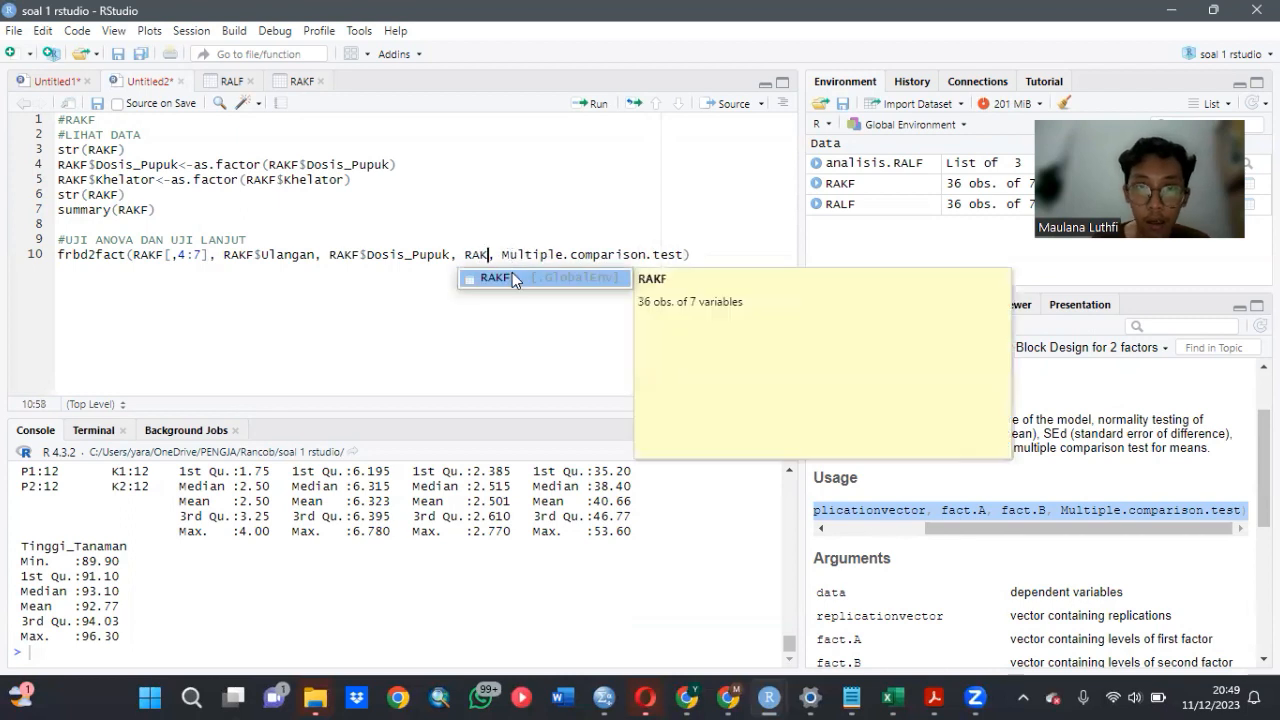
click(512, 277)
text($)
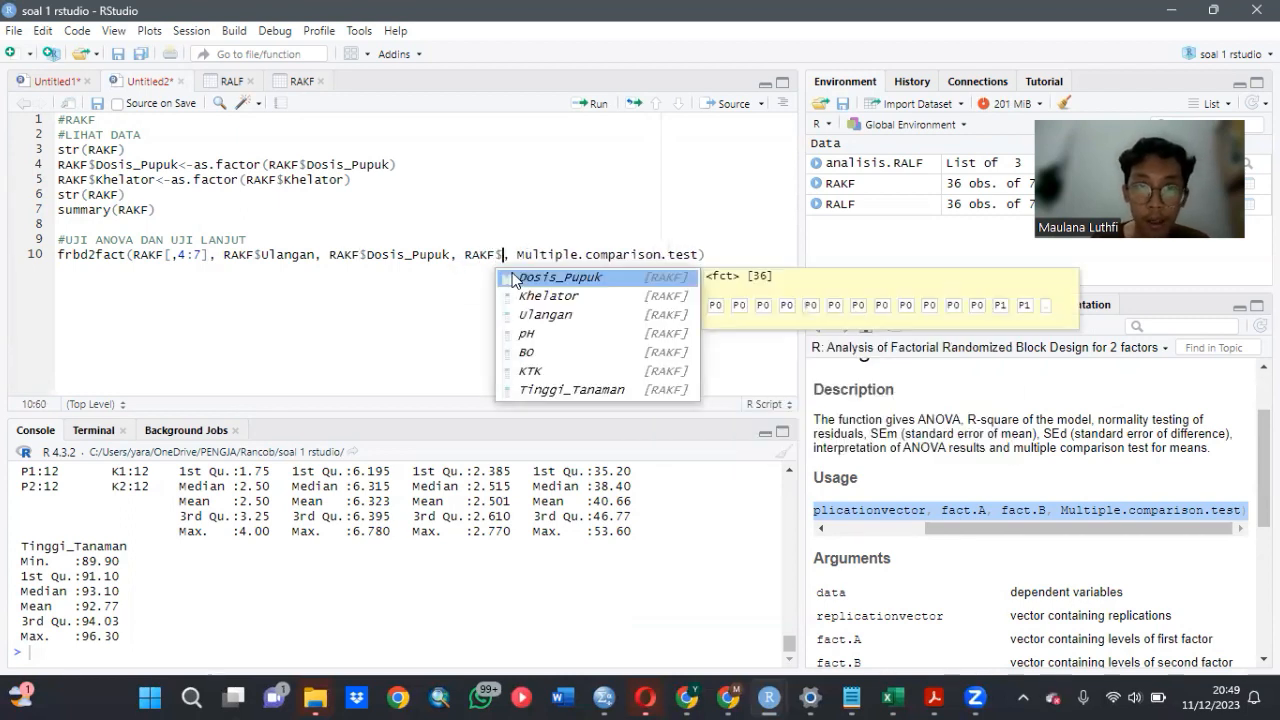
click(520, 296)
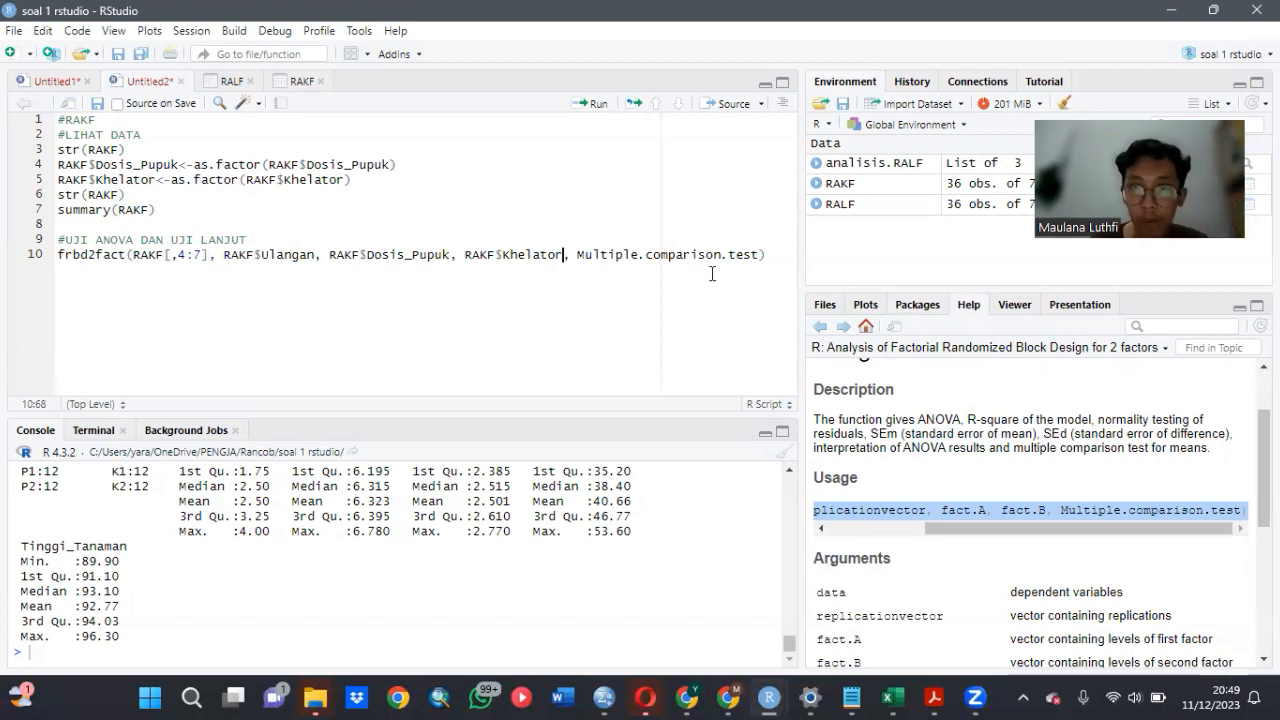
- Set the Multiple.comparison.test argument of the frbd2fact call to 1
click(758, 254)
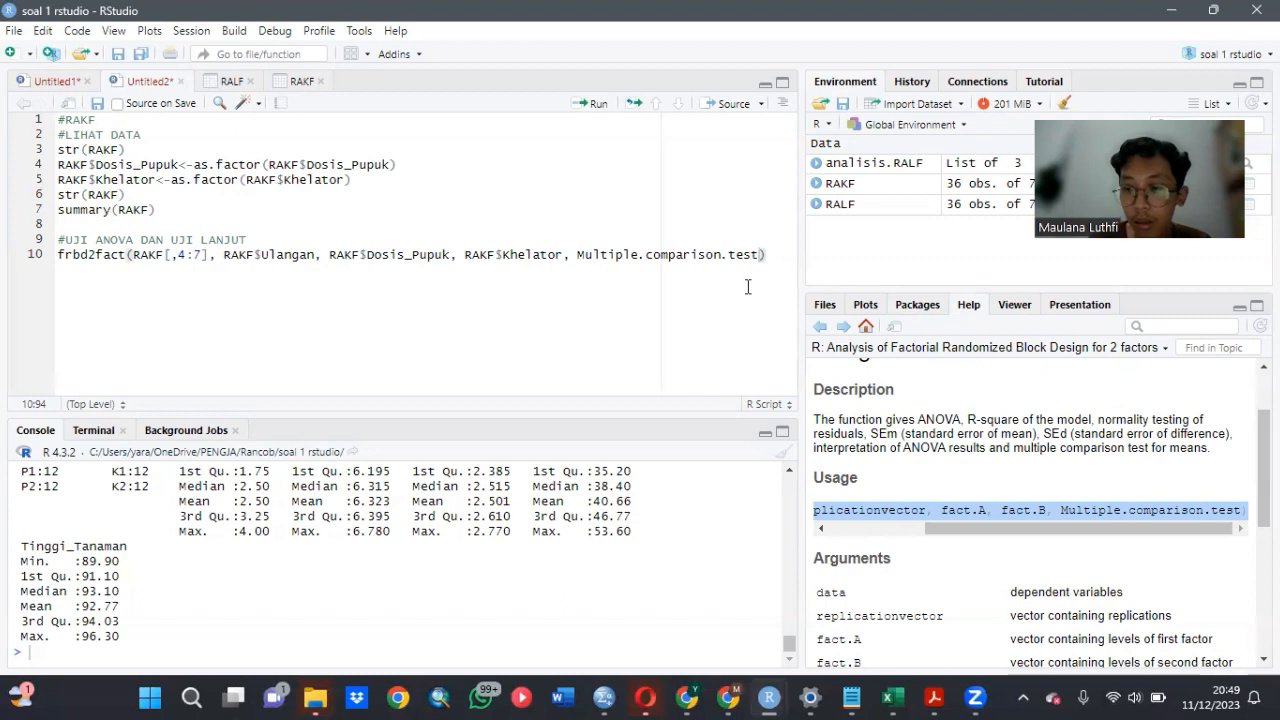
key(BackSpace)
key(BackSpace)
key(BackSpace)
key(BackSpace)
key(BackSpace)
key(BackSpace)
key(BackSpace)
key(BackSpace)
key(BackSpace)
key(BackSpace)
key(BackSpace)
key(BackSpace)
key(BackSpace)
key(BackSpace)
key(BackSpace)
key(BackSpace)
key(BackSpace)
key(BackSpace)
key(BackSpace)
key(BackSpace)
key(BackSpace)
key(BackSpace)
key(BackSpace)
key(BackSpace)
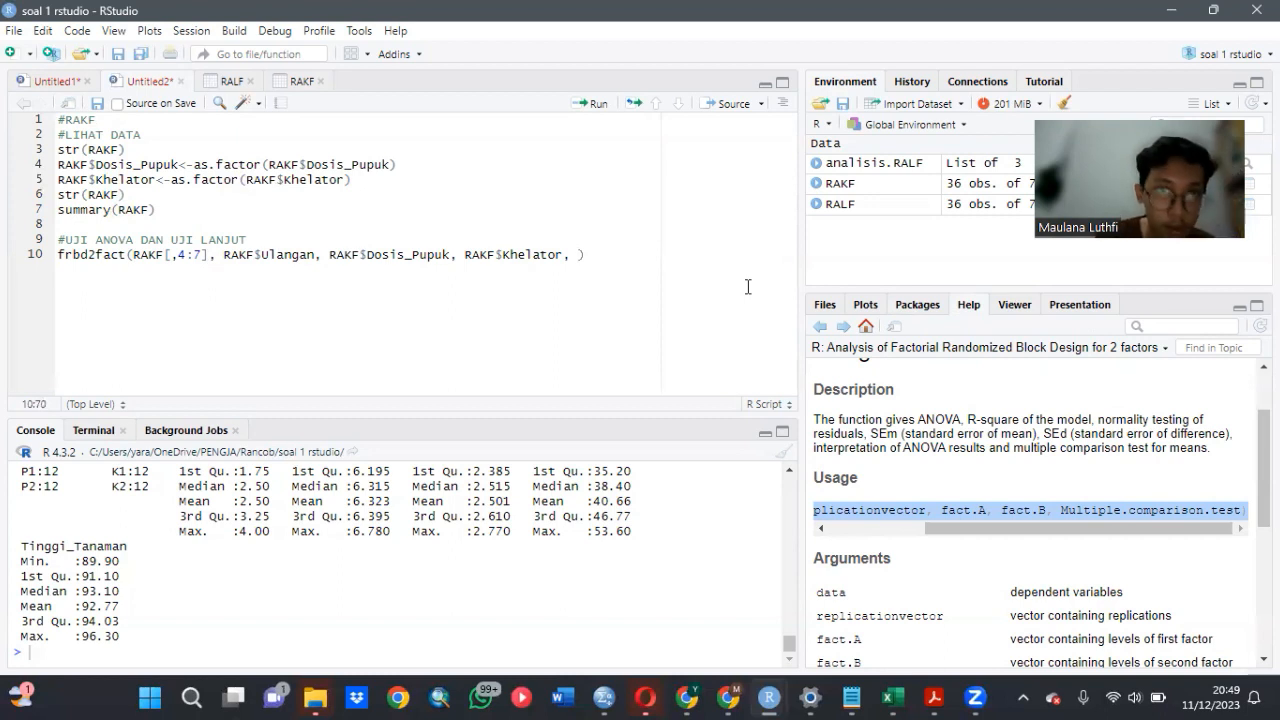
text(1)
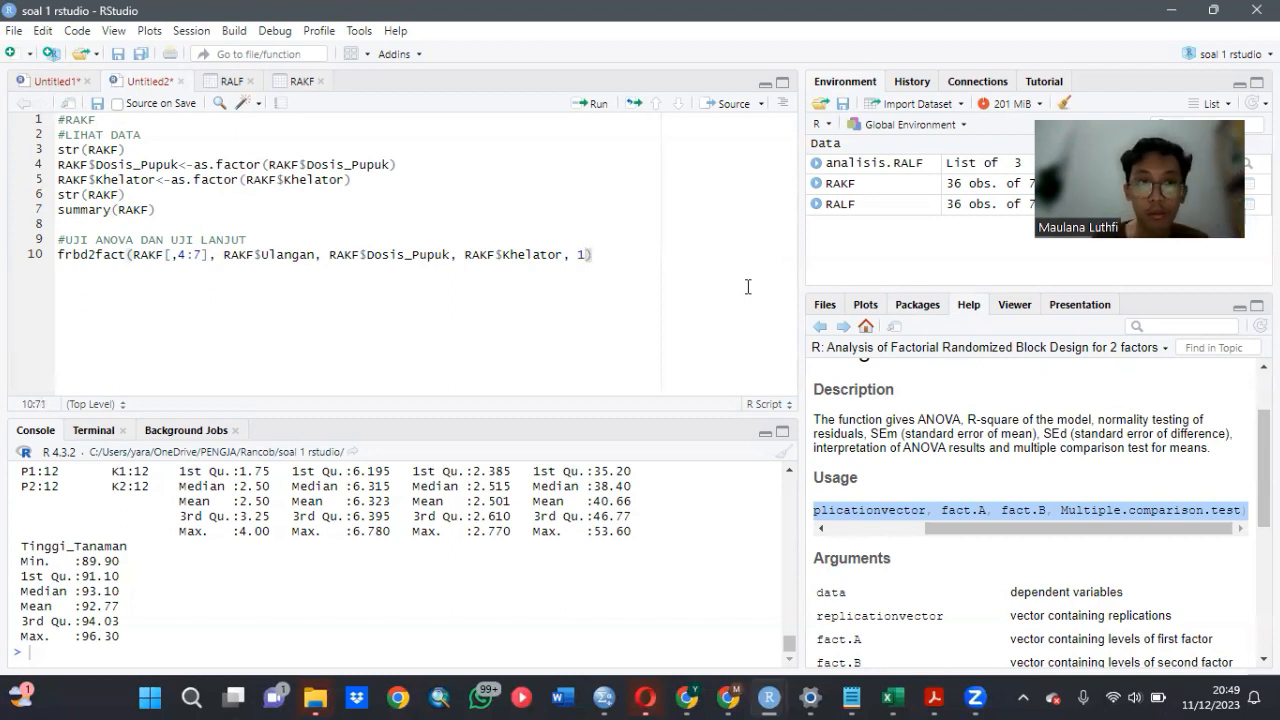
- Run the completed frbd2fact line and look through the ANOVA and post-hoc output for Tinggi_Tanaman in the console
click(632, 254)
click(585, 106)
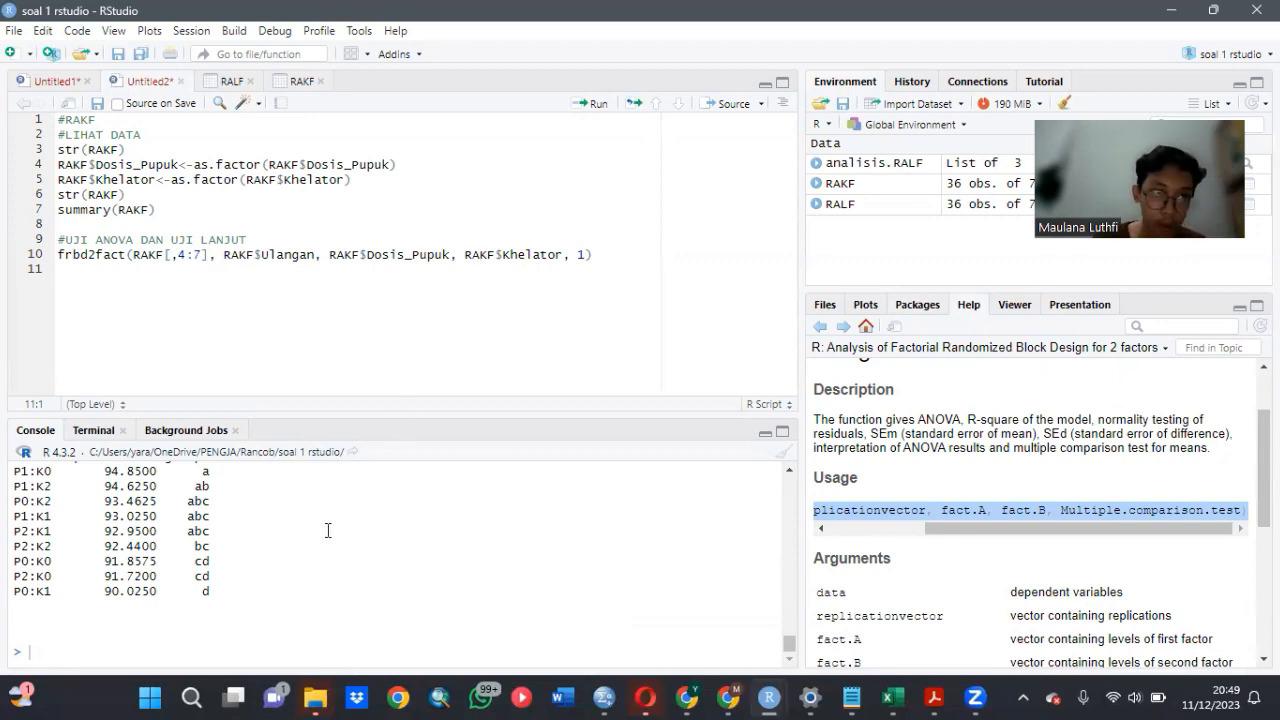
scroll(330, 527, up, 4)
scroll(327, 530, down, 2)
scroll(327, 530, up, 2)
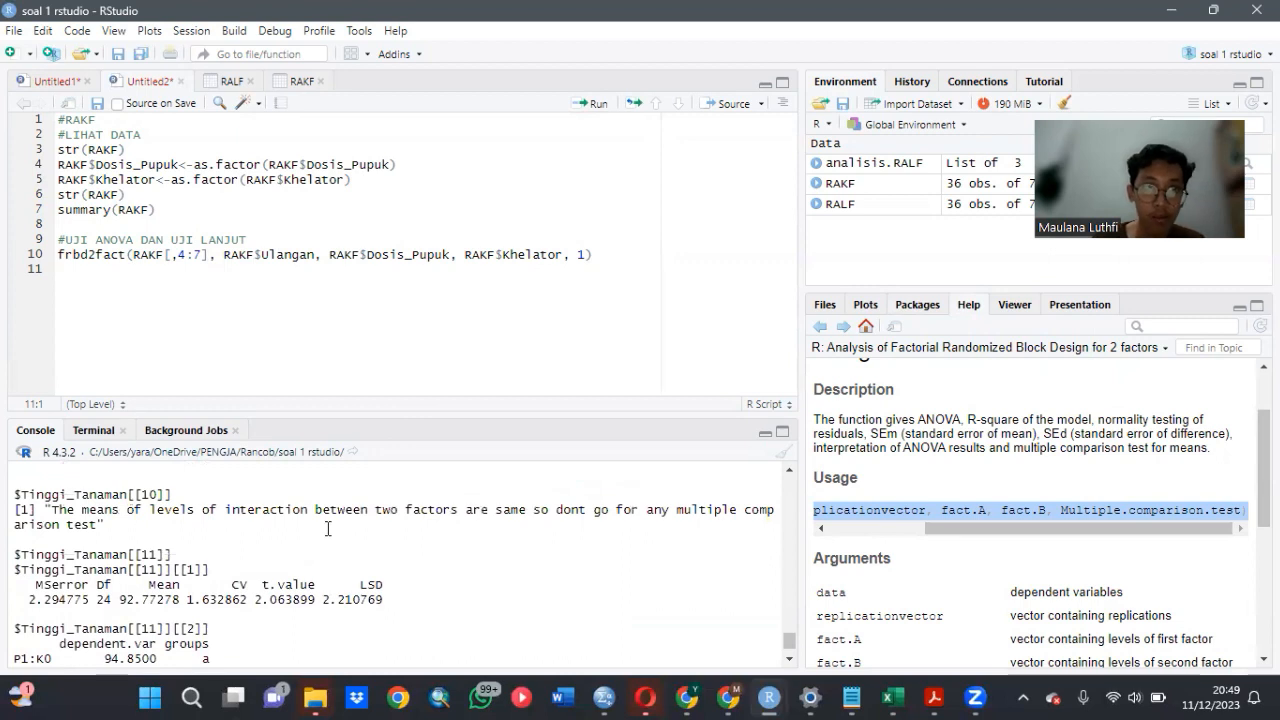
- Go back through the console output from Tinggi_Tanaman to the pH ANOVA table at the start of the frbd2fact results
scroll(327, 529, up, 5)
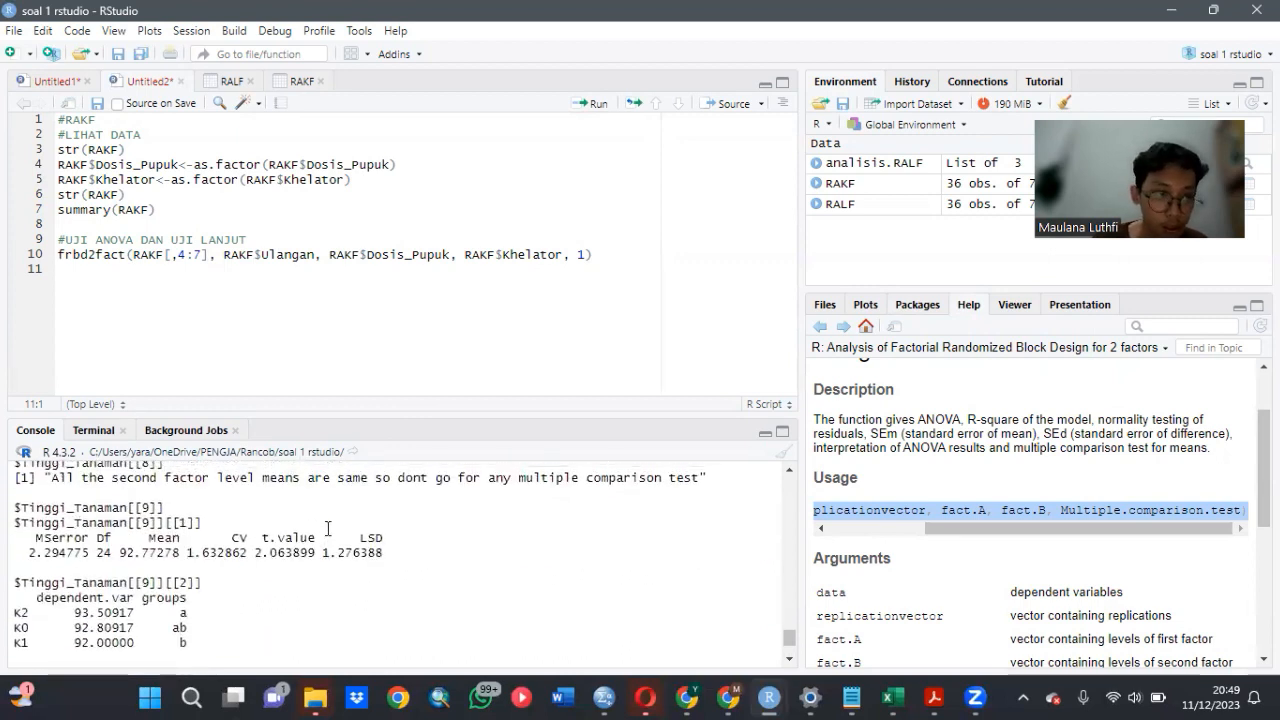
scroll(327, 529, up, 3)
scroll(327, 528, down, 20)
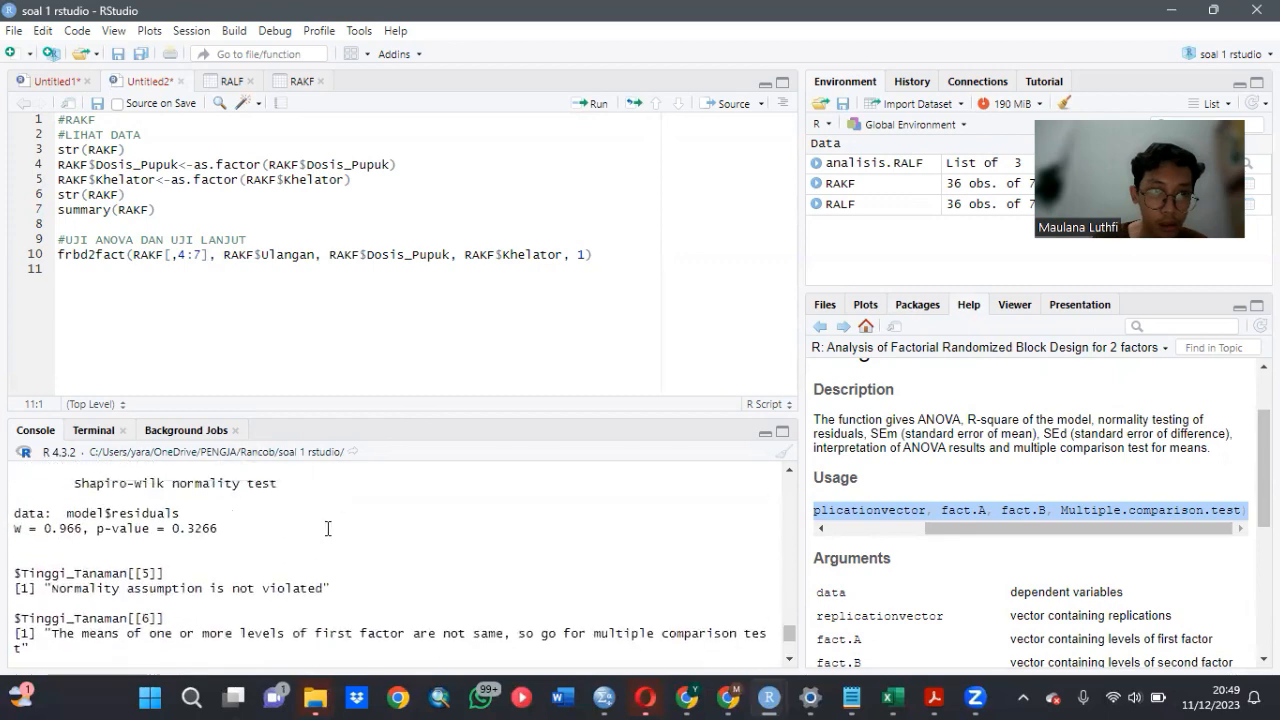
scroll(327, 528, up, 15)
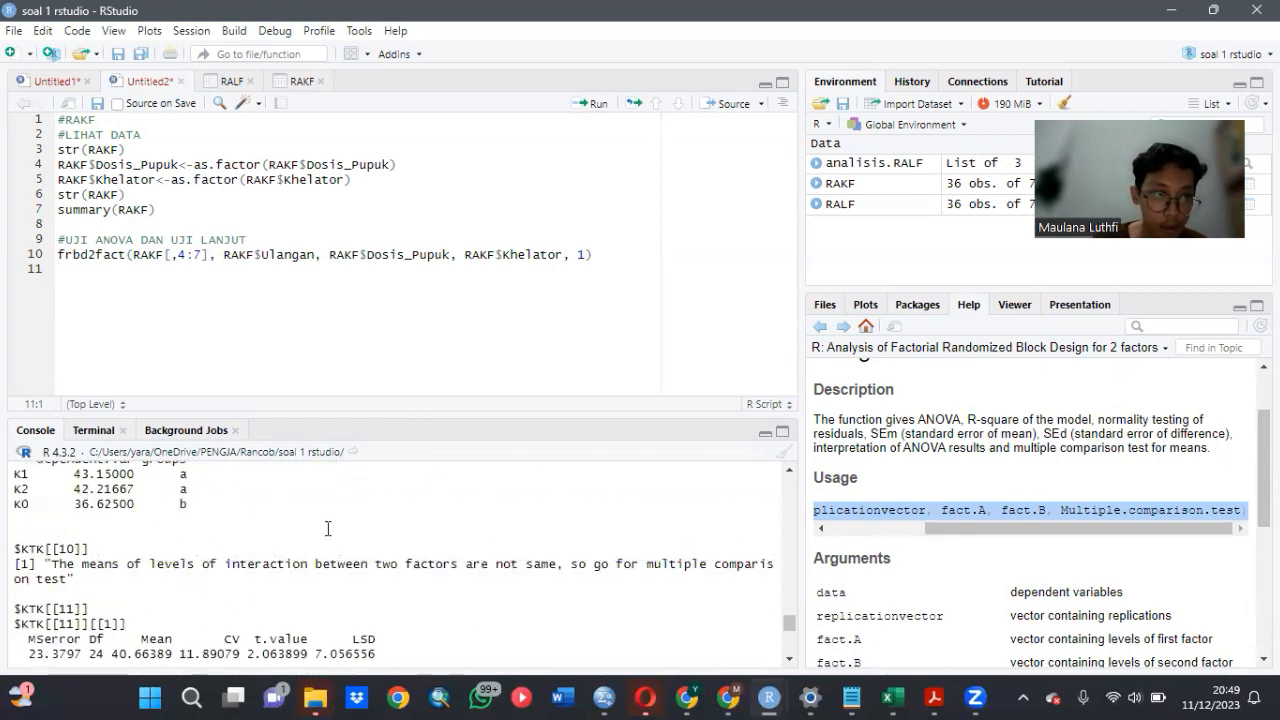
scroll(327, 528, up, 10)
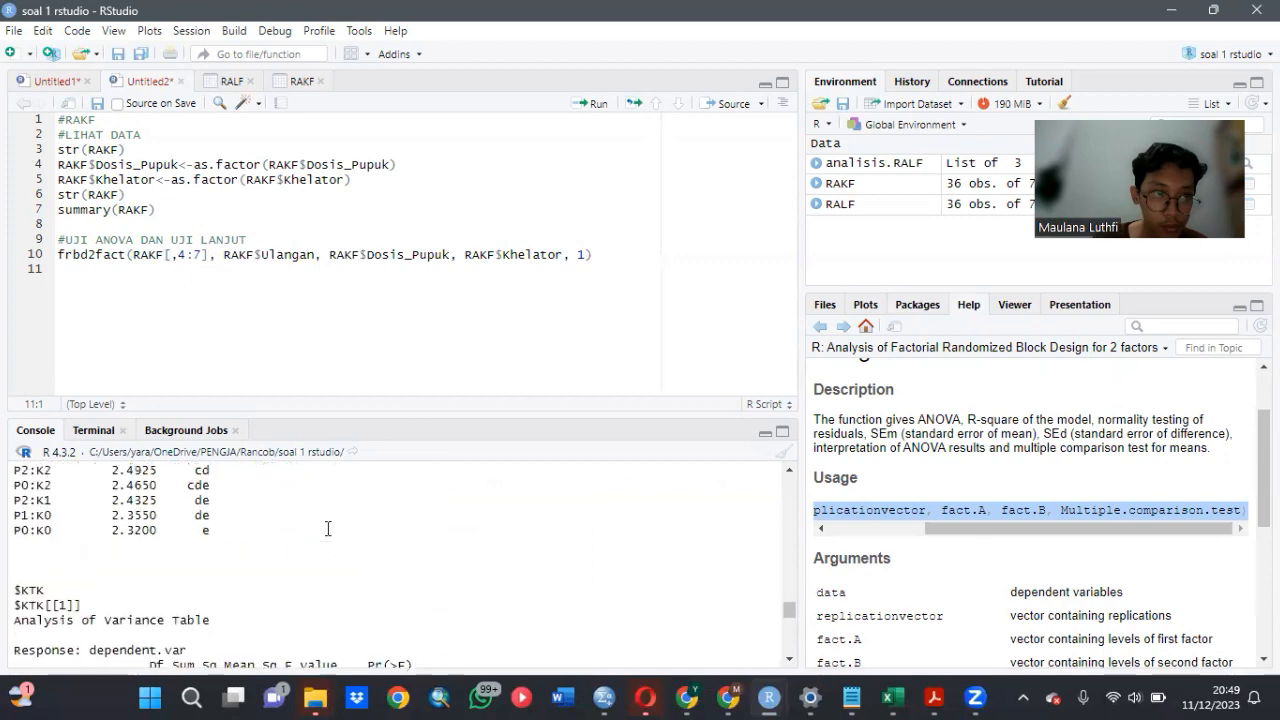
scroll(327, 528, down, 15)
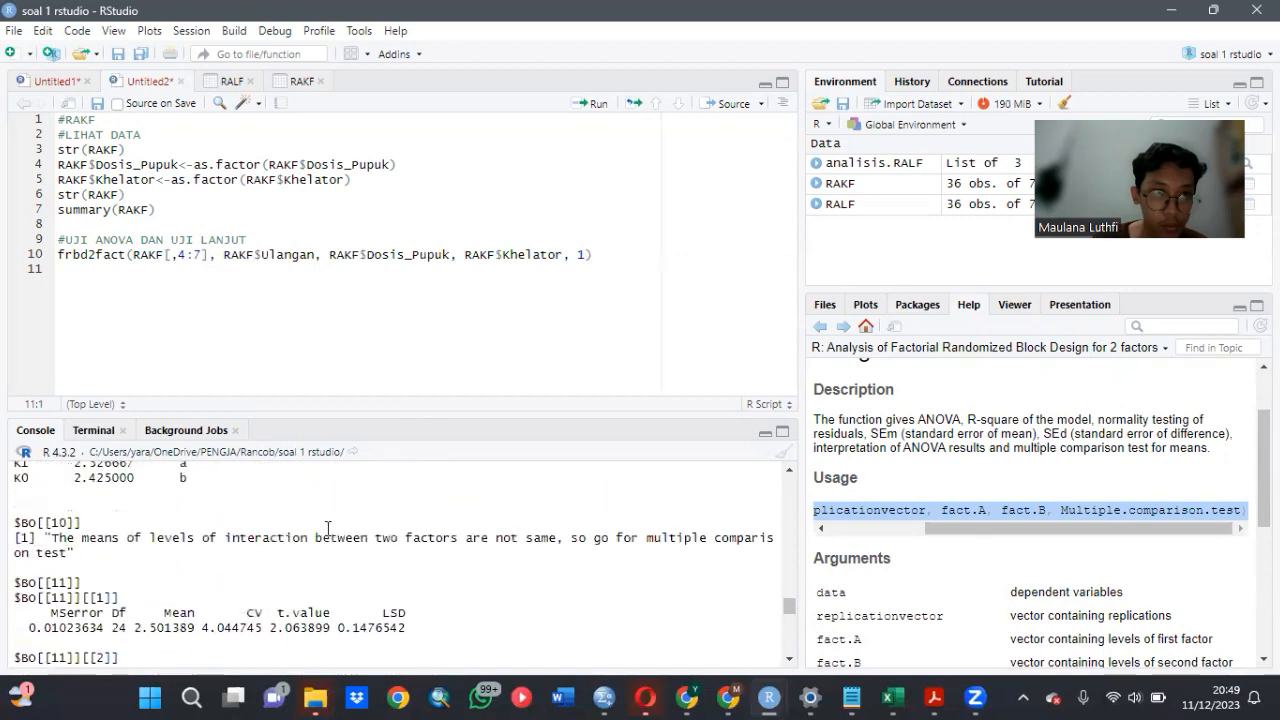
scroll(327, 528, down, 15)
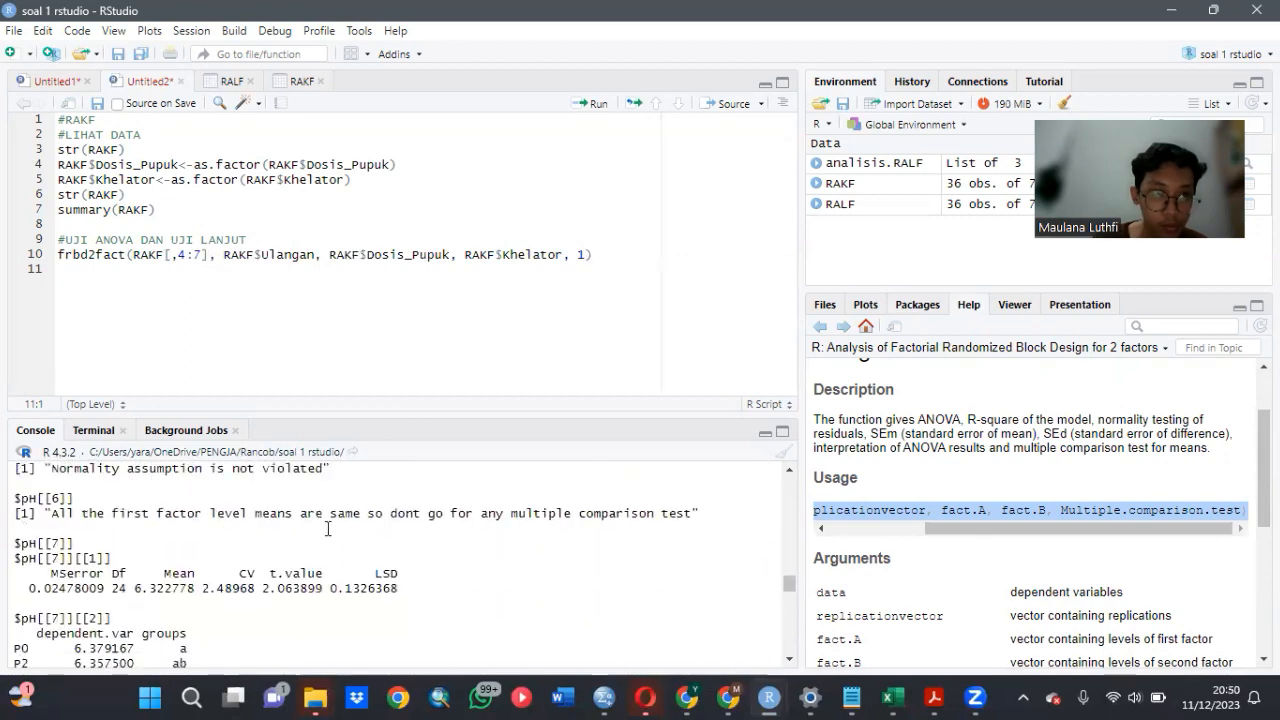
scroll(327, 528, up, 20)
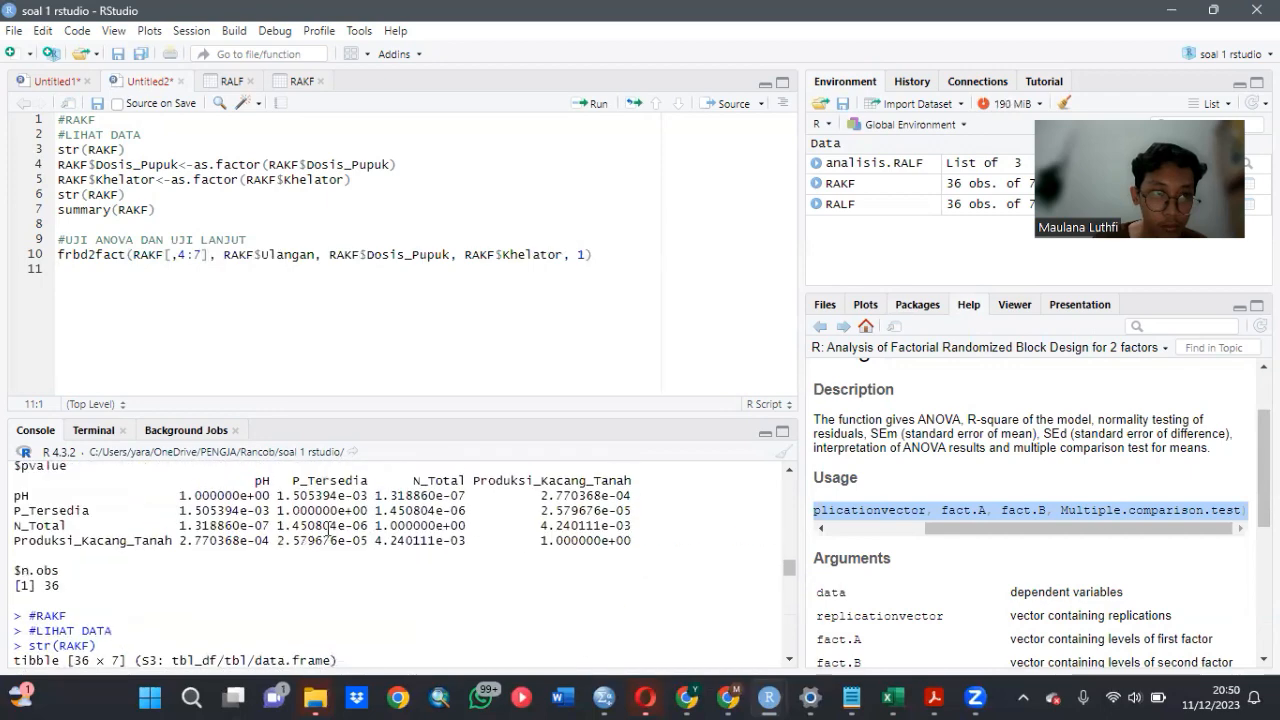
scroll(327, 528, down, 6)
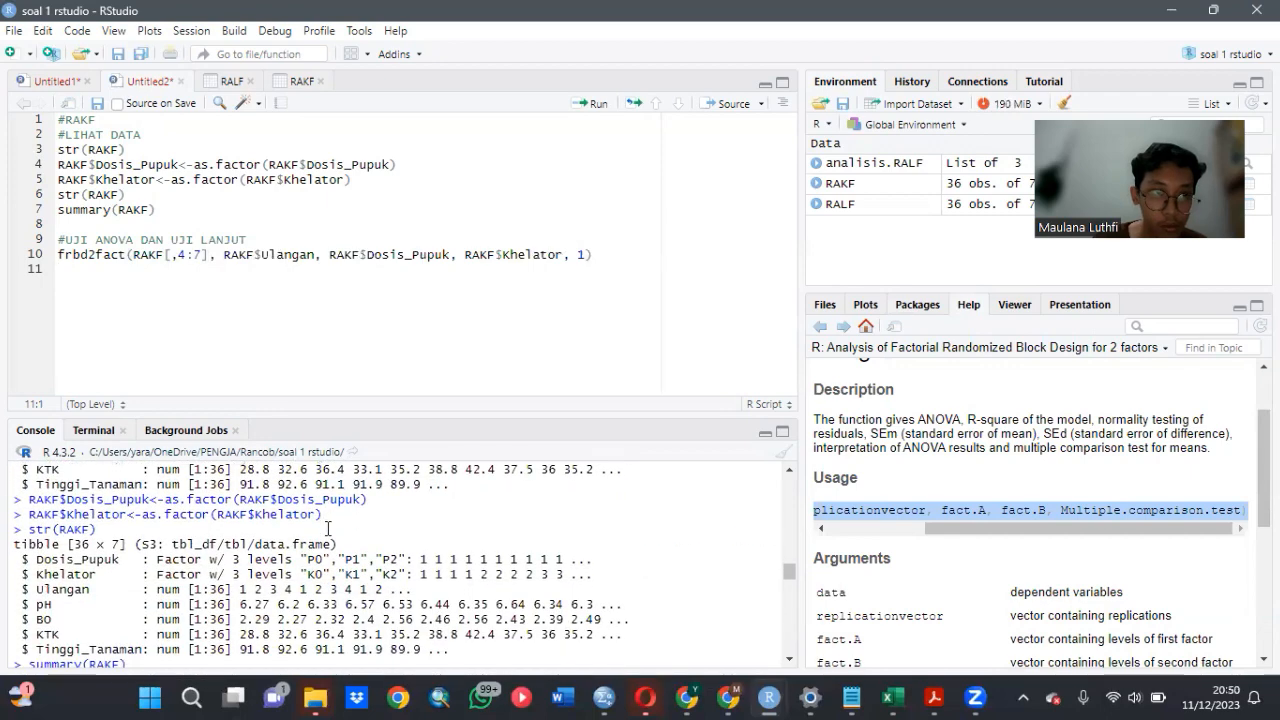
scroll(327, 528, down, 4)
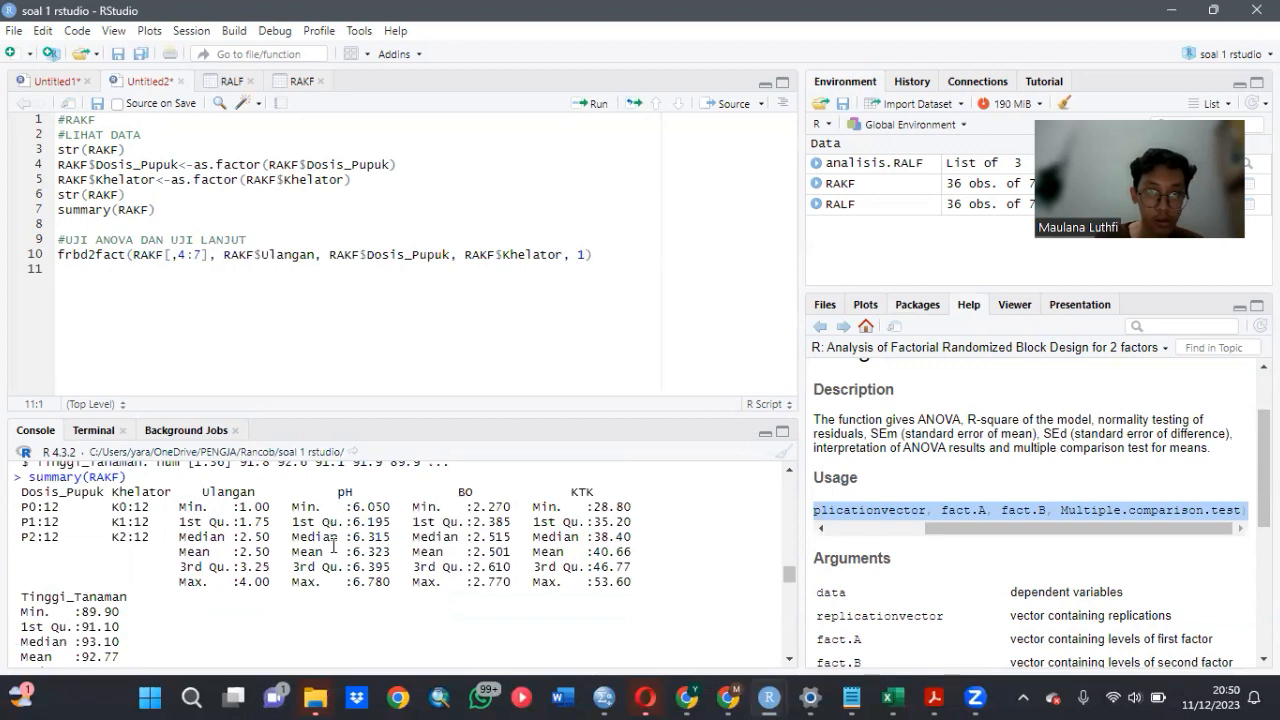
scroll(333, 546, down, 5)
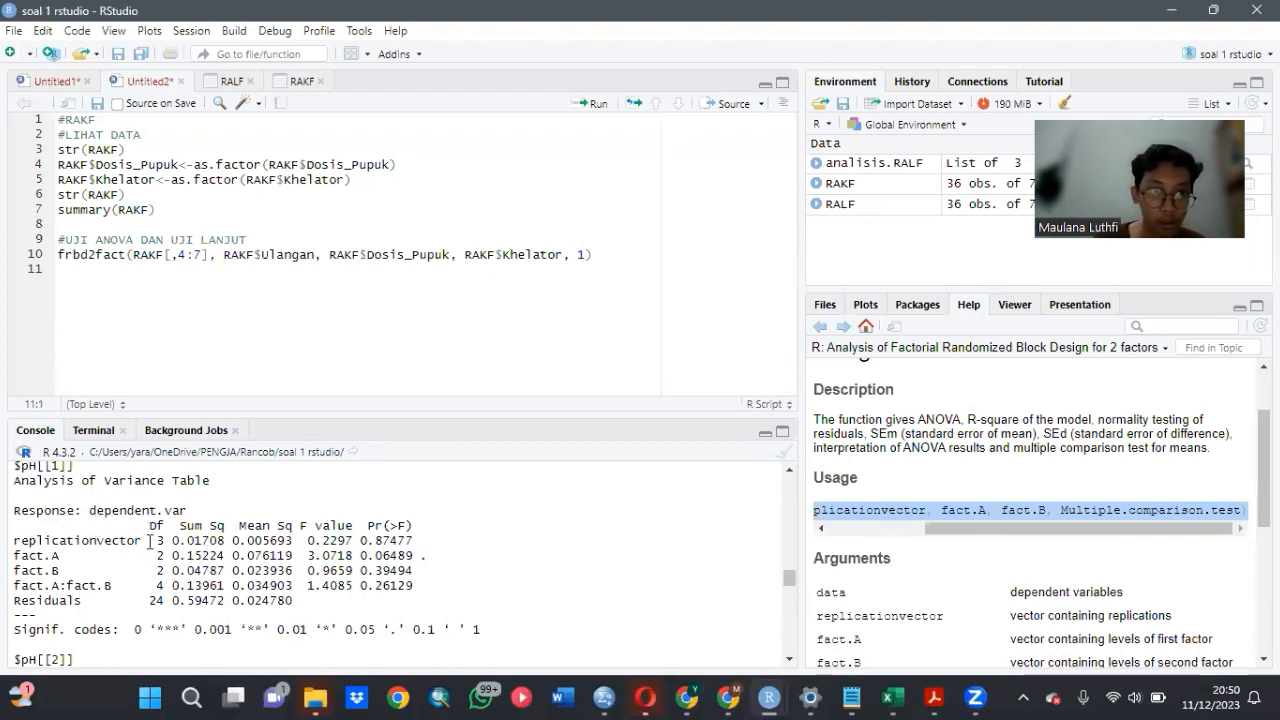
- Examine the pH ANOVA table, comparing the replication, fact.A, fact.B and interaction rows with the significance codes
scroll(323, 534, down, 5)
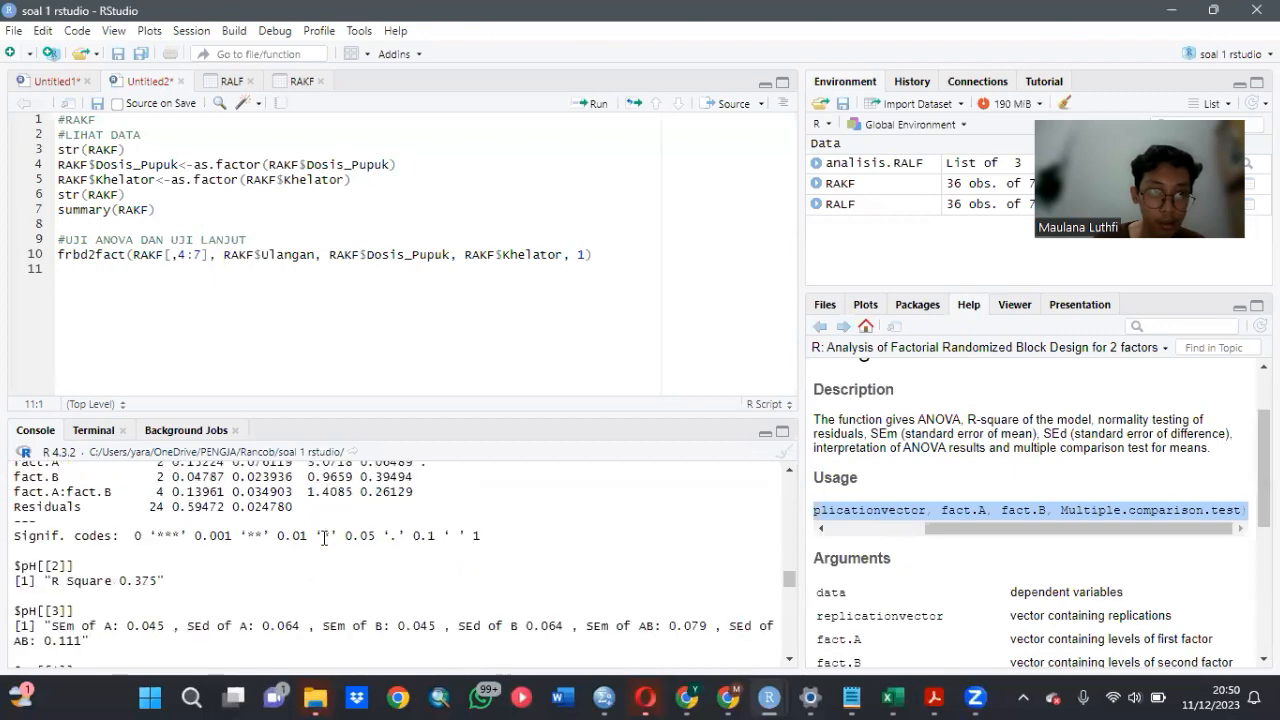
scroll(323, 534, down, 3)
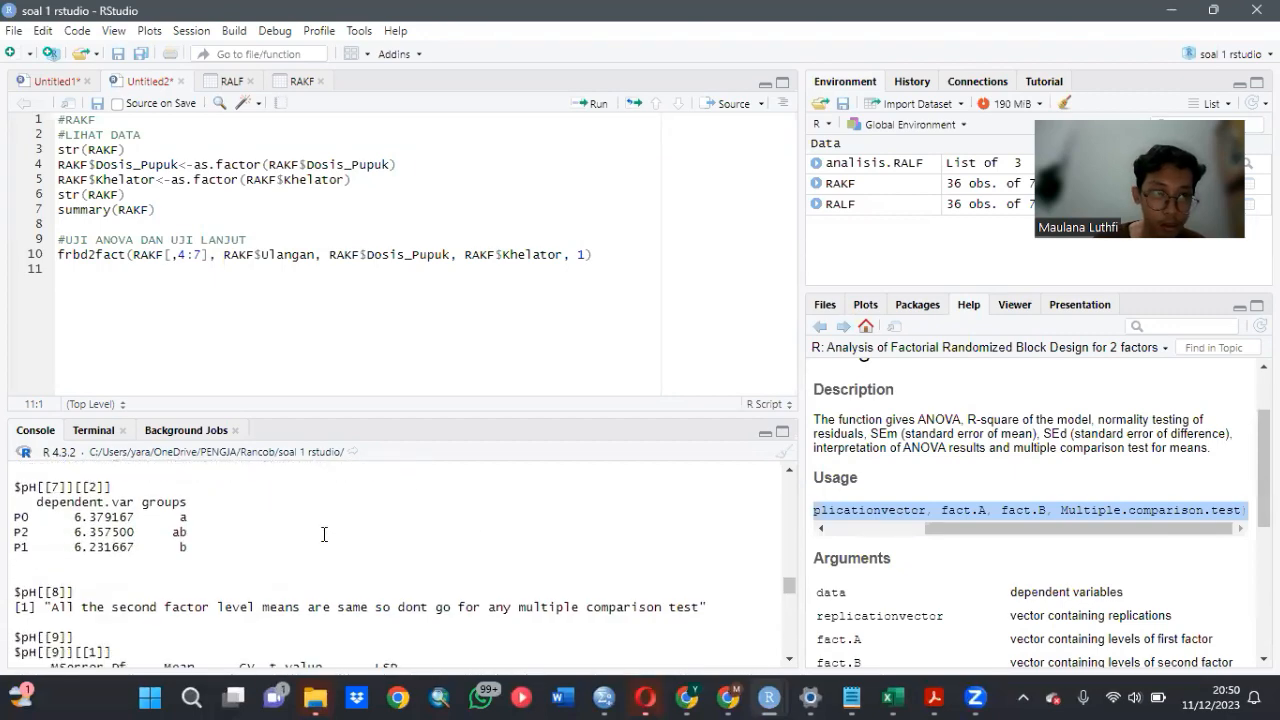
scroll(323, 534, up, 7)
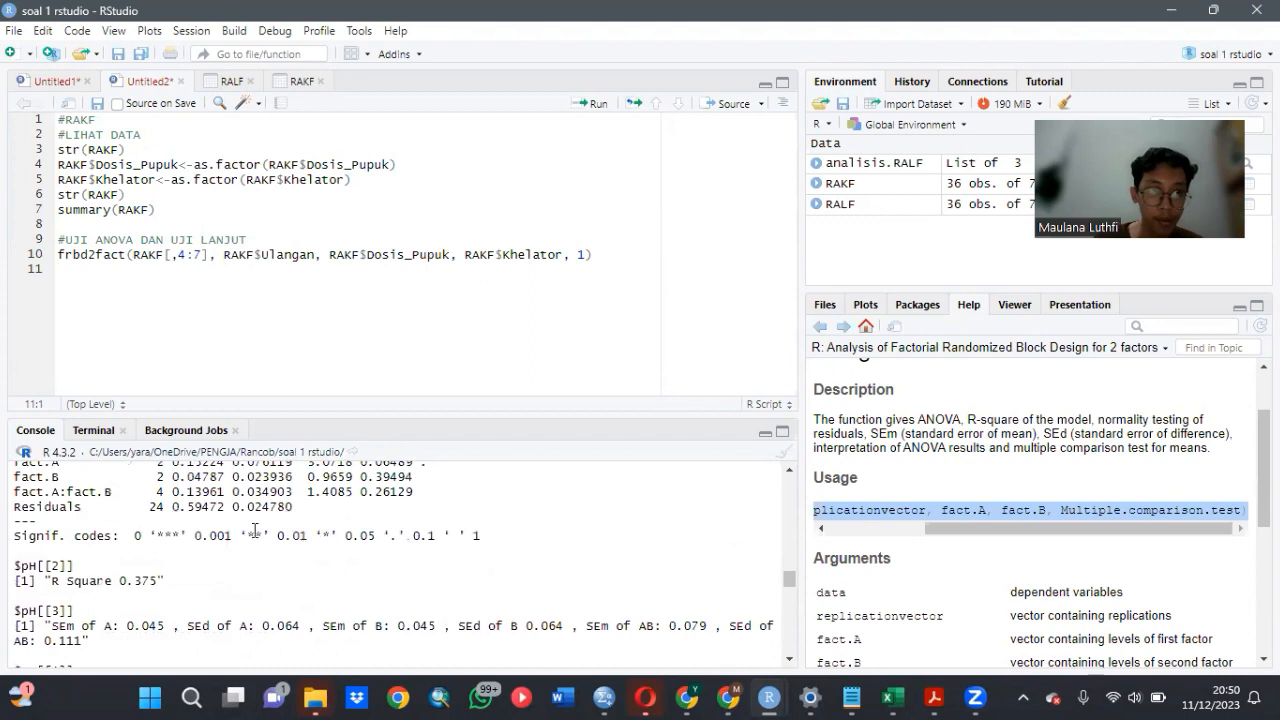
scroll(255, 530, up, 2)
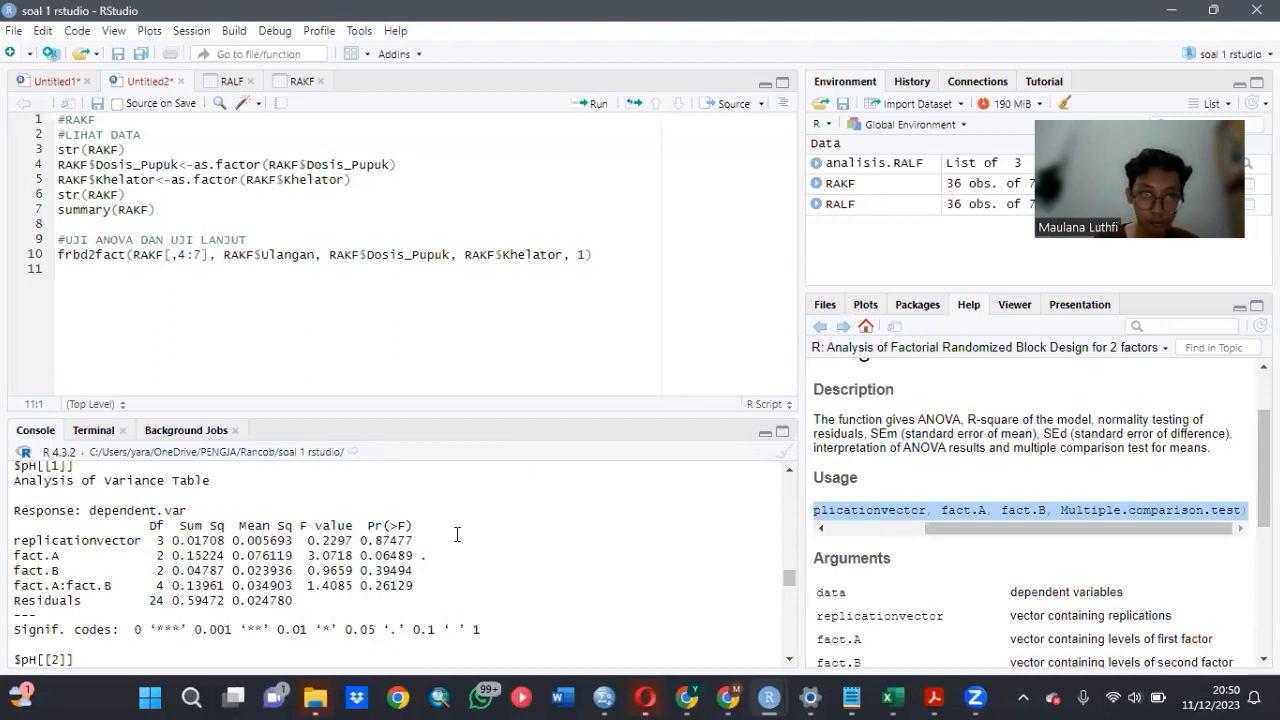
scroll(431, 539, down, 2)
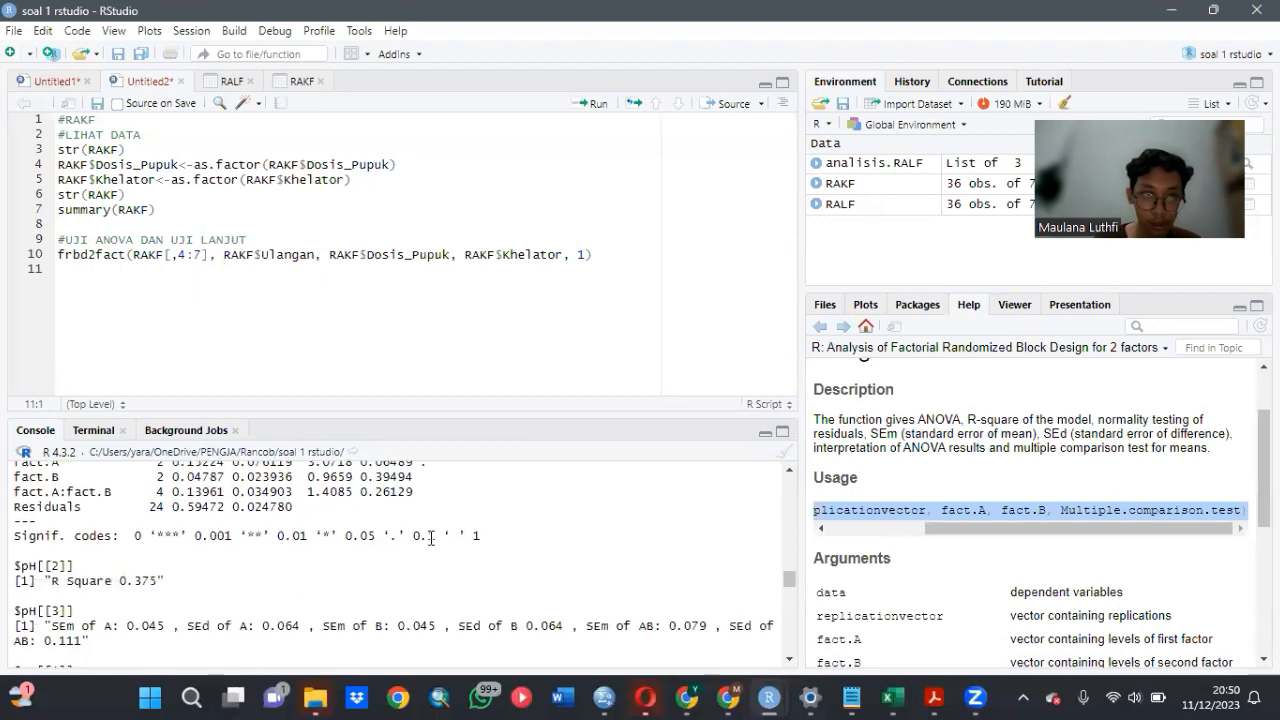
scroll(431, 539, up, 2)
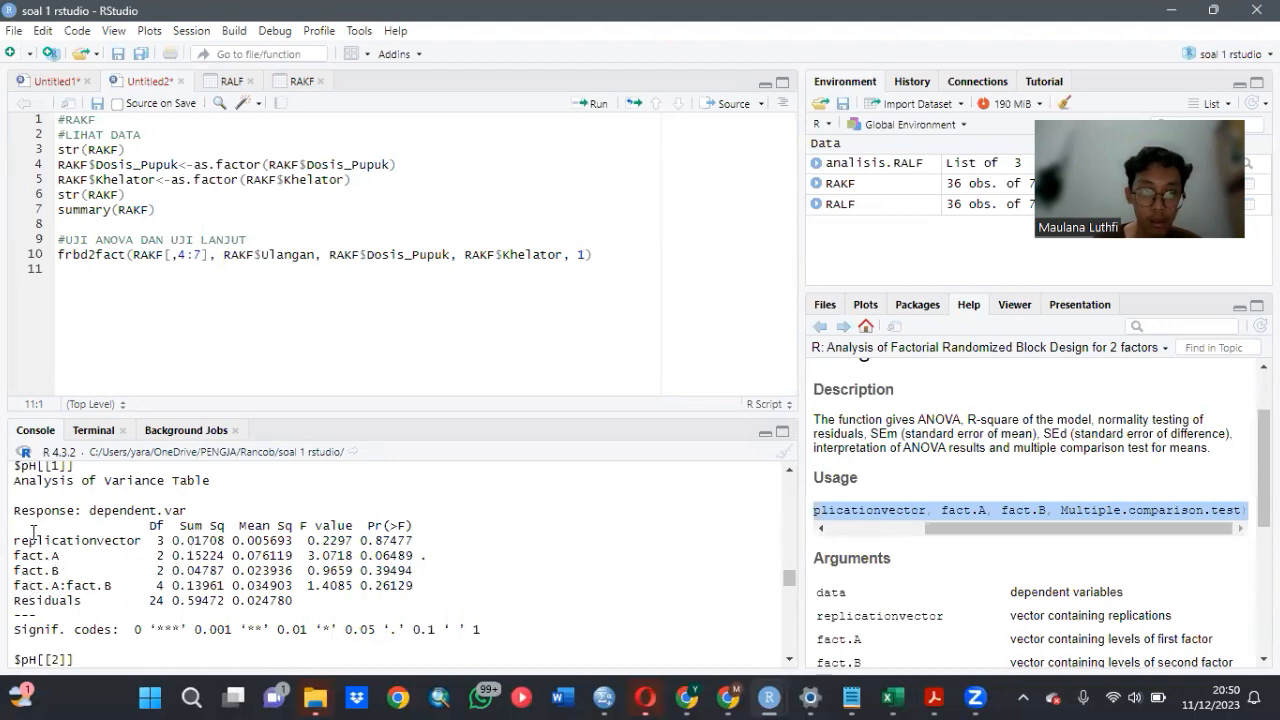
scroll(62, 505, up, 1)
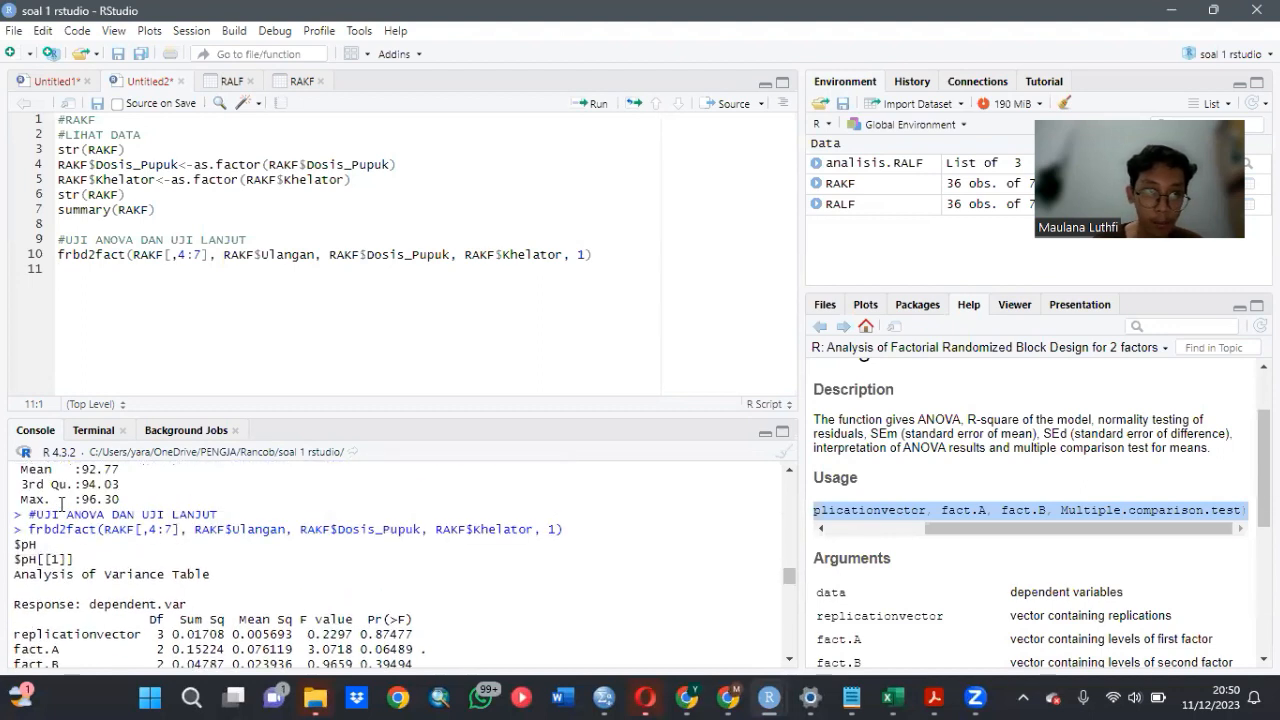
- Review the pH post-hoc groupings for fertilizer dose, Khelator and their interaction in the console
scroll(177, 545, down, 5)
scroll(177, 545, down, 6)
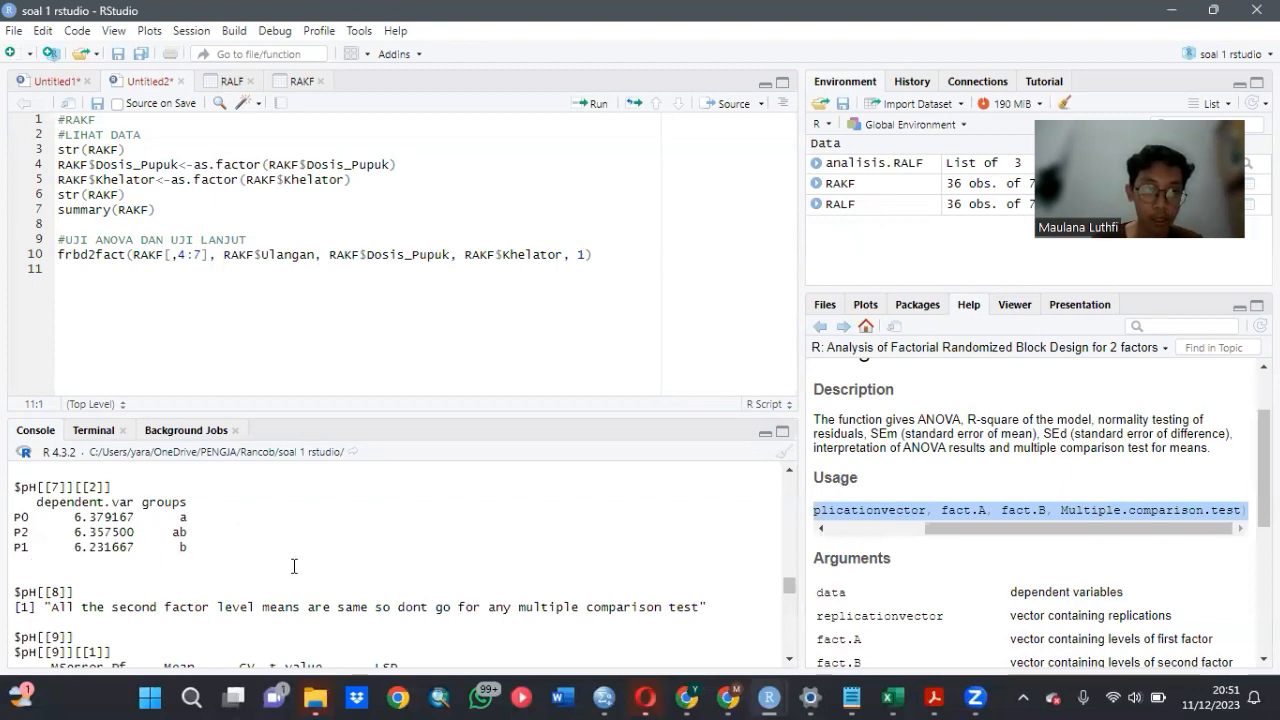
scroll(294, 566, down, 5)
scroll(294, 566, up, 2)
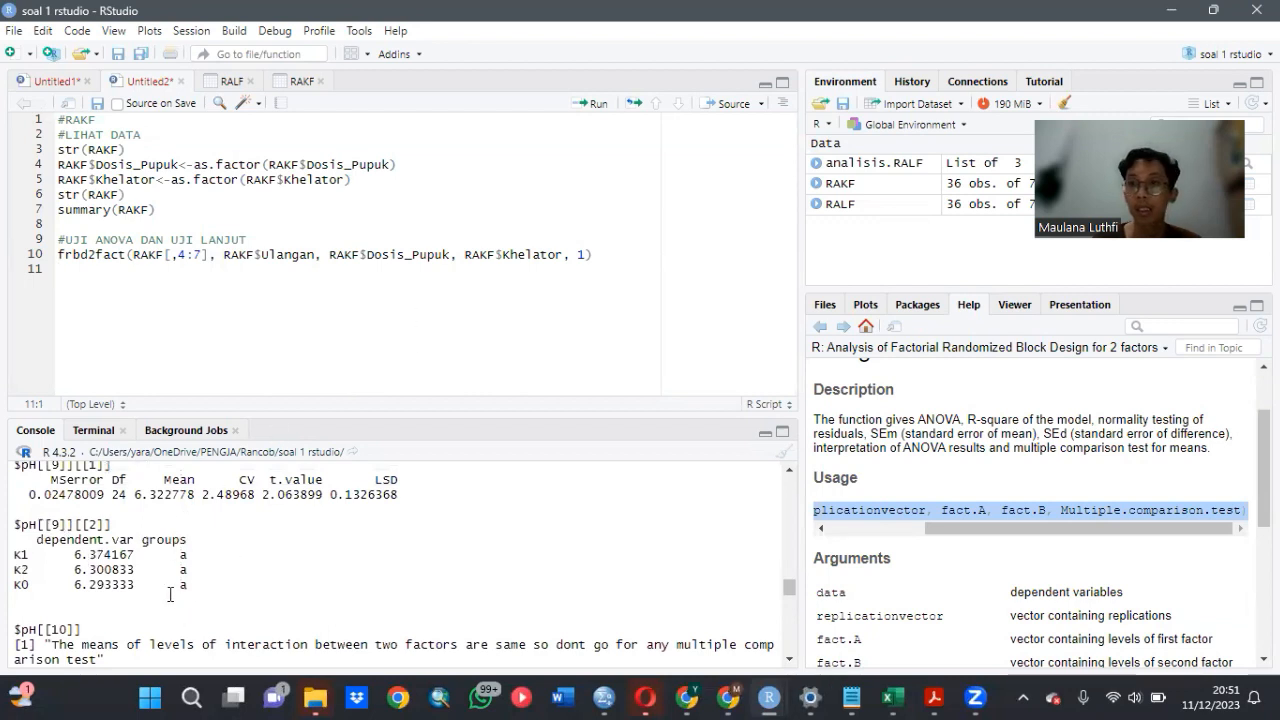
scroll(264, 576, down, 4)
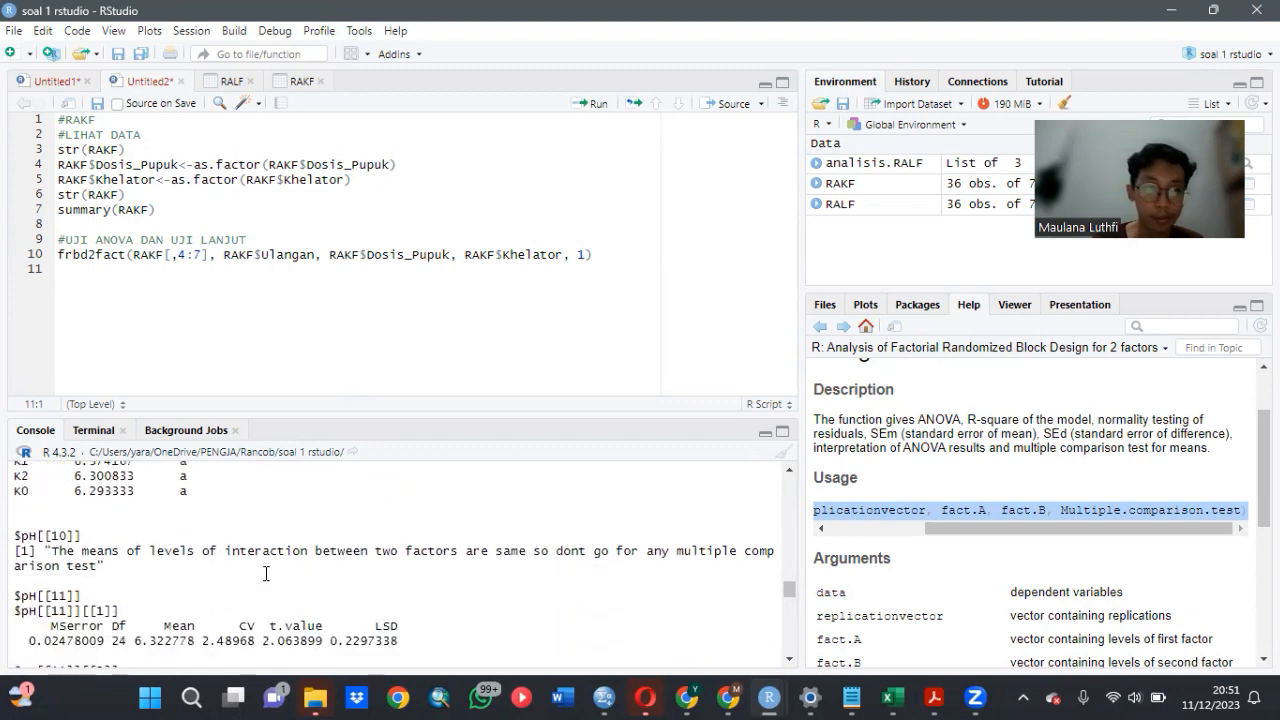
scroll(266, 573, down, 2)
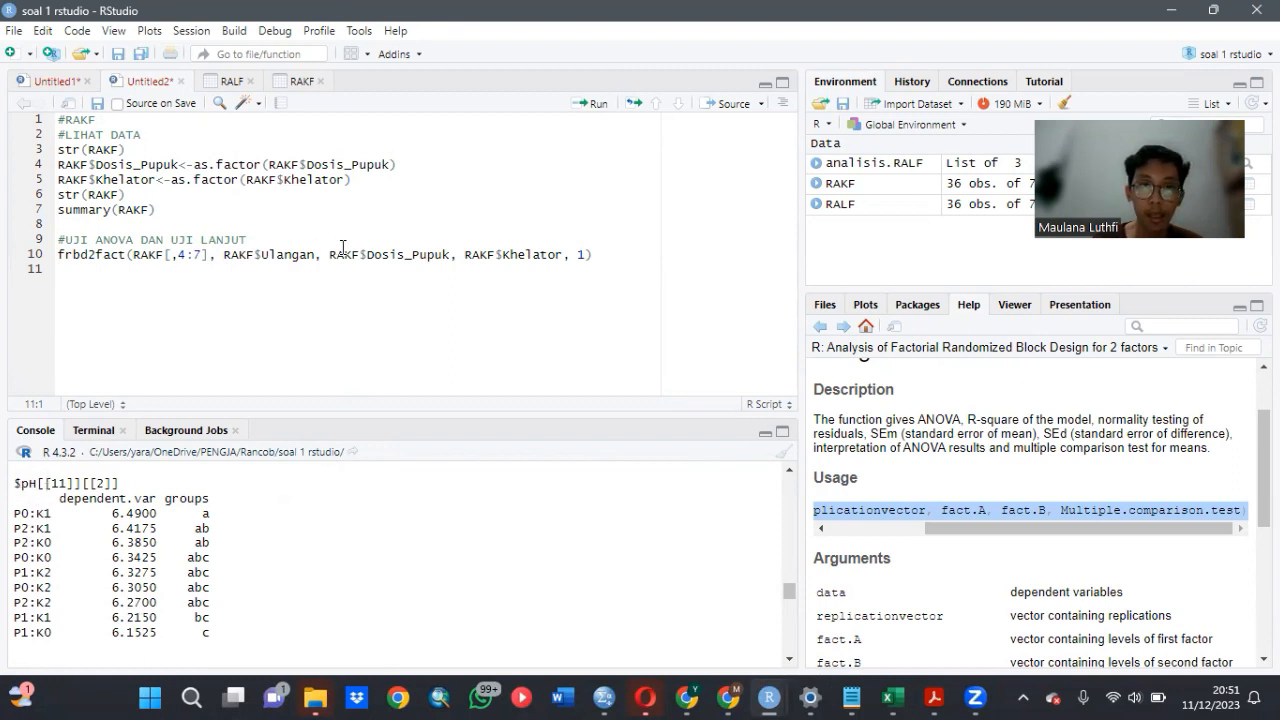
- Examine the BO ANOVA table for factor and interaction significance, and check its Shapiro-Wilk normality test
scroll(294, 512, down, 4)
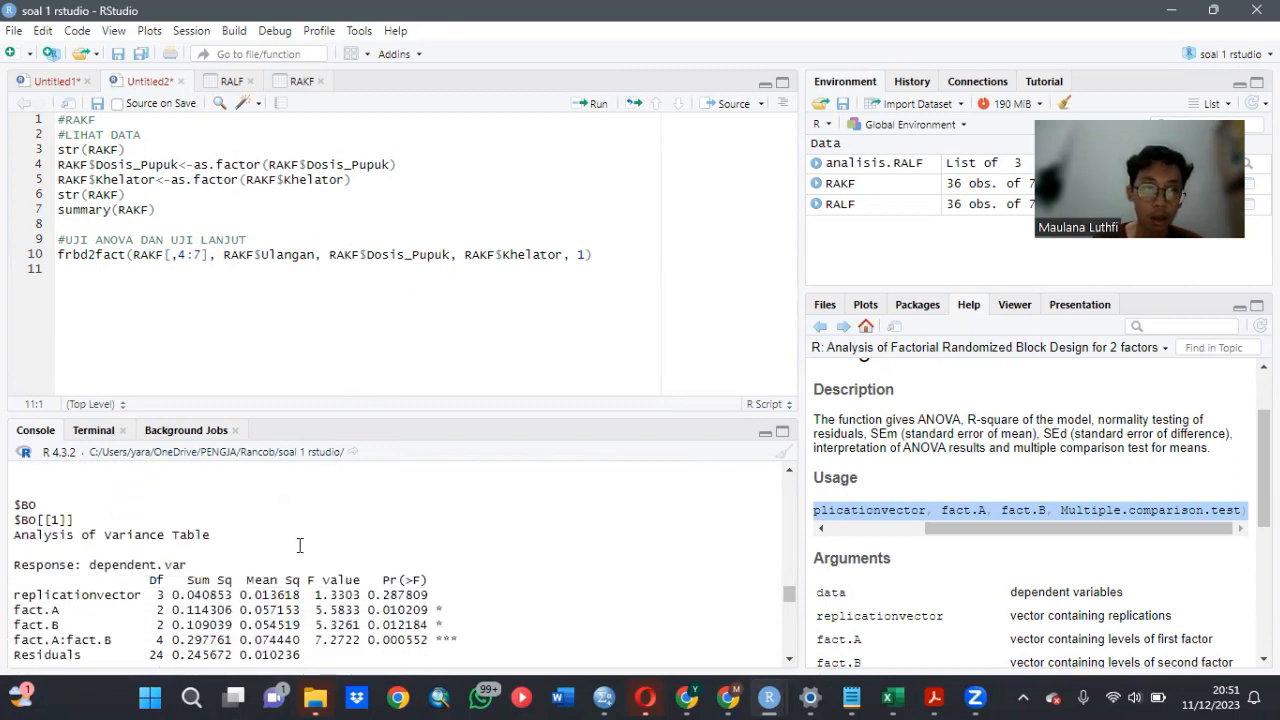
scroll(142, 554, down, 2)
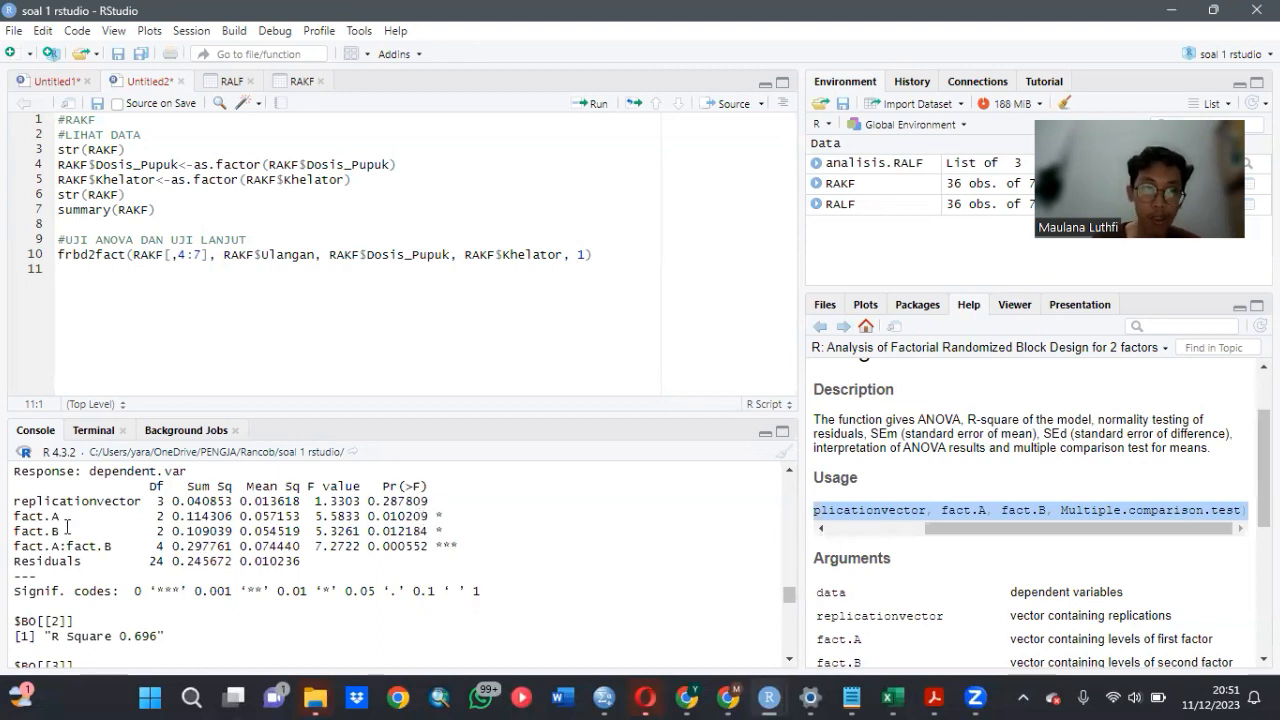
scroll(67, 527, up, 2)
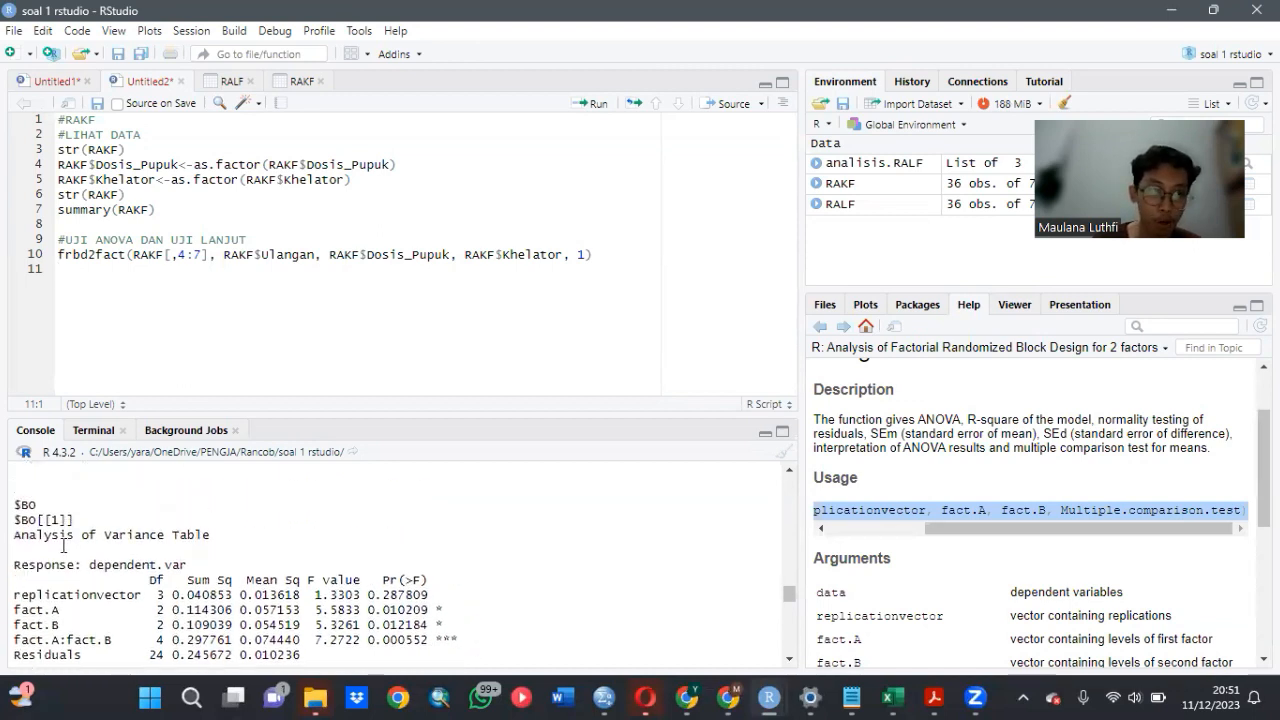
scroll(63, 546, down, 2)
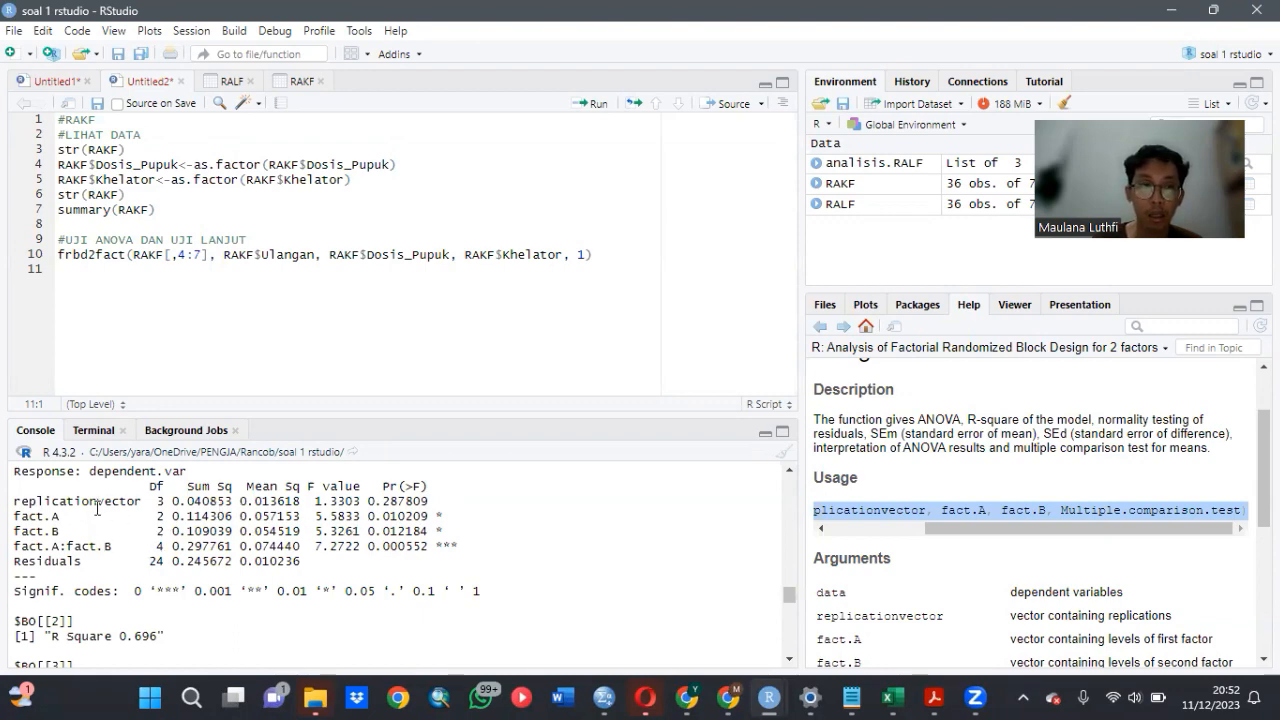
scroll(97, 510, up, 2)
scroll(100, 510, down, 8)
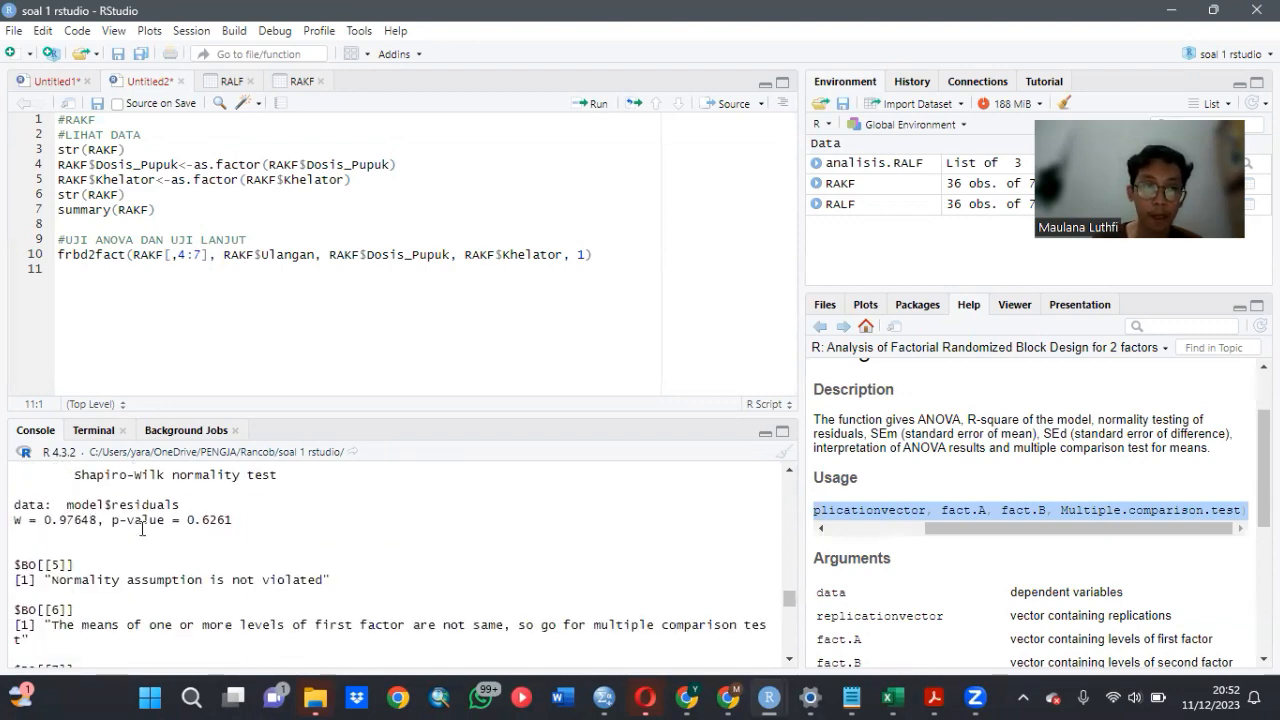
- Review the BO post-hoc groupings for the P levels, the K levels and the P:K combinations
scroll(142, 530, down, 5)
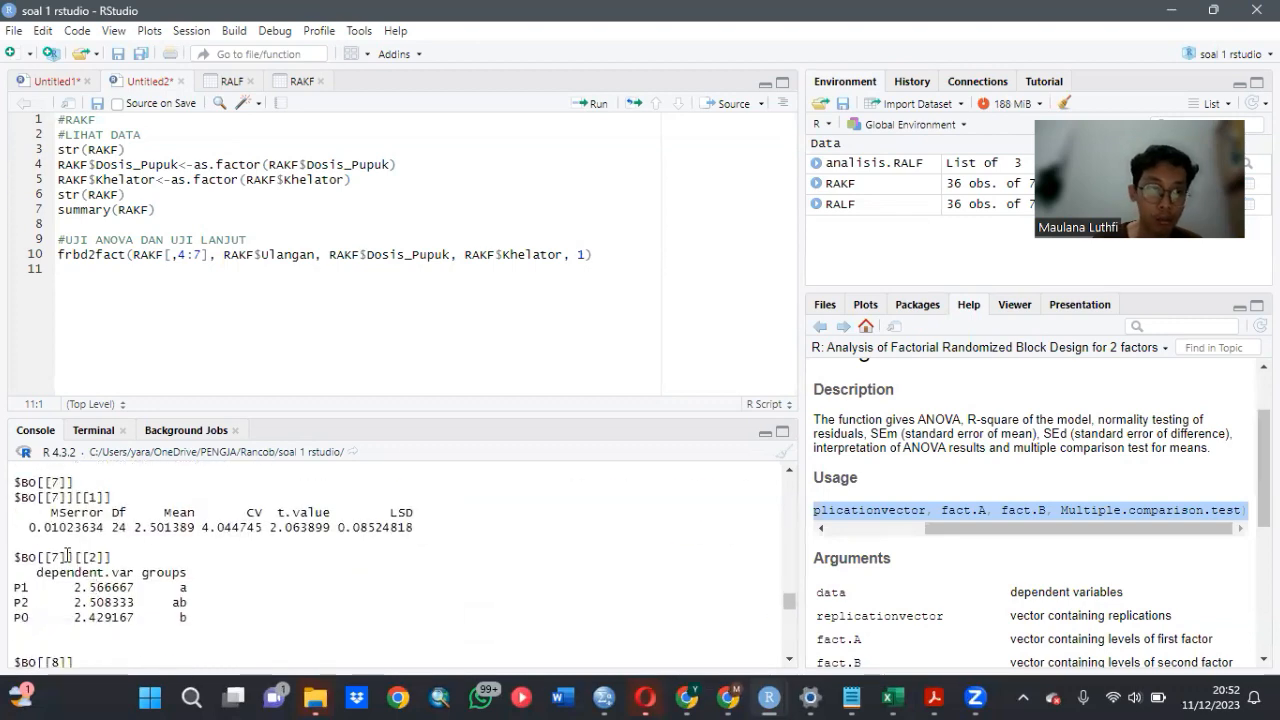
scroll(60, 560, up, 4)
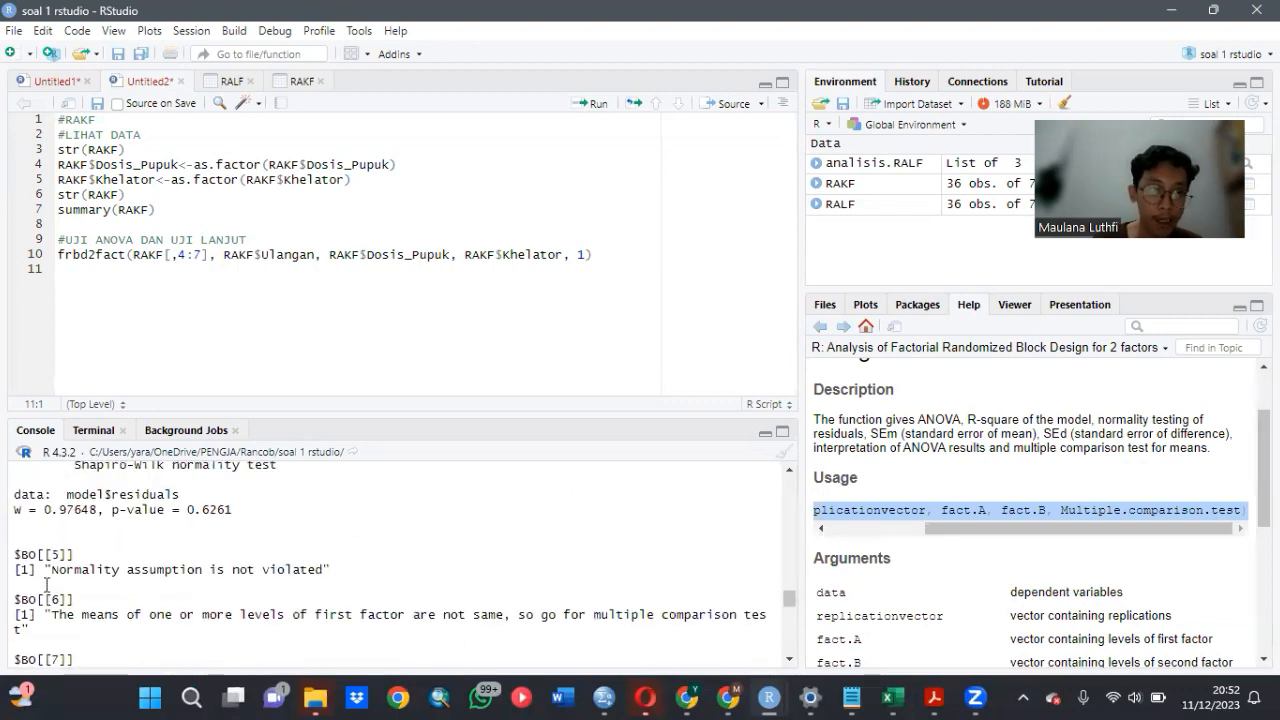
scroll(47, 583, down, 2)
scroll(47, 583, down, 2)
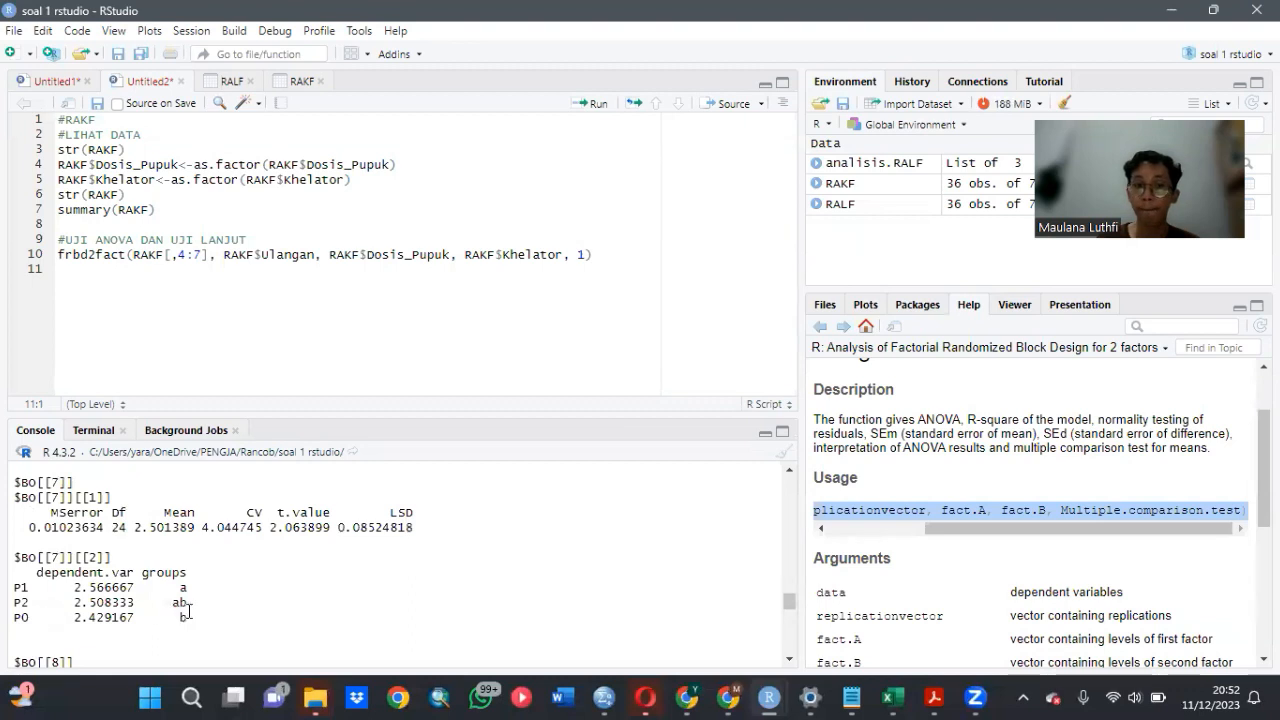
scroll(188, 610, down, 6)
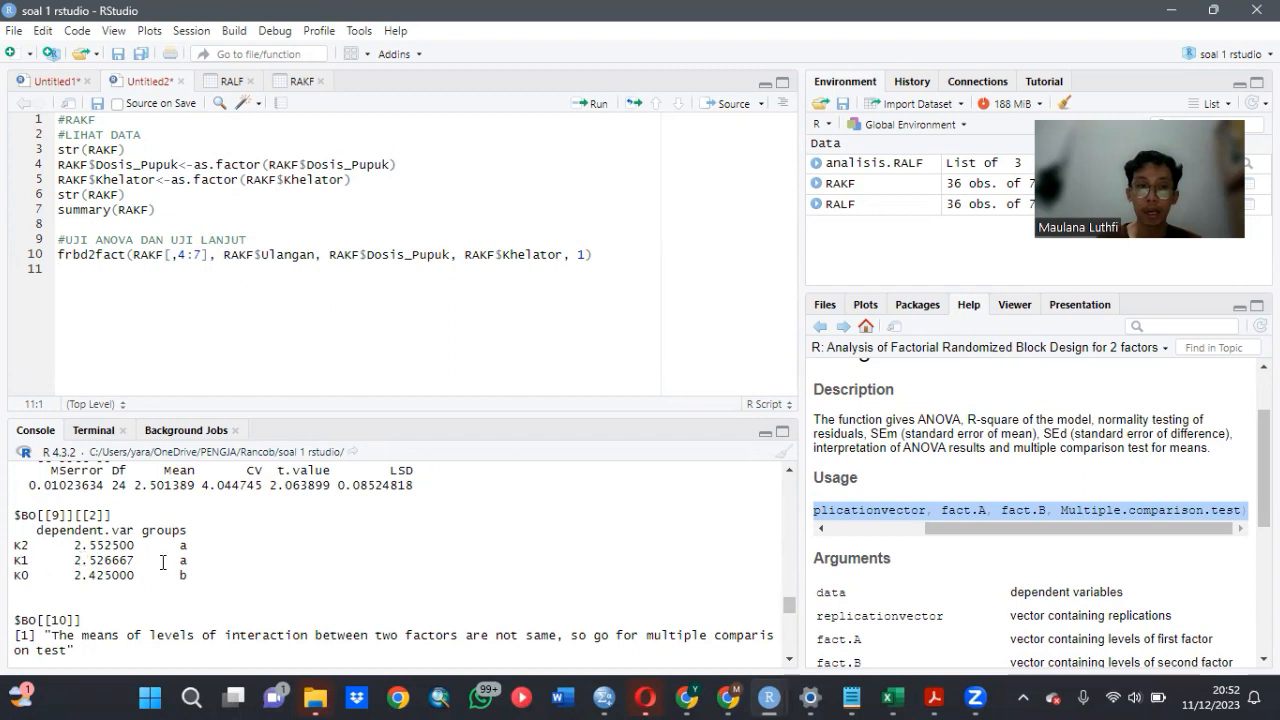
scroll(163, 562, down, 5)
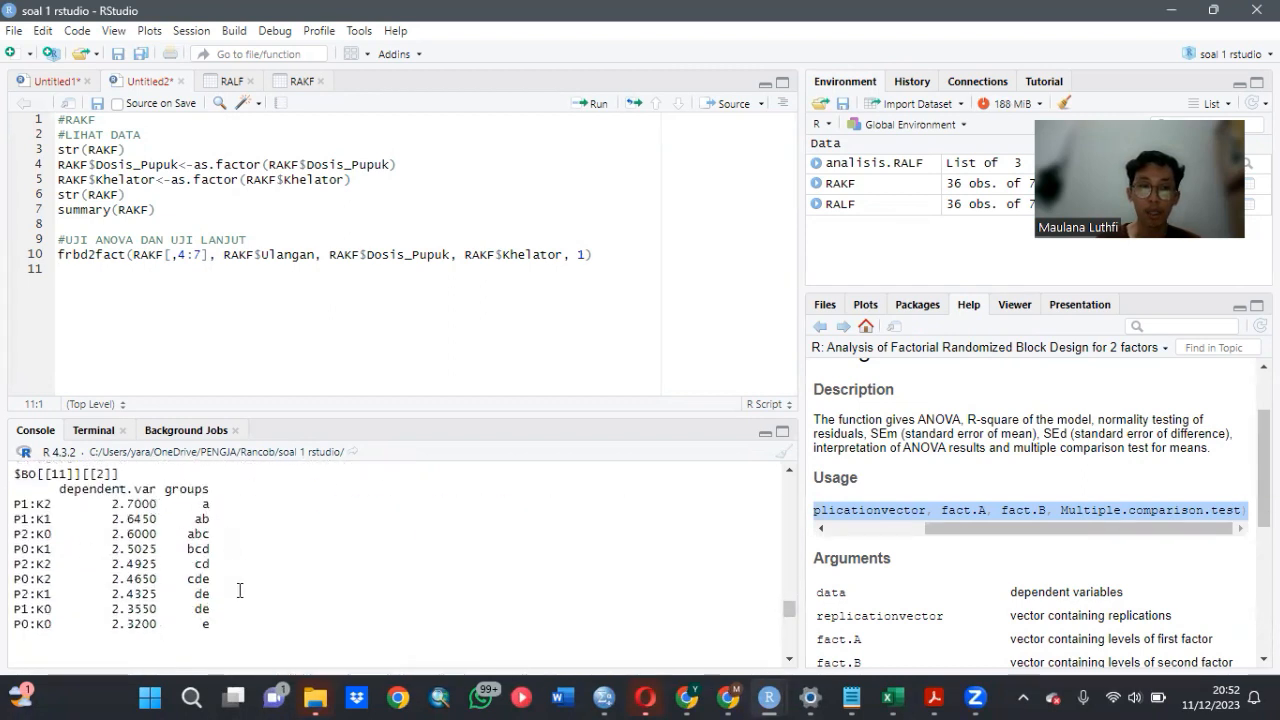
- Examine the KTK ANOVA table for the significance of both factors and their interaction
scroll(136, 547, down, 5)
scroll(136, 547, down, 2)
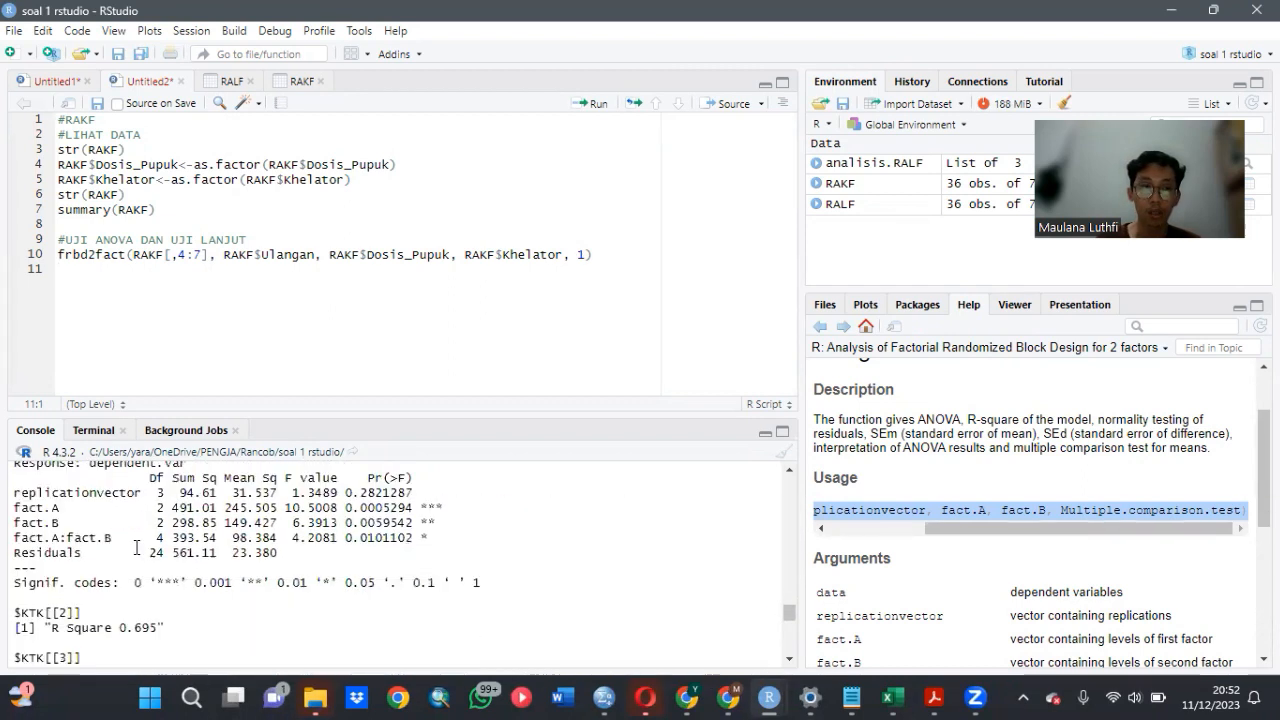
scroll(136, 550, up, 2)
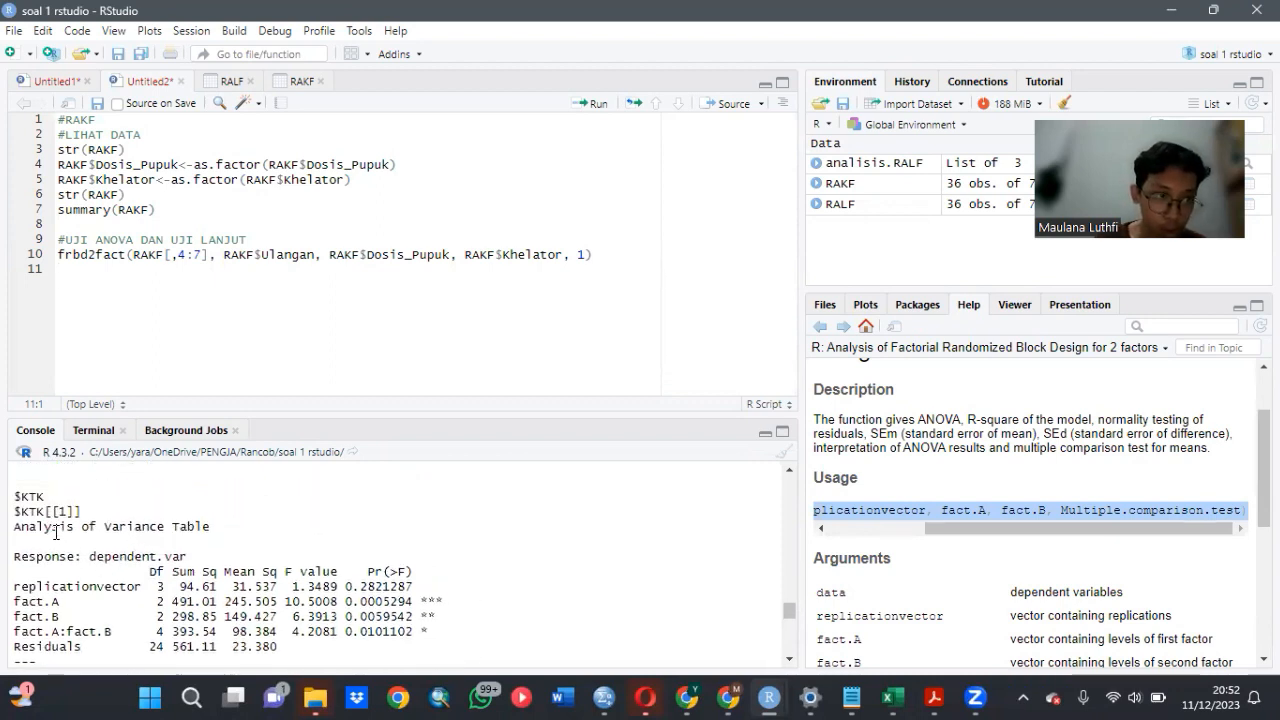
scroll(297, 593, down, 2)
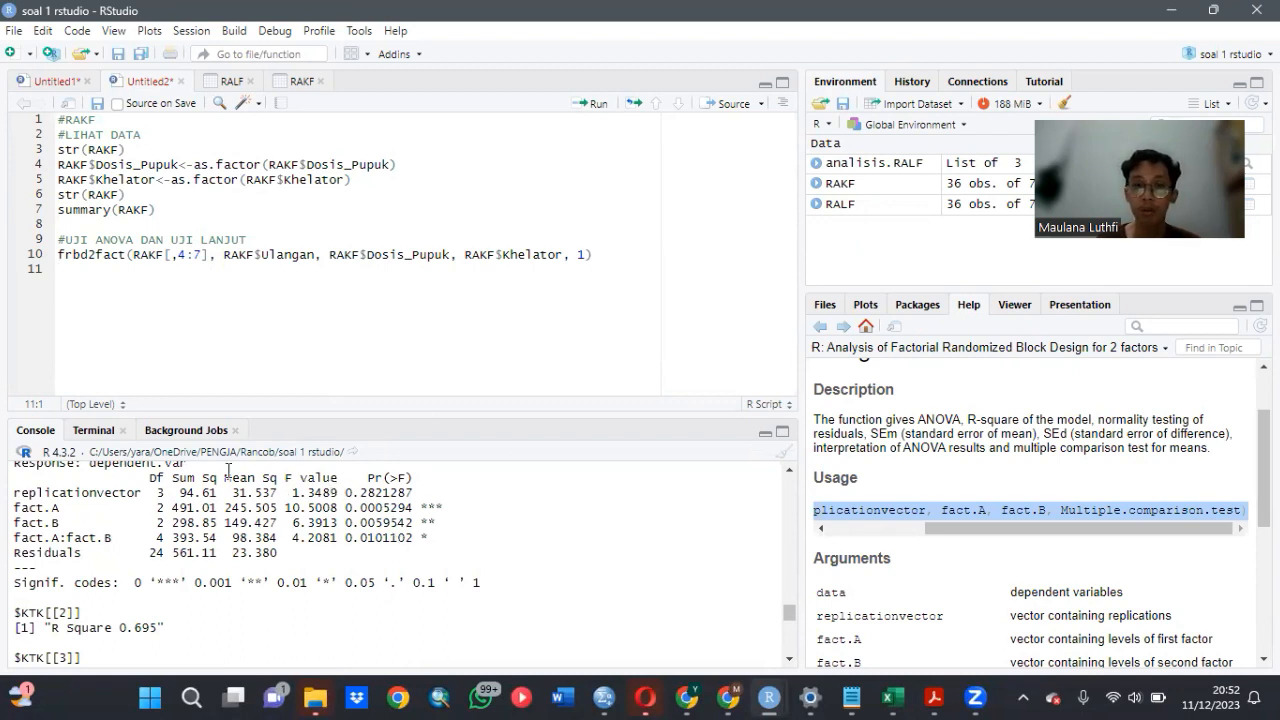
scroll(104, 522, up, 2)
scroll(300, 530, down, 2)
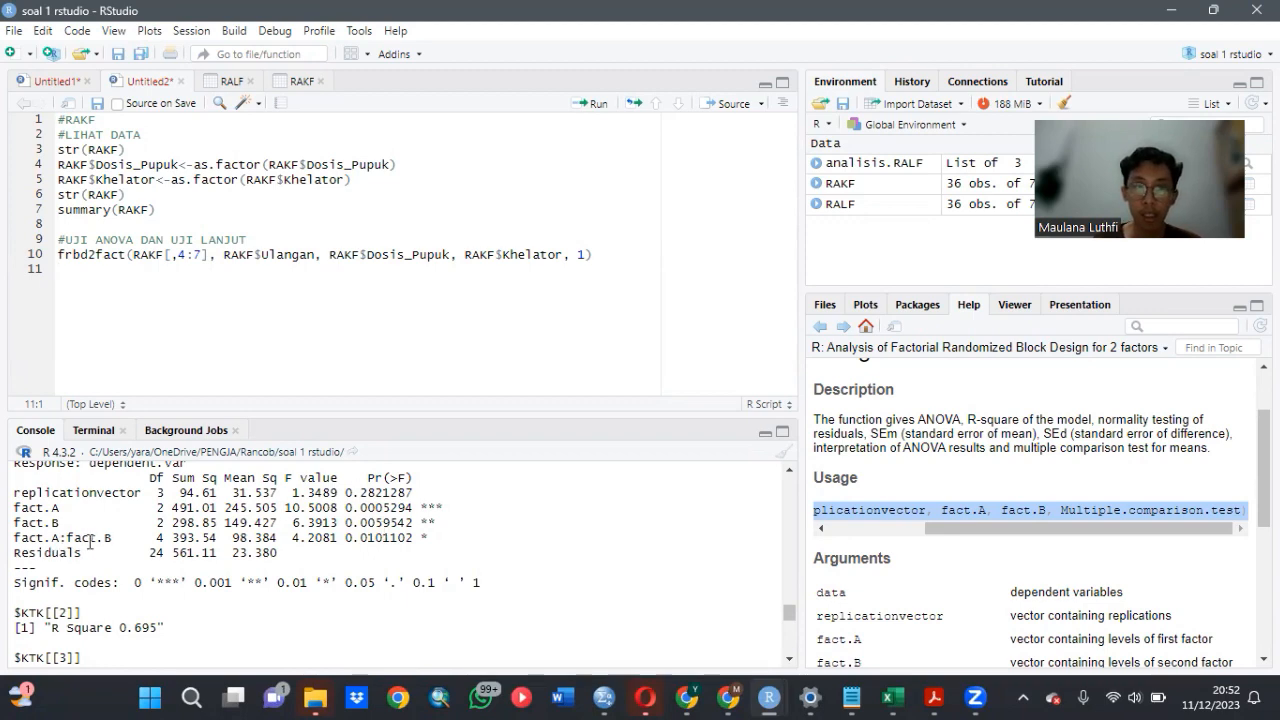
- Check the KTK Shapiro-Wilk normality test and review the post-hoc groupings for the P levels, K levels and P:K combinations
scroll(260, 565, down, 8)
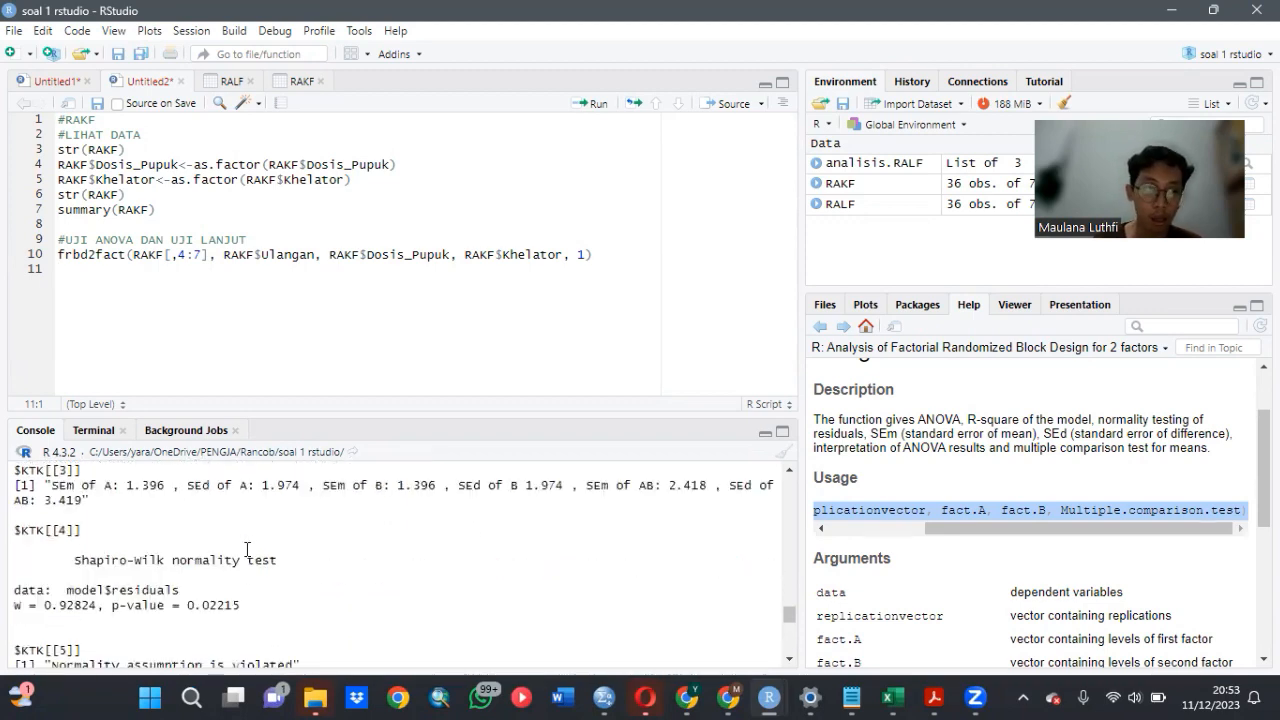
scroll(202, 554, down, 2)
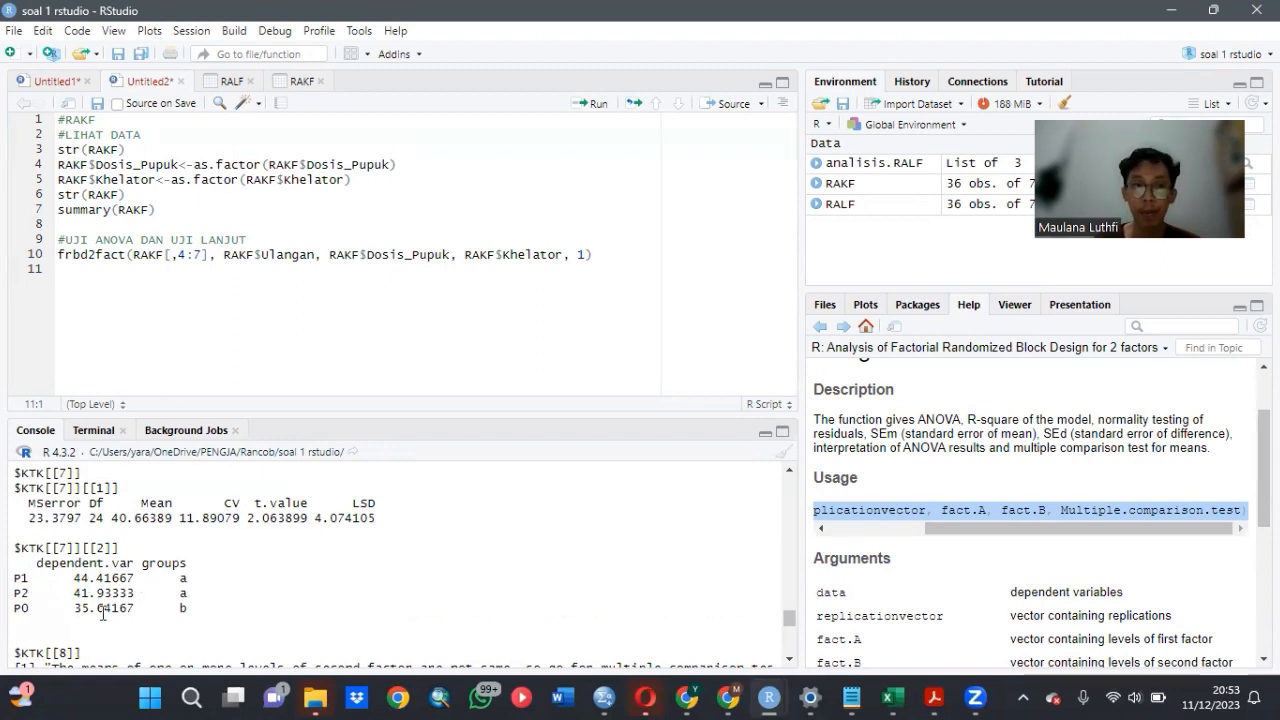
scroll(176, 565, down, 4)
scroll(174, 558, down, 2)
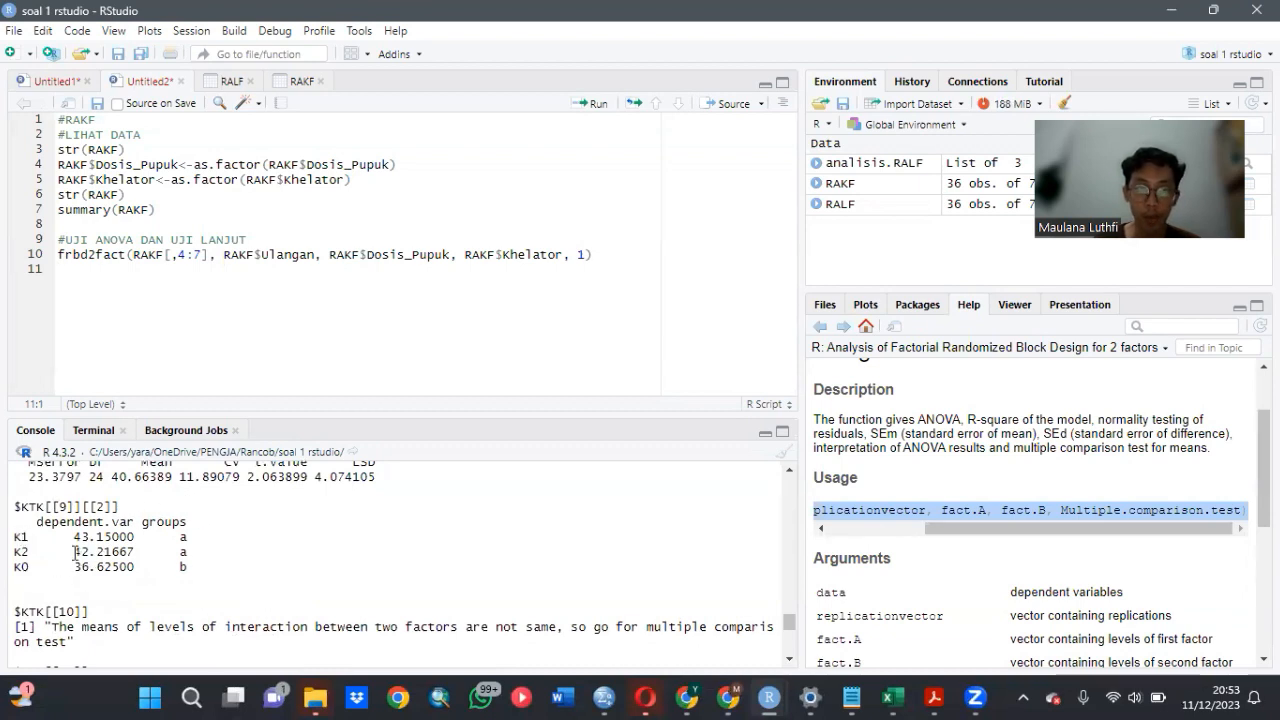
scroll(121, 572, down, 5)
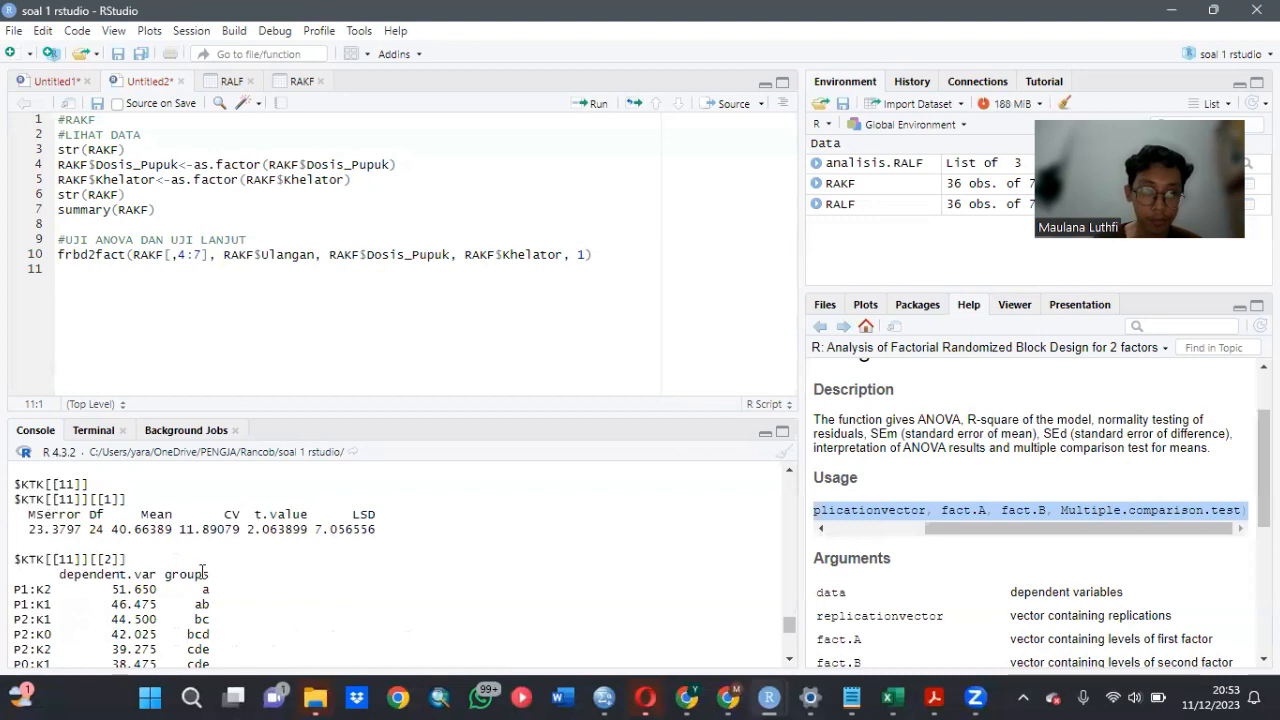
scroll(160, 540, down, 6)
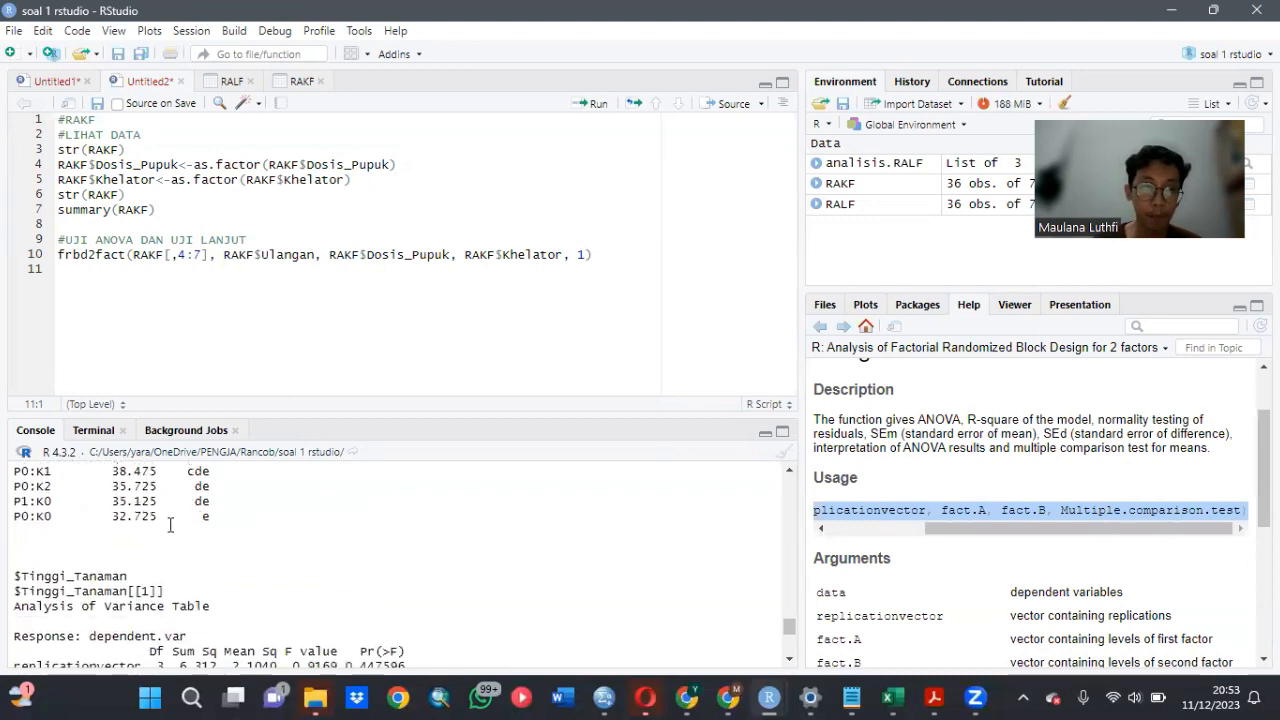
- Examine the Tinggi_Tanaman ANOVA table for factor and interaction significance, and check its Shapiro-Wilk normality test
scroll(173, 514, up, 2)
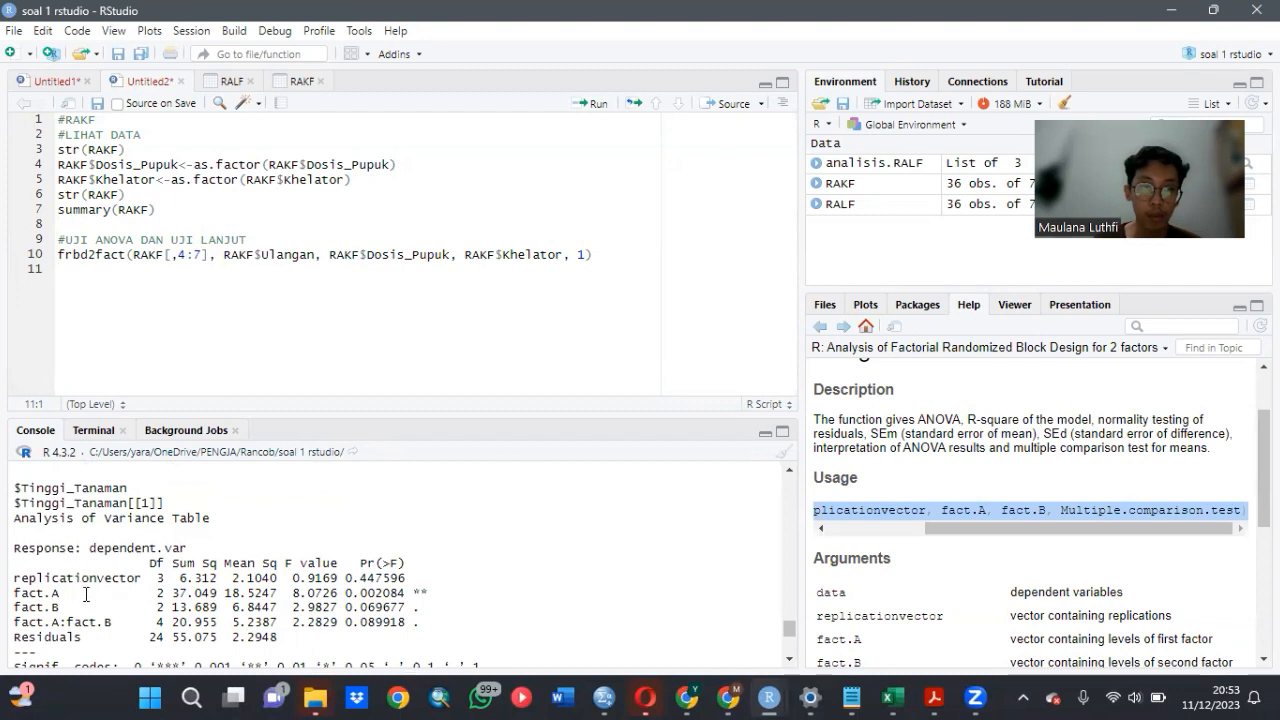
scroll(86, 594, down, 2)
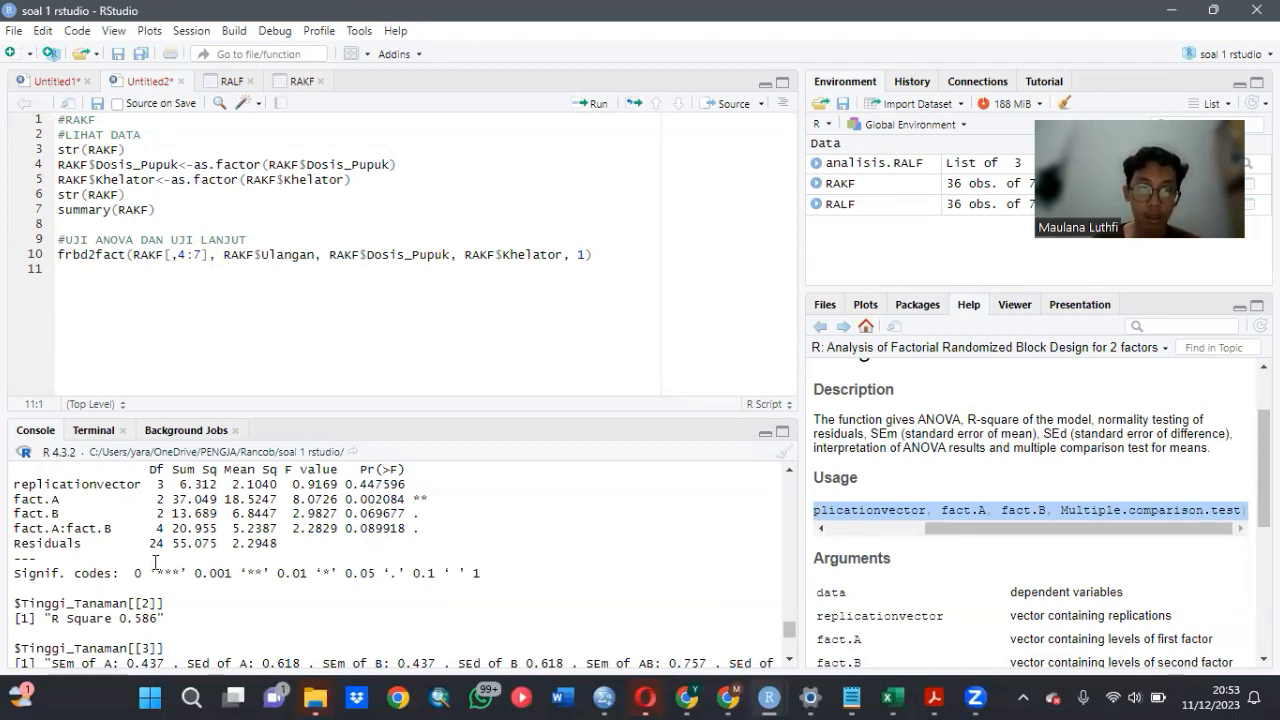
scroll(144, 535, down, 4)
scroll(144, 535, down, 10)
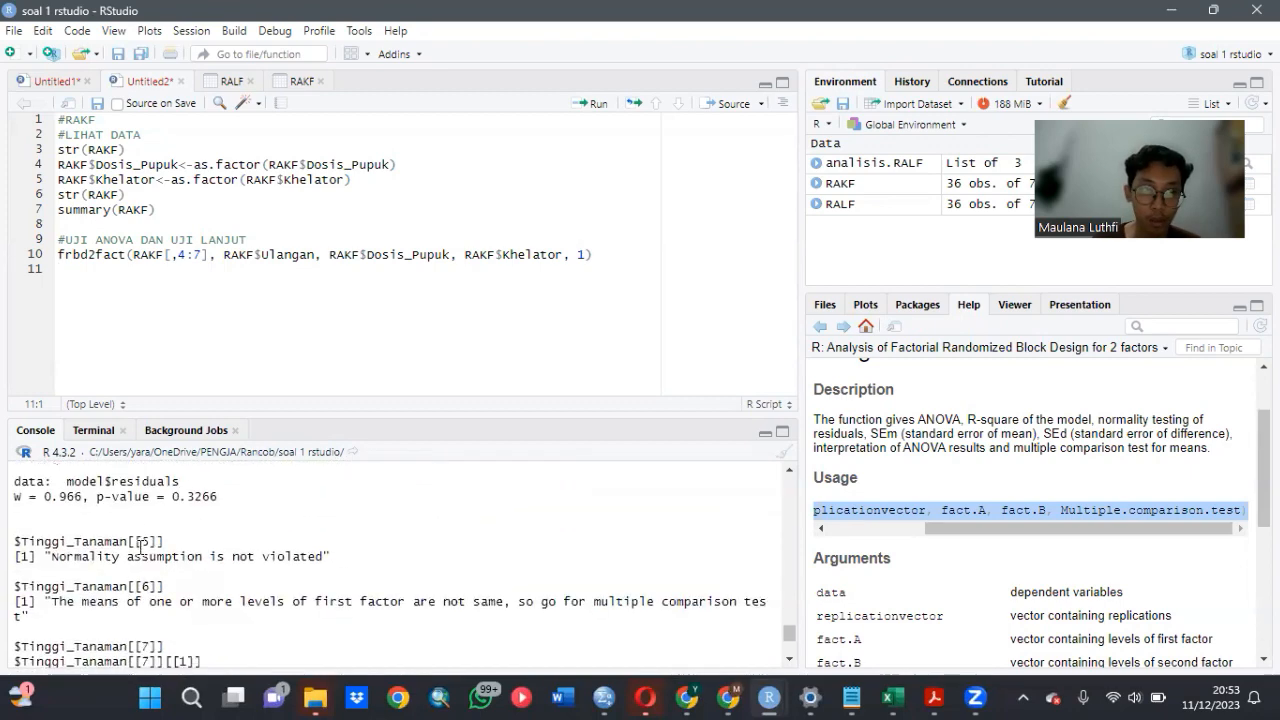
- Review the Tinggi_Tanaman post-hoc groupings for the P levels, the K levels and the P:K combinations
scroll(67, 528, up, 1)
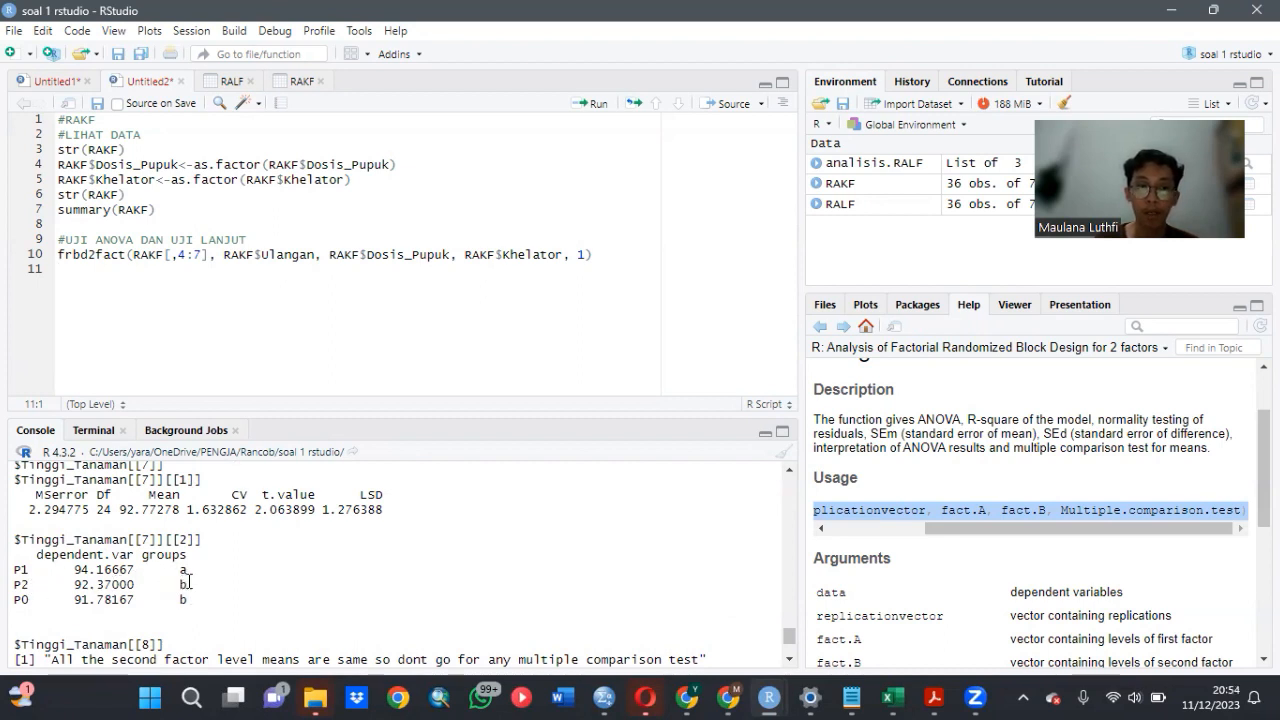
scroll(188, 580, down, 8)
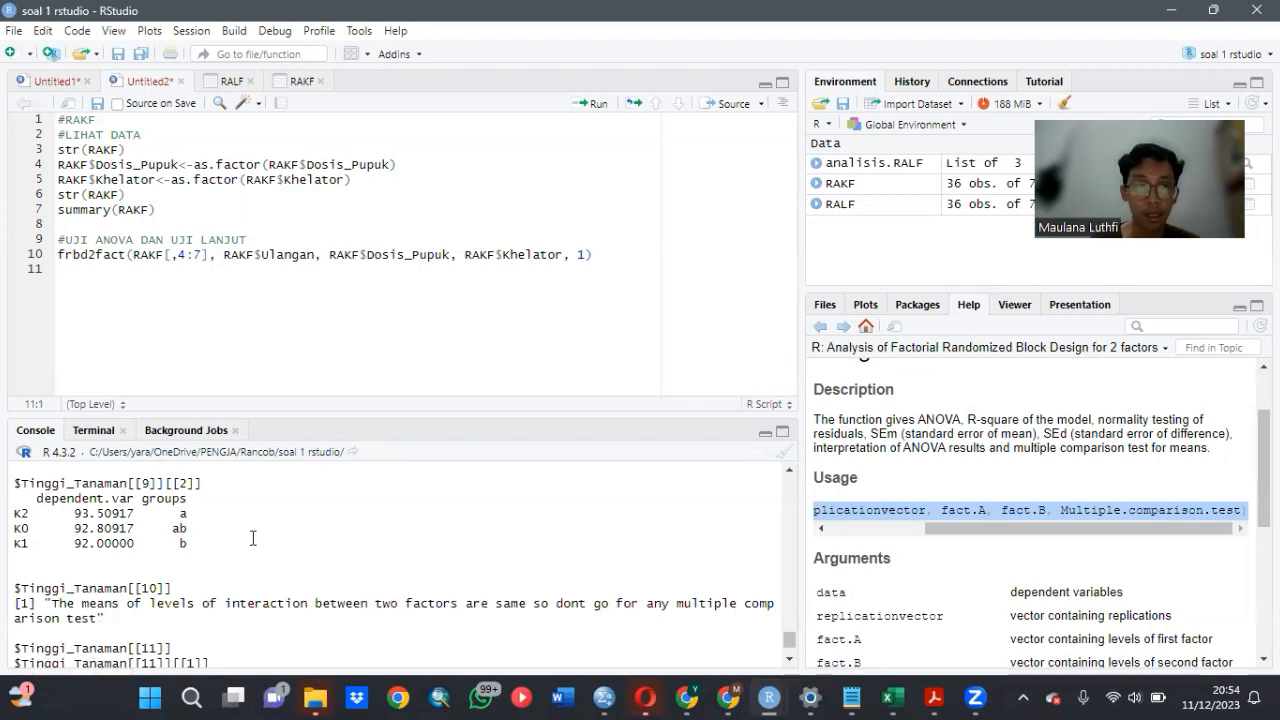
scroll(250, 540, down, 4)
scroll(252, 536, down, 2)
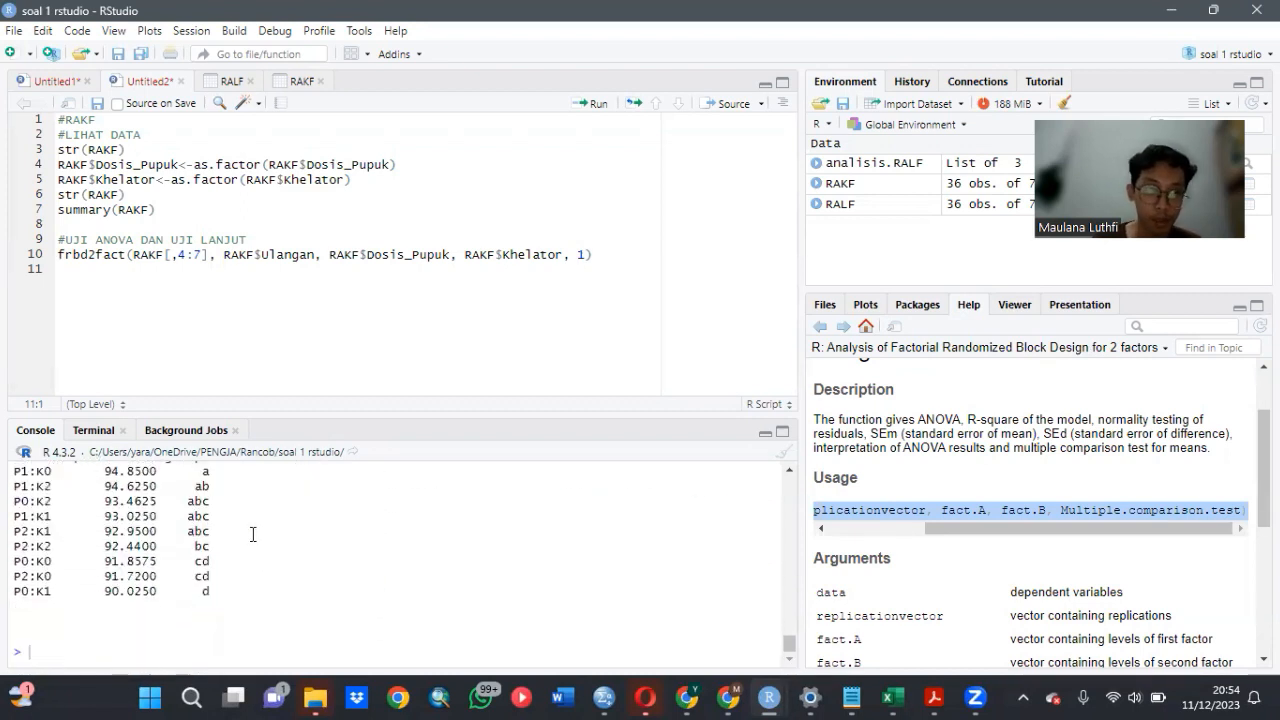
scroll(165, 530, up, 2)
scroll(205, 551, down, 2)
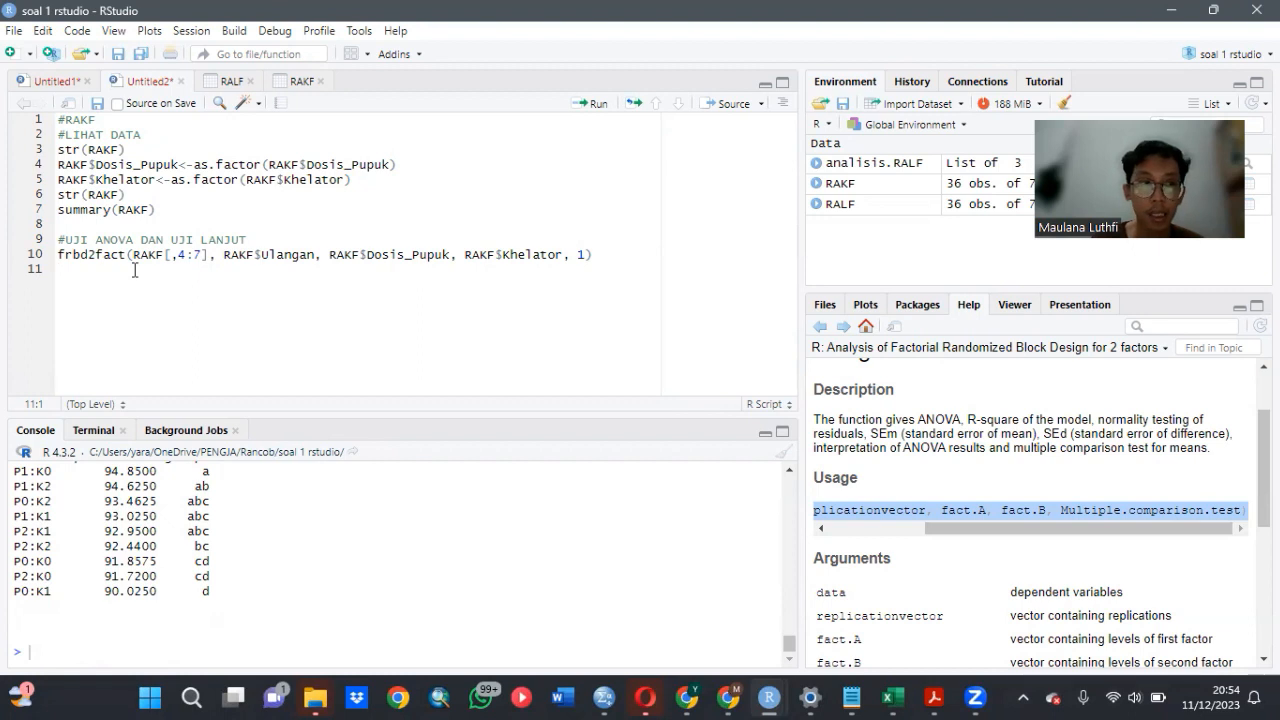
- Add a #KORELASI comment heading below the frbd2fact line in the RAKF script
key(Return)
text(#)
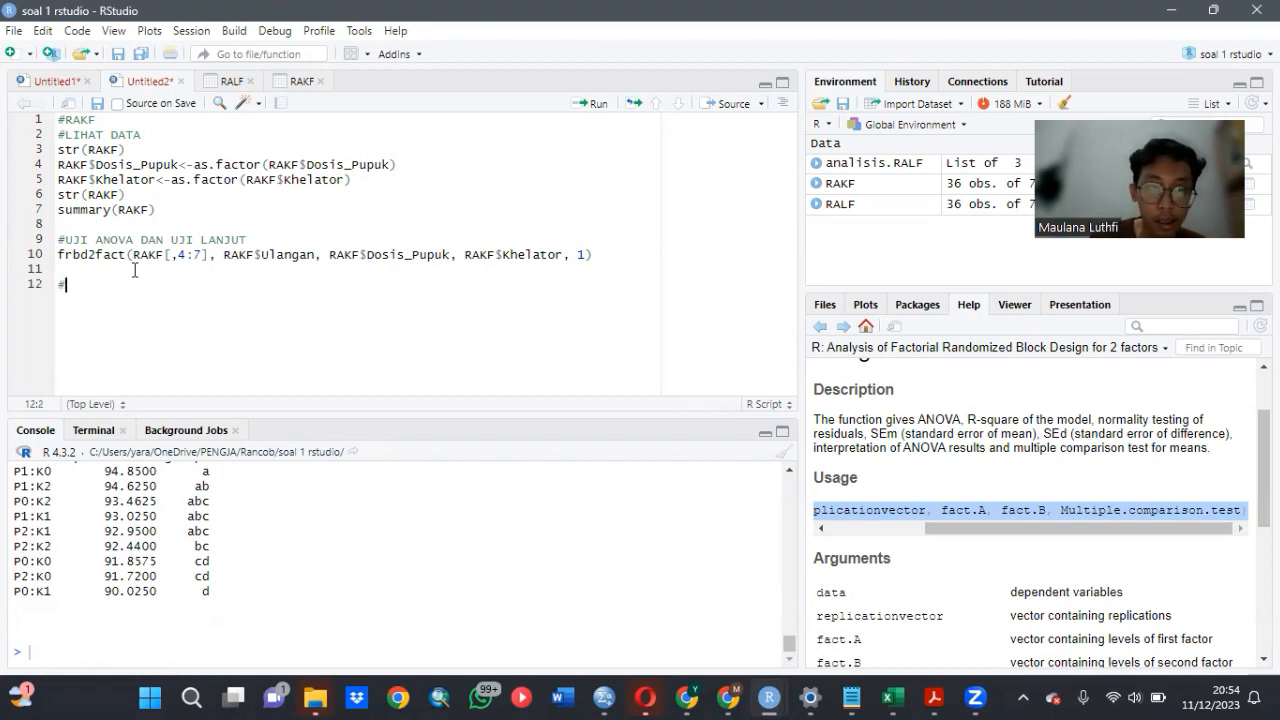
text(KOREL)
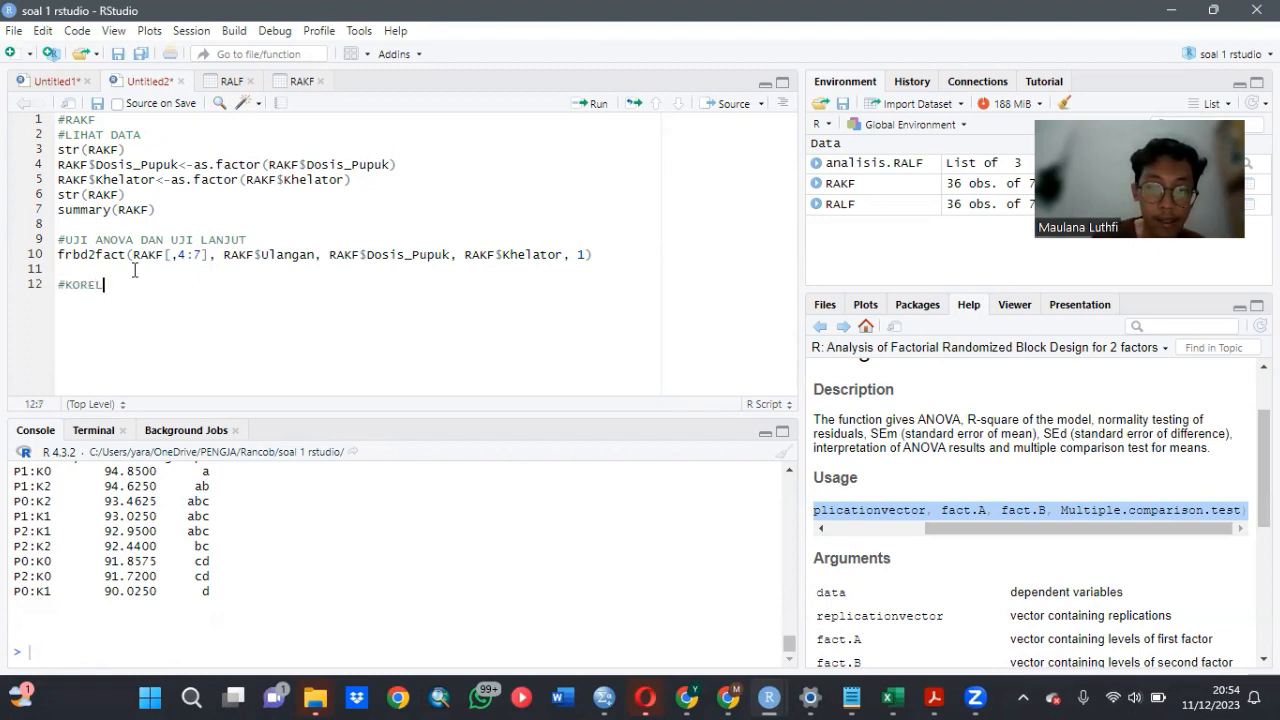
text(ASI)
key(Return)
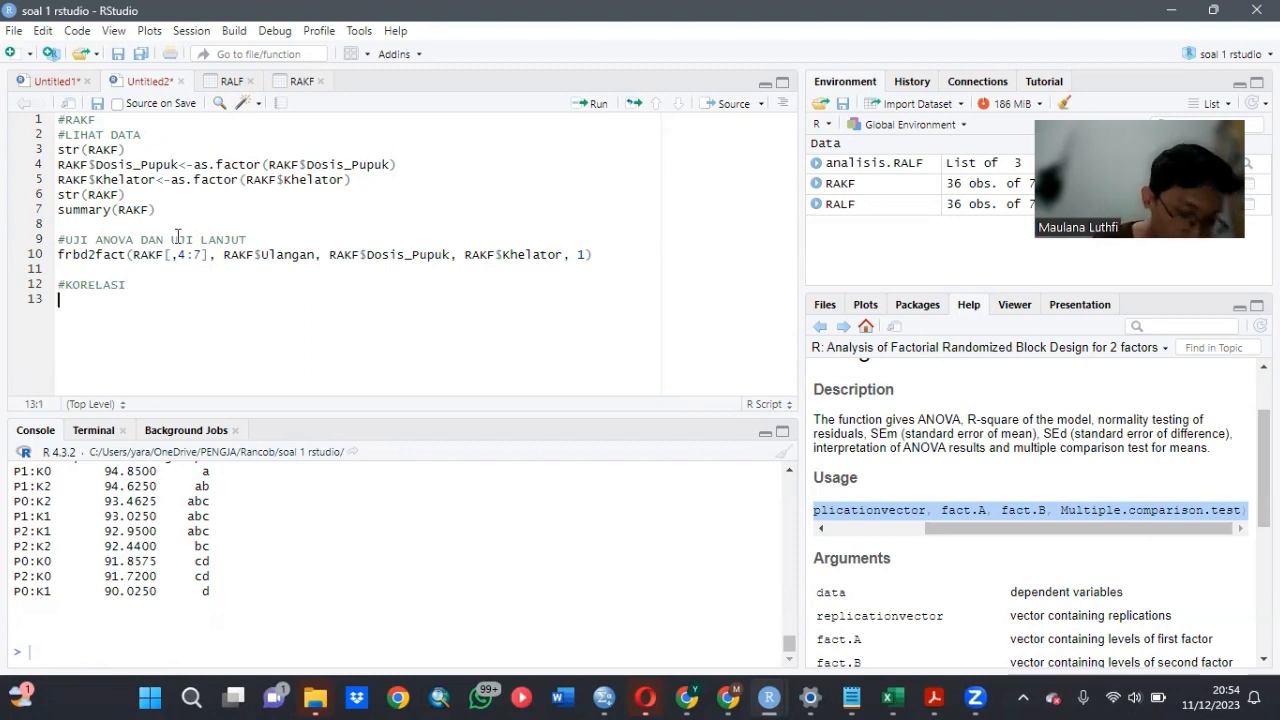
- Write an assignment of an empty correlation() call to analisis.RAKF under the #KORELASI heading
text(analisis)
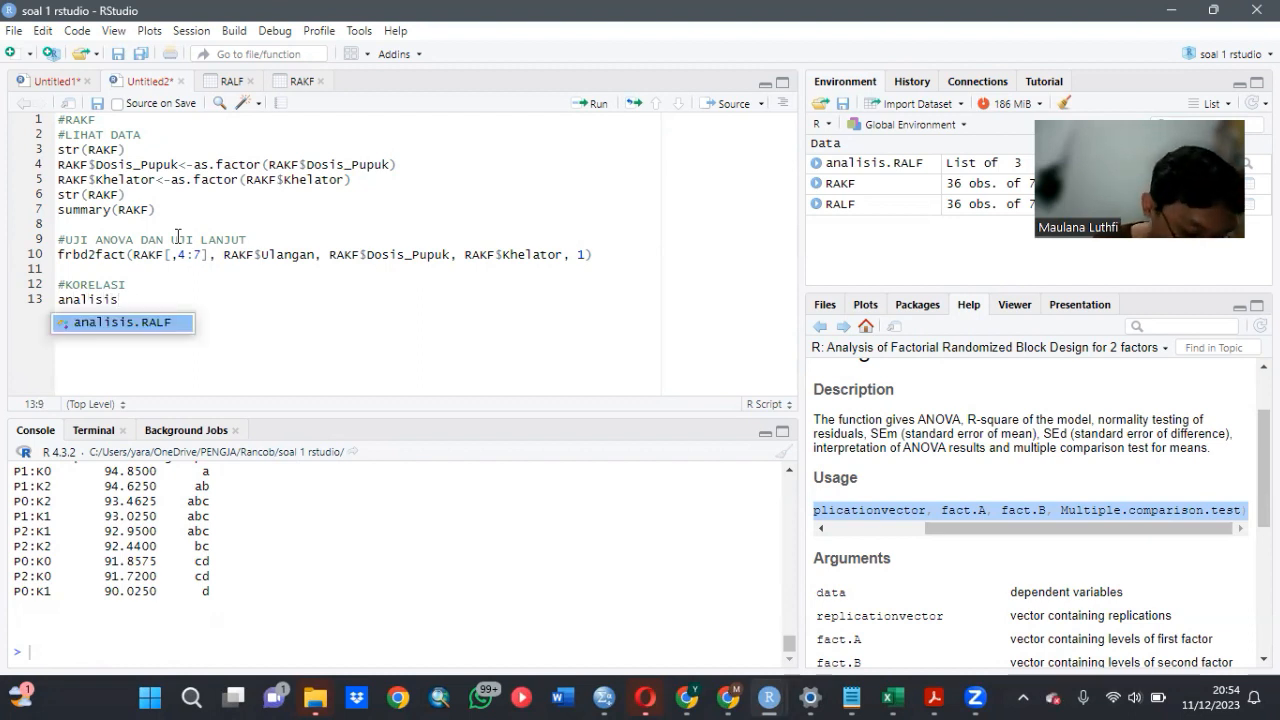
text(.RA)
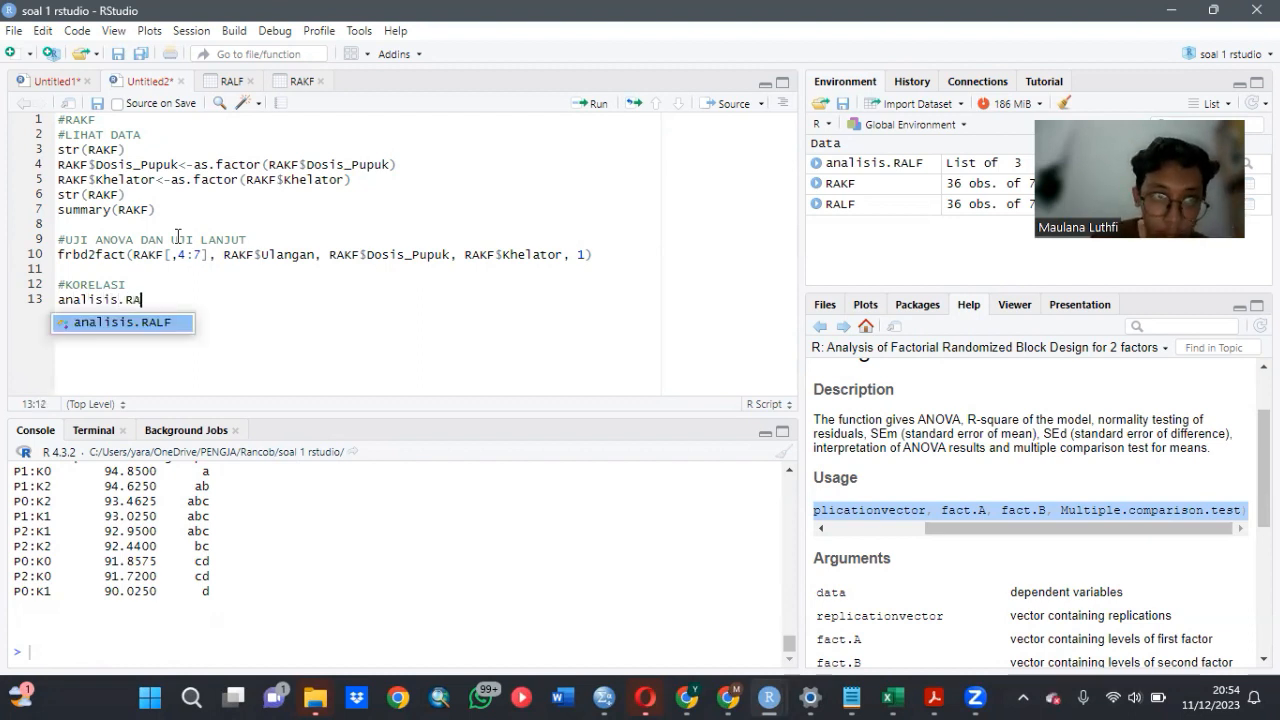
text(KF)
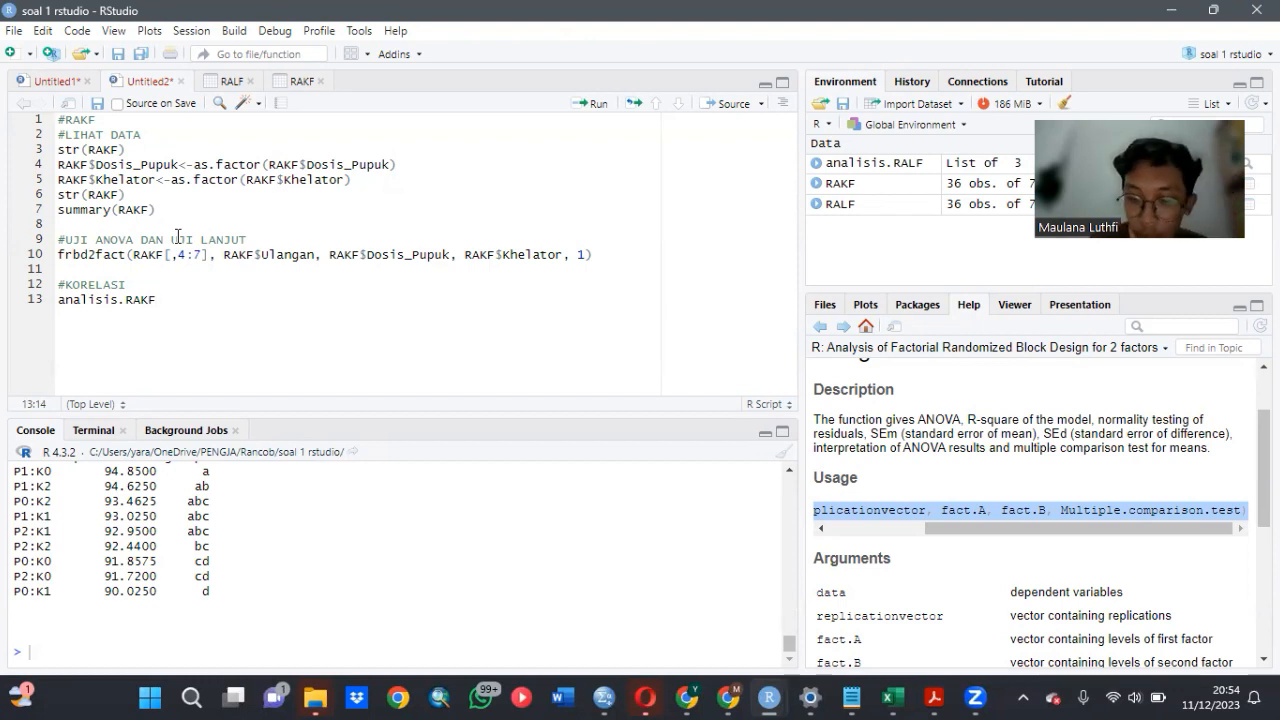
text(<-)
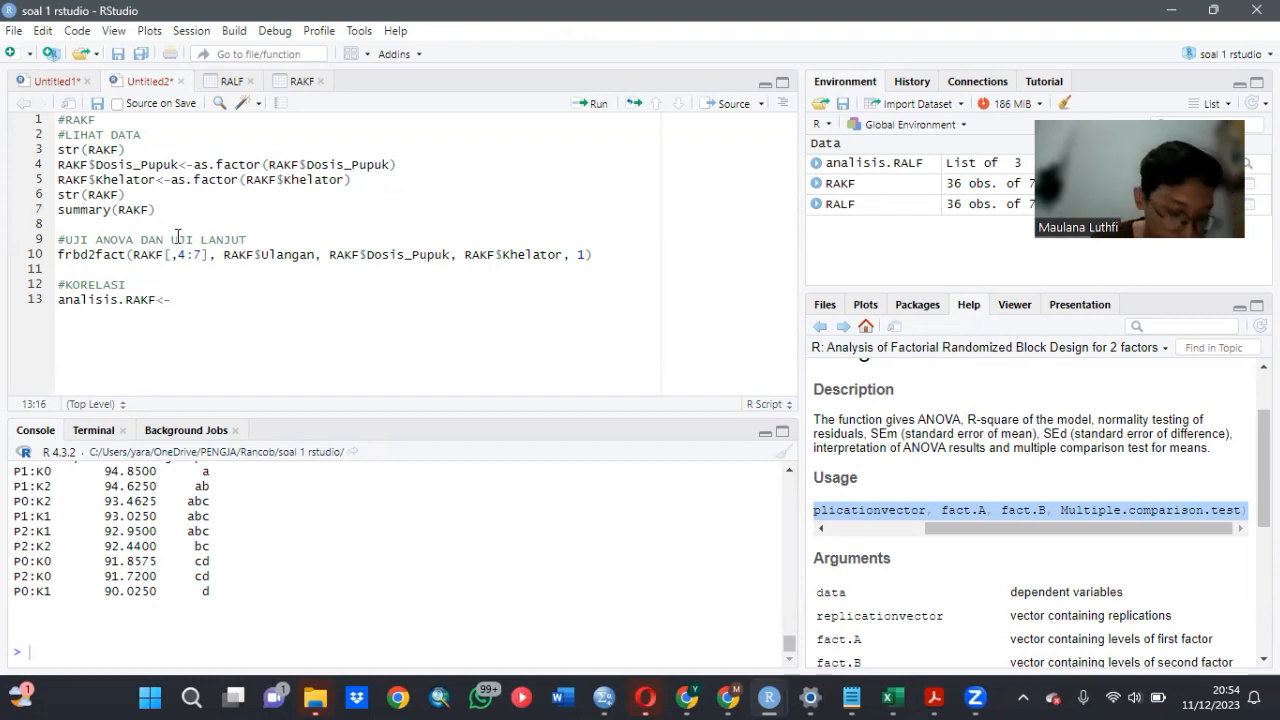
text(corre)
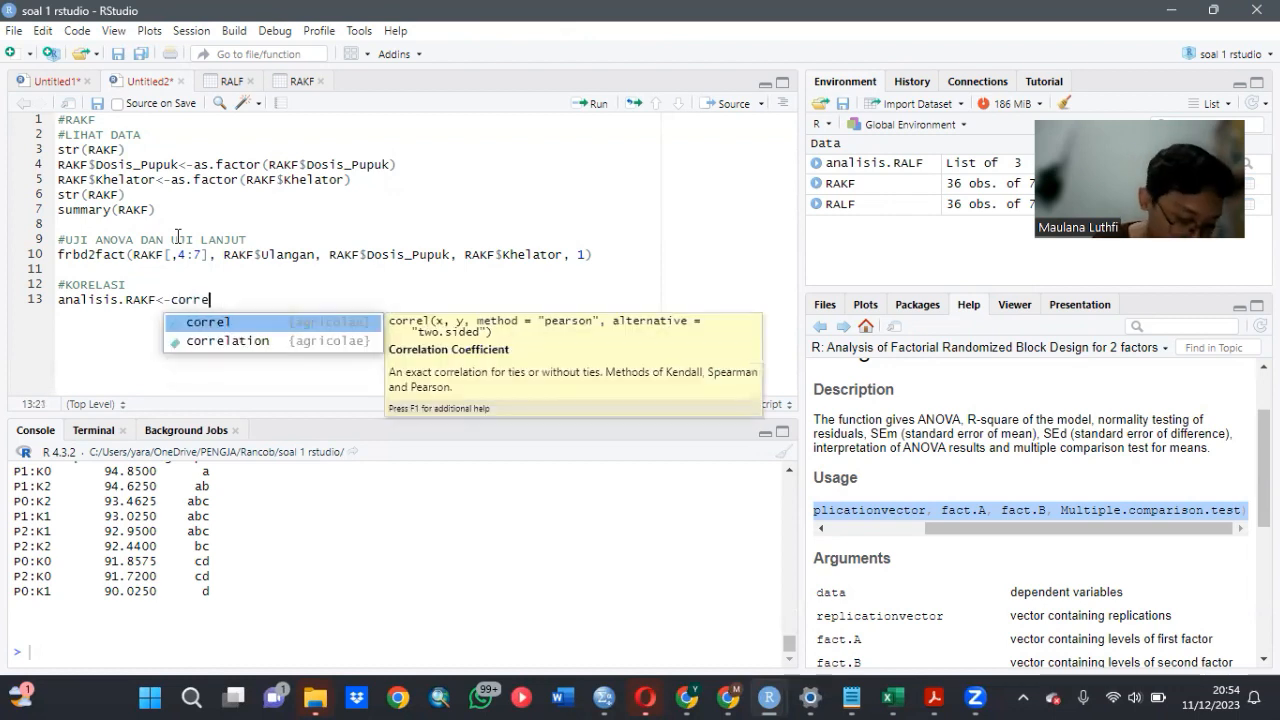
click(225, 341)
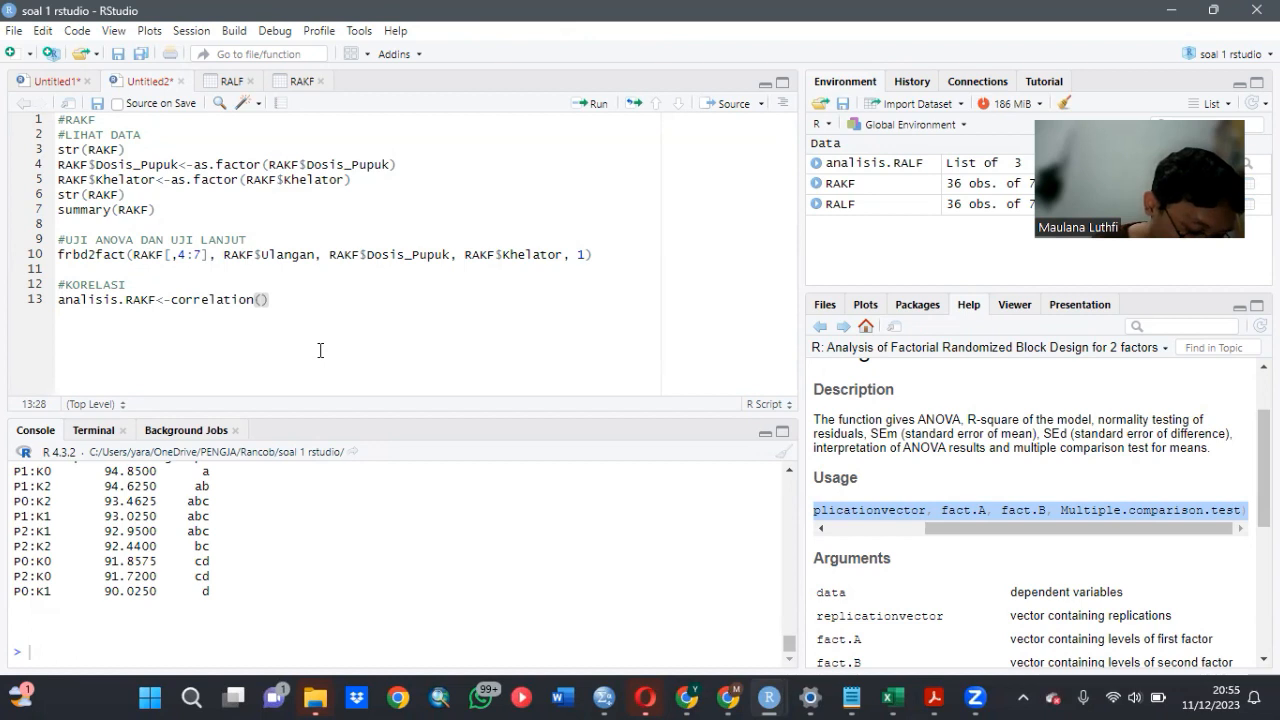
- Enter RAKF[4:7] as the data argument of the correlation() call
text(RAK)
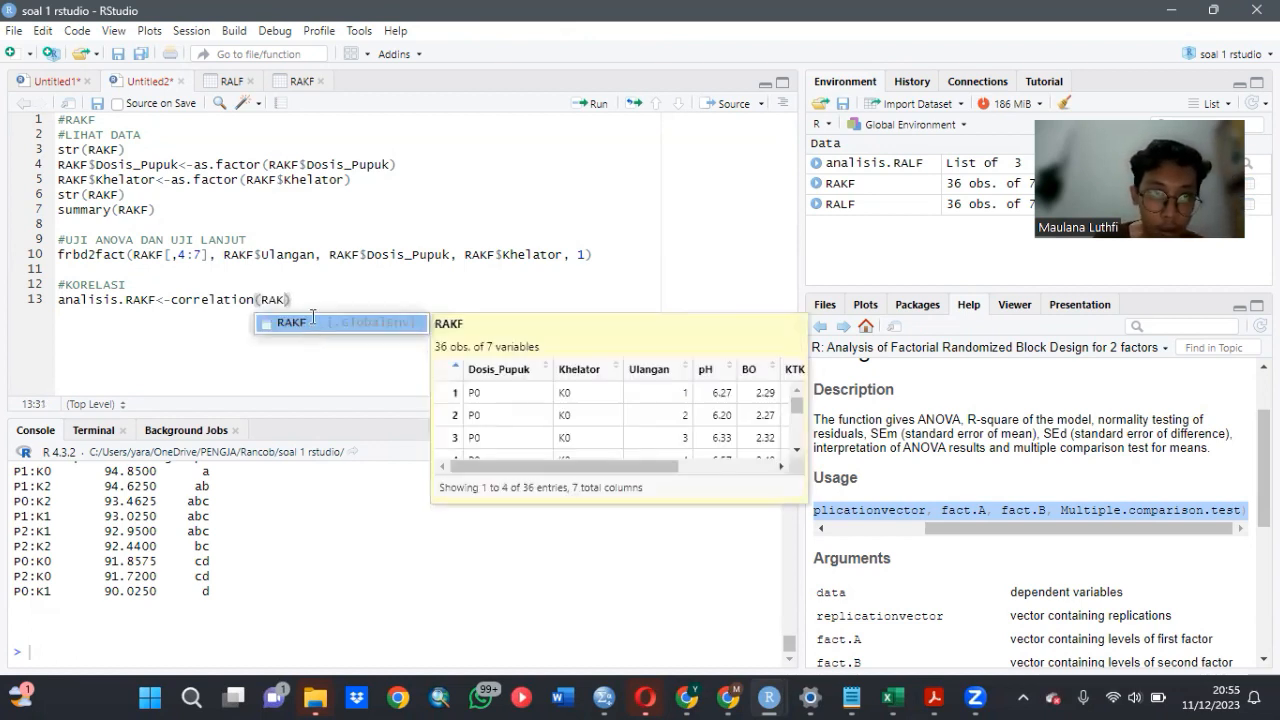
click(311, 317)
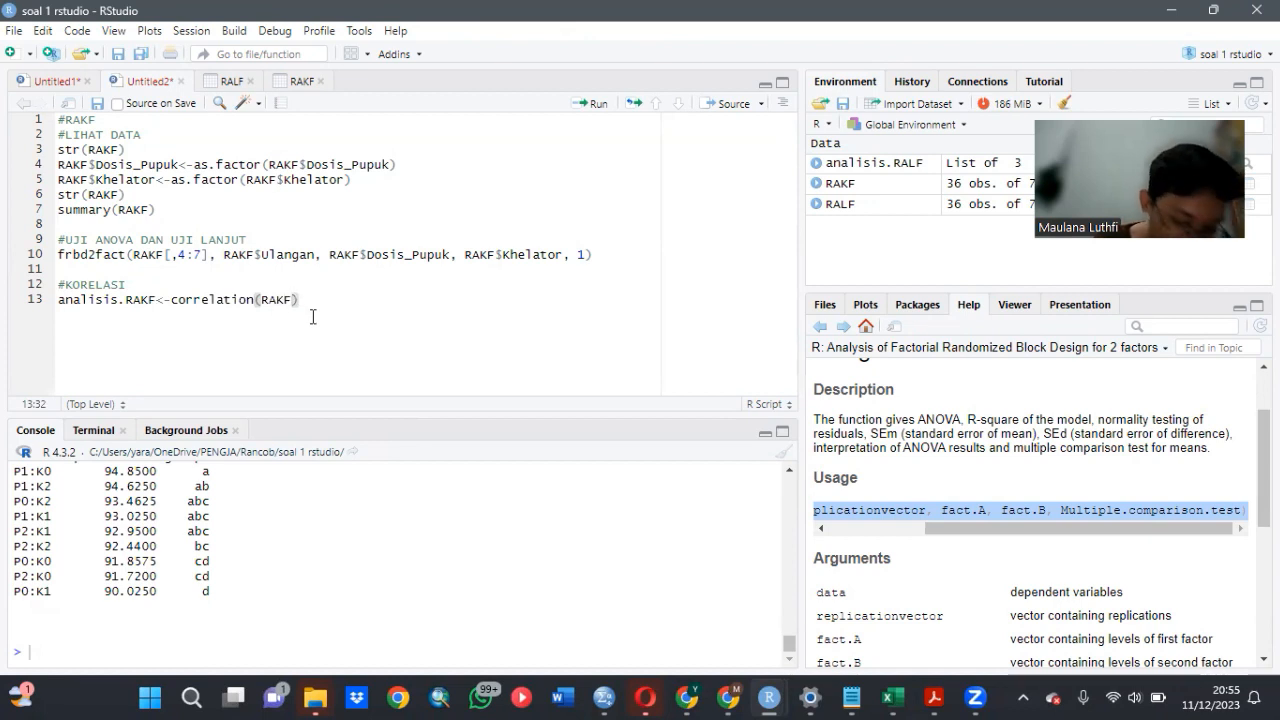
text([)
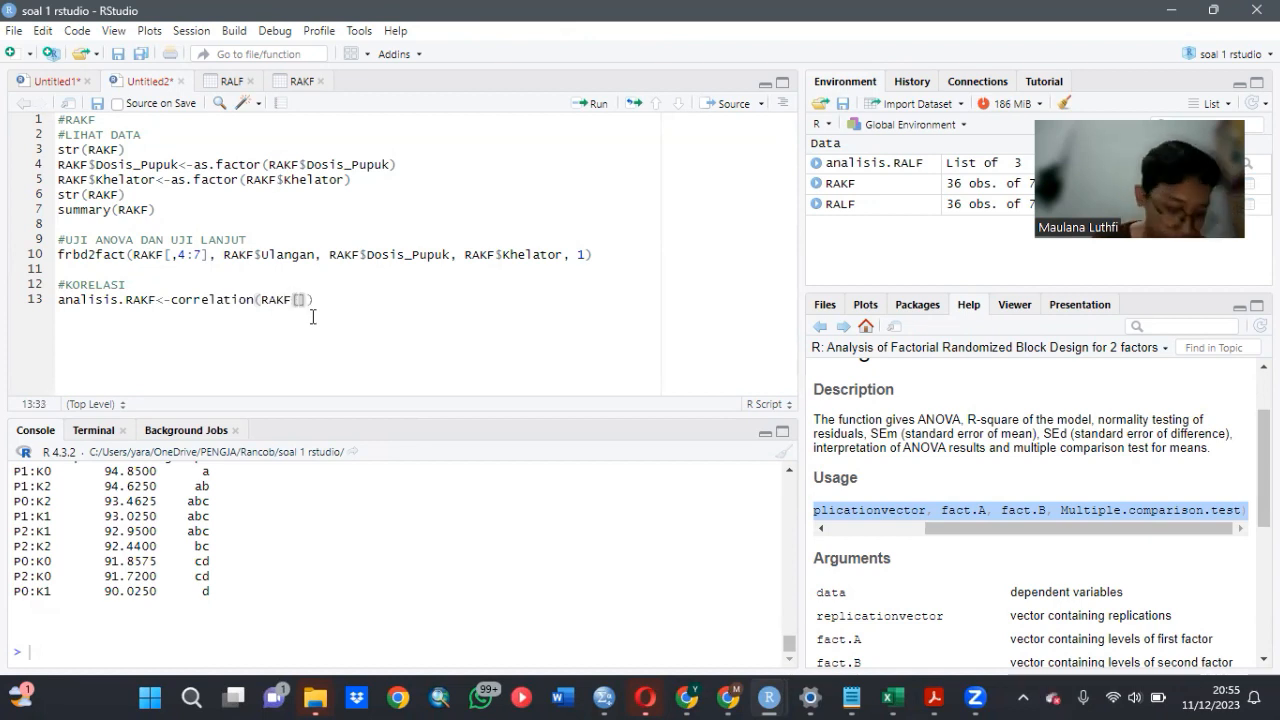
text(4:)
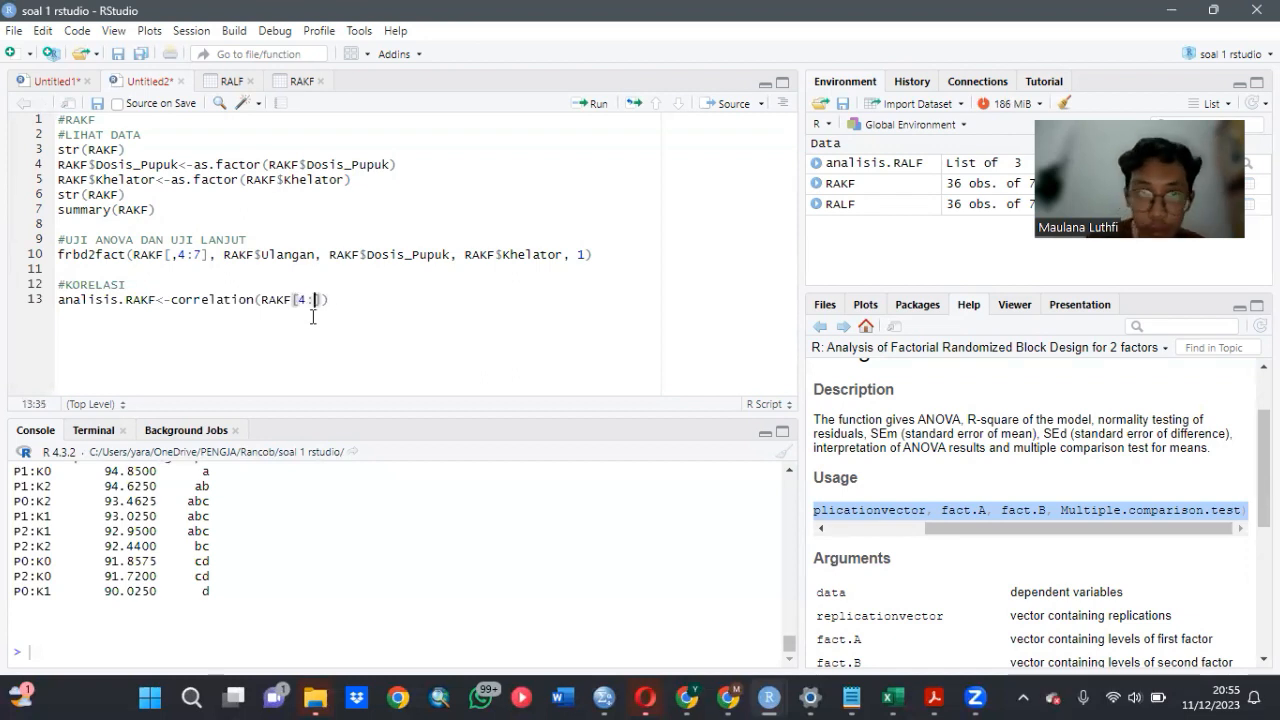
text(7)
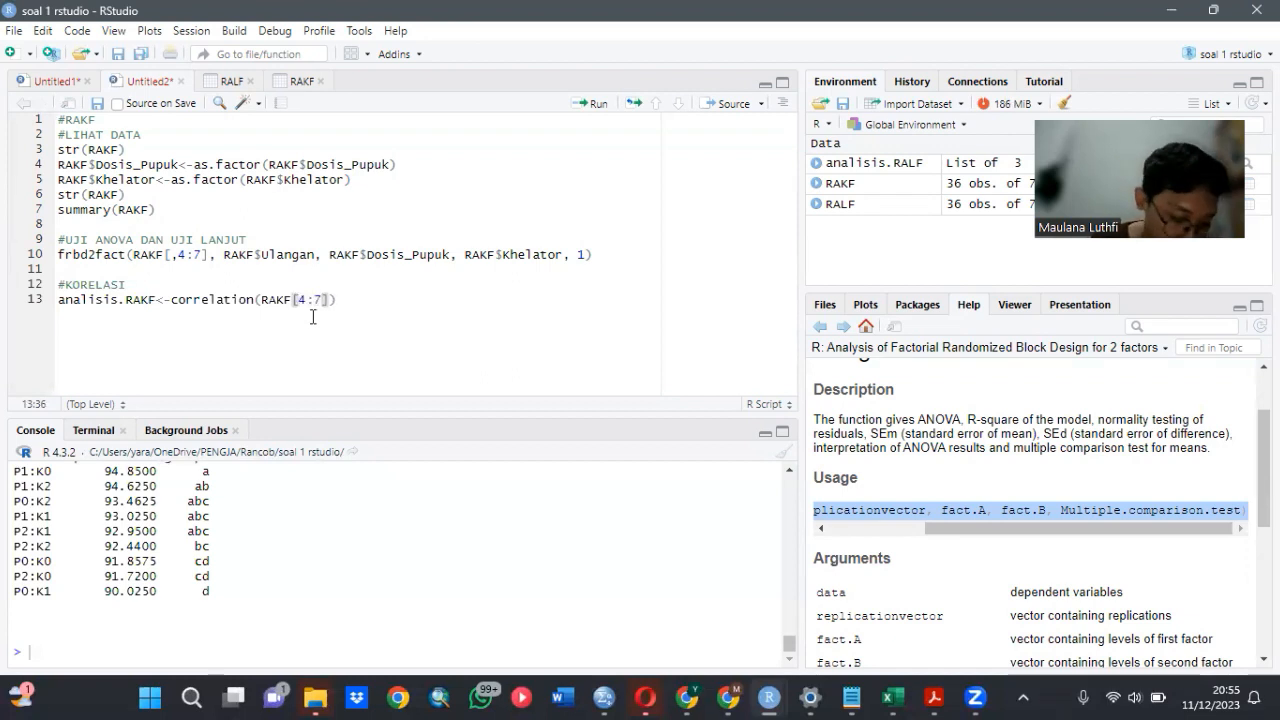
text(])
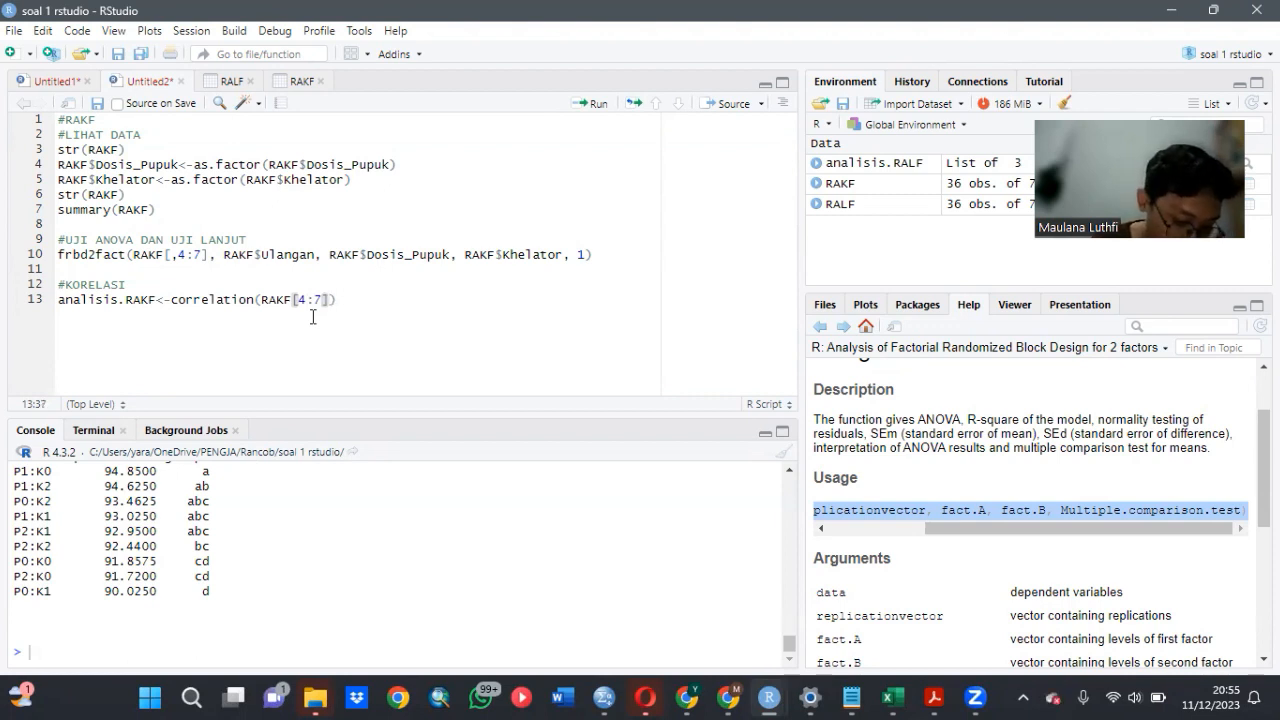
text(,)
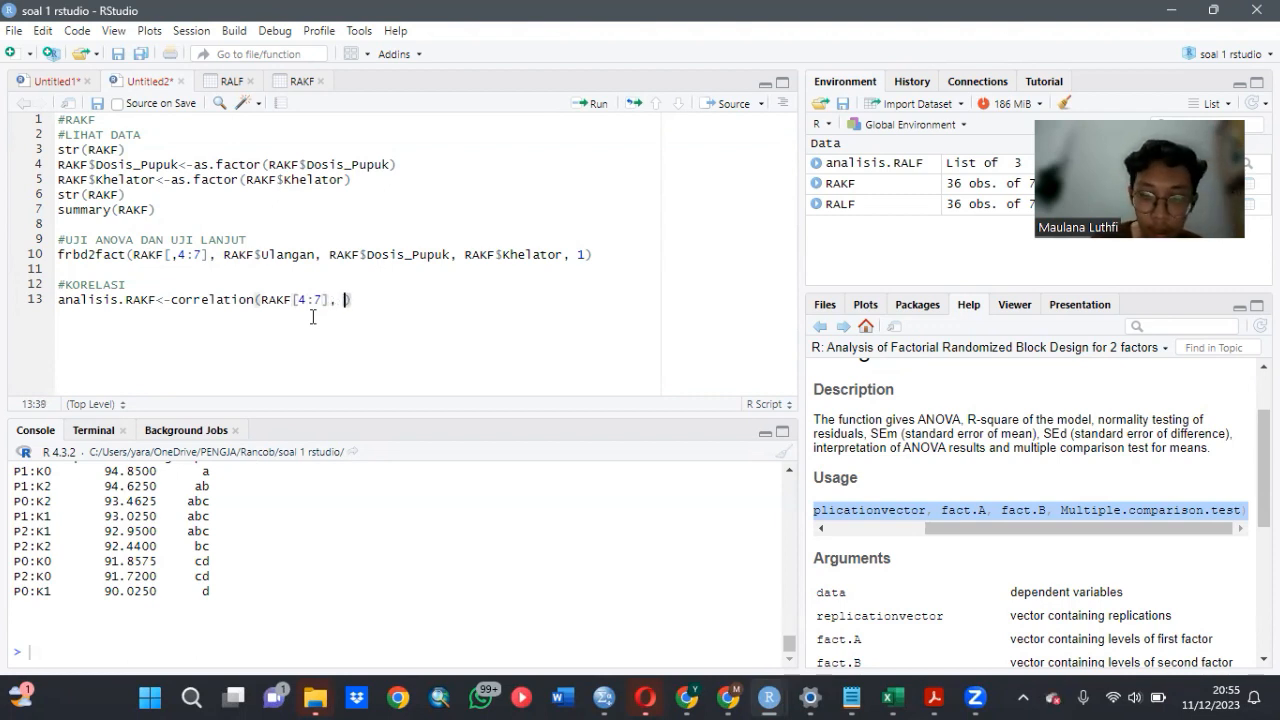
text( moth)
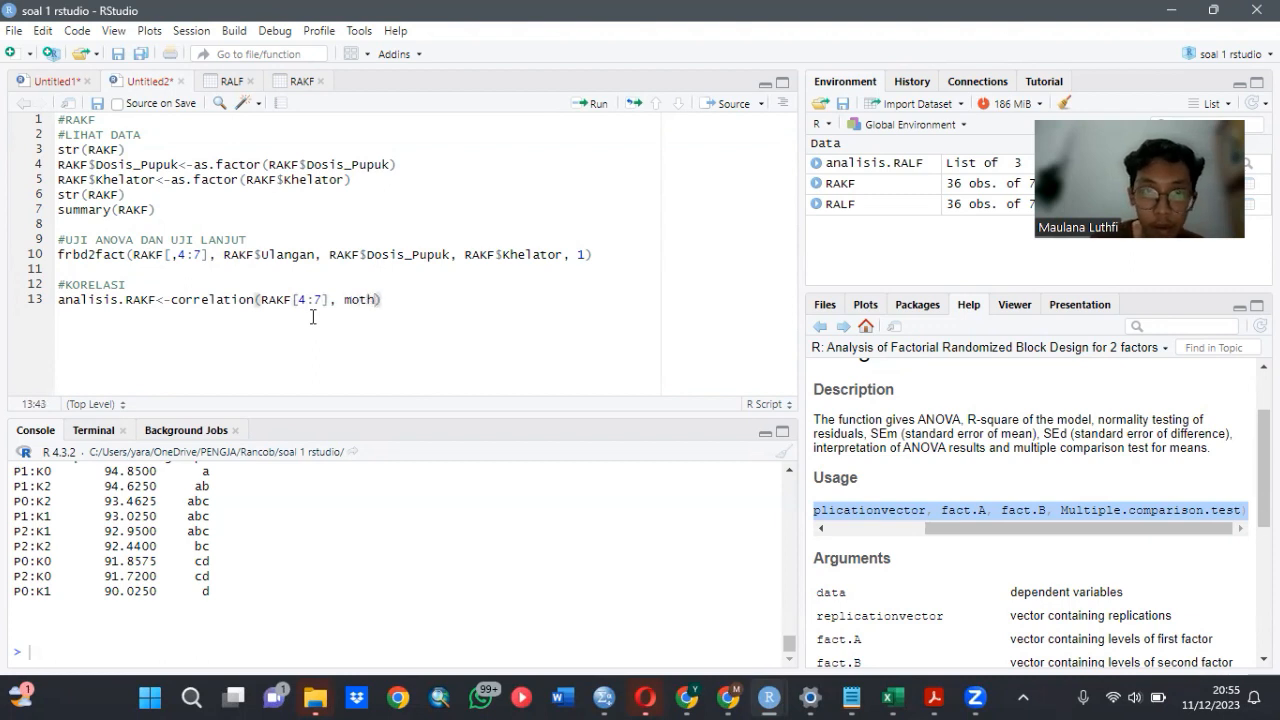
- Add method = "pearson" to the correlation() call and run the correlation code
key(BackSpace)
key(BackSpace)
text(etho)
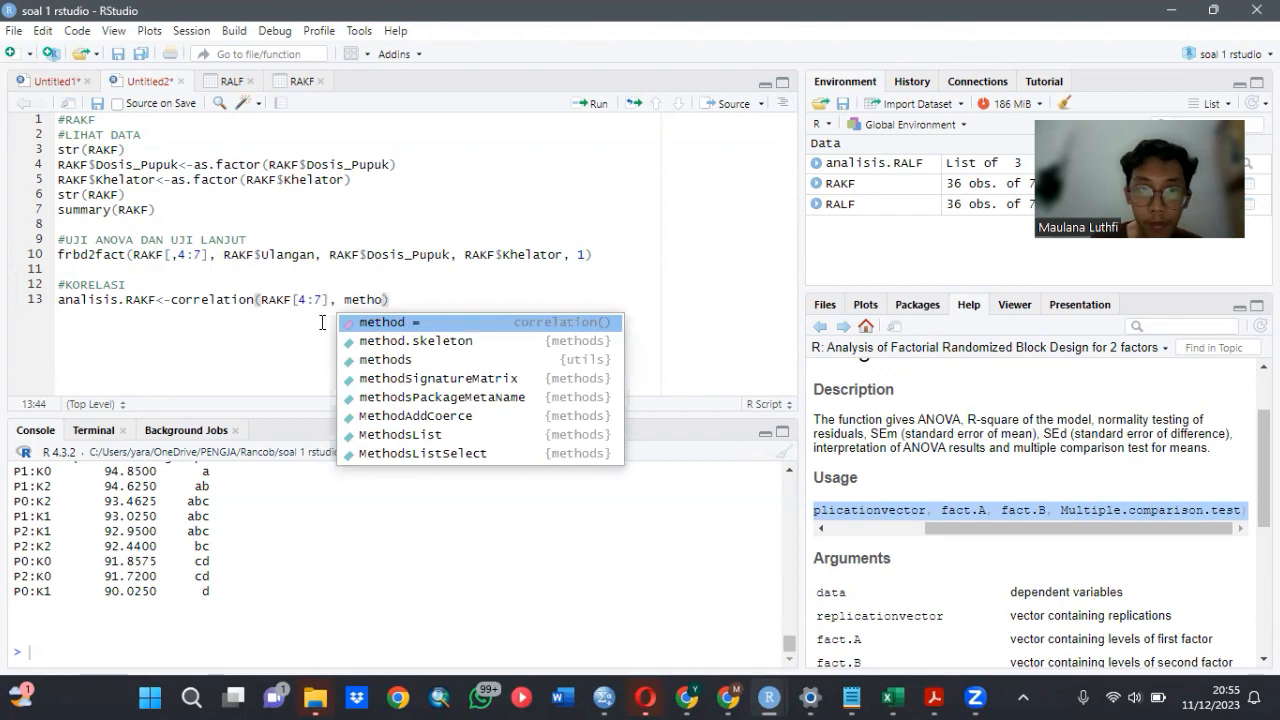
click(368, 322)
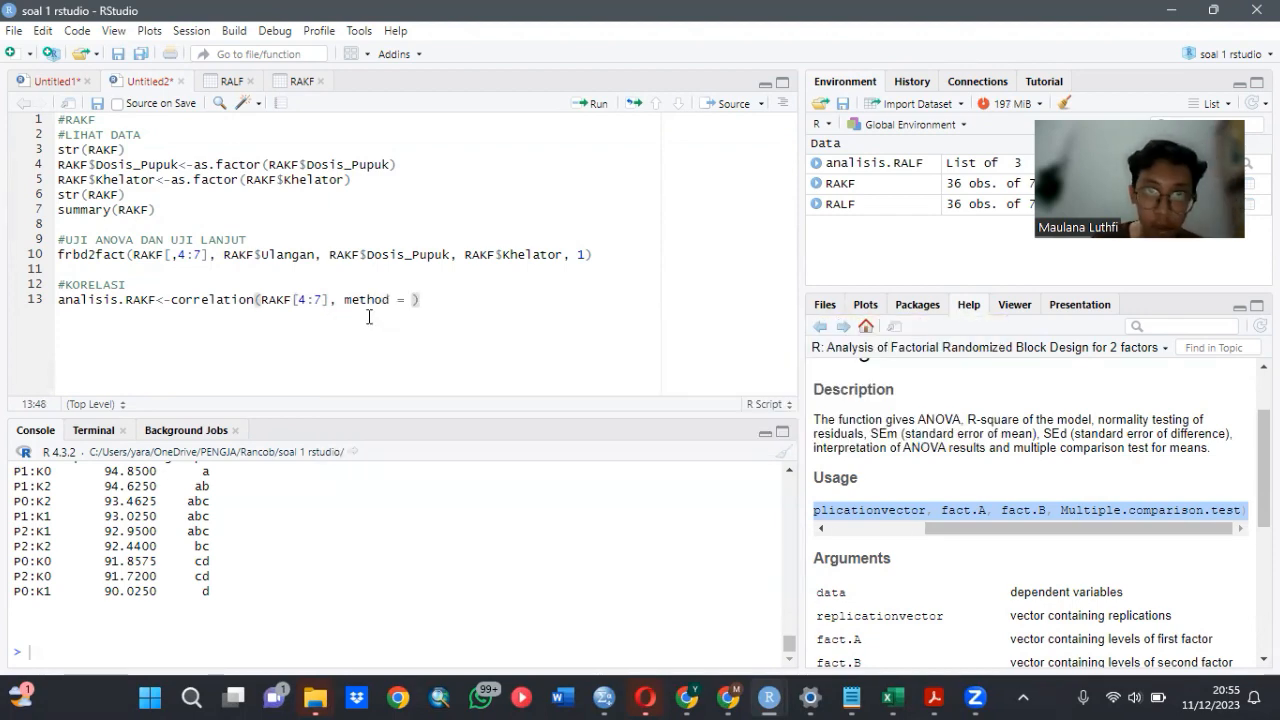
text("pea)
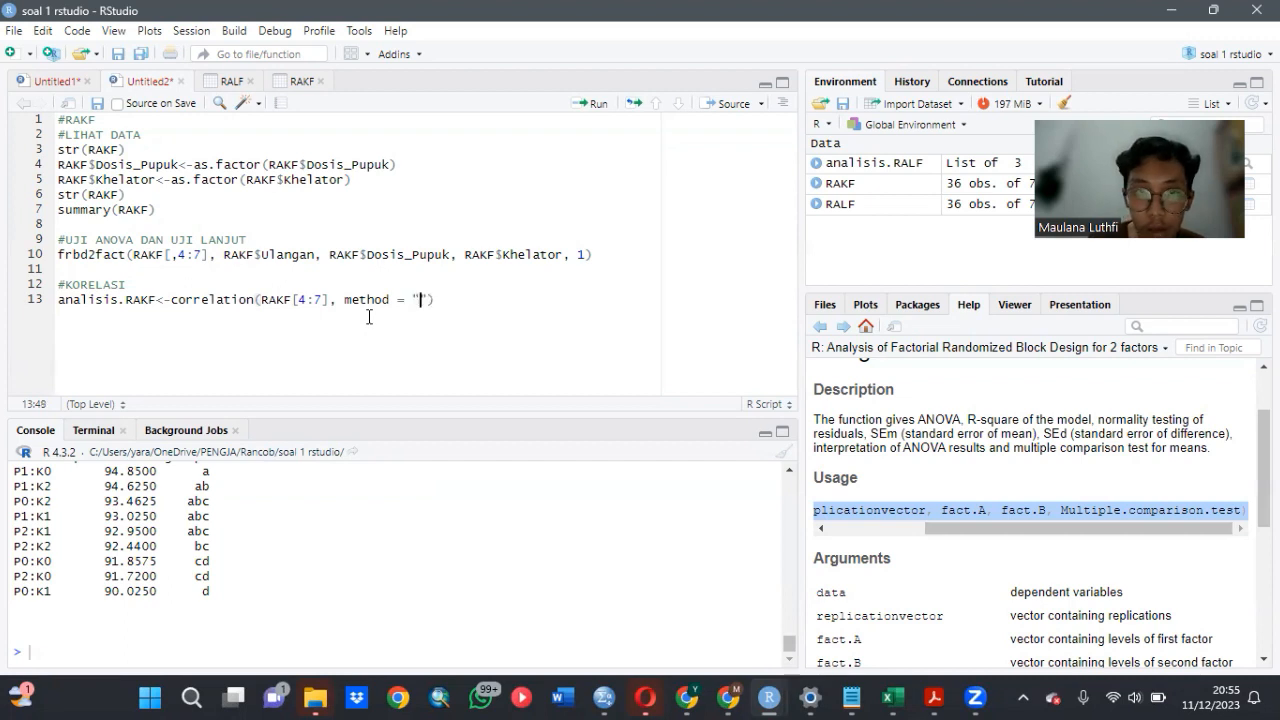
text(rson)
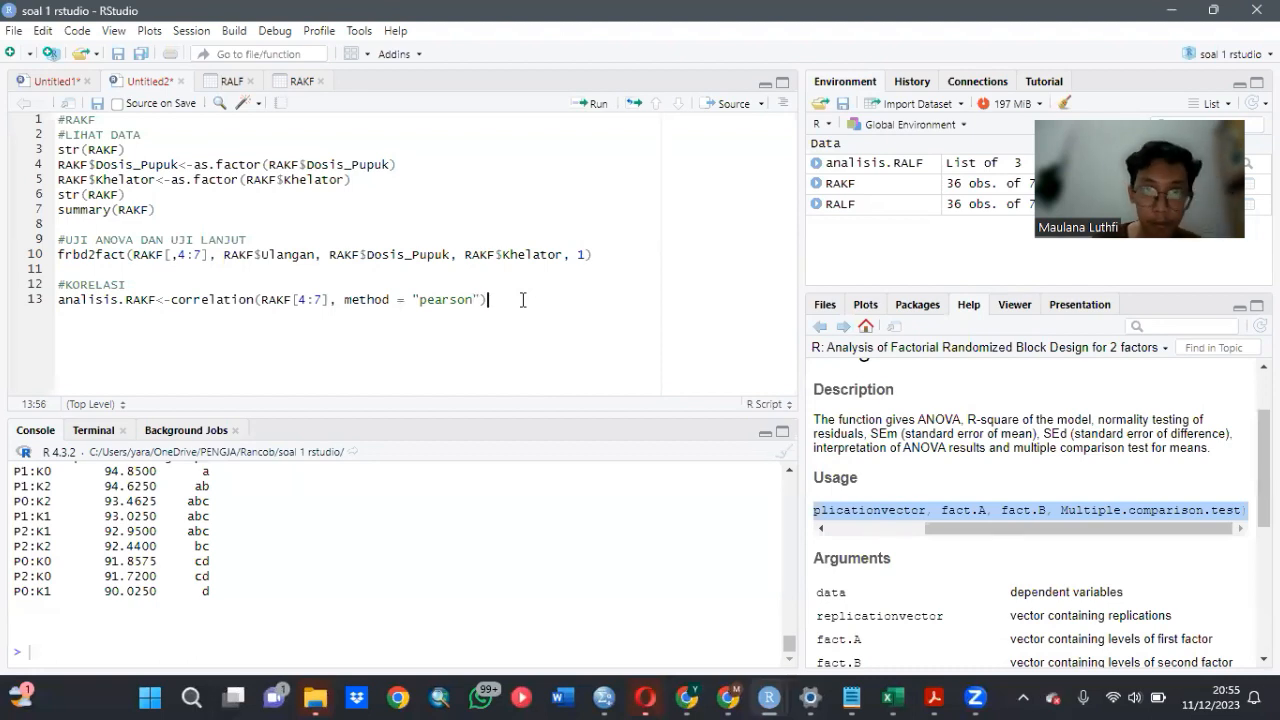
click(591, 103)
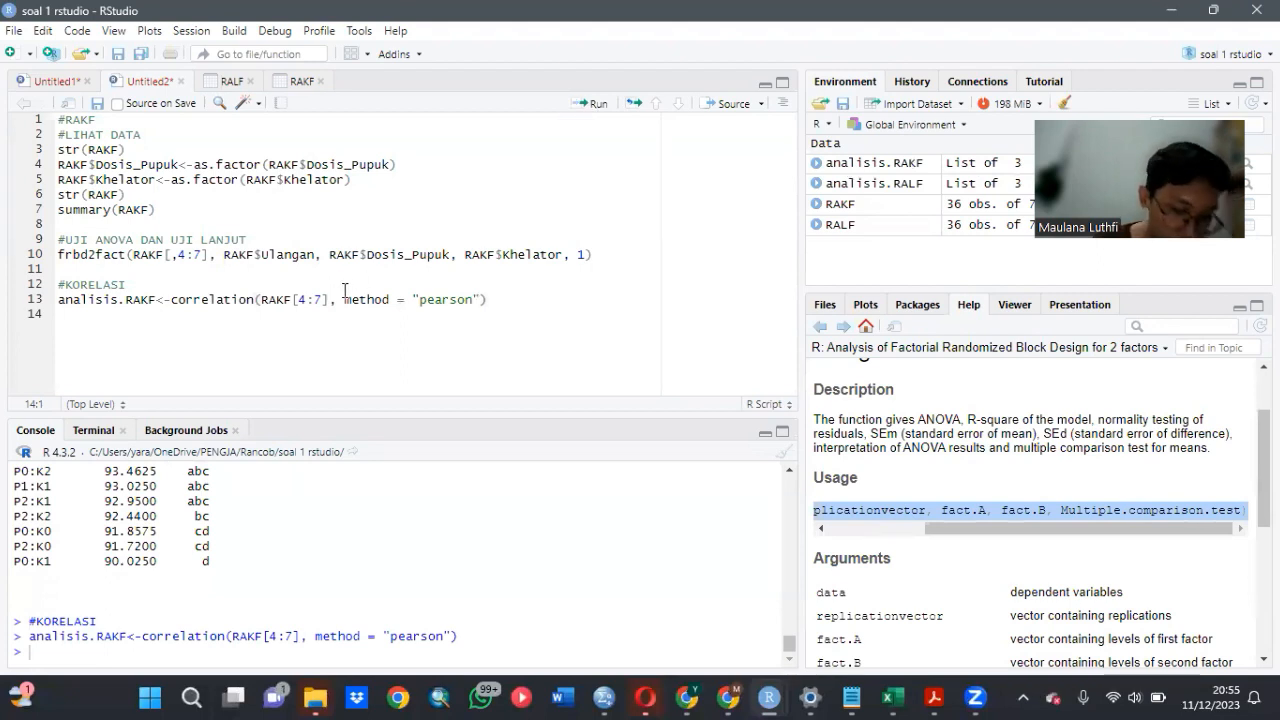
- Add a line calling analisis.RAKF below the correlation assignment and run it to print the correlation results
text(anal)
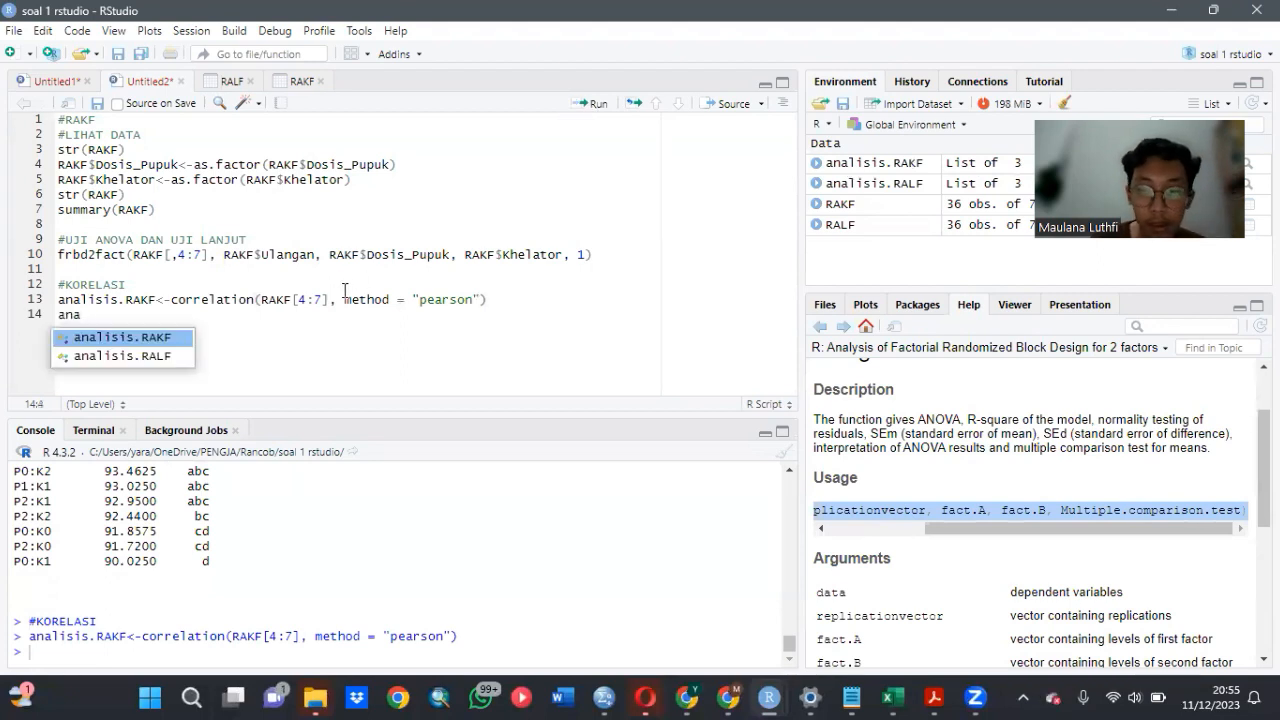
click(186, 345)
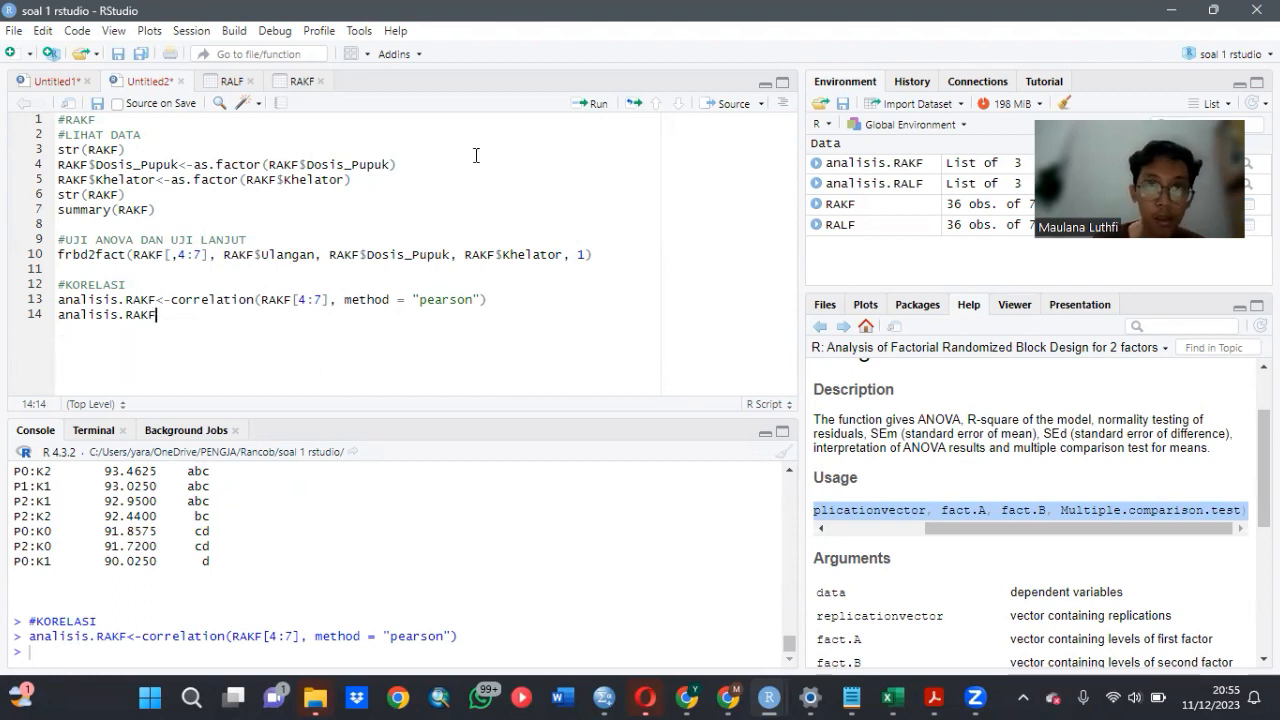
click(590, 104)
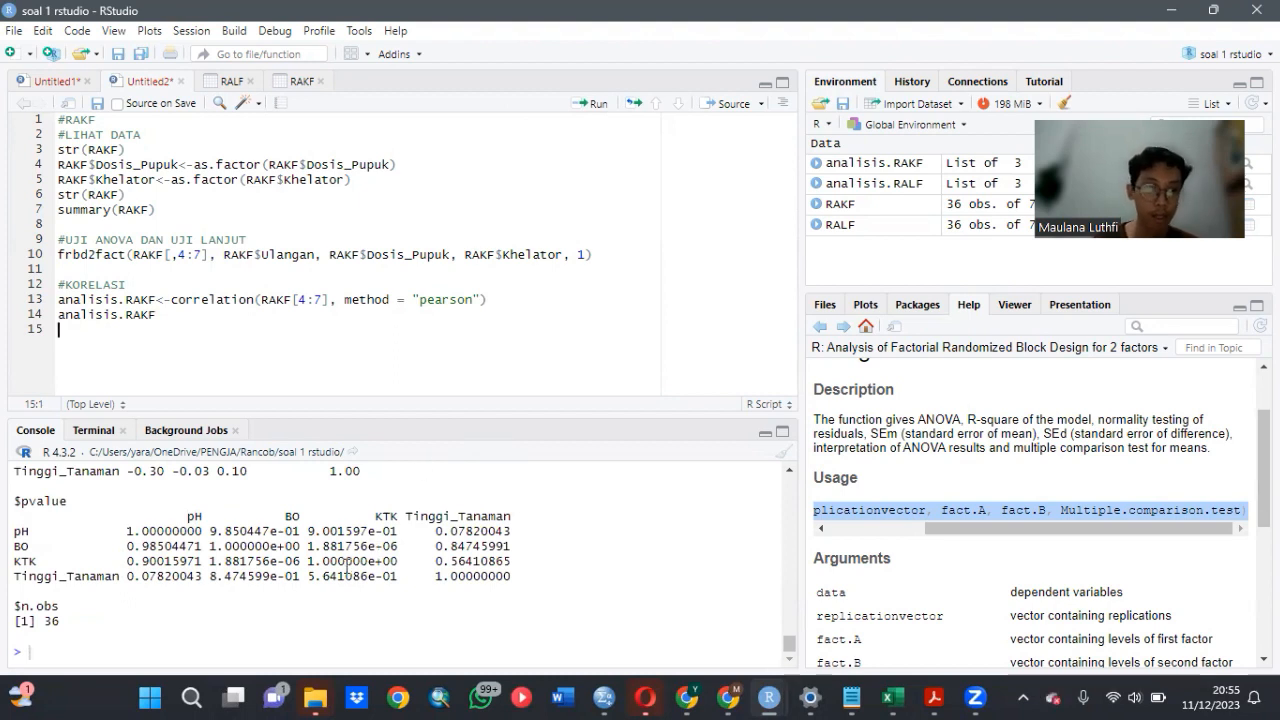
- Examine the RAKF correlation coefficients and p-values among pH, BO, KTK and Tinggi_Tanaman in the console output
scroll(229, 537, up, 2)
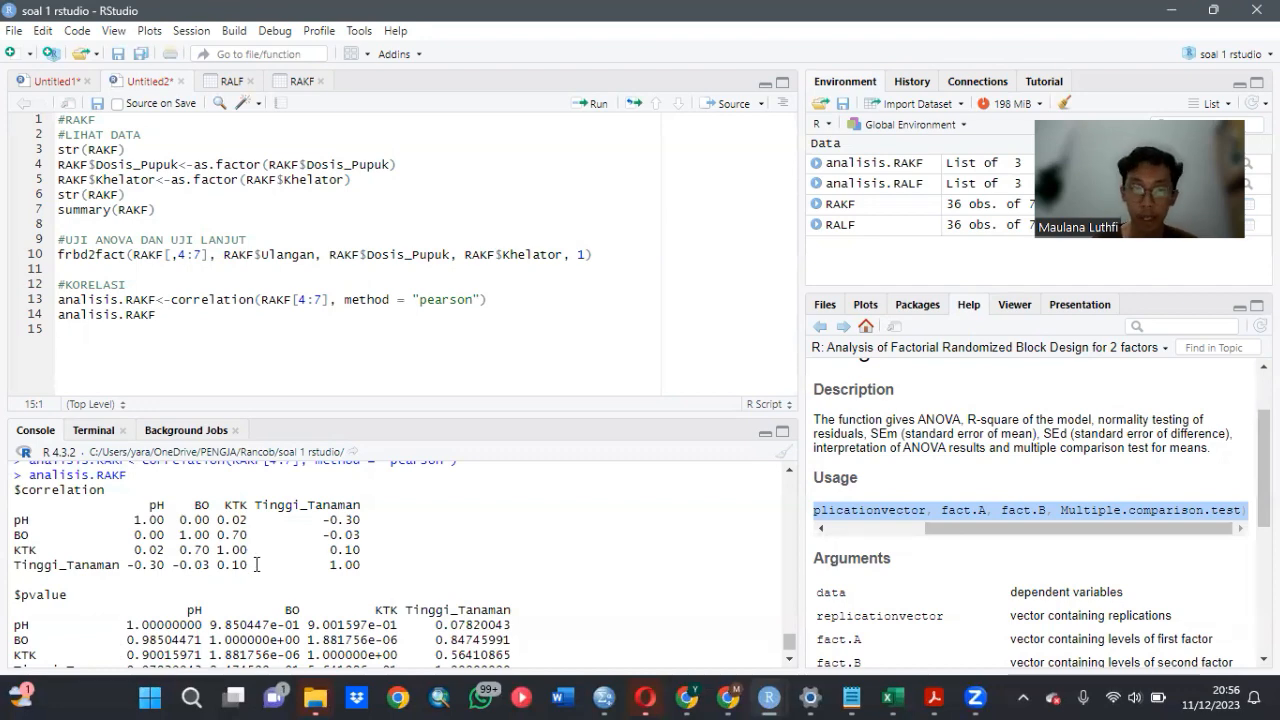
scroll(461, 528, down, 3)
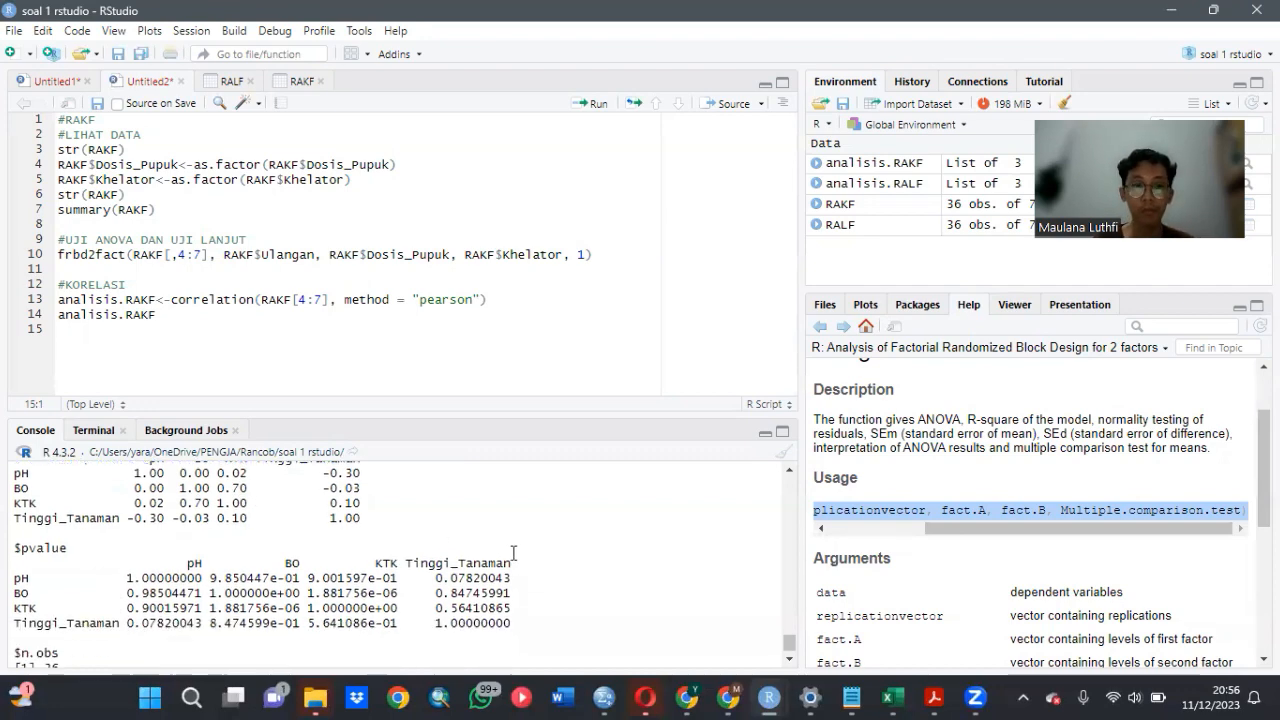
scroll(513, 553, up, 5)
scroll(513, 553, up, 2)
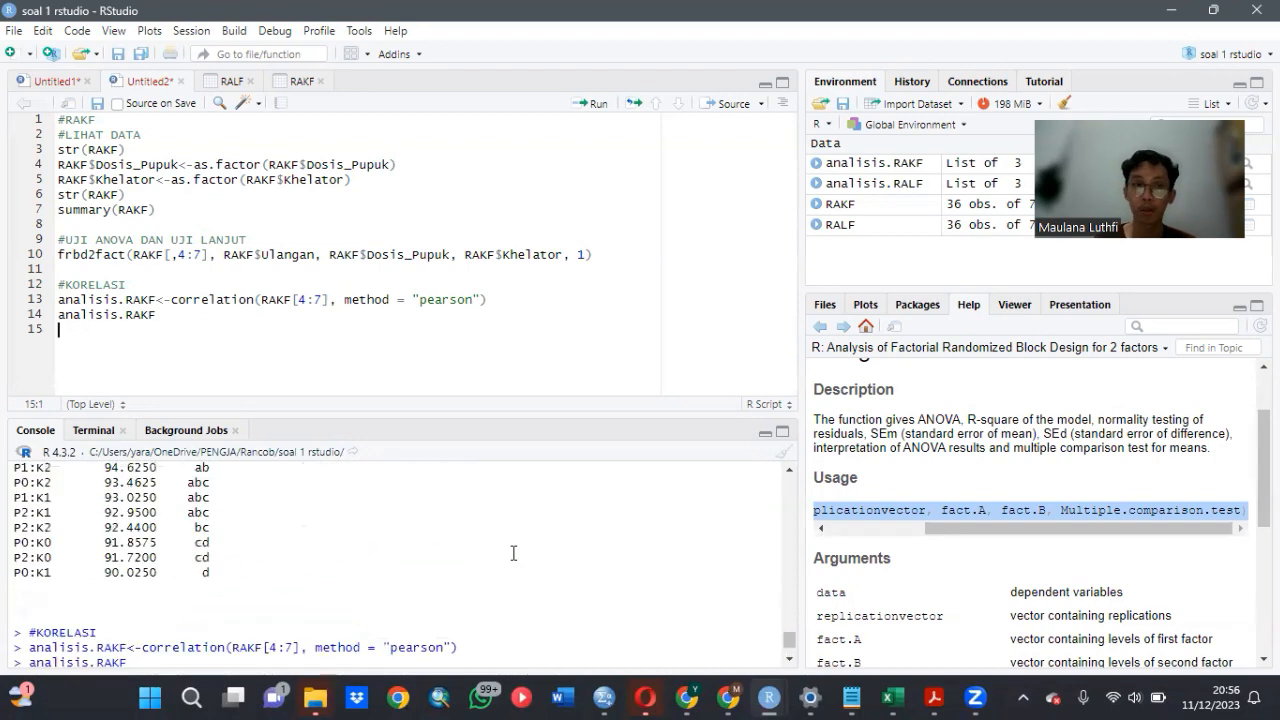
scroll(513, 553, up, 3)
scroll(513, 553, down, 8)
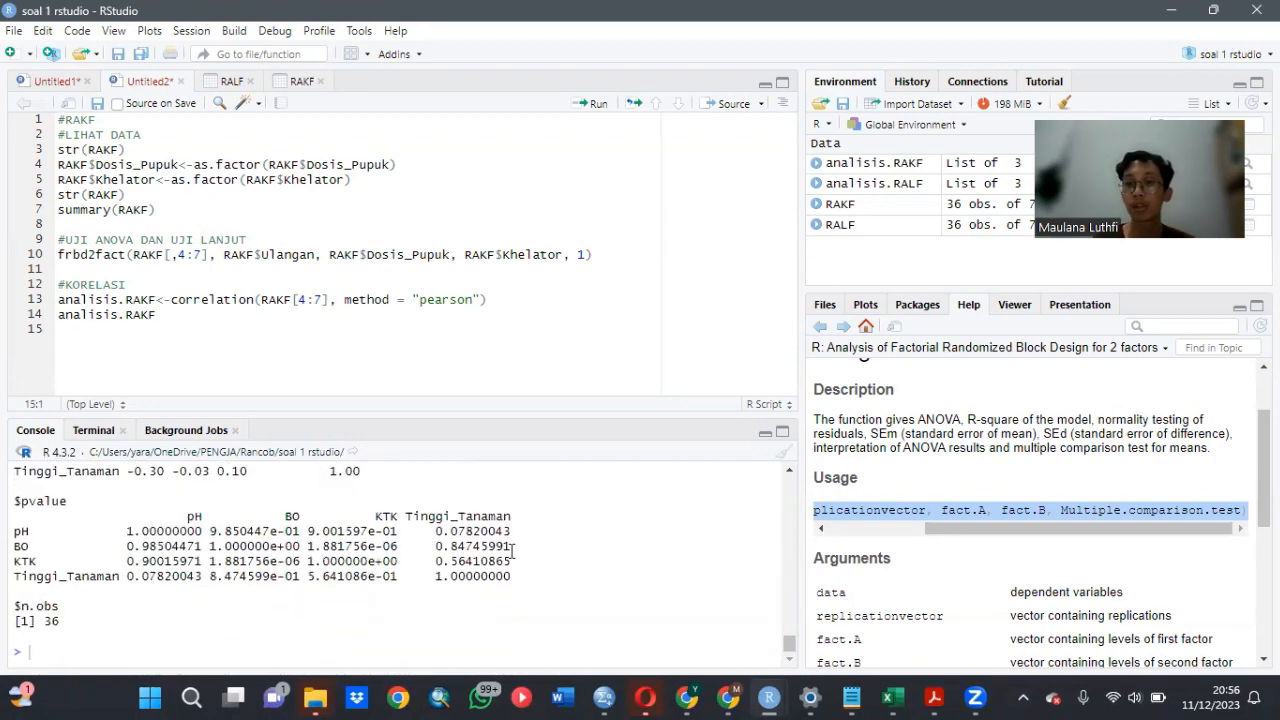
scroll(500, 553, up, 10)
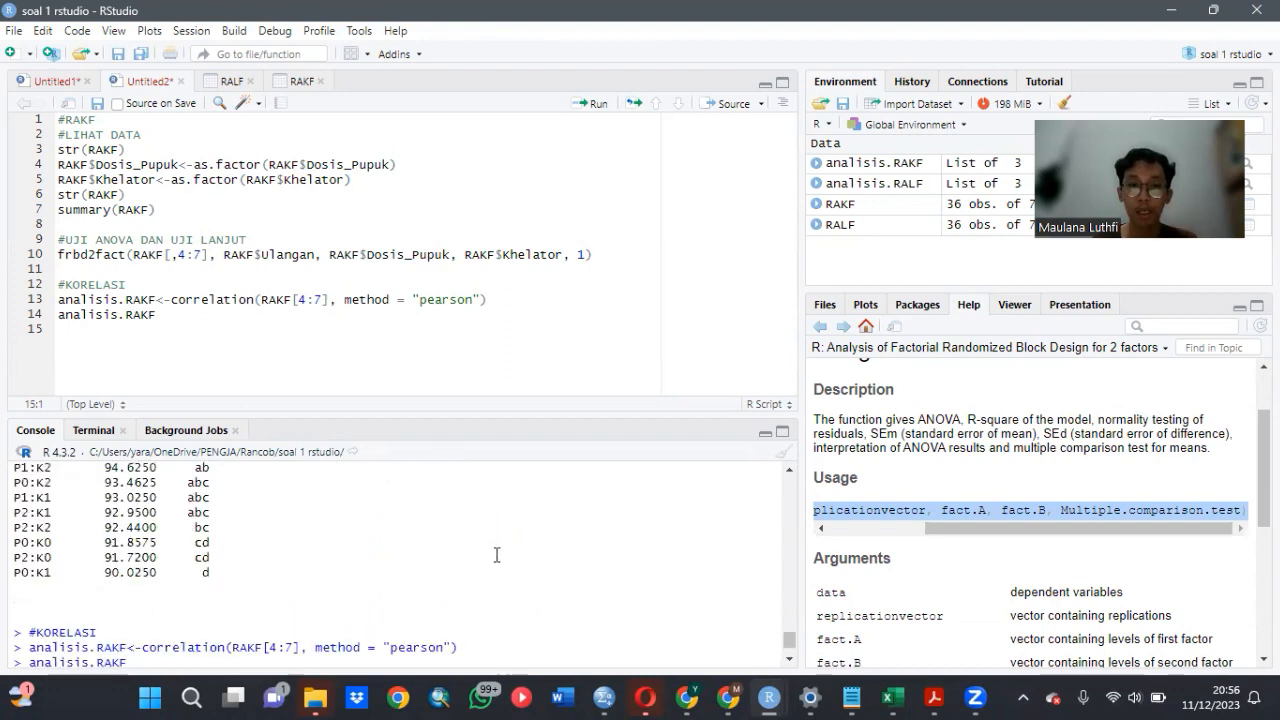
- Go back to the earlier analisis.RALF output and review its Pearson correlation and p-value matrices
scroll(496, 553, down, 10)
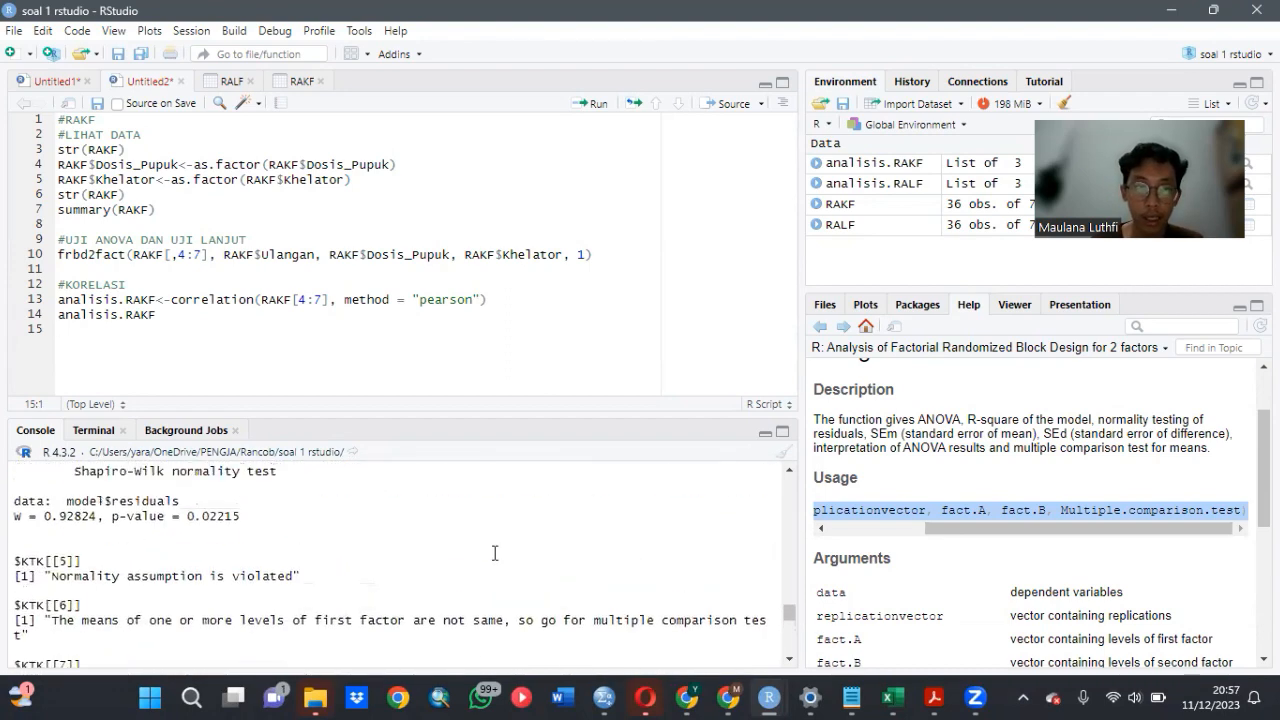
scroll(494, 553, up, 15)
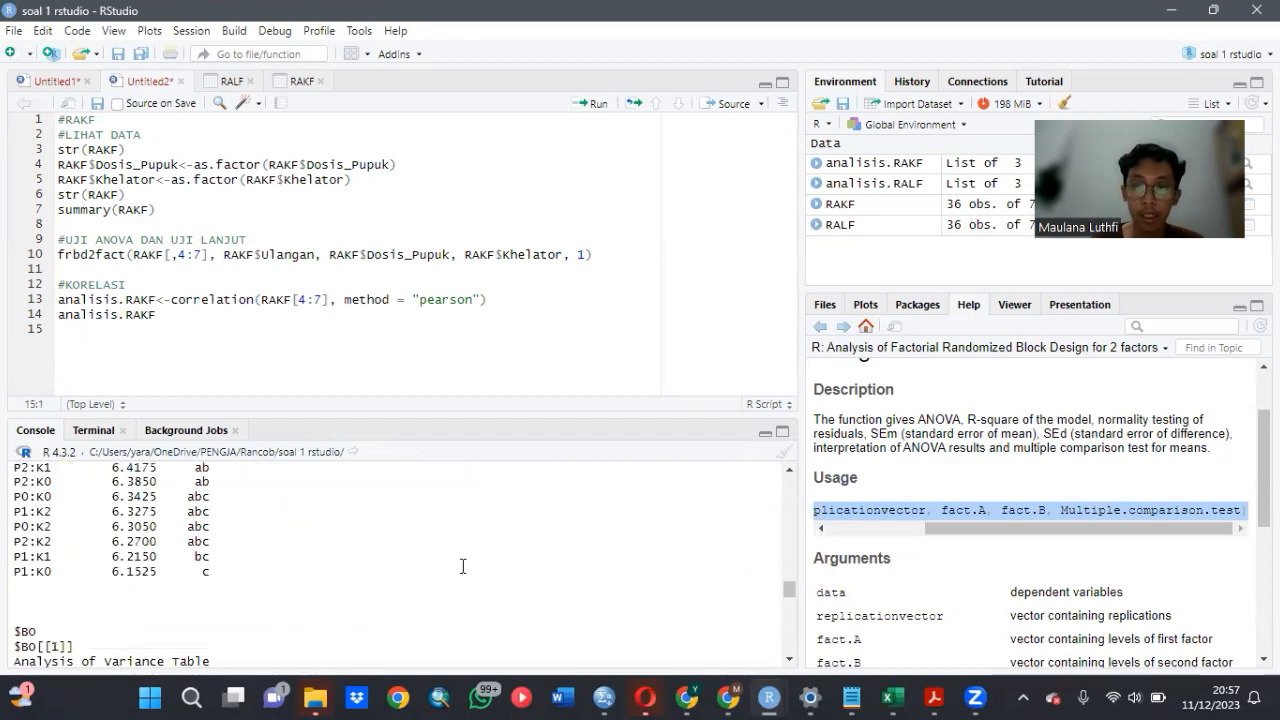
scroll(462, 566, up, 12)
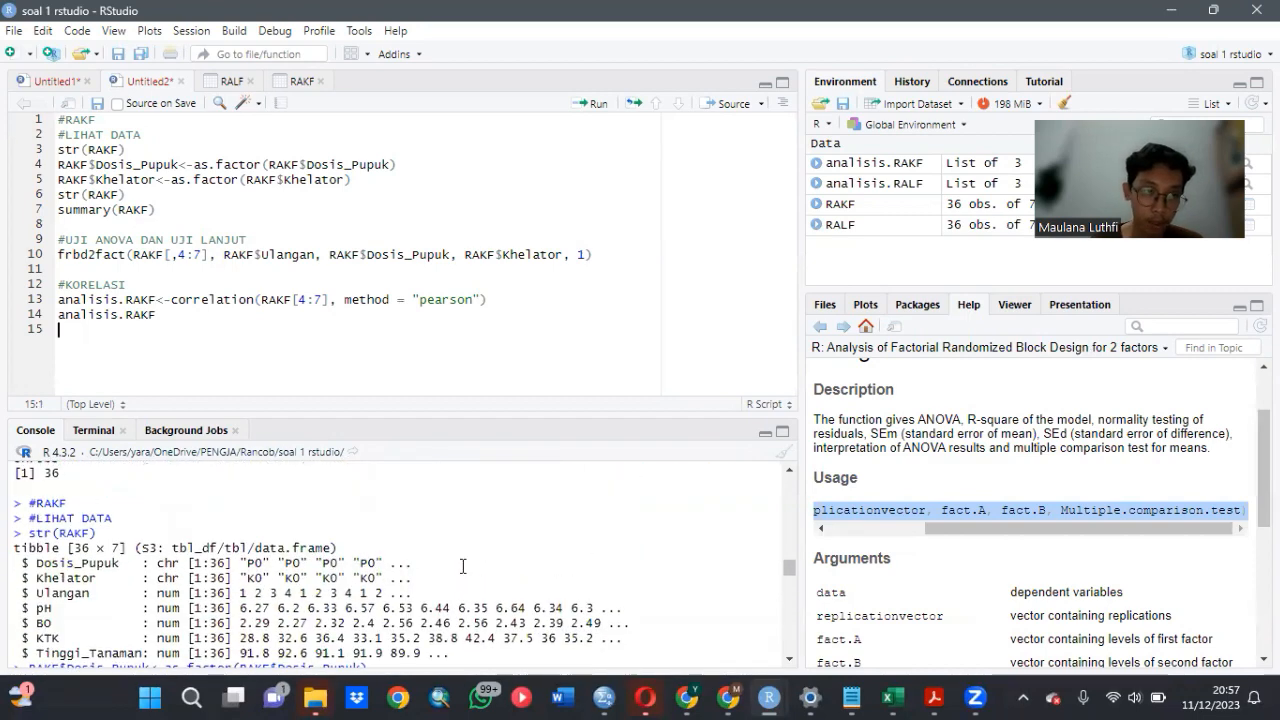
scroll(463, 566, down, 15)
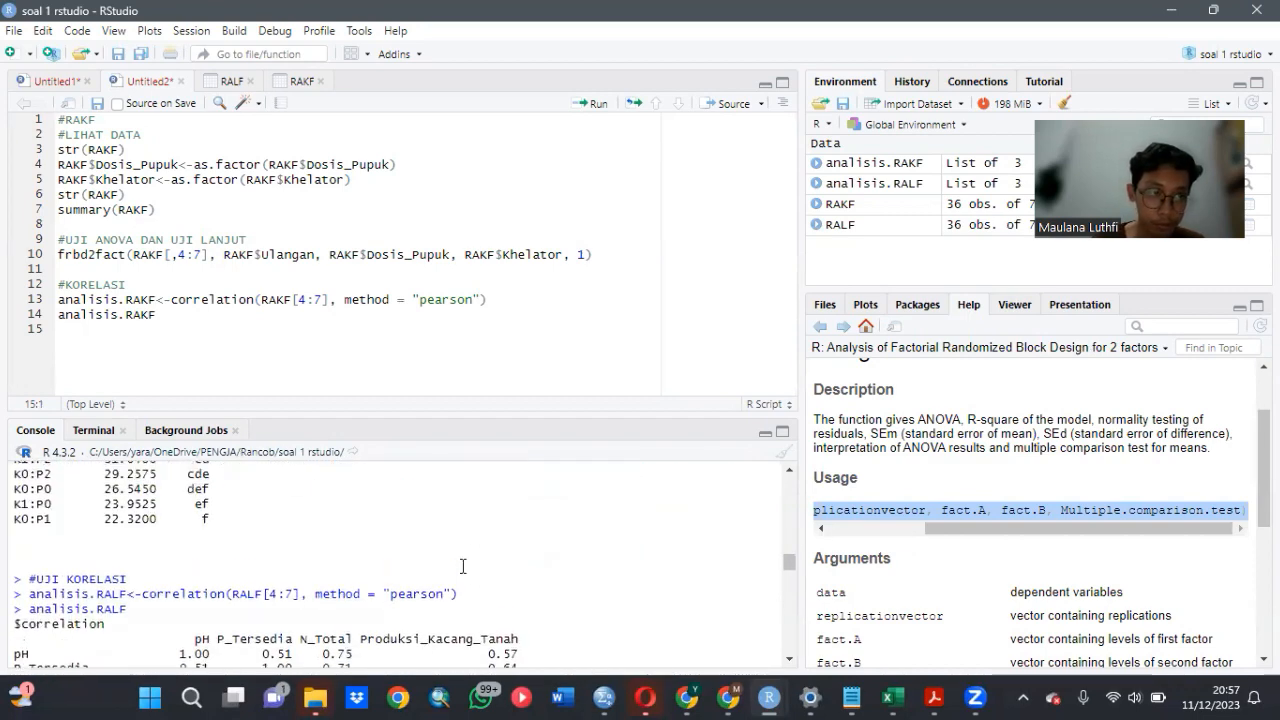
scroll(462, 566, down, 5)
scroll(462, 566, up, 3)
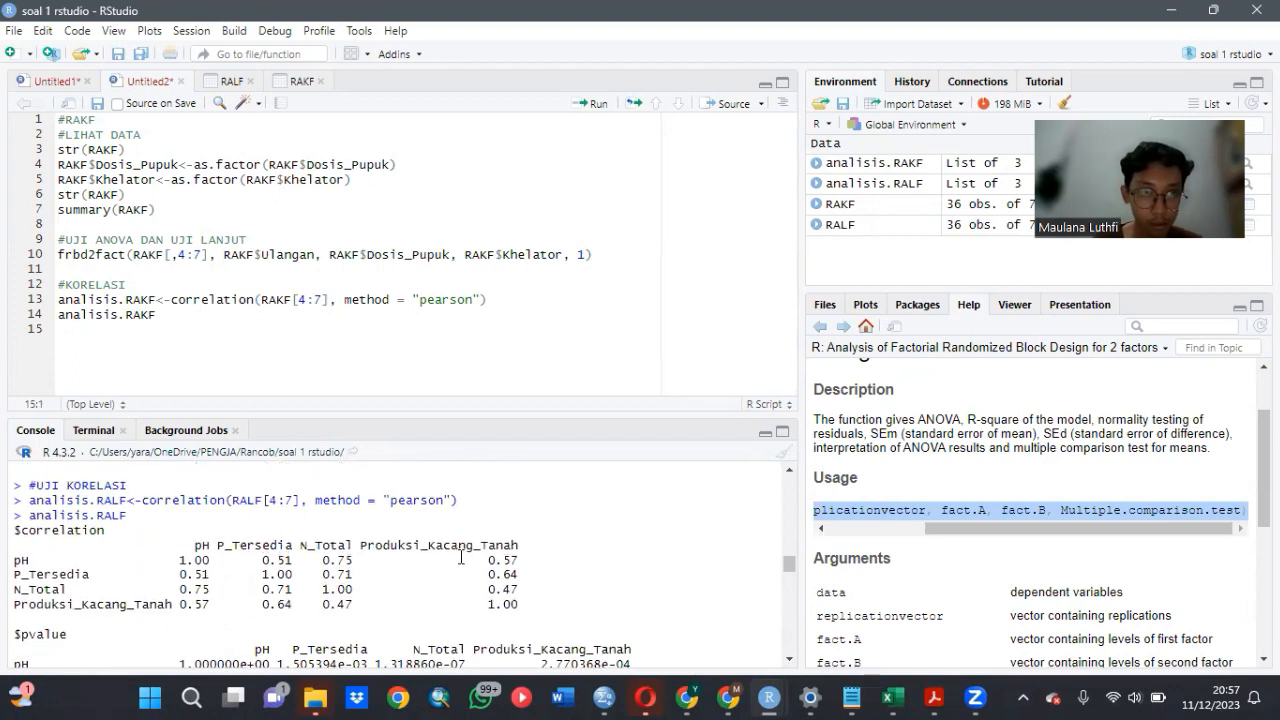
scroll(462, 556, down, 2)
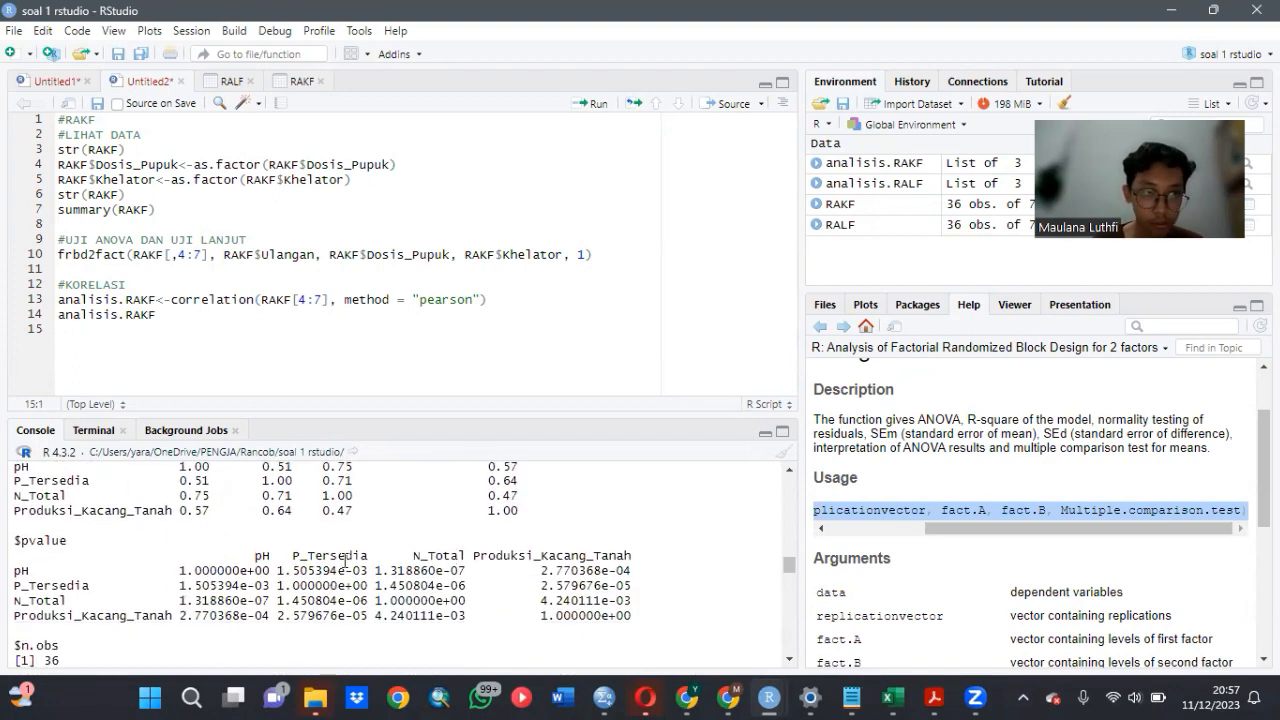
scroll(332, 560, up, 6)
scroll(300, 565, down, 2)
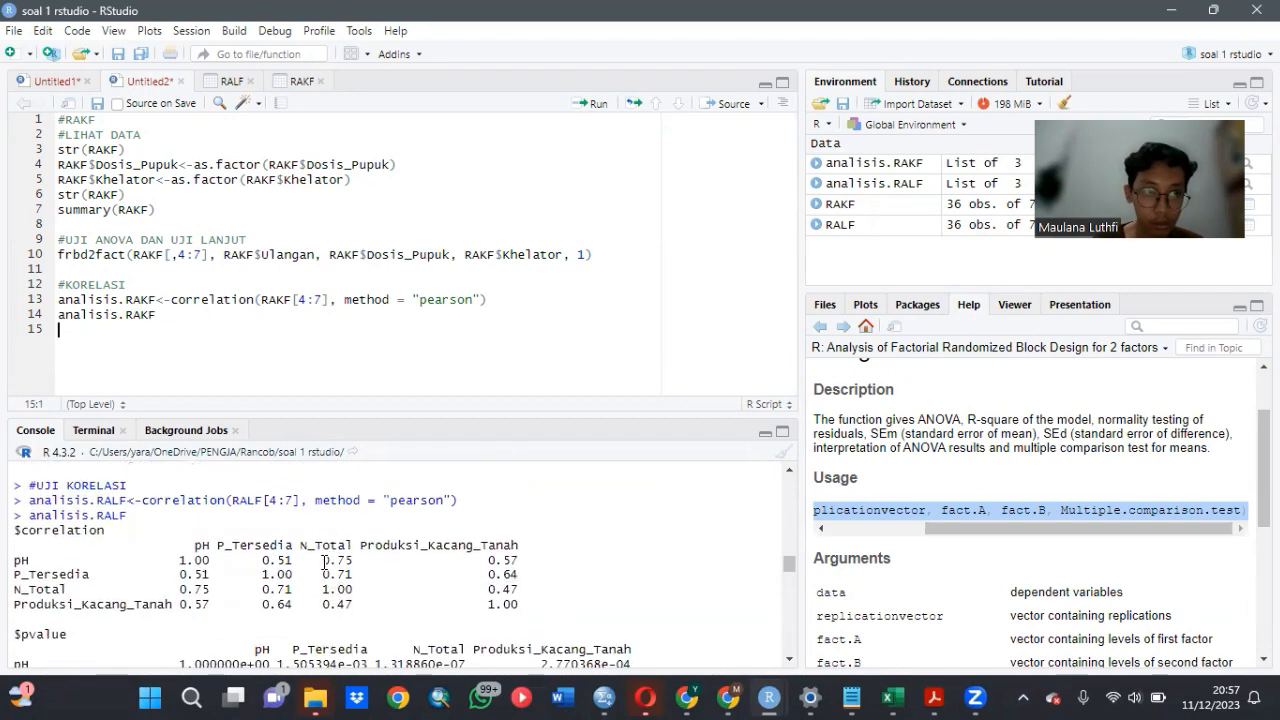
scroll(418, 594, down, 3)
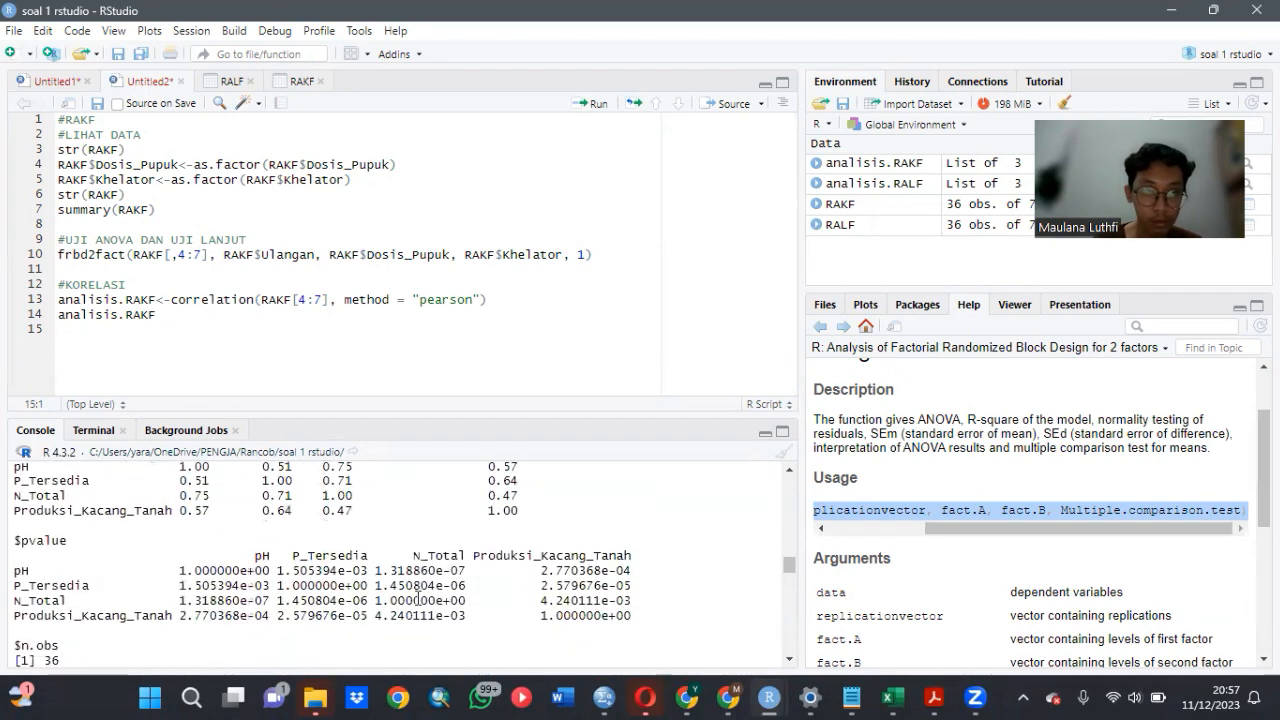
- Review the RAKF frbd2fact output for pH and BO, including the ANOVA tables and the mean comparison groups
scroll(418, 596, down, 8)
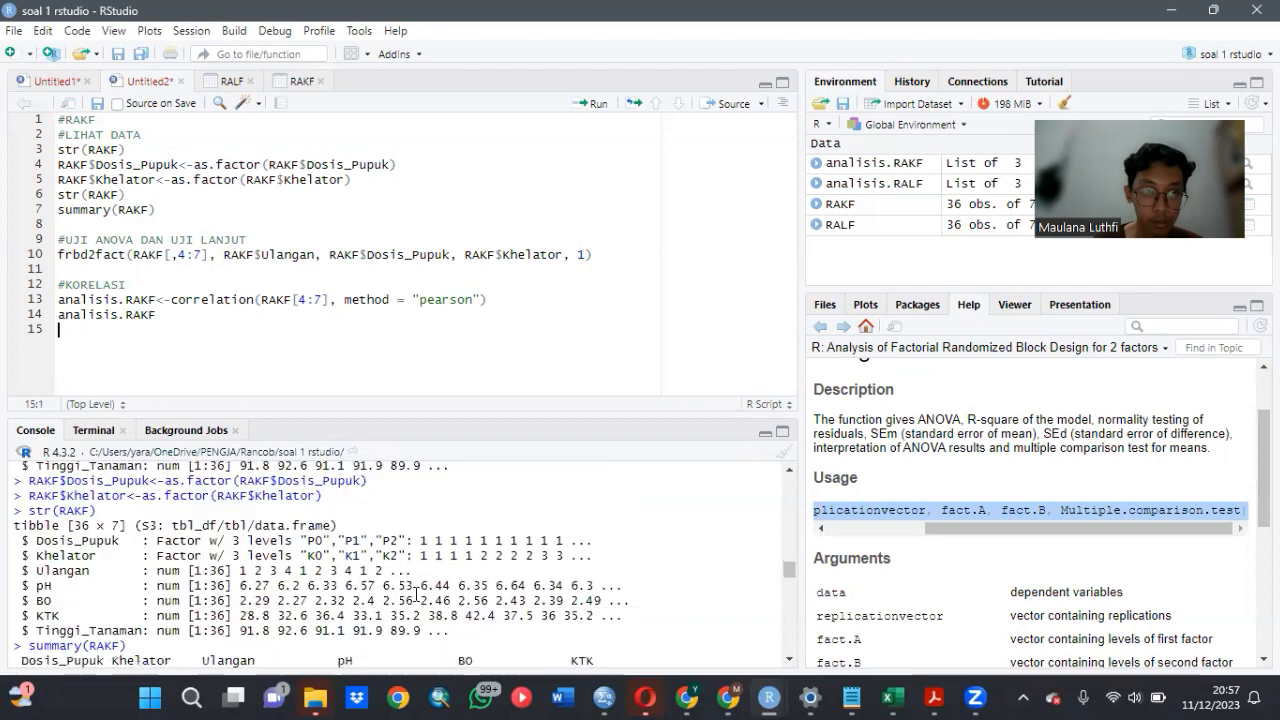
scroll(416, 594, down, 10)
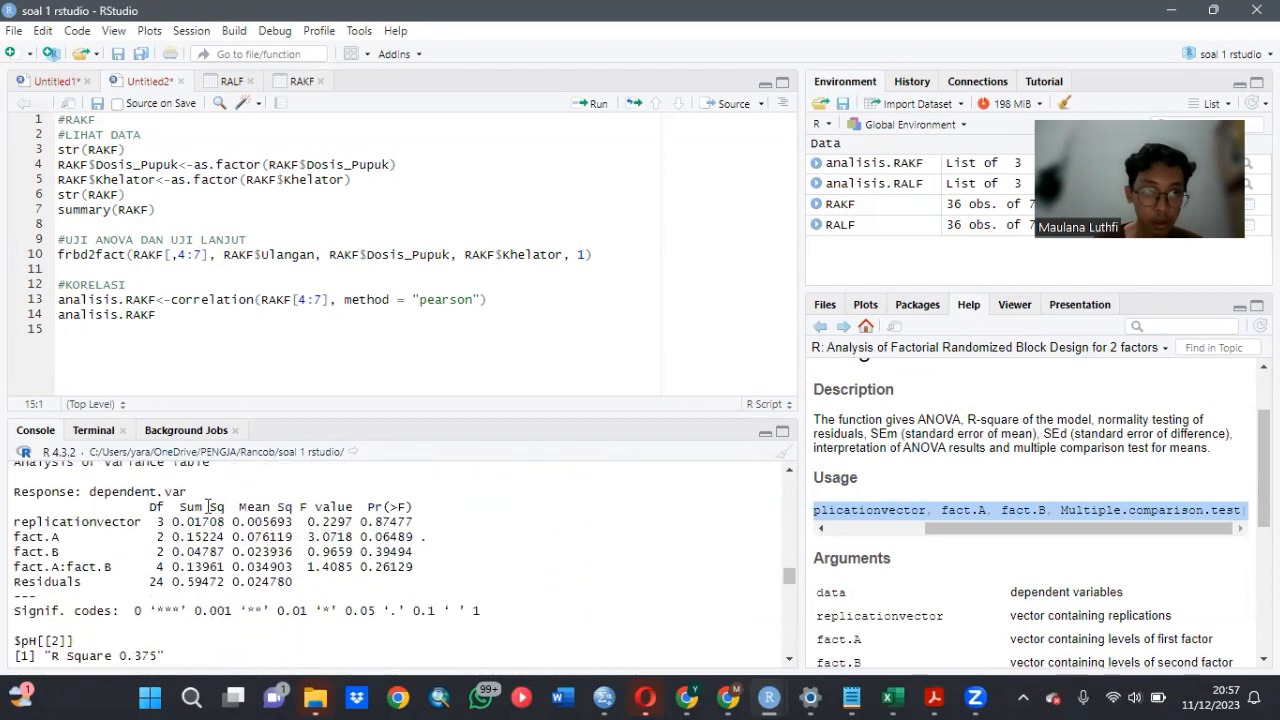
scroll(150, 526, up, 2)
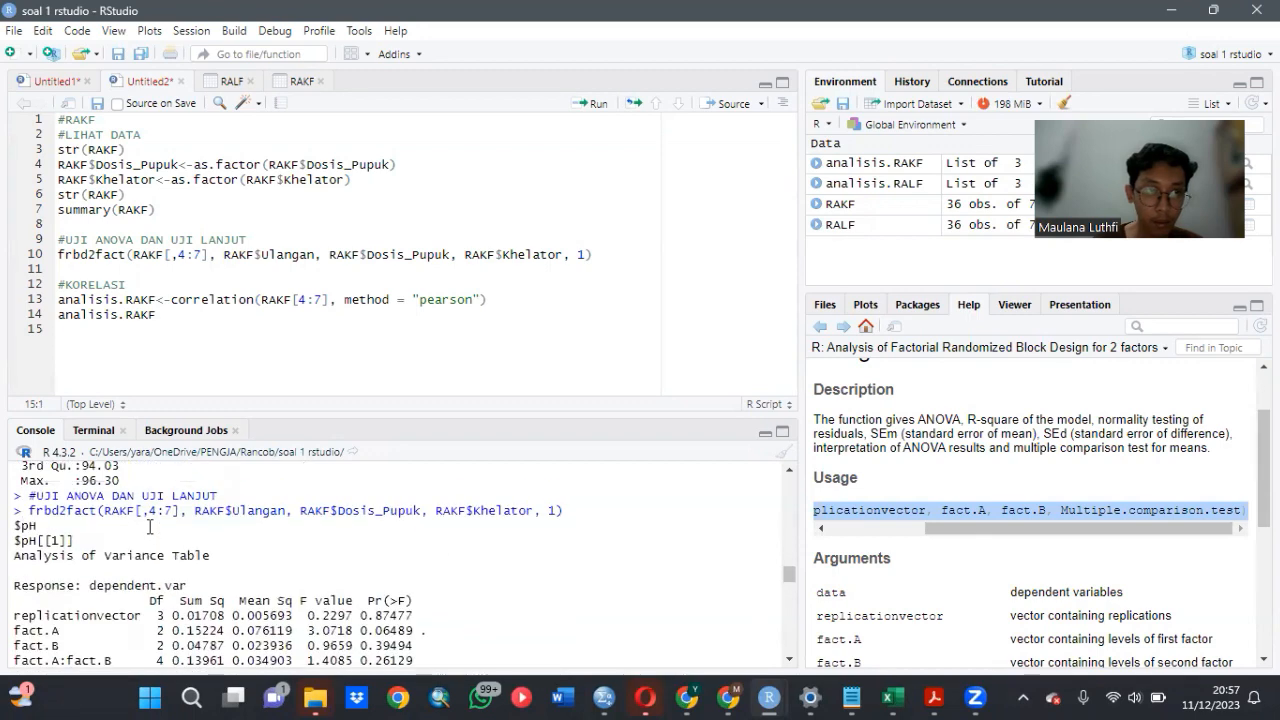
scroll(156, 530, down, 2)
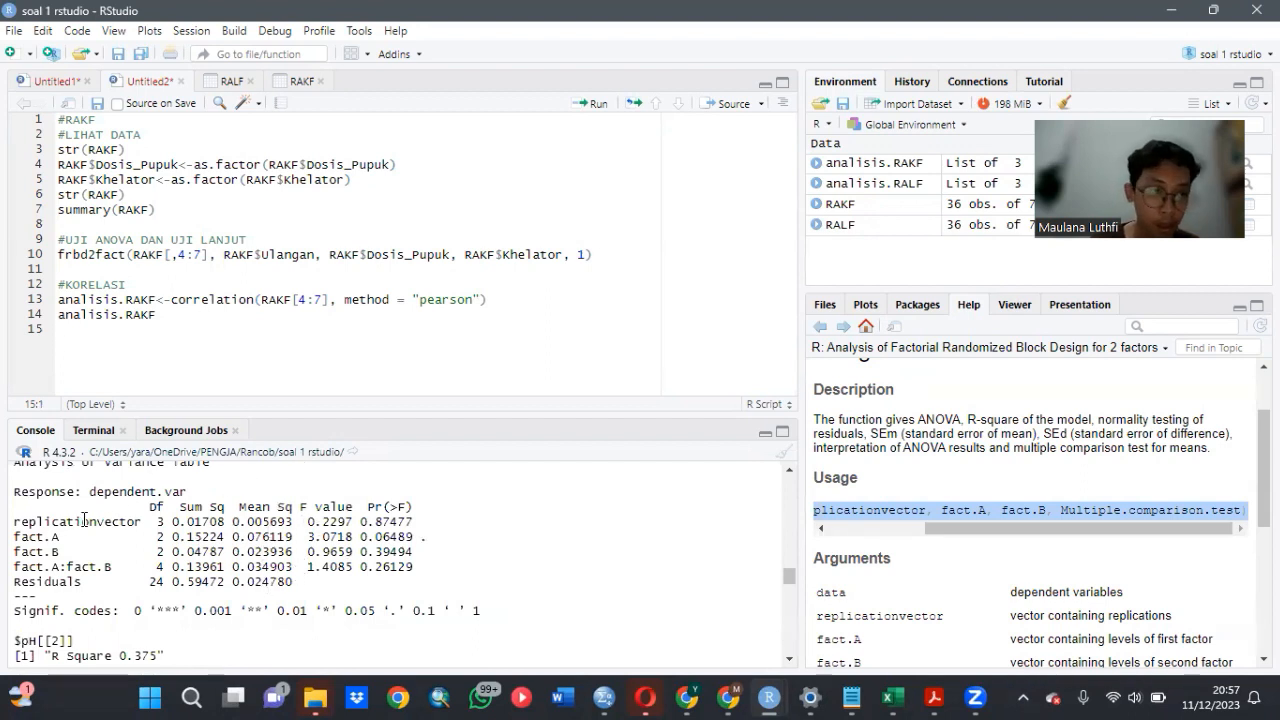
scroll(360, 573, down, 2)
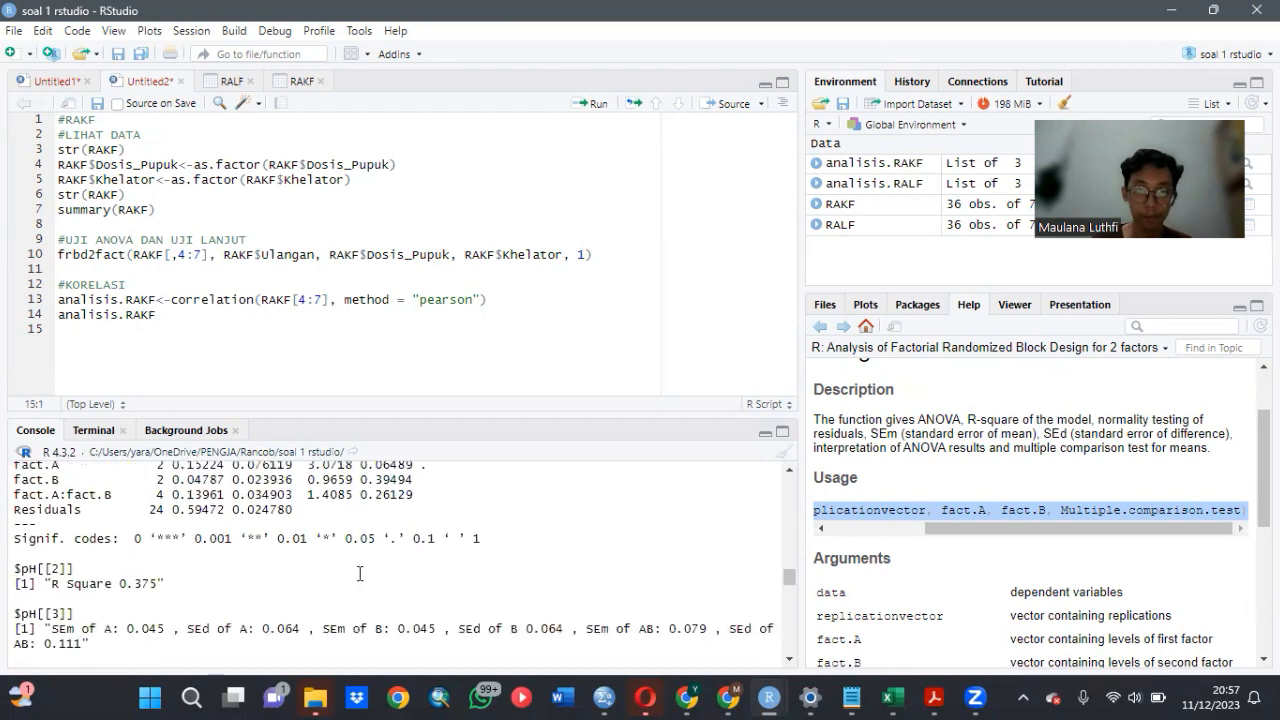
scroll(360, 573, down, 10)
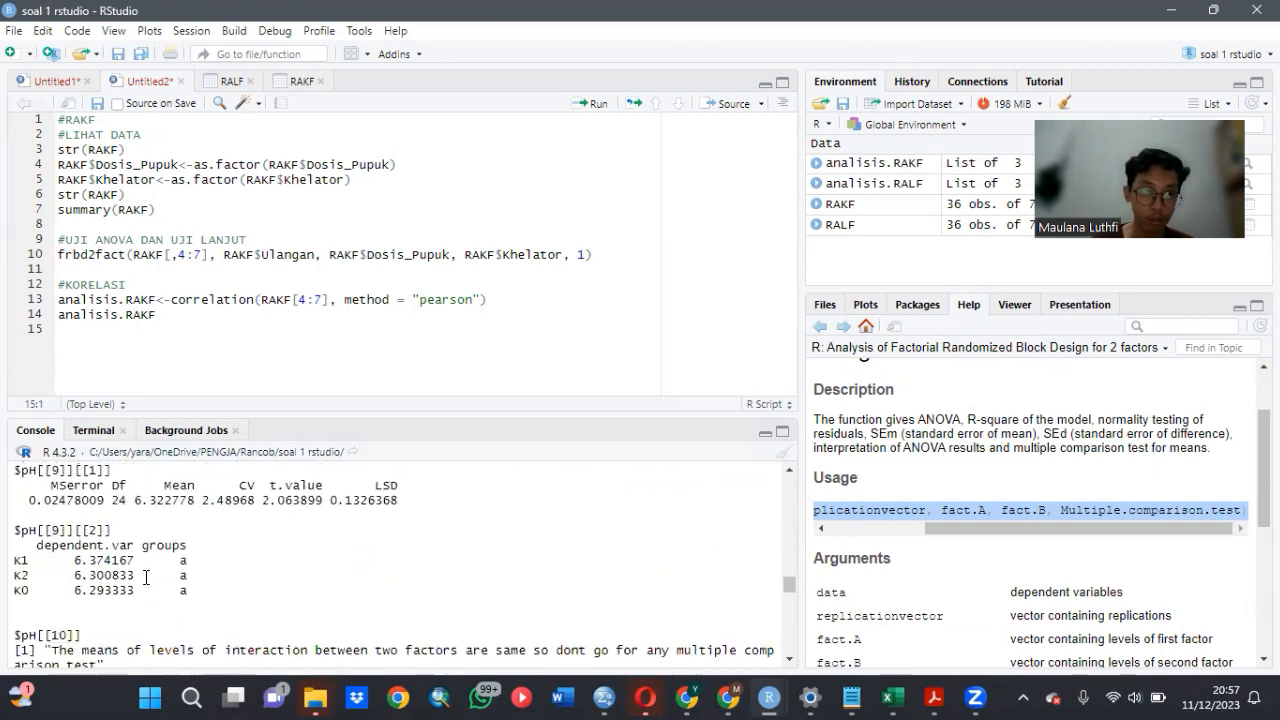
scroll(146, 577, down, 5)
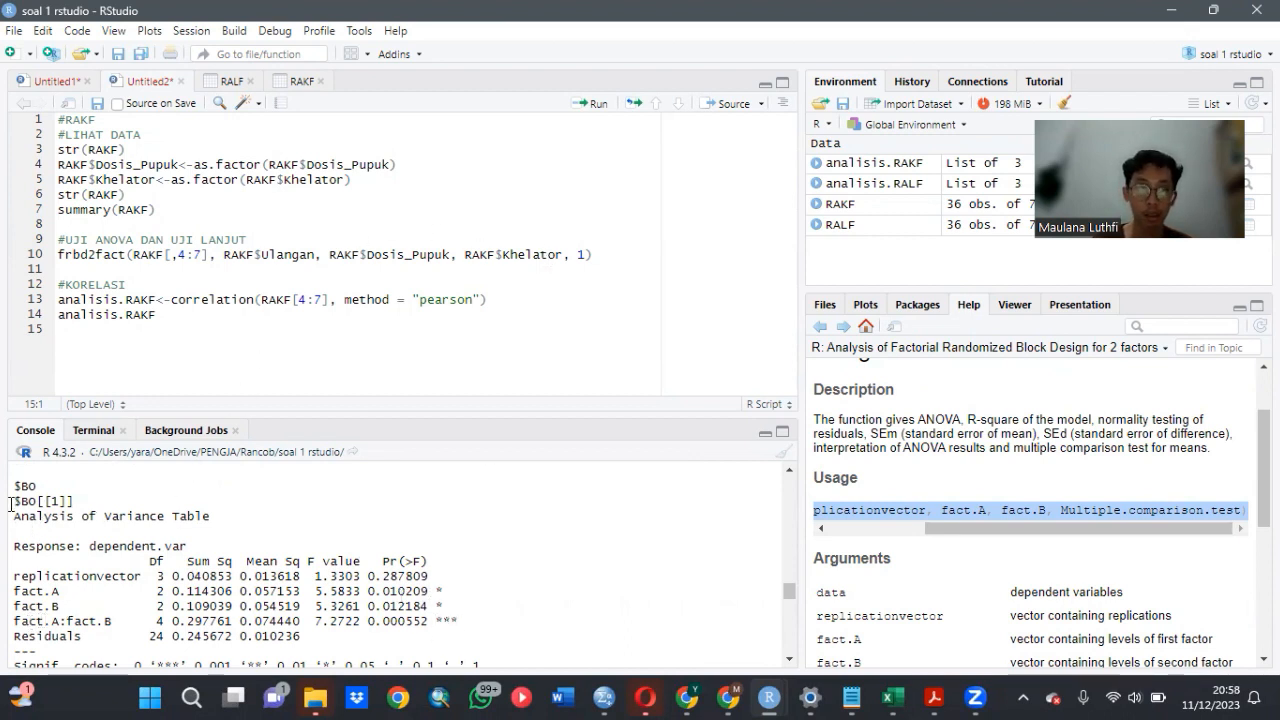
scroll(270, 560, down, 10)
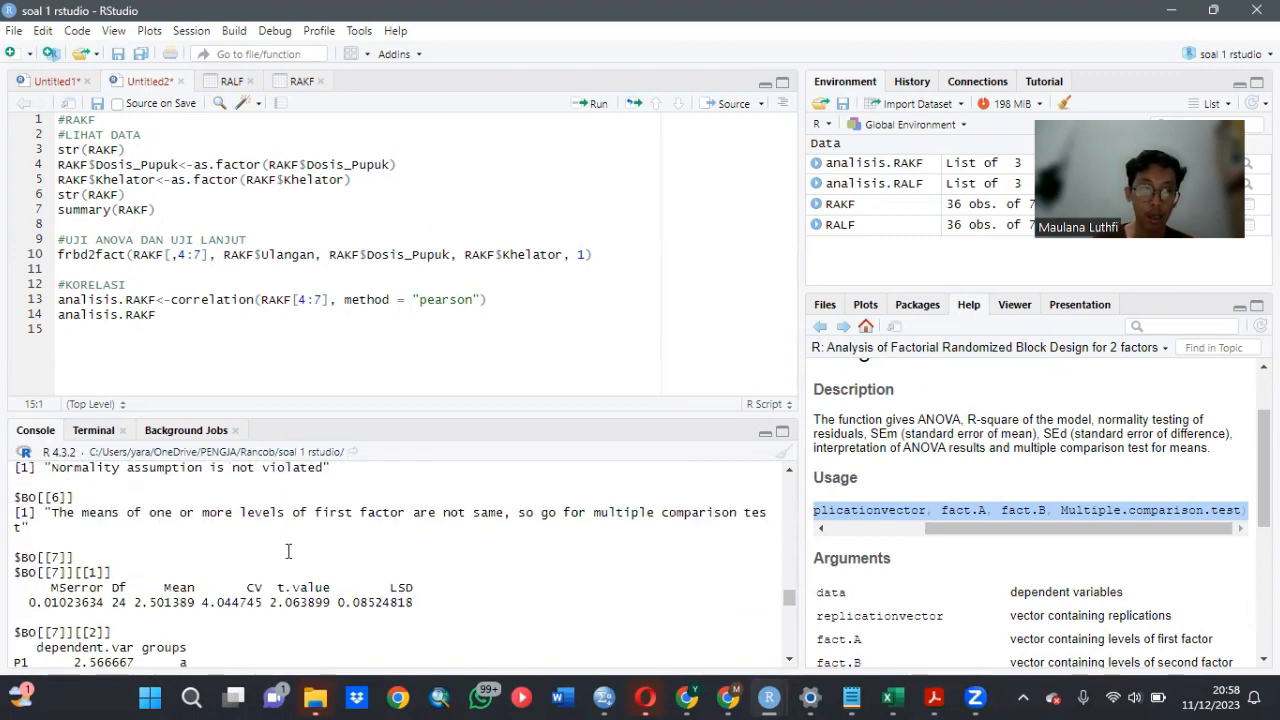
scroll(270, 560, down, 15)
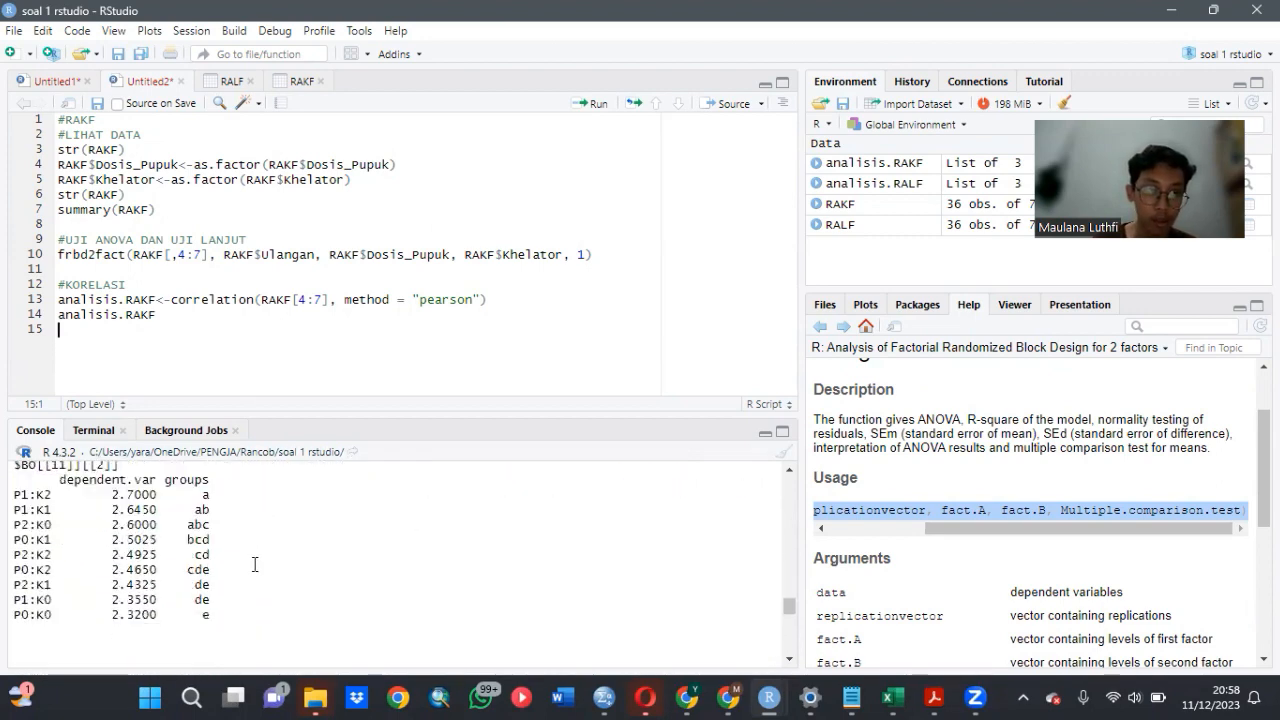
- Review the ANOVA, normality and mean comparison output for KTK and Tinggi_Tanaman, ending at the latest correlation results
scroll(210, 579, down, 3)
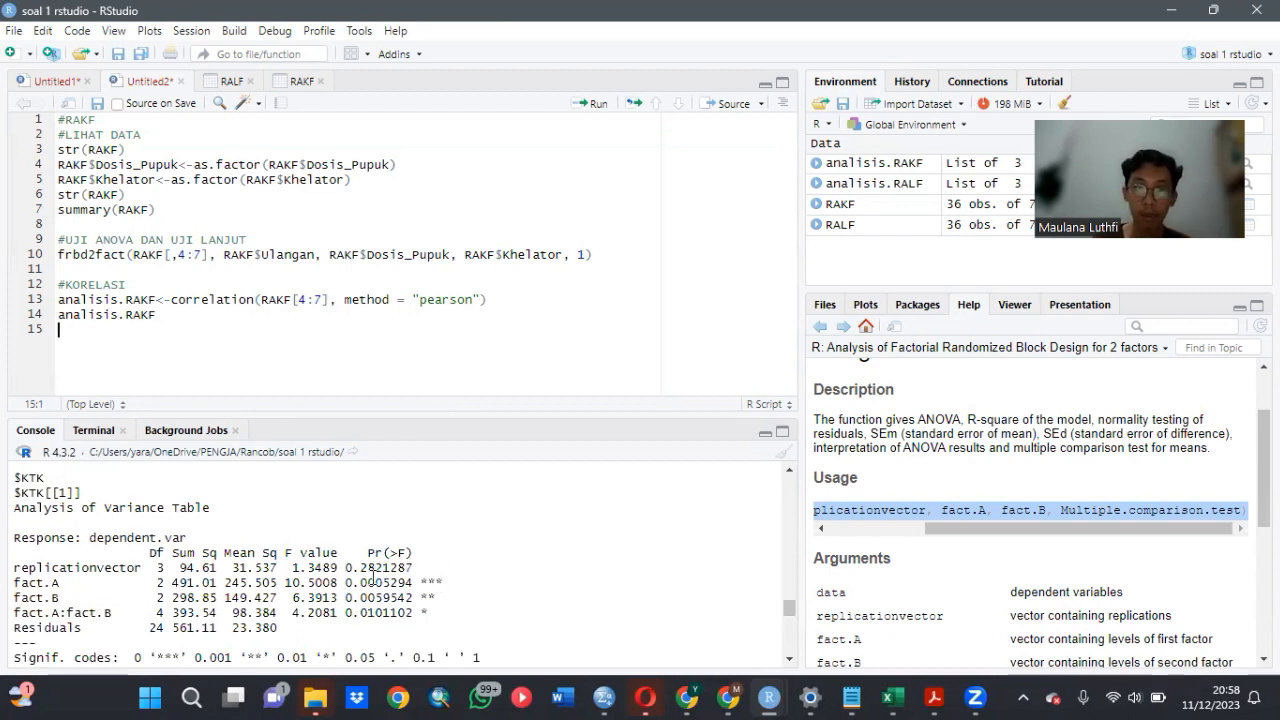
scroll(360, 585, down, 2)
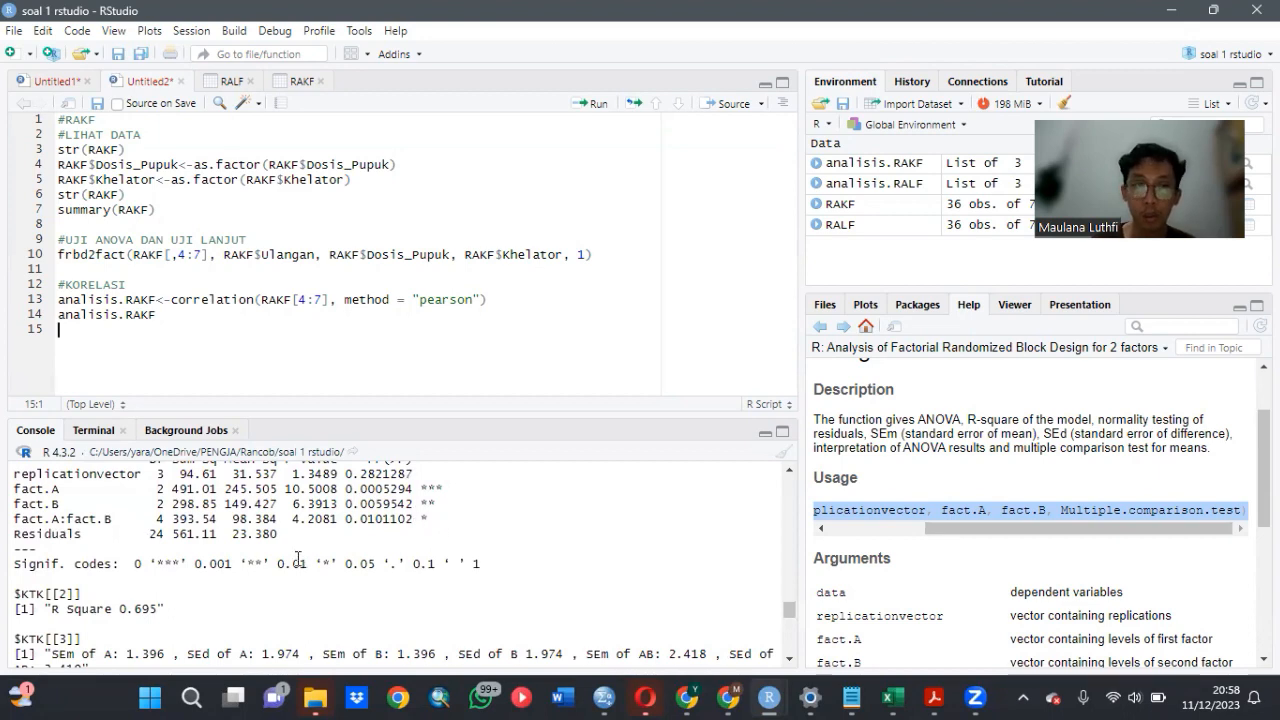
scroll(298, 558, up, 2)
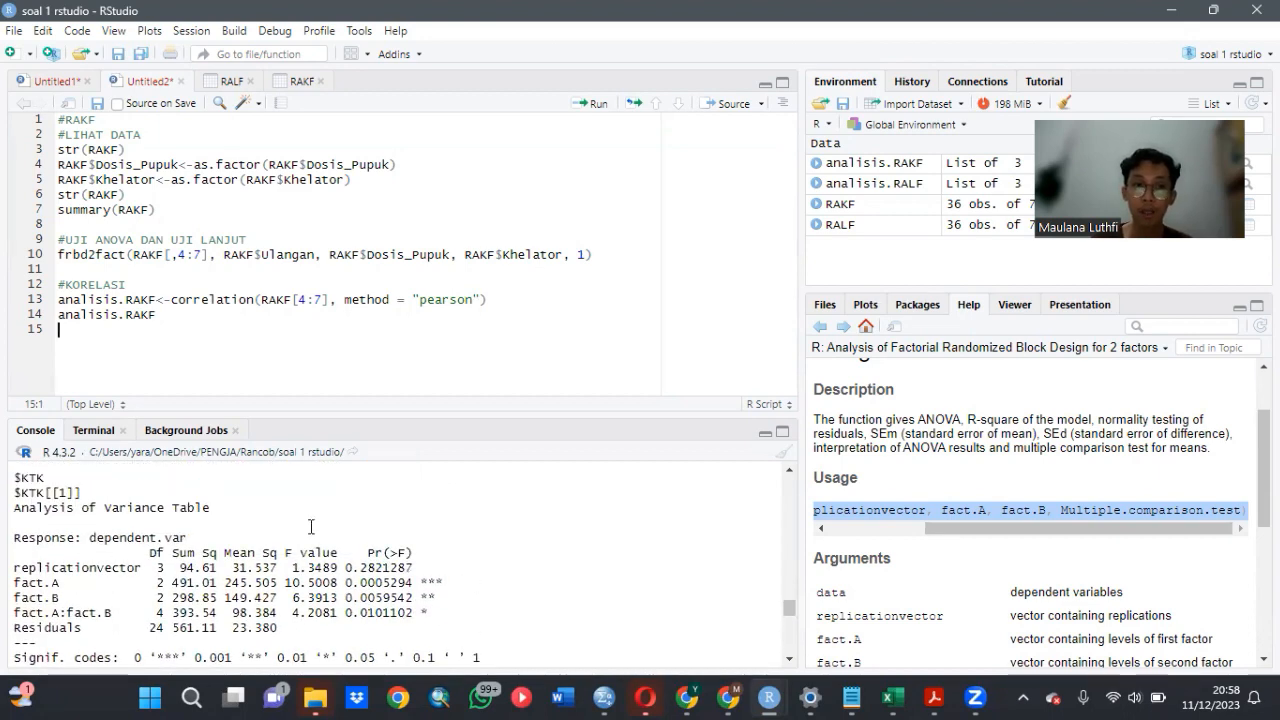
scroll(309, 528, down, 8)
scroll(311, 527, down, 6)
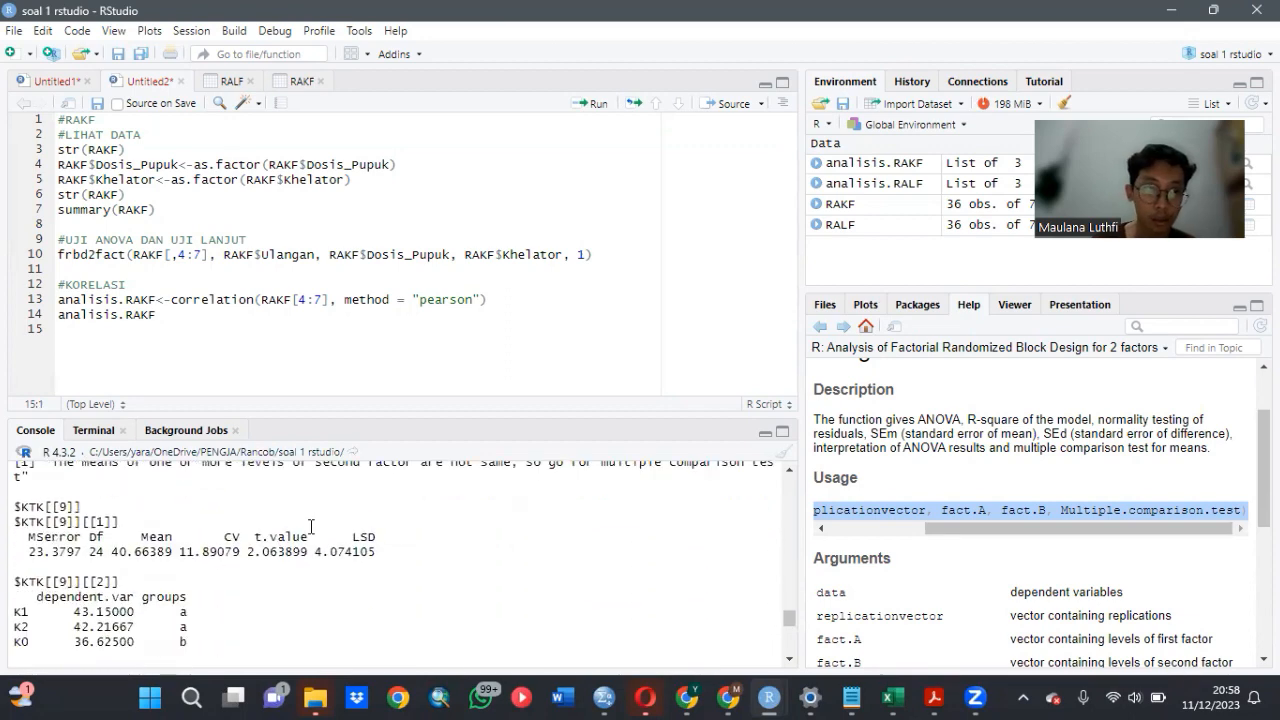
scroll(312, 525, down, 4)
scroll(312, 524, down, 10)
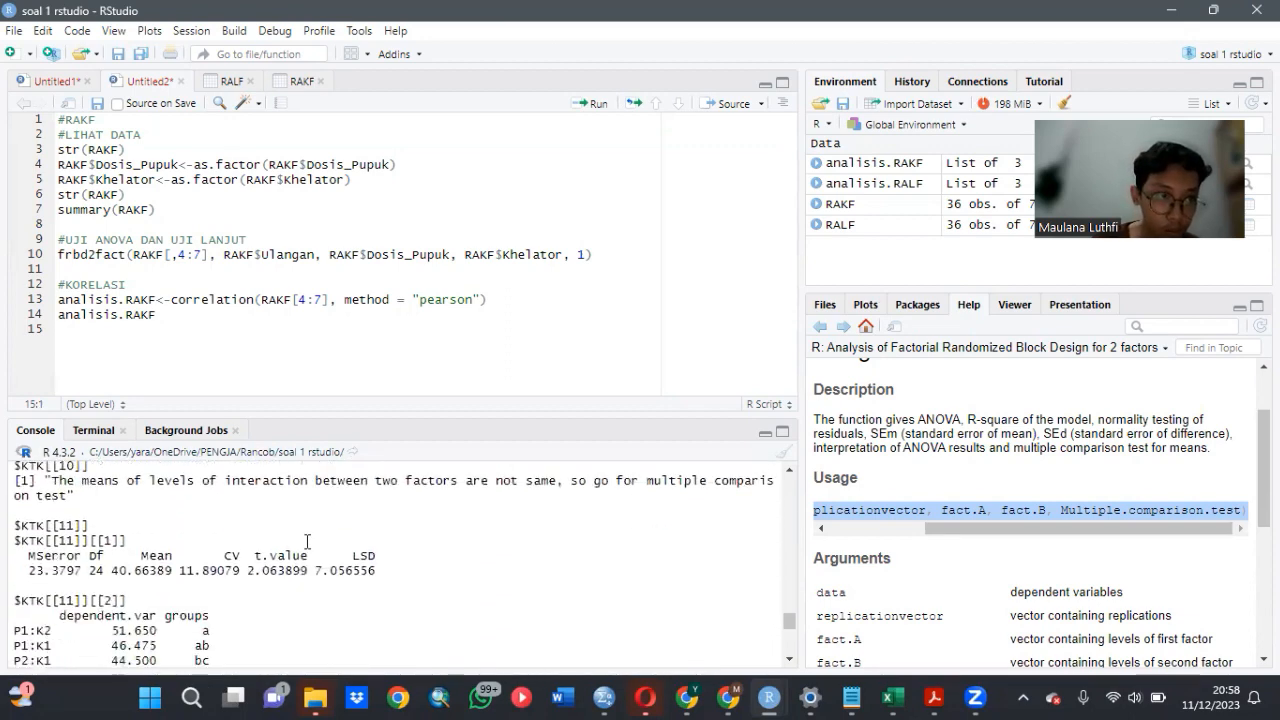
scroll(307, 542, down, 2)
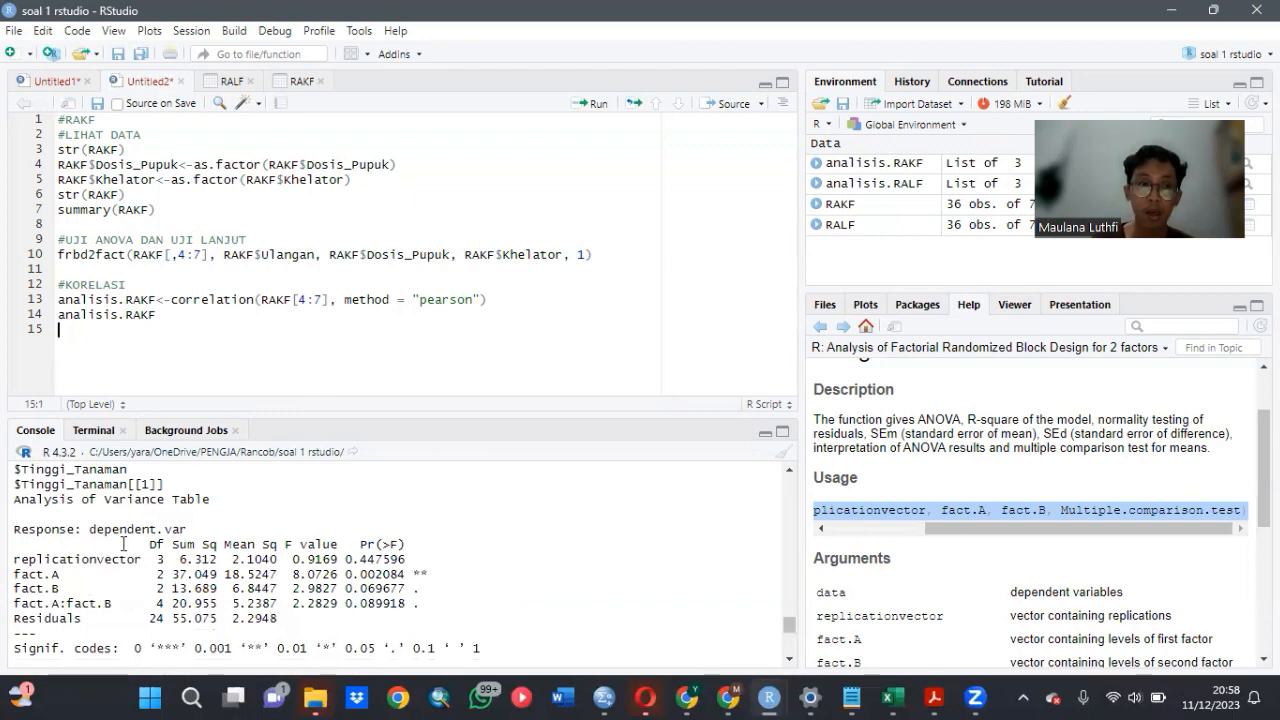
scroll(360, 543, down, 15)
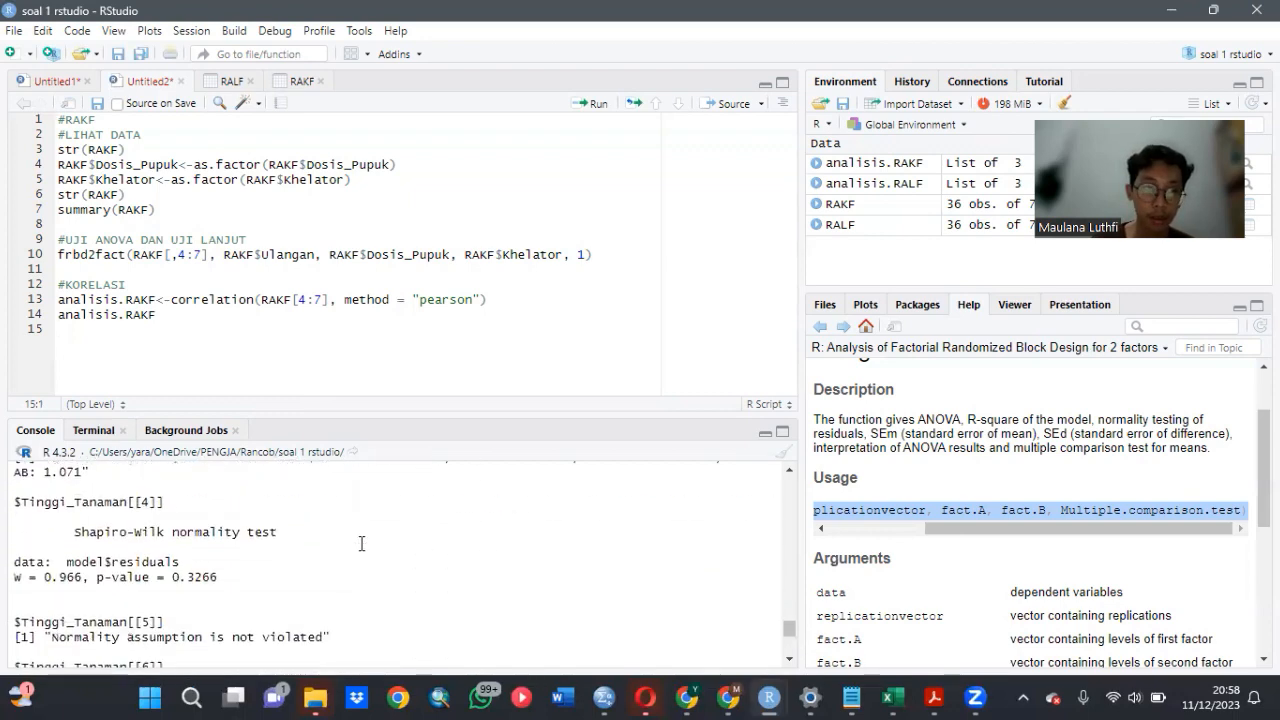
scroll(365, 540, down, 5)
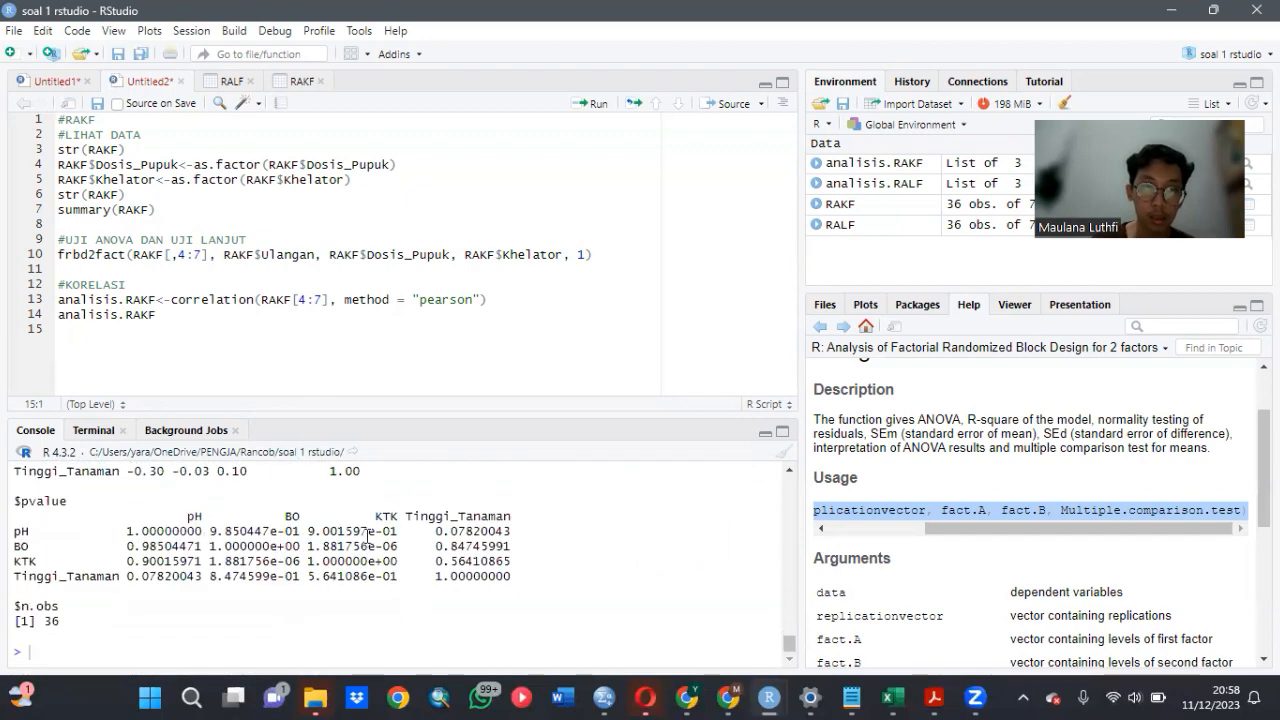